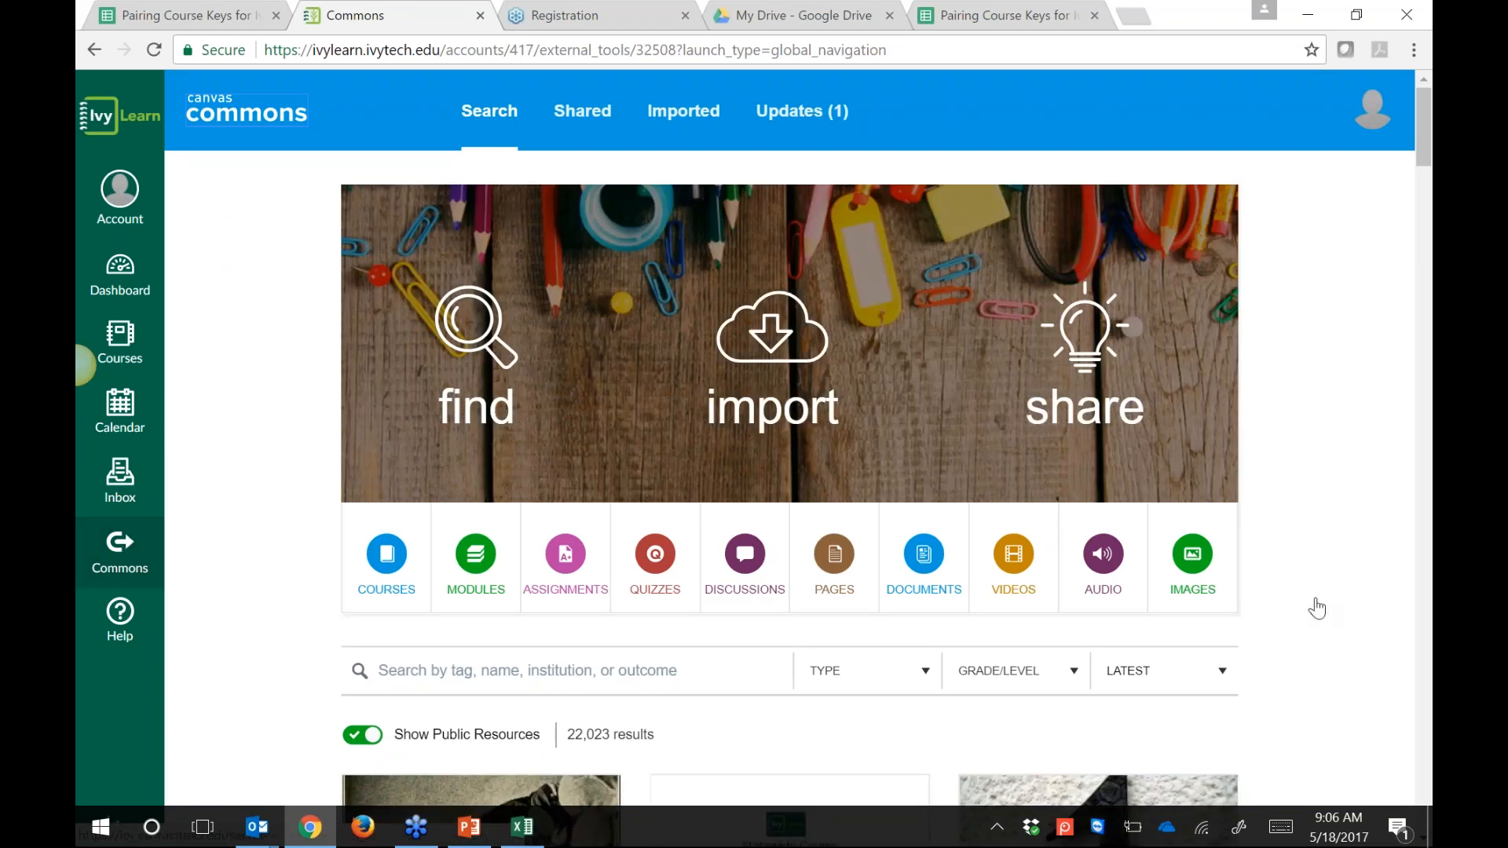
# Step: Scroll Canvas Commons down to the search box and the 22,023 public resources
pyautogui.scroll(-1, 1317, 608)
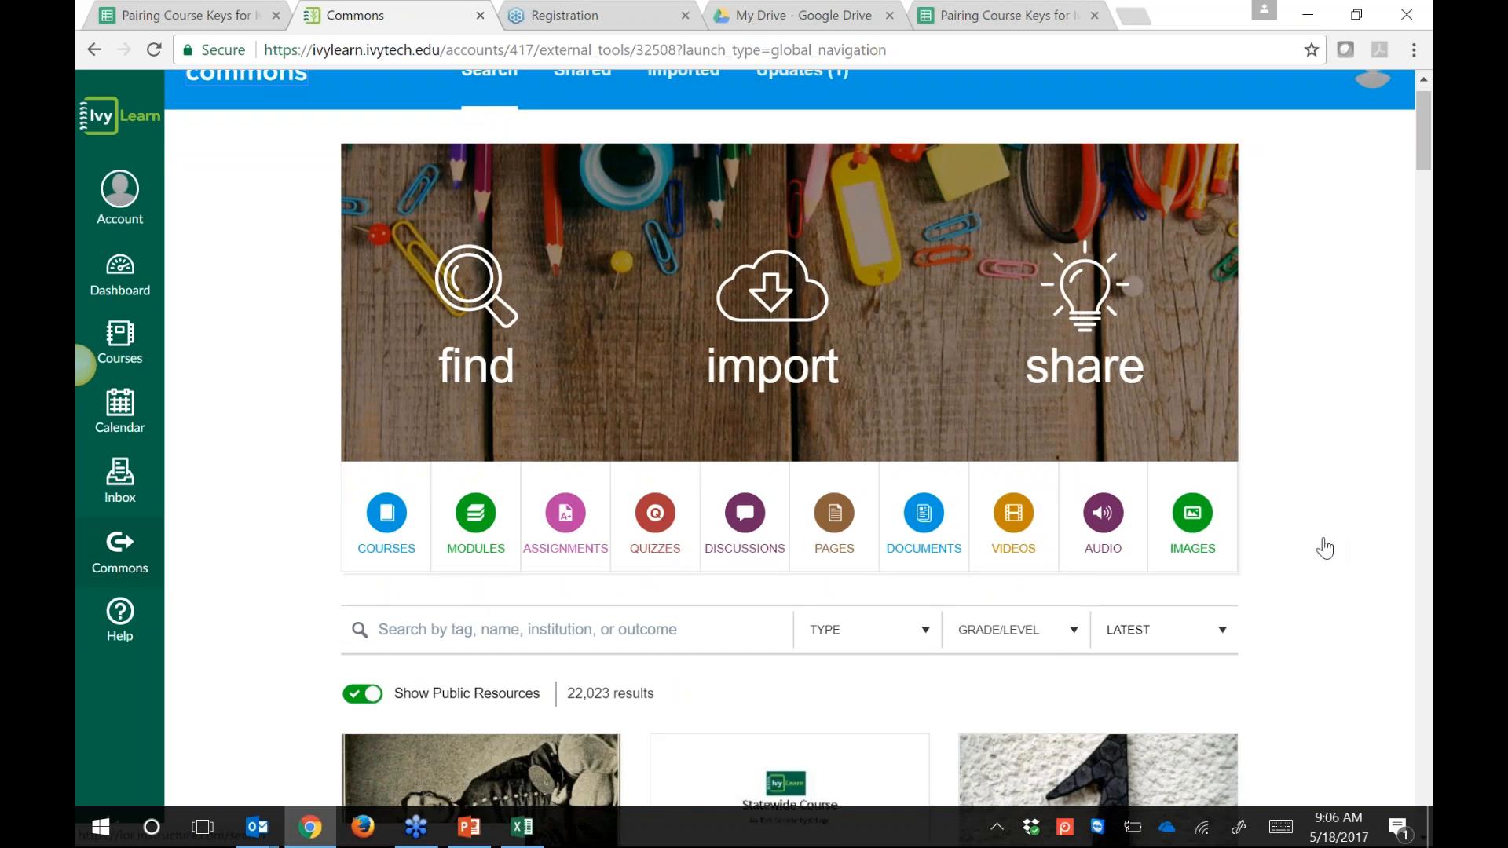
pyautogui.scroll(-3, 1324, 548)
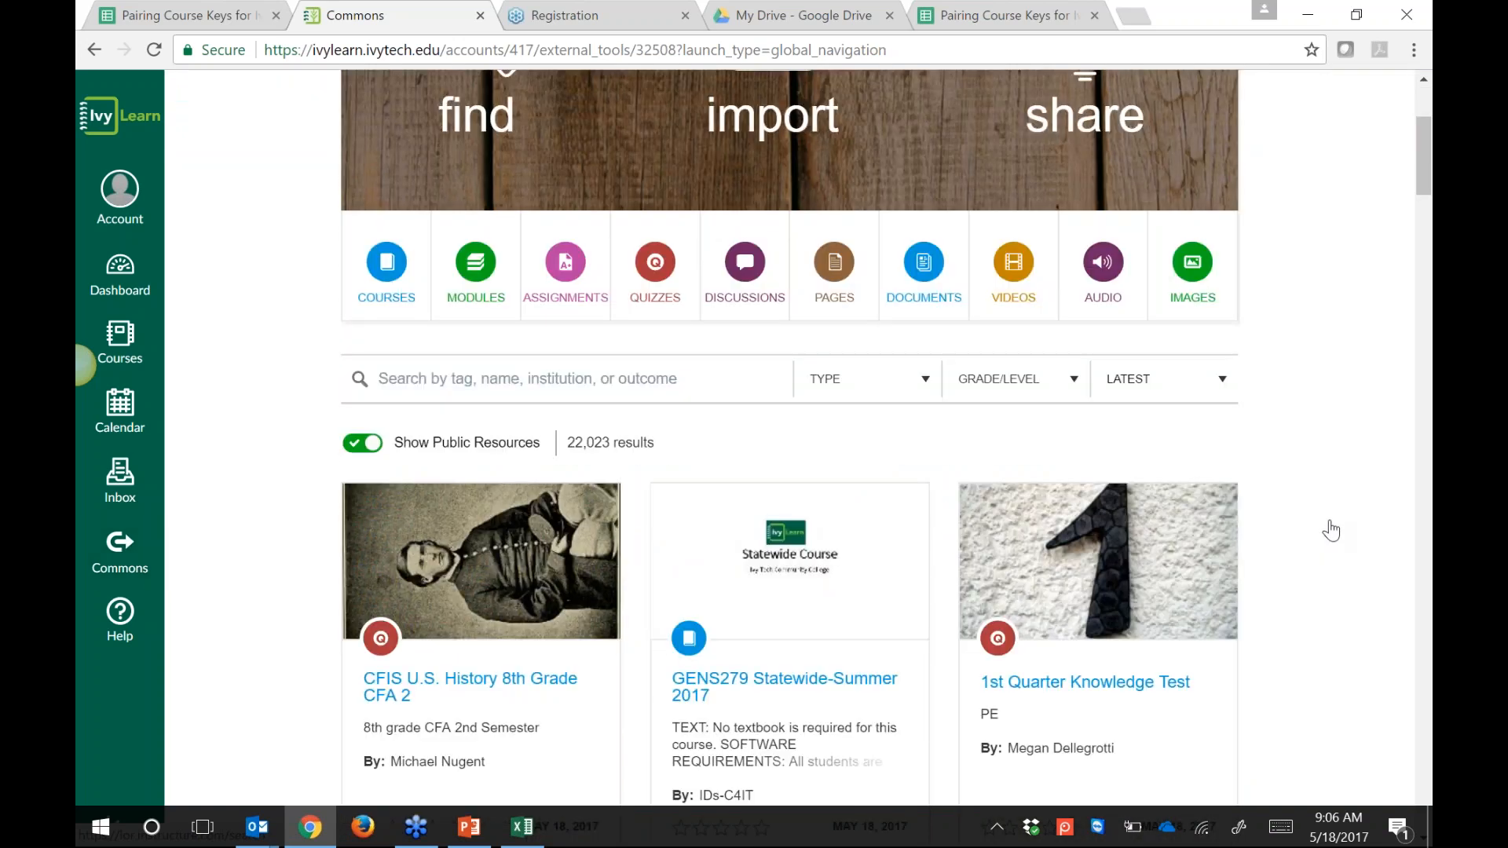
# Step: Search Commons for 'boat 218'
pyautogui.scroll(-1, 1330, 531)
pyautogui.click(684, 290)
pyautogui.write('boat 218')
pyautogui.press('Return')
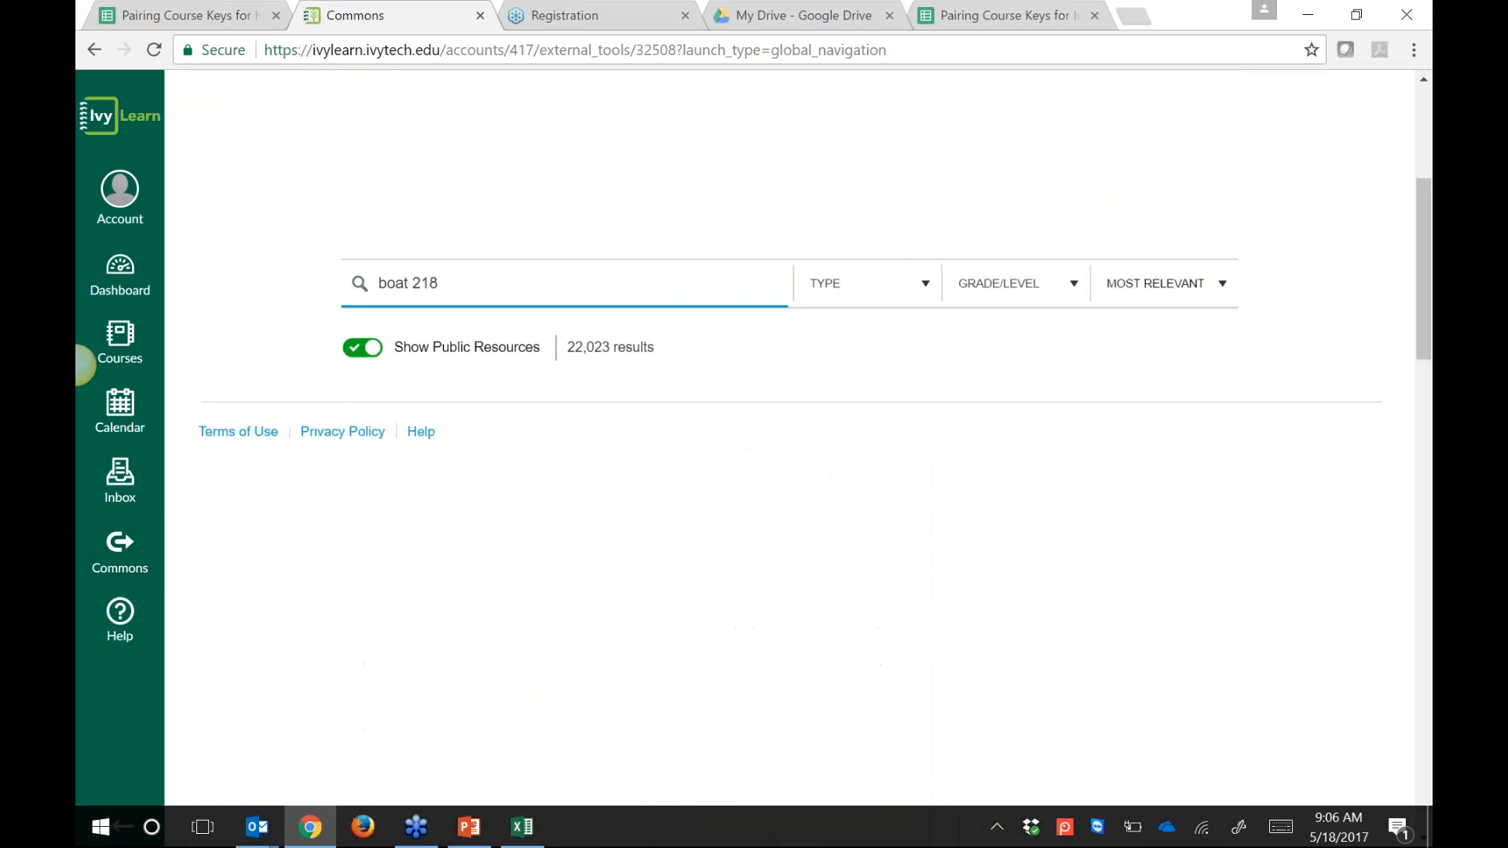
# Step: Open the BOAT218 Statewide - Summer 2017 course from the search results
pyautogui.scroll(-5, 684, 290)
pyautogui.scroll(-1, 789, 440)
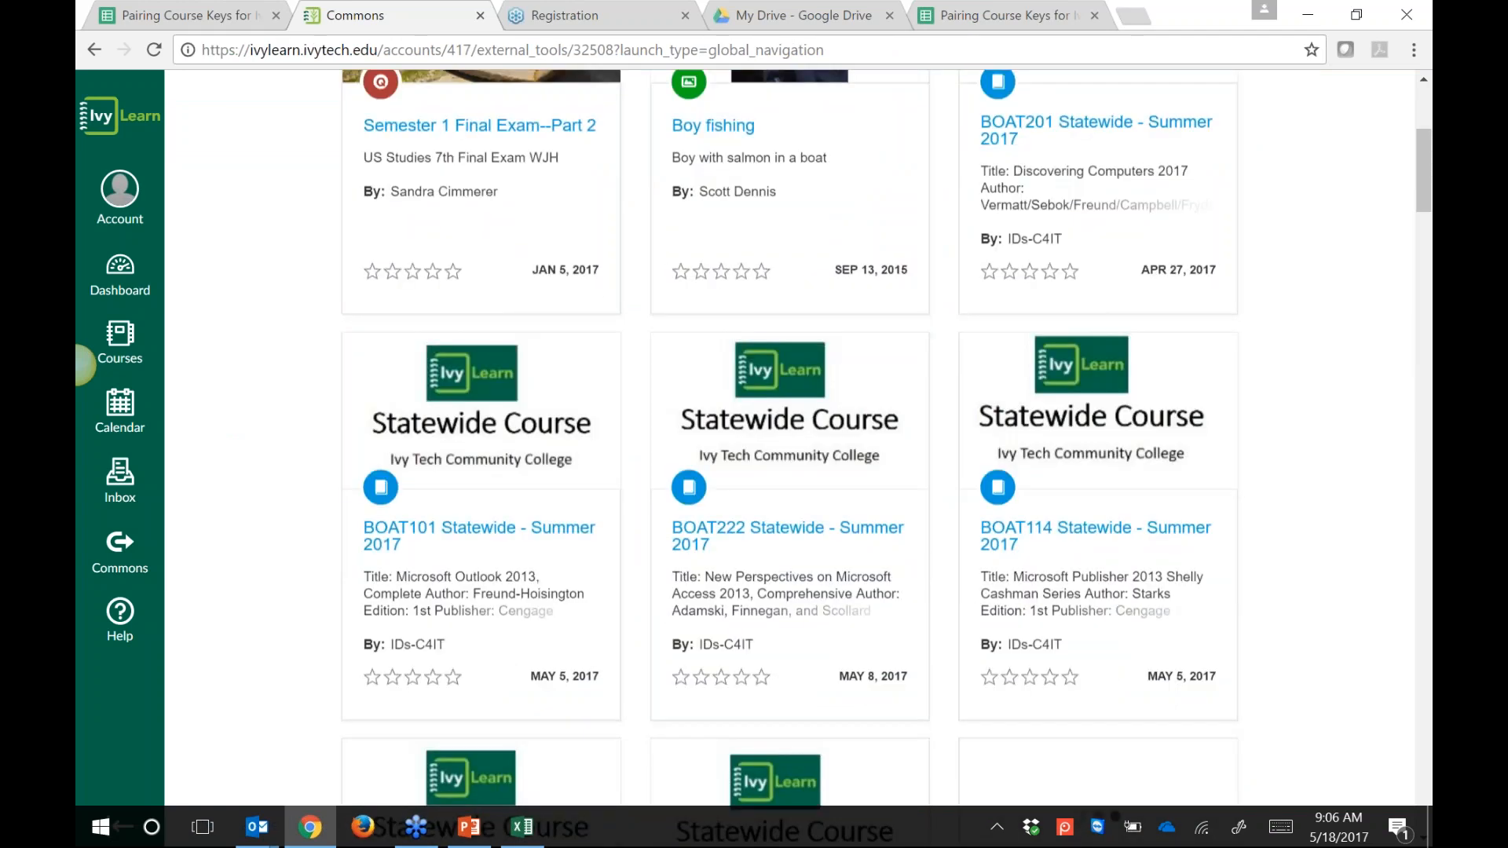
pyautogui.scroll(-4, 1280, 279)
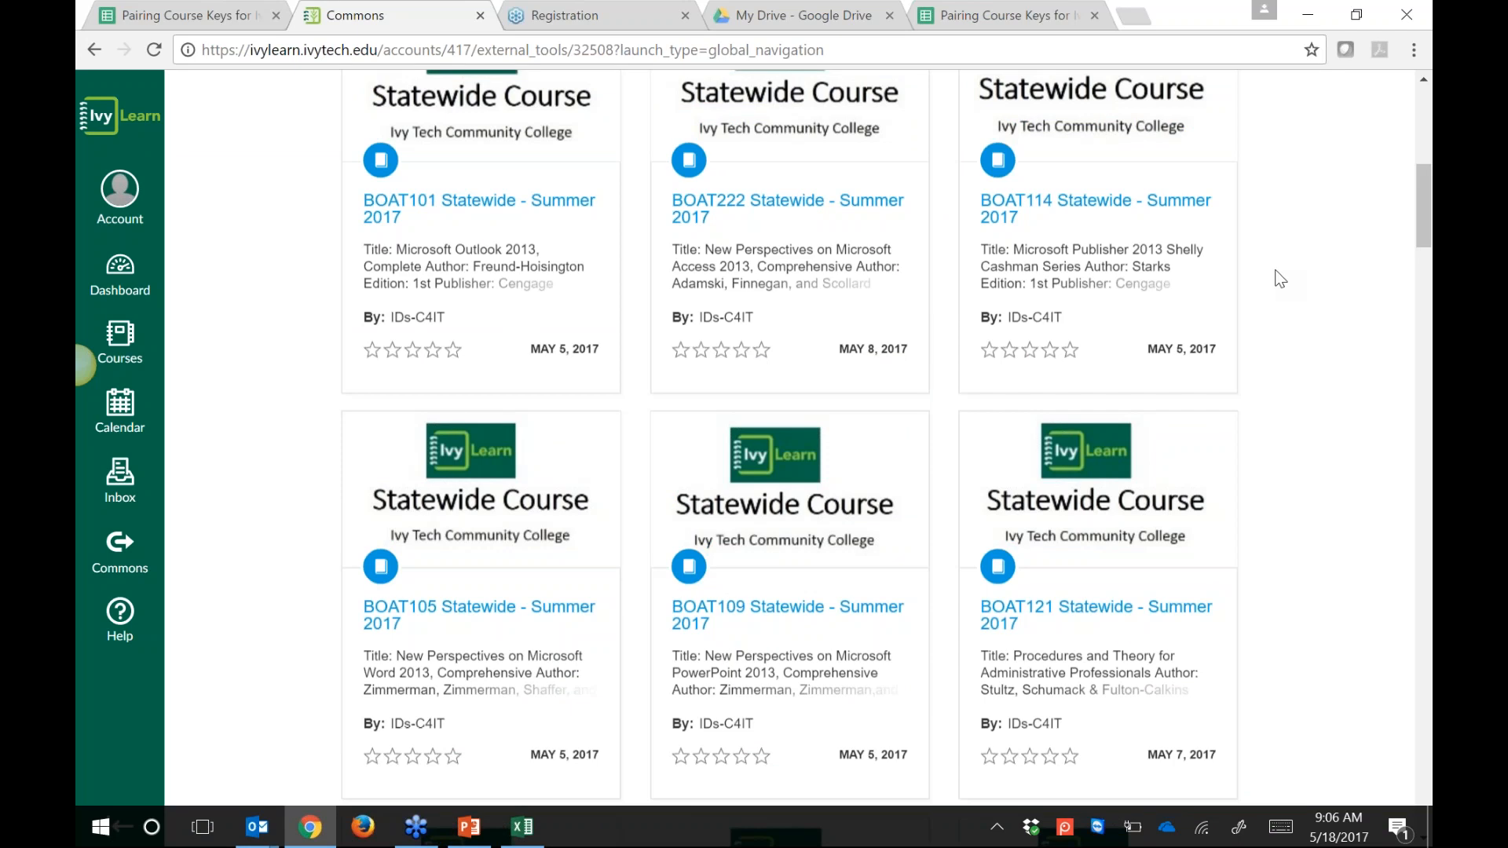
pyautogui.scroll(-4, 1276, 314)
pyautogui.scroll(-3, 1266, 365)
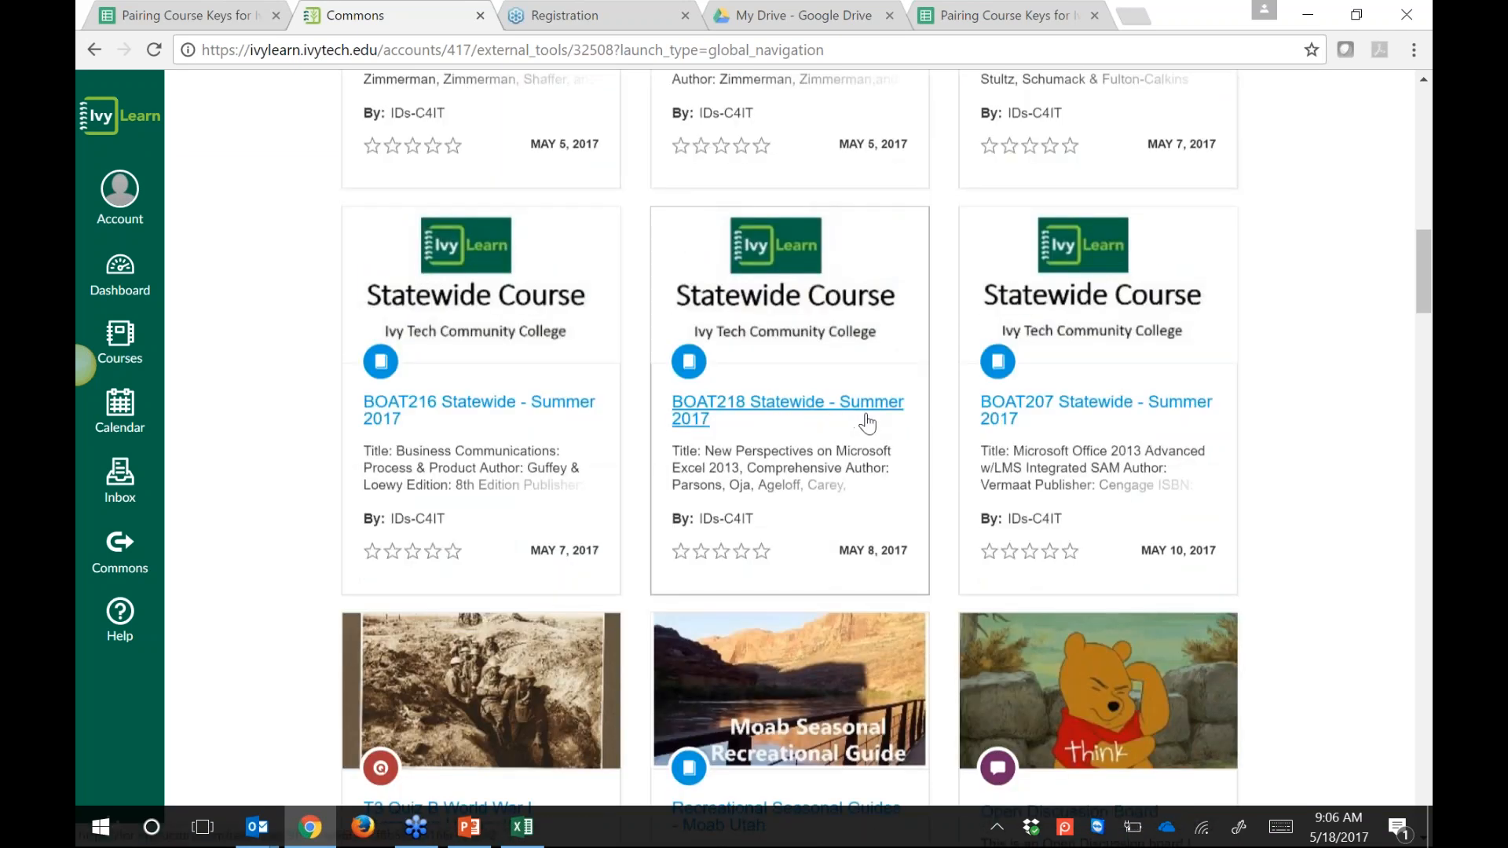
pyautogui.click(761, 425)
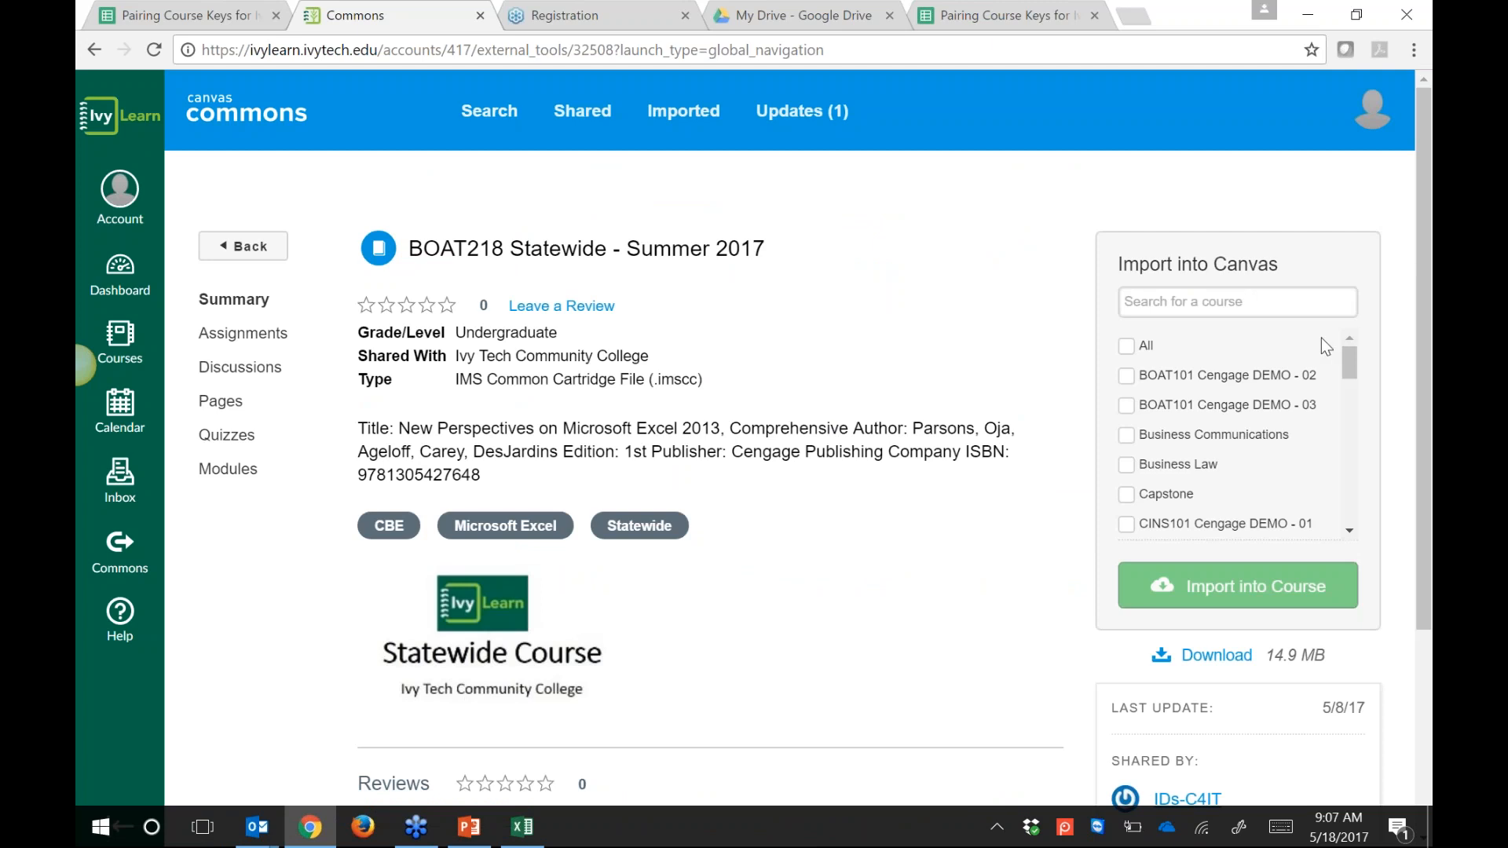
# Step: Choose BOAT101 Cengage DEMO - 02 as the destination and import the BOAT218 course into it
pyautogui.moveTo(1345, 352)
pyautogui.mouseDown()
pyautogui.moveTo(1353, 473)
pyautogui.moveTo(1352, 351)
pyautogui.mouseUp()
pyautogui.moveTo(409, 248); pyautogui.dragTo(754, 248)
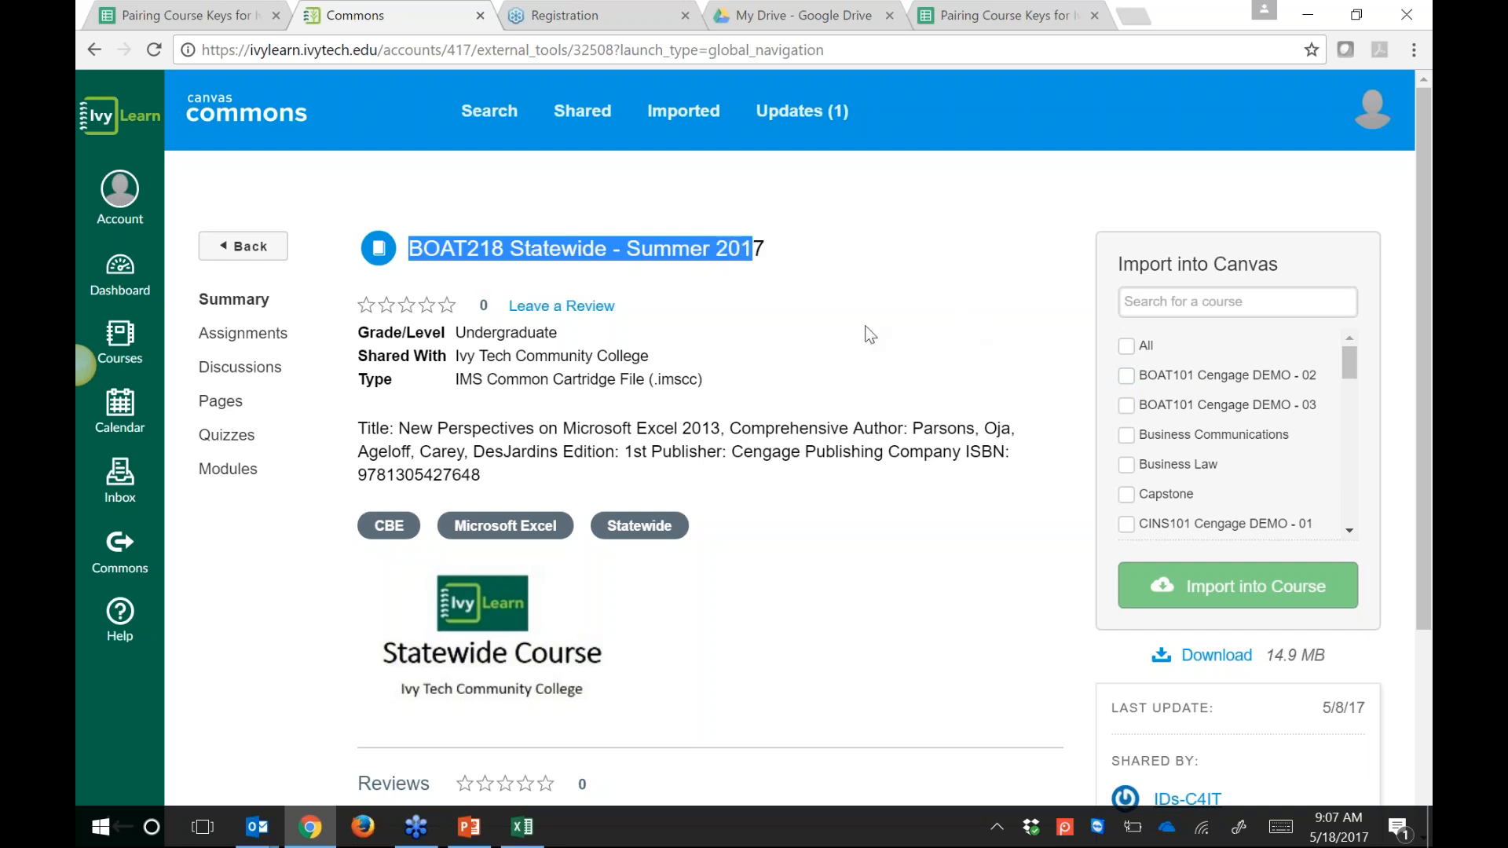
pyautogui.click(1127, 376)
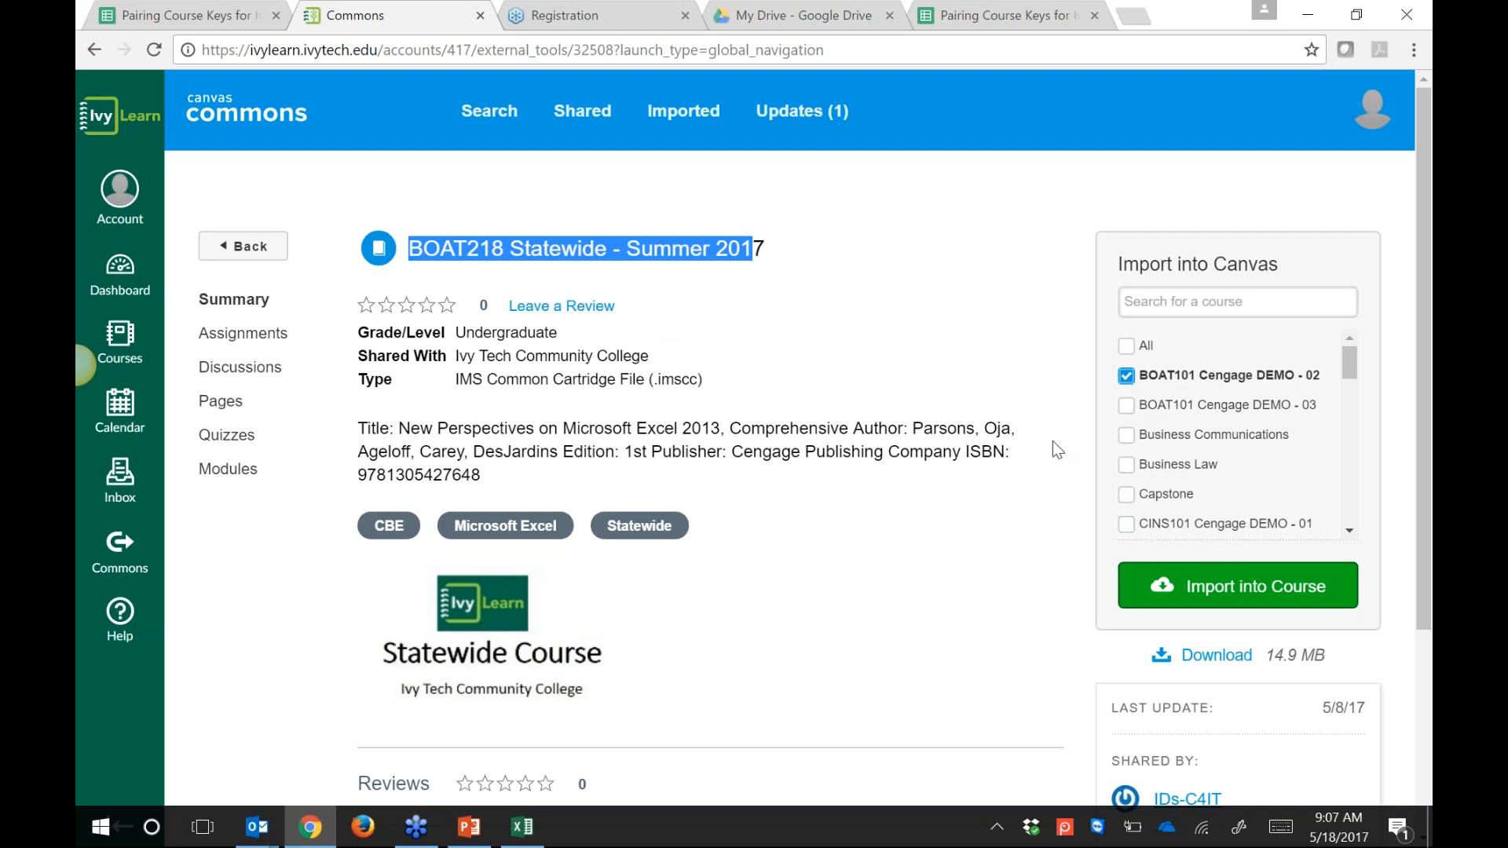
pyautogui.click(1241, 593)
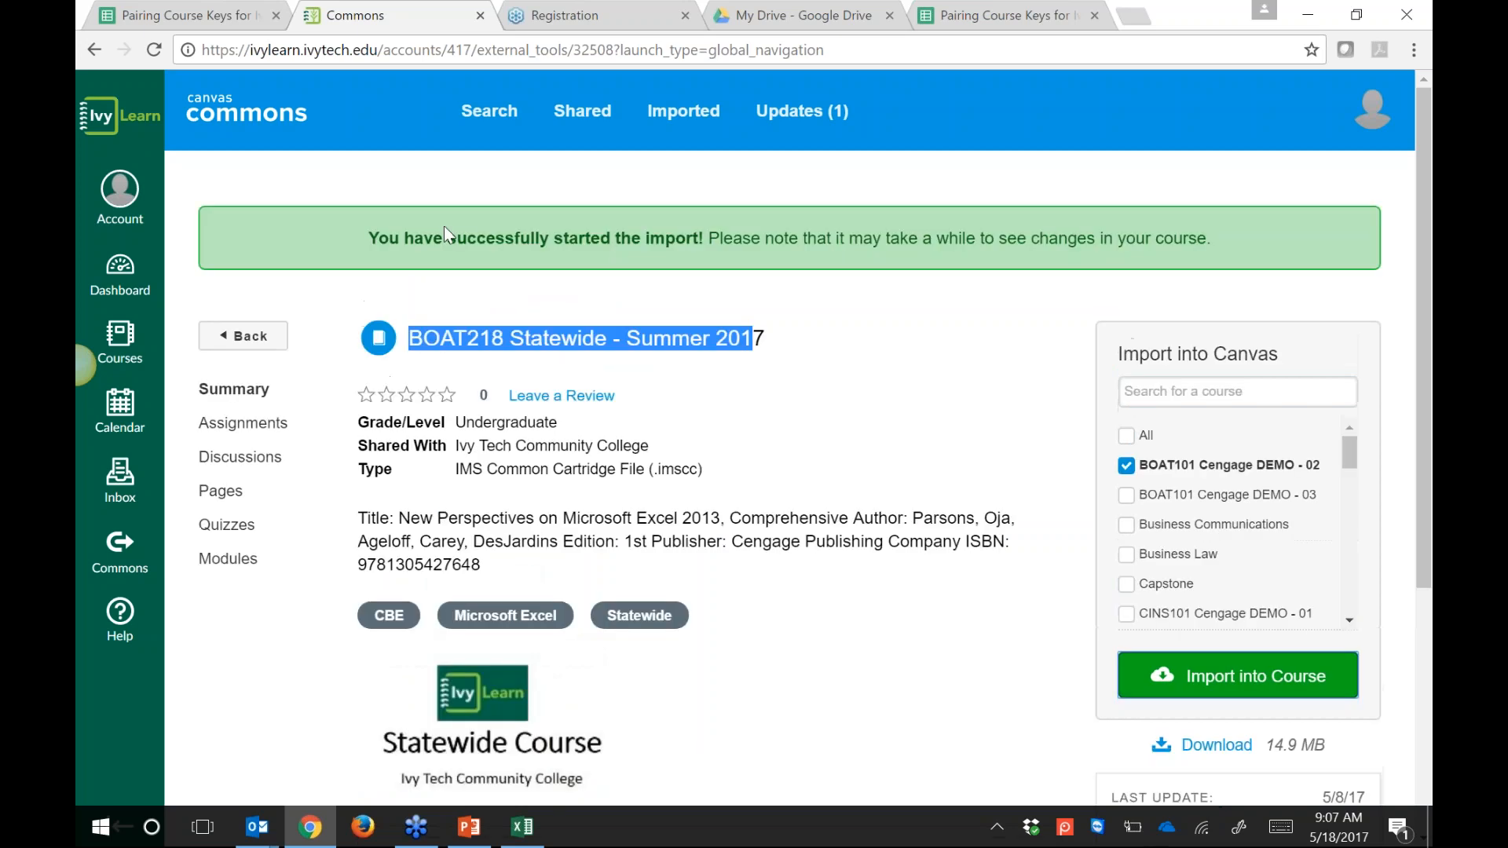
pyautogui.moveTo(369, 238); pyautogui.dragTo(1205, 250)
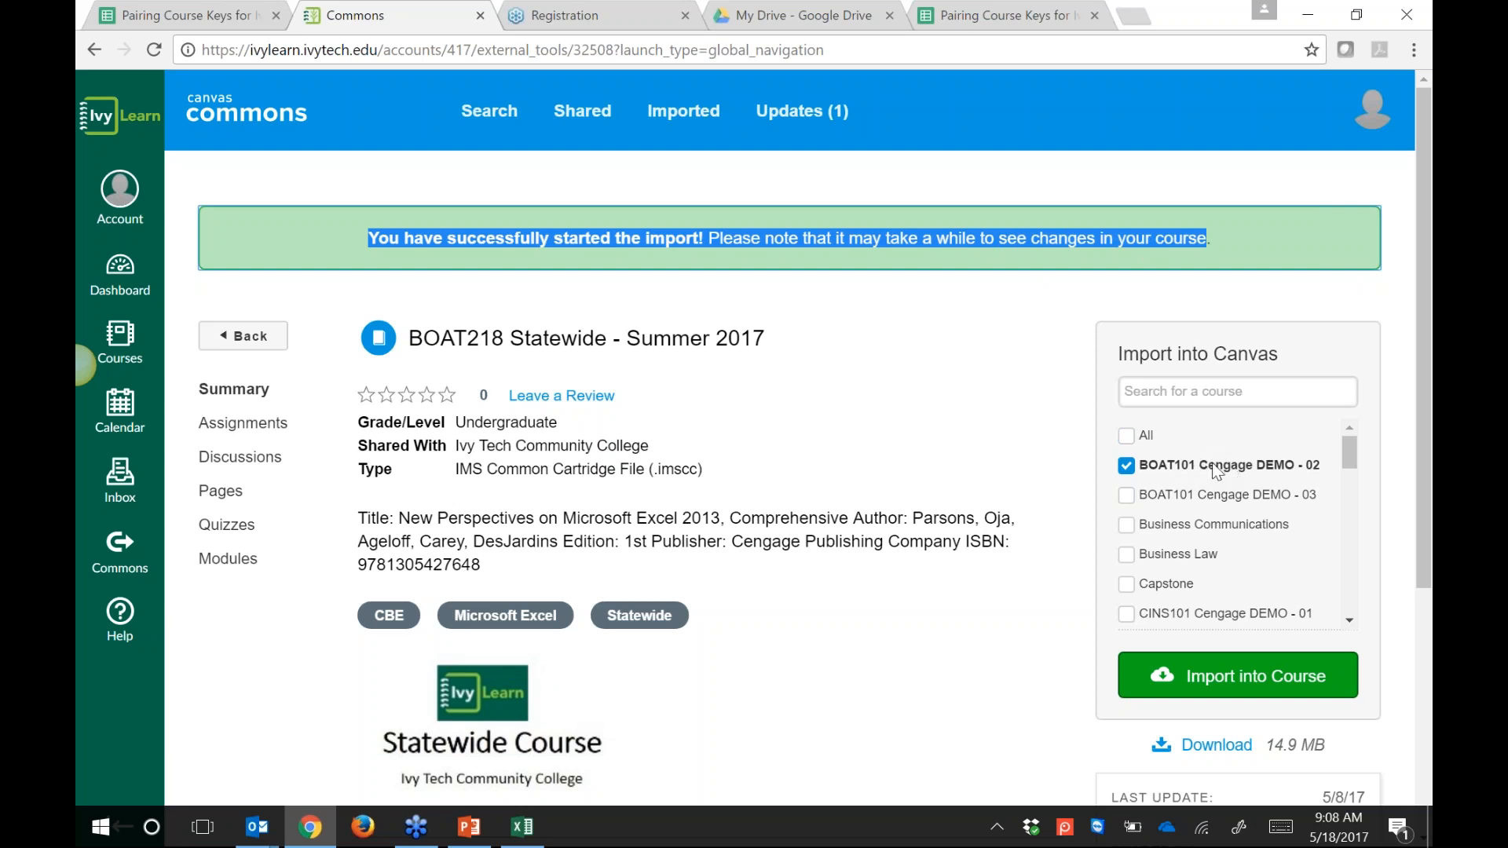
pyautogui.click(1417, 321)
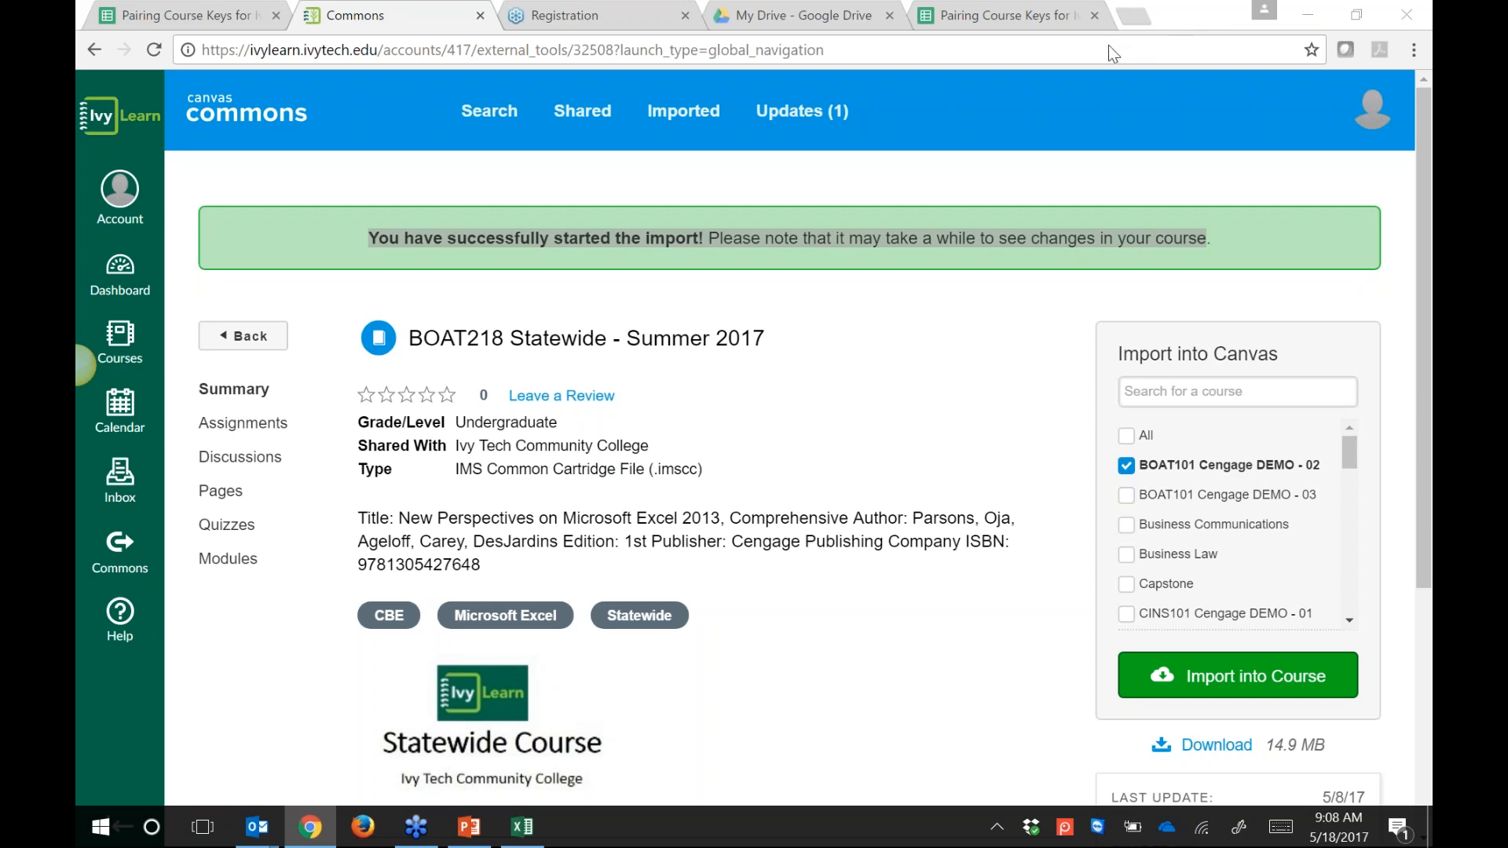
# Step: Go to the BOAT101 Cengage DEMO - 02 course and show its Announcements page
pyautogui.click(126, 355)
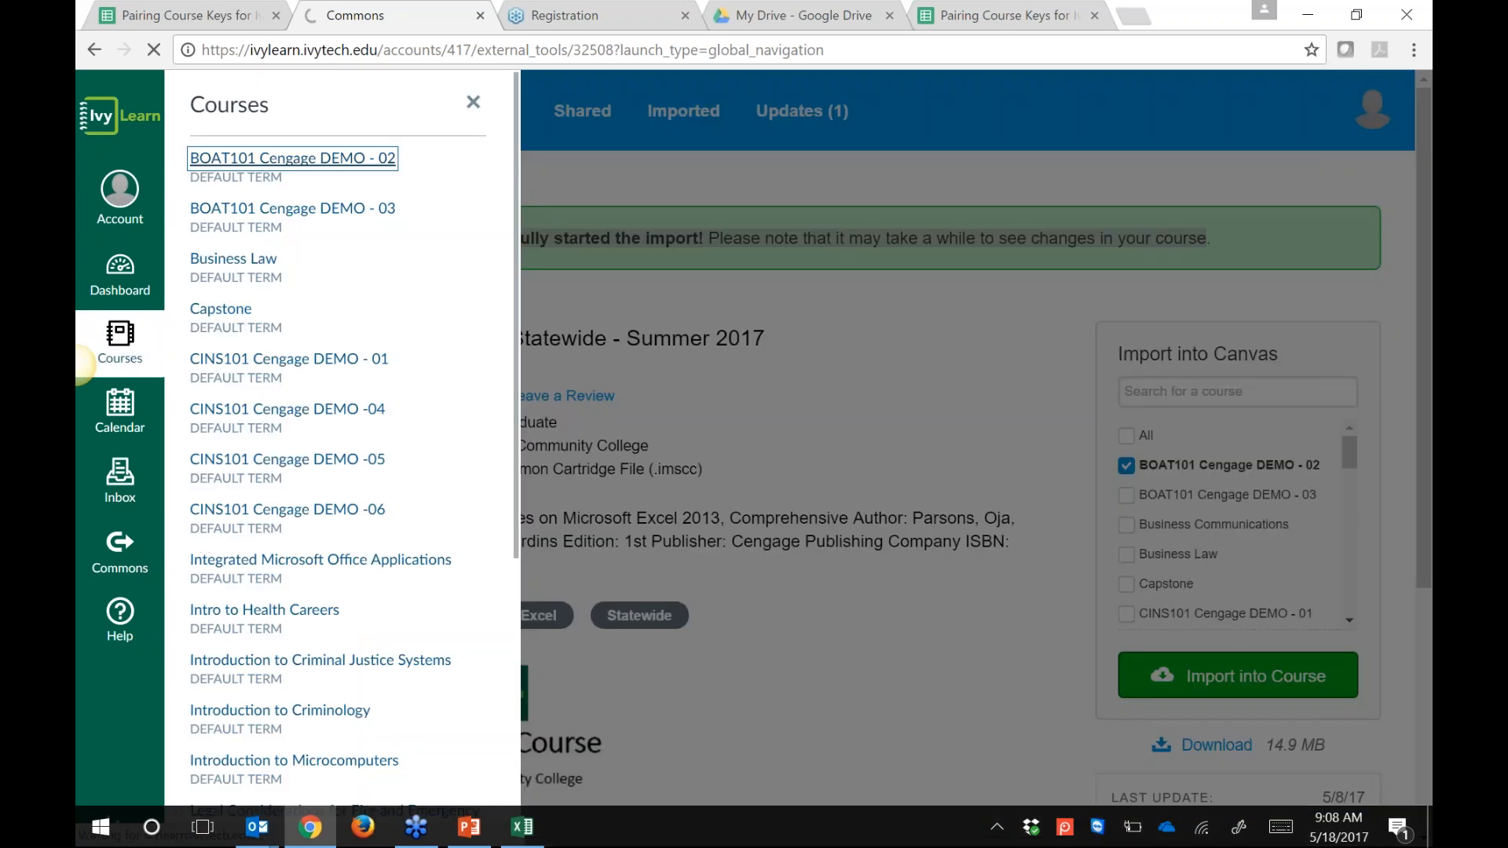
pyautogui.click(384, 158)
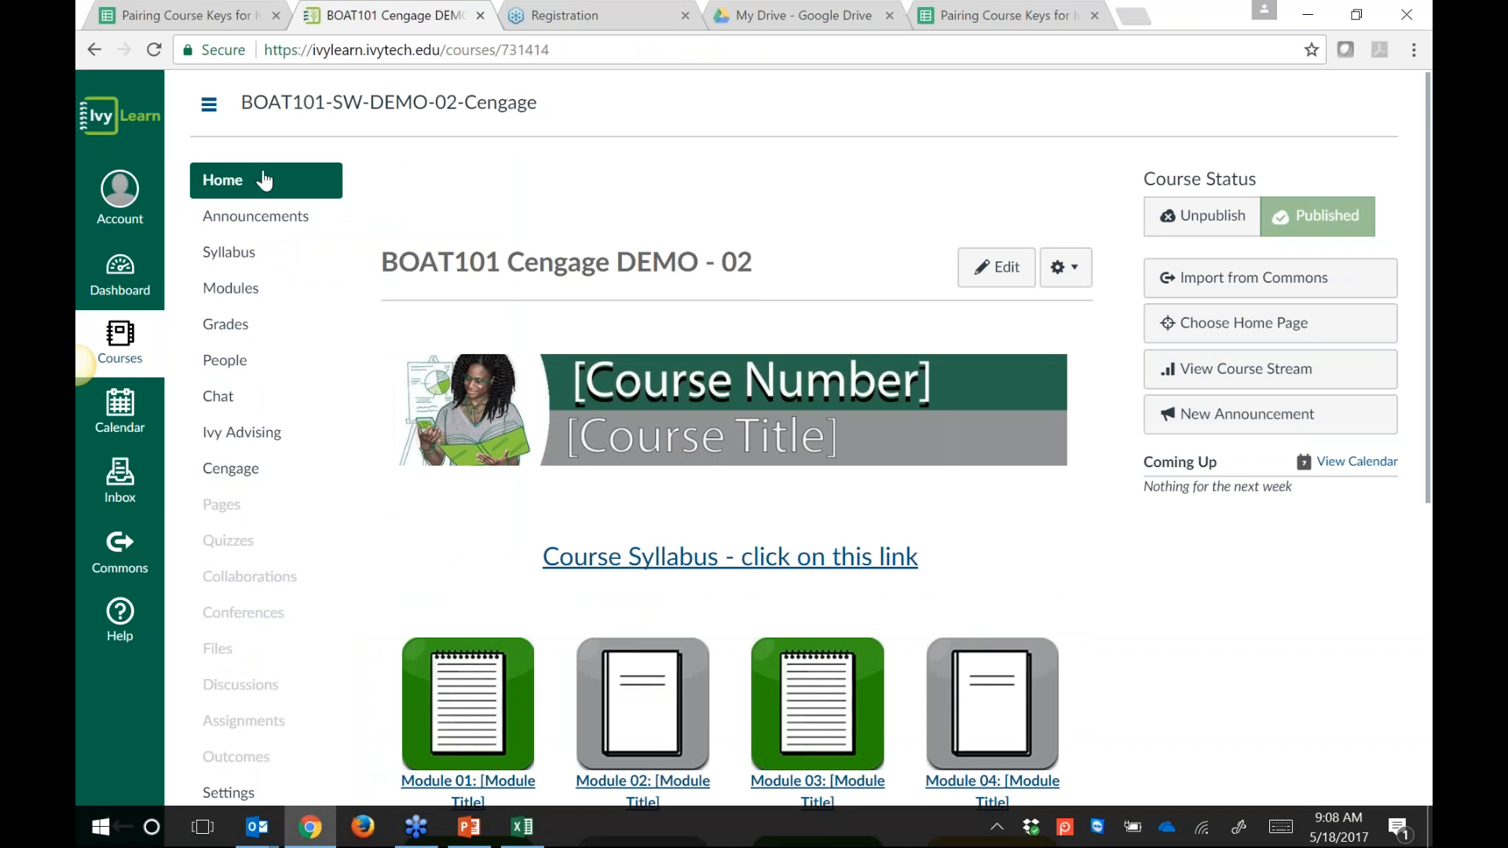
pyautogui.click(240, 223)
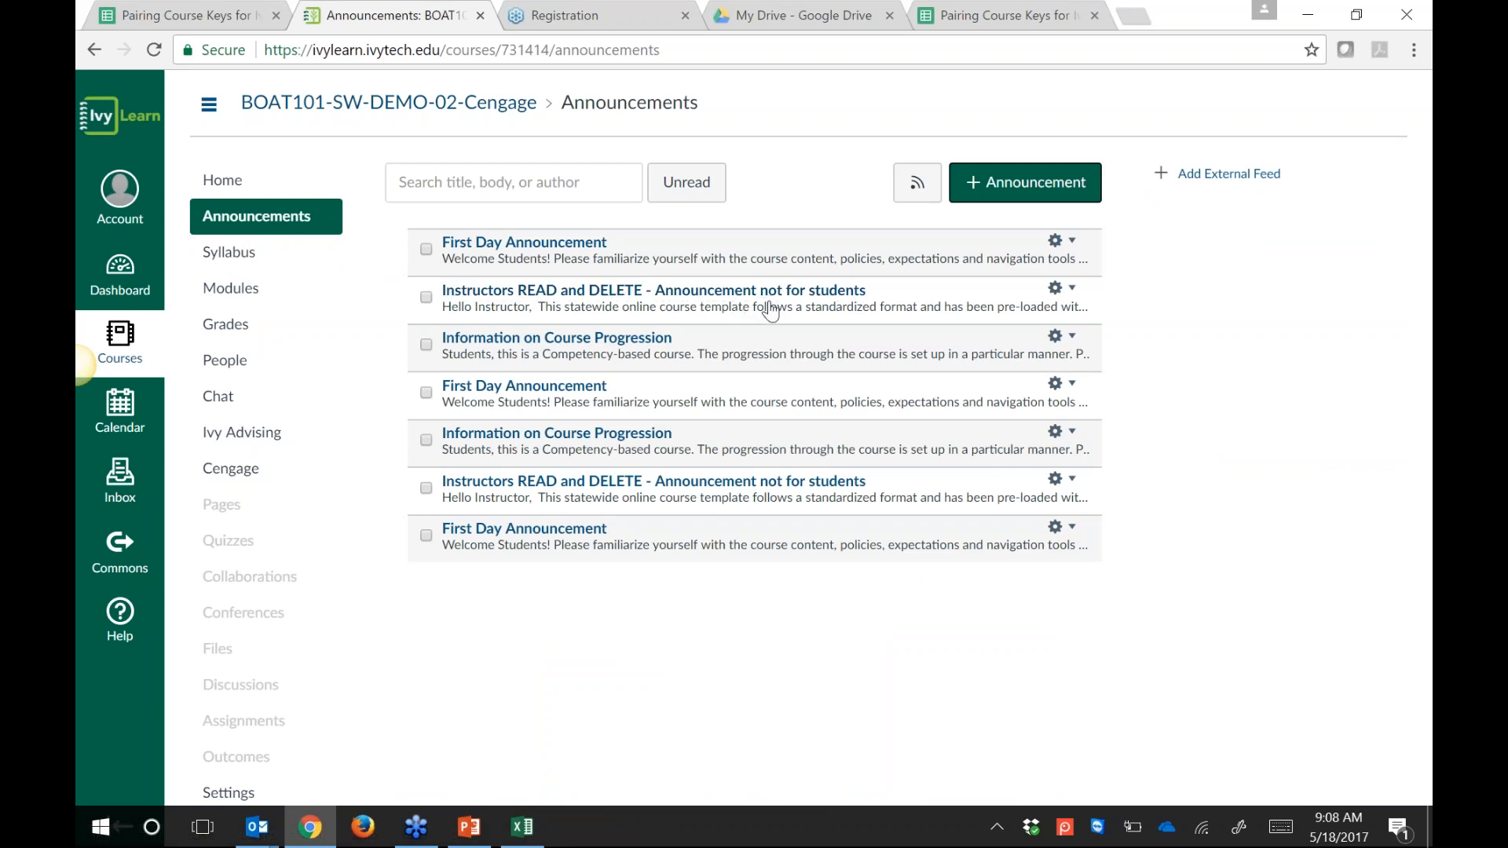
# Step: Read the 'Instructors READ and DELETE' announcement and follow its HERE link to the course key spreadsheet
pyautogui.click(425, 298)
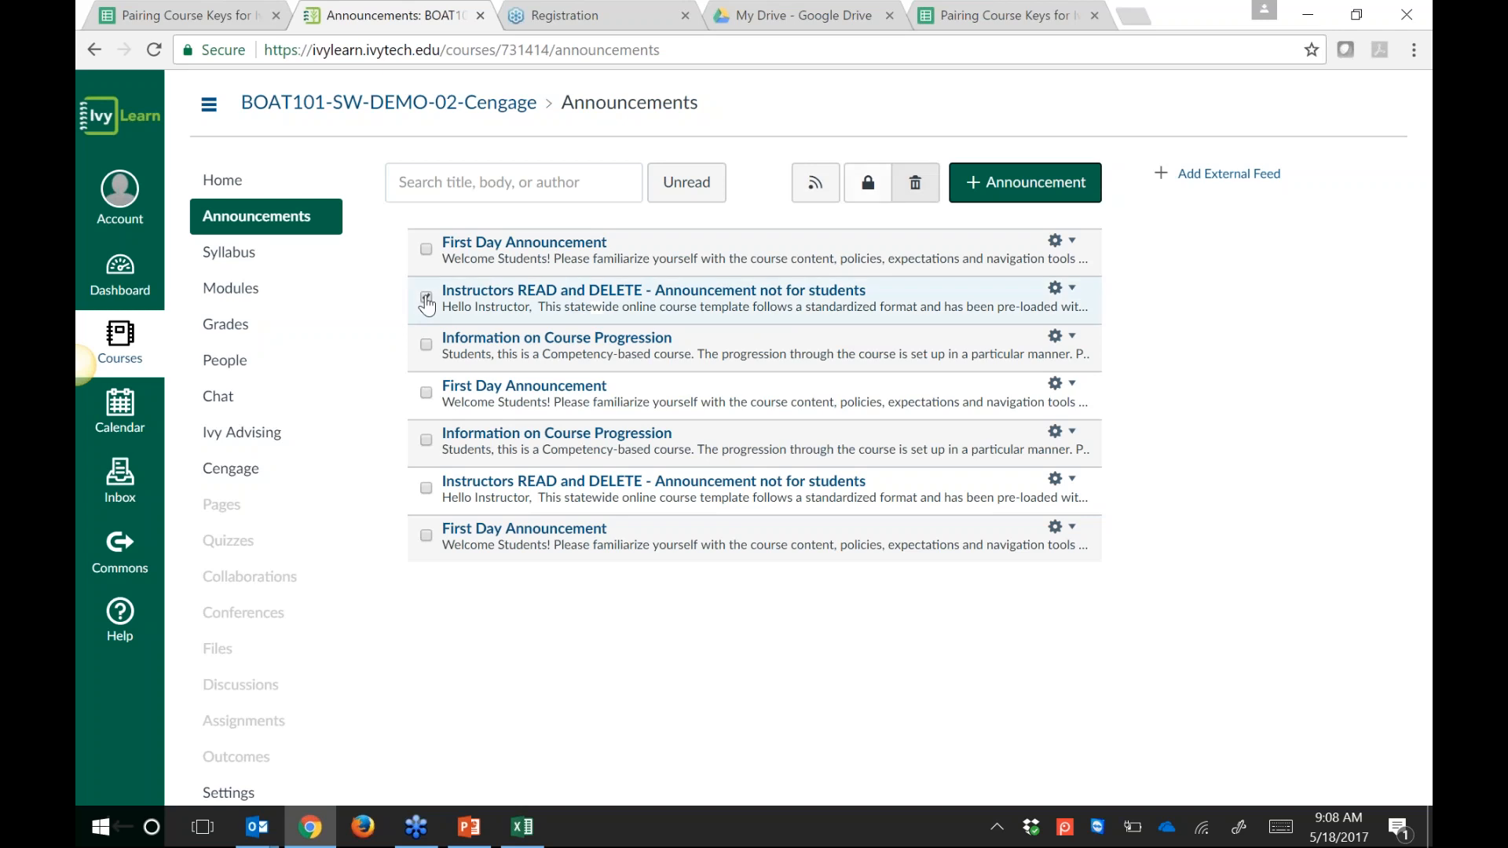
pyautogui.click(640, 292)
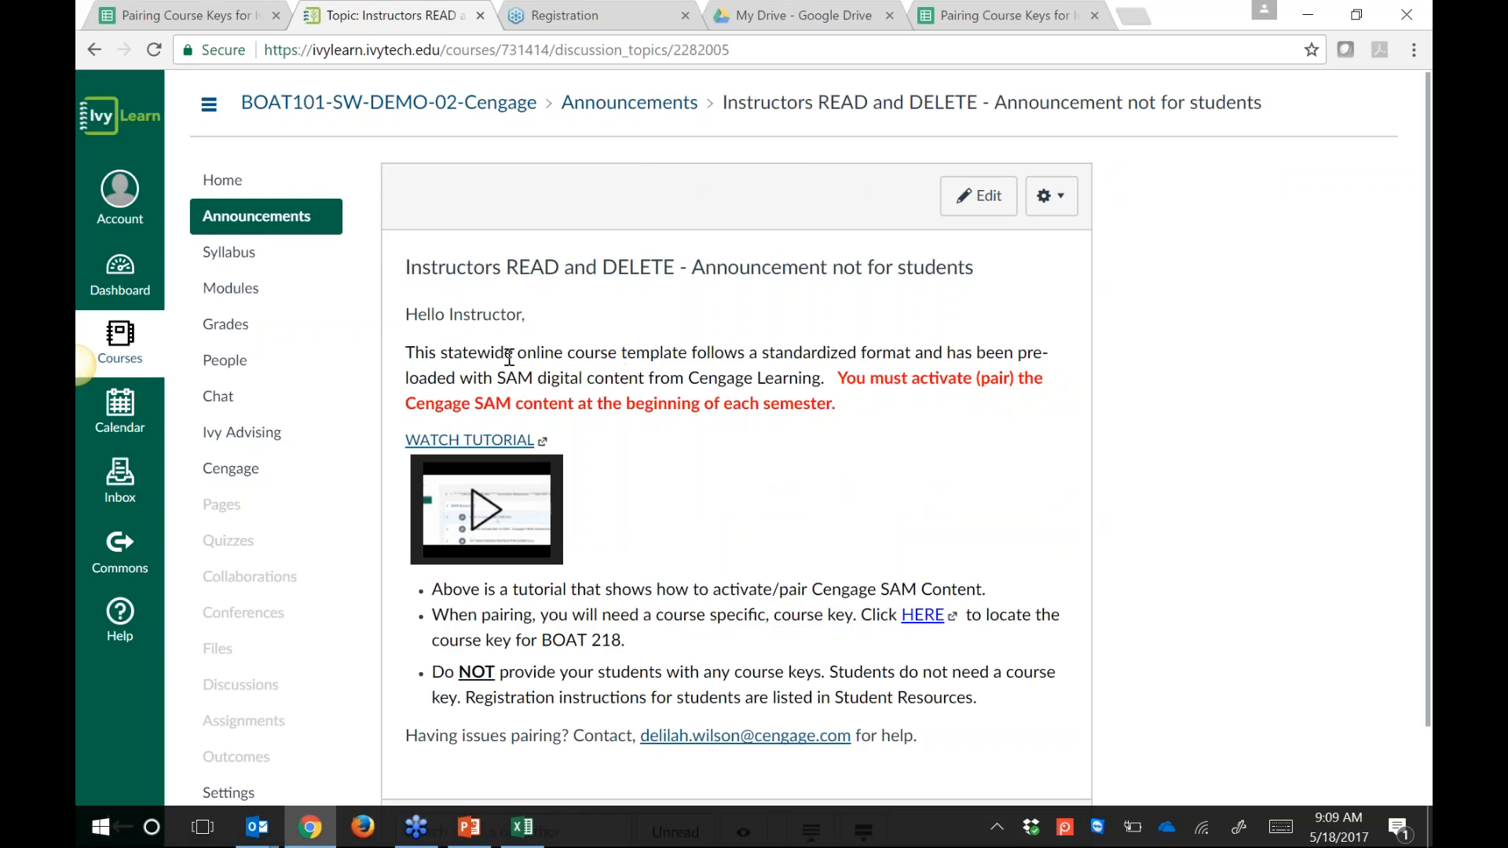
pyautogui.moveTo(477, 355); pyautogui.dragTo(625, 365)
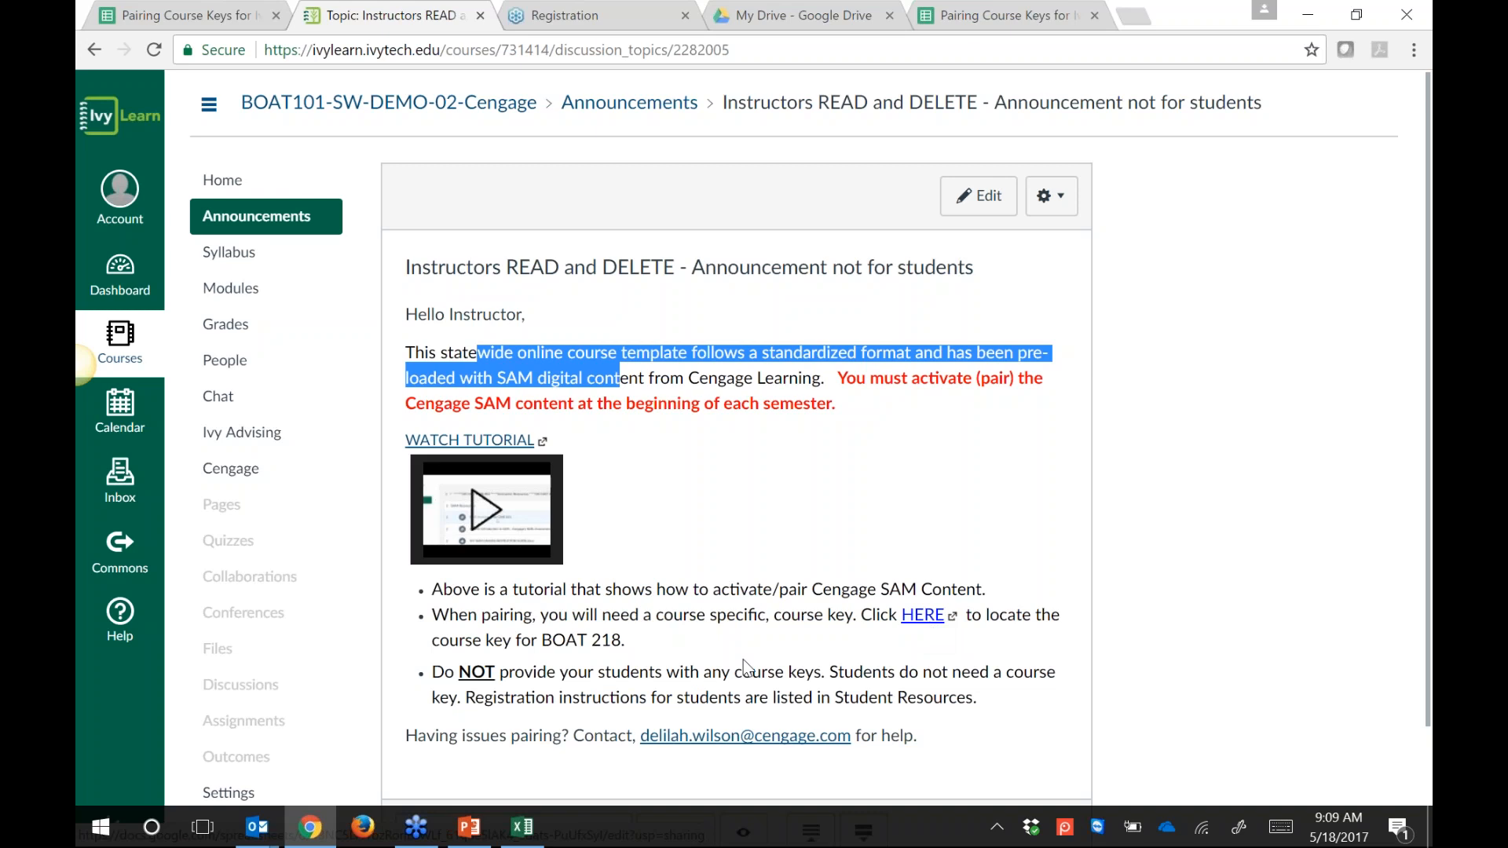
pyautogui.moveTo(626, 641); pyautogui.dragTo(544, 641)
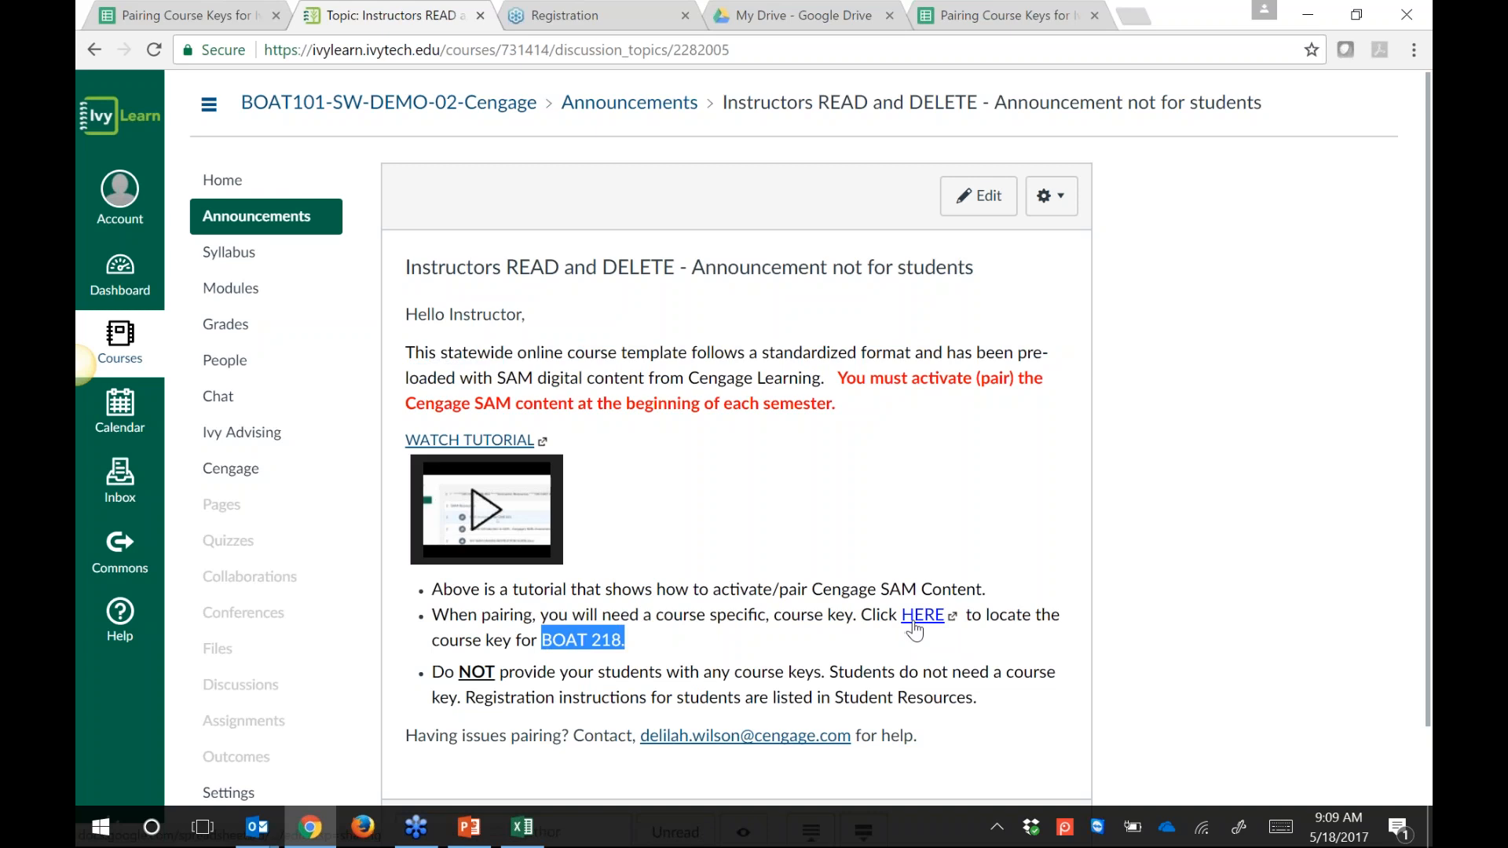
pyautogui.click(923, 615)
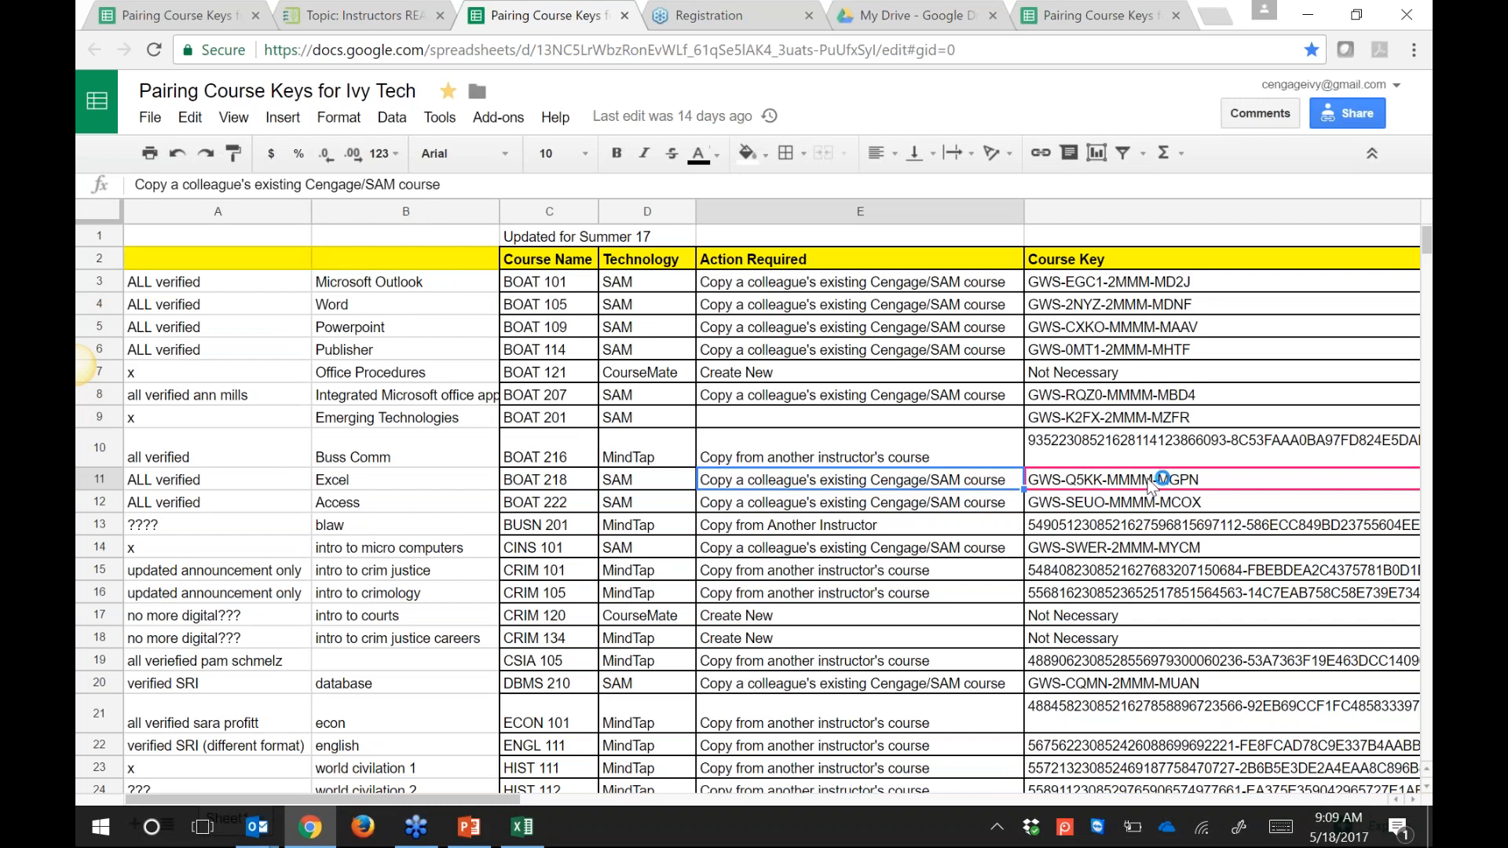
# Step: Highlight the BOAT 218 course key in cell F11, then return to the announcement tab
pyautogui.moveTo(1180, 502); pyautogui.dragTo(1106, 474)
pyautogui.click(1180, 503)
pyautogui.click(1177, 480)
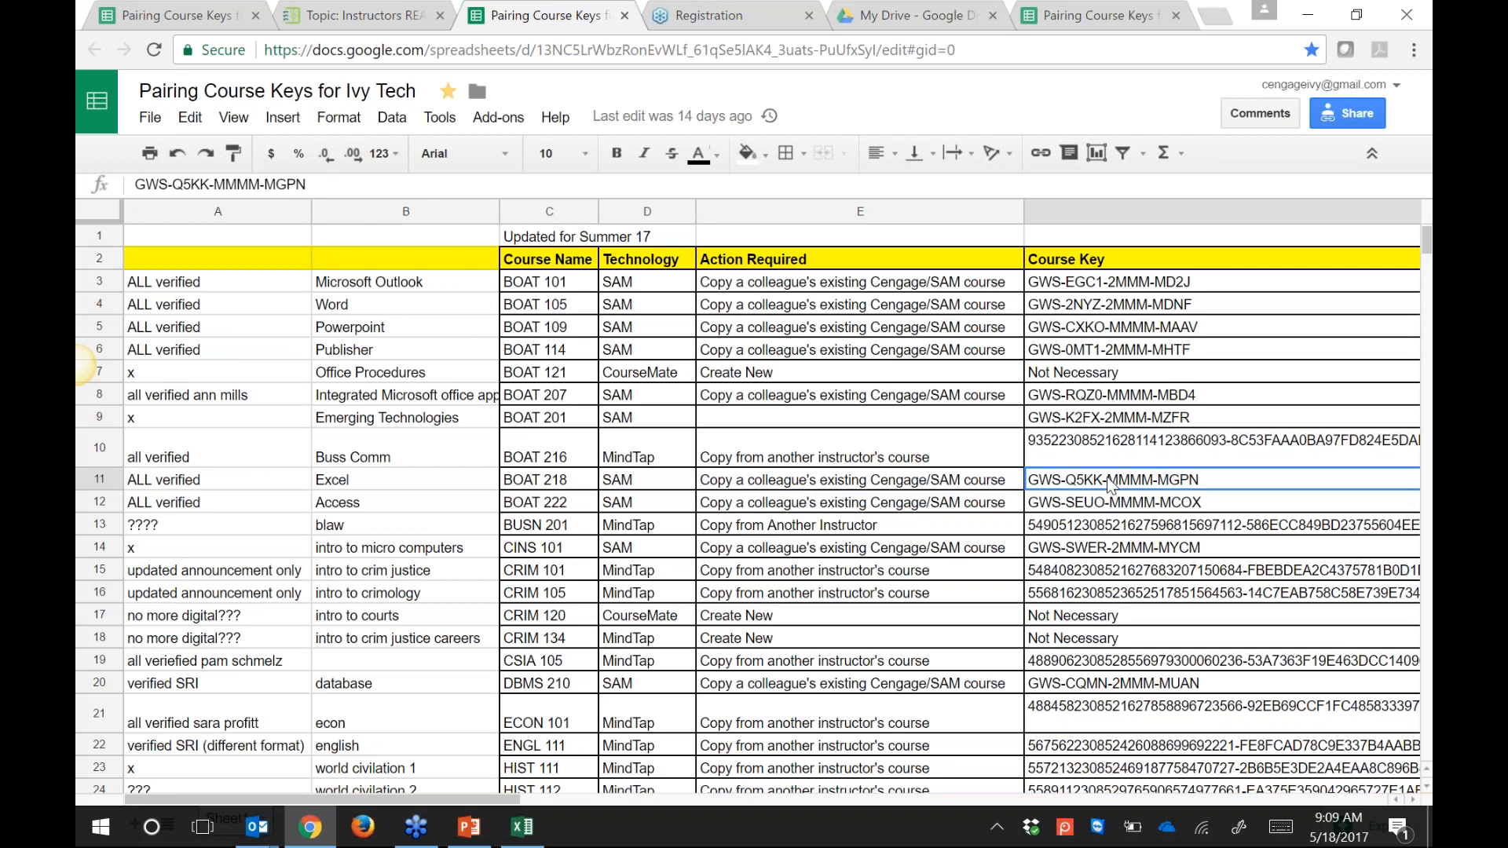
pyautogui.doubleClick(1109, 484)
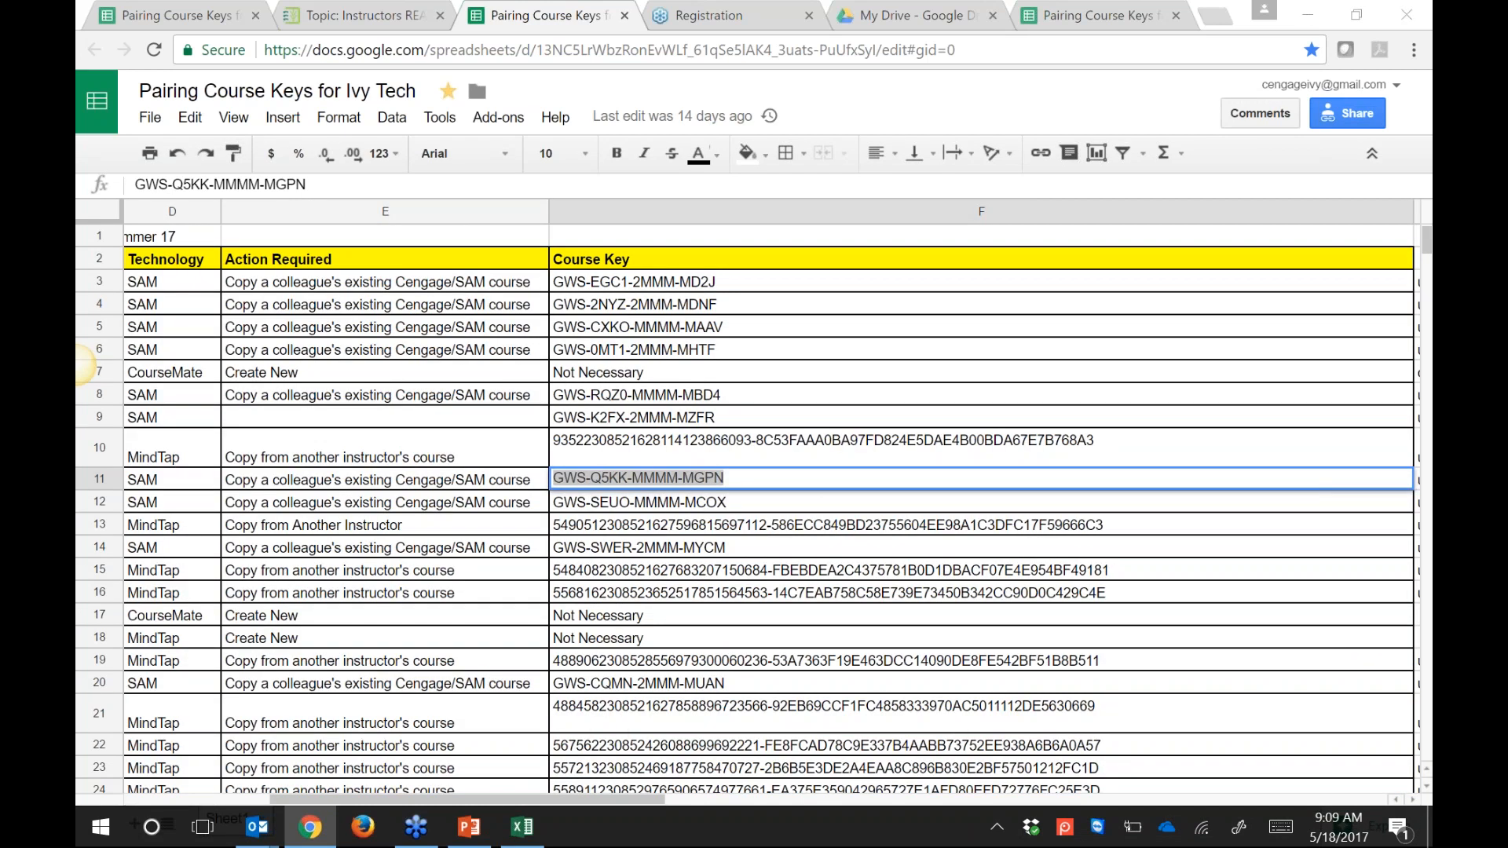
pyautogui.click(202, 22)
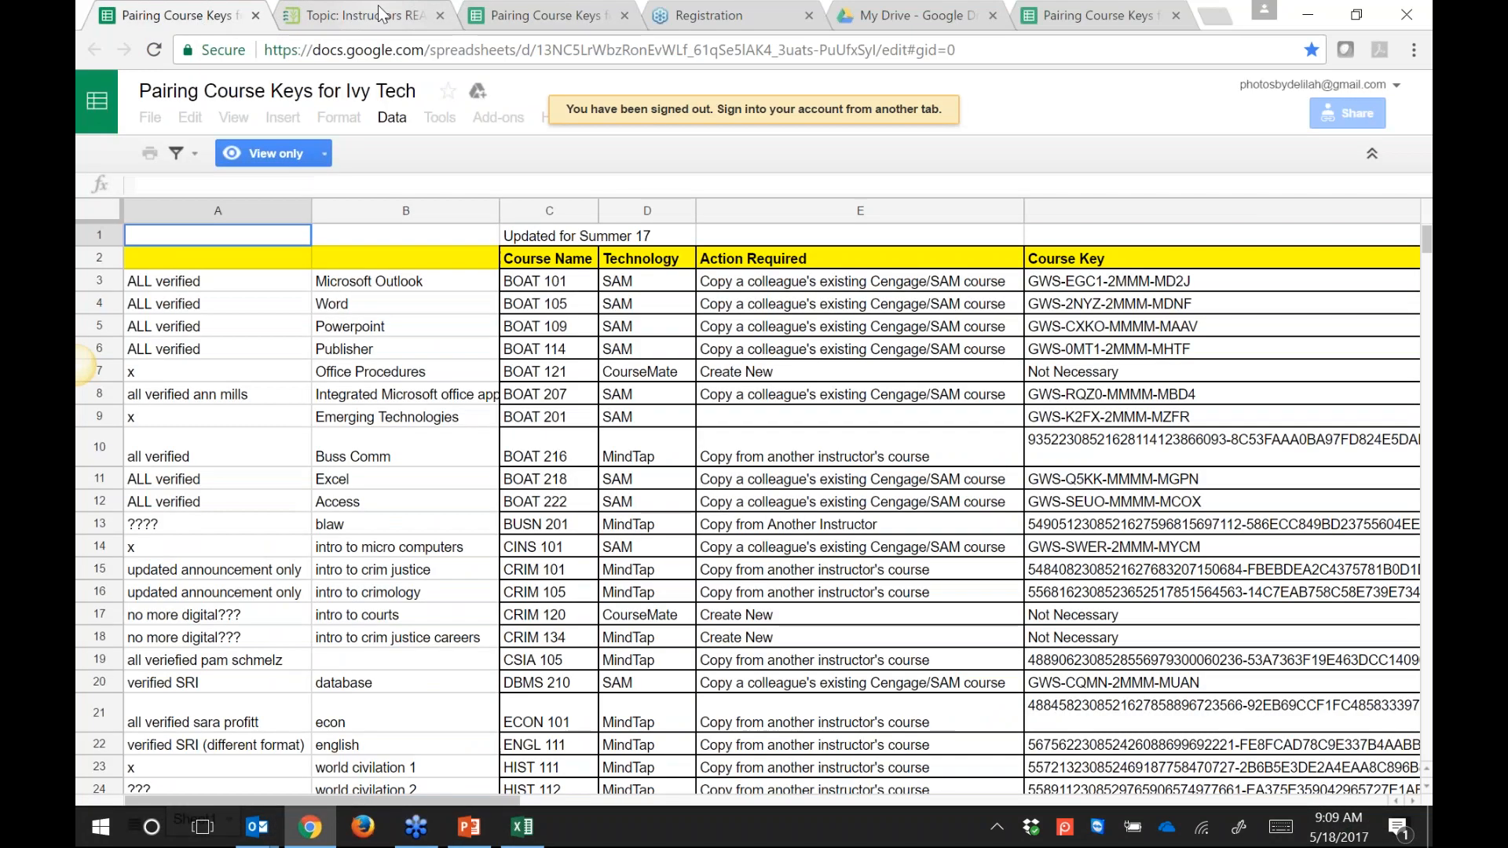
pyautogui.click(369, 16)
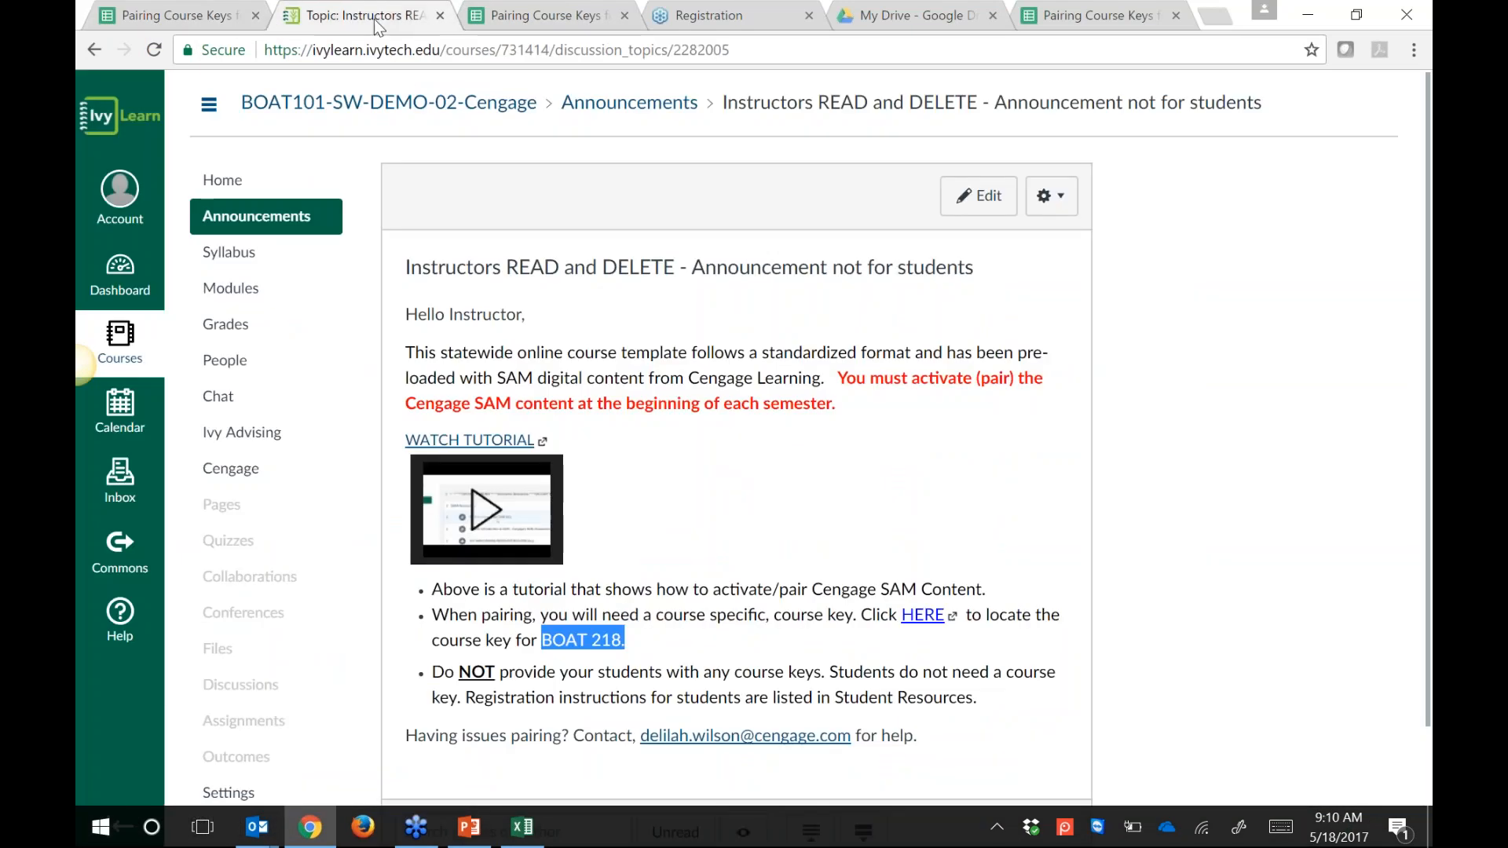
# Step: Open the course's Modules page
pyautogui.click(248, 292)
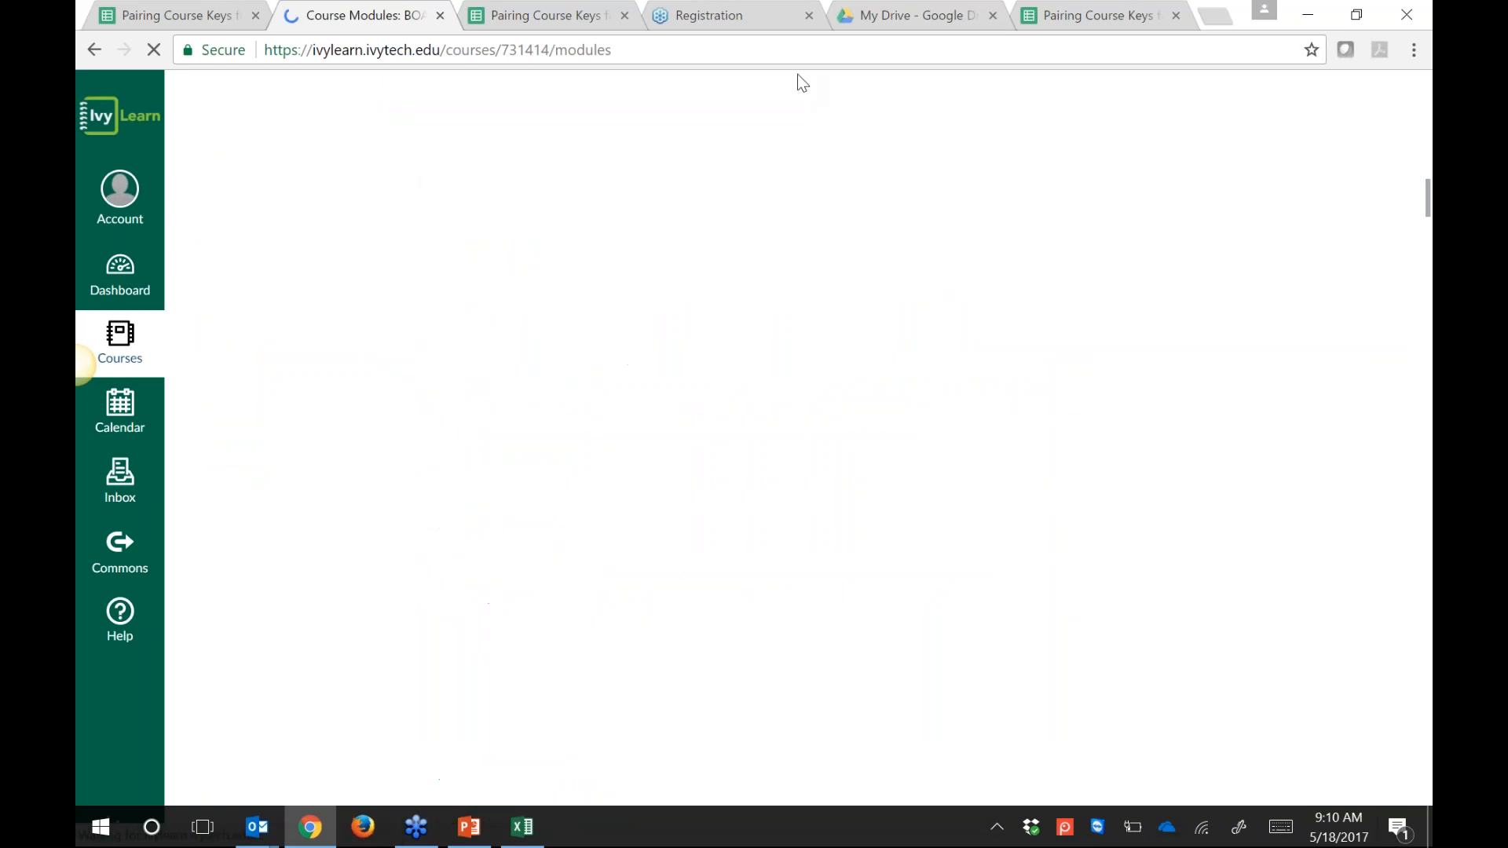
pyautogui.scroll(-20, 798, 74)
pyautogui.scroll(-10, 804, 492)
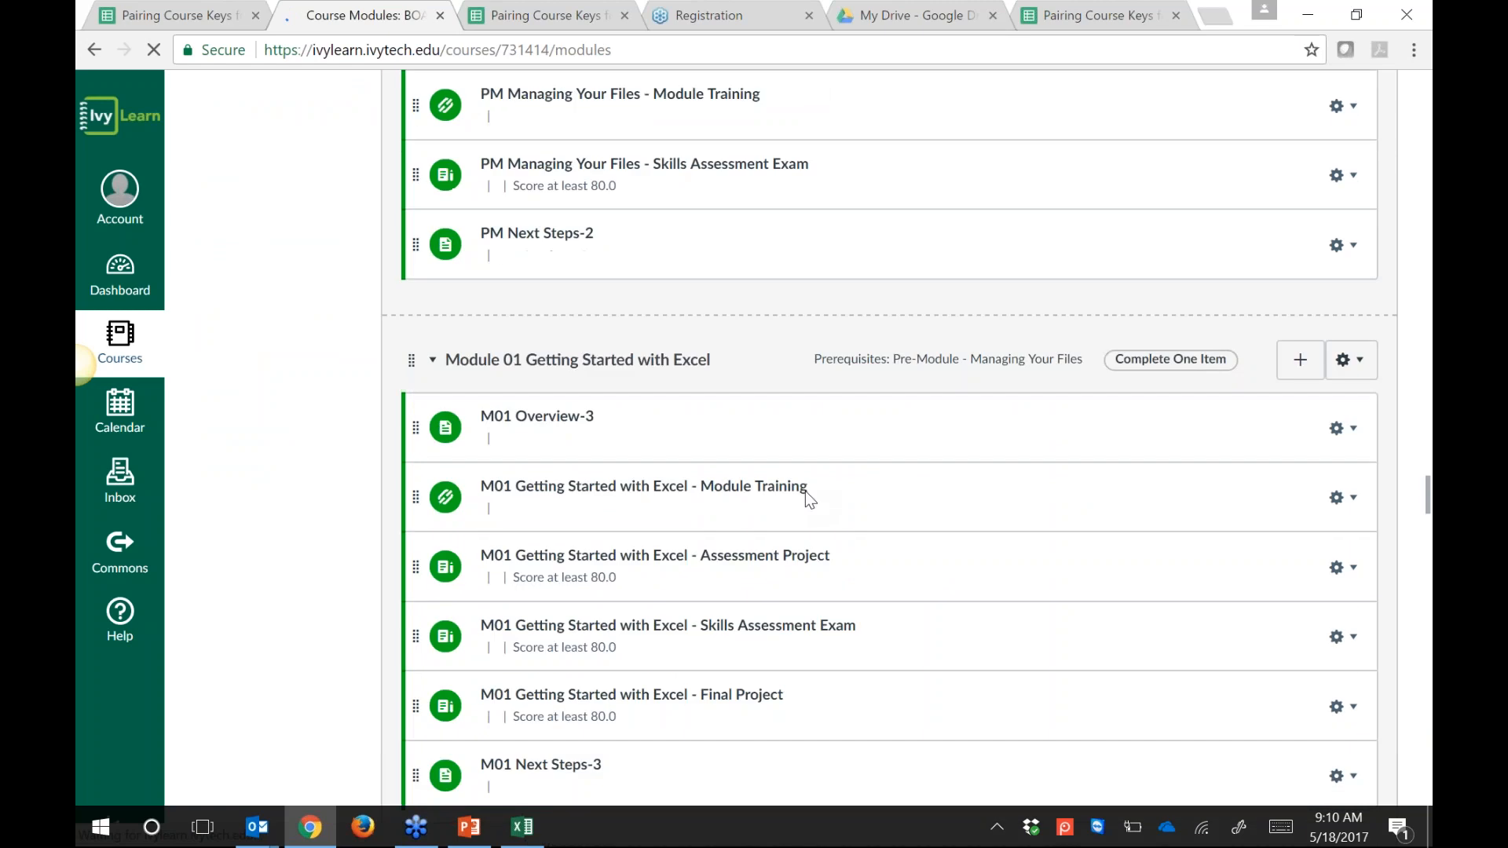
pyautogui.scroll(-13, 930, 352)
pyautogui.scroll(13, 917, 573)
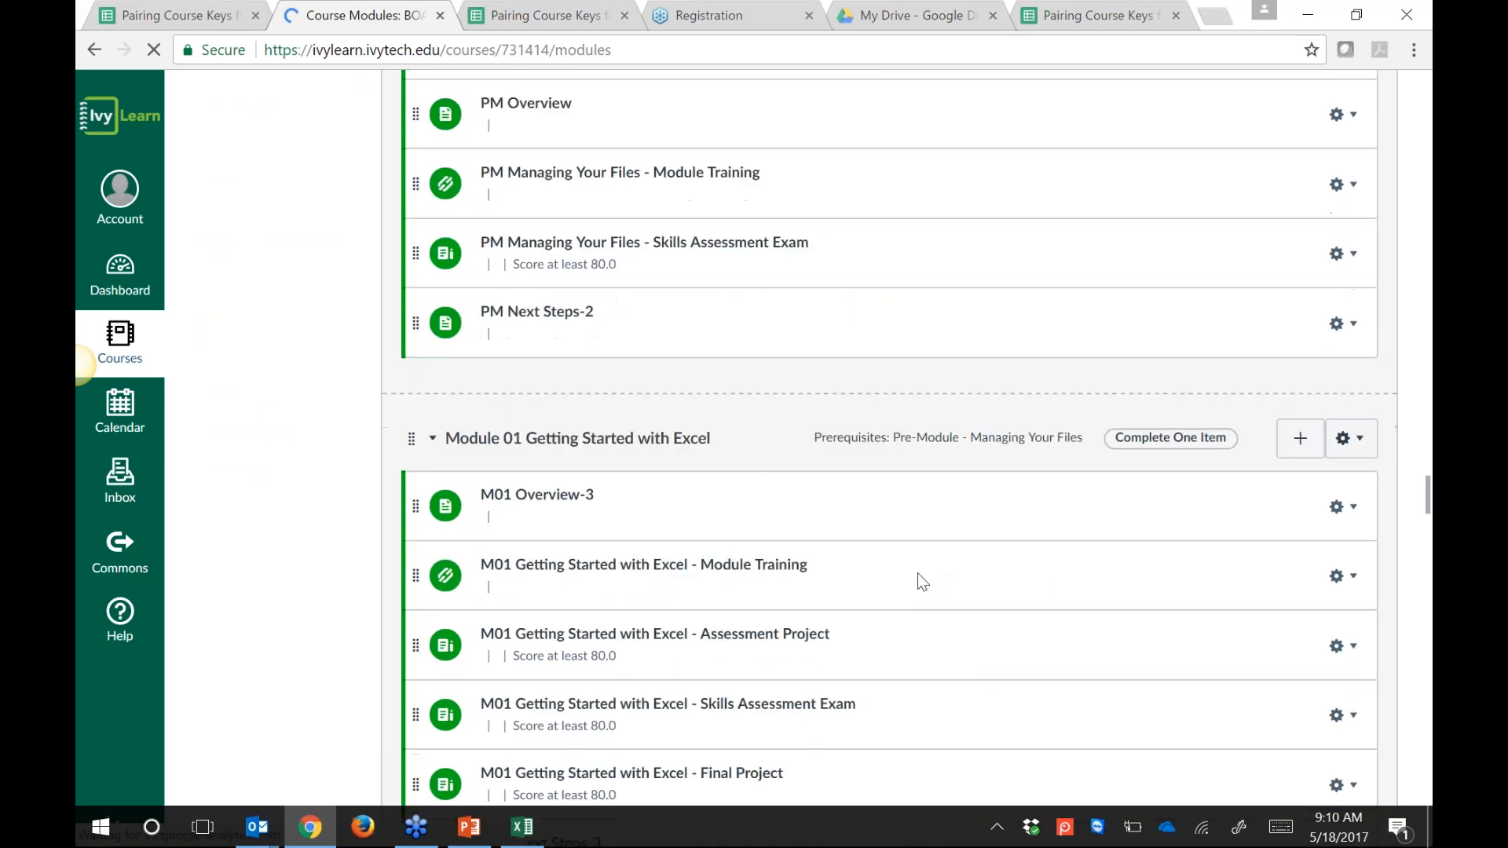
pyautogui.scroll(5, 925, 482)
pyautogui.scroll(8, 940, 756)
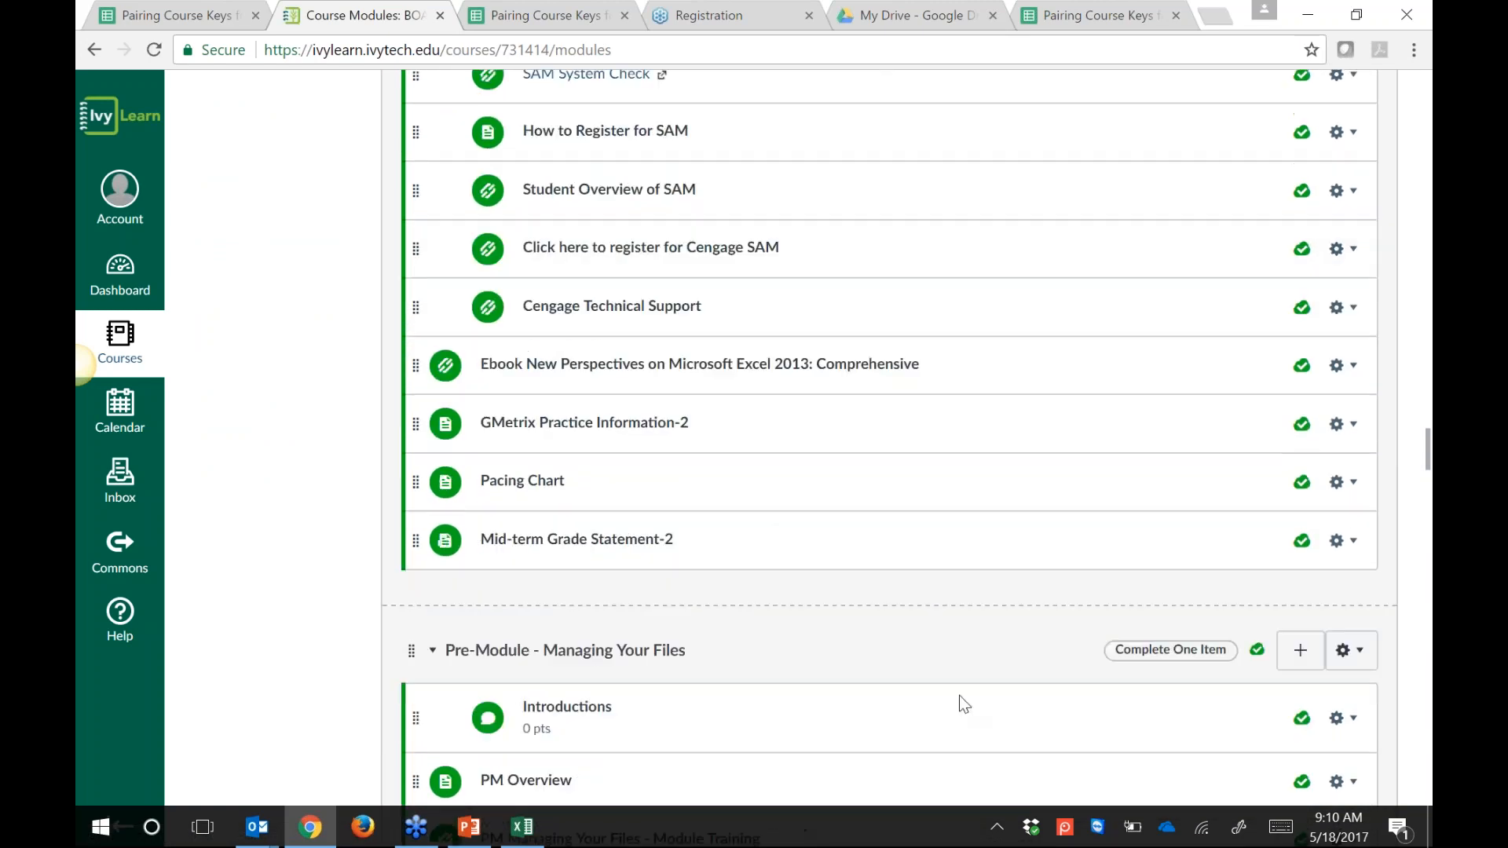
pyautogui.scroll(3, 955, 587)
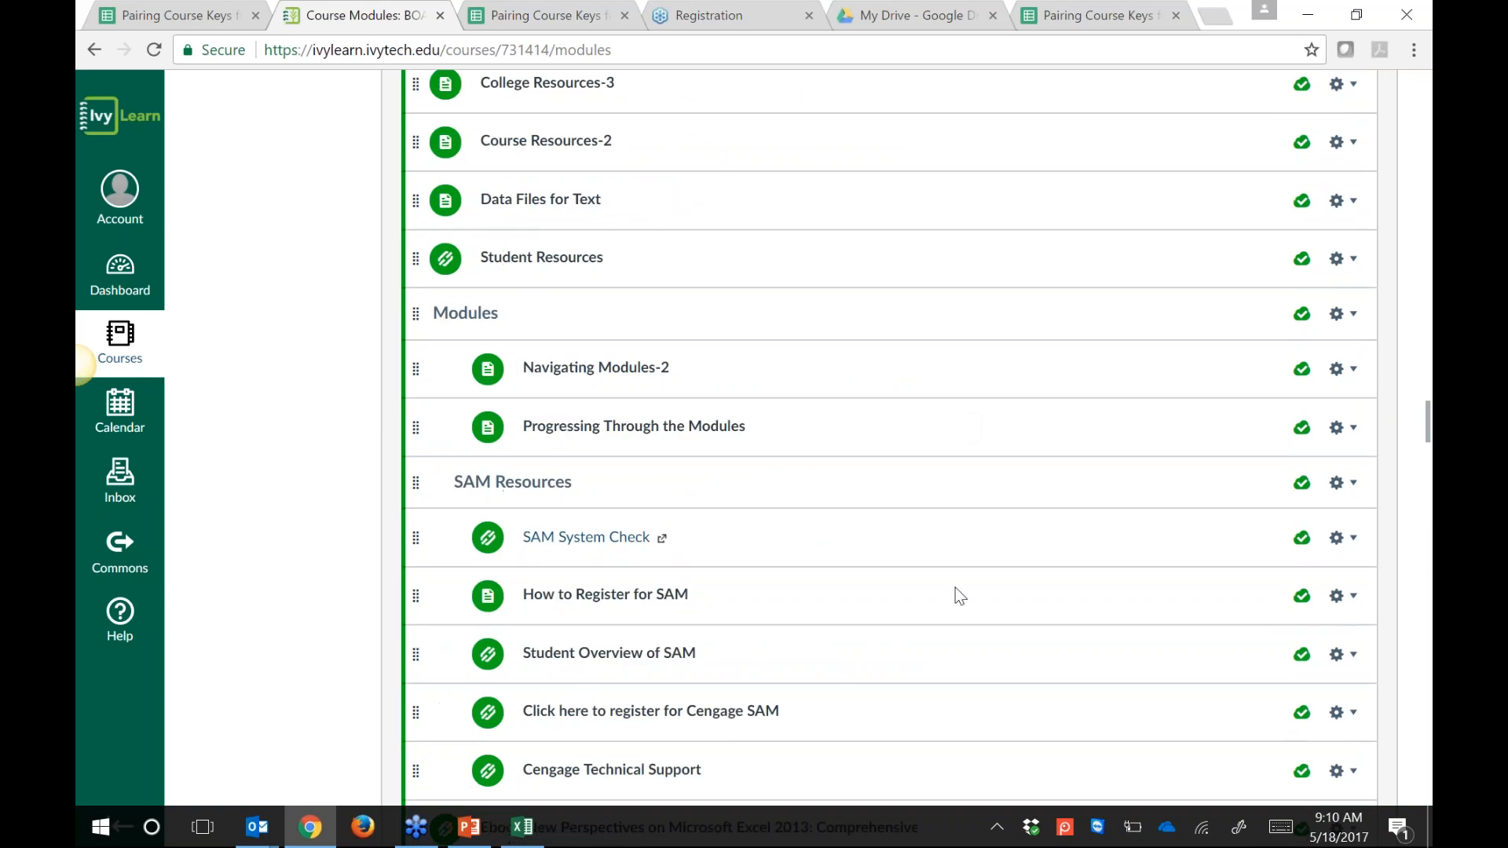
pyautogui.scroll(2, 958, 685)
# Step: In the Instructor Resources module, open the SAM Homepage and Reports for BOAT 218 item
pyautogui.scroll(-2, 955, 468)
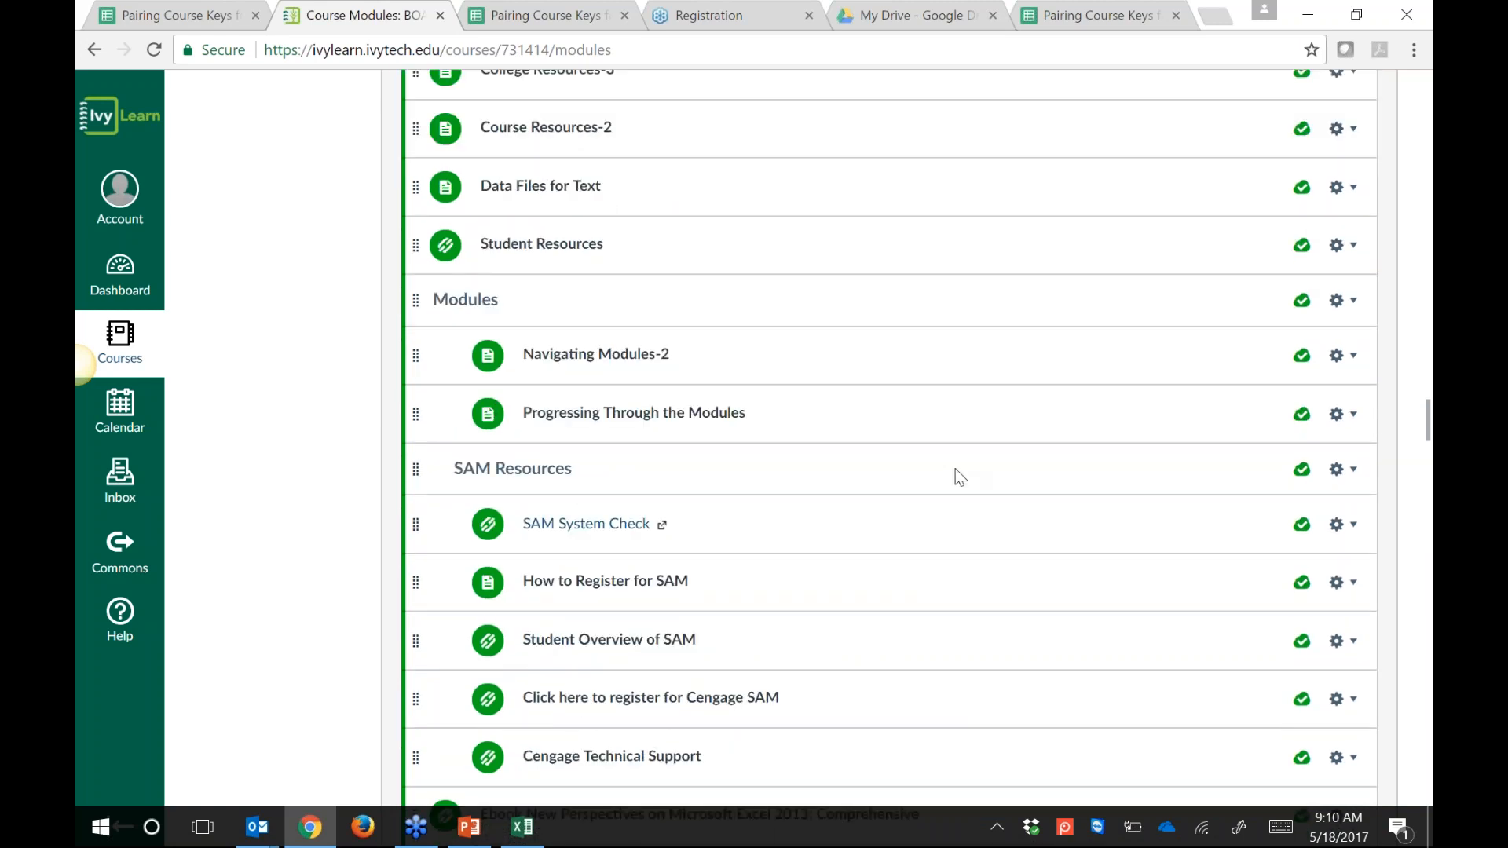
pyautogui.scroll(-10, 955, 468)
pyautogui.scroll(-15, 1024, 162)
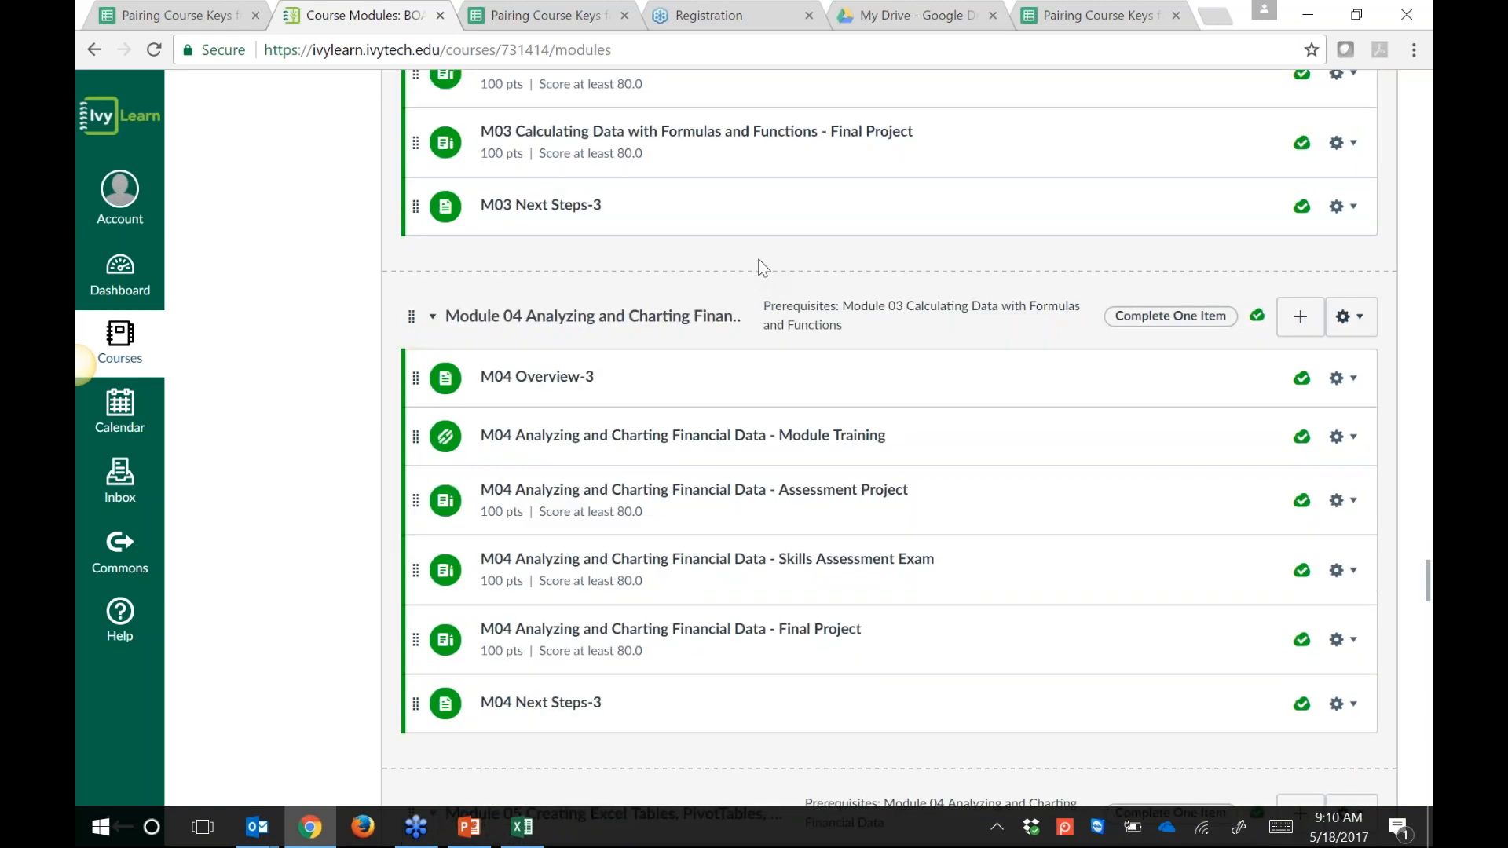
pyautogui.scroll(-18, 769, 432)
pyautogui.scroll(-11, 780, 601)
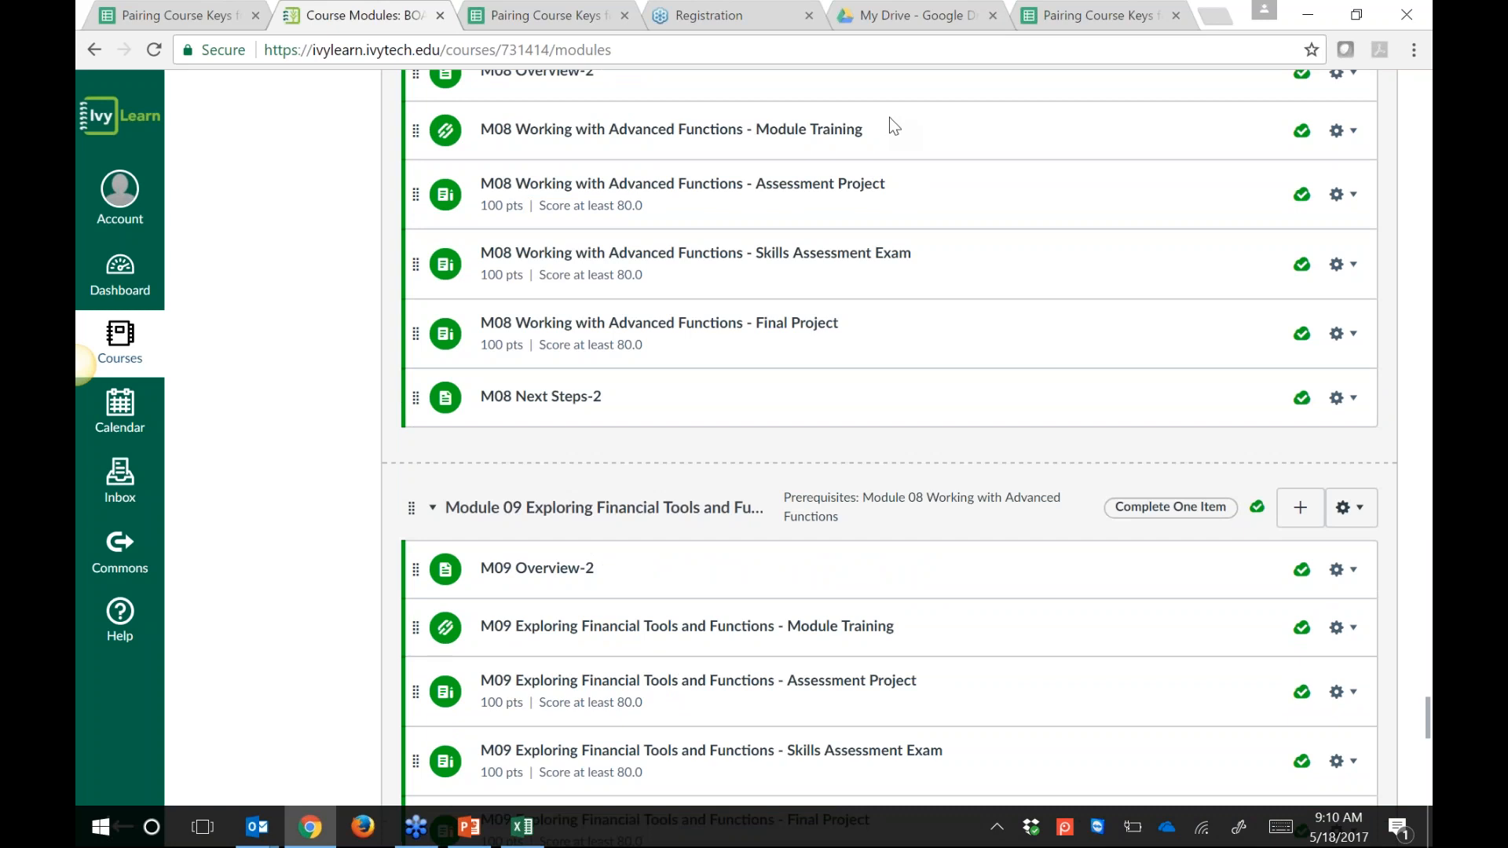
pyautogui.scroll(-7, 892, 157)
pyautogui.scroll(-9, 896, 219)
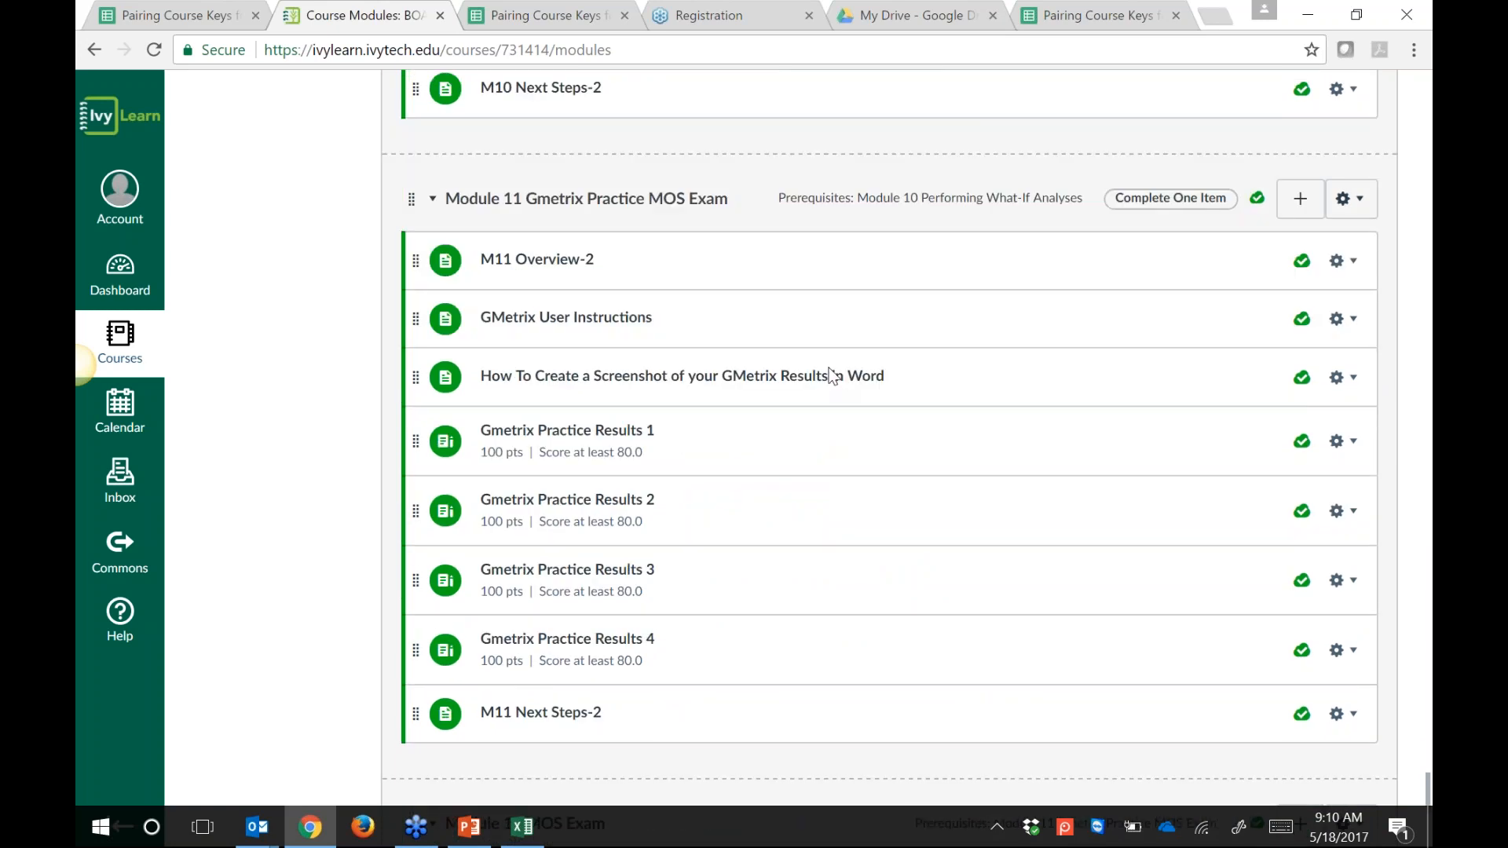
pyautogui.scroll(-5, 848, 314)
pyautogui.scroll(10, 806, 276)
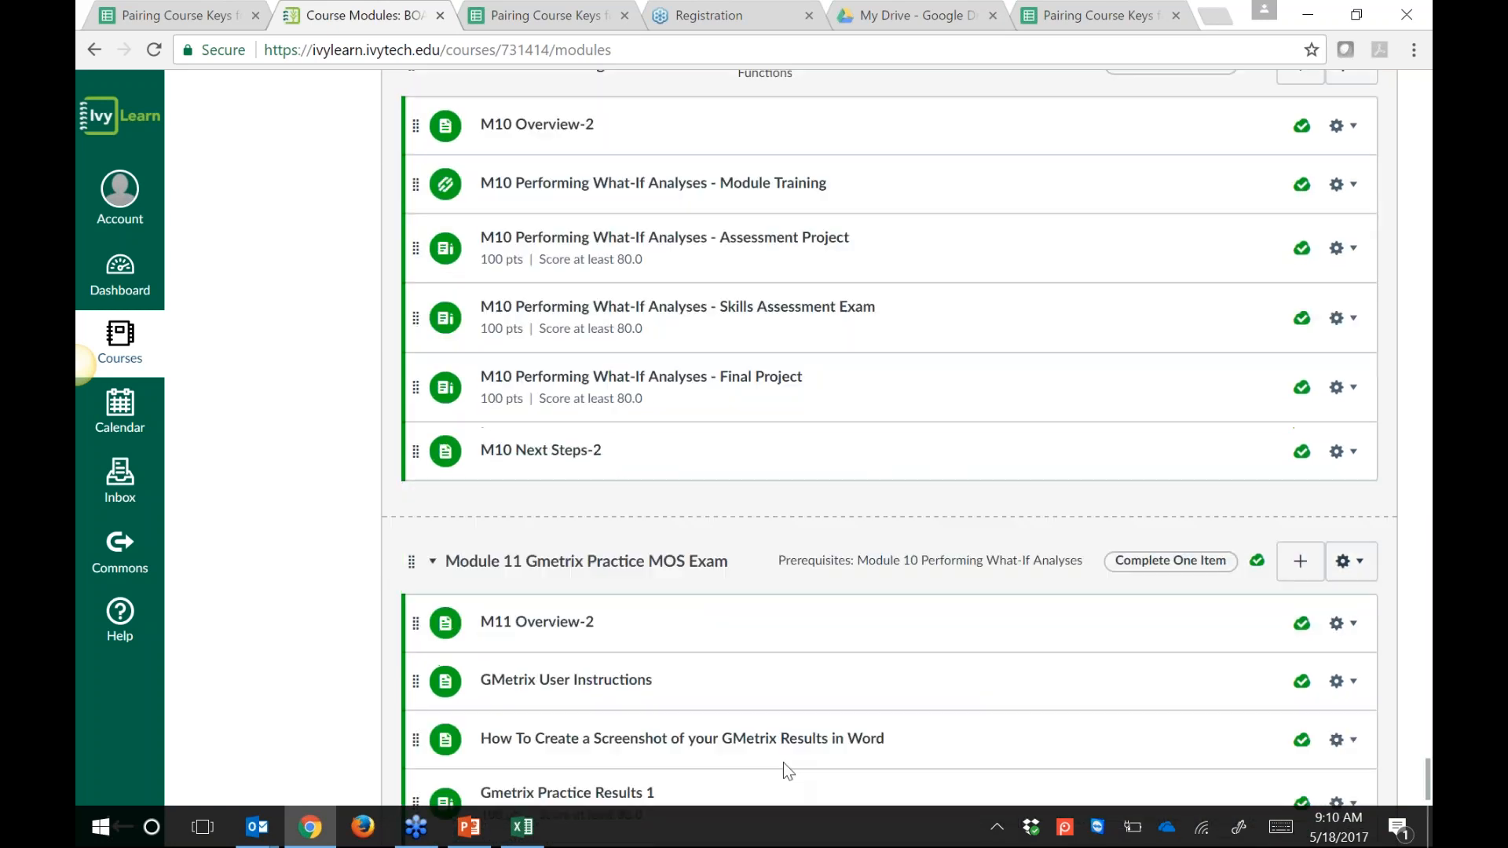
pyautogui.scroll(20, 781, 720)
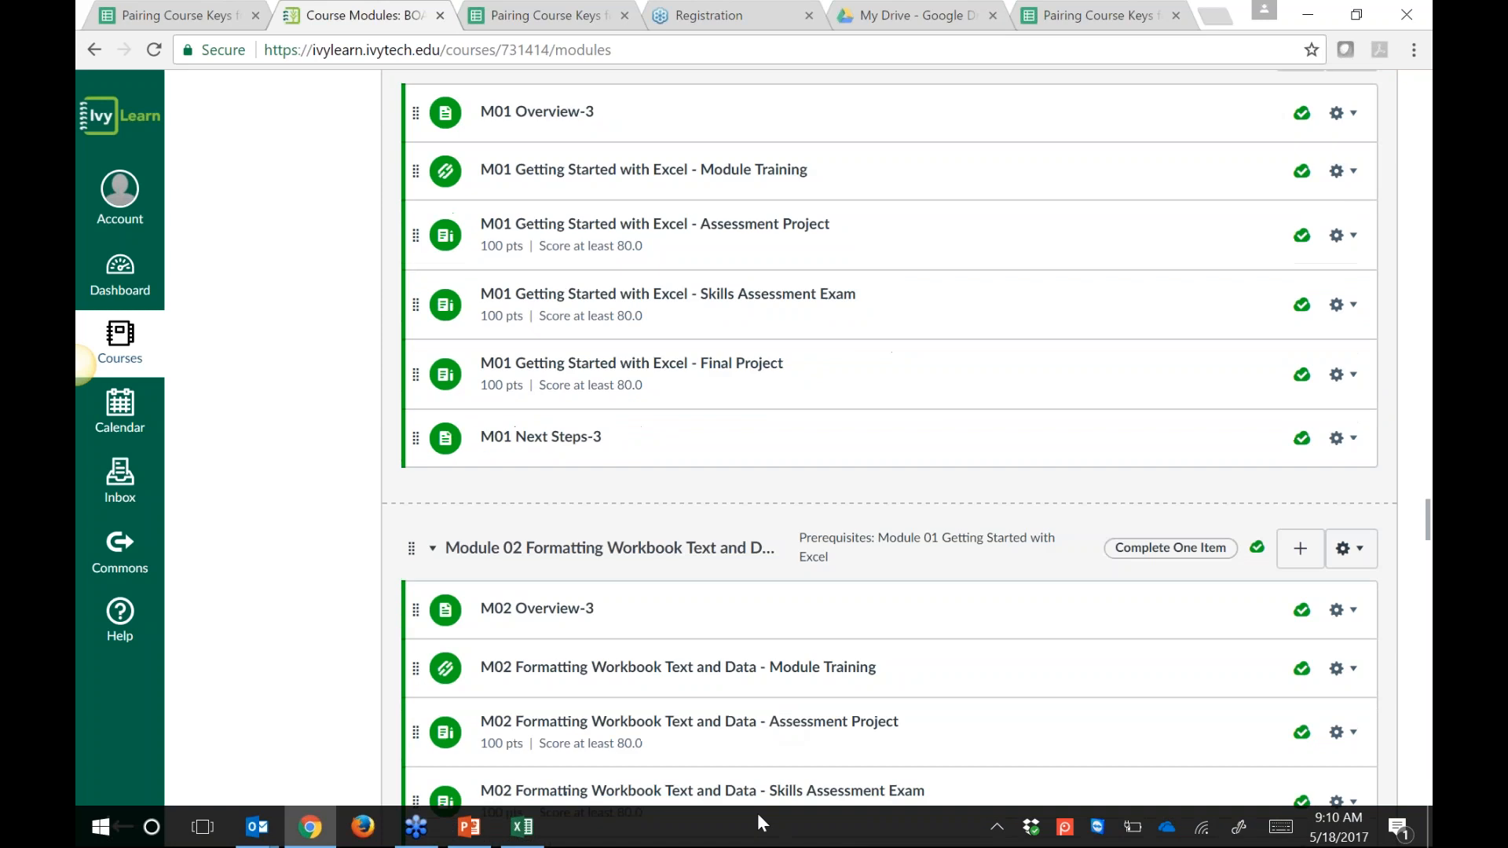
pyautogui.scroll(10, 803, 763)
pyautogui.scroll(8, 803, 764)
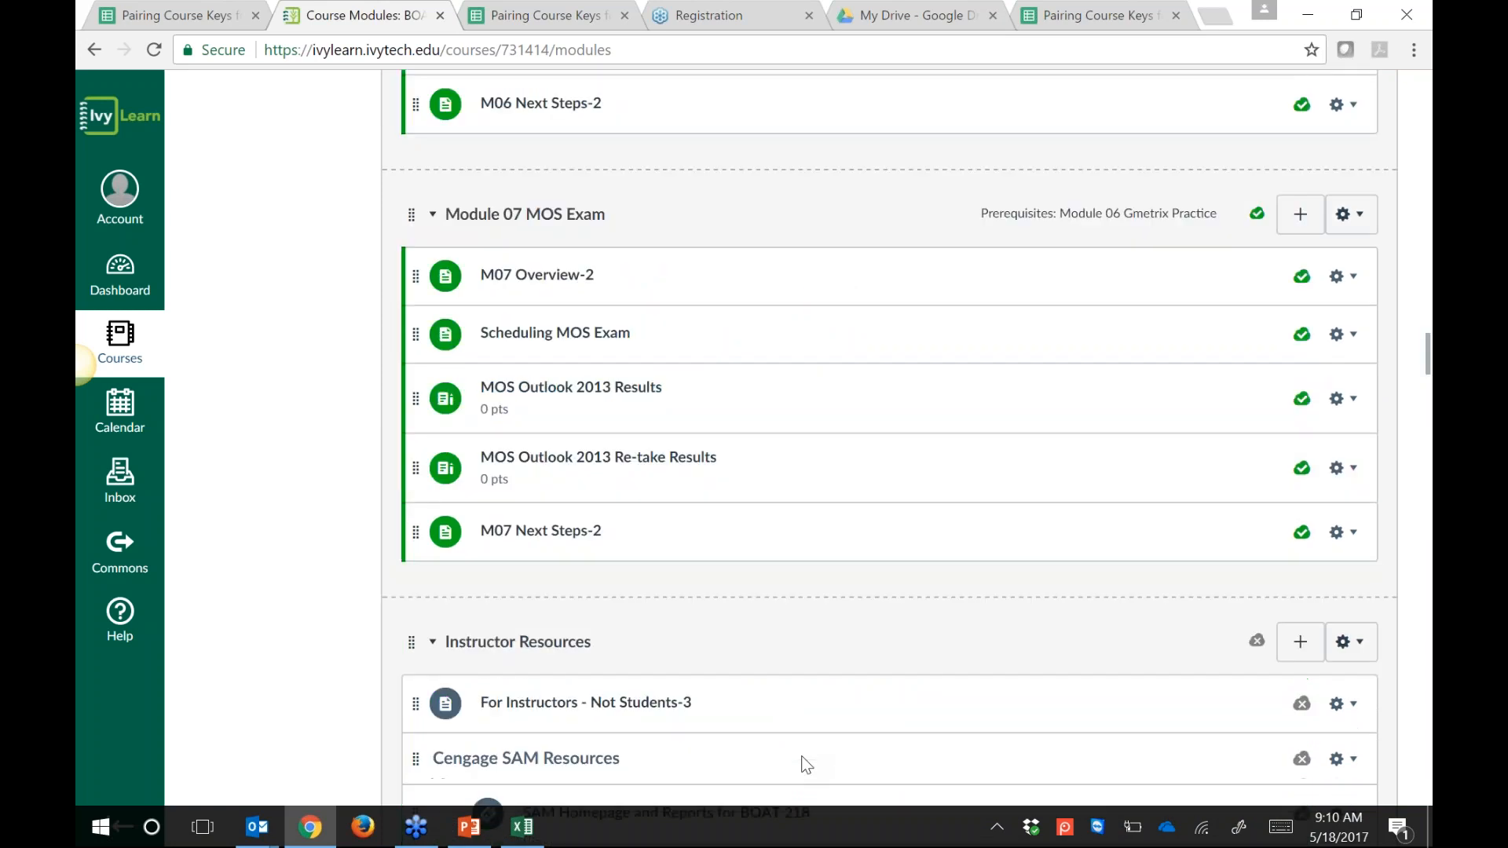
pyautogui.scroll(-2, 829, 330)
pyautogui.scroll(-4, 828, 331)
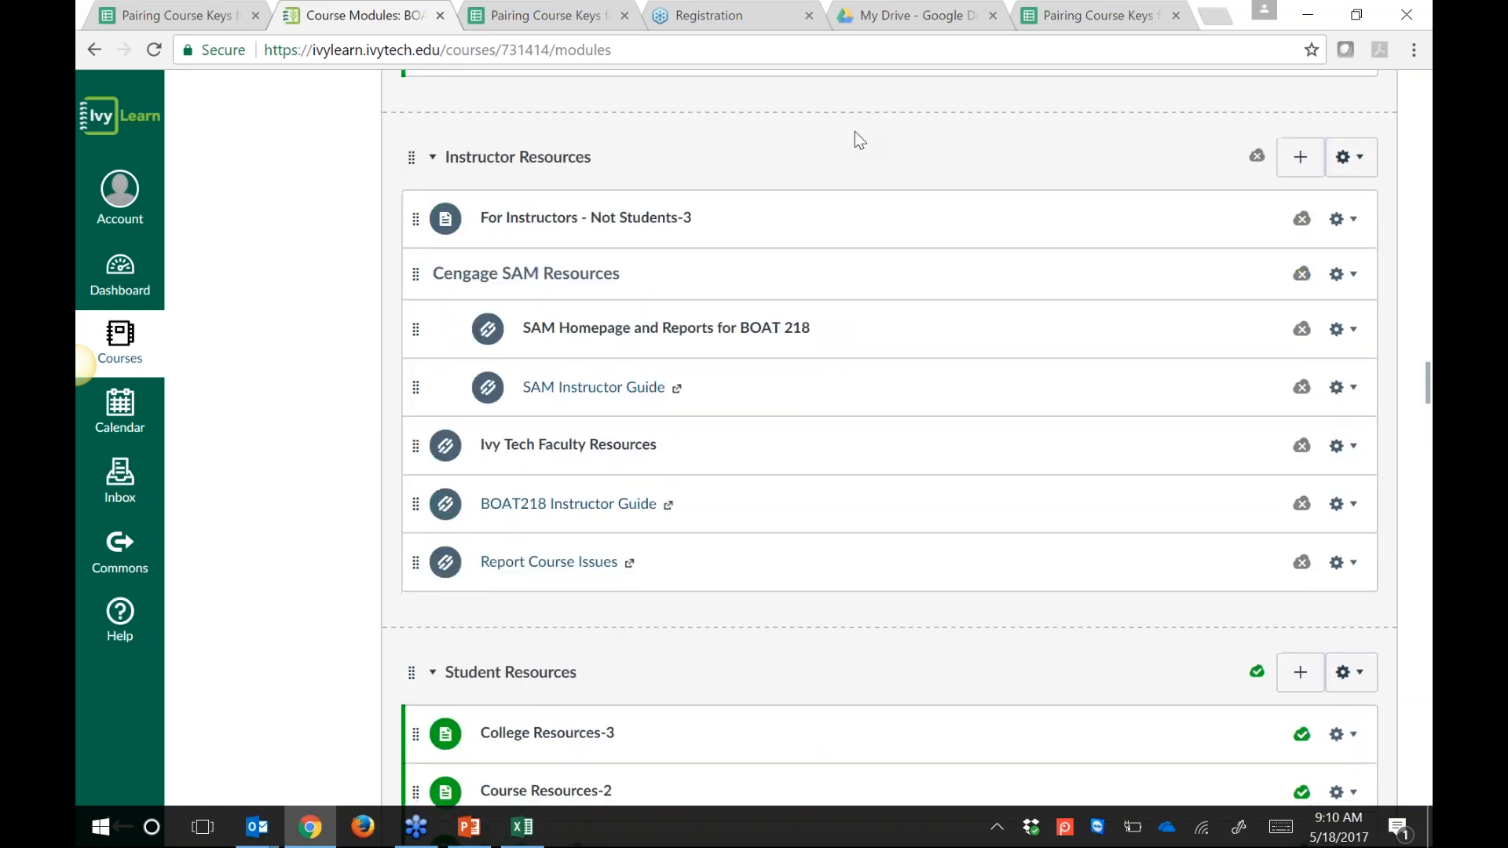
pyautogui.click(613, 333)
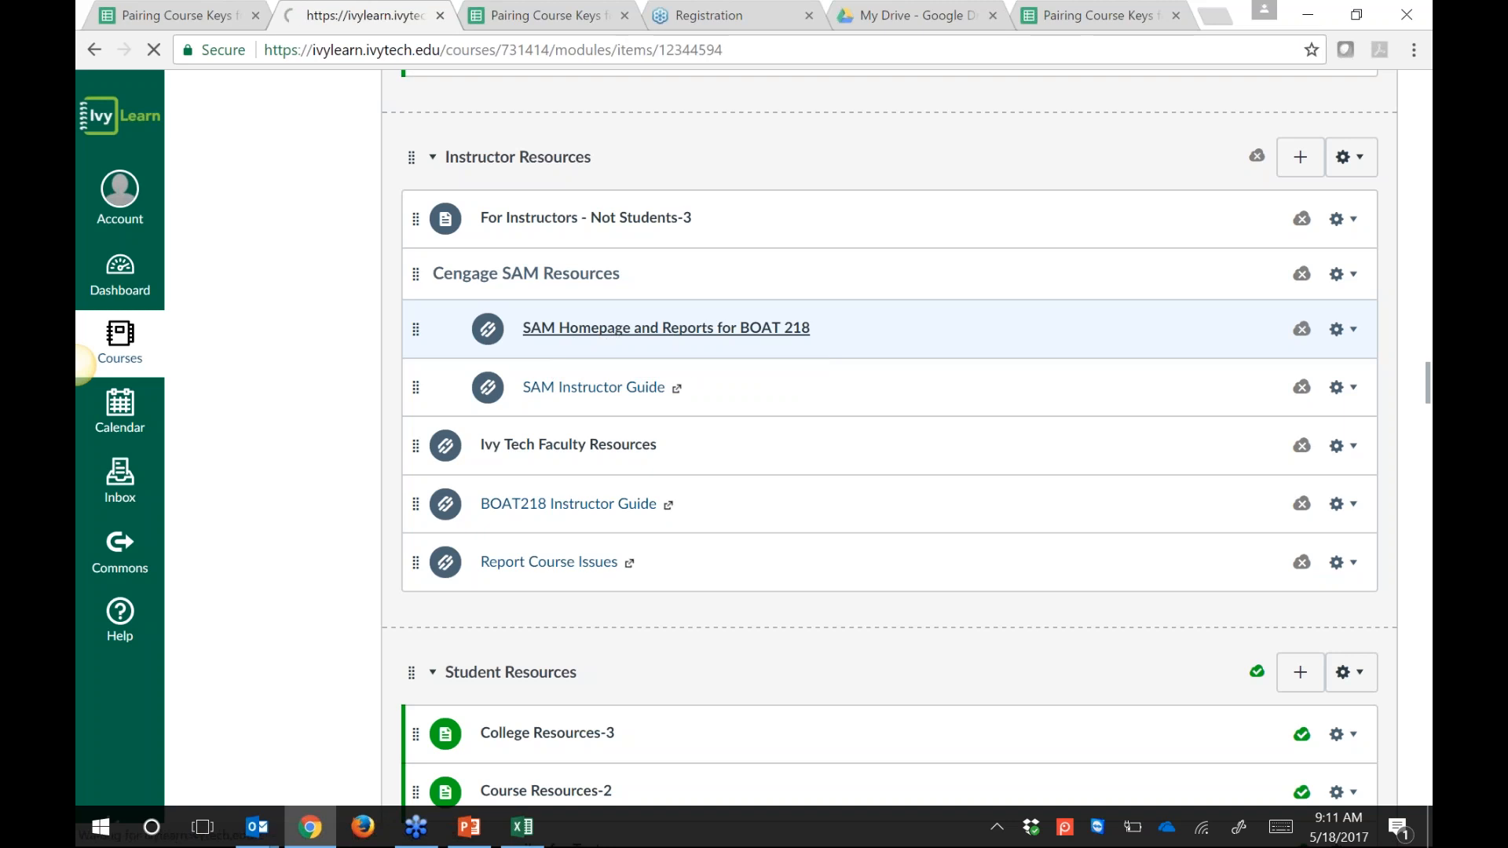
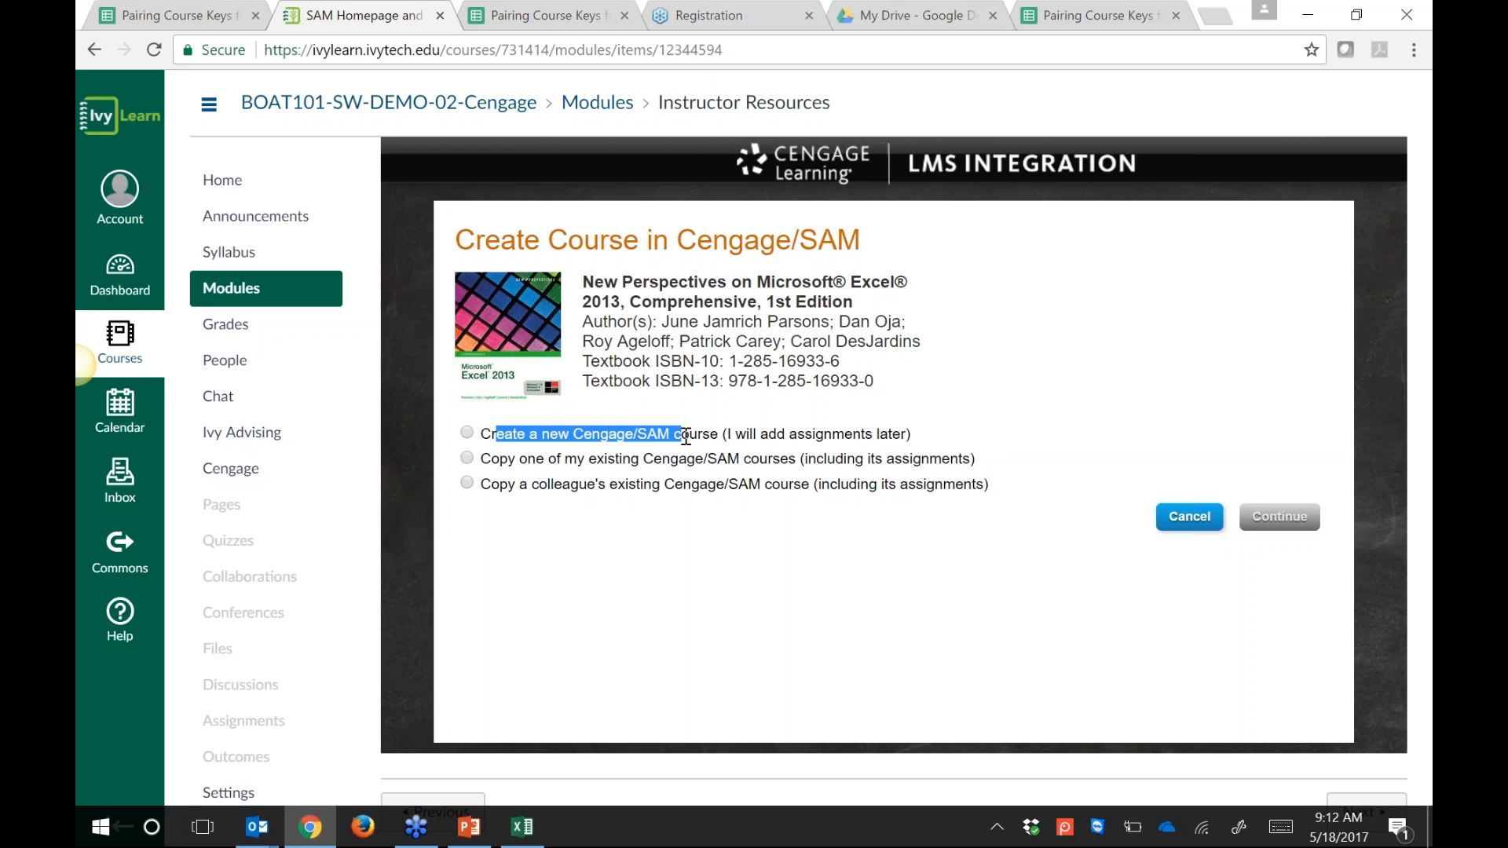
# Step: Close the duplicate Pairing Course Keys, Registration and My Drive tabs, then check BOAT 218's required action
pyautogui.moveTo(500, 485); pyautogui.dragTo(789, 492)
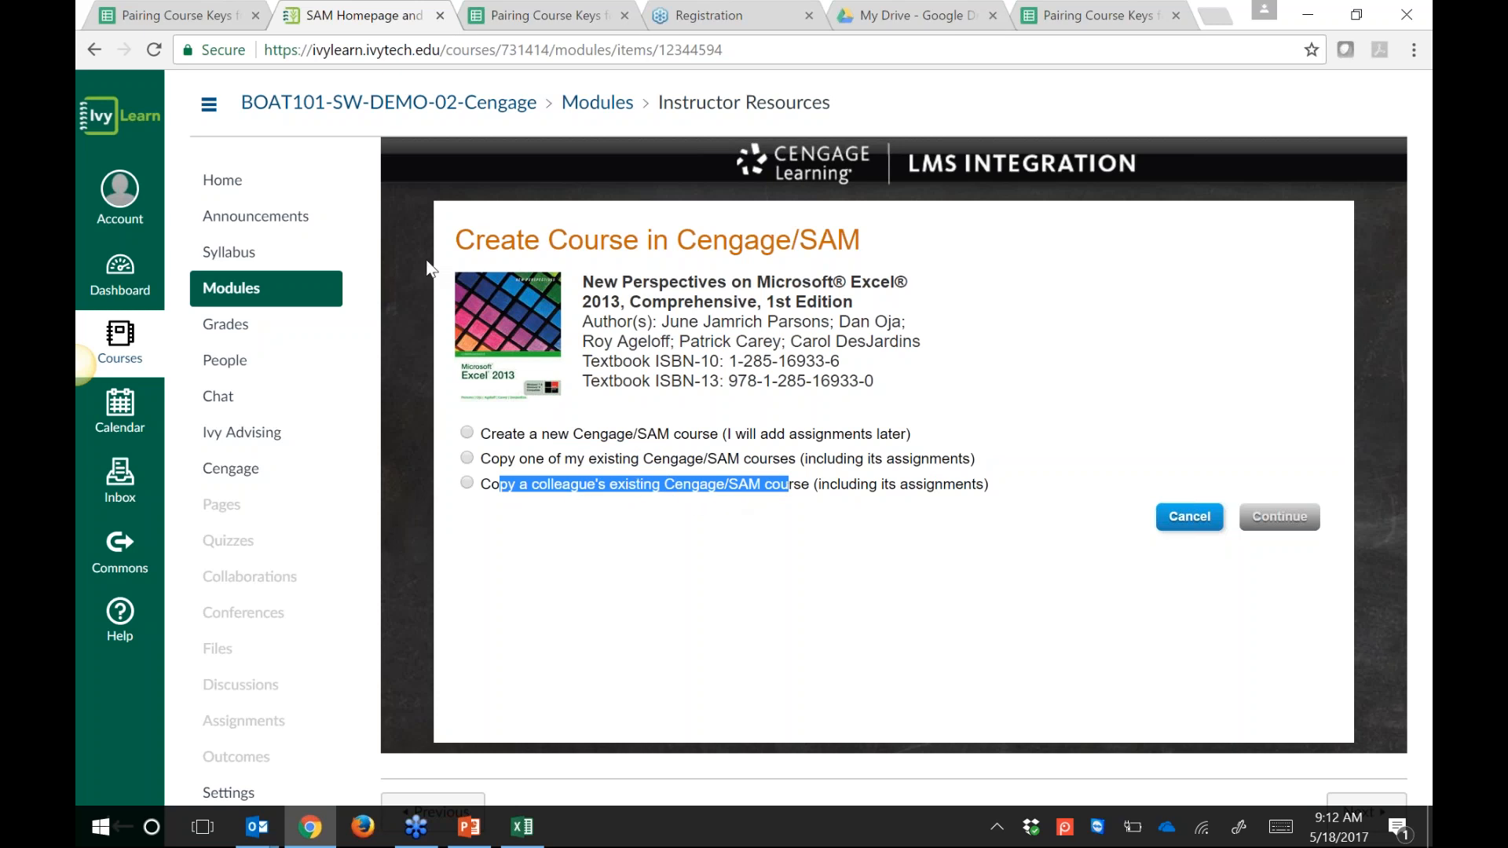
pyautogui.click(625, 15)
pyautogui.click(624, 16)
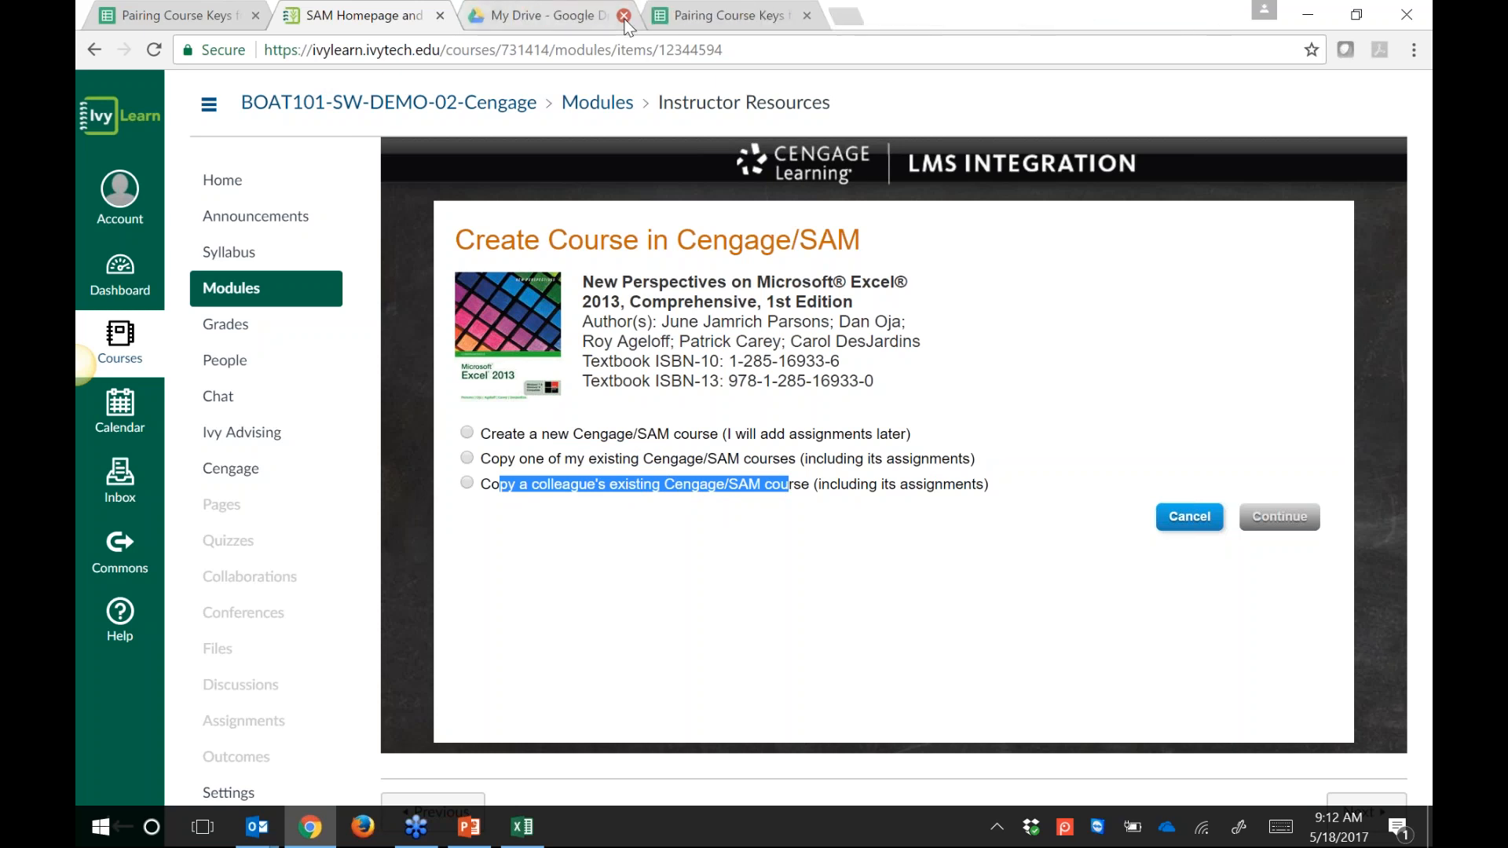
pyautogui.click(624, 16)
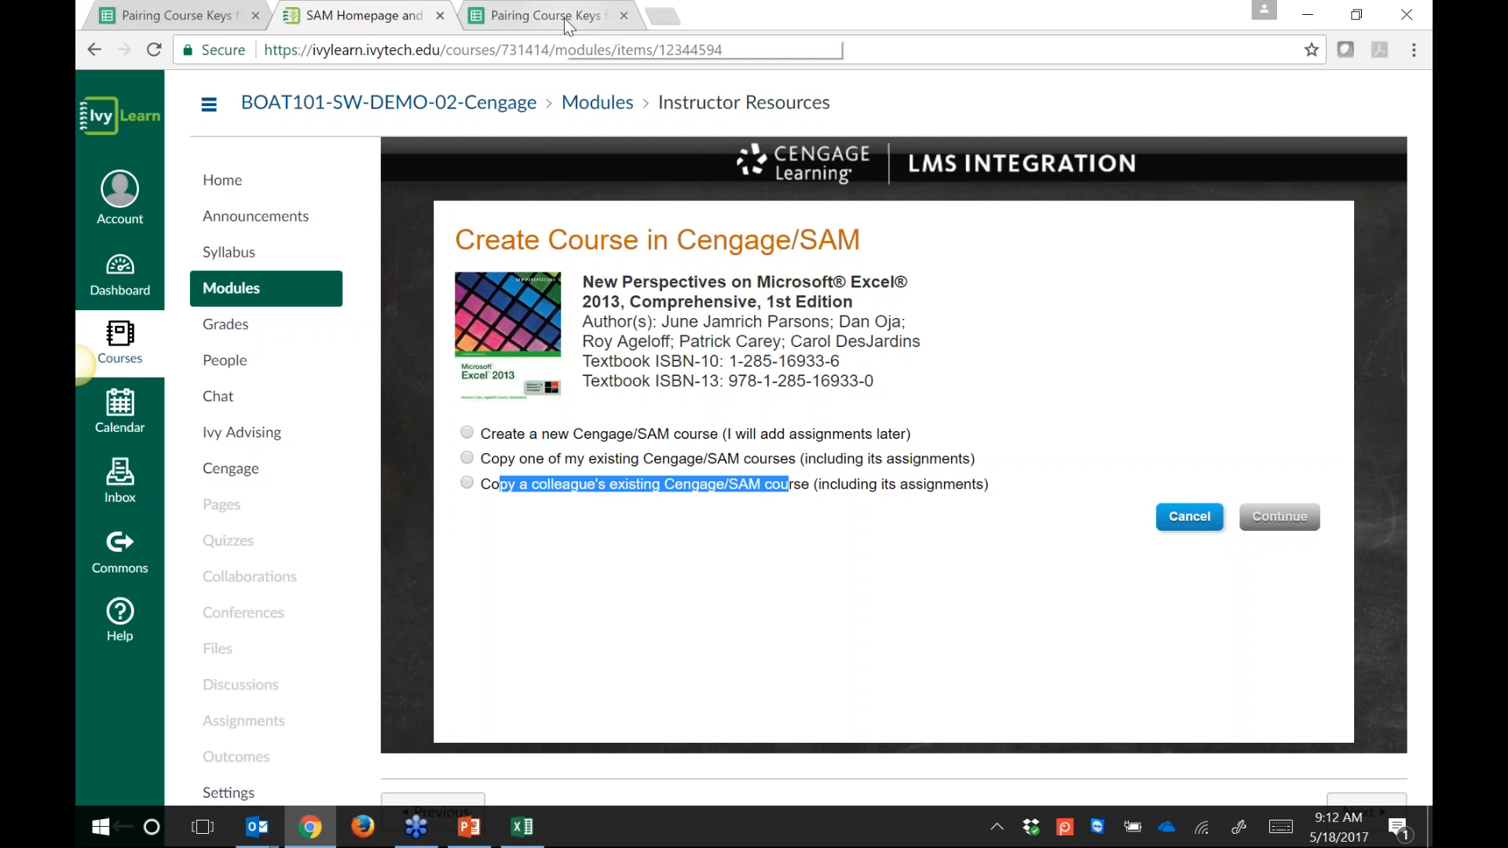
pyautogui.click(565, 24)
pyautogui.click(789, 485)
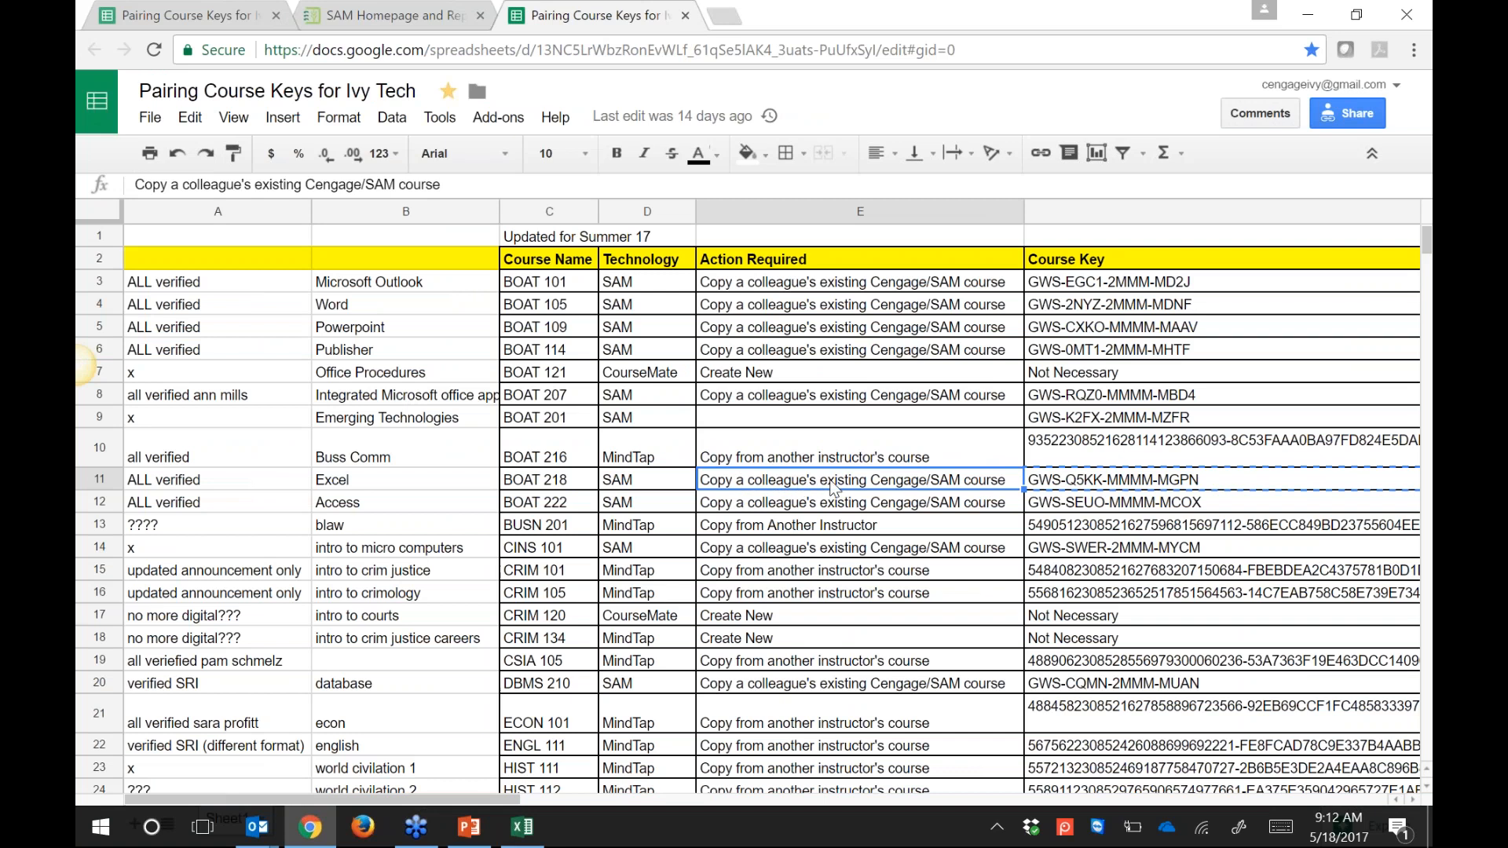
pyautogui.click(394, 22)
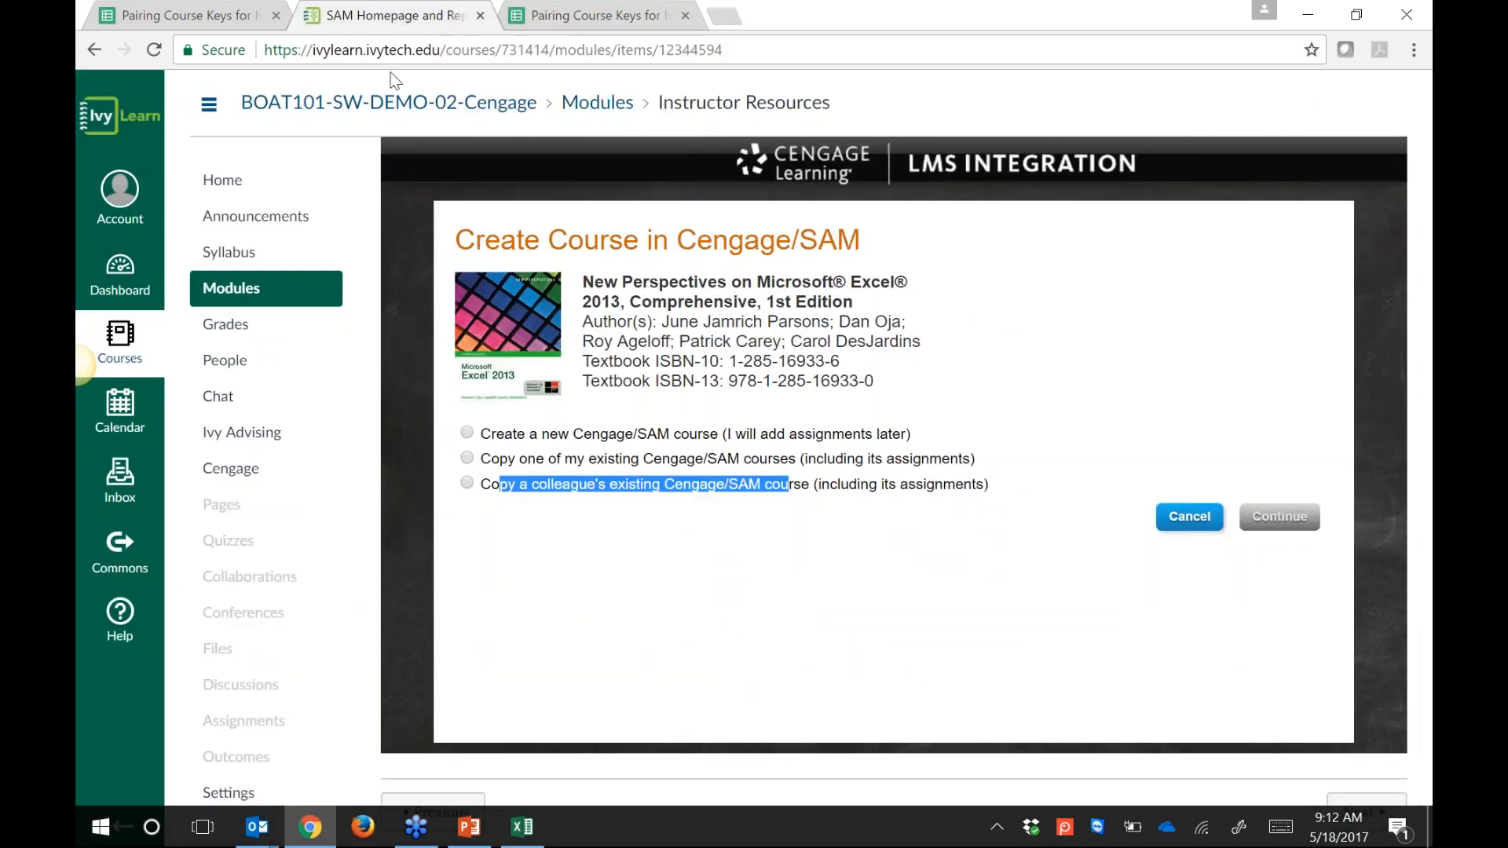
# Step: Select 'Copy a colleague's existing Cengage/SAM course', paste the BOAT 218 course key and verify it
pyautogui.click(468, 484)
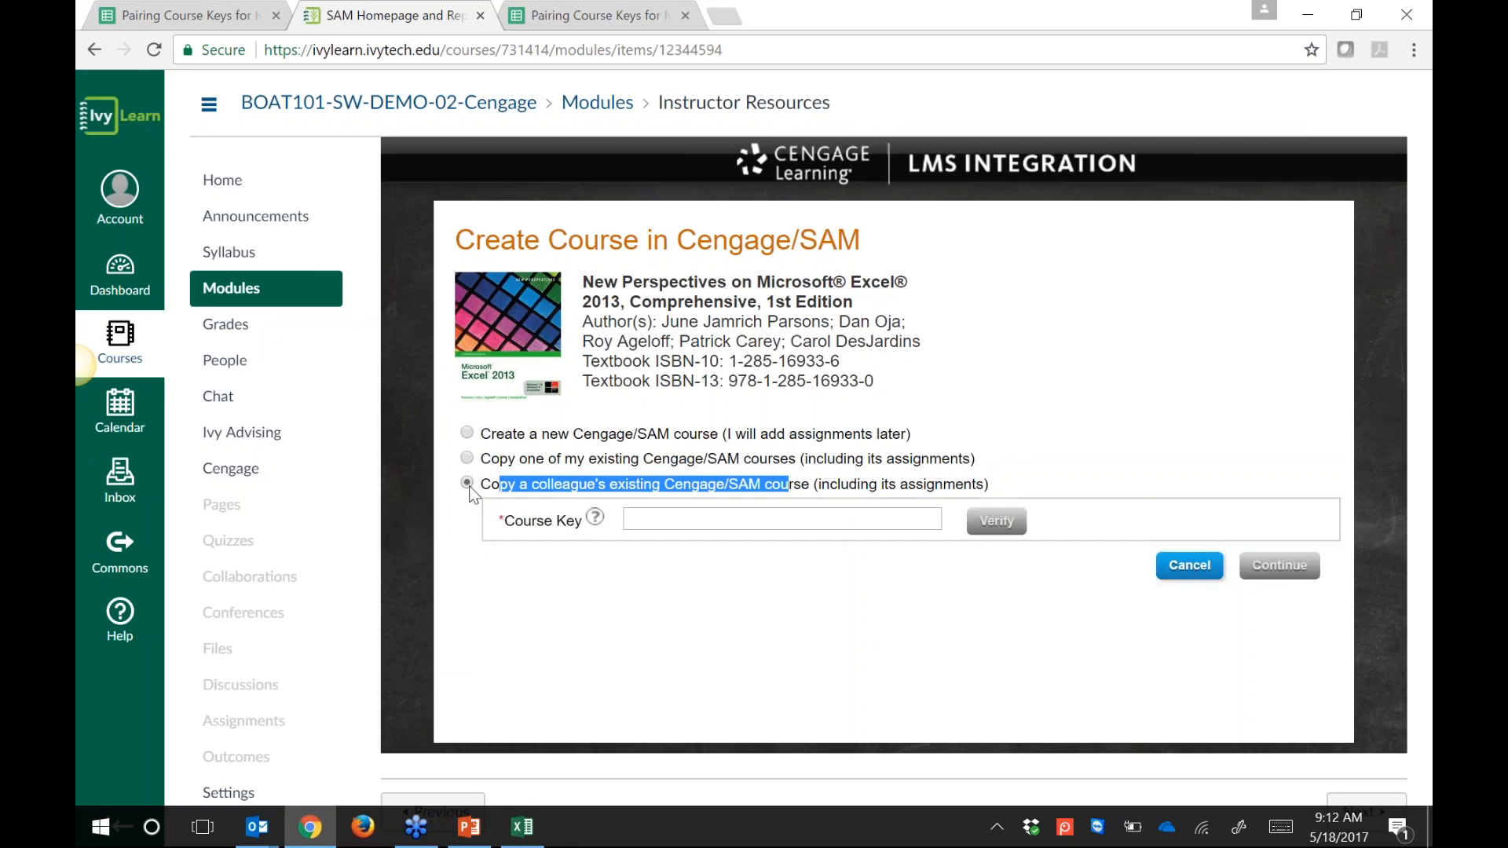
pyautogui.click(678, 517)
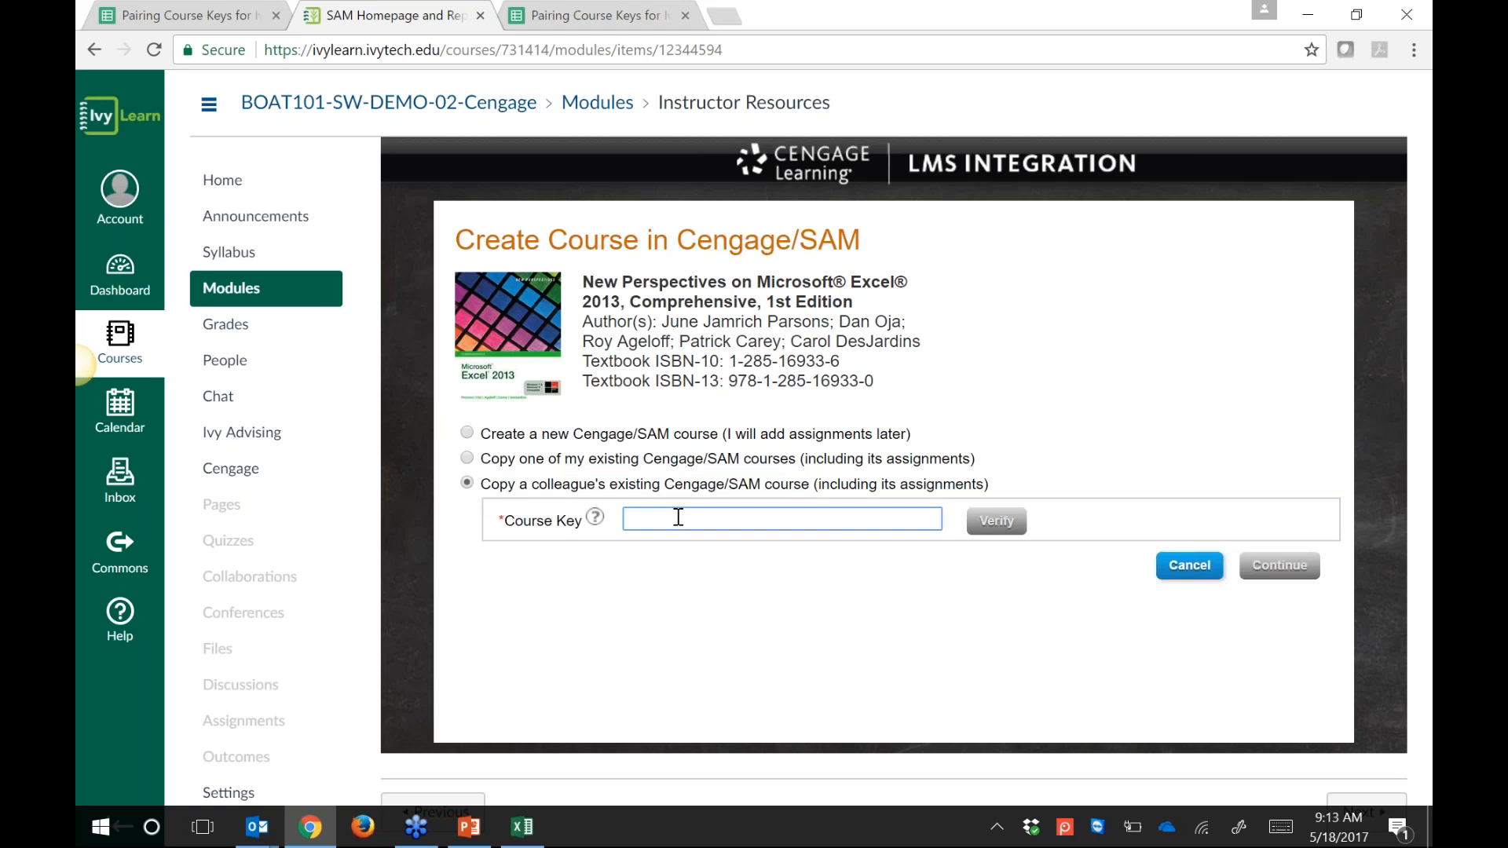
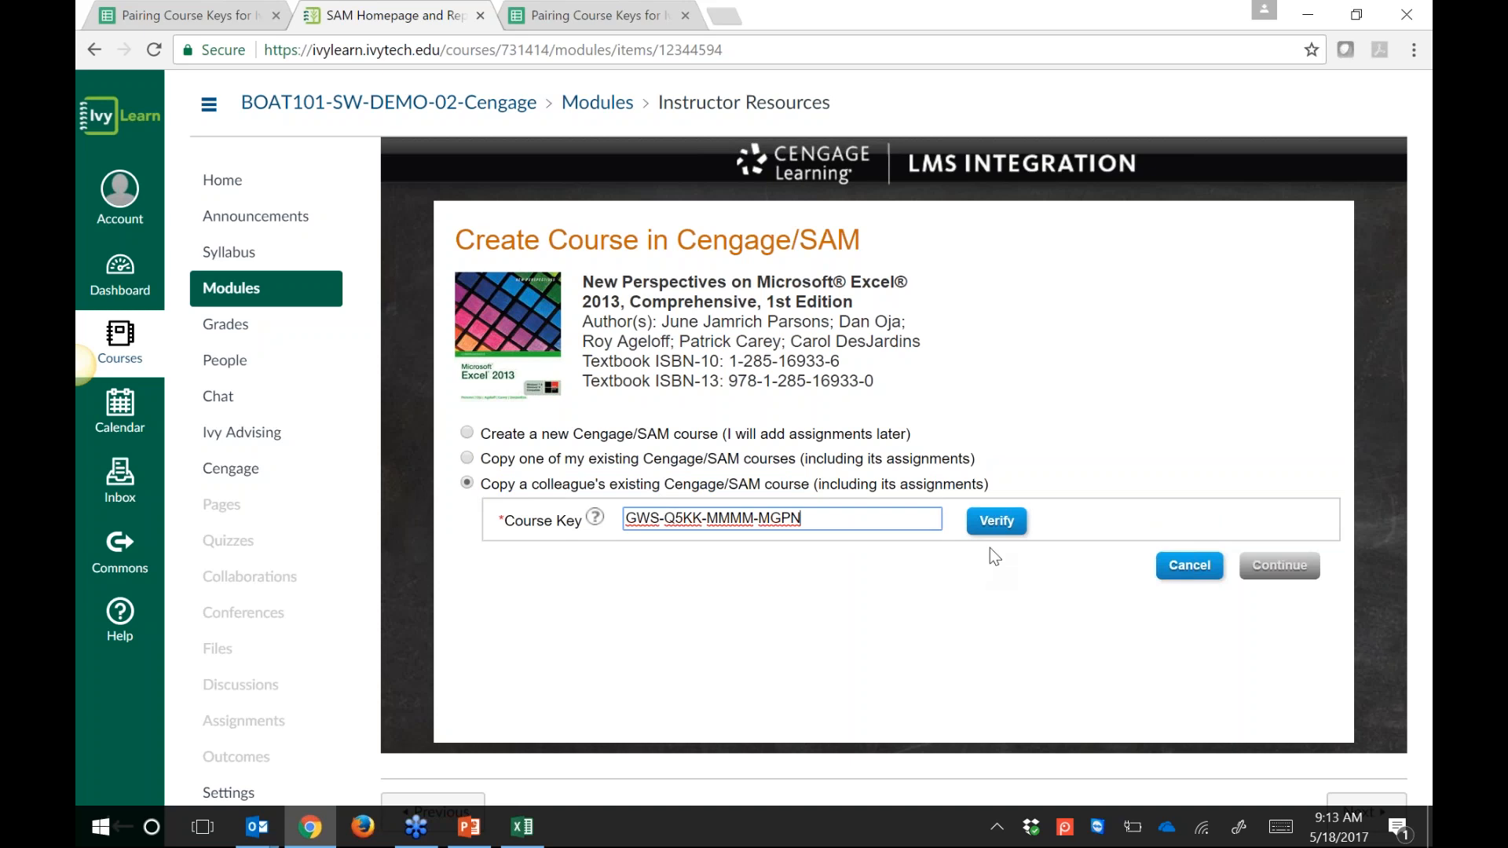
pyautogui.click(993, 524)
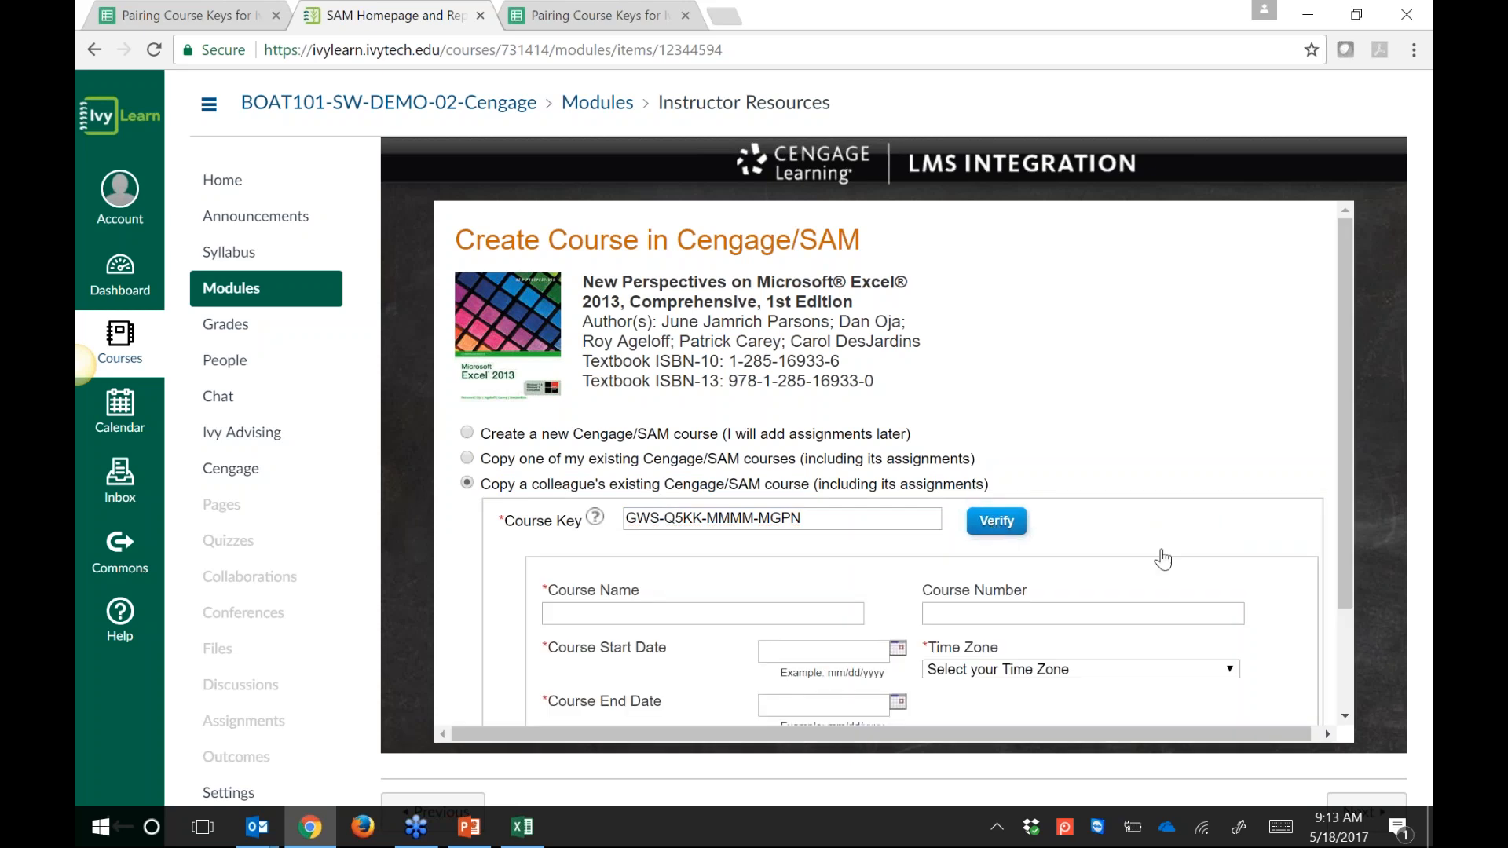
# Step: Enter 'Summer BOAT 218 Section Demo' in the Course Name field
pyautogui.scroll(-1, 1163, 550)
pyautogui.scroll(-2, 1163, 538)
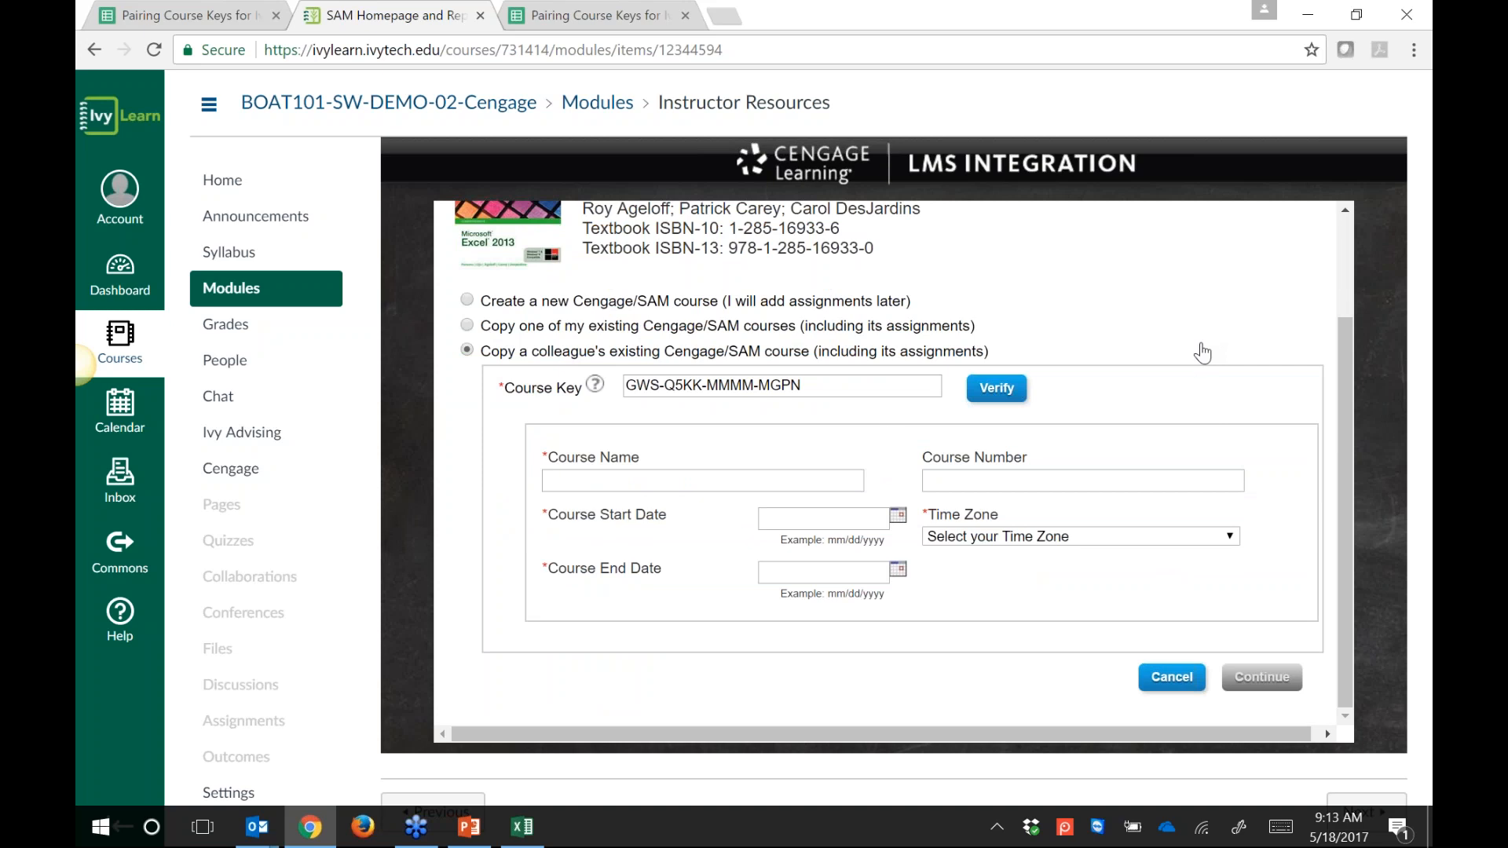
pyautogui.moveTo(548, 460); pyautogui.dragTo(598, 464)
pyautogui.click(622, 481)
pyautogui.write('Summer BOAT ')
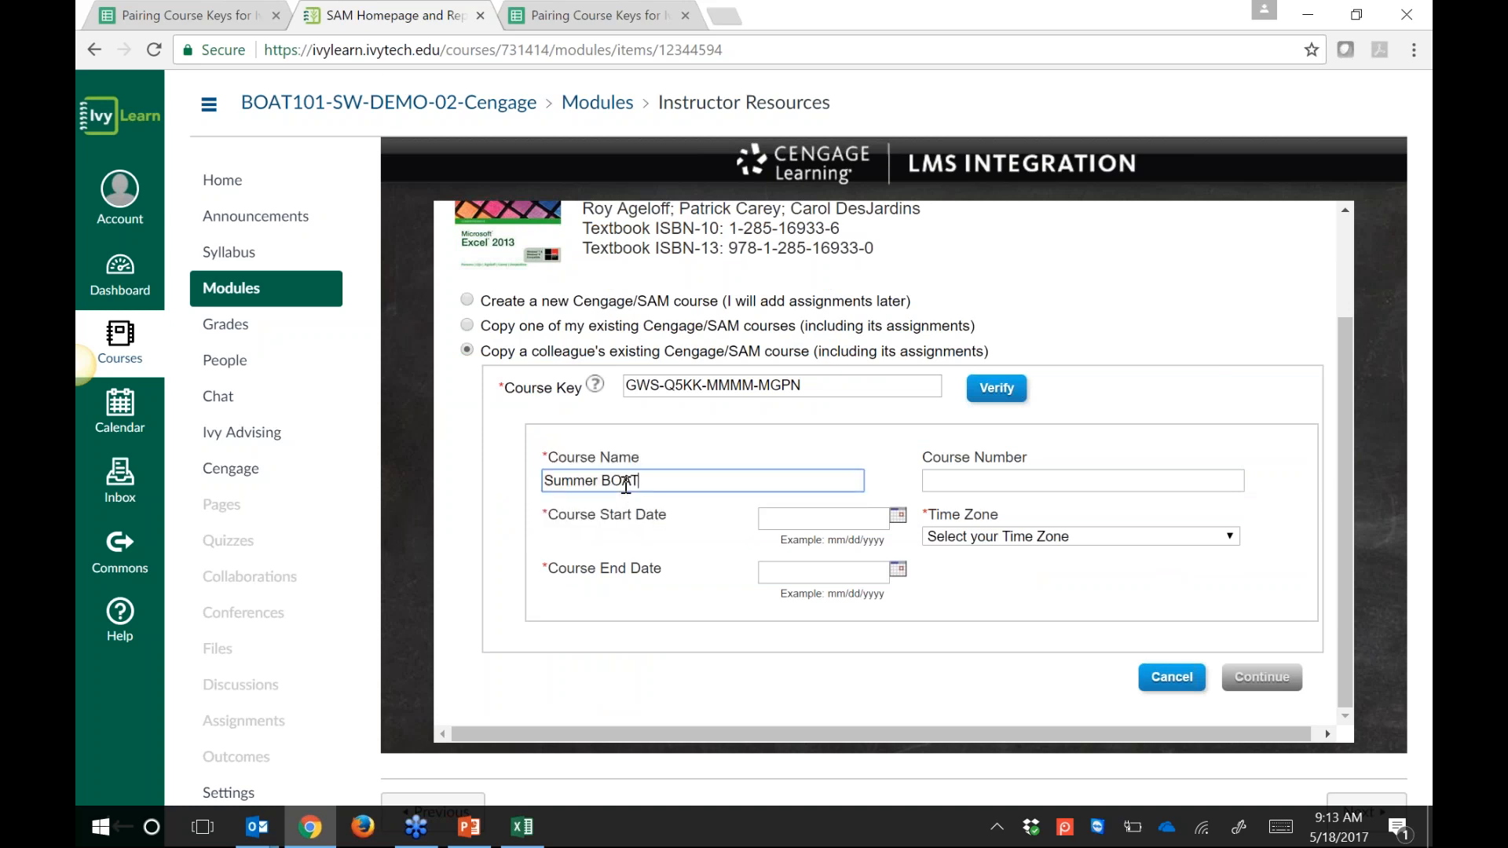
pyautogui.write('218 Section Demo')
pyautogui.moveTo(542, 456); pyautogui.dragTo(553, 457)
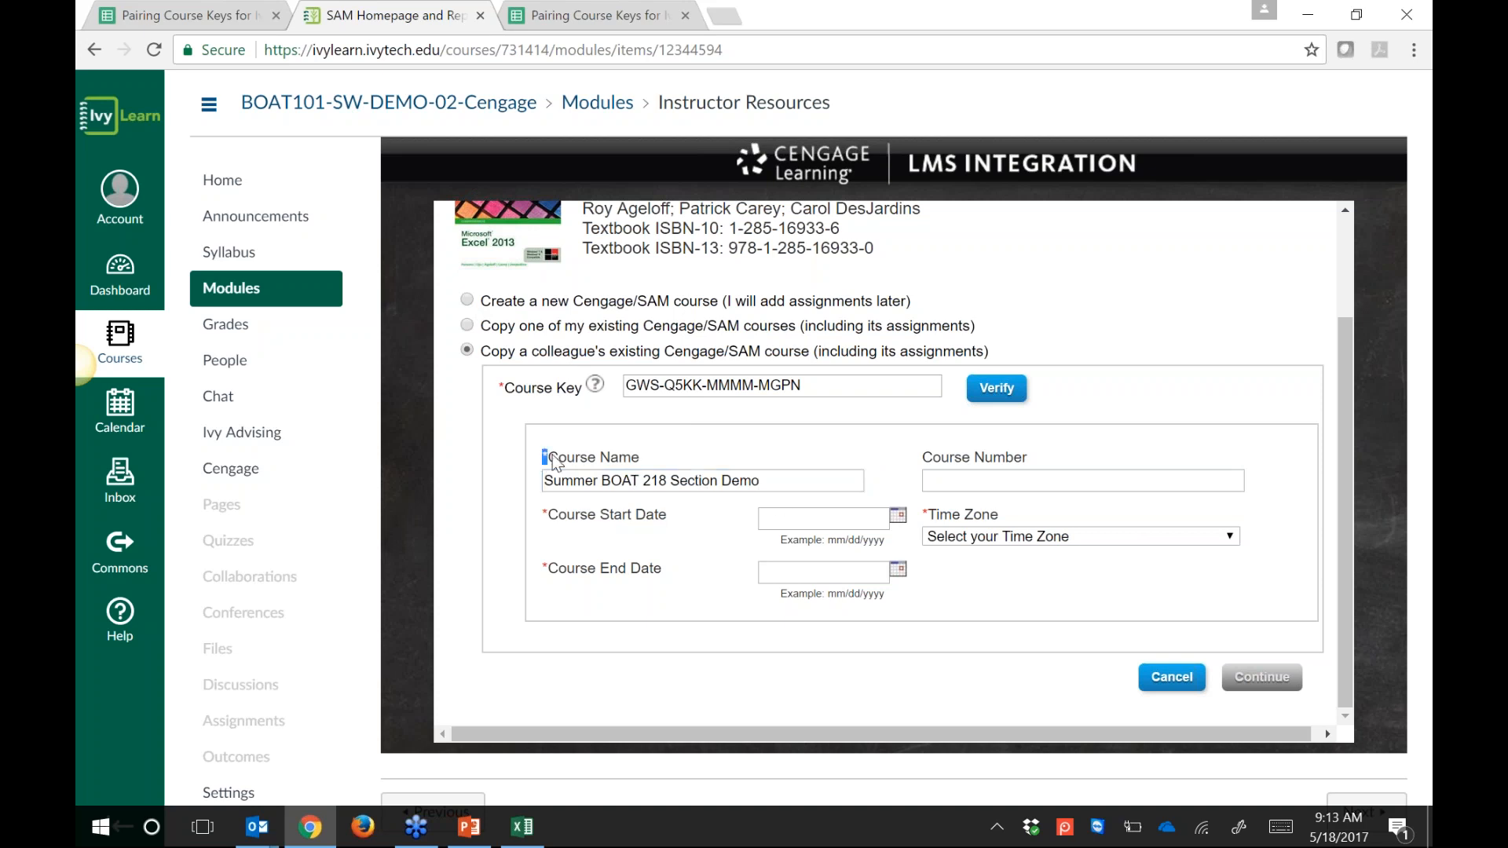
# Step: Set the course start date to 05/22/2017 and the end date to 08/26/2017
pyautogui.click(903, 513)
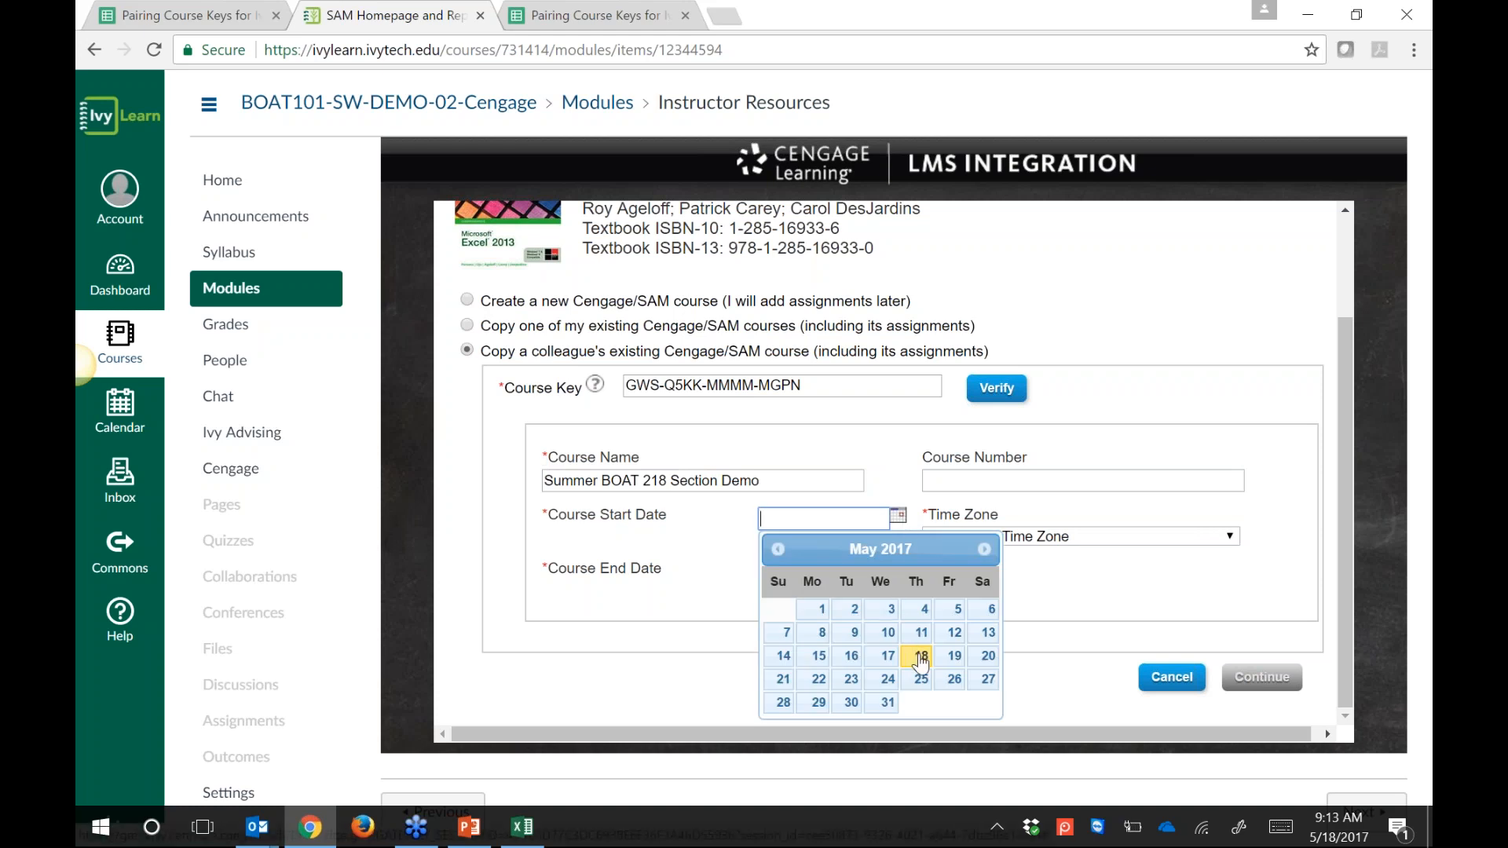
pyautogui.click(920, 658)
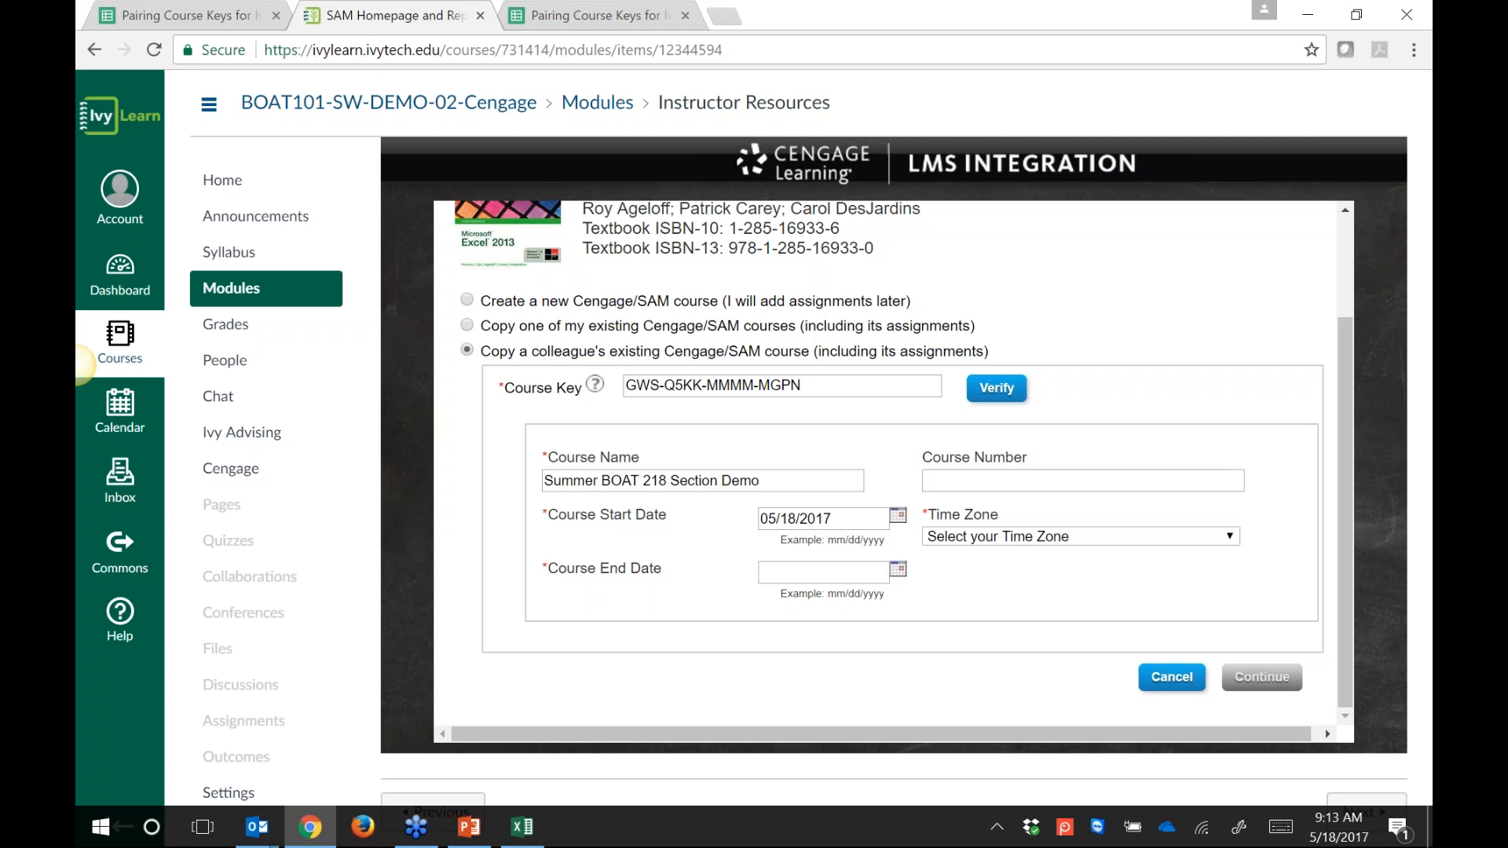
pyautogui.click(898, 517)
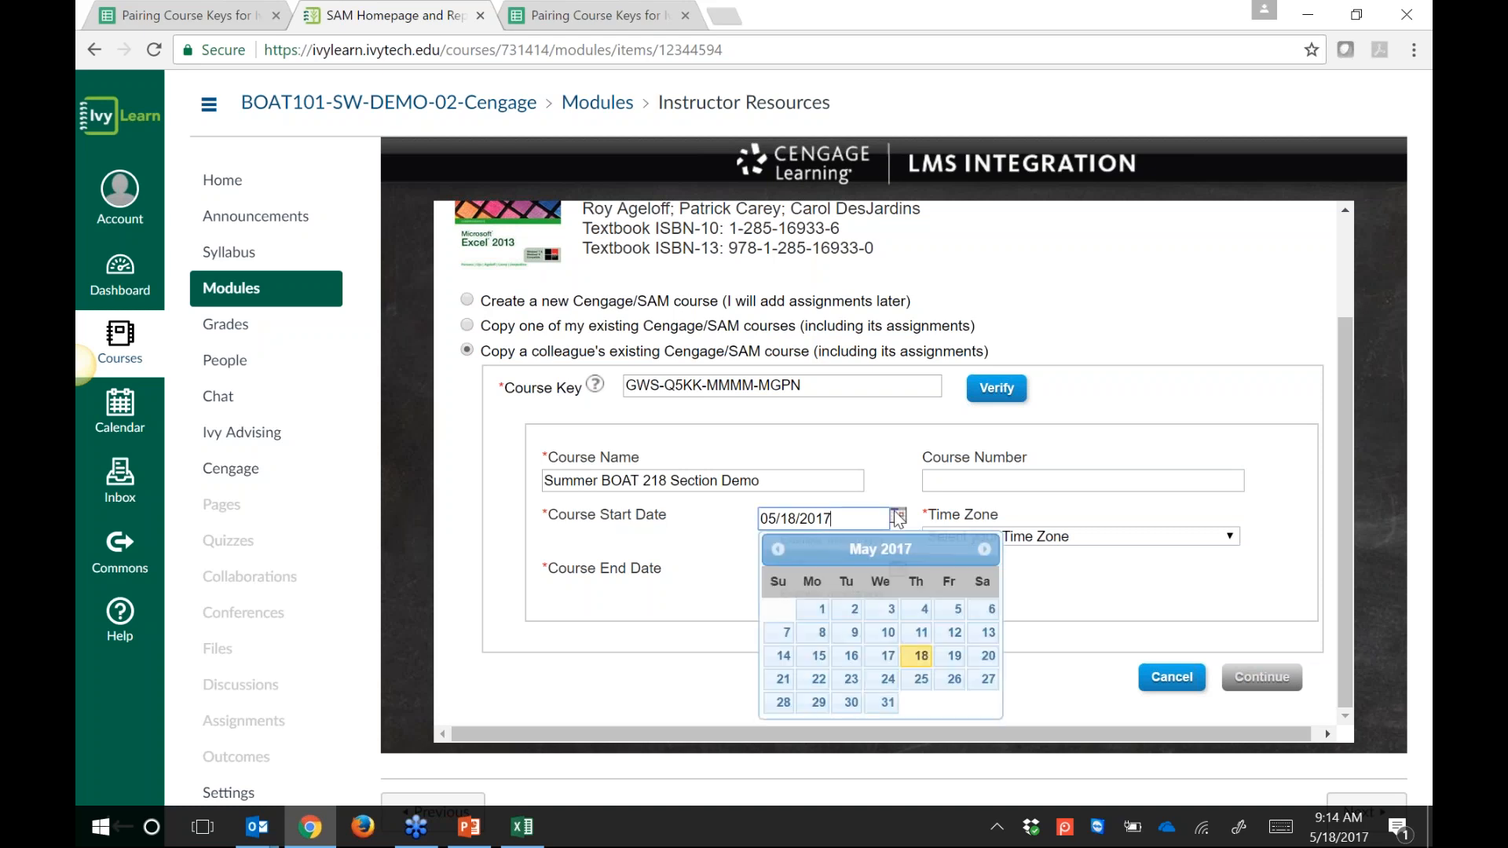
pyautogui.click(819, 679)
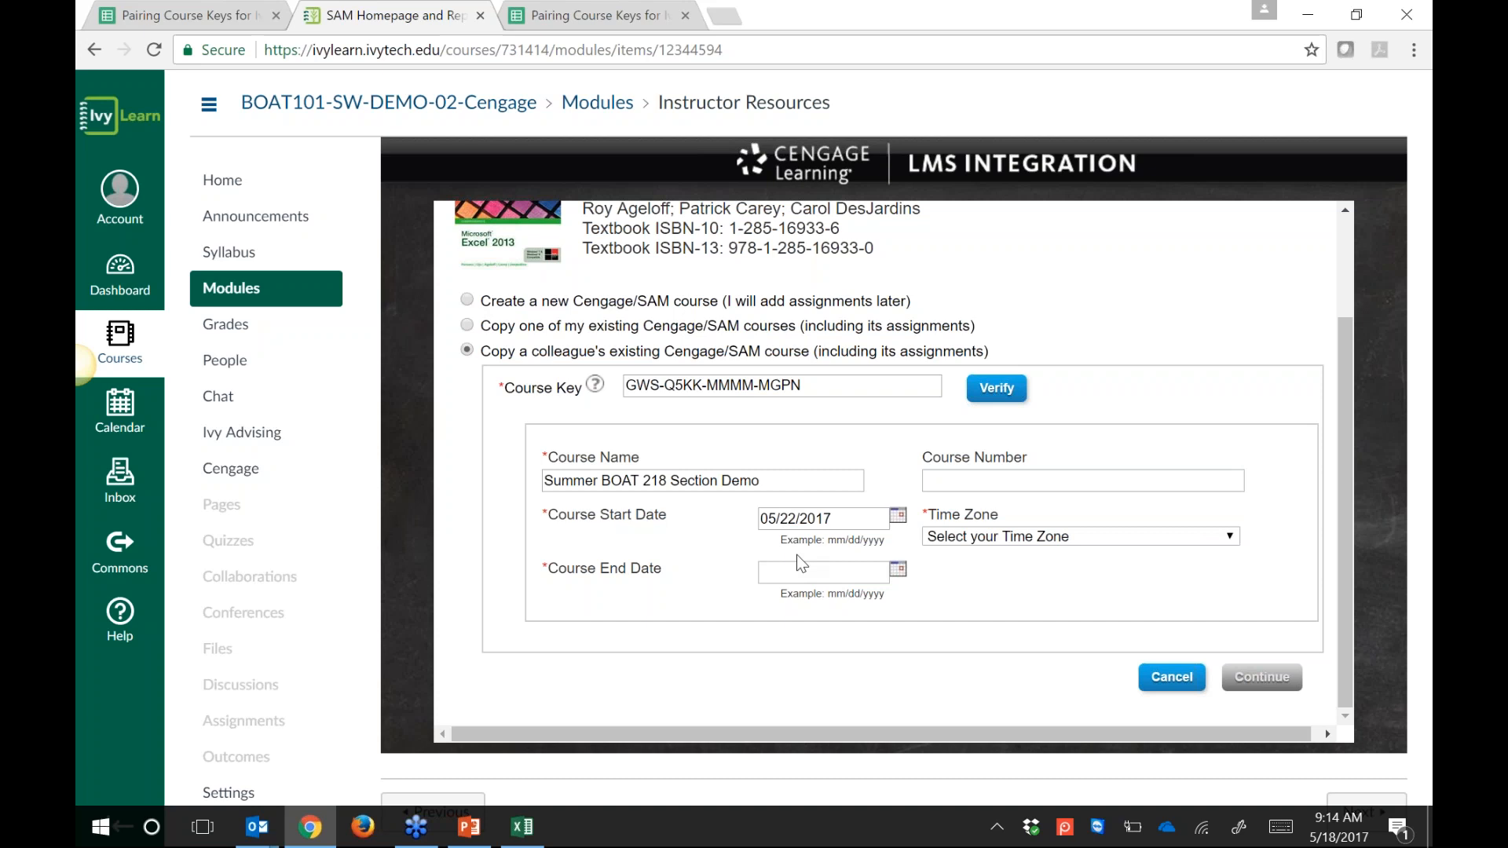
pyautogui.click(898, 570)
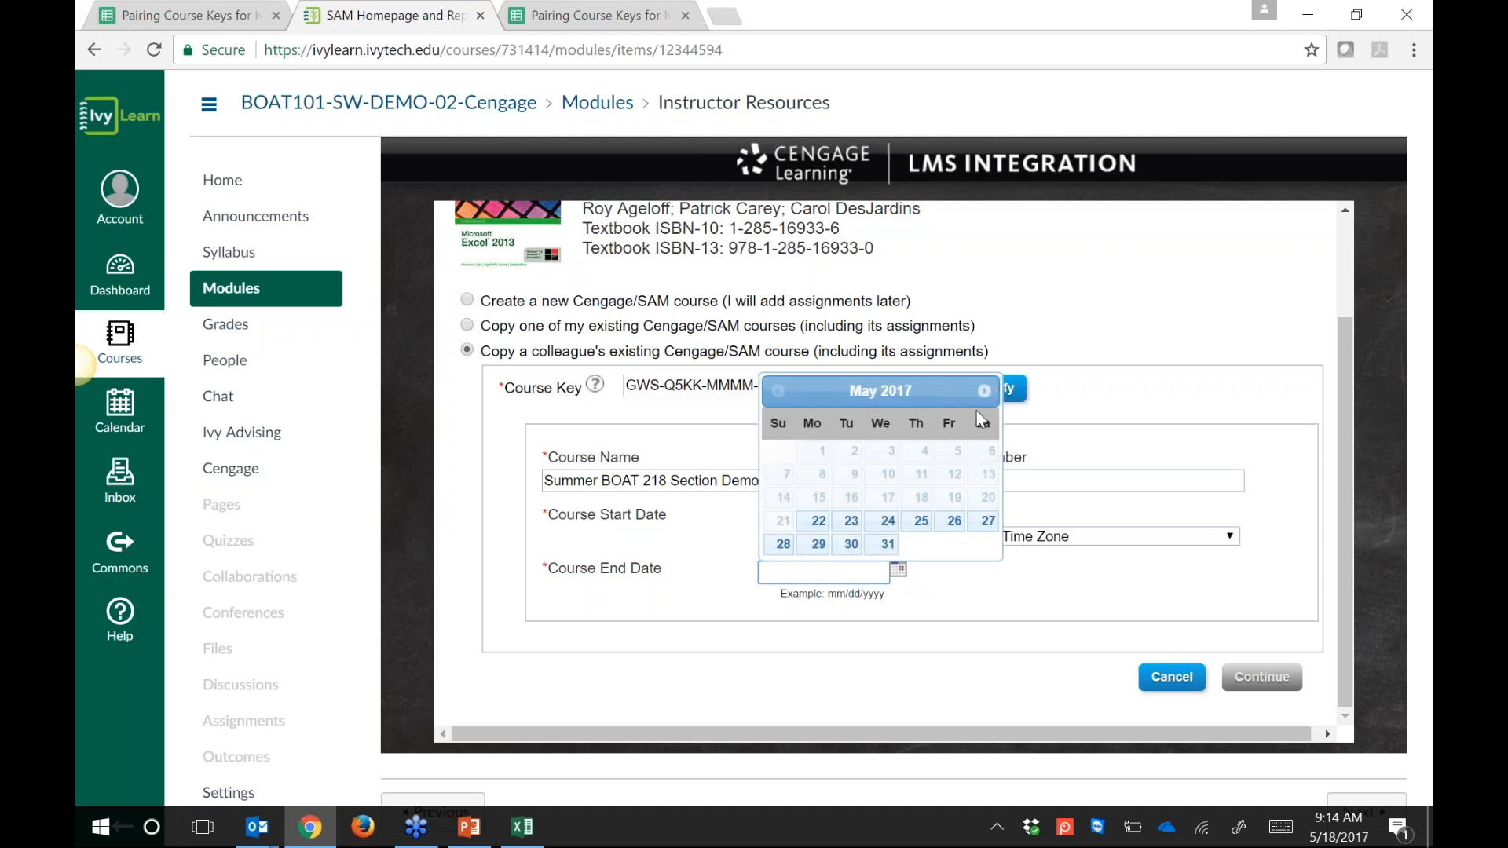
pyautogui.click(988, 392)
pyautogui.click(988, 392)
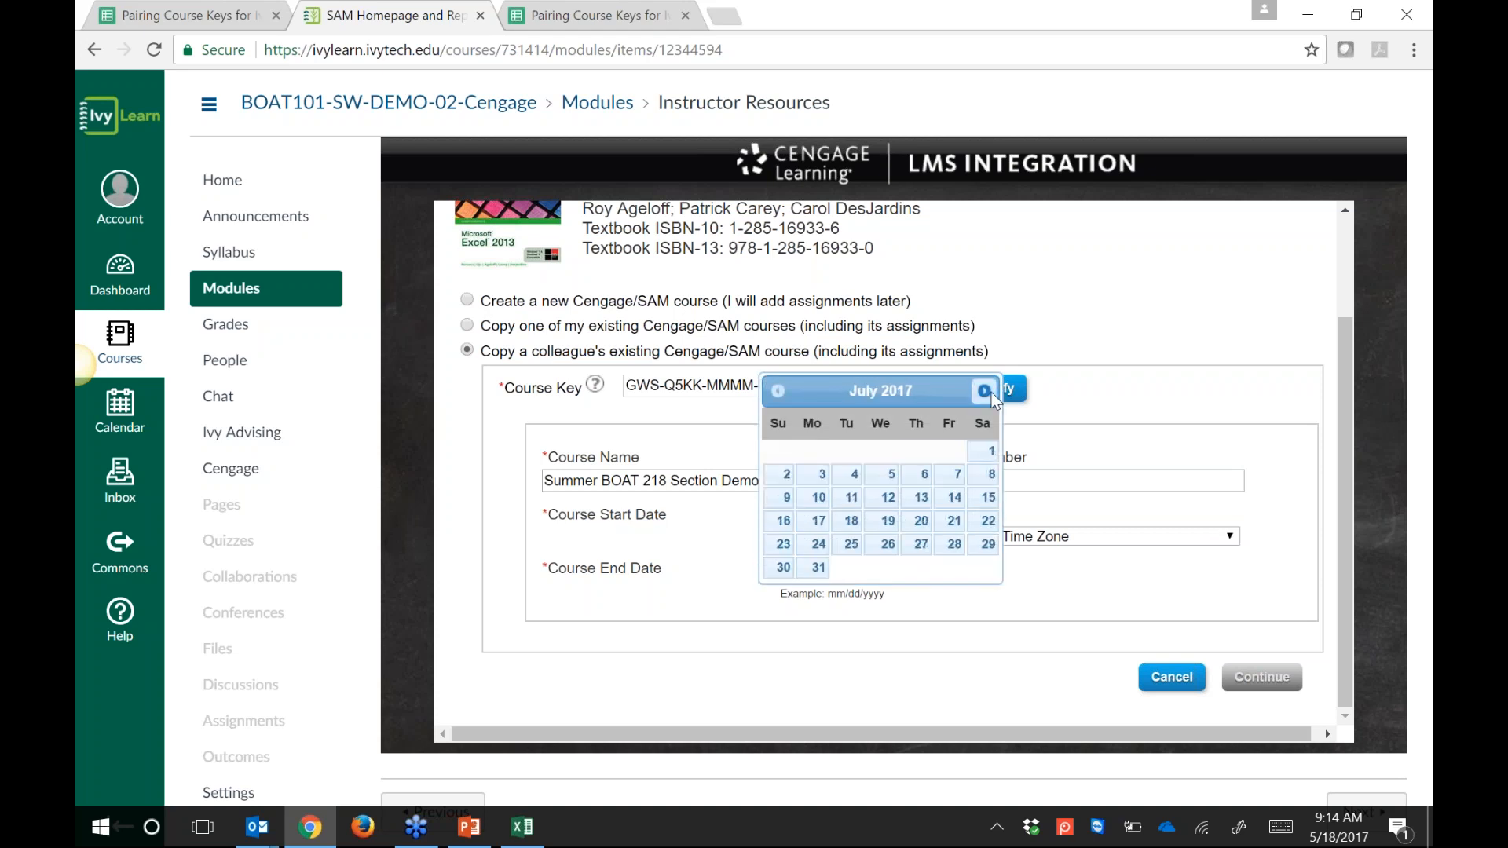
pyautogui.click(988, 391)
pyautogui.click(988, 521)
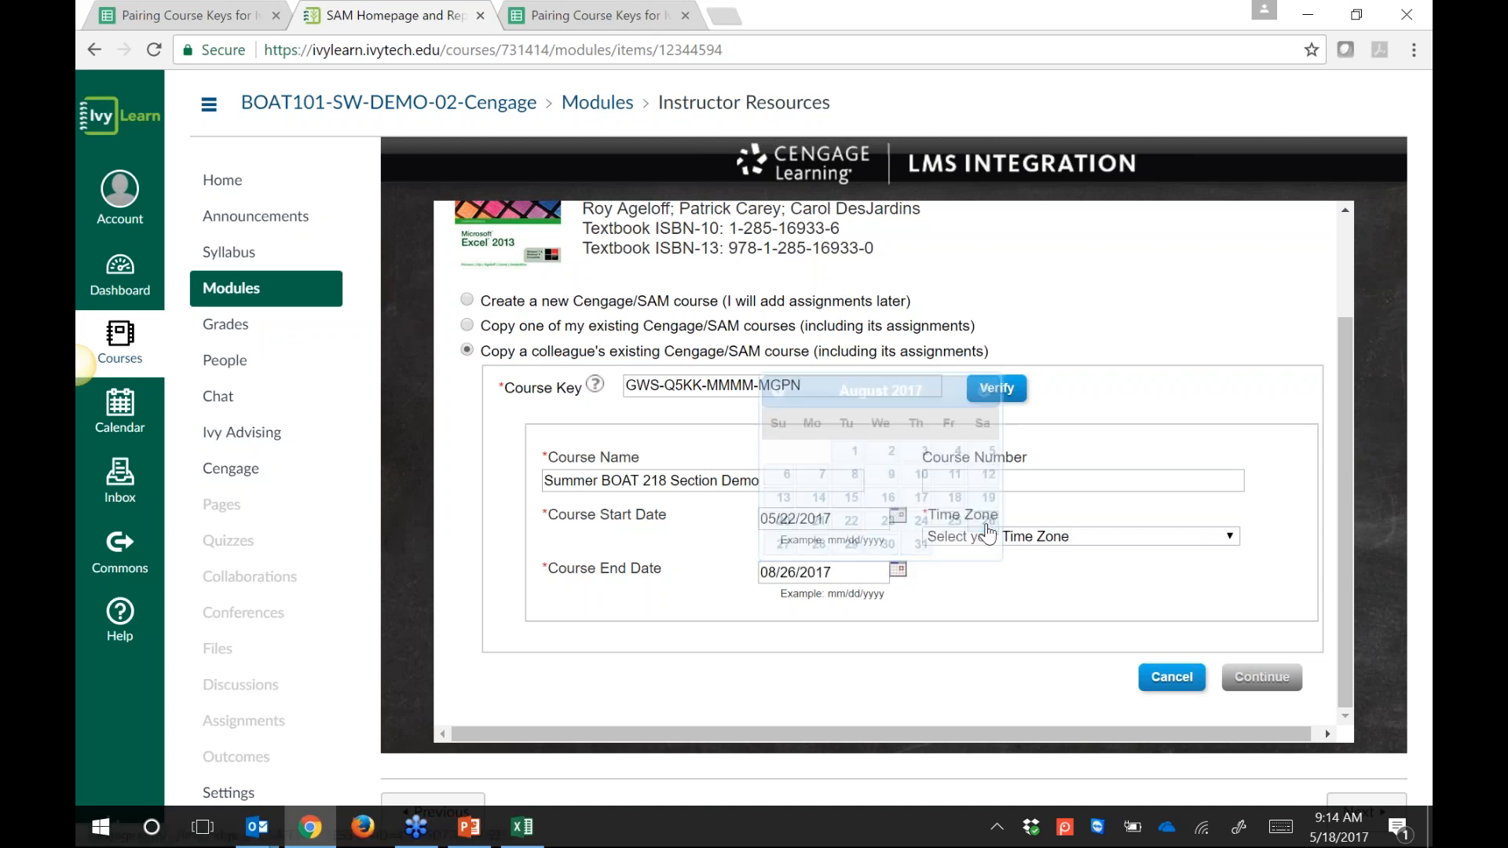
# Step: Choose (GMT-05:00) Eastern Time as the time zone and submit the course details
pyautogui.click(1060, 537)
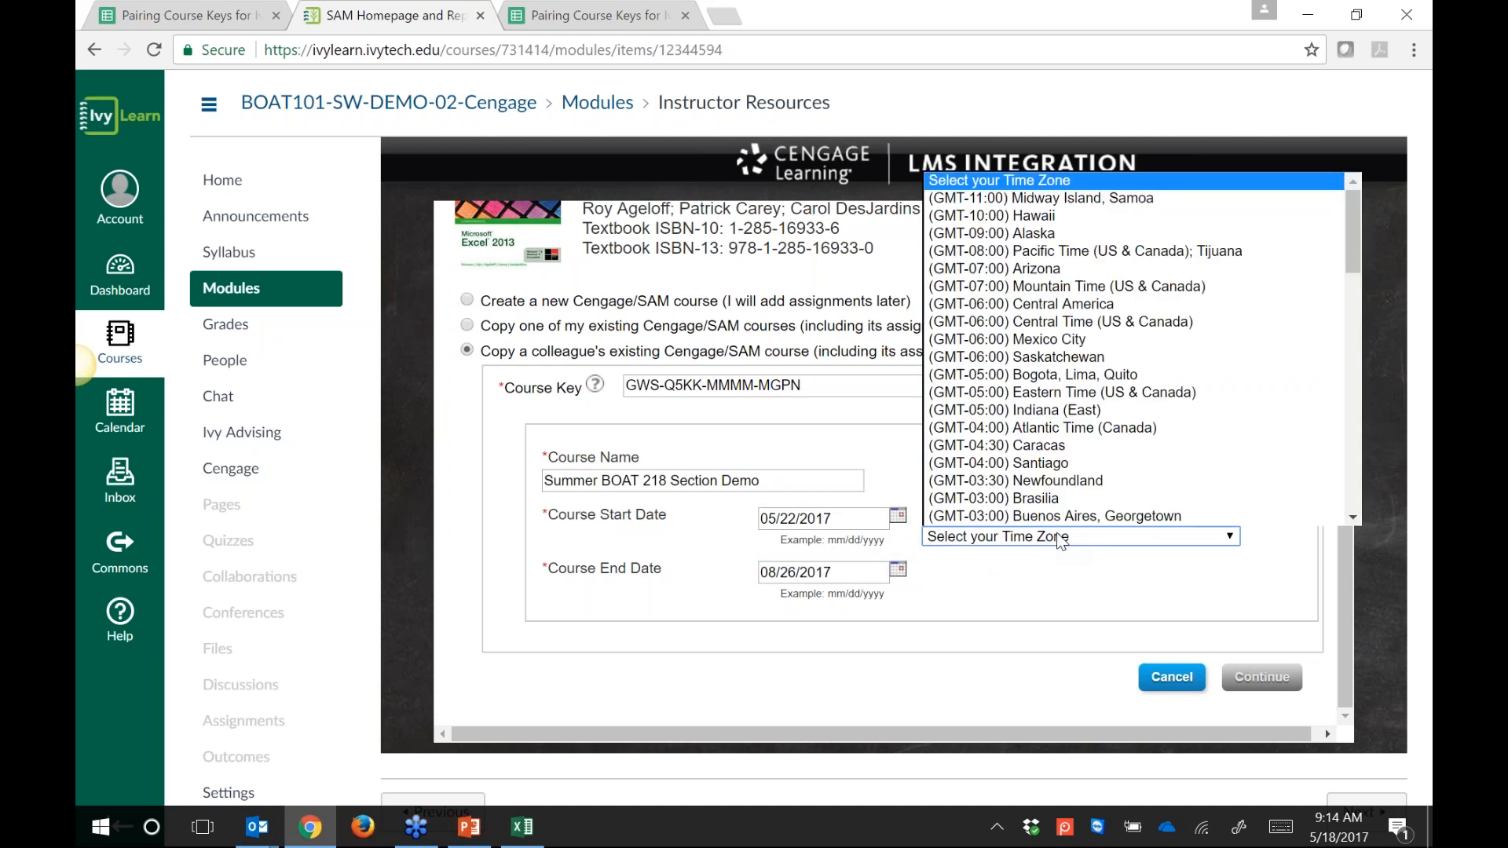
pyautogui.click(1067, 397)
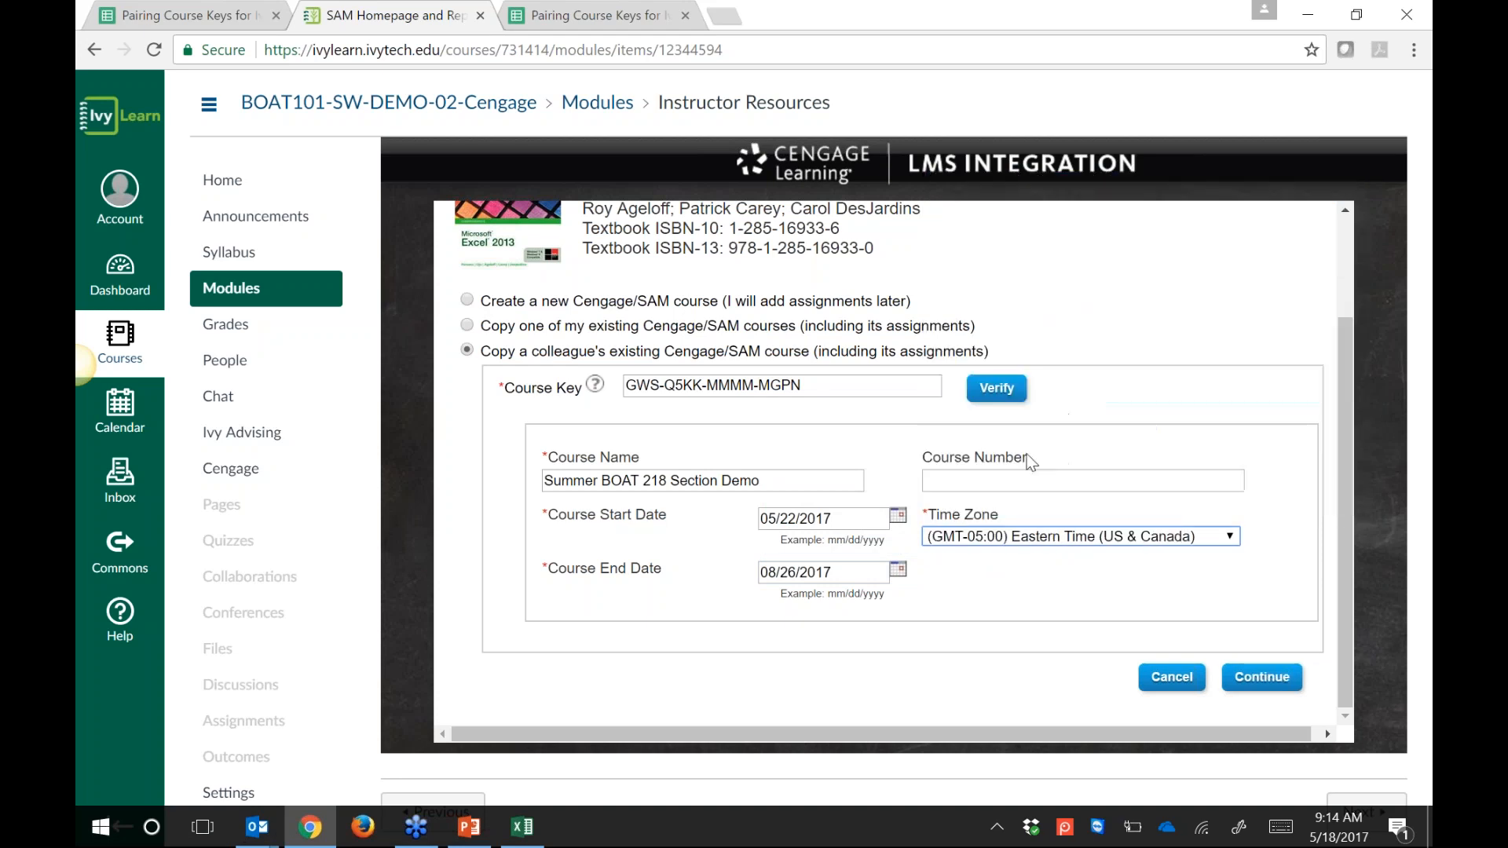
pyautogui.click(925, 475)
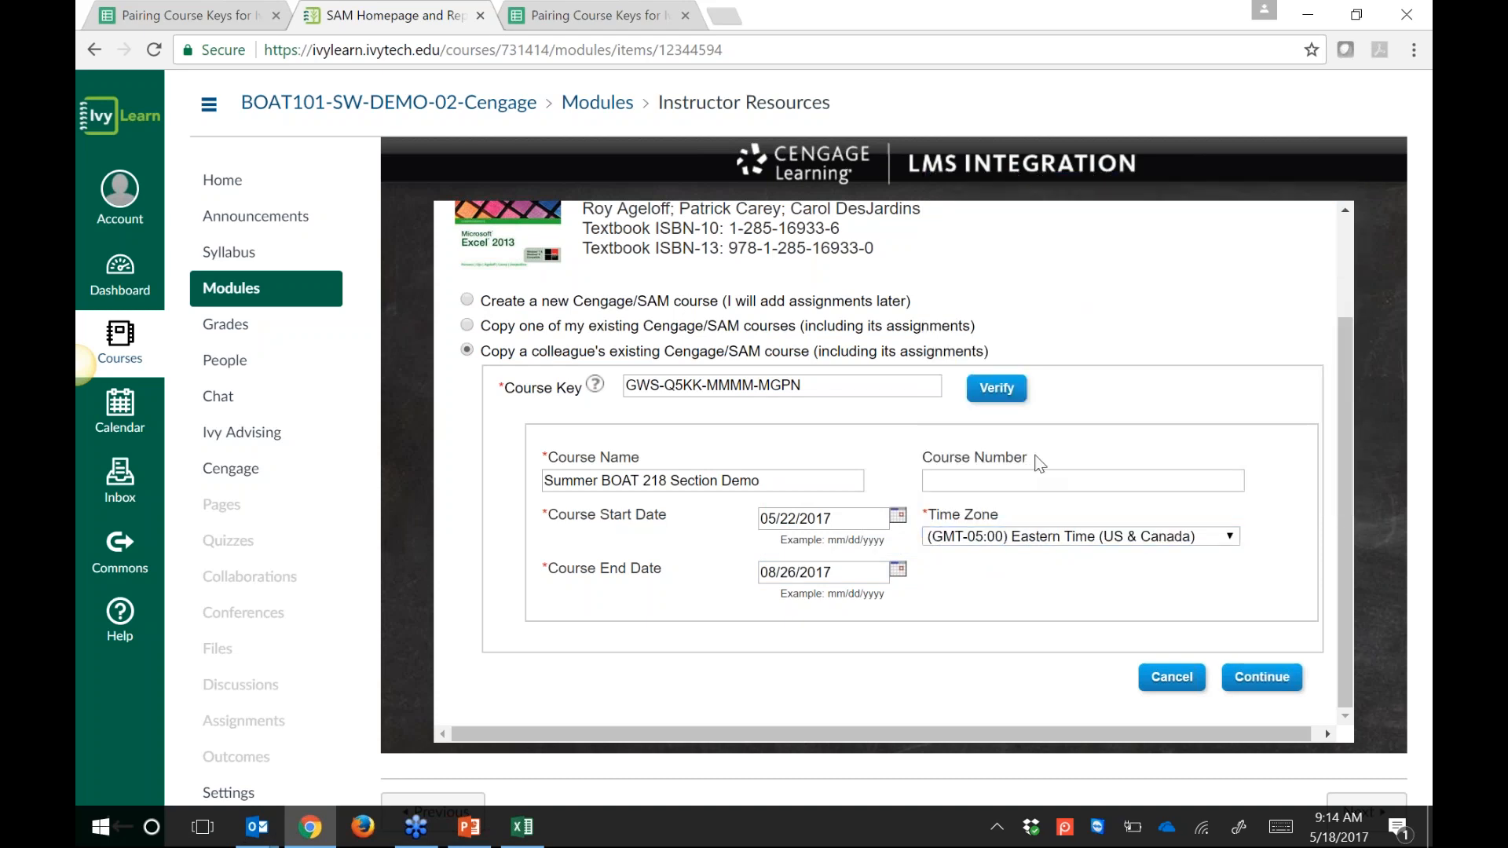
pyautogui.click(1261, 683)
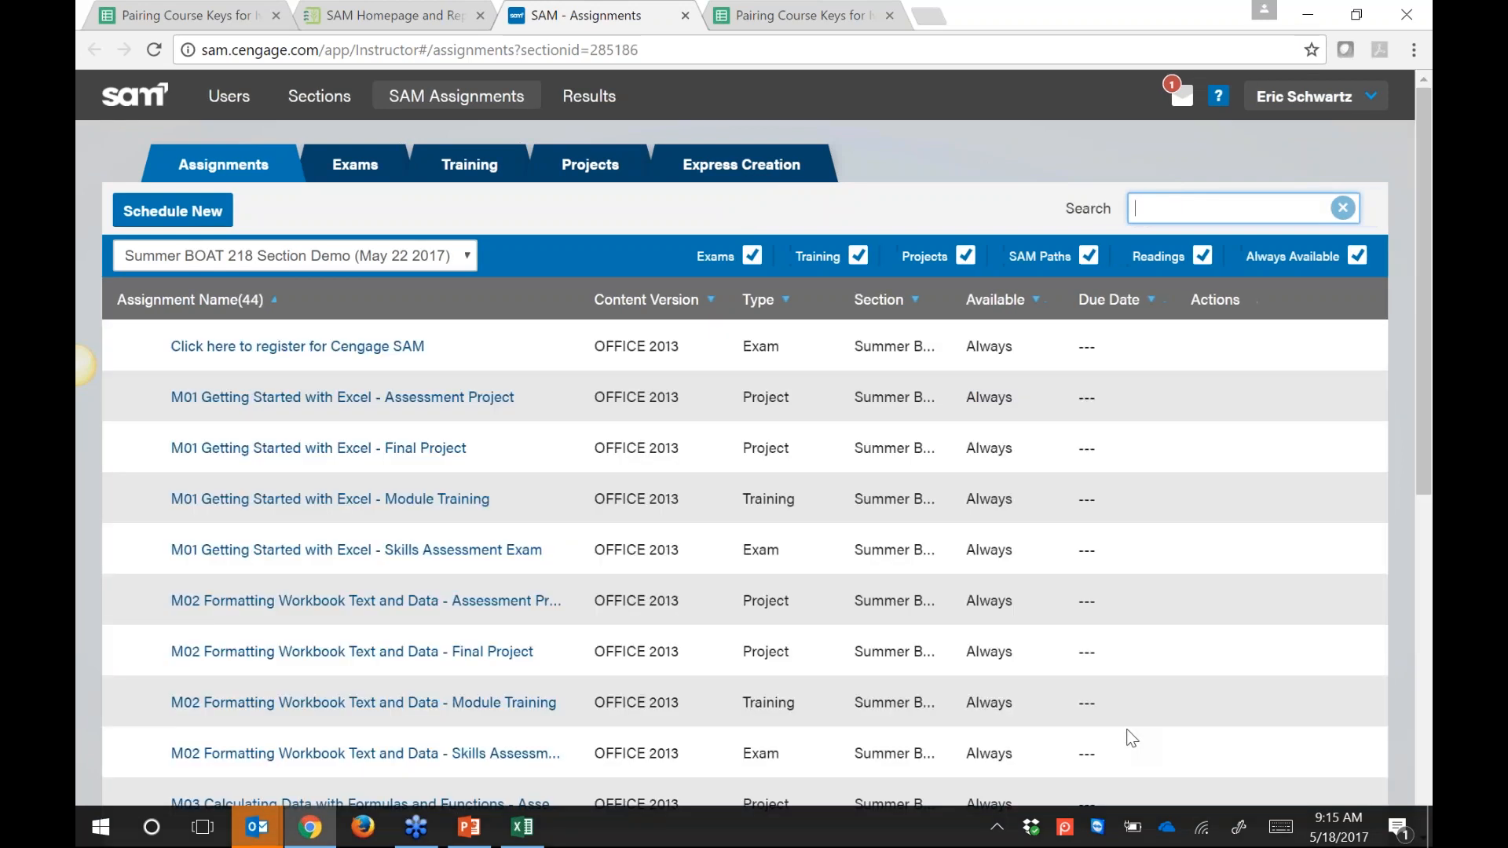
# Step: Look over the 44 copied SAM assignments, then go back to the Canvas course tab
pyautogui.scroll(-1, 693, 473)
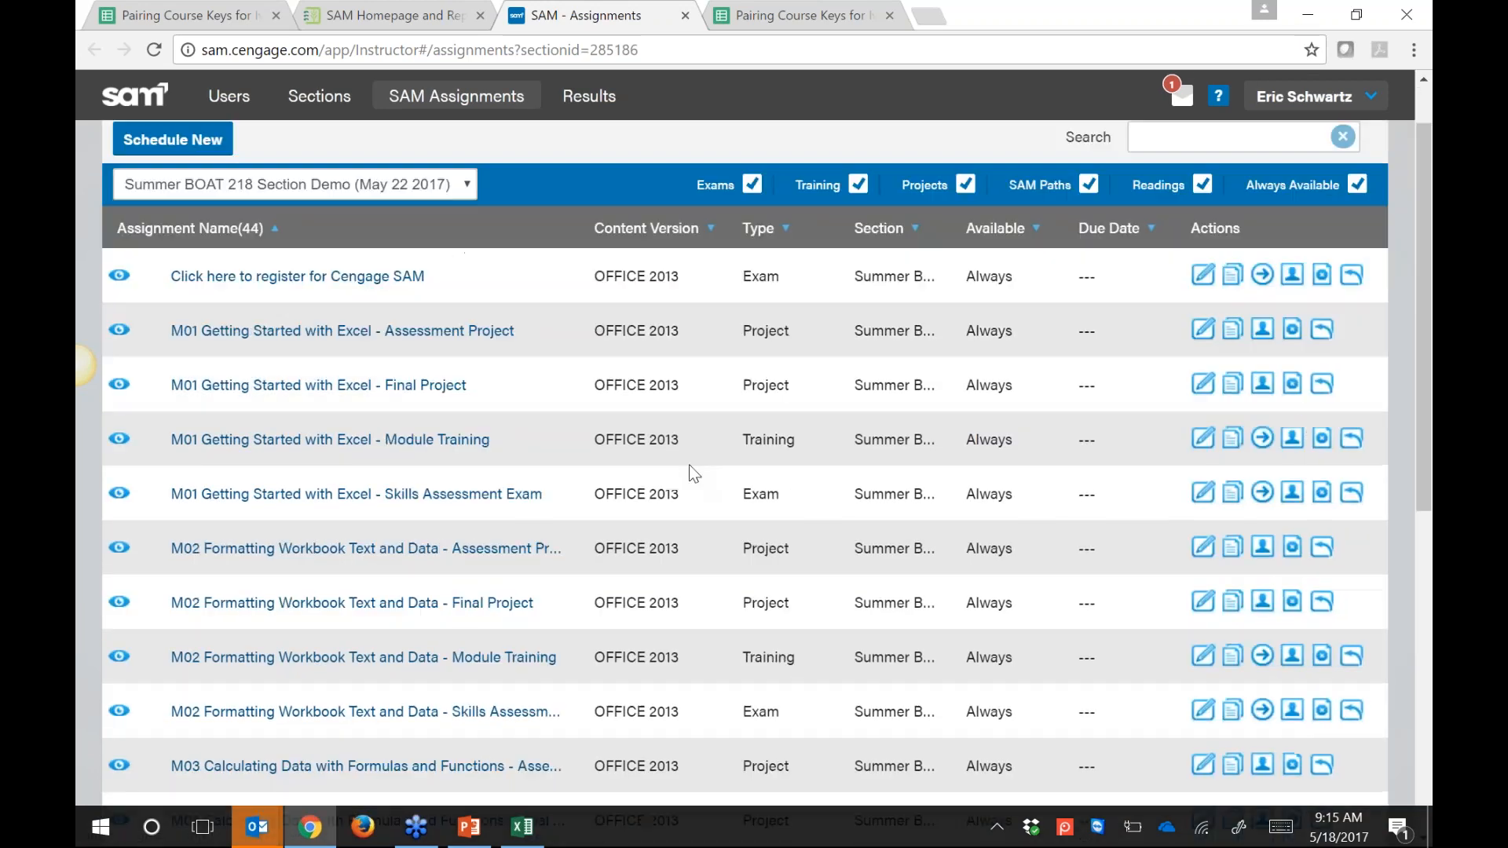
pyautogui.scroll(-8, 815, 264)
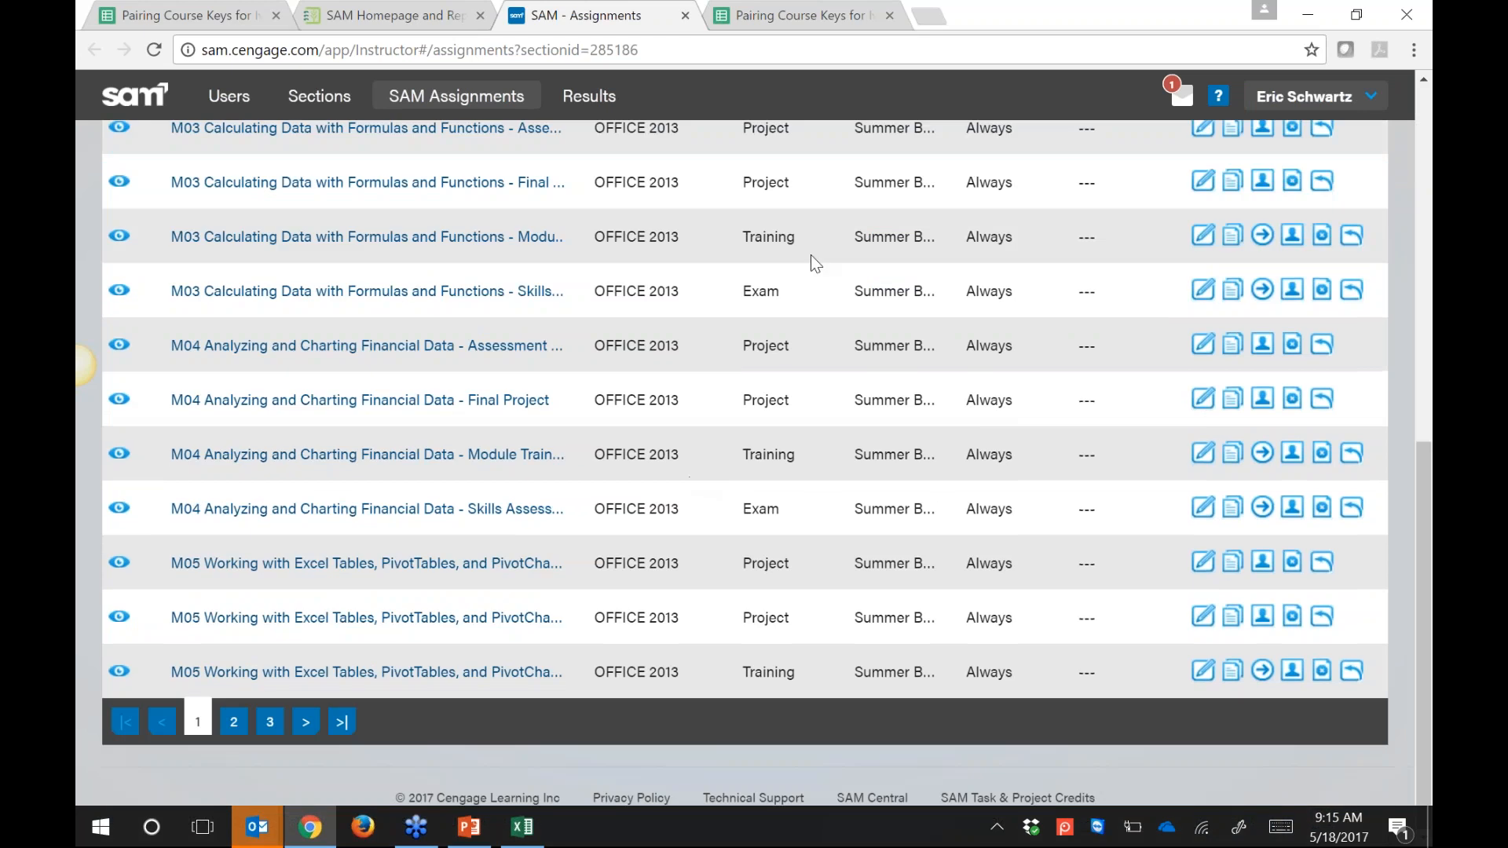
pyautogui.scroll(7, 815, 263)
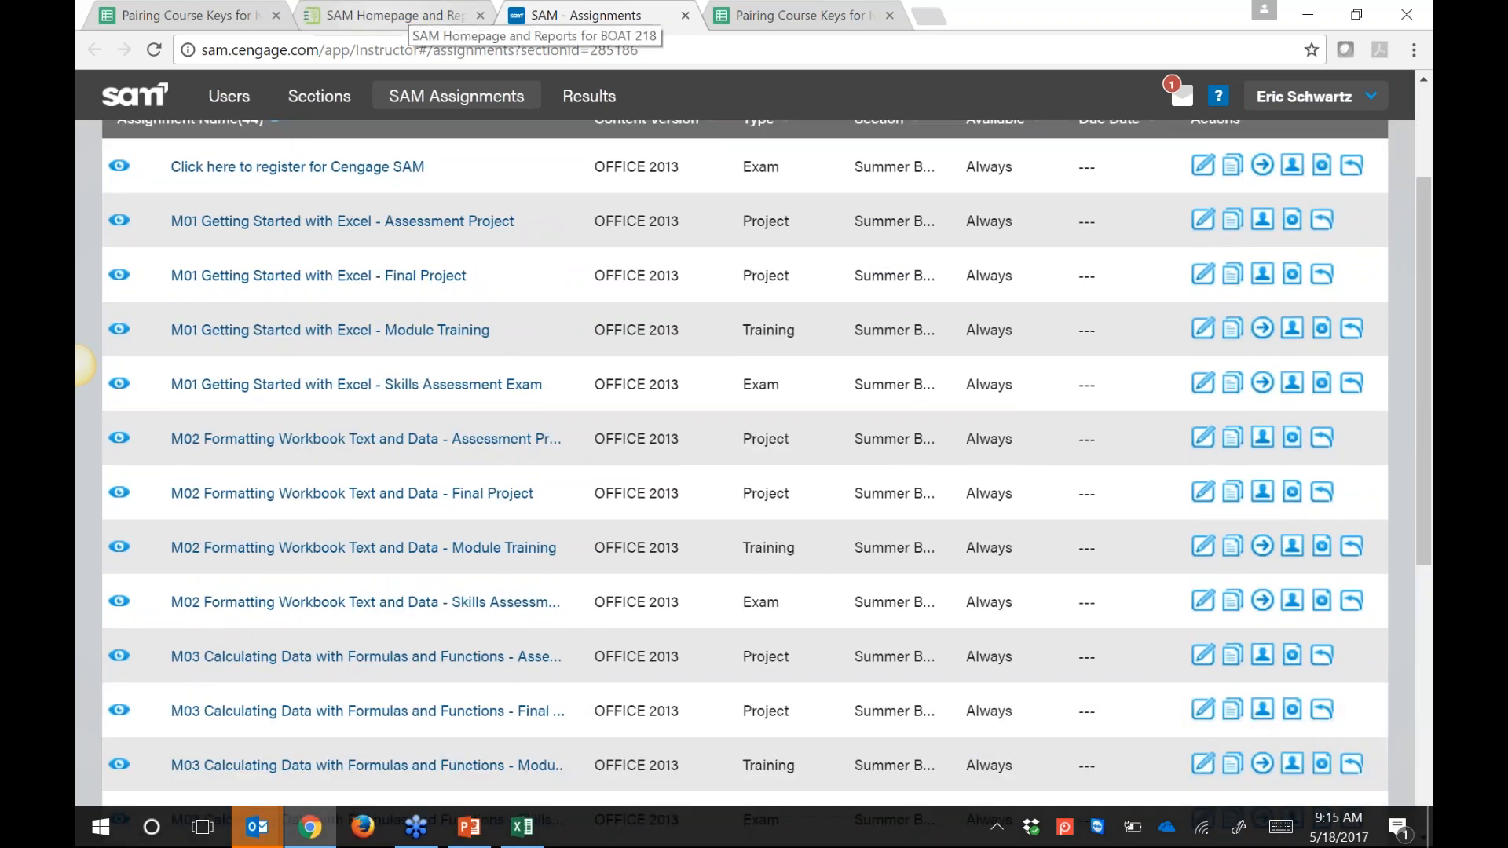
pyautogui.click(381, 16)
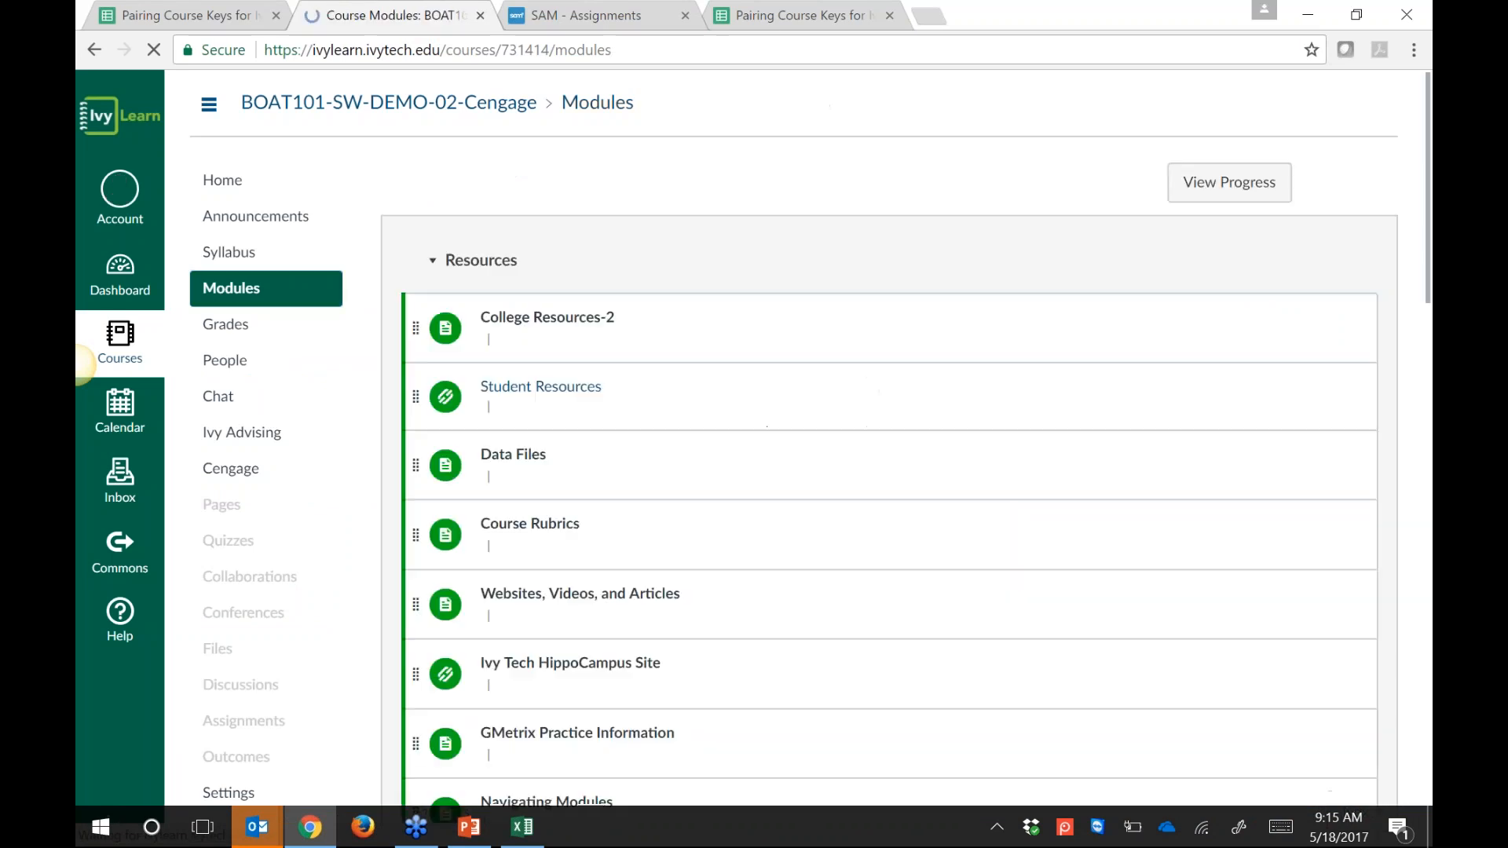
# Step: Scroll down the Canvas modules, then close the SAM - Assignments tab
pyautogui.scroll(-1, 902, 421)
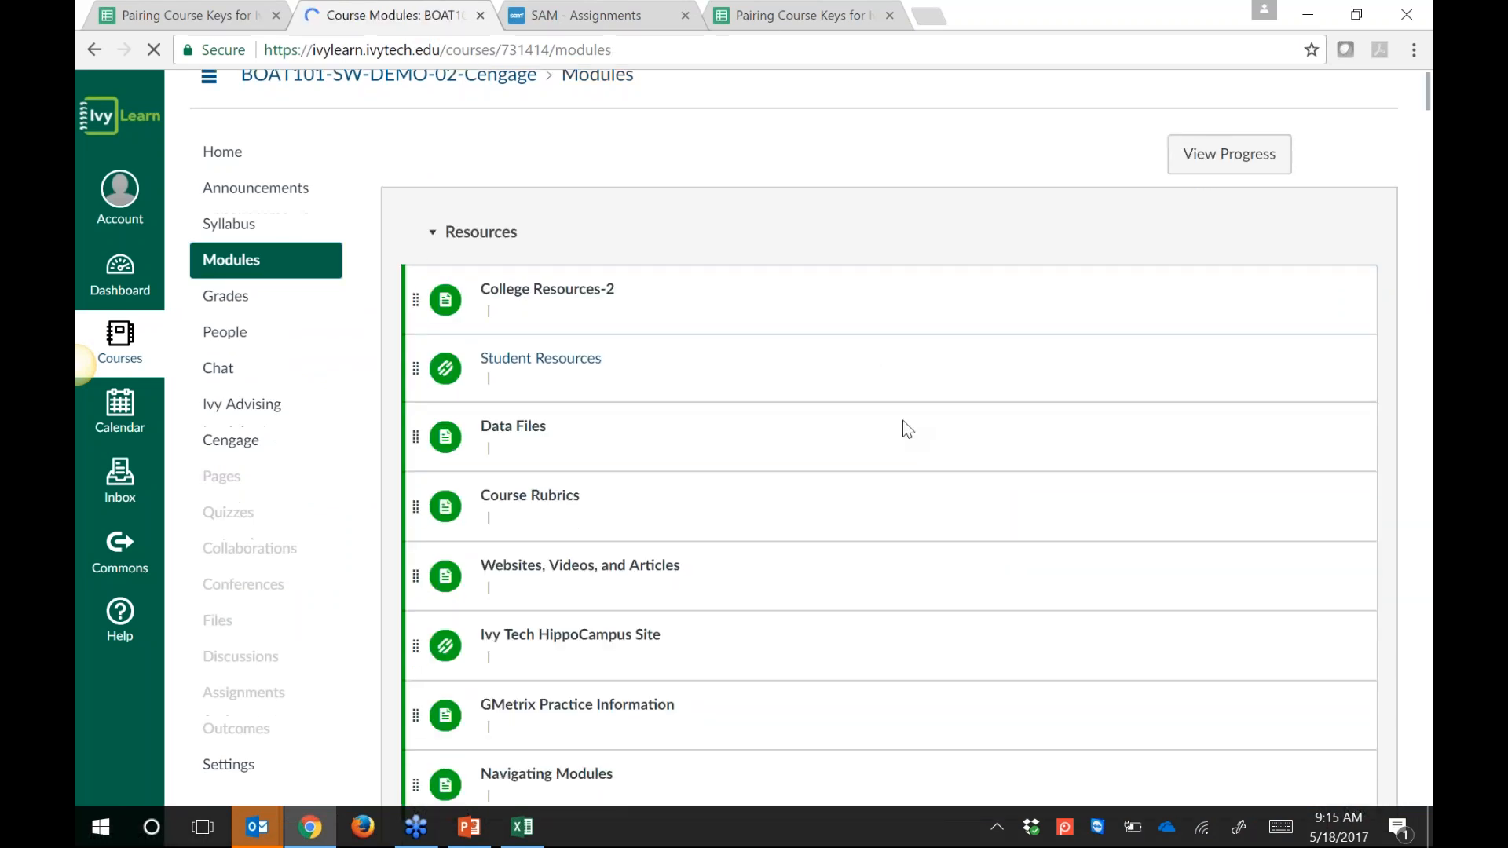
pyautogui.scroll(-6, 1005, 135)
pyautogui.scroll(-7, 1005, 135)
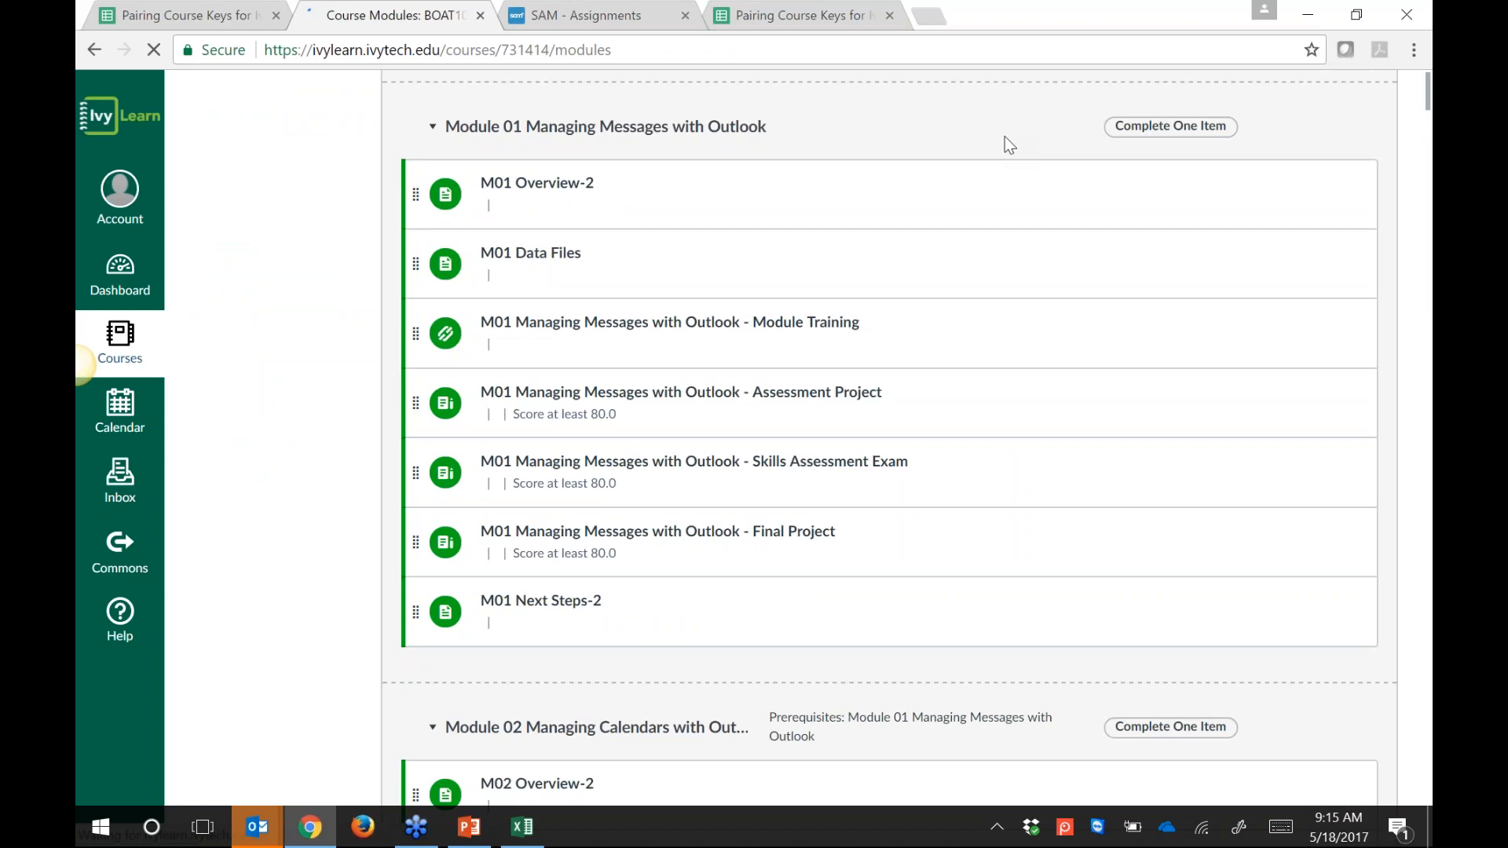
pyautogui.scroll(-4, 991, 214)
pyautogui.scroll(-5, 947, 229)
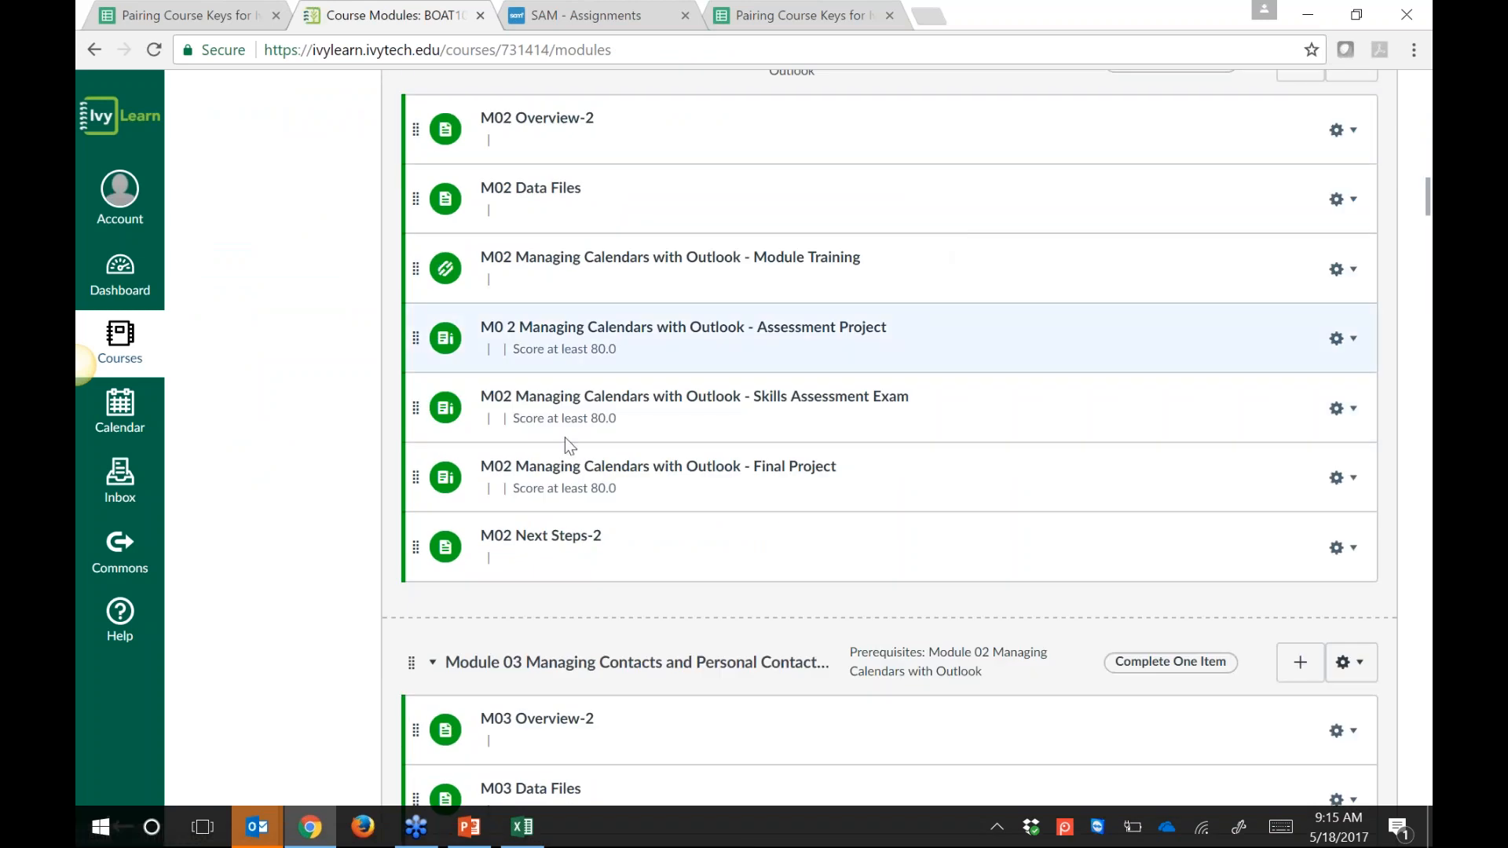
pyautogui.scroll(-3, 567, 387)
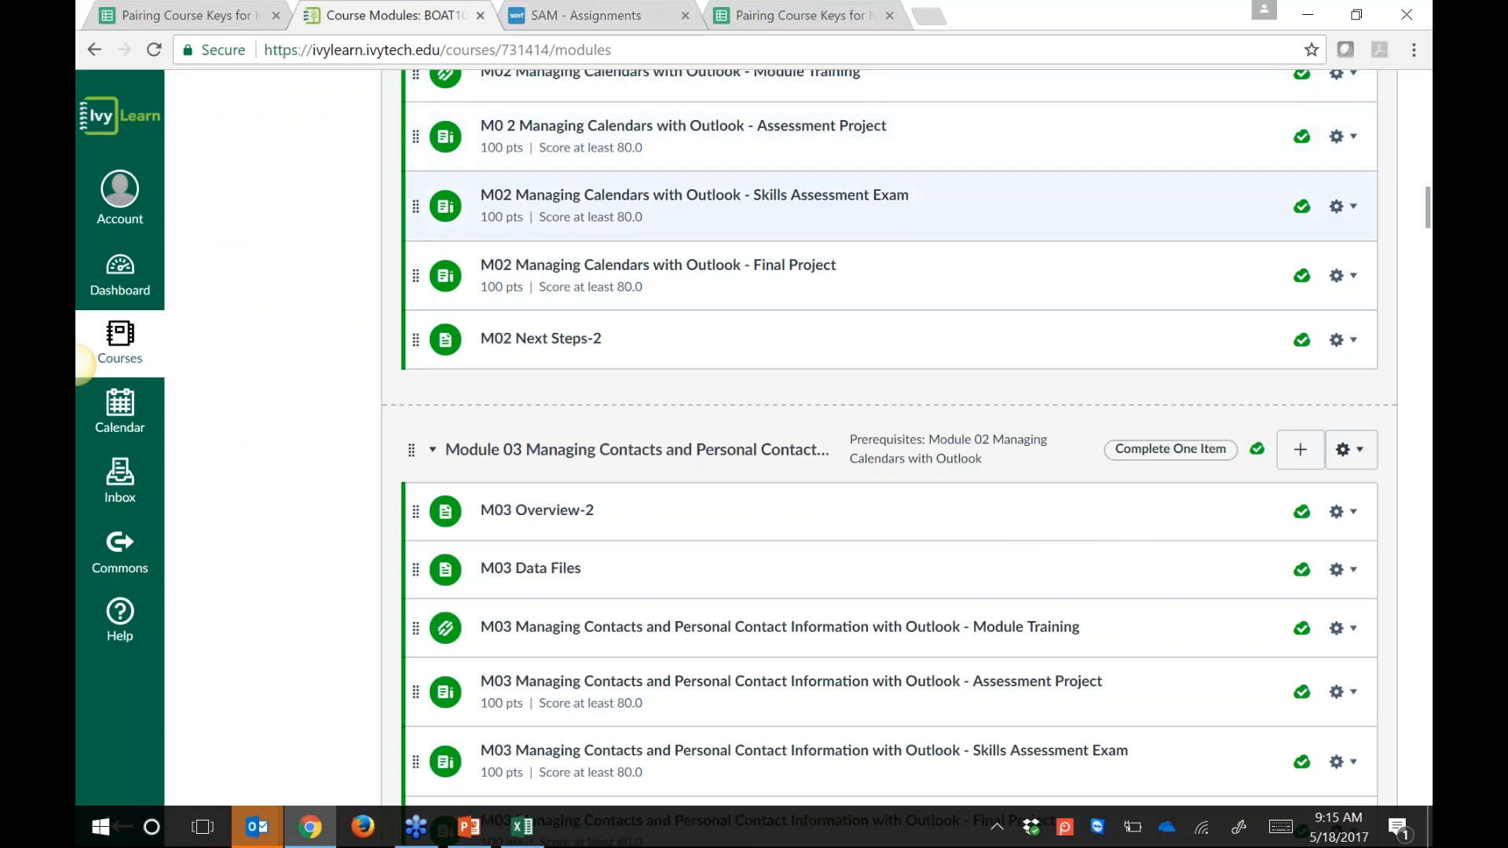
pyautogui.click(571, 17)
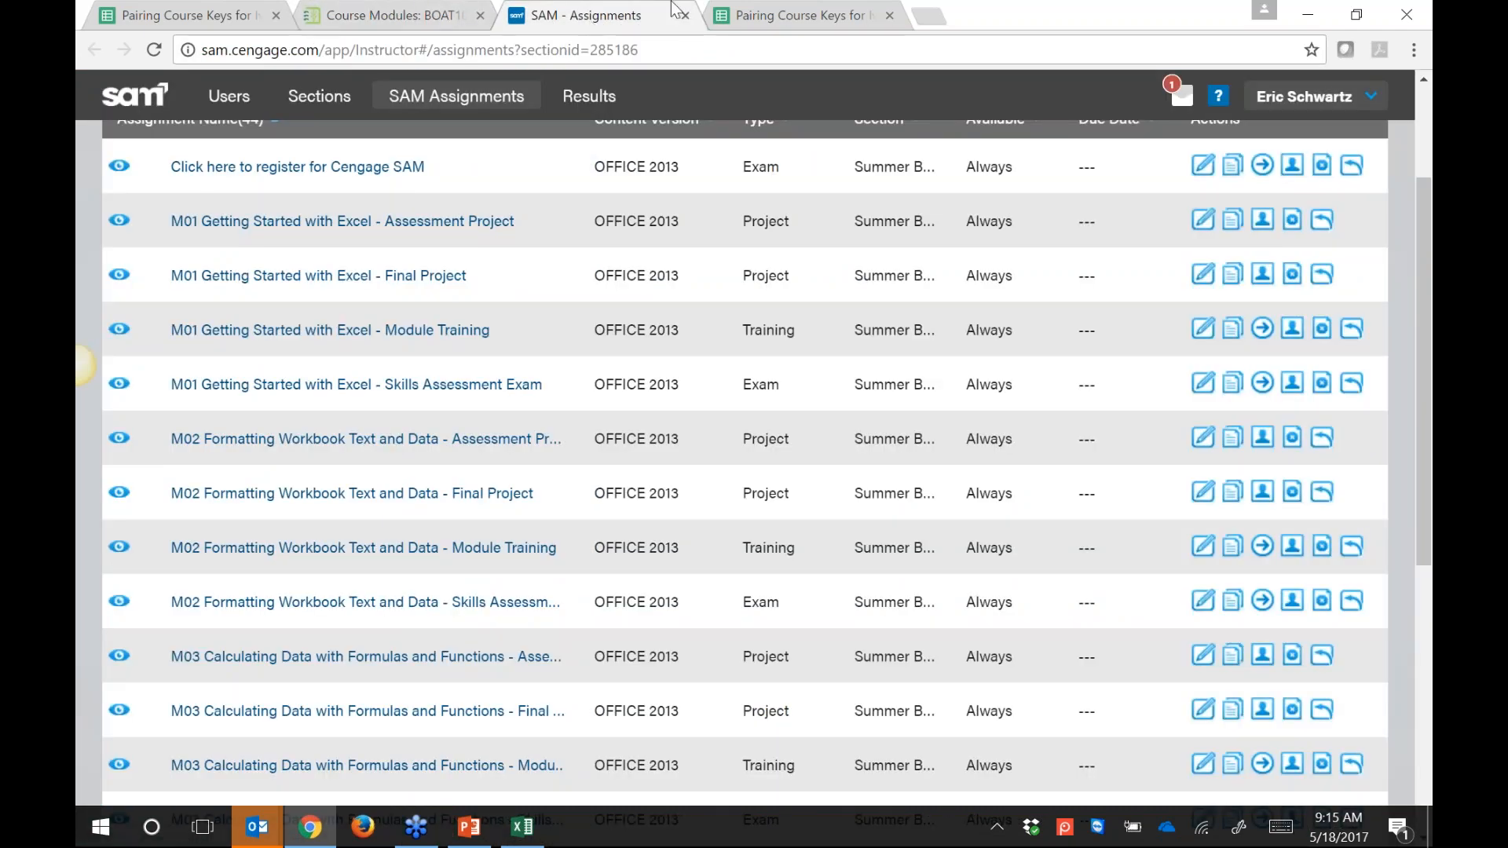
pyautogui.click(684, 16)
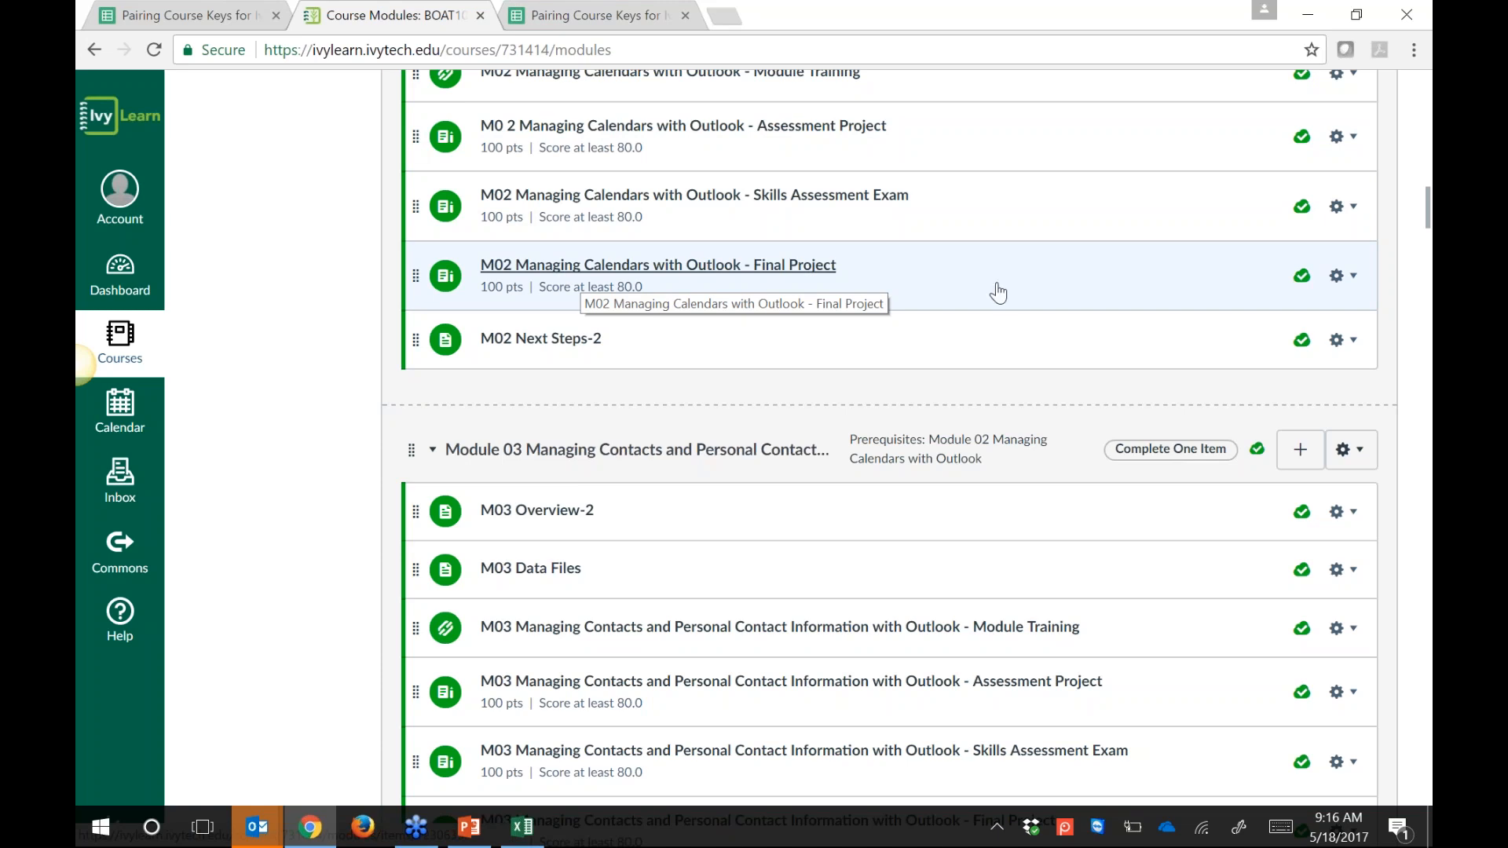
# Step: Review the published modules down to the Instructor Resources module
pyautogui.scroll(3, 1001, 353)
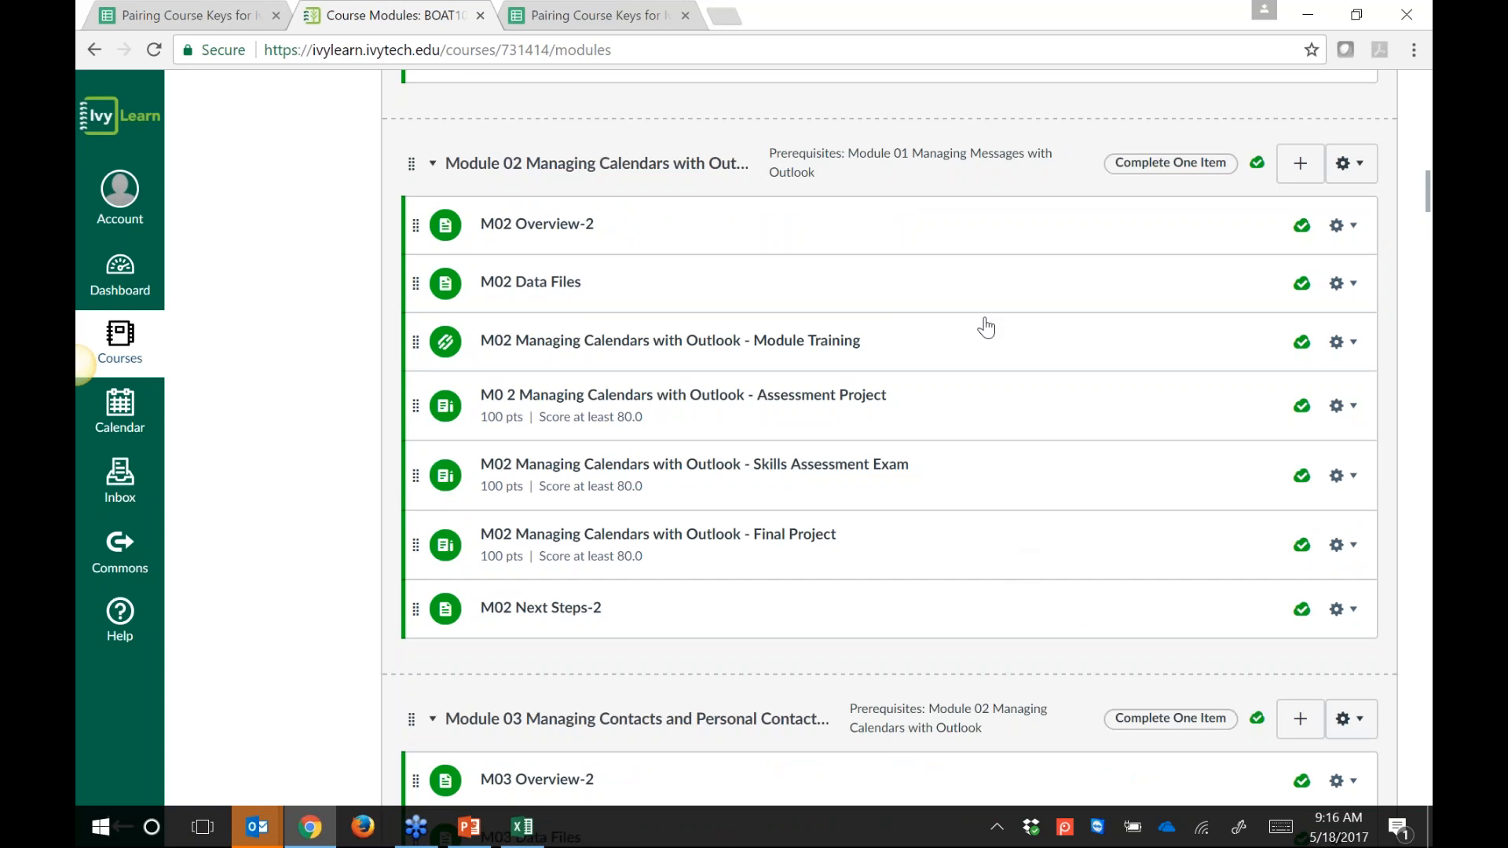
pyautogui.scroll(7, 986, 326)
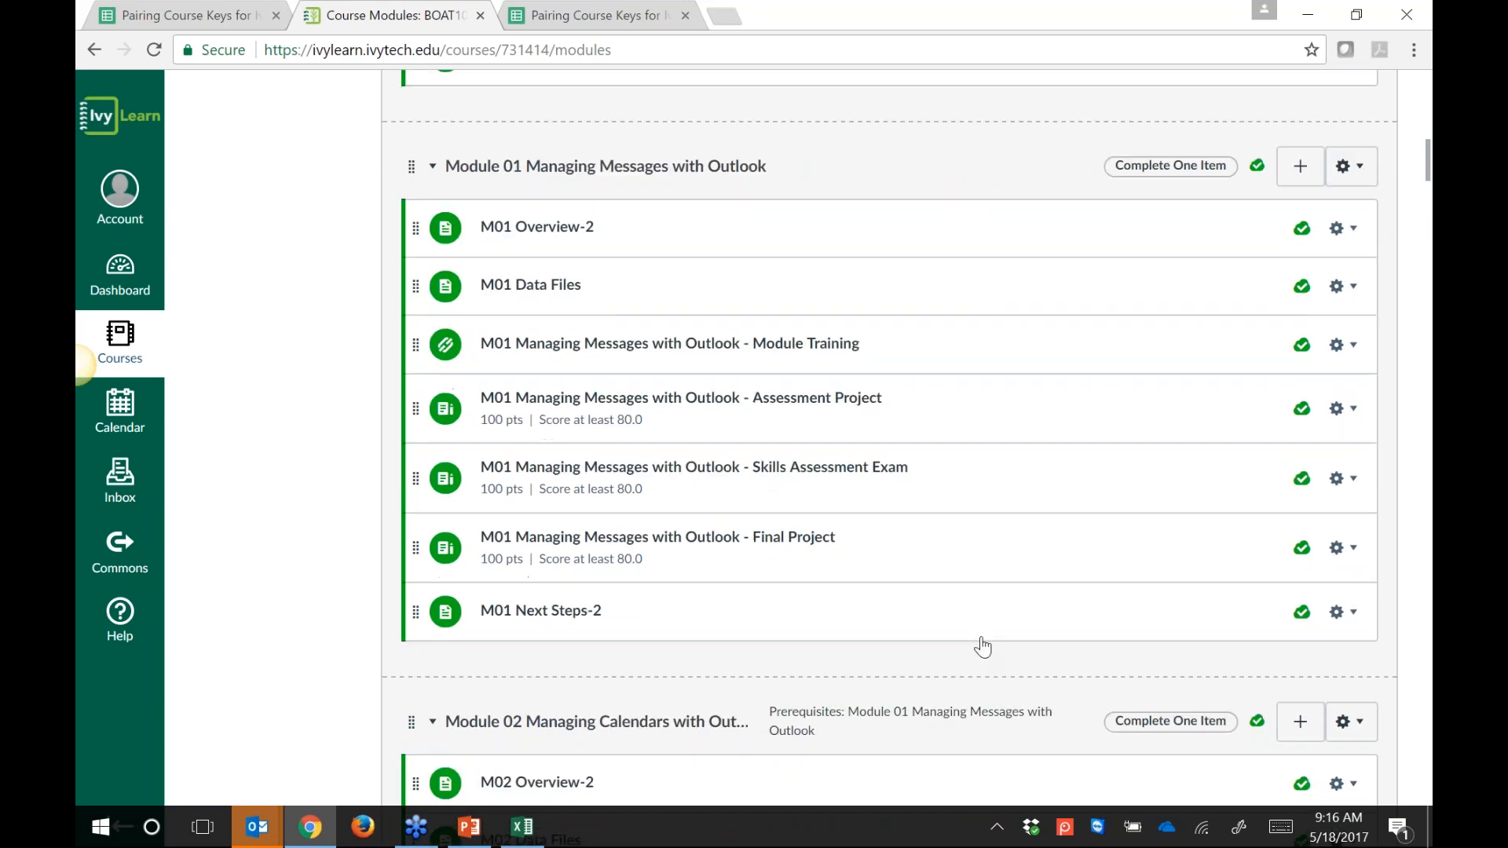
pyautogui.scroll(15, 982, 648)
pyautogui.scroll(-1, 863, 476)
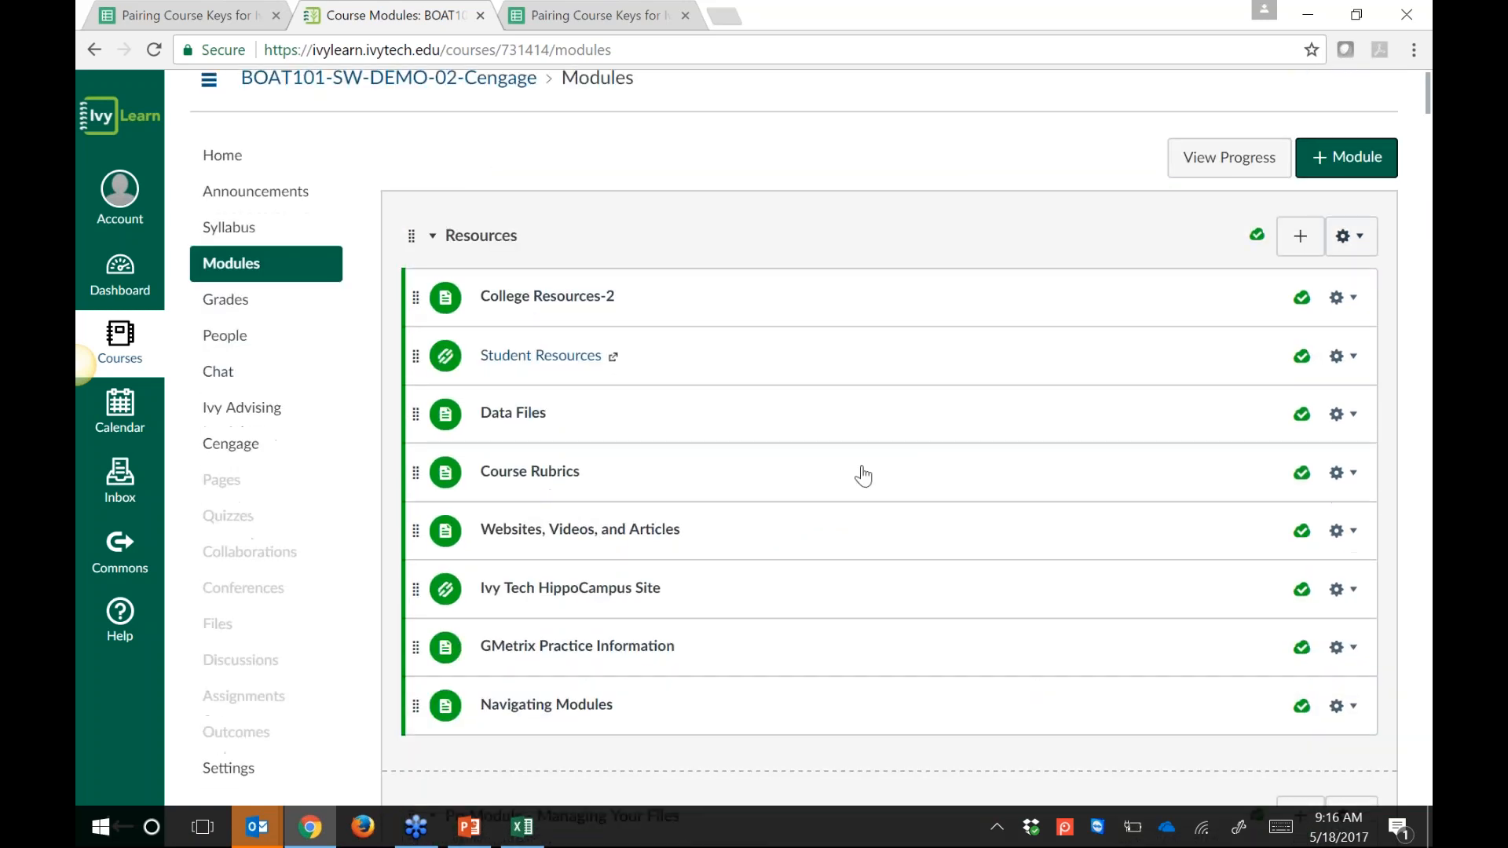
pyautogui.scroll(-14, 863, 476)
pyautogui.scroll(-10, 960, 138)
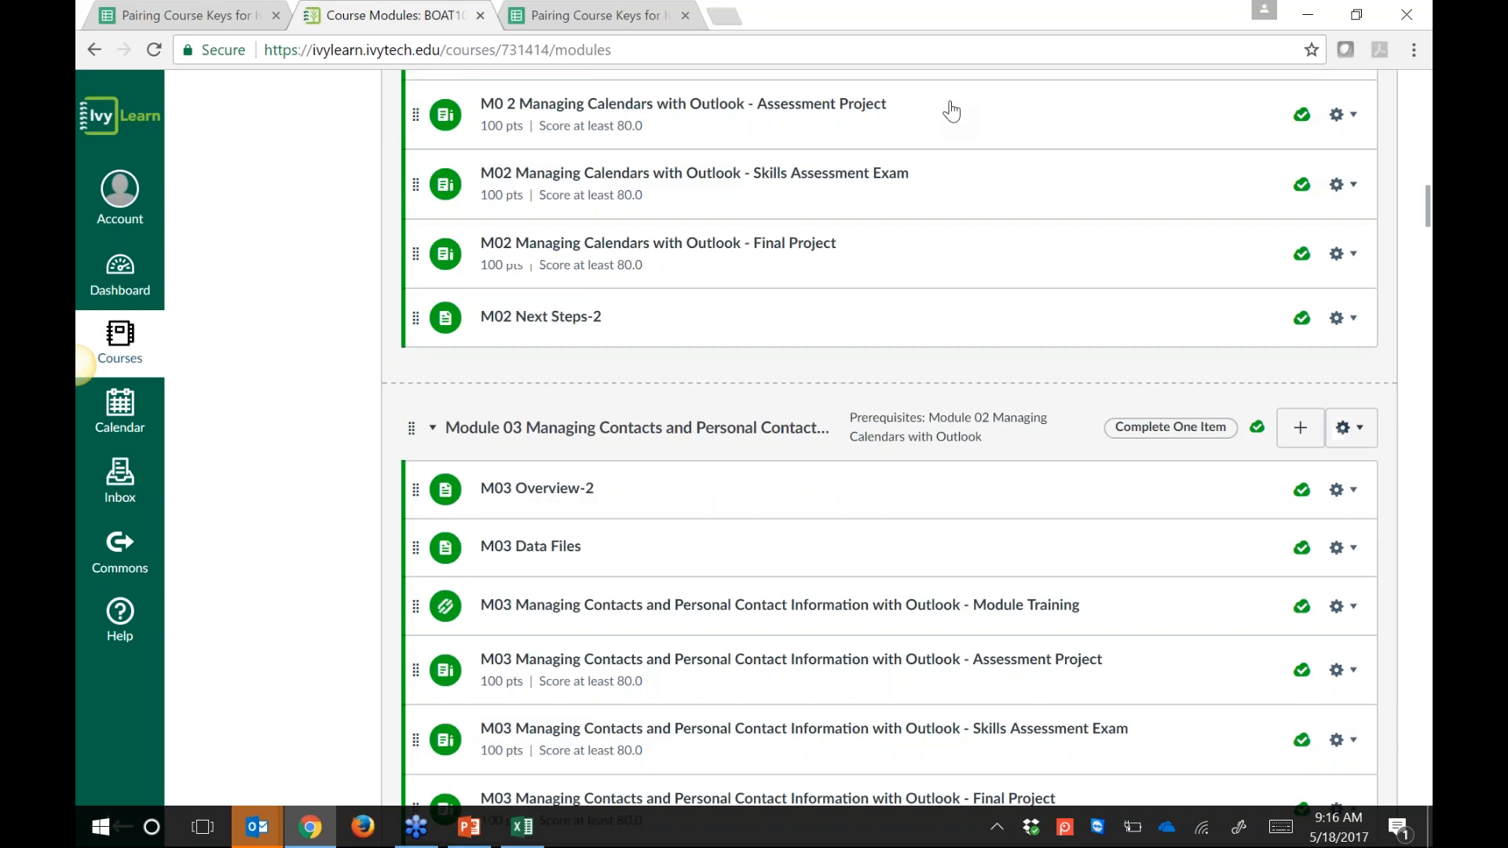
pyautogui.scroll(-7, 954, 157)
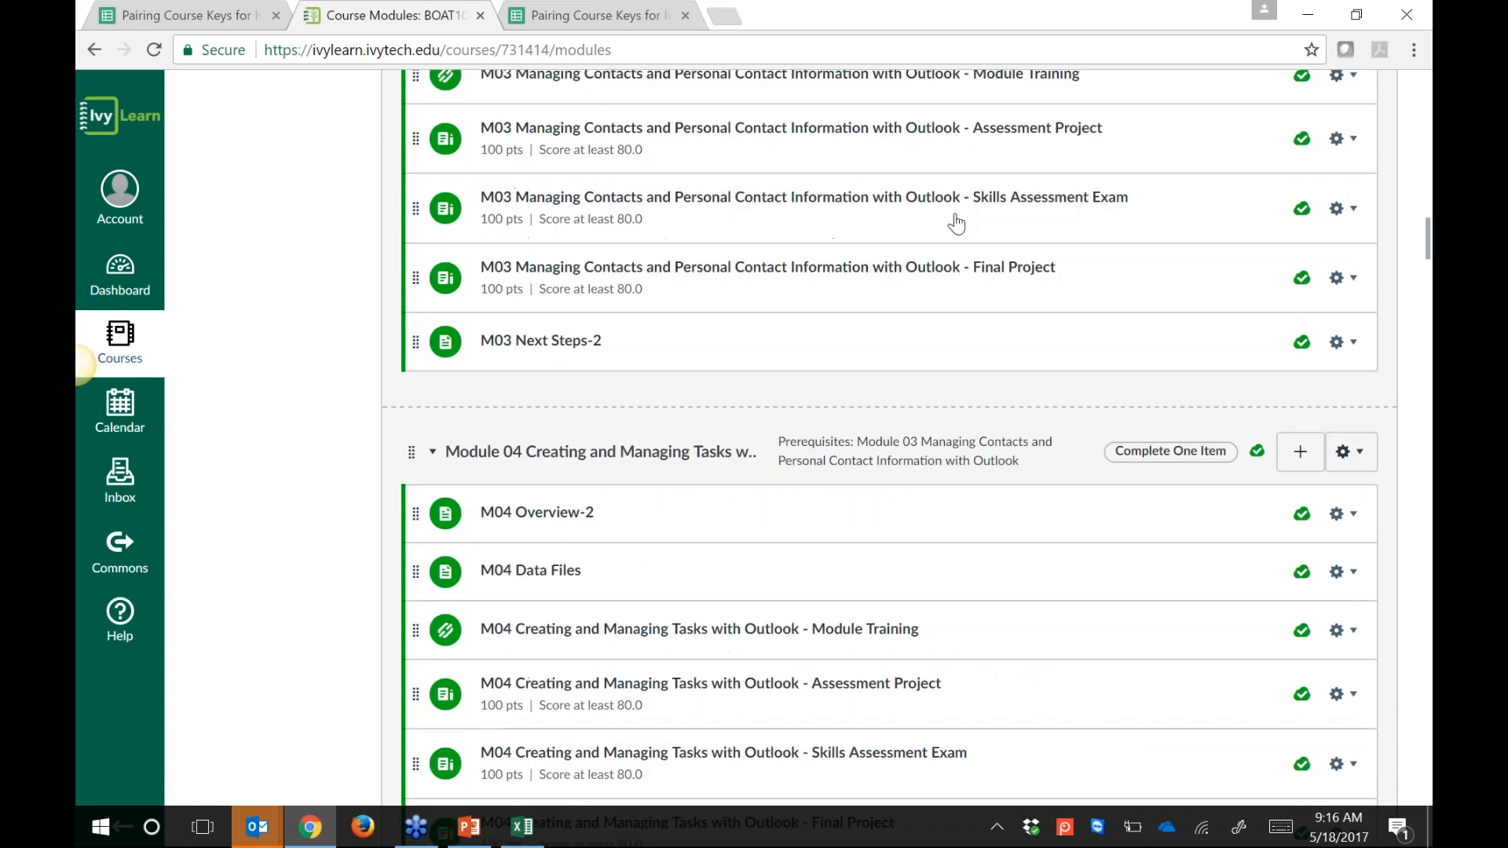
pyautogui.scroll(-10, 956, 224)
pyautogui.scroll(-11, 966, 139)
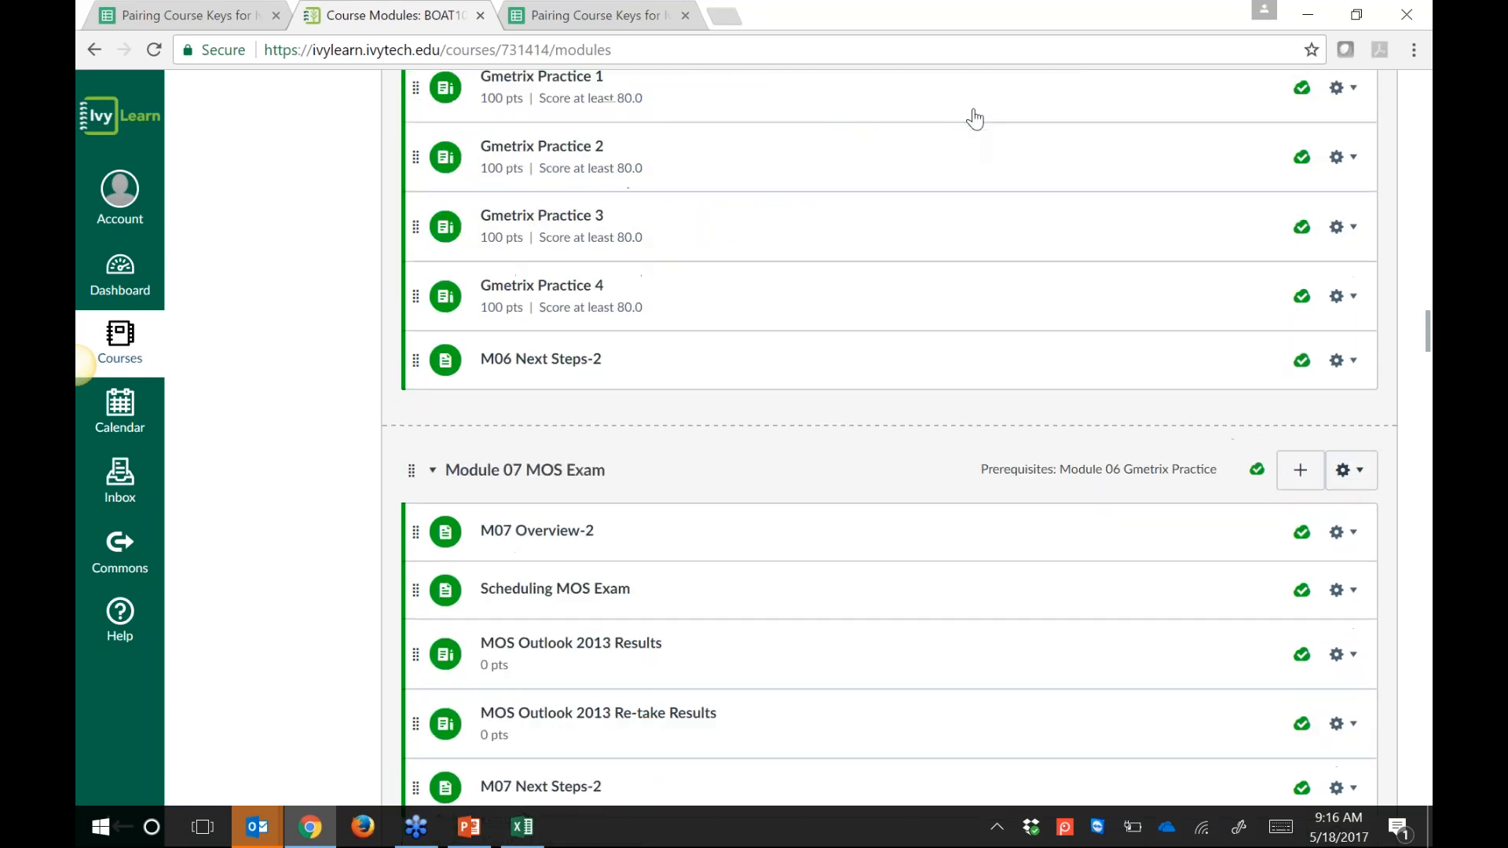
pyautogui.scroll(-8, 974, 118)
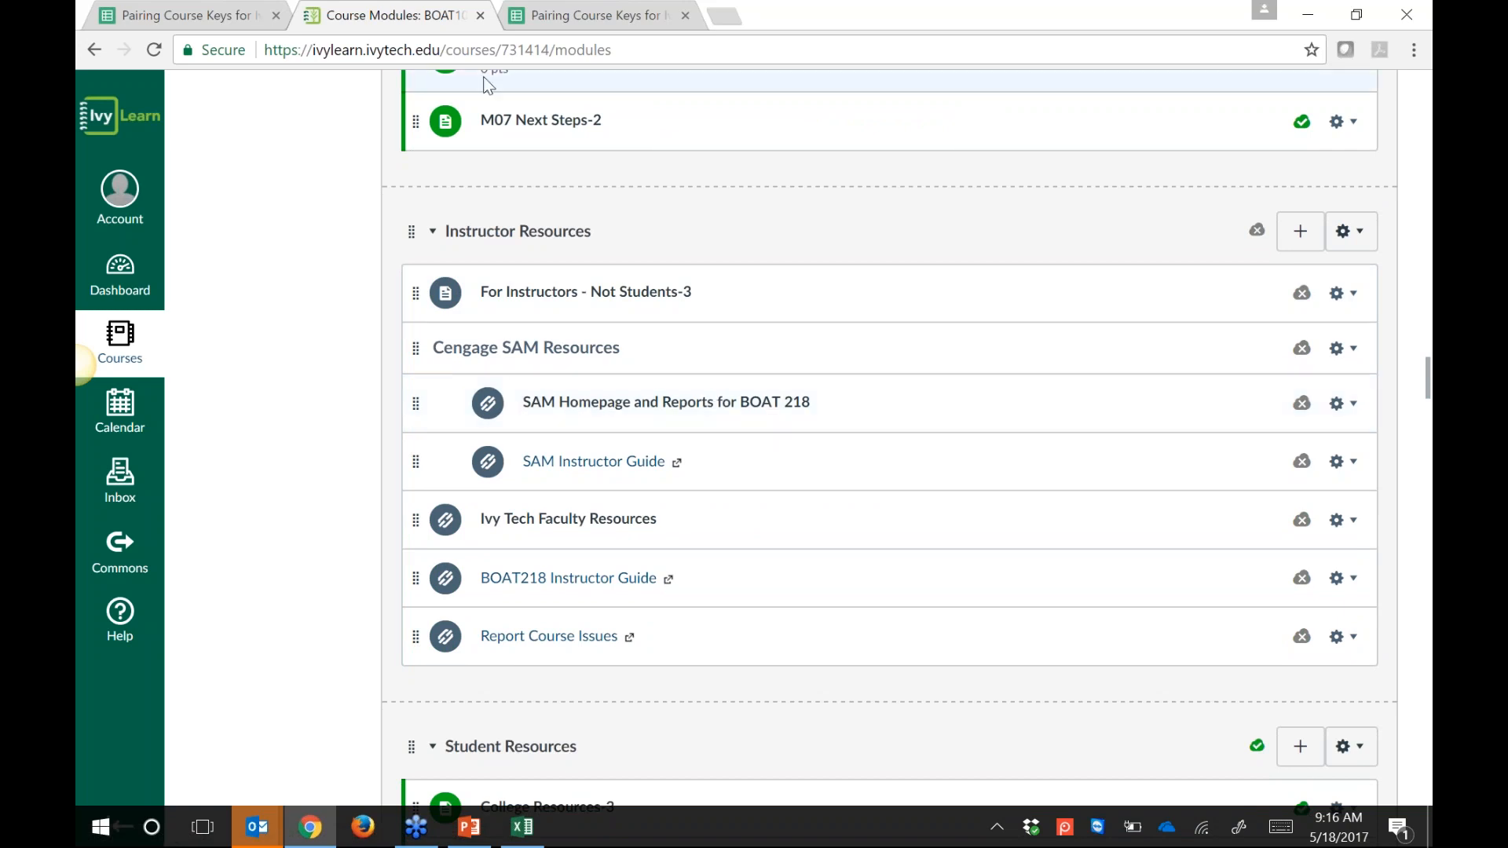
# Step: Show the CRIM 101 course key in cell F15 of the Pairing Course Keys sheet
pyautogui.click(576, 17)
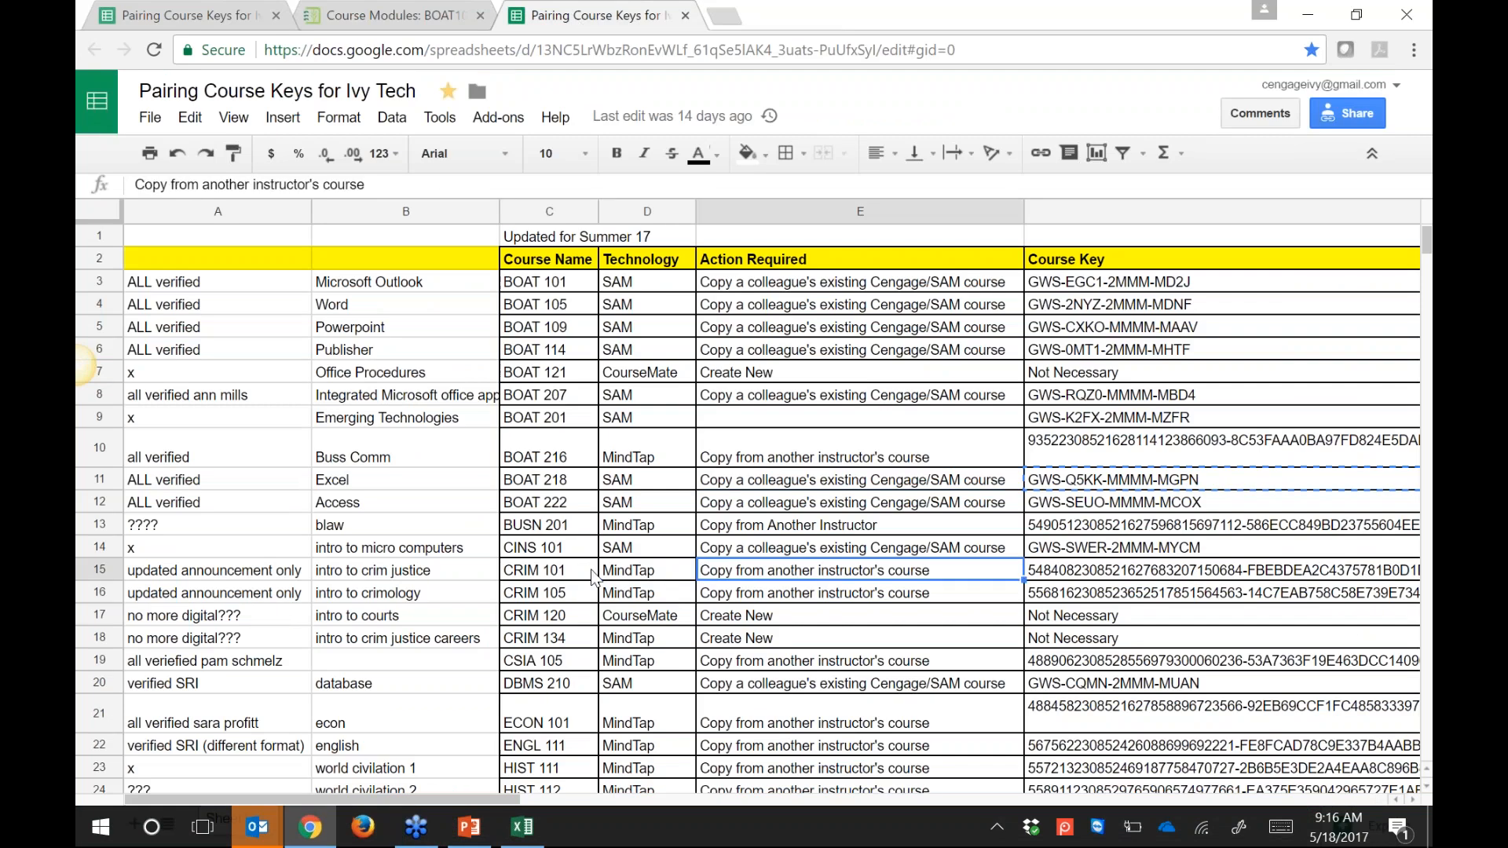
pyautogui.press('Right')
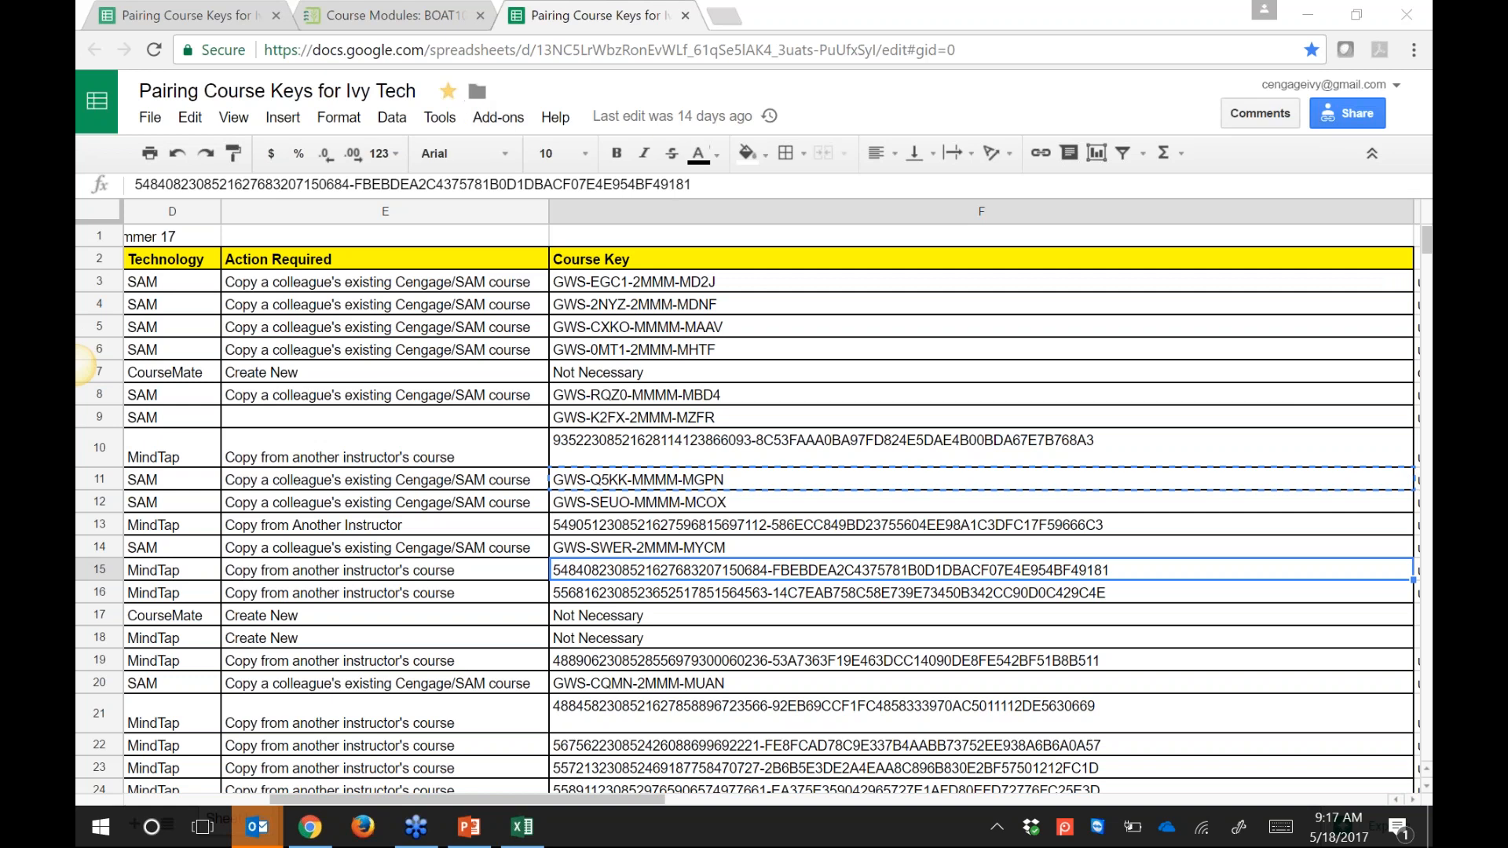
# Step: Return to the Canvas Modules tab and scroll up from Module 07 to Resources
pyautogui.click(399, 6)
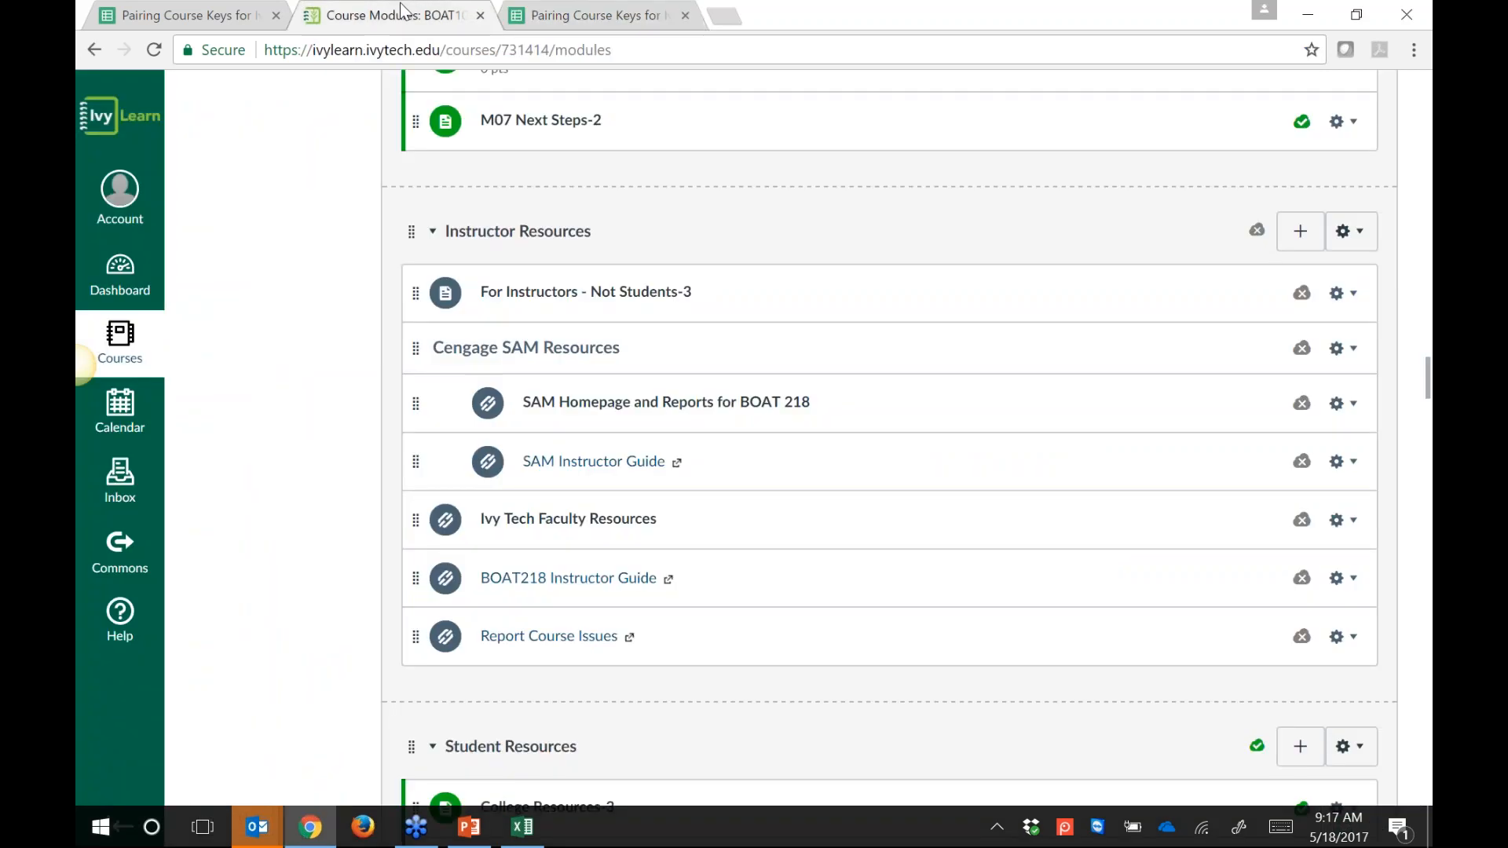
pyautogui.scroll(5, 915, 507)
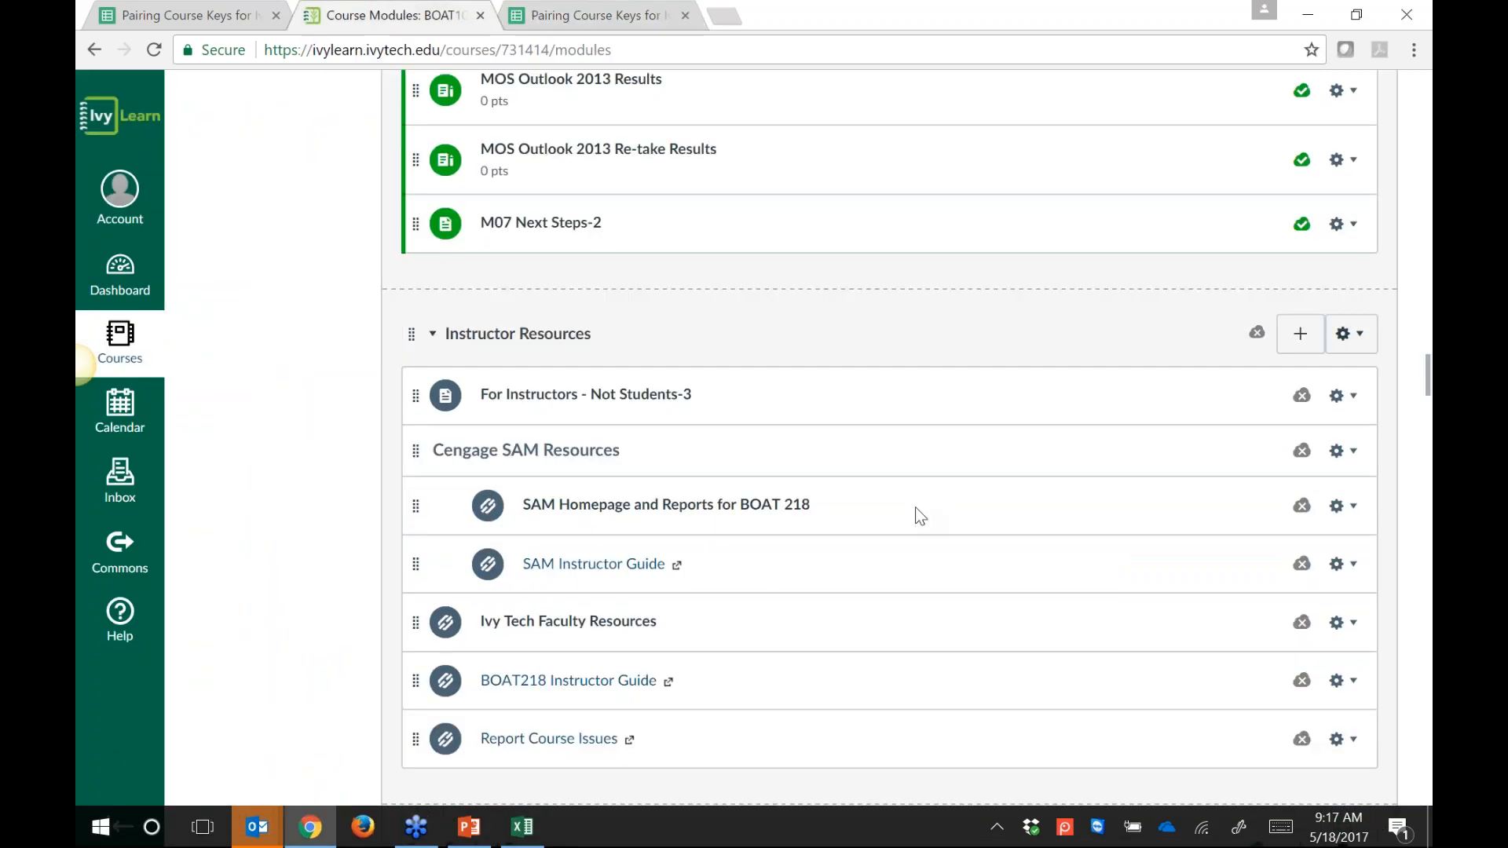
pyautogui.scroll(6, 892, 734)
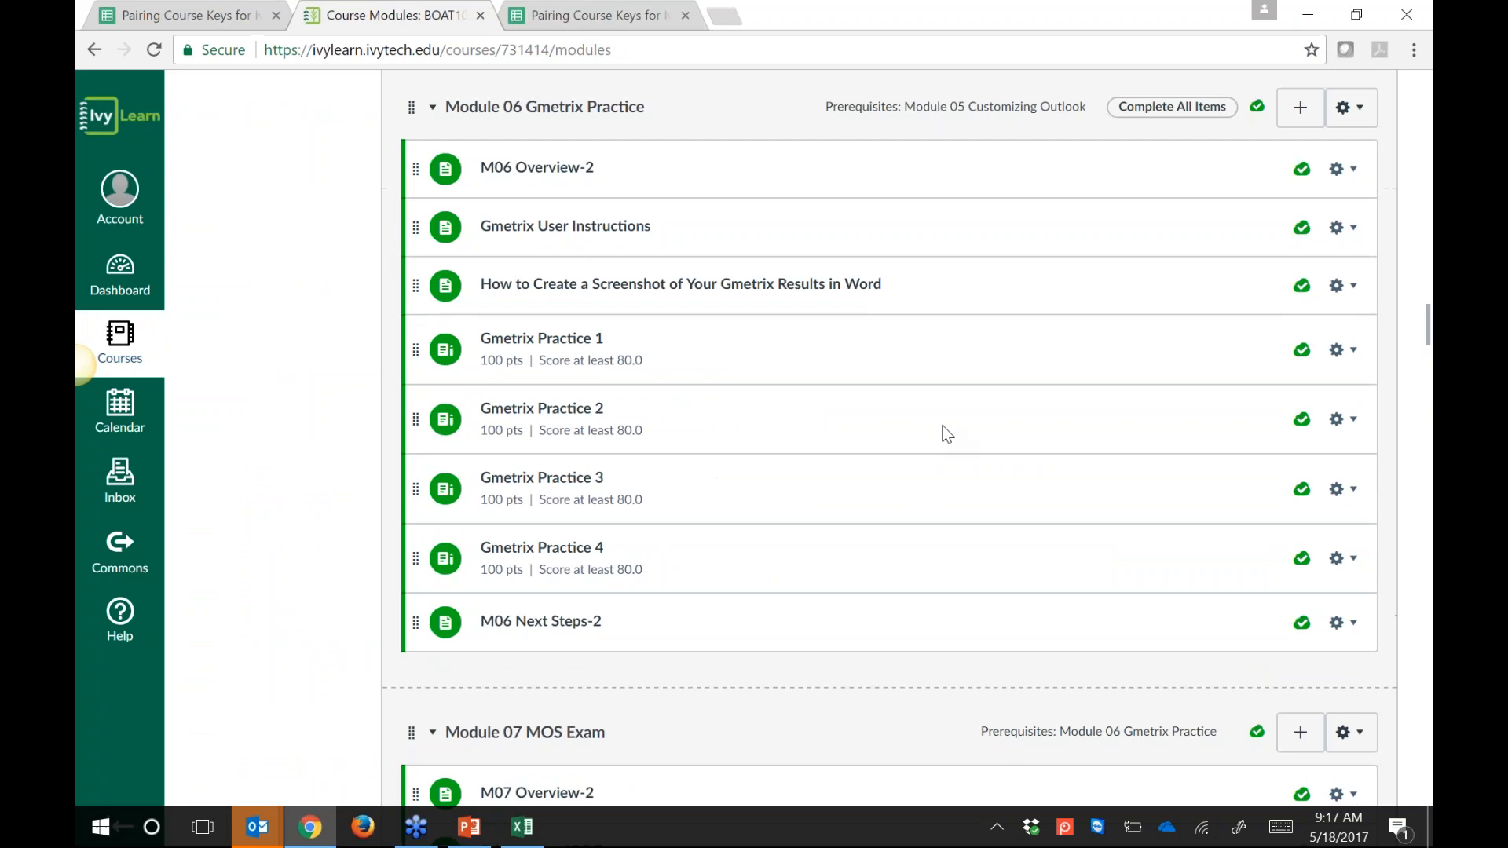
pyautogui.scroll(8, 946, 433)
pyautogui.scroll(1, 954, 647)
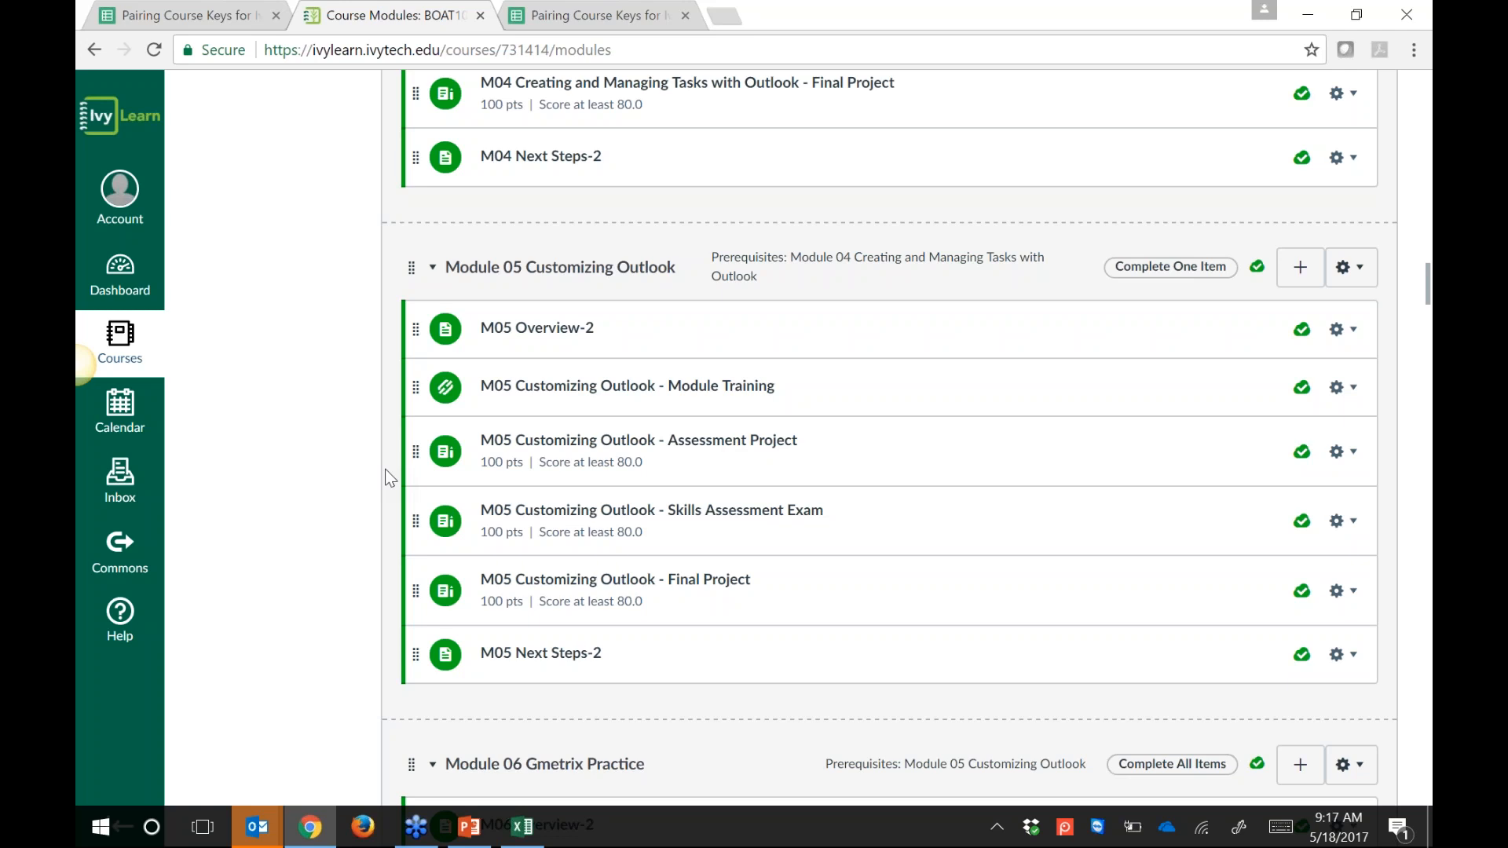
pyautogui.scroll(1, 778, 355)
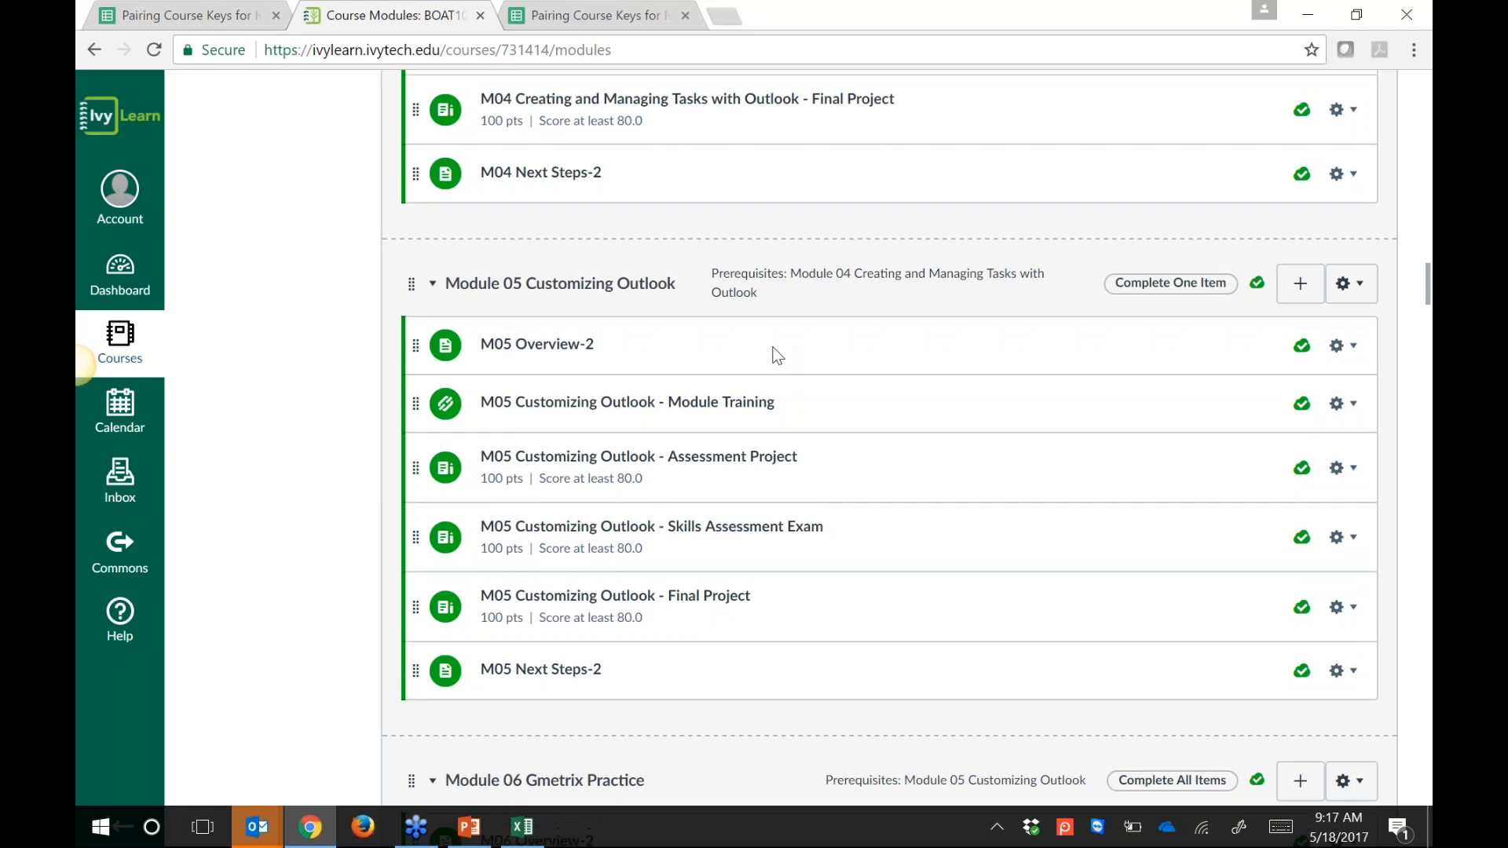
pyautogui.scroll(10, 777, 354)
pyautogui.scroll(15, 770, 794)
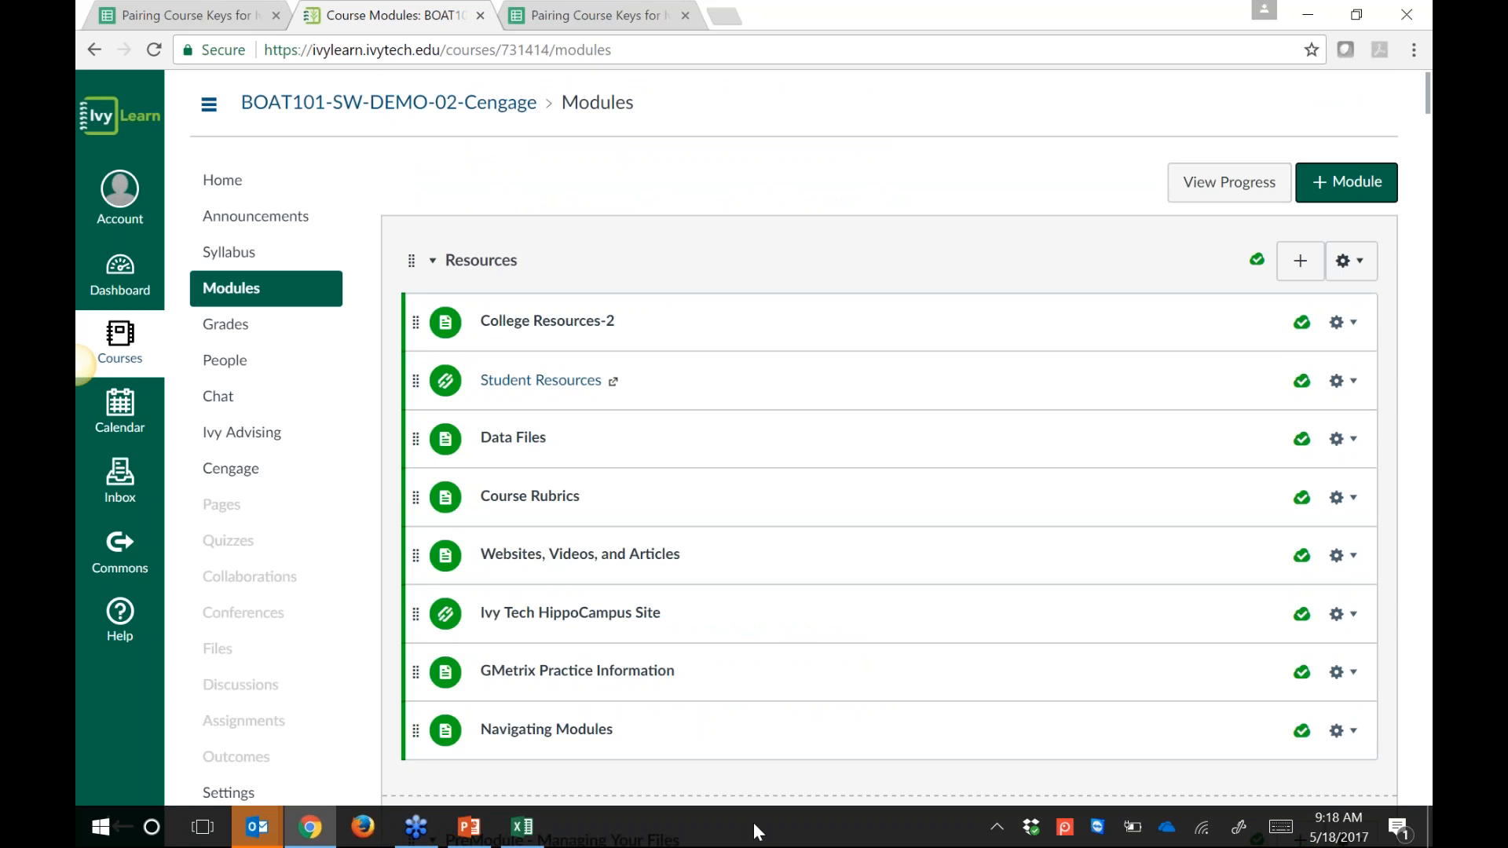
# Step: Check DEMO - 02's Cengage content page, then open the BOAT101 Cengage DEMO - 03 course
pyautogui.click(230, 471)
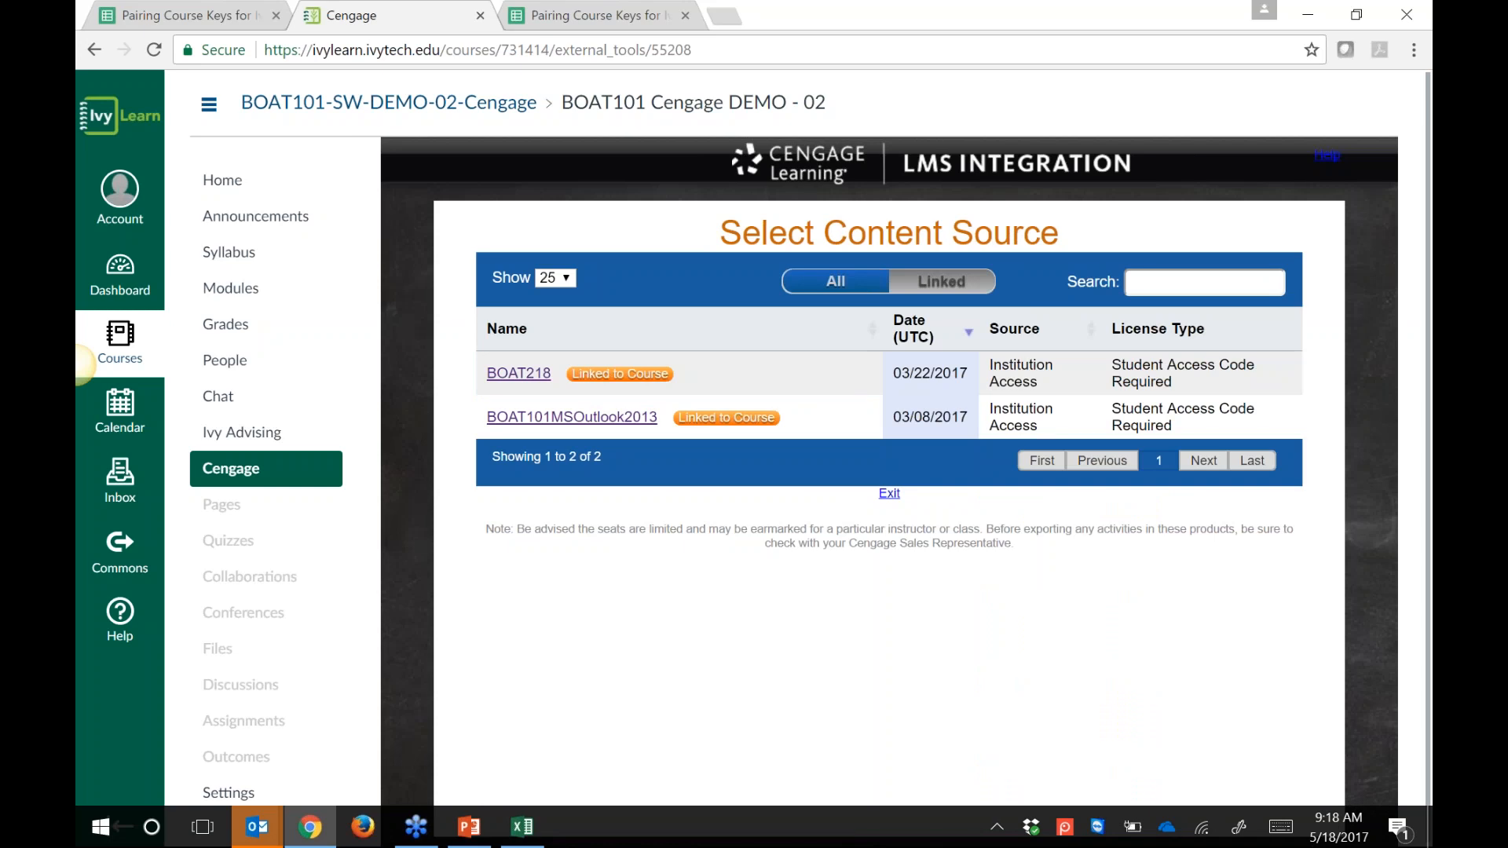
pyautogui.click(112, 355)
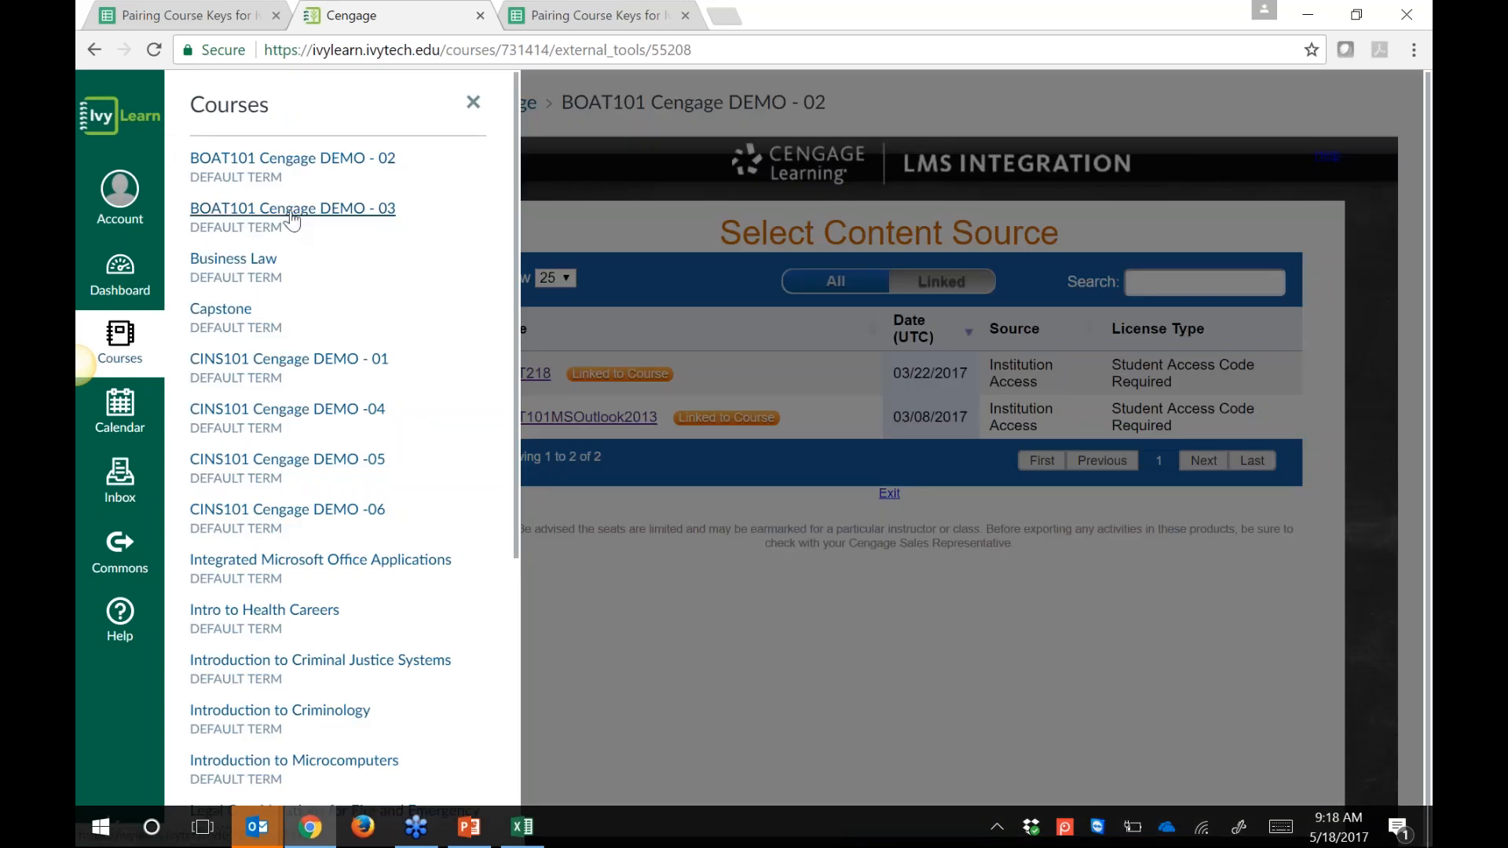
pyautogui.click(292, 208)
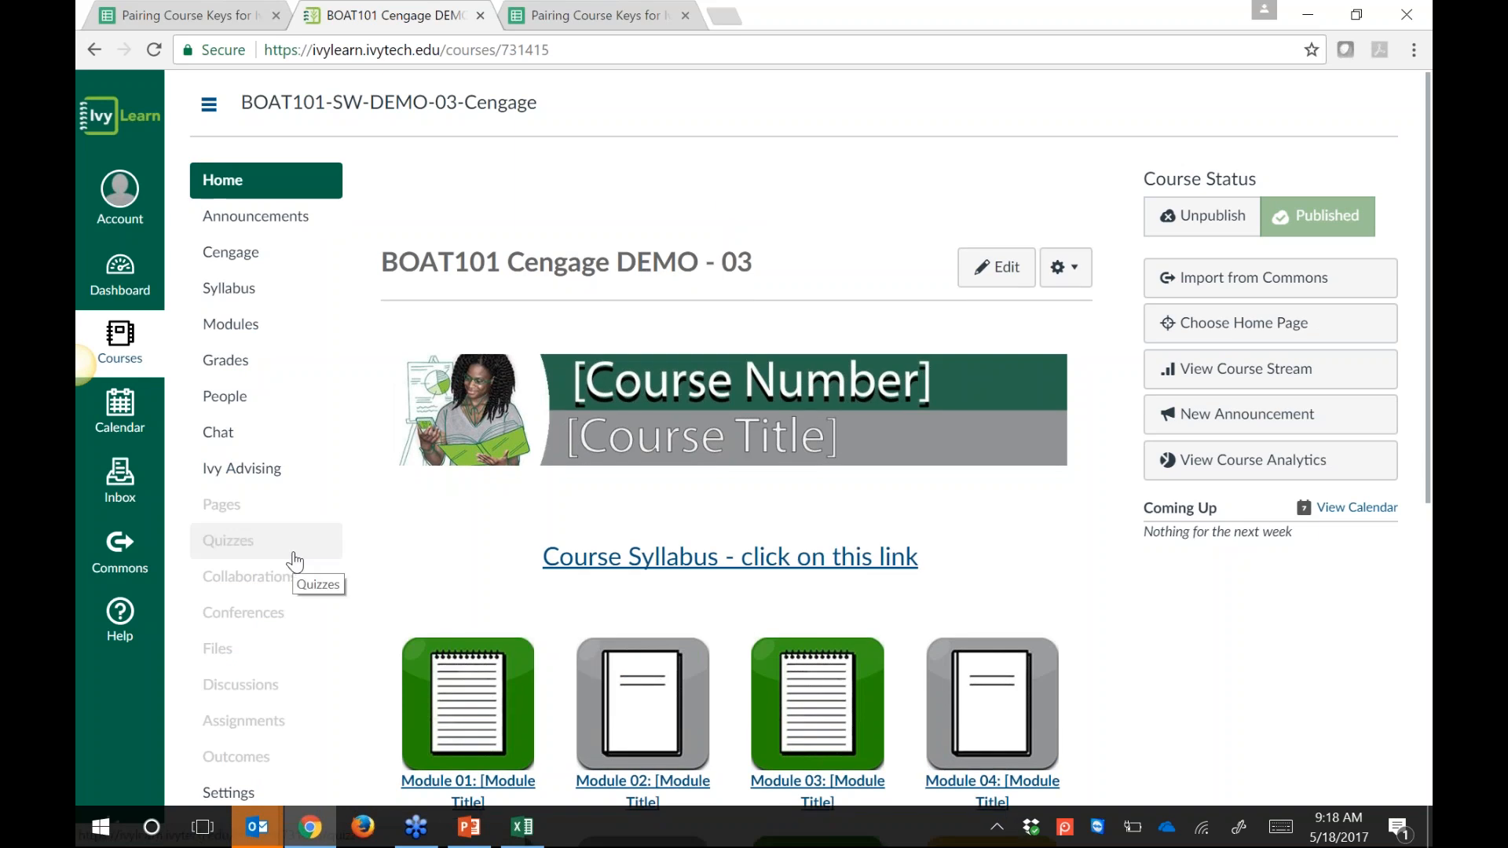
# Step: Open DEMO - 03's Modules page and look over its Resources, Module 01 and Module 02 items
pyautogui.scroll(-3, 768, 544)
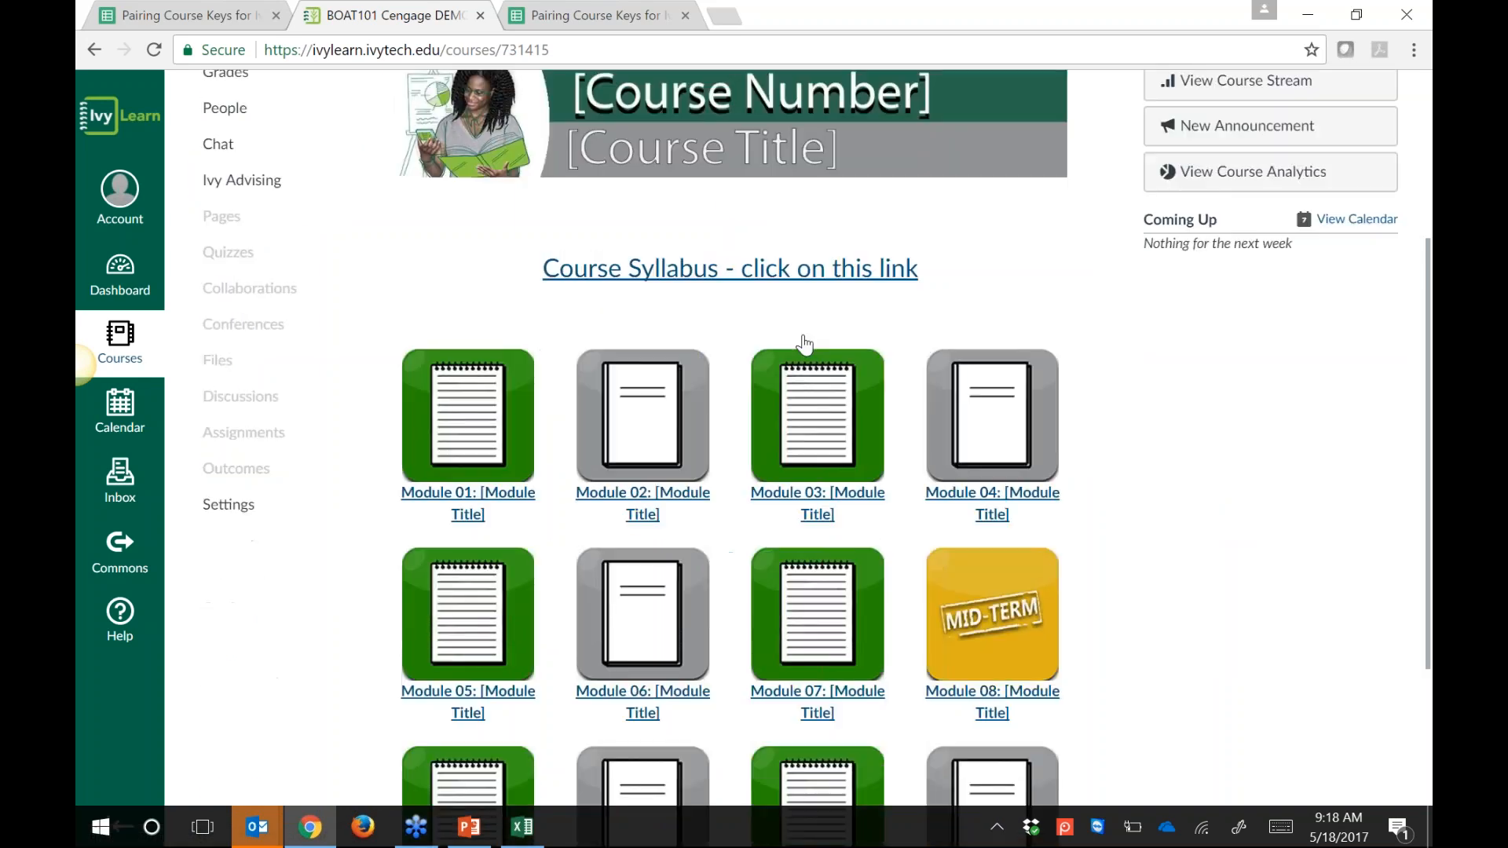
pyautogui.scroll(3, 803, 343)
pyautogui.click(244, 334)
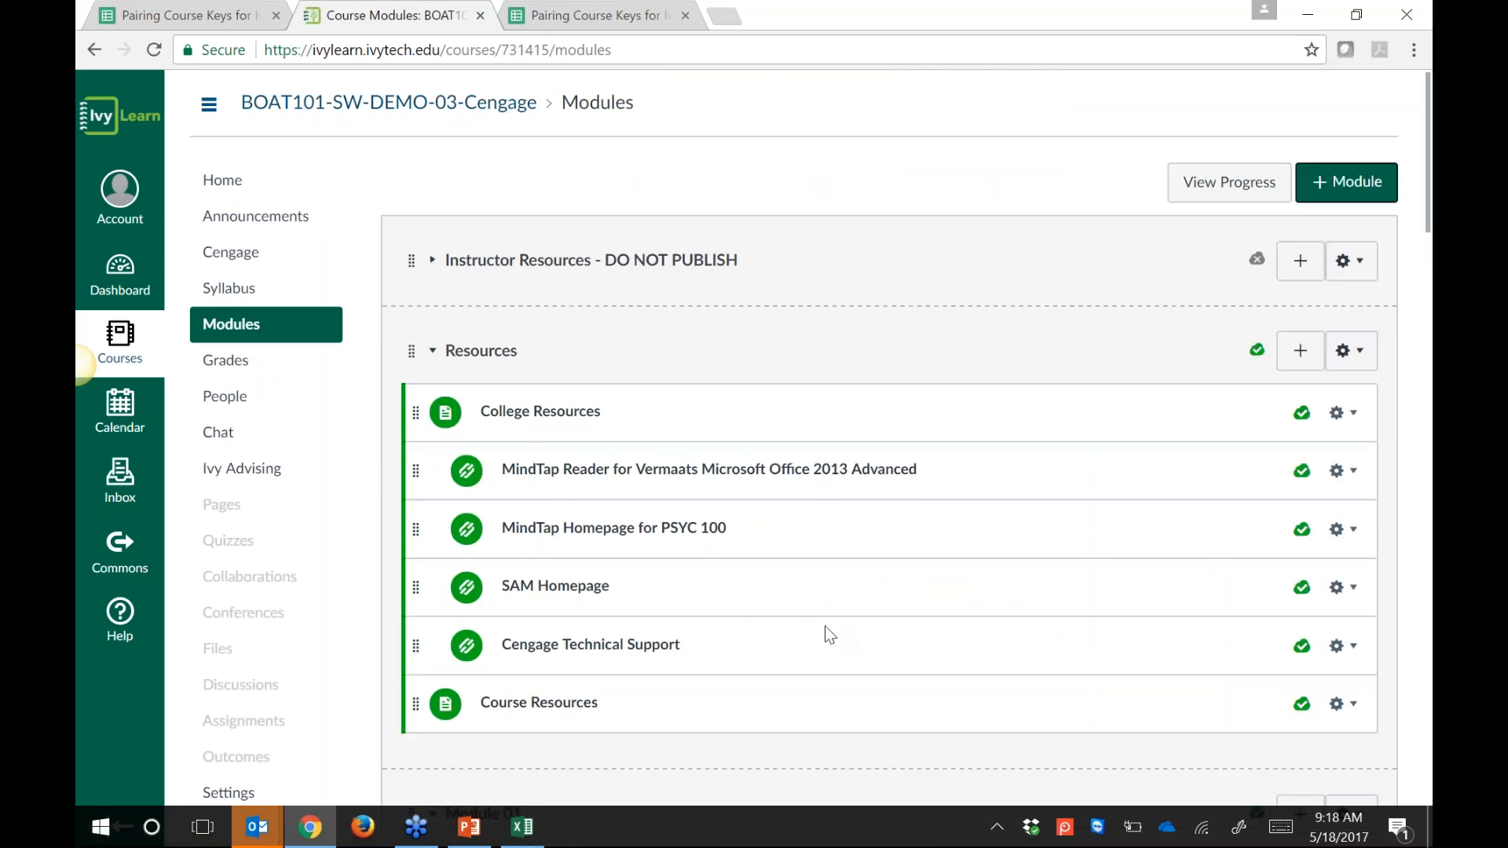
pyautogui.scroll(-6, 826, 581)
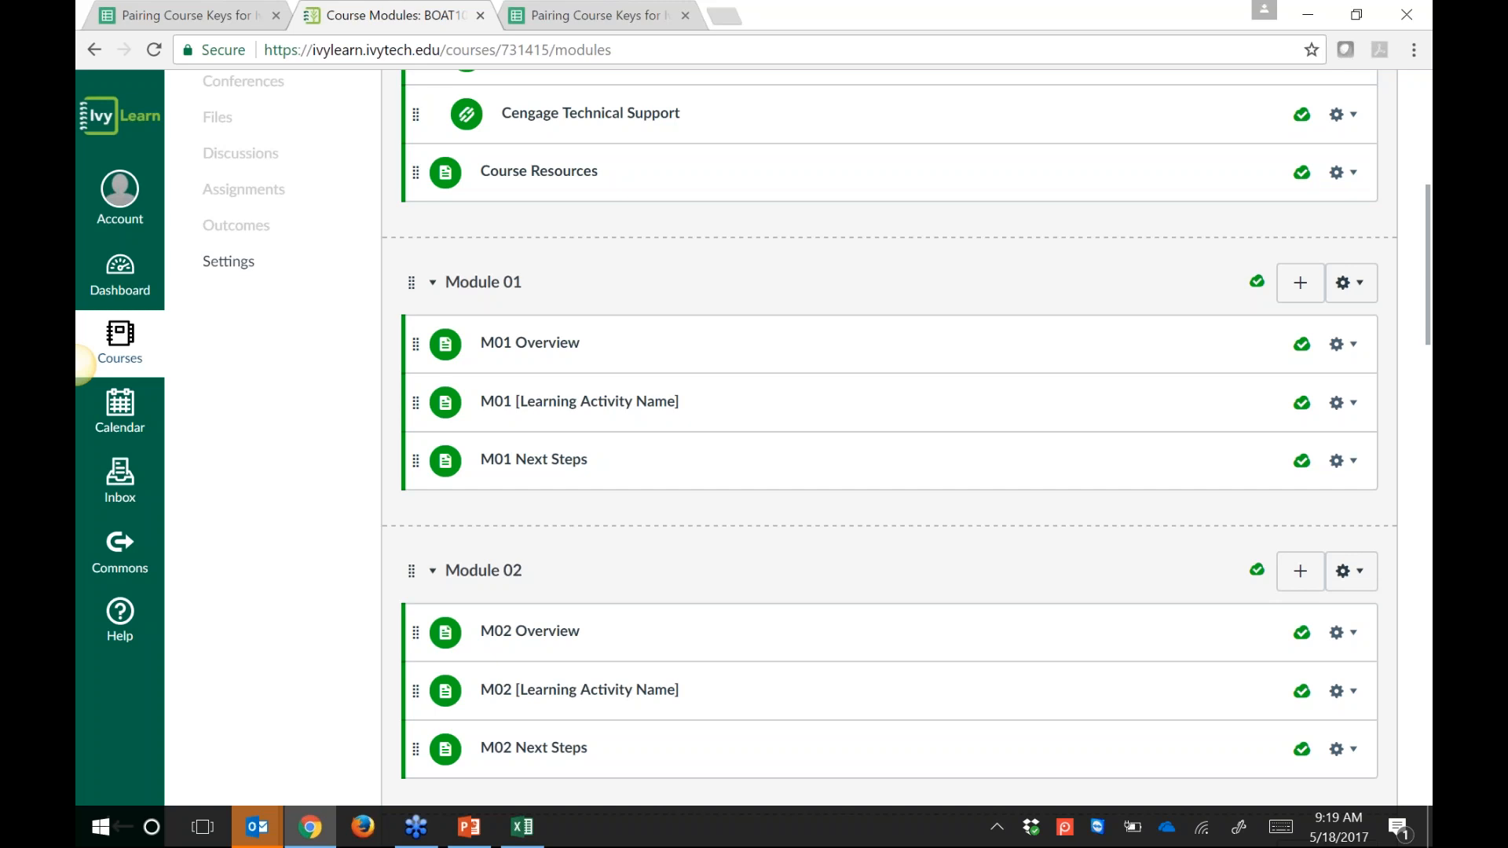
pyautogui.scroll(7, 953, 528)
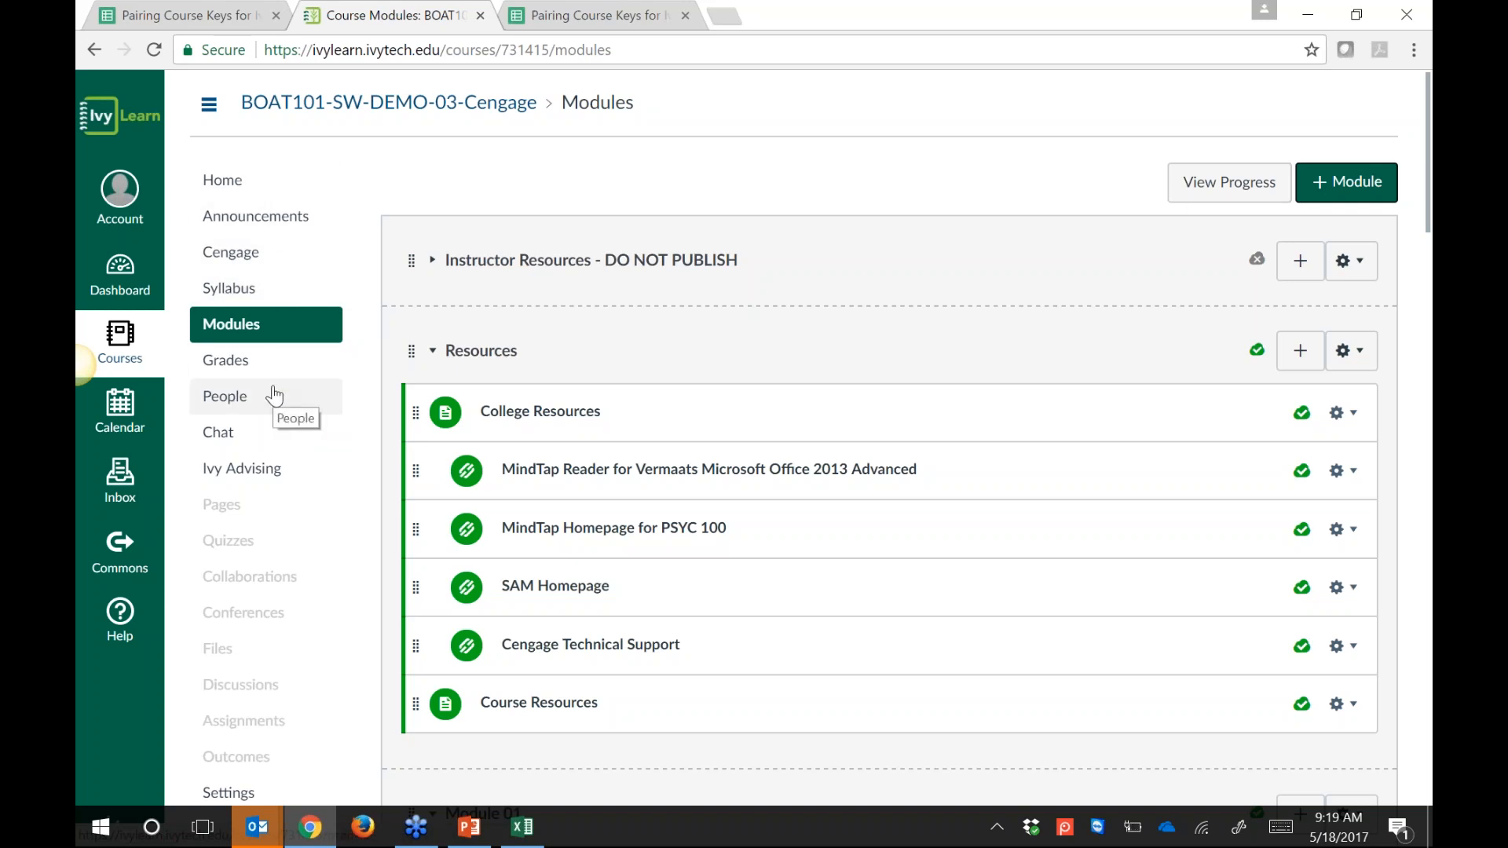
pyautogui.scroll(-1, 467, 390)
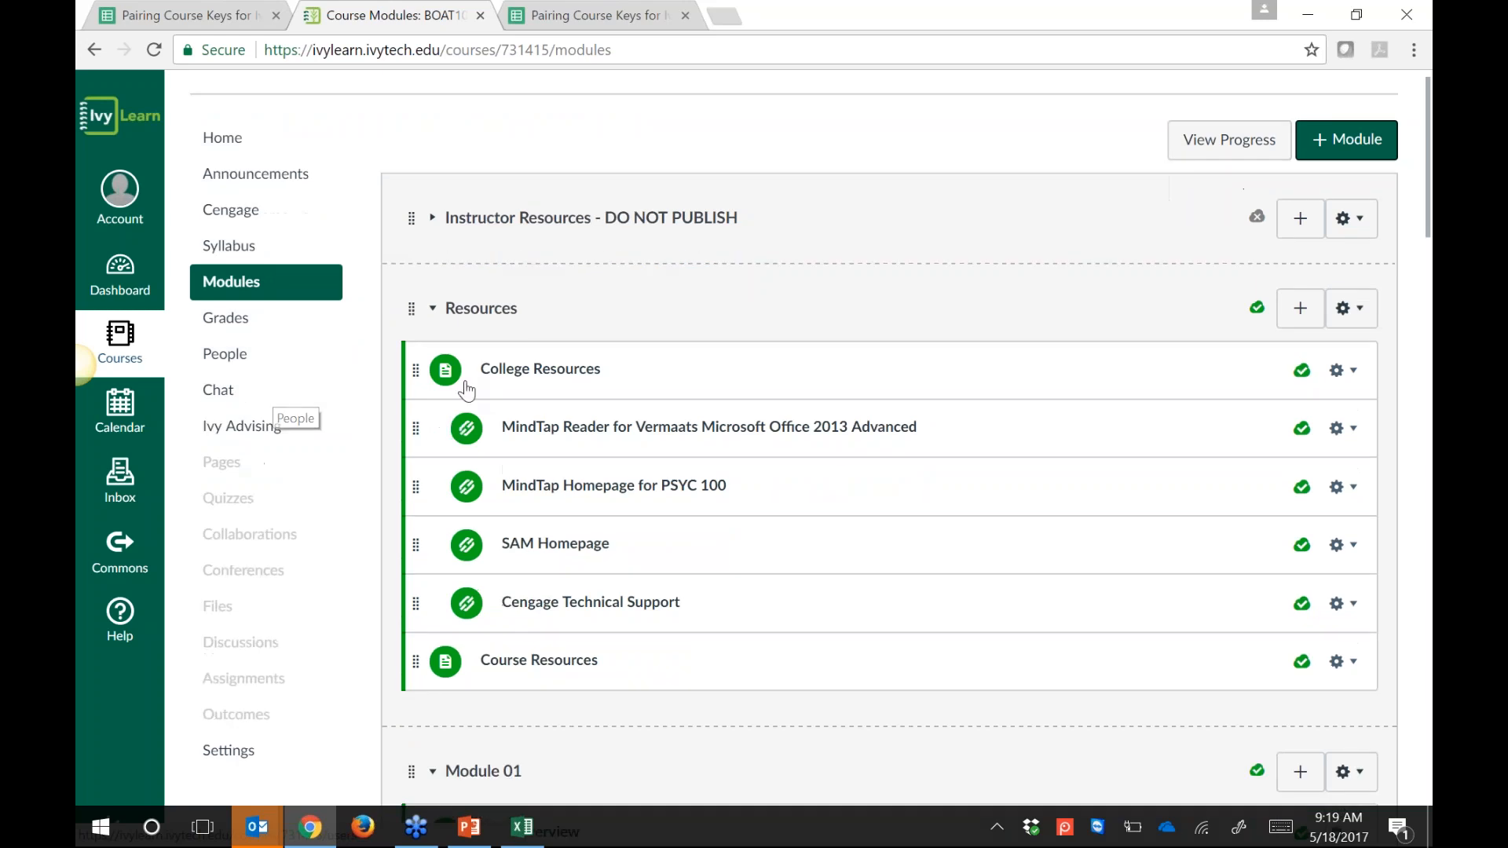
pyautogui.scroll(-3, 466, 390)
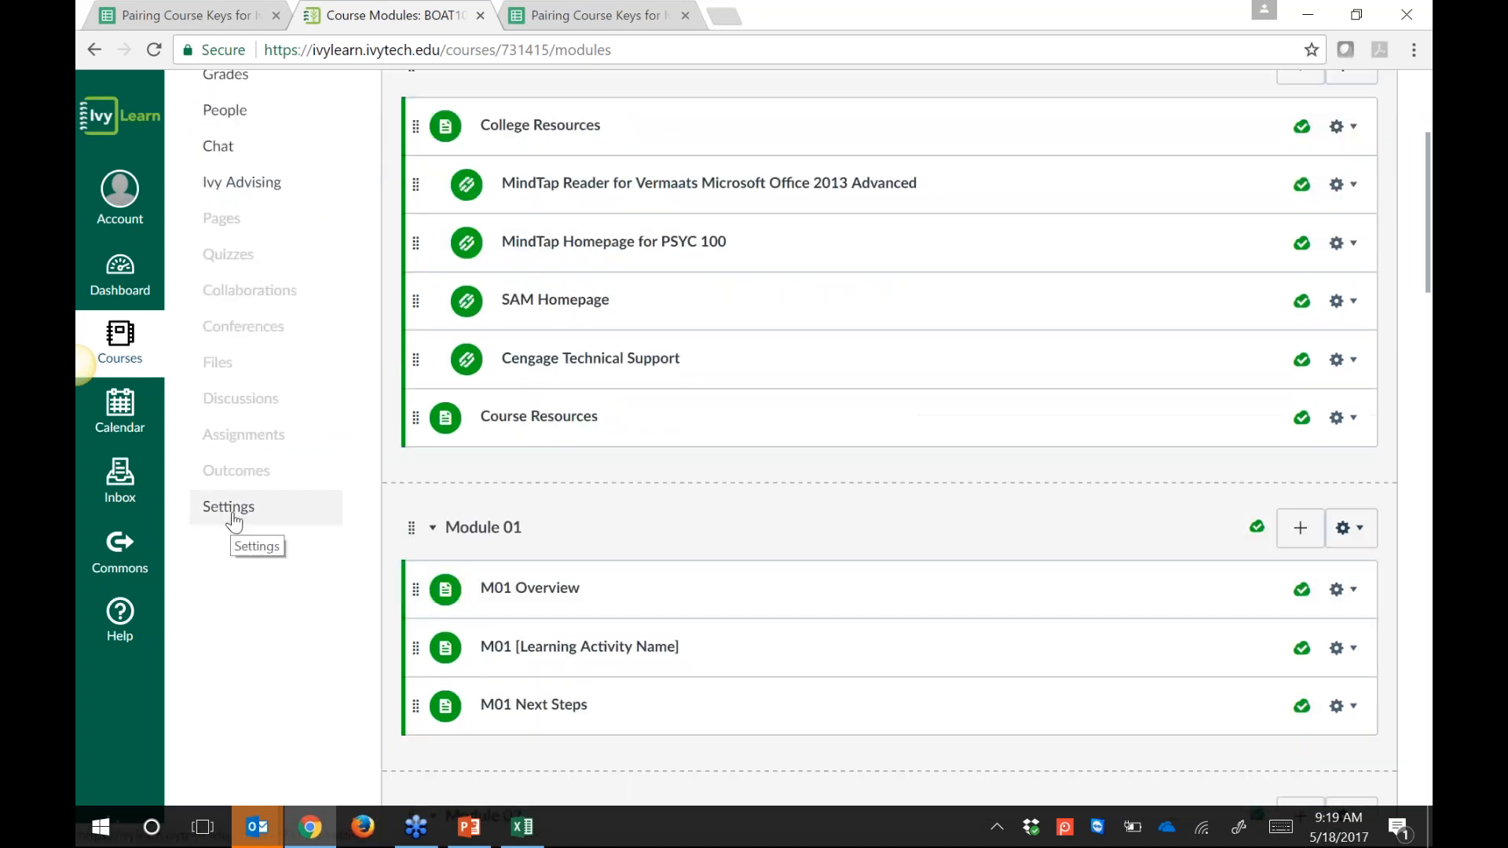
# Step: In the course Settings Navigation, move Cengage from the hidden items to just below Home and save
pyautogui.click(236, 508)
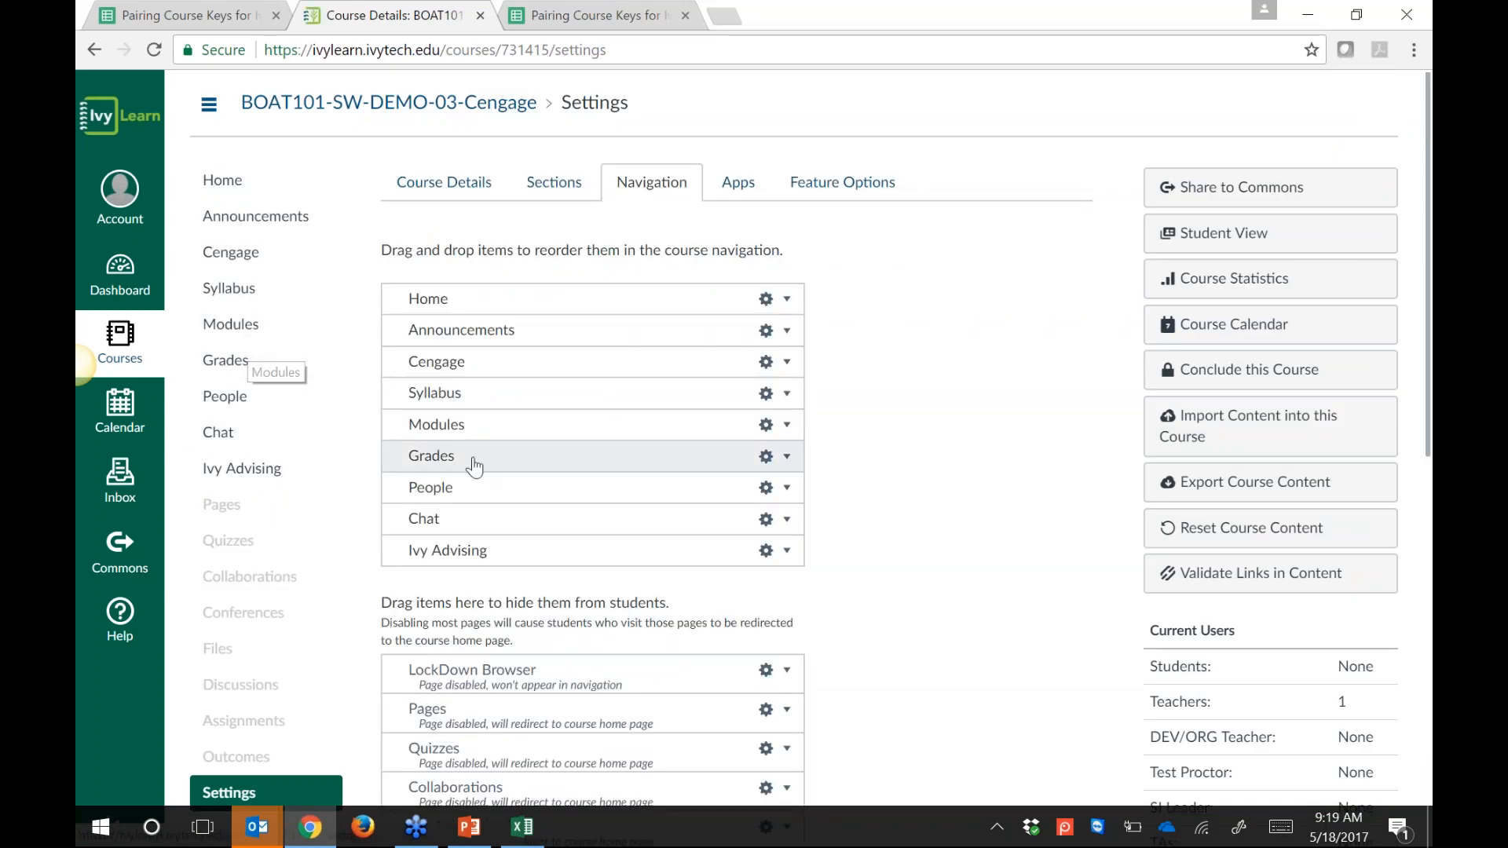
pyautogui.moveTo(388, 373); pyautogui.dragTo(444, 648)
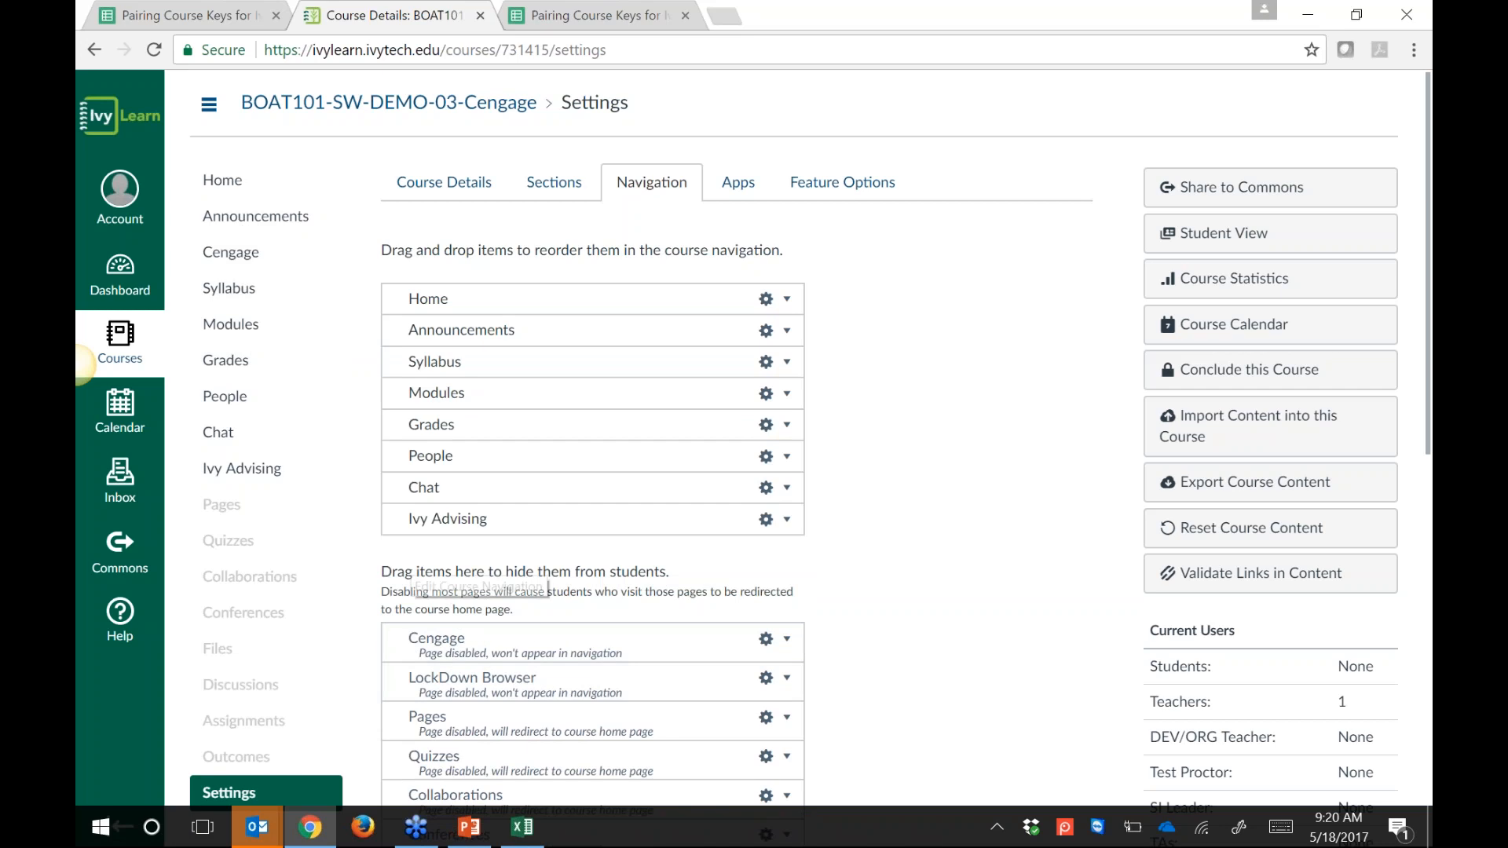
pyautogui.moveTo(381, 574); pyautogui.dragTo(654, 577)
pyautogui.click(662, 574)
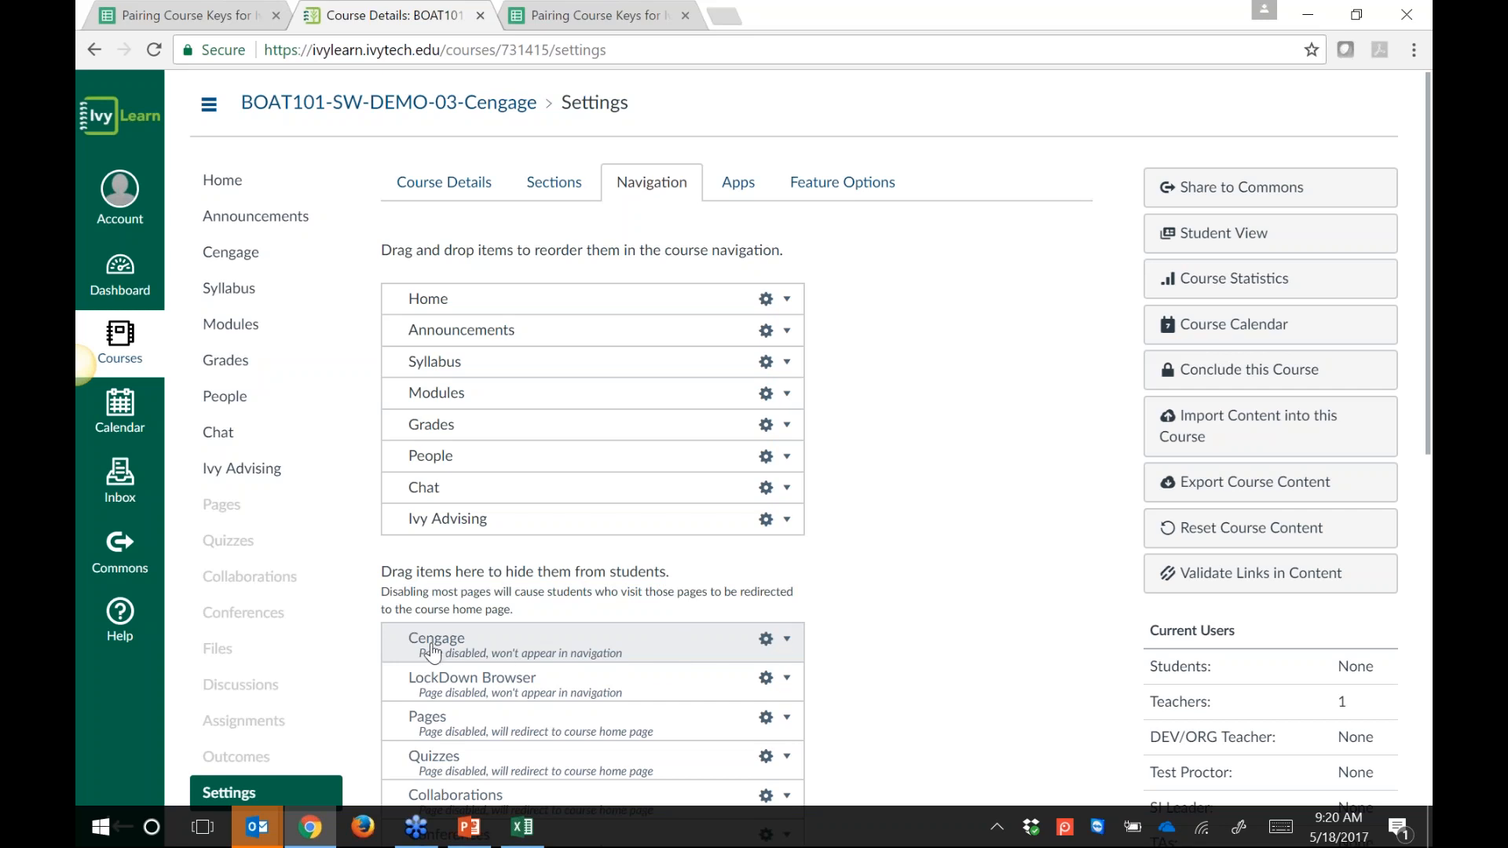
pyautogui.moveTo(431, 650); pyautogui.dragTo(479, 336)
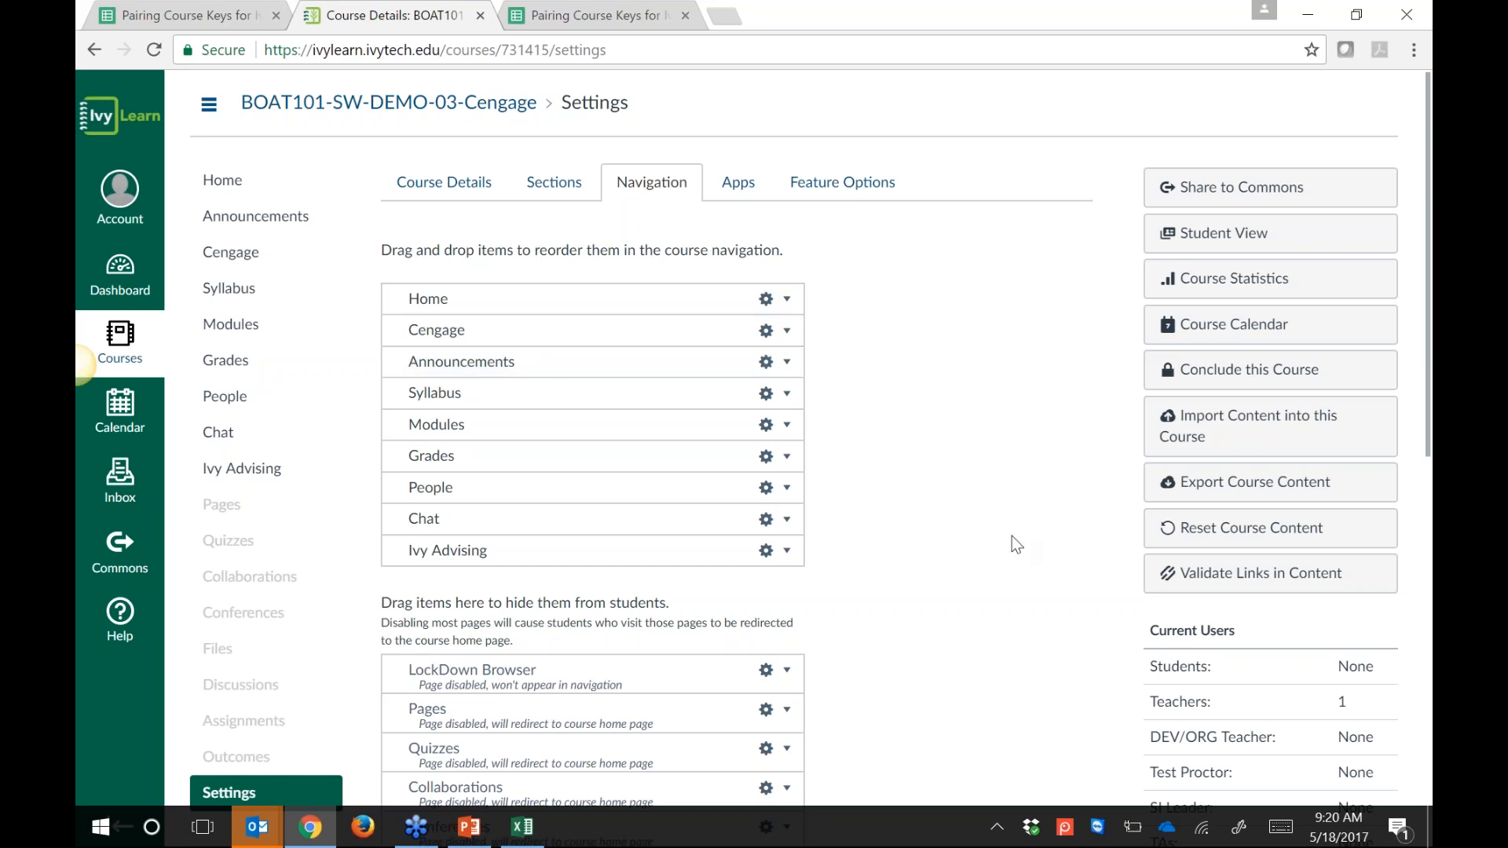
pyautogui.scroll(-1, 1012, 535)
pyautogui.scroll(-2, 1011, 524)
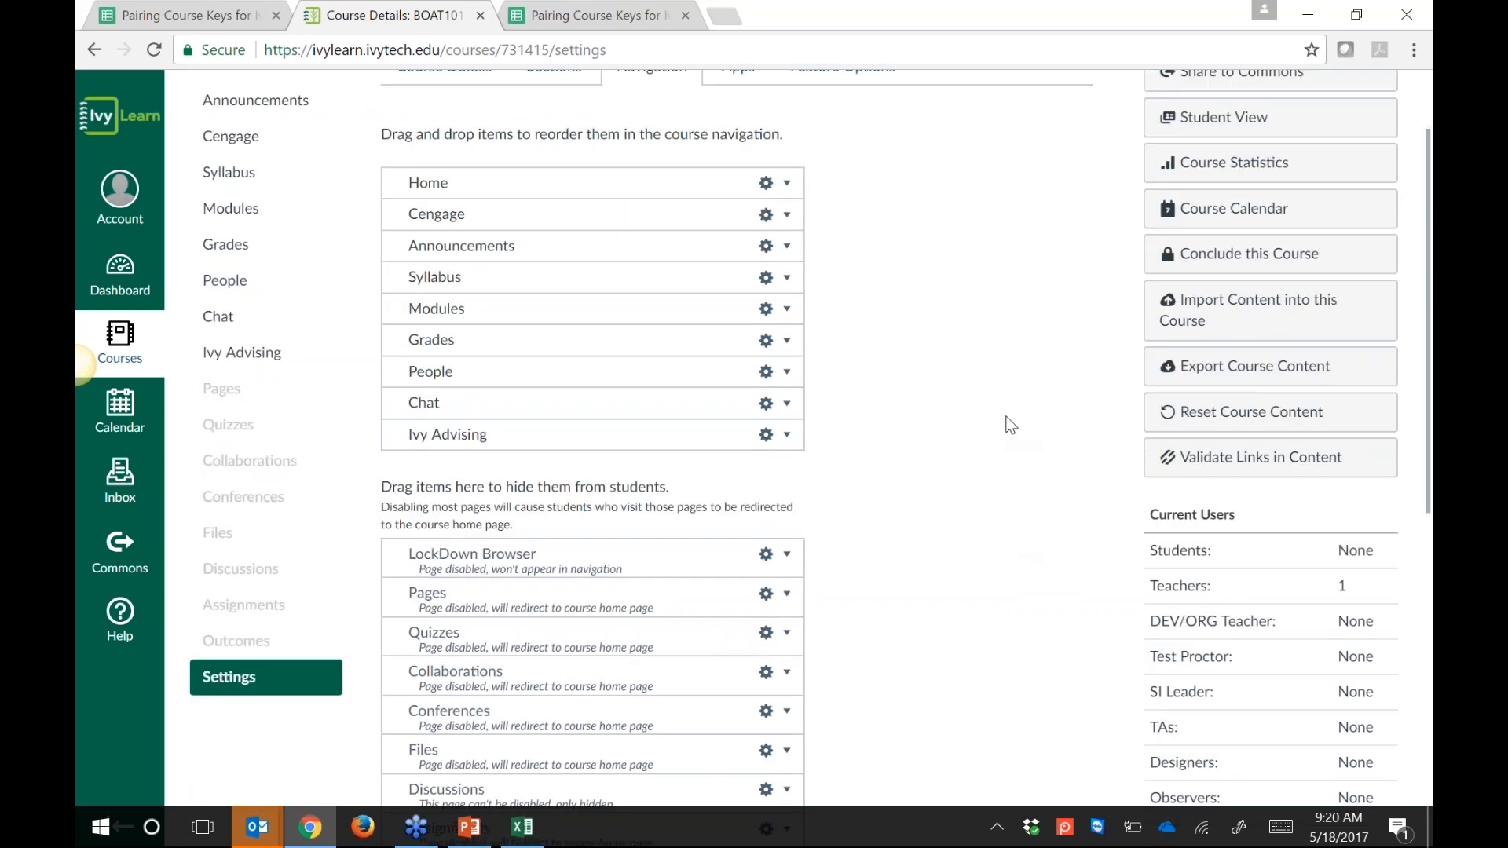
pyautogui.scroll(-10, 1010, 425)
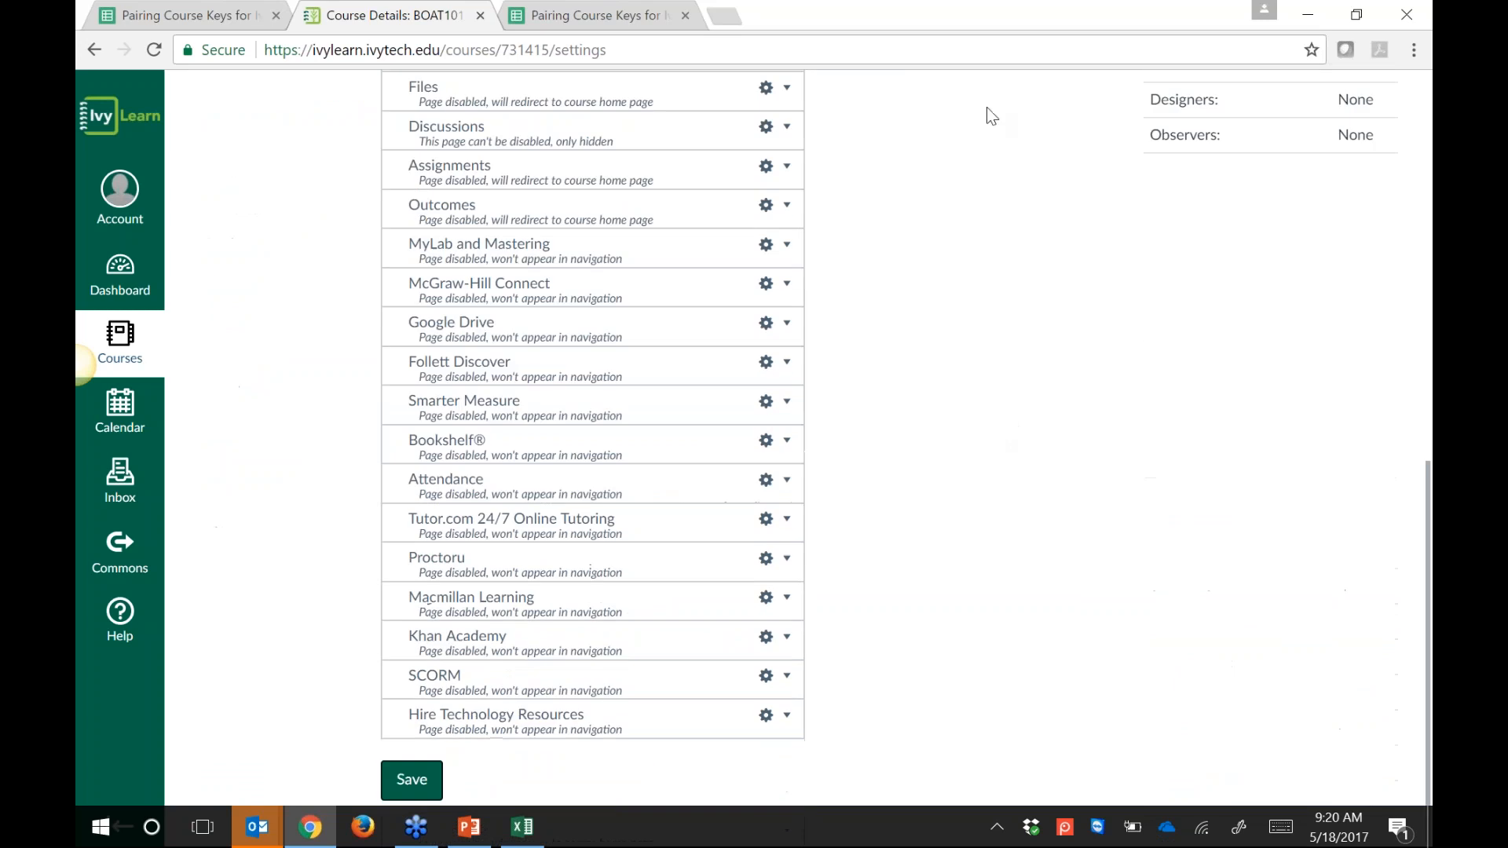
pyautogui.click(412, 779)
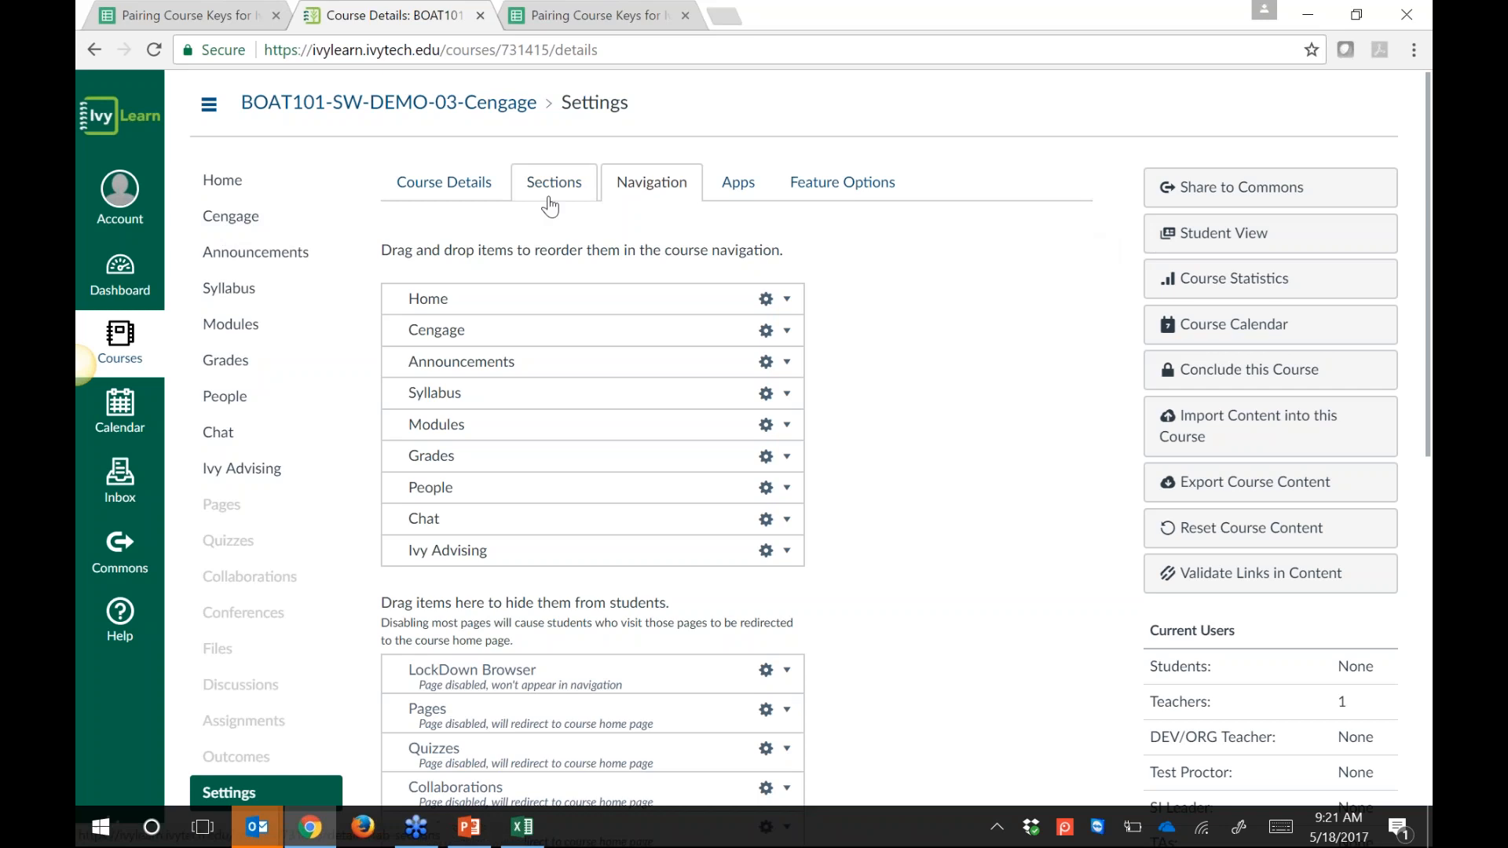
# Step: Open the Cengage content tool from the course menu and browse its content sources
pyautogui.click(248, 226)
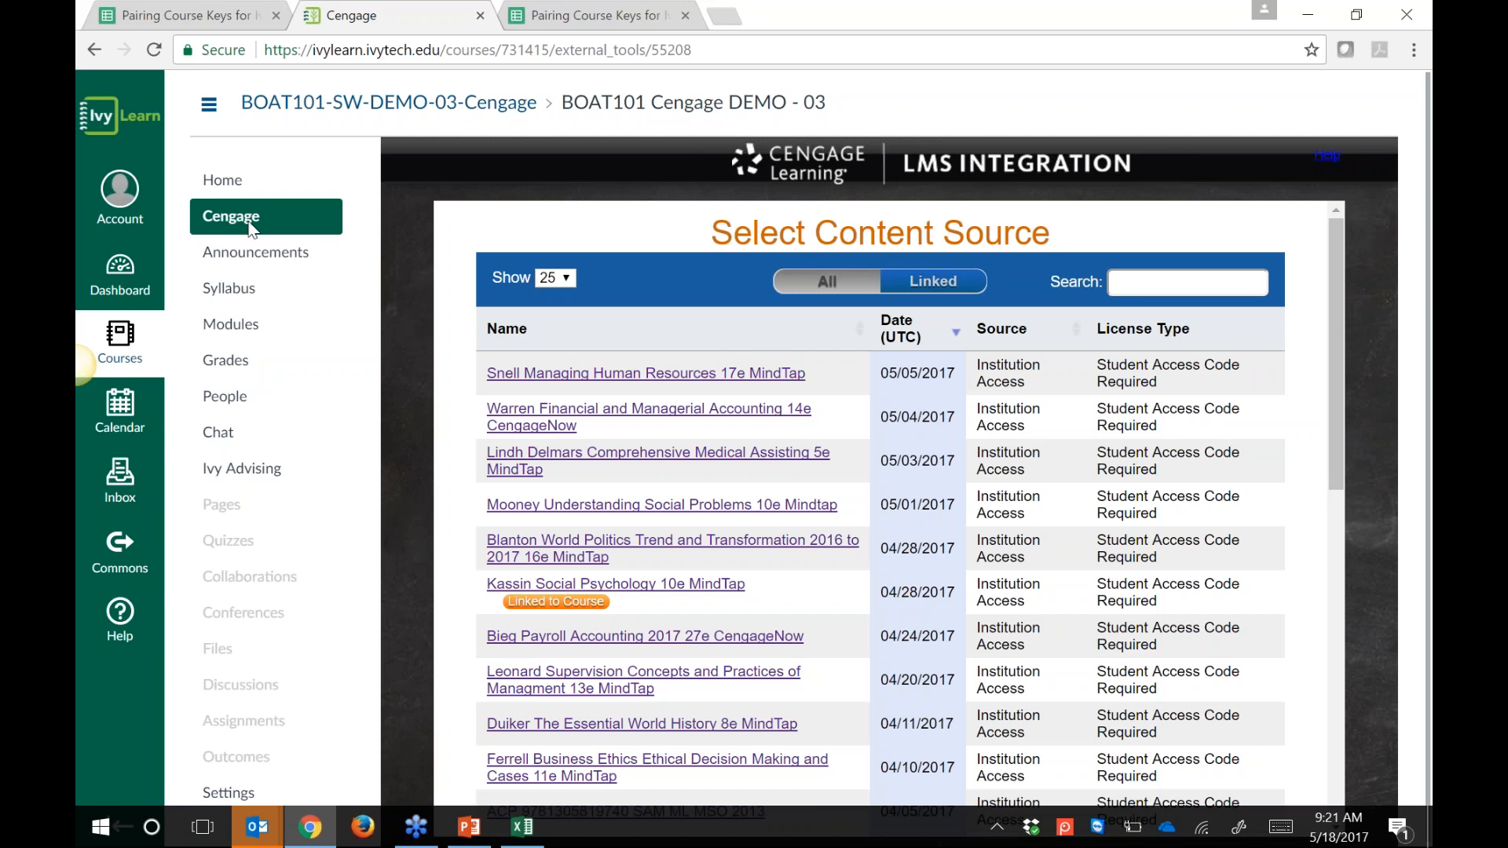
pyautogui.scroll(-1, 1040, 620)
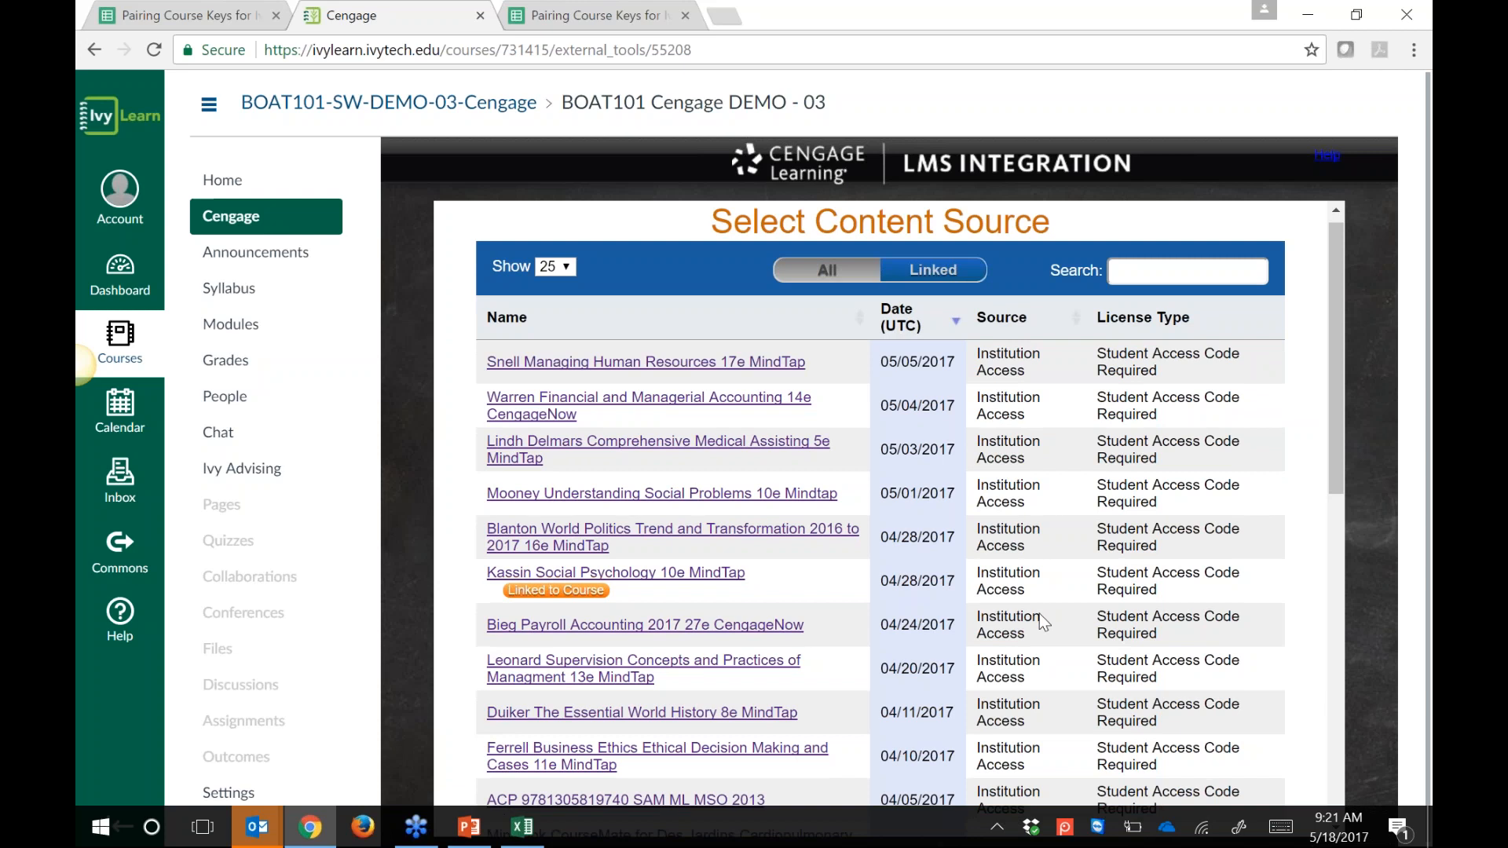
pyautogui.scroll(-4, 1038, 614)
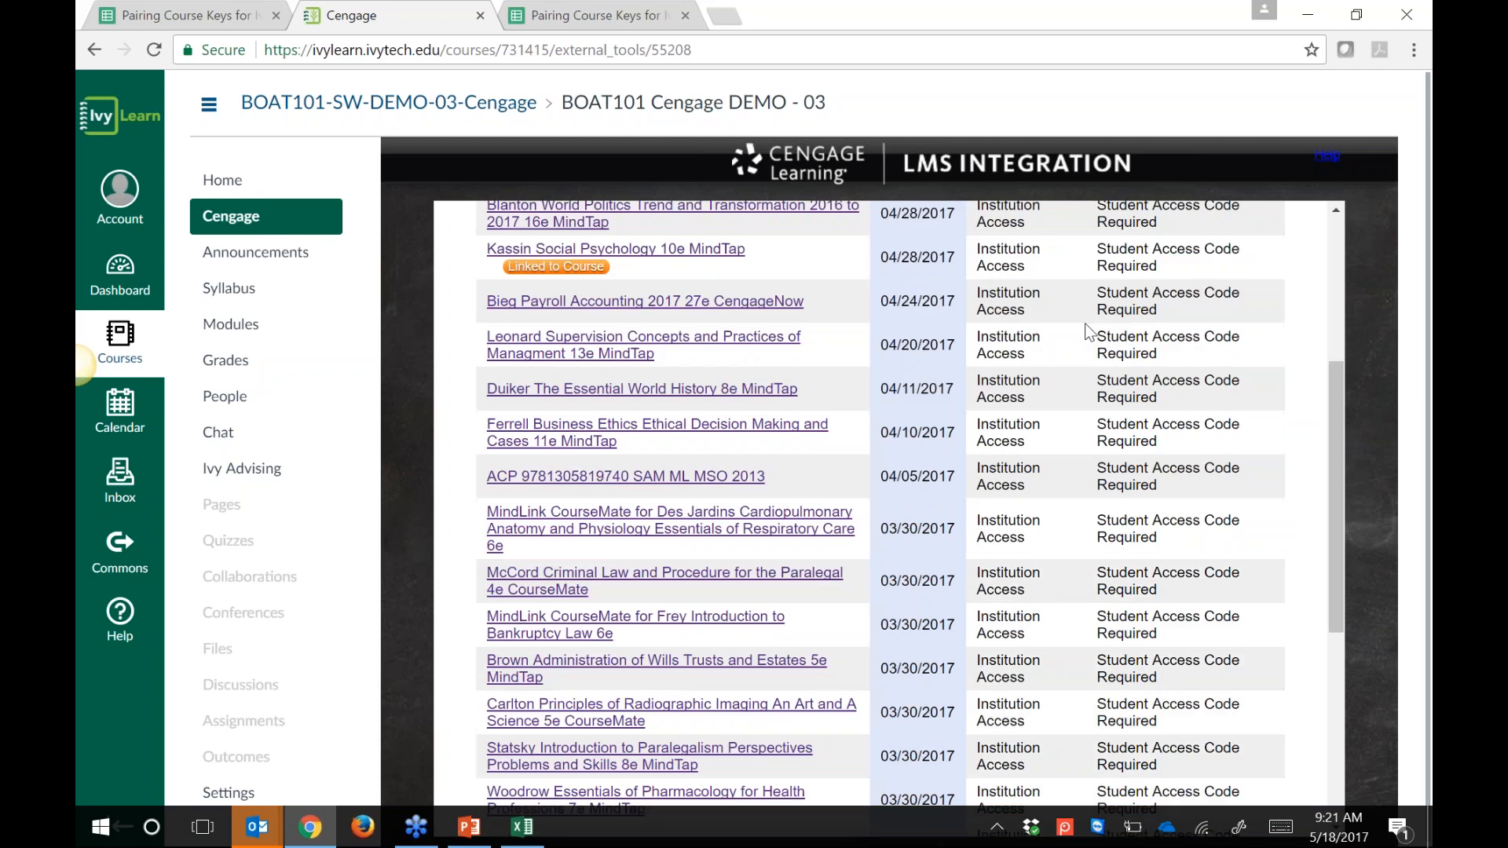
pyautogui.scroll(-4, 1089, 333)
pyautogui.scroll(-2, 1089, 348)
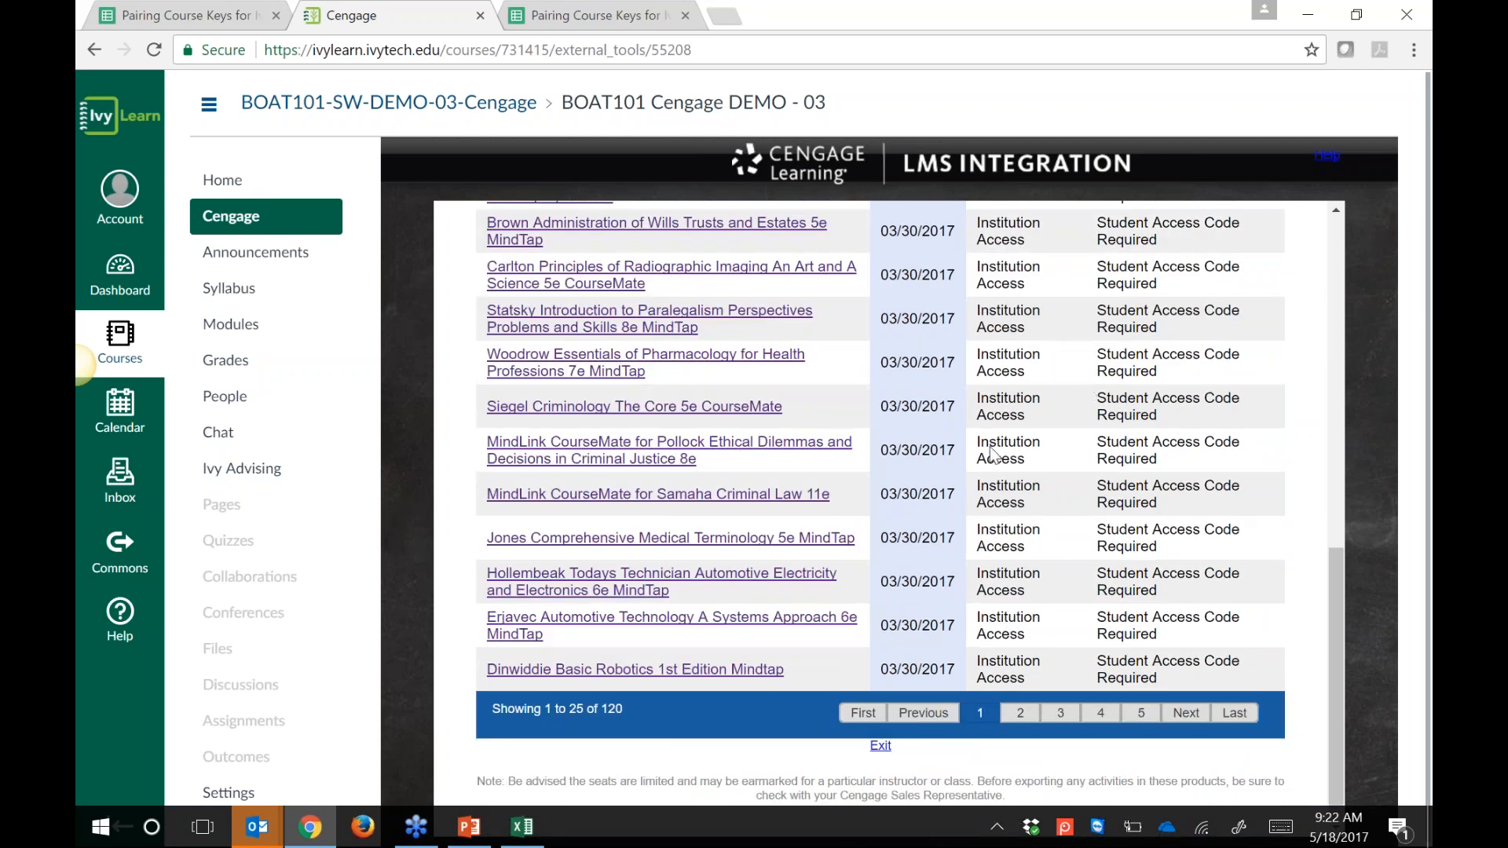
pyautogui.scroll(1, 992, 525)
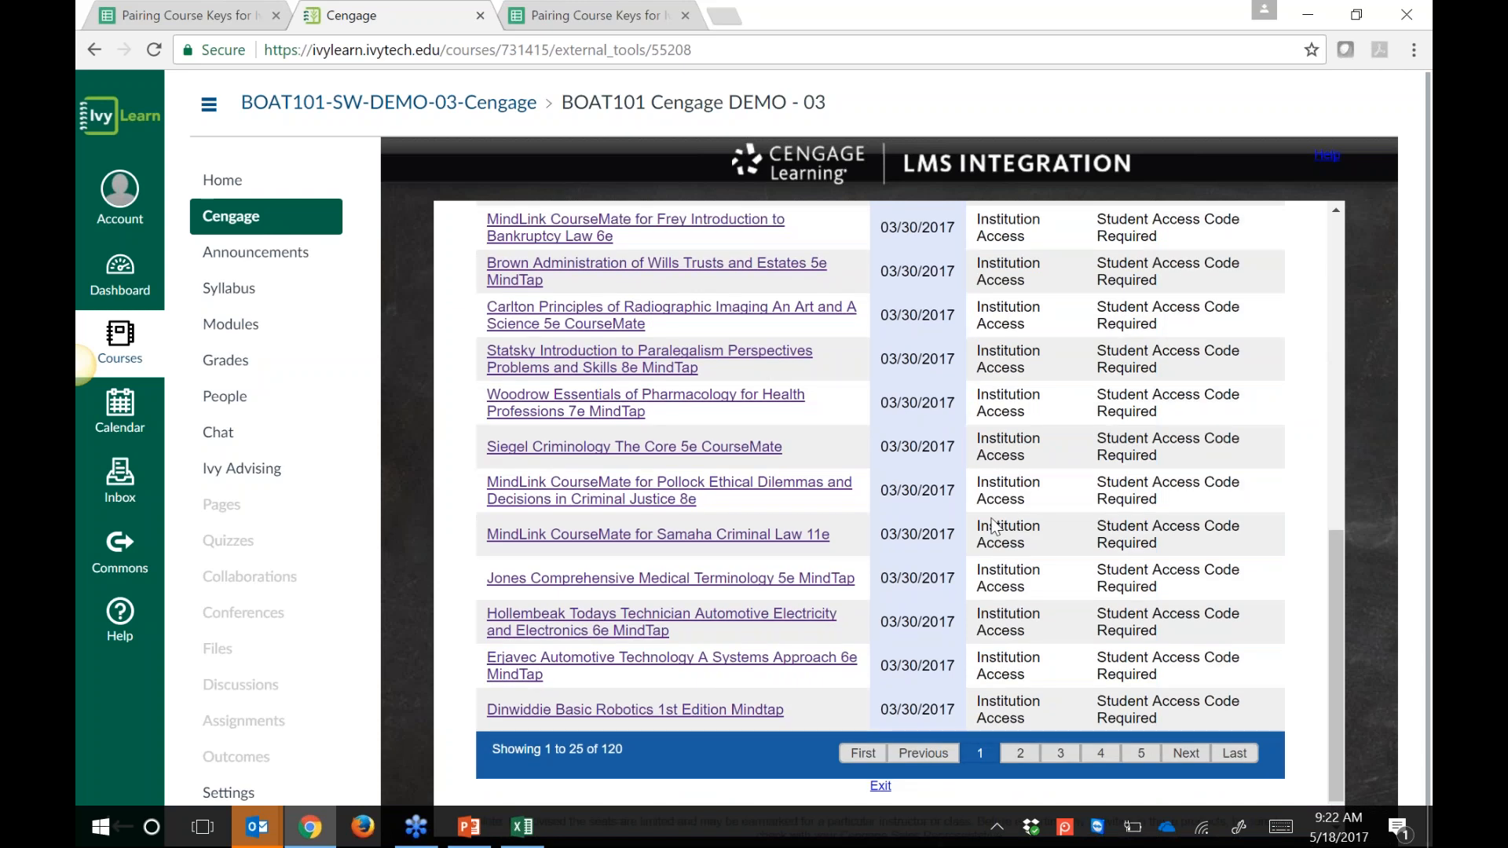
pyautogui.scroll(5, 993, 524)
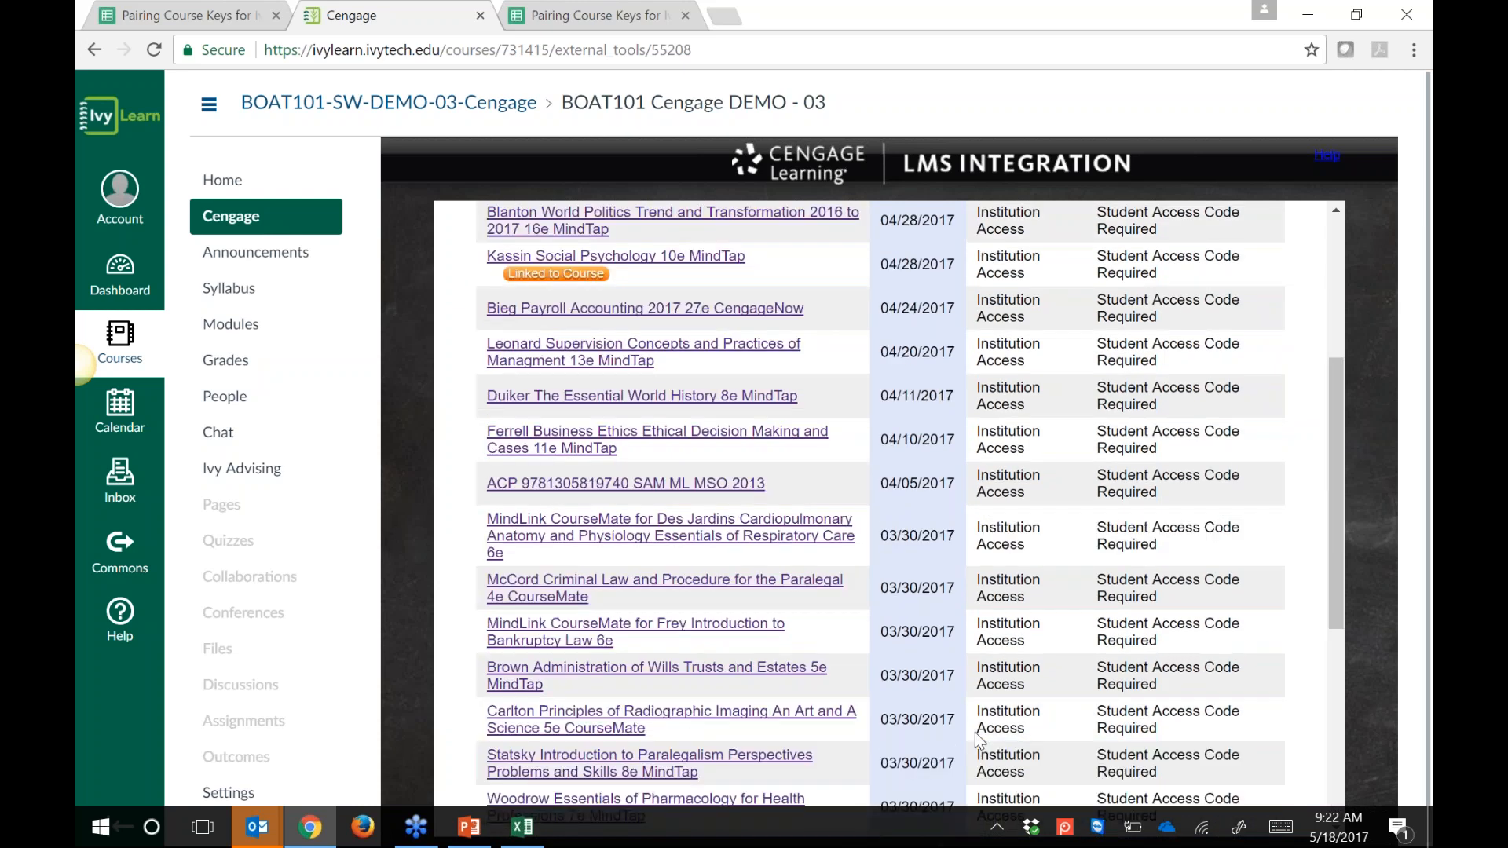
pyautogui.scroll(3, 974, 732)
pyautogui.scroll(1, 1086, 623)
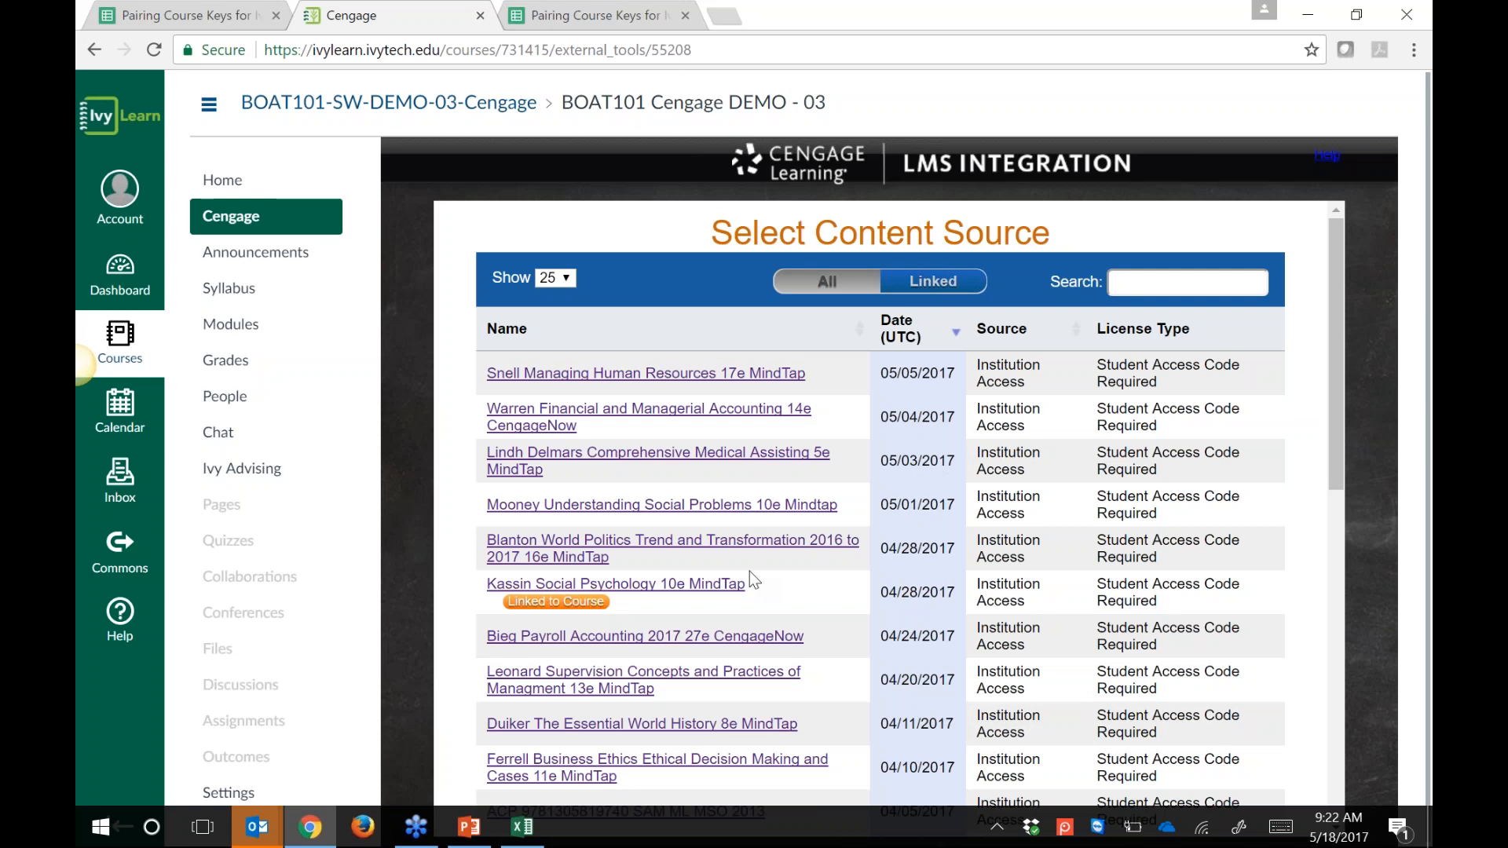
# Step: Search the sources for 'world history' and pick the Duiker Volume I To 1800 8e MindTap title
pyautogui.click(1123, 288)
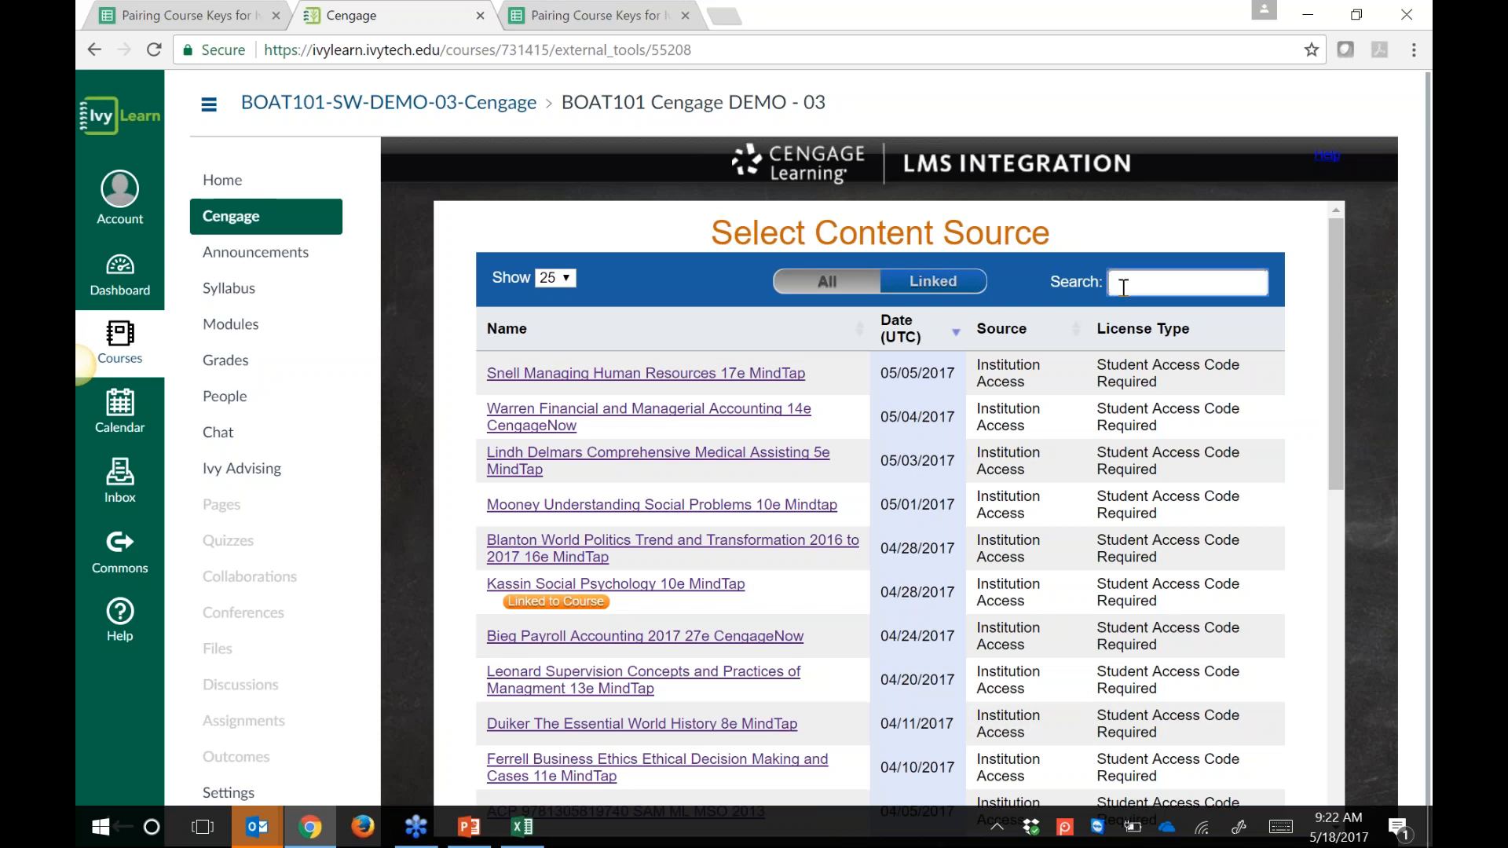
pyautogui.write('world history')
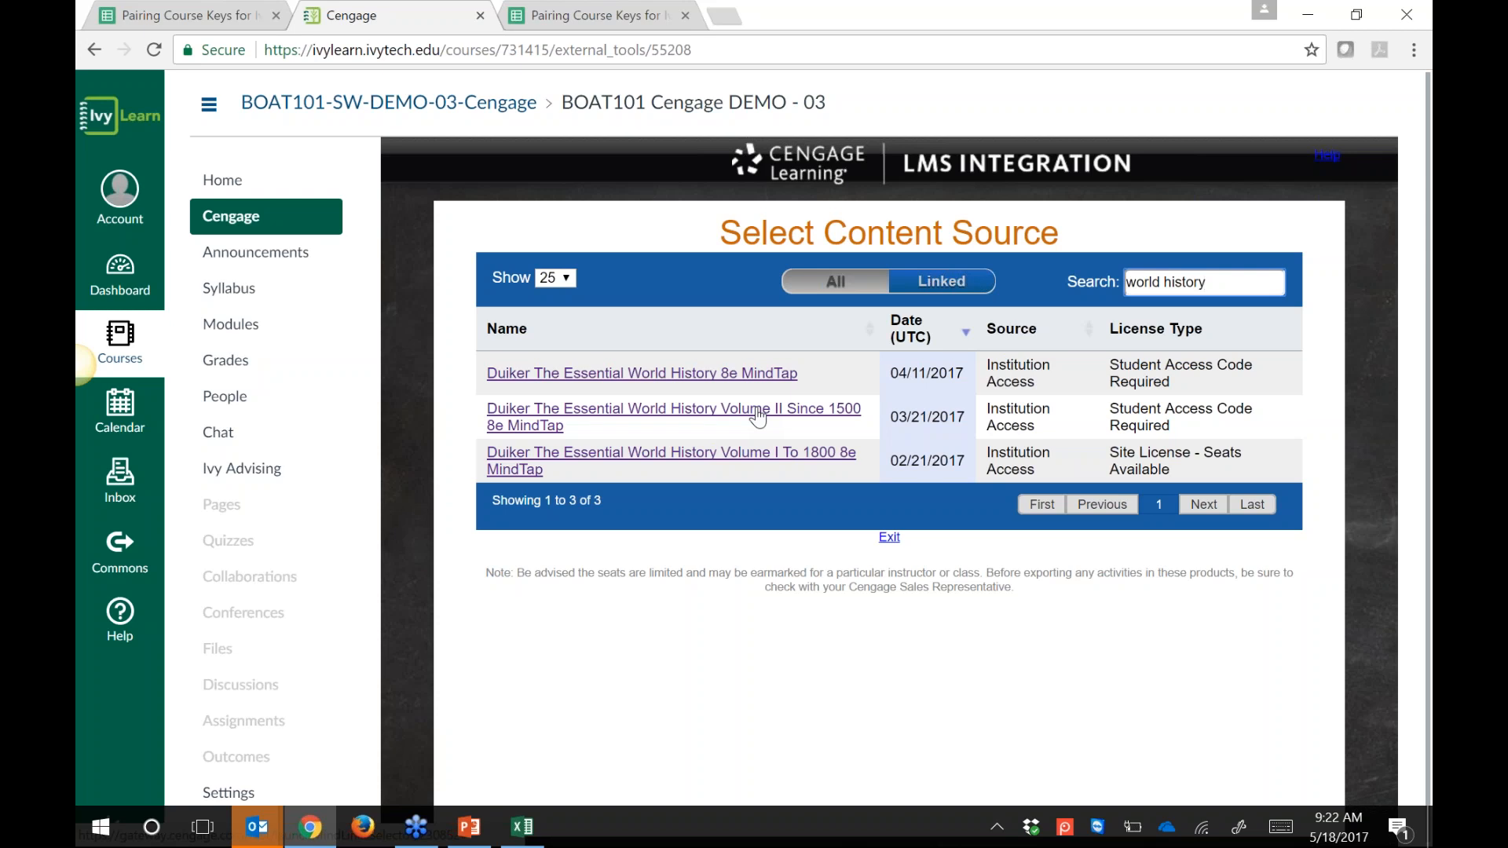
pyautogui.click(693, 459)
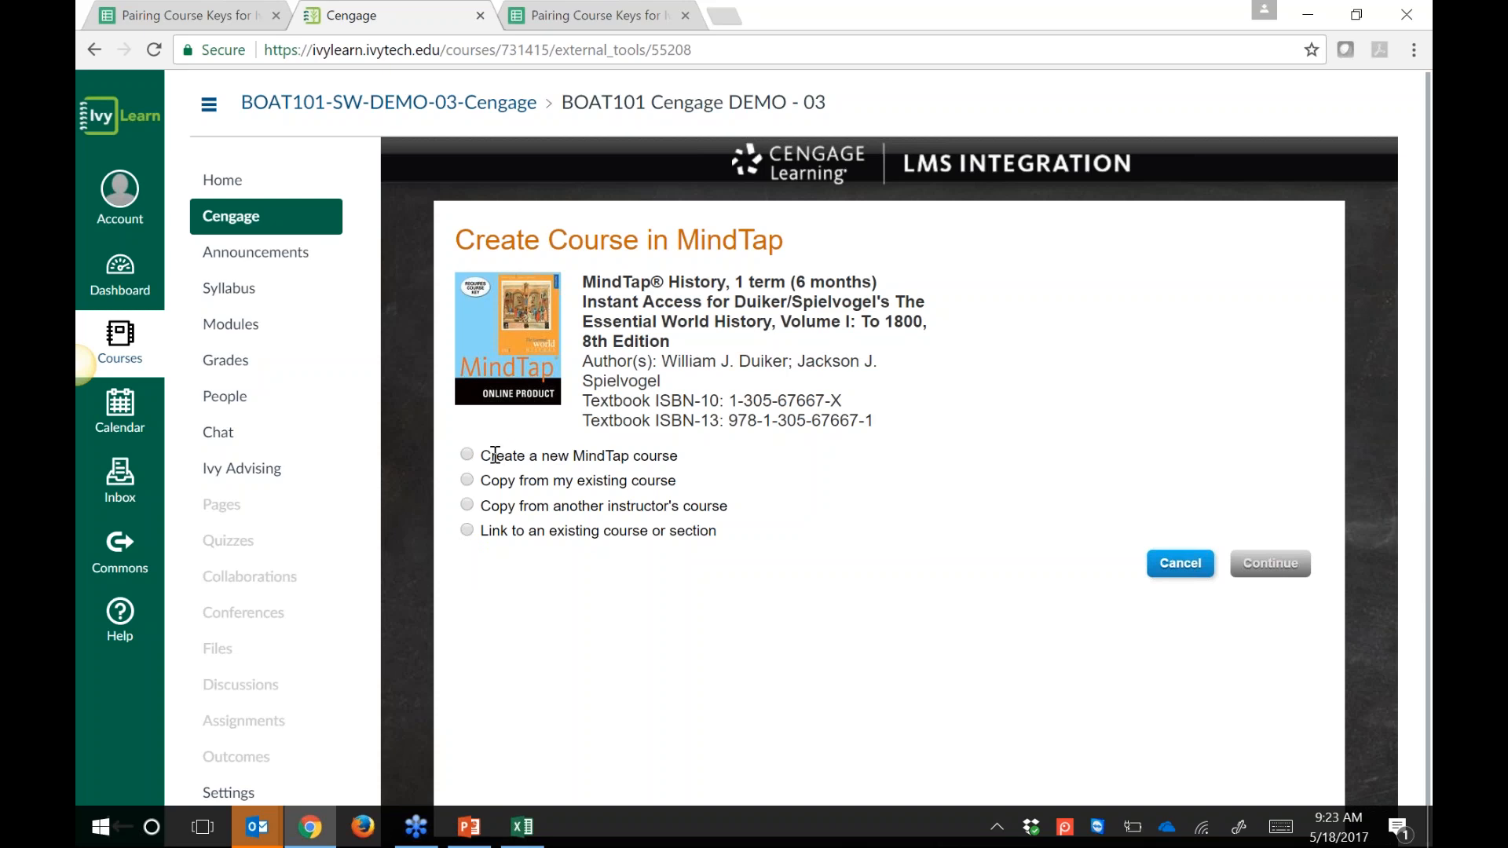
# Step: Review the copy-course options, then select 'Create a new MindTap course'
pyautogui.moveTo(492, 456); pyautogui.dragTo(680, 456)
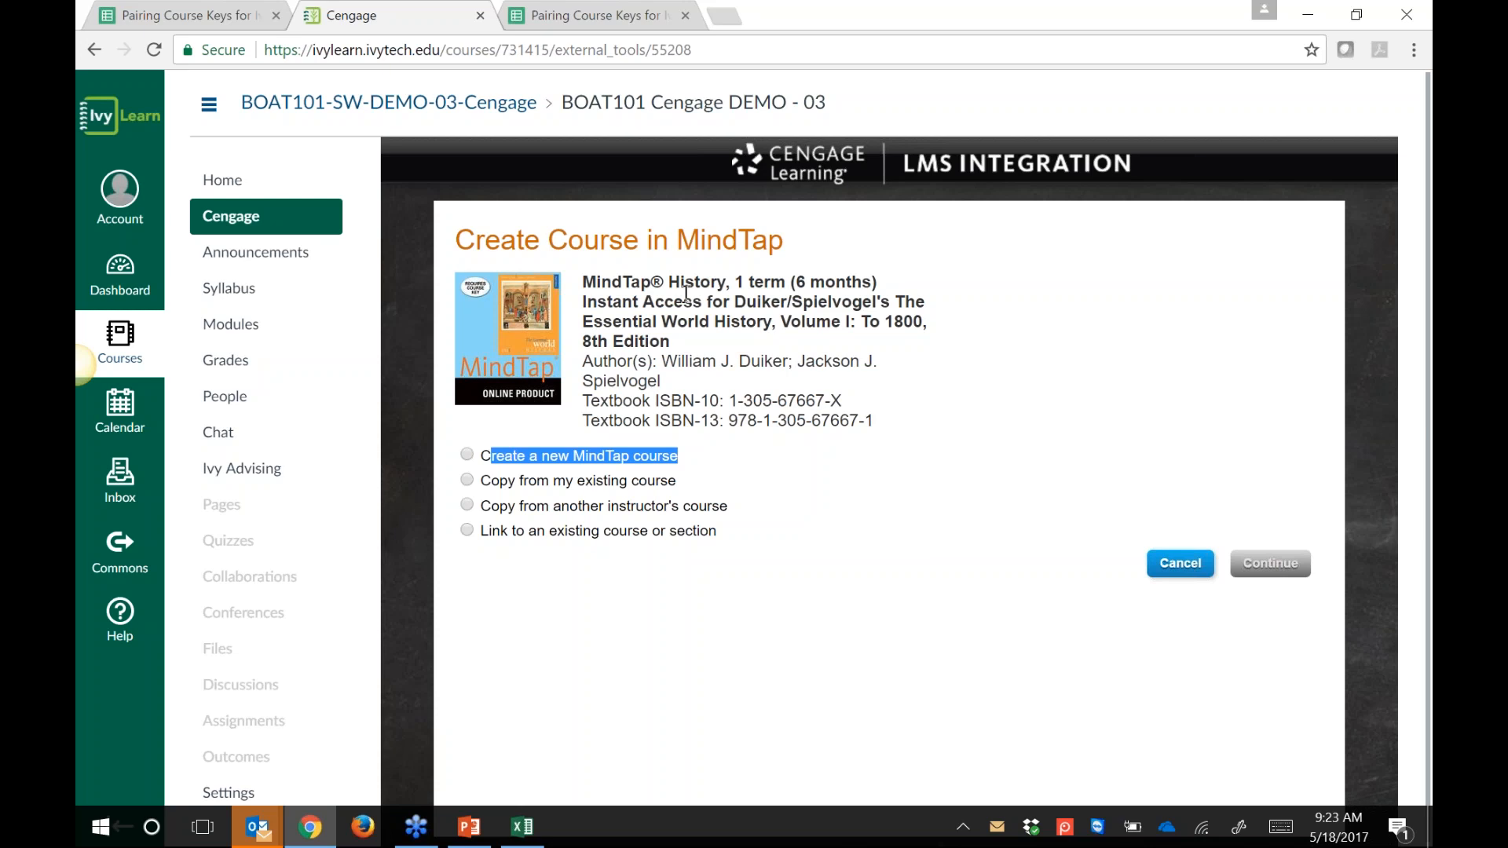
pyautogui.click(468, 480)
pyautogui.moveTo(488, 482); pyautogui.dragTo(679, 485)
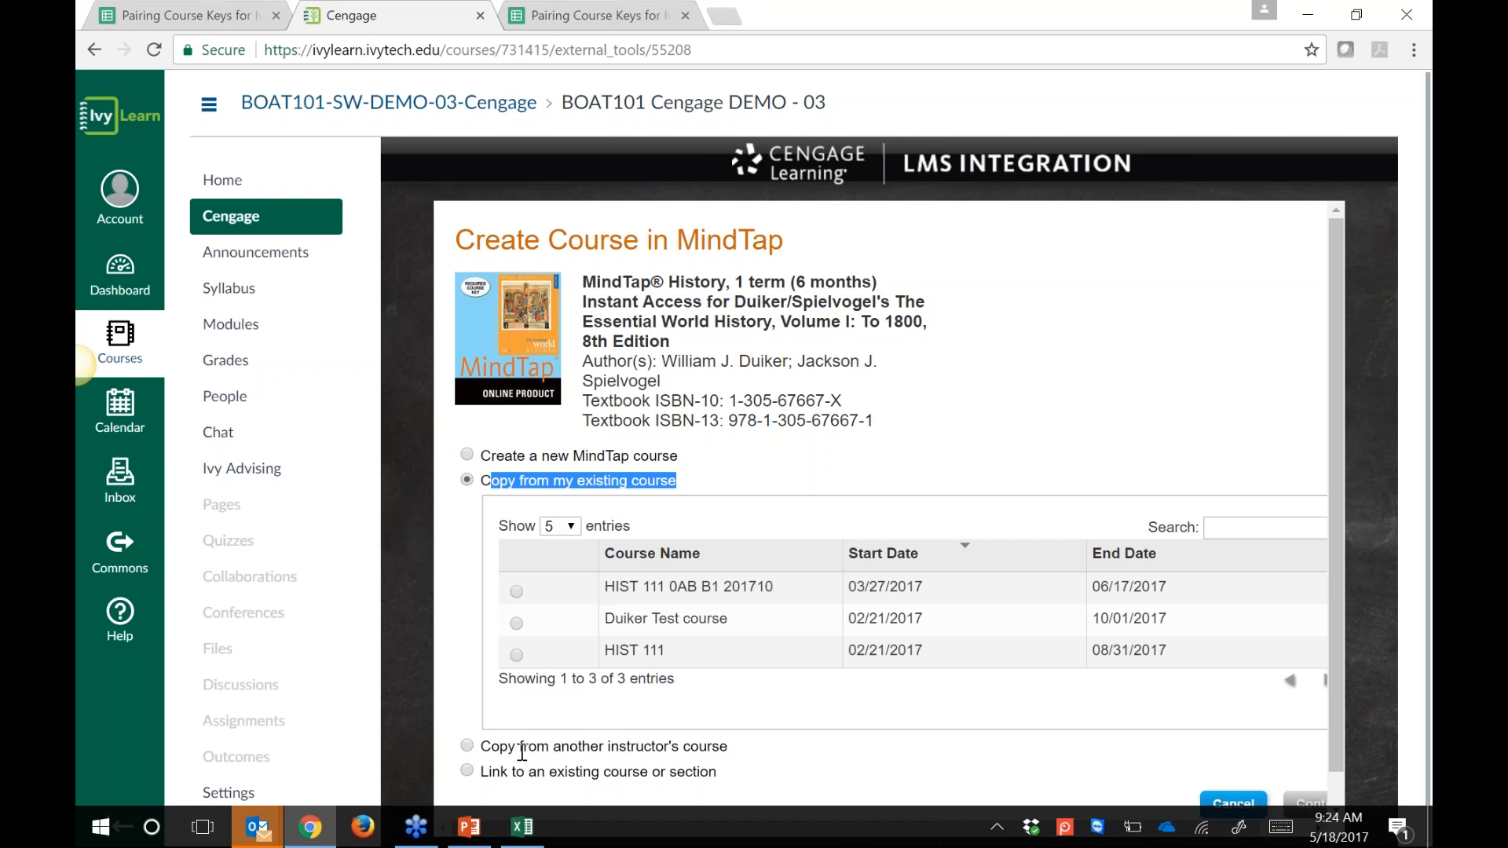
pyautogui.moveTo(521, 748); pyautogui.dragTo(714, 742)
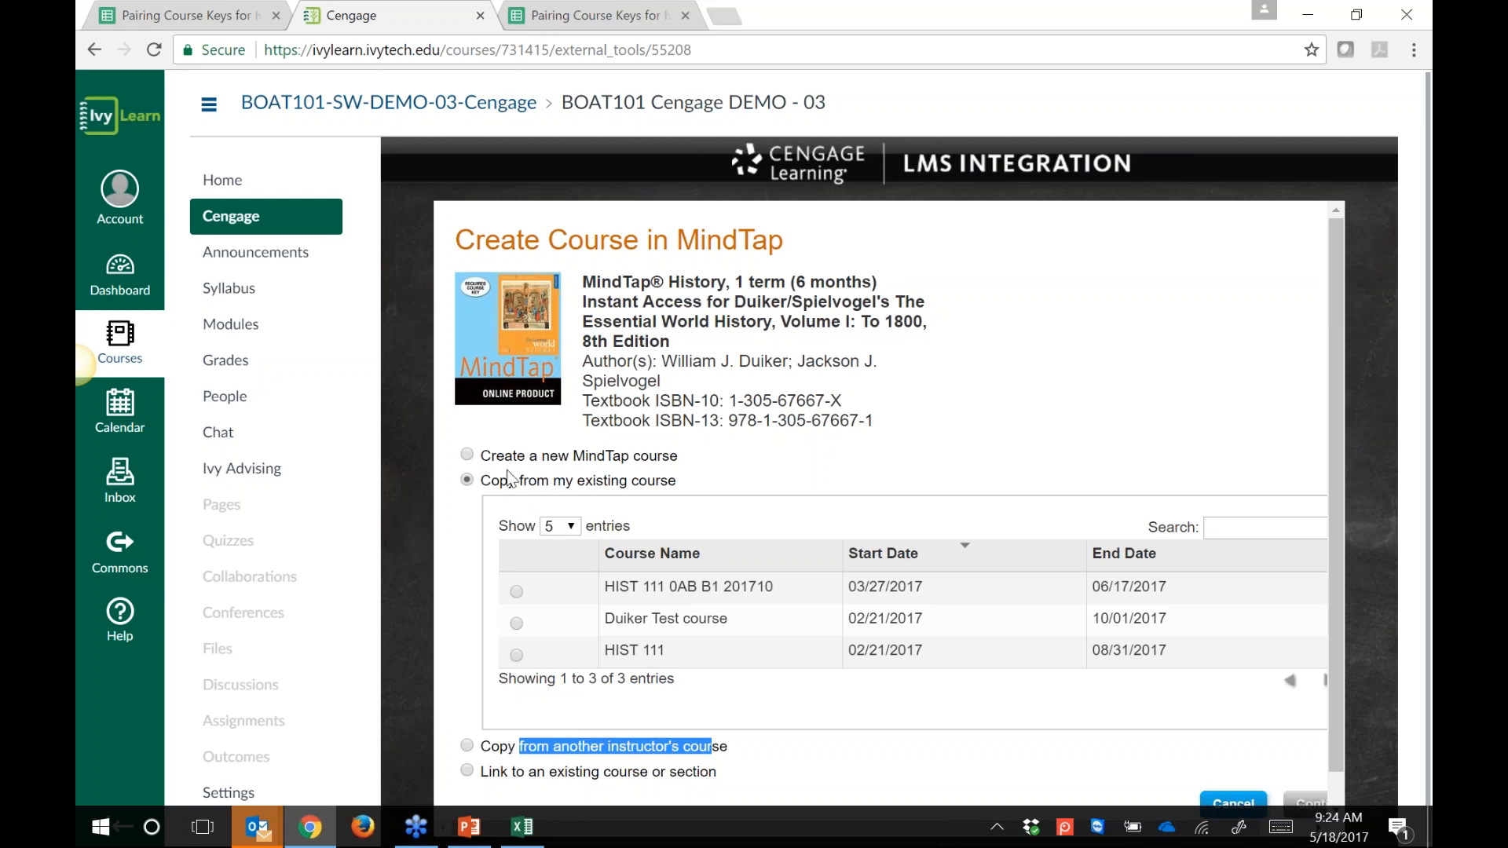
pyautogui.click(466, 455)
pyautogui.moveTo(490, 456); pyautogui.dragTo(752, 487)
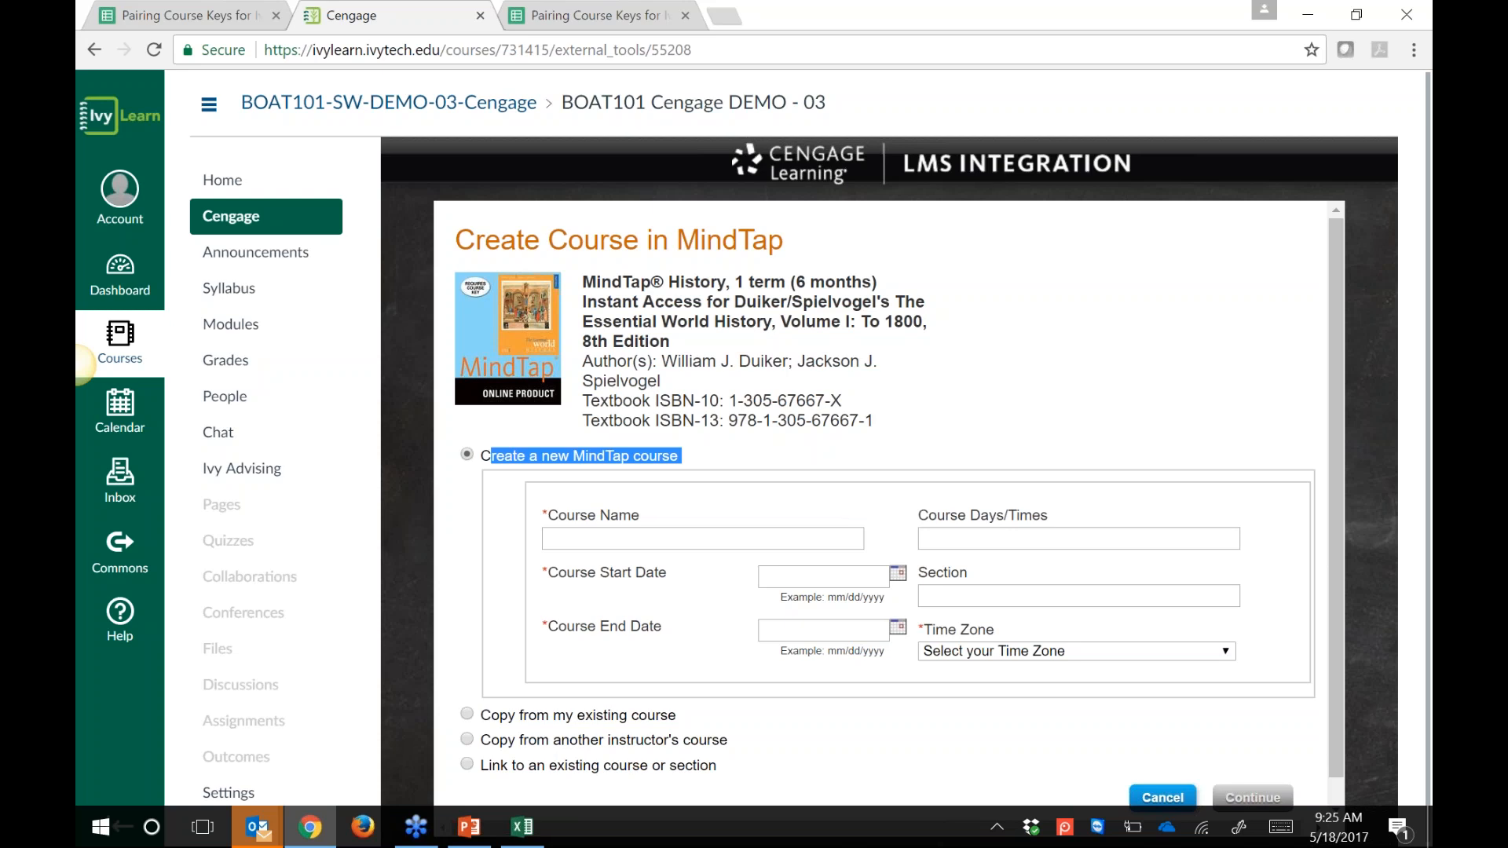
# Step: Enter 'History 101 Summer 17' as the new MindTap course name
pyautogui.click(706, 533)
pyautogui.write('HI')
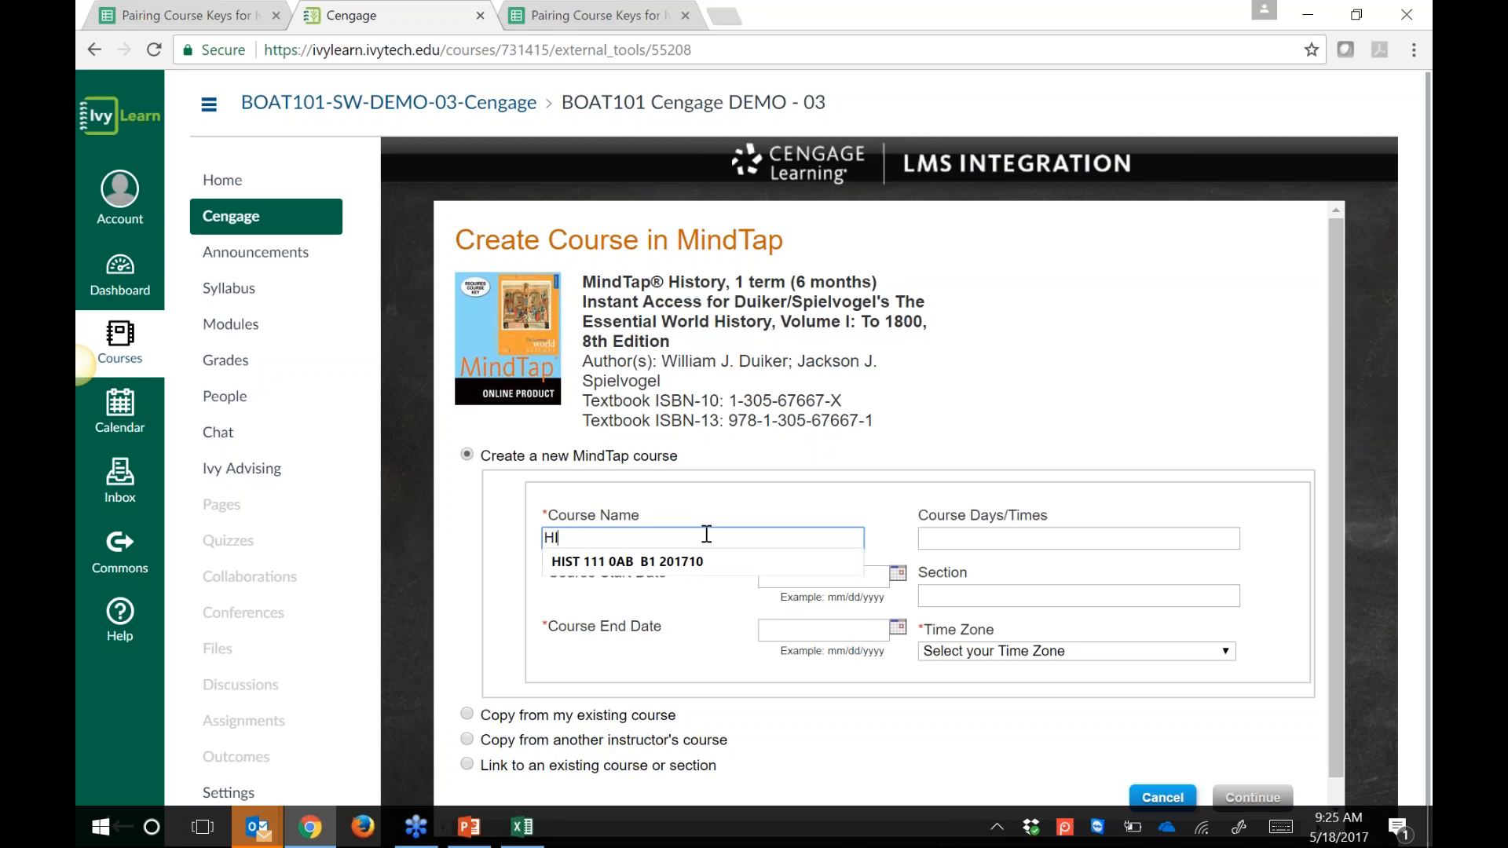
pyautogui.write('IS')
pyautogui.press('BackSpace')
pyautogui.press('BackSpace')
pyautogui.write('ST')
pyautogui.press('BackSpace')
pyautogui.press('BackSpace')
pyautogui.press('BackSpace')
pyautogui.write('istory')
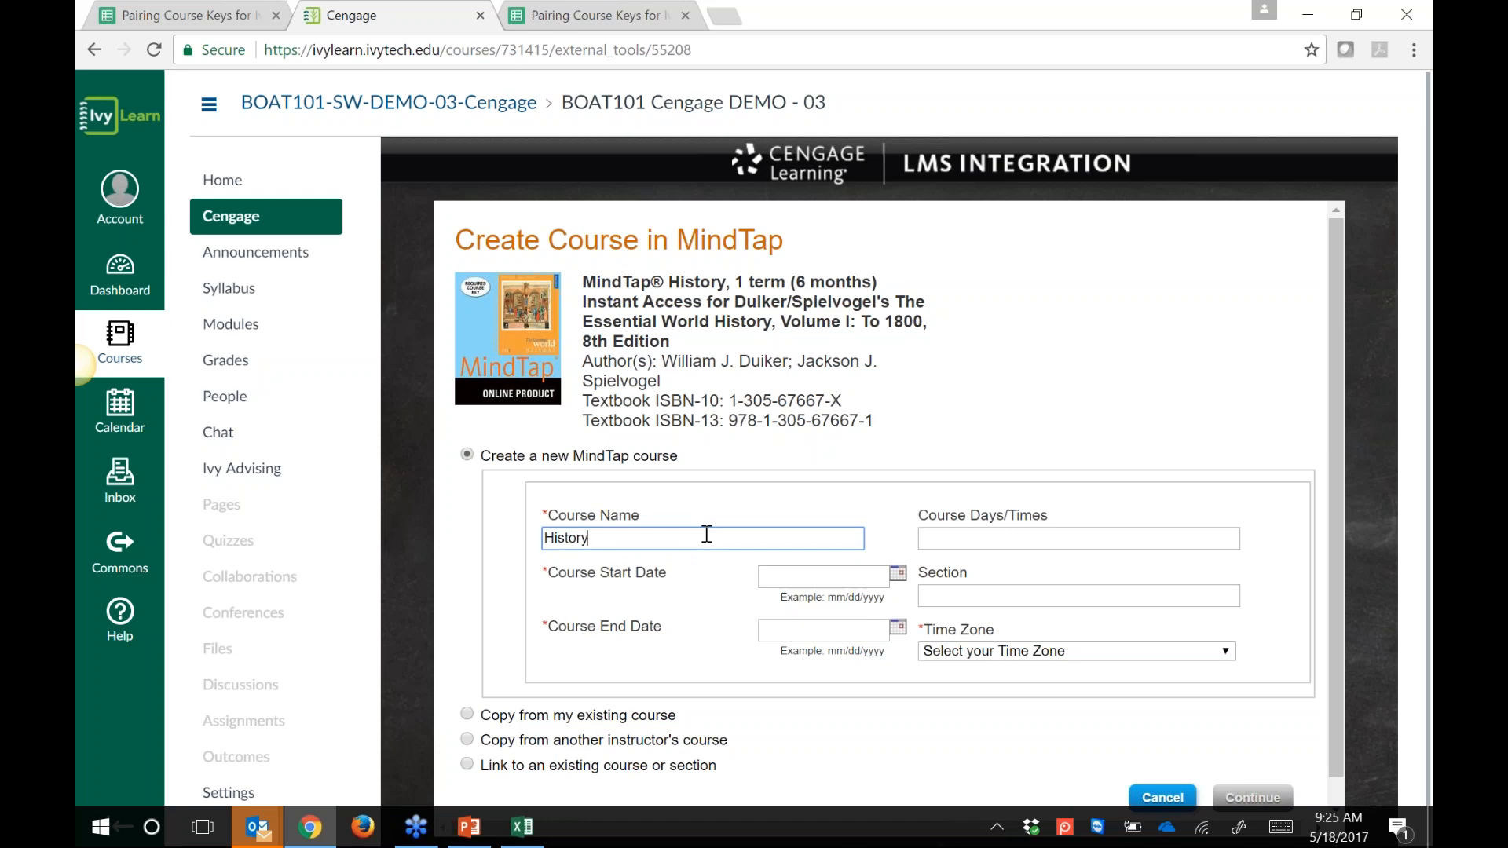
pyautogui.write(' 101 MindTap')
pyautogui.write(' S')
pyautogui.press('BackSpace')
pyautogui.press('BackSpace')
pyautogui.press('BackSpace')
pyautogui.press('BackSpace')
pyautogui.press('BackSpace')
pyautogui.press('BackSpace')
pyautogui.press('BackSpace')
pyautogui.press('BackSpace')
pyautogui.press('BackSpace')
pyautogui.write('Summer 17')
# Step: Set the course dates to run from 05/22/2017 to 08/19/2017
pyautogui.click(899, 574)
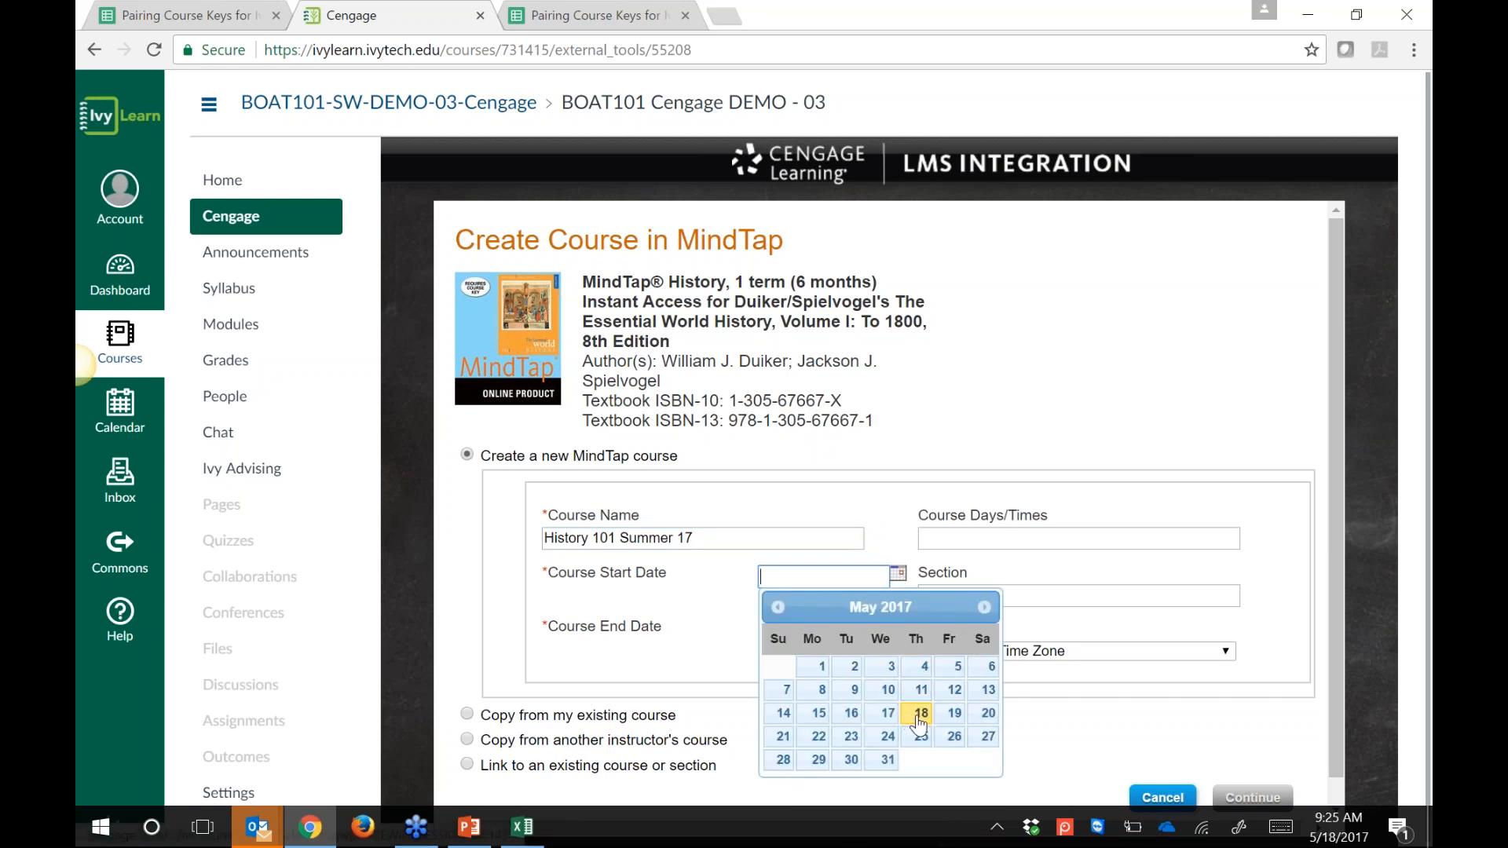
pyautogui.click(816, 738)
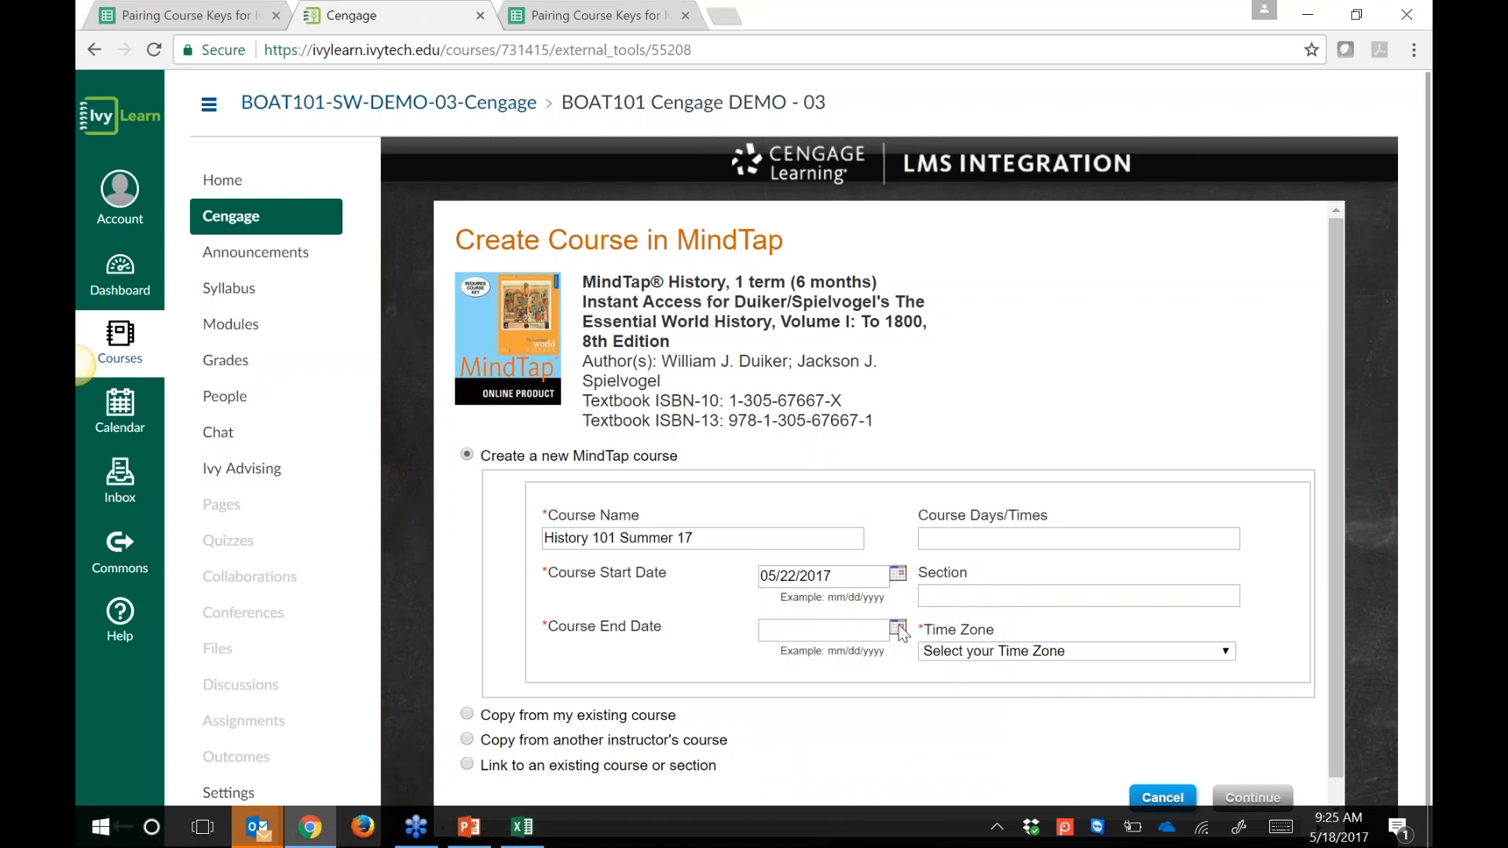
pyautogui.click(898, 626)
pyautogui.click(981, 661)
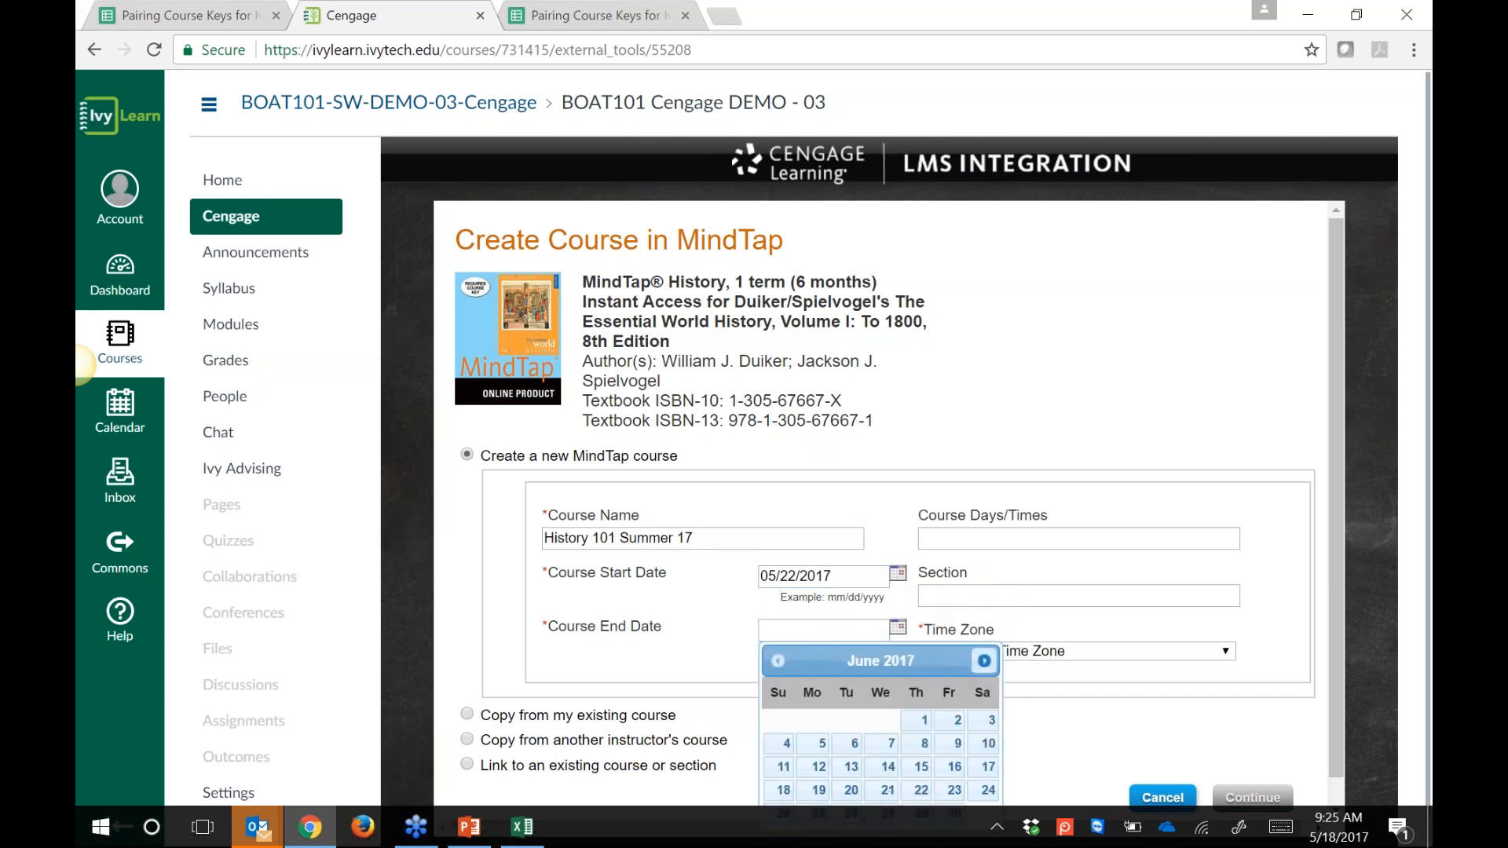
pyautogui.click(983, 661)
pyautogui.click(983, 660)
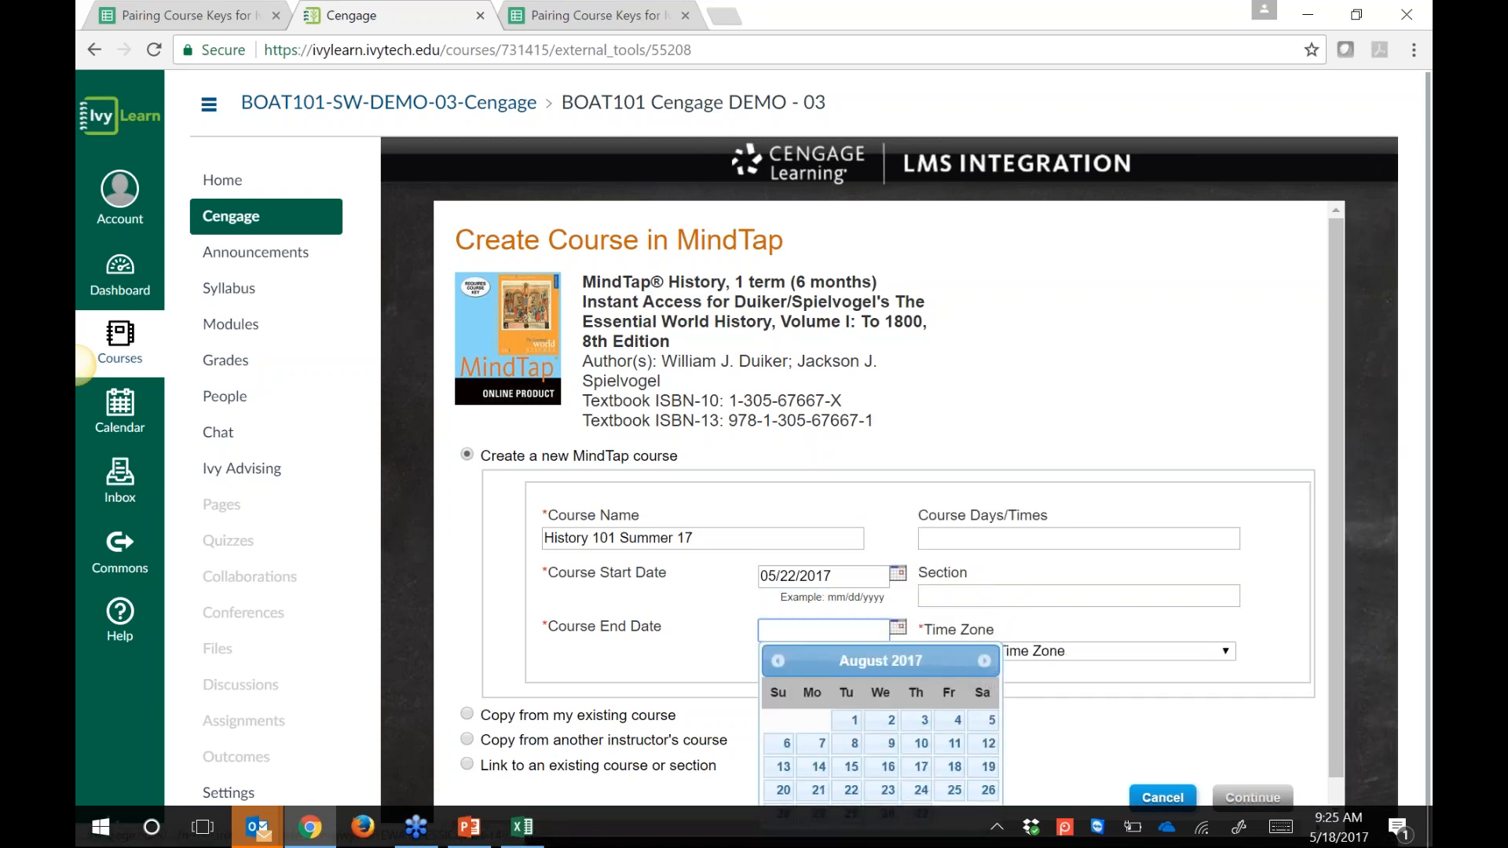
pyautogui.click(987, 767)
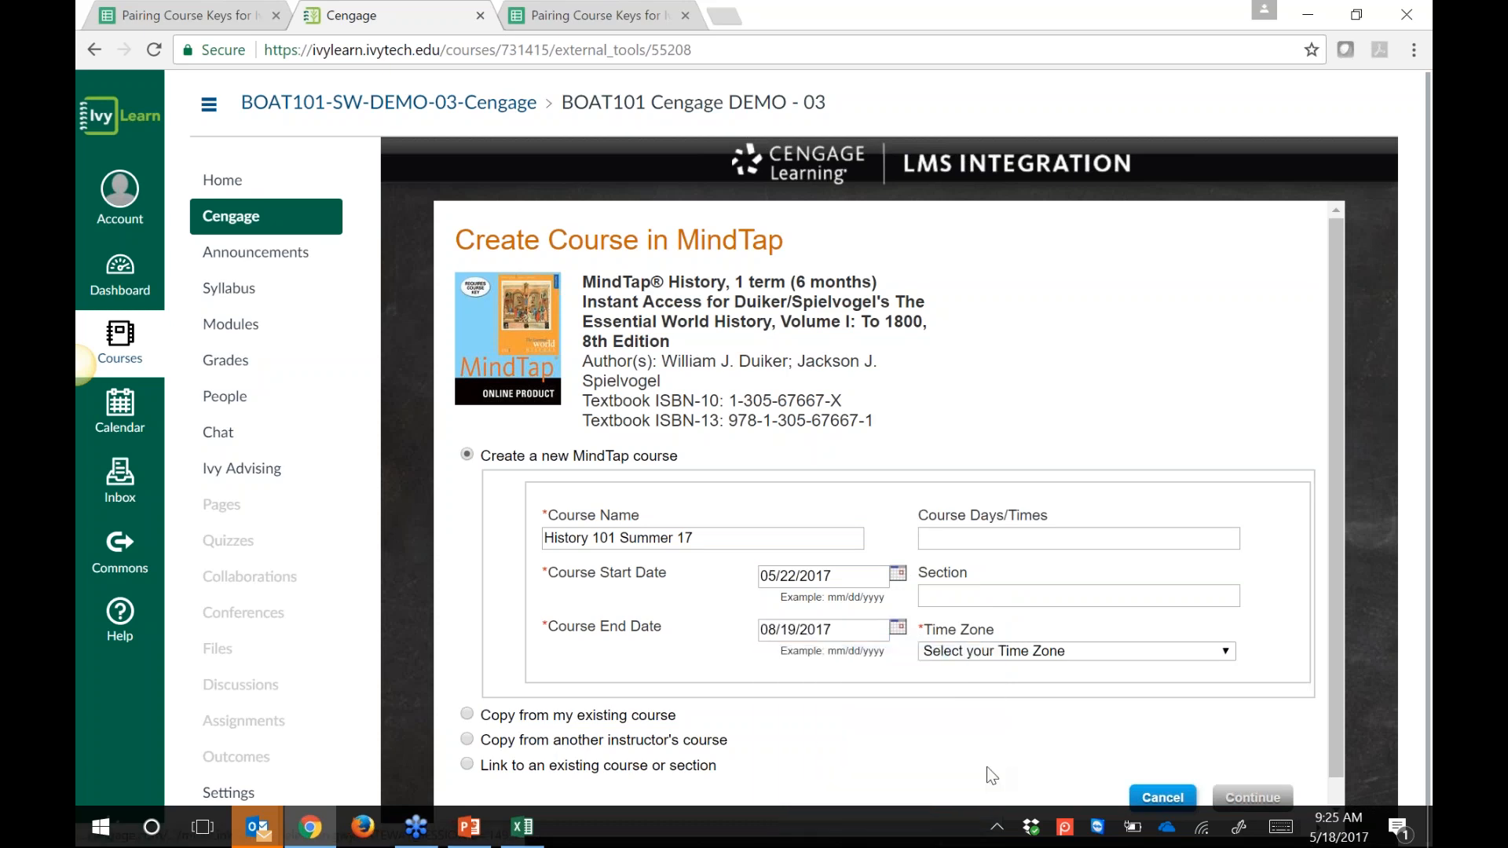
# Step: Choose Eastern Time as the time zone and submit the course details
pyautogui.click(1088, 649)
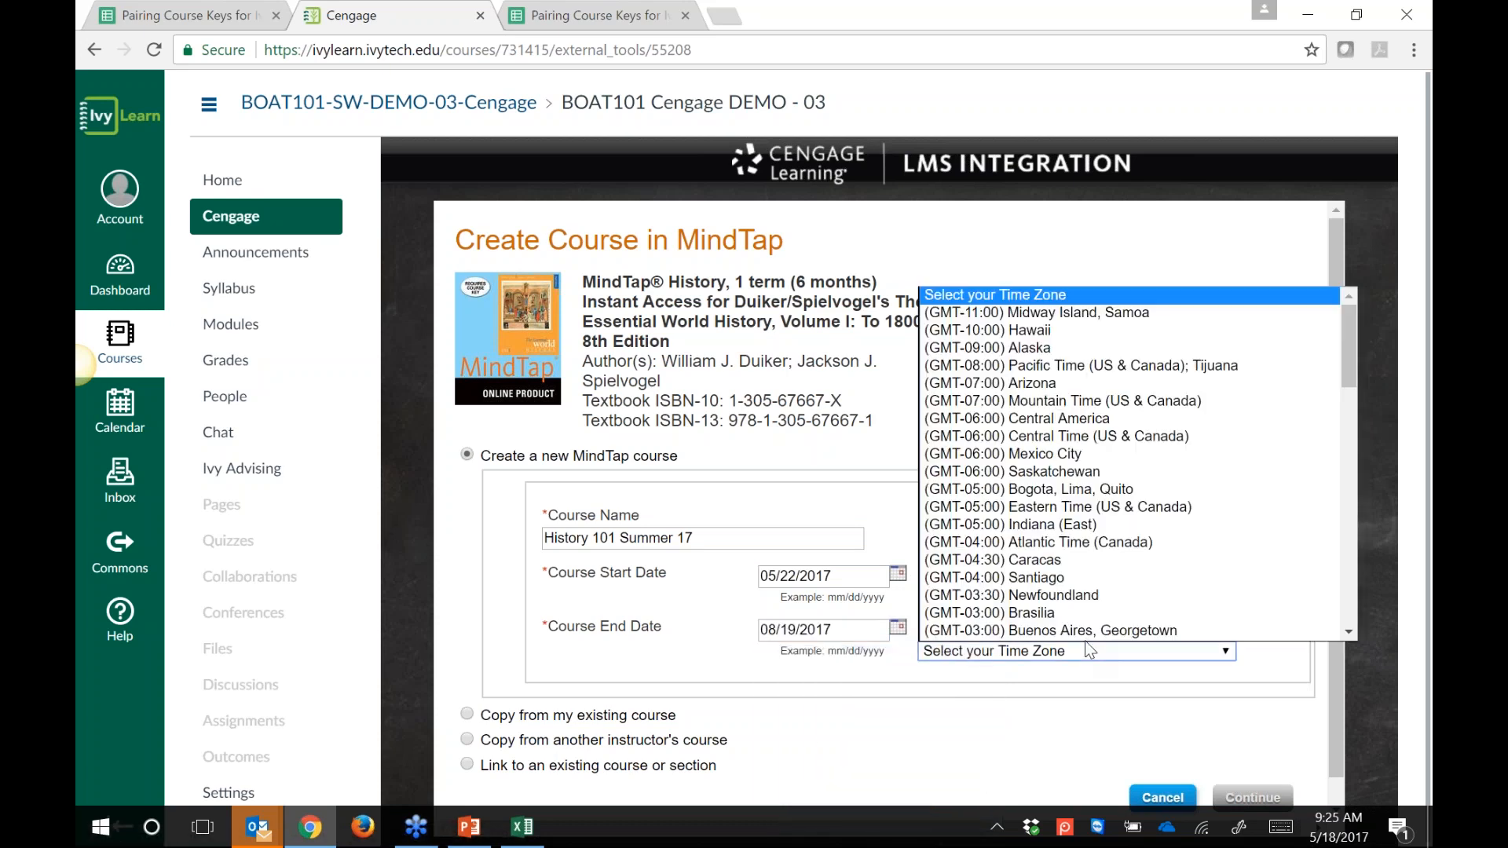
pyautogui.scroll(-2, 1137, 456)
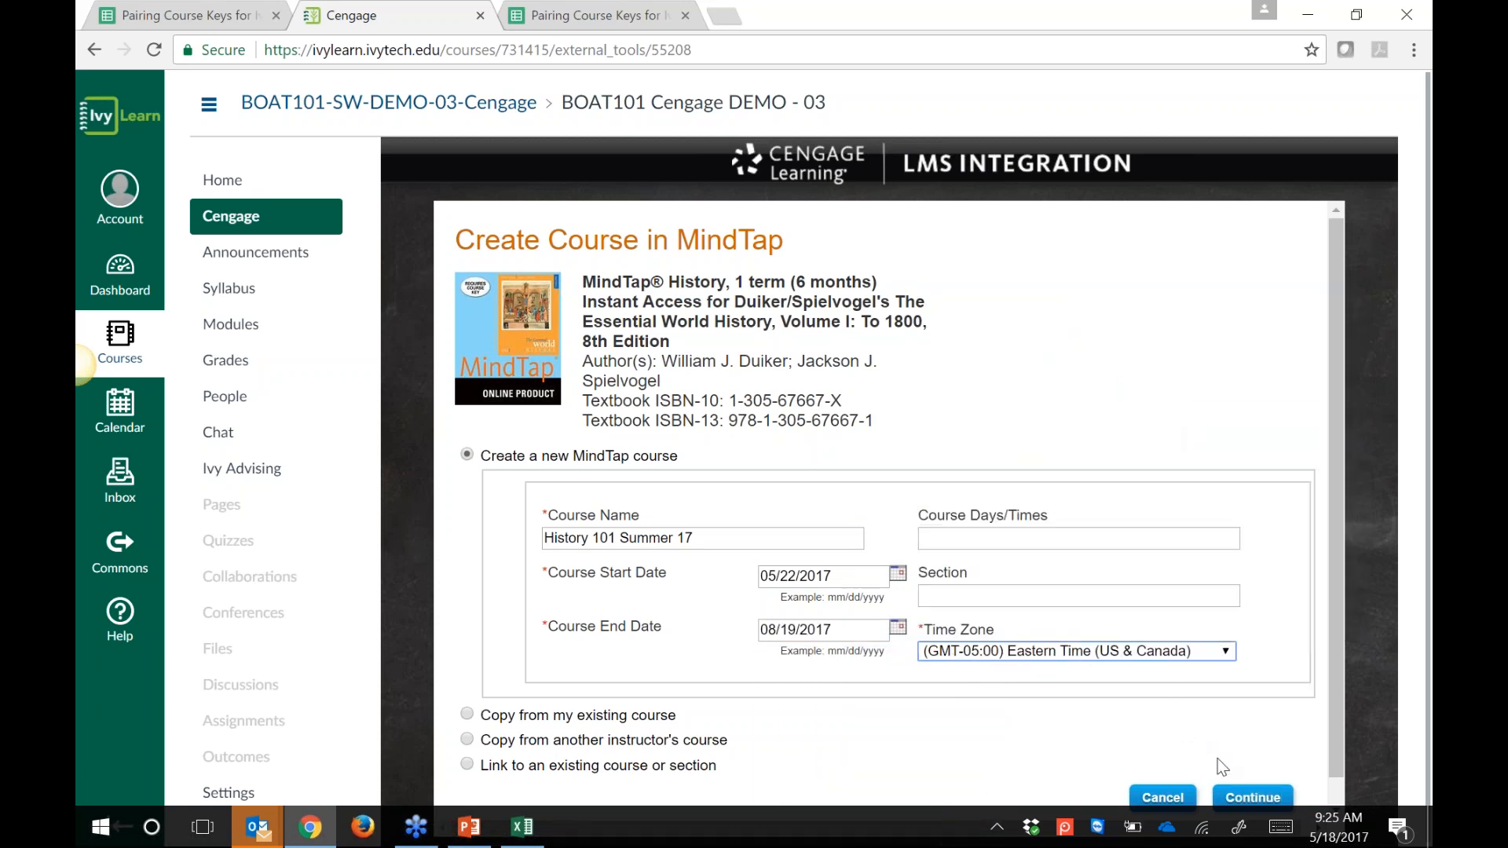
pyautogui.click(1248, 795)
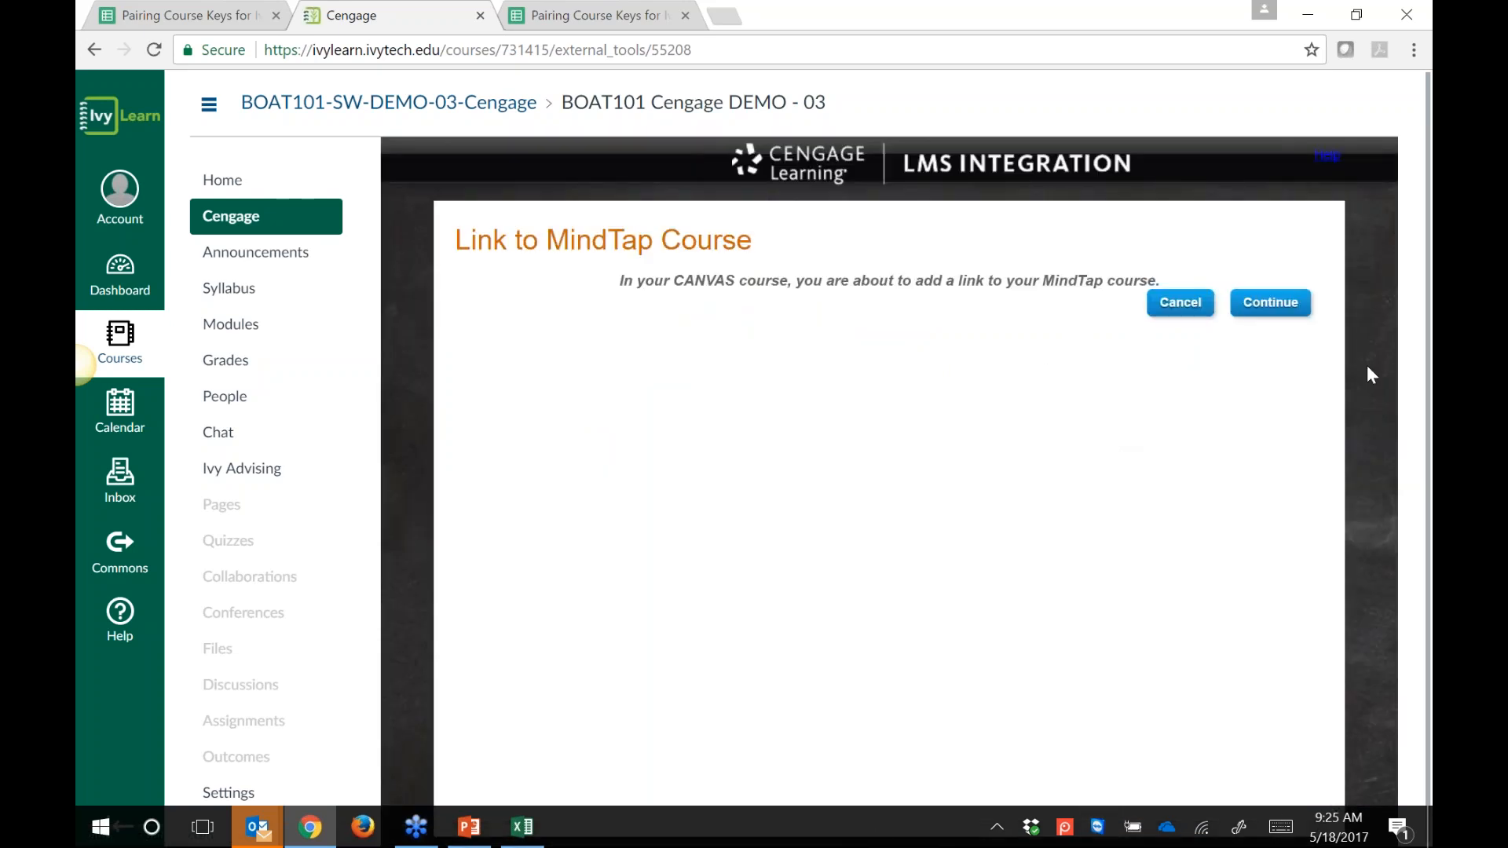
# Step: Confirm the Link to MindTap Course page and continue past Import Completed to the course home
pyautogui.click(1288, 308)
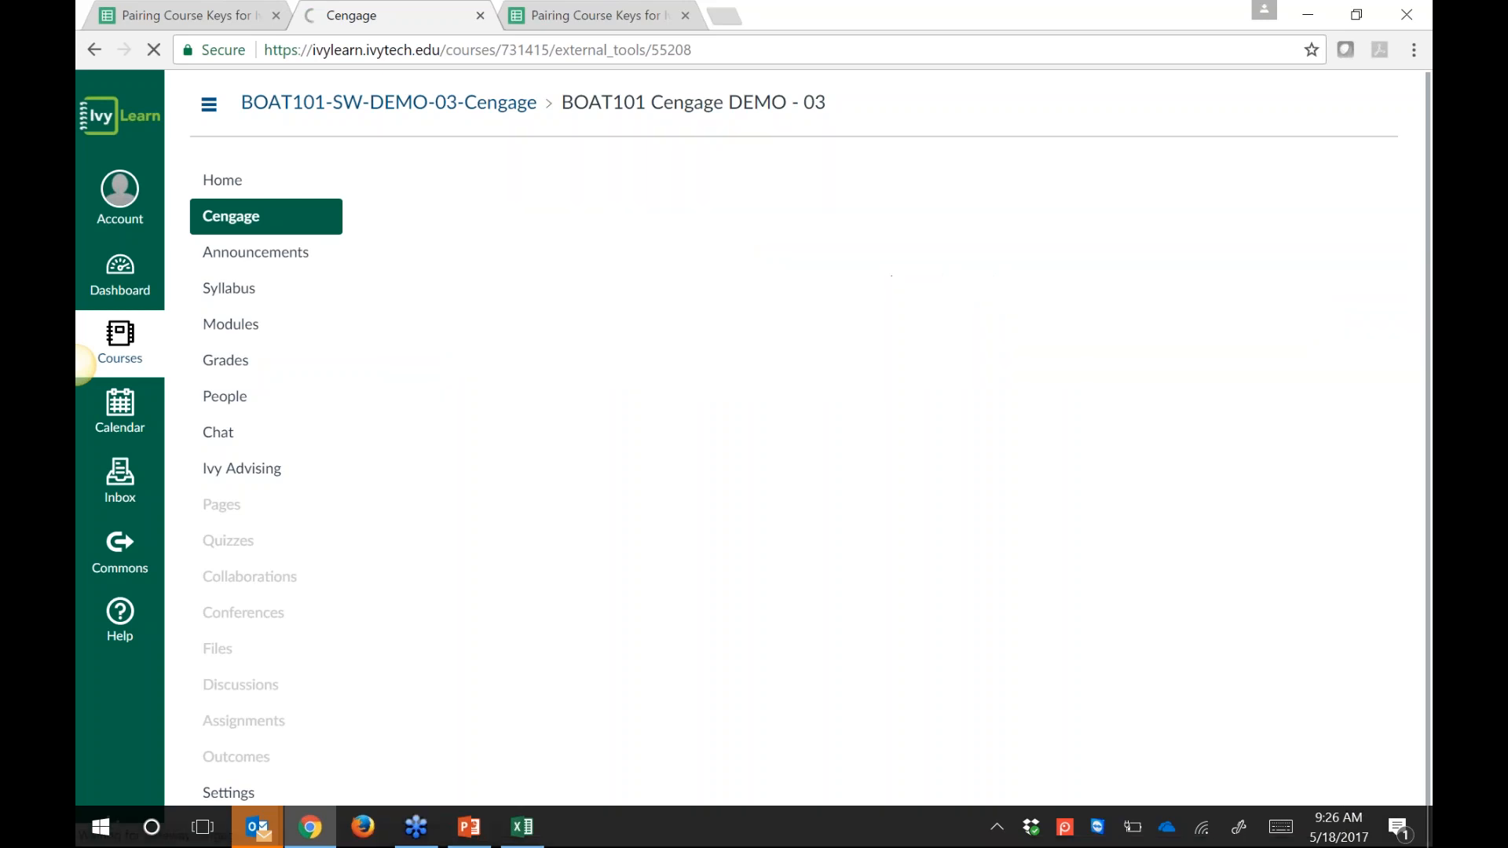
pyautogui.click(1280, 322)
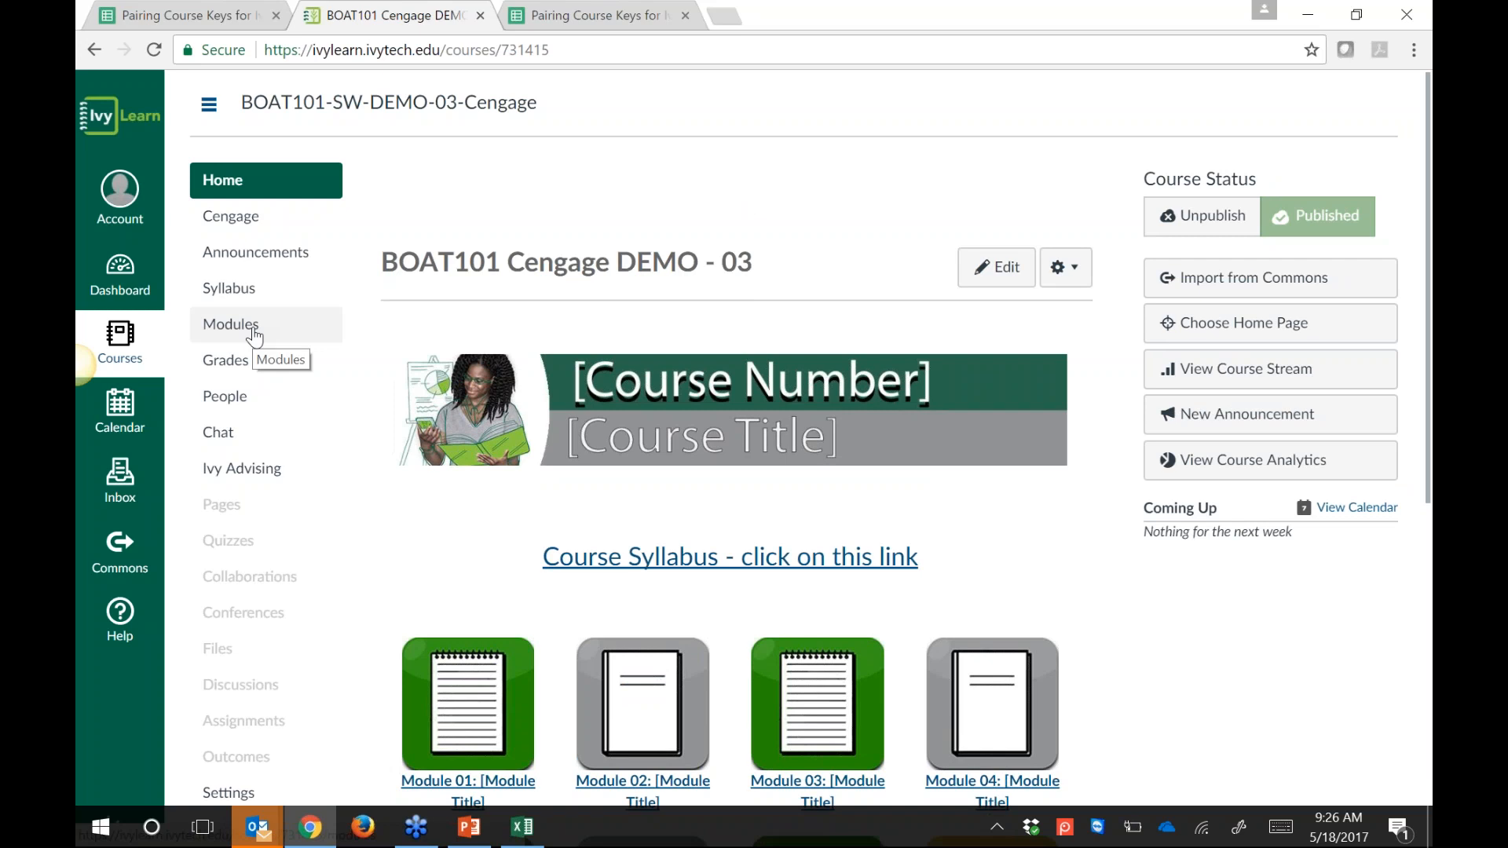
# Step: Go to Modules, scroll to the bottom, and collapse the Kassin Social Psychology 10e module
pyautogui.click(253, 333)
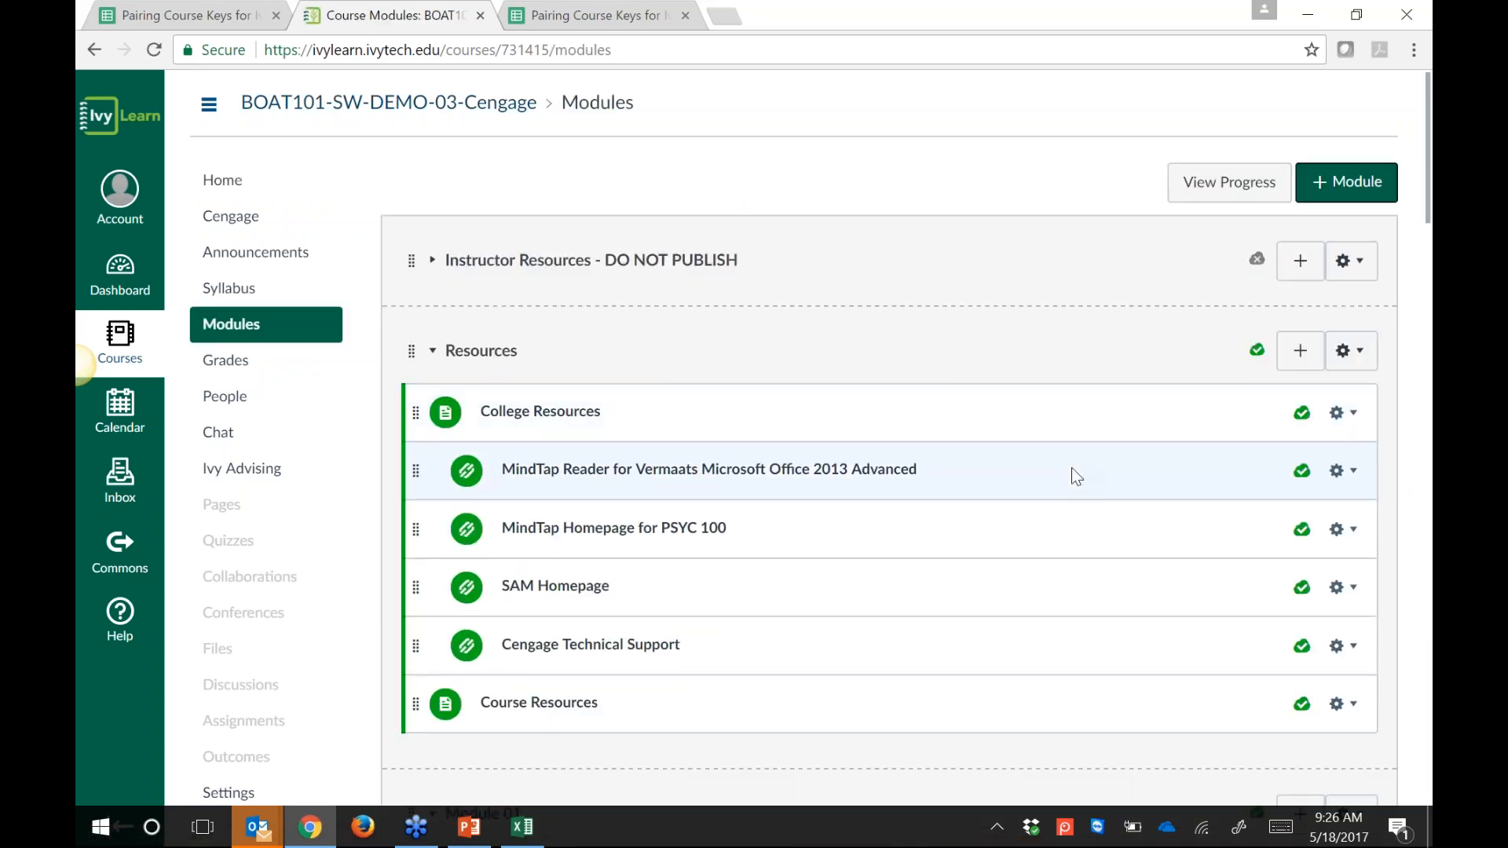
pyautogui.scroll(-20, 1071, 468)
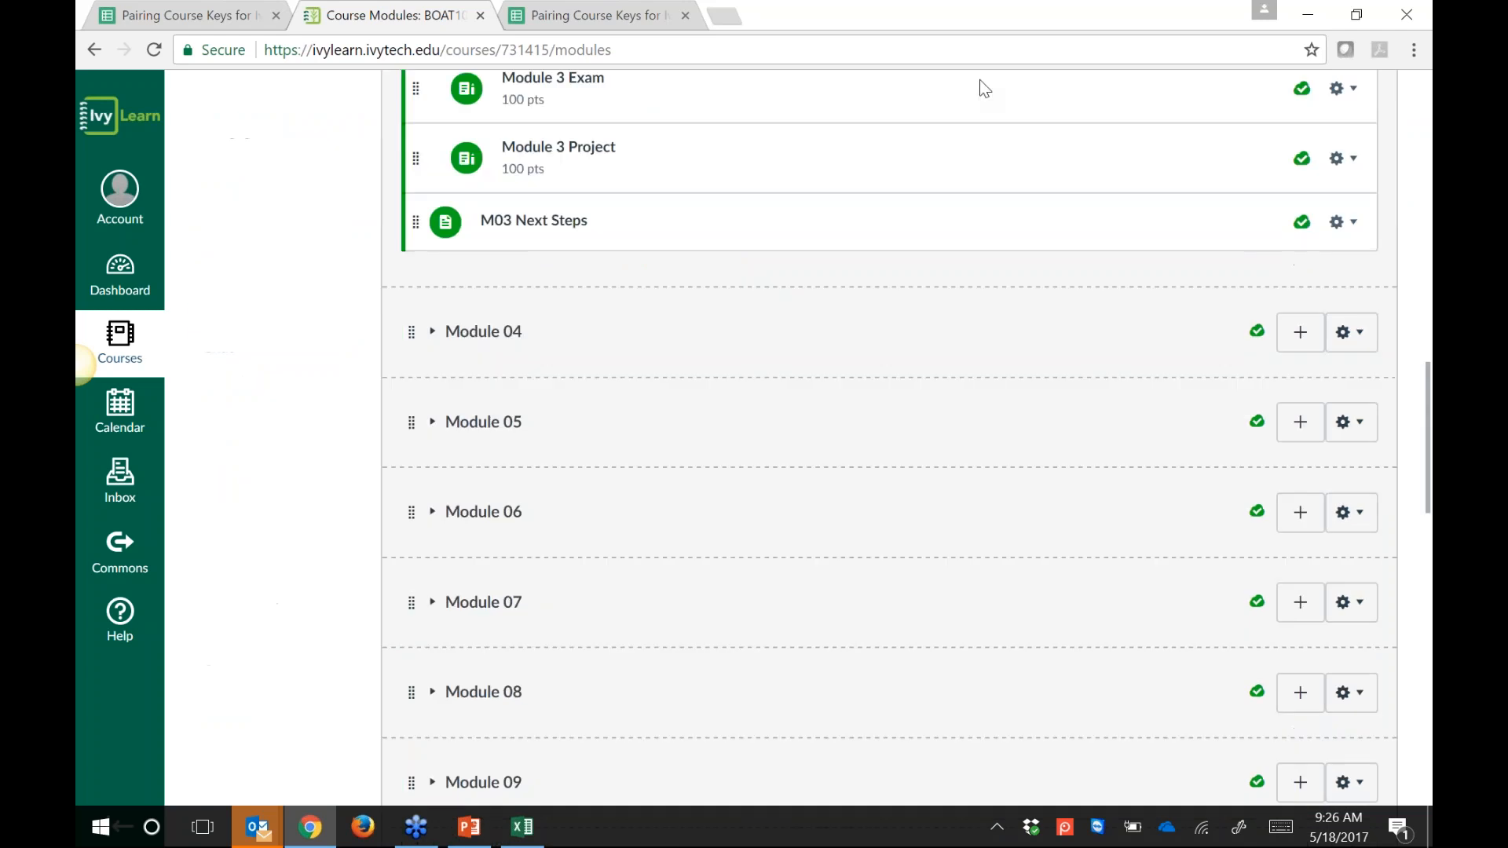
pyautogui.scroll(-15, 798, 313)
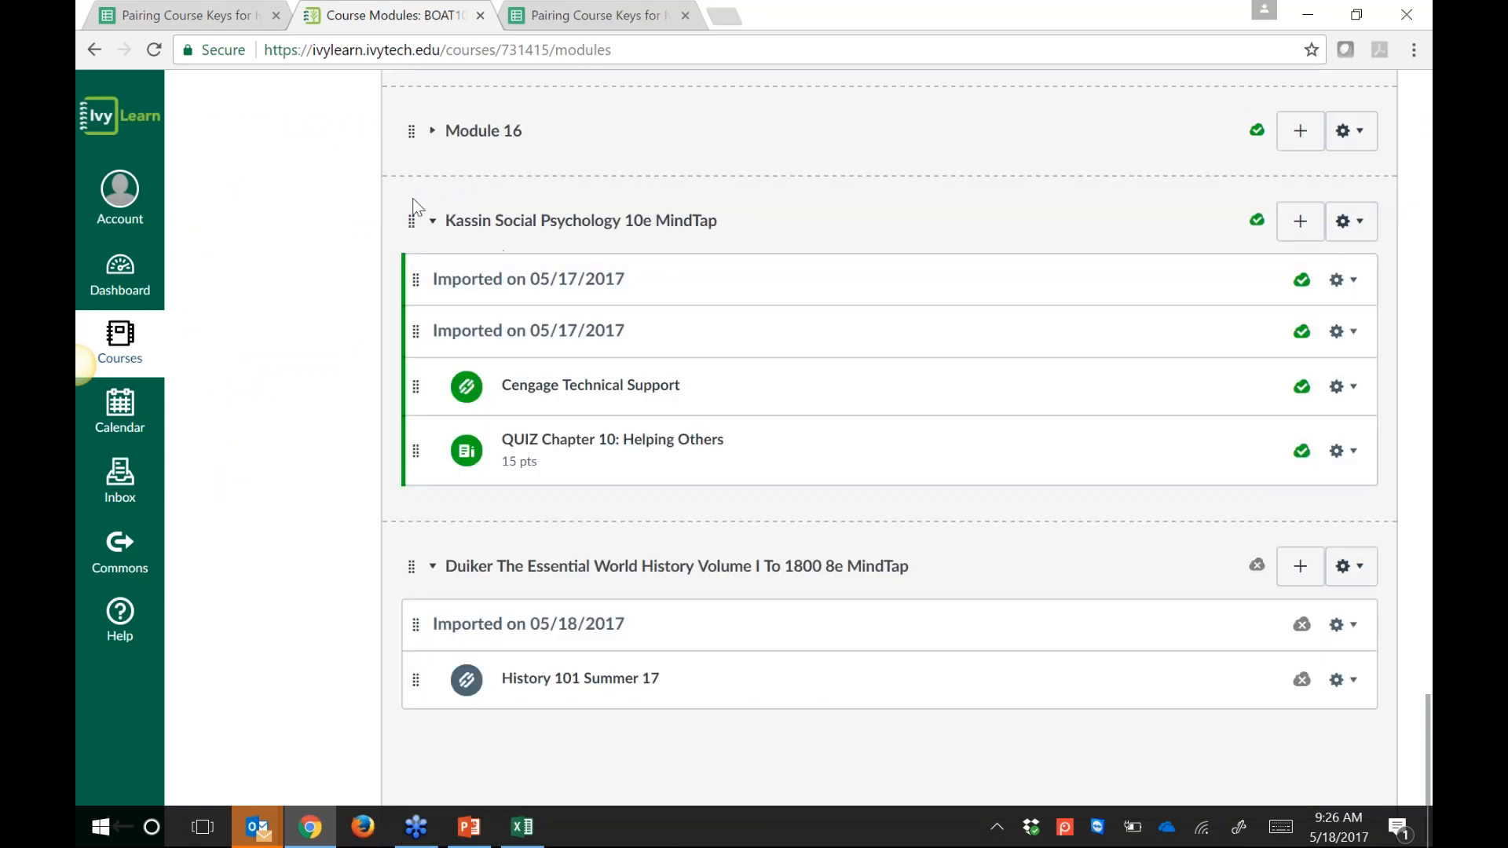
pyautogui.click(428, 226)
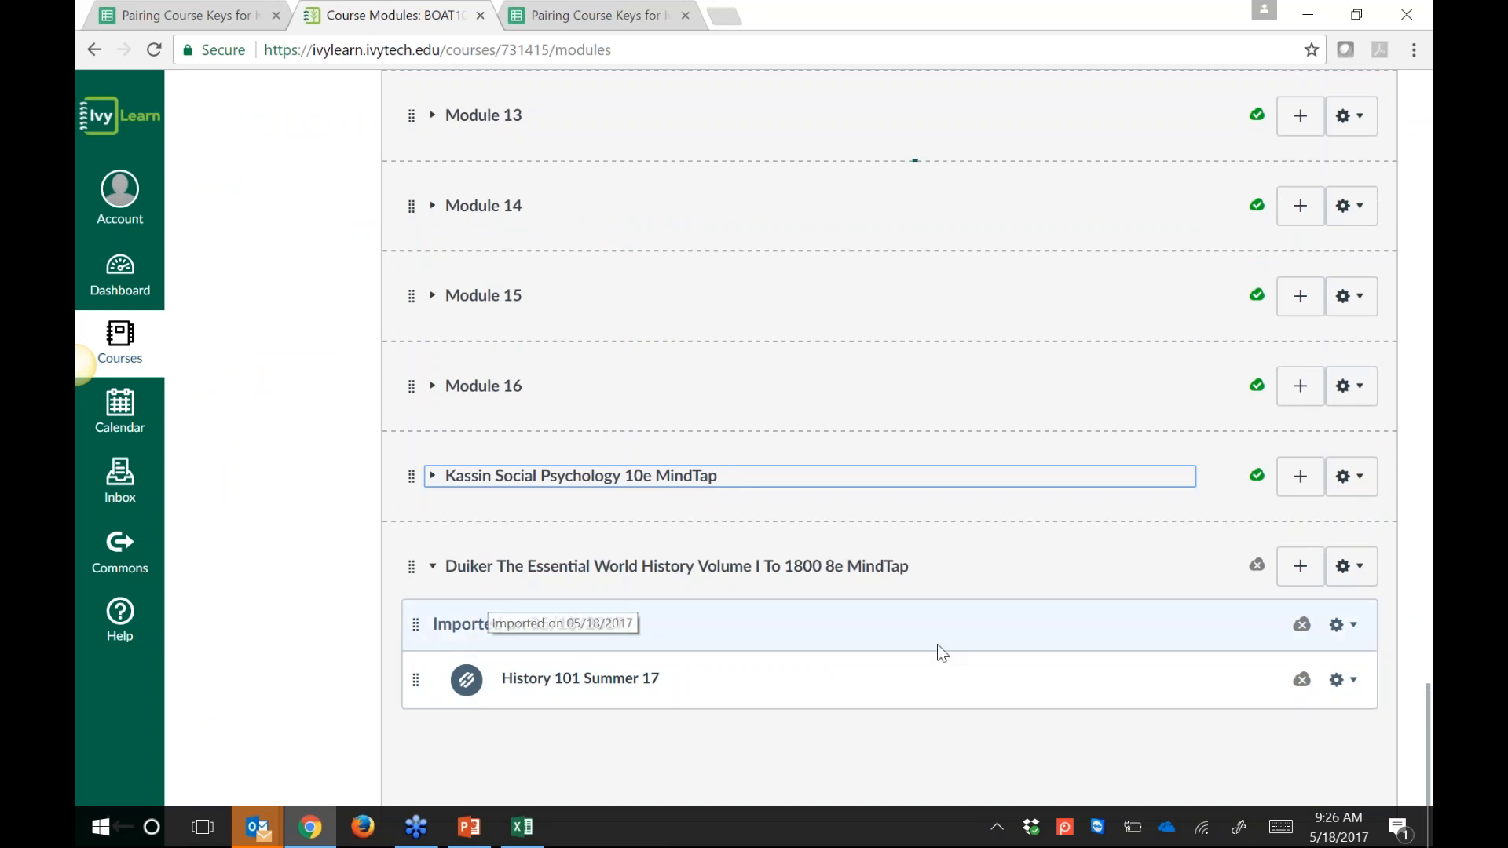
# Step: Remove the 'Imported on 05/18/2017' header from the module
pyautogui.click(1352, 632)
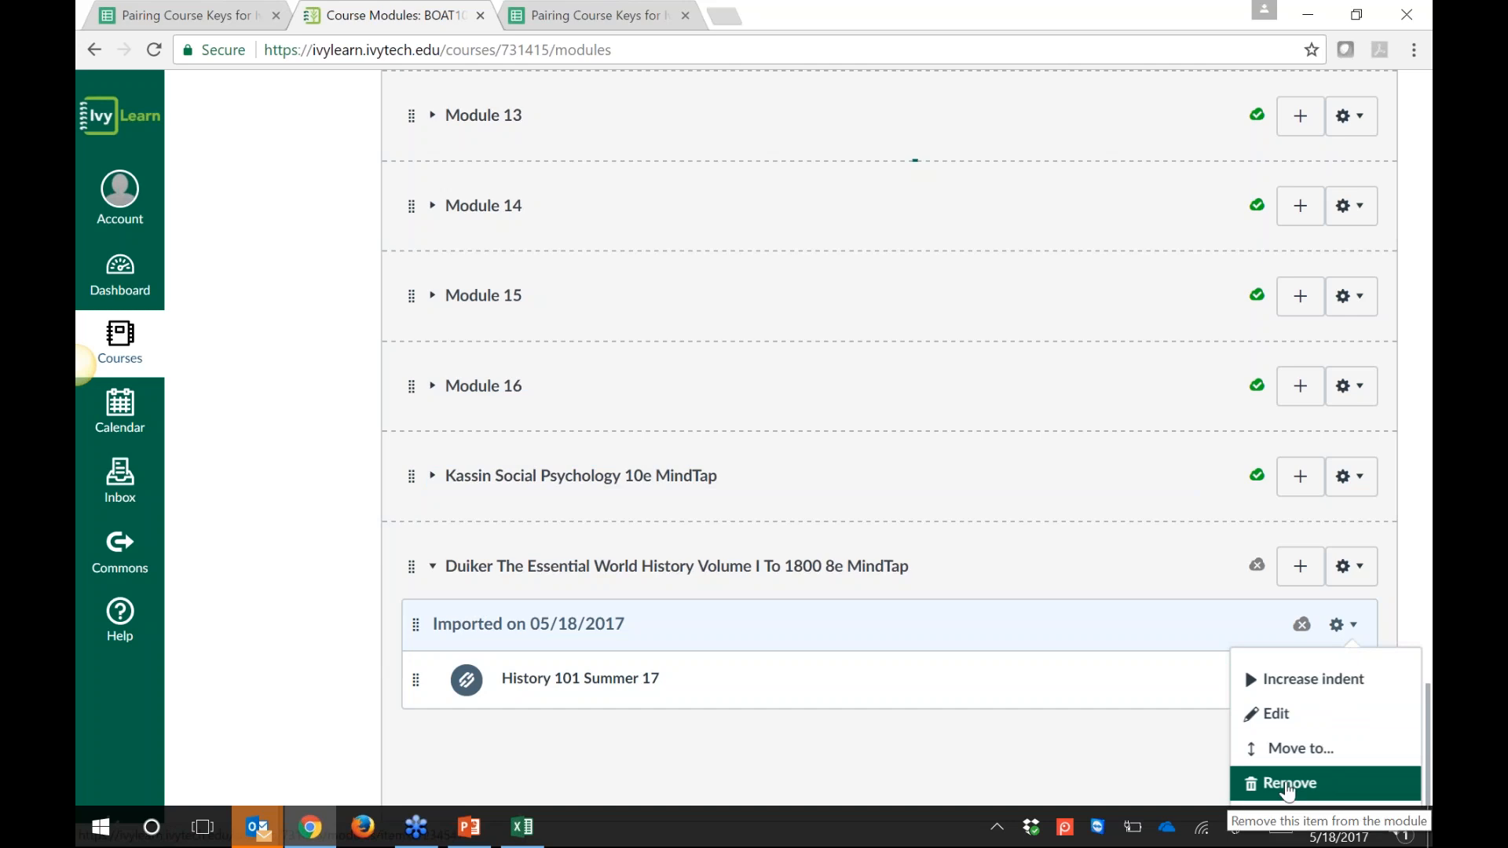
pyautogui.click(1286, 788)
pyautogui.click(864, 169)
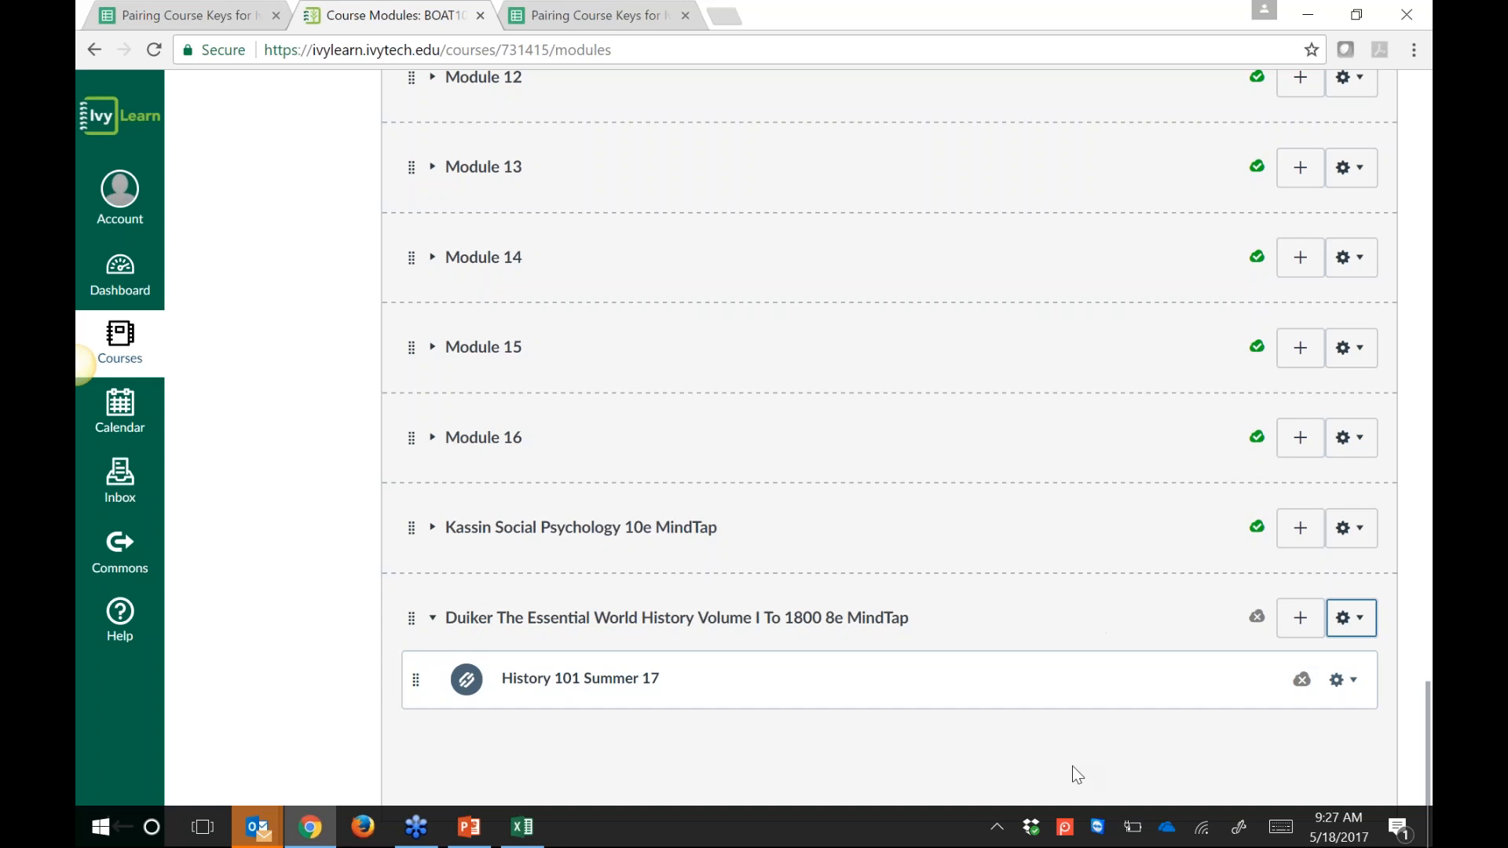
# Step: Publish the History 101 Summer 17 link and the Duiker World History module
pyautogui.click(1301, 685)
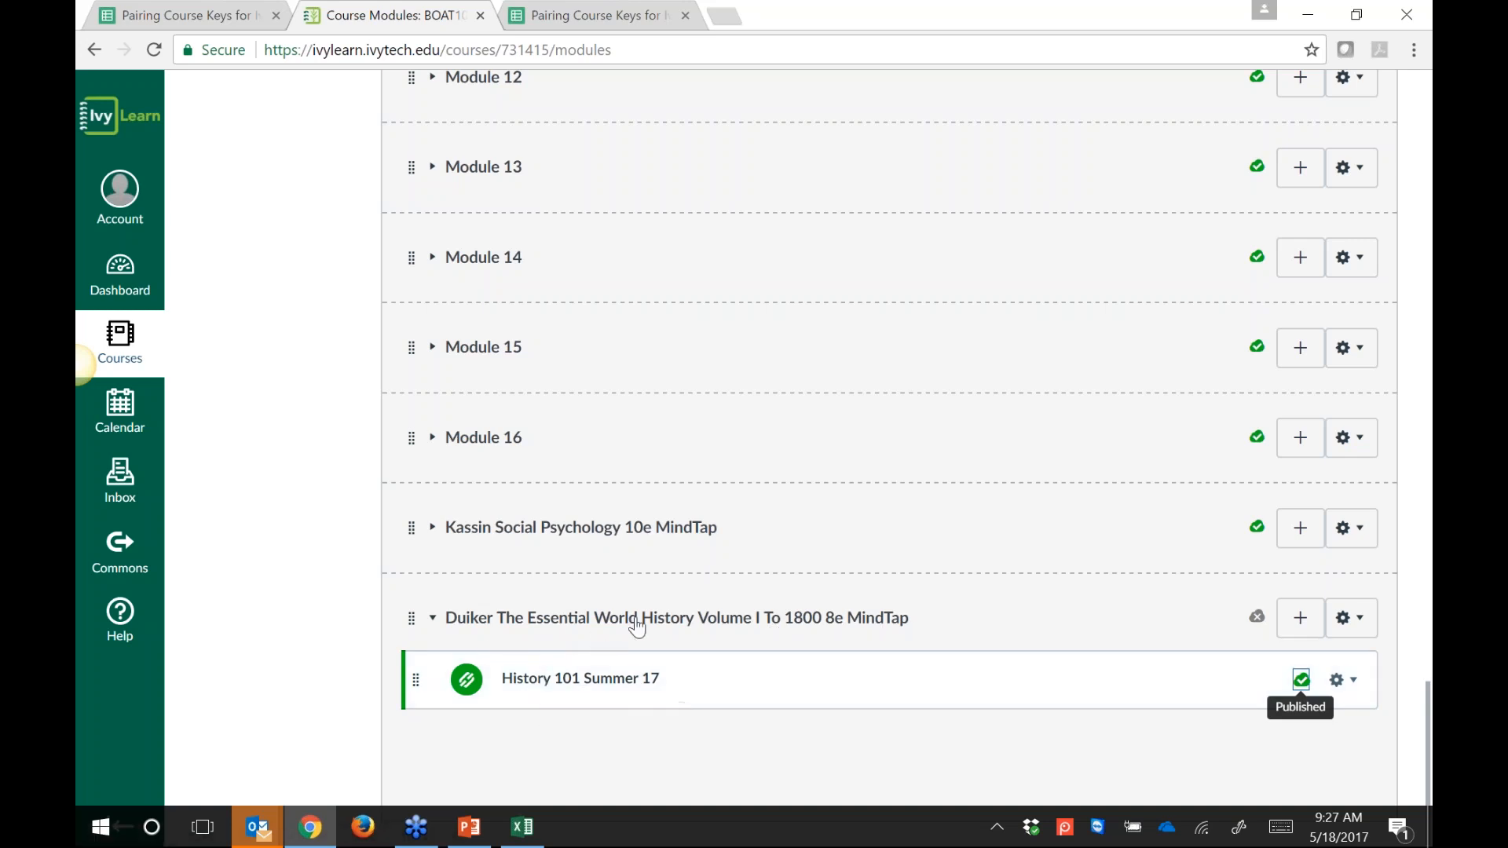
pyautogui.click(439, 625)
pyautogui.click(433, 702)
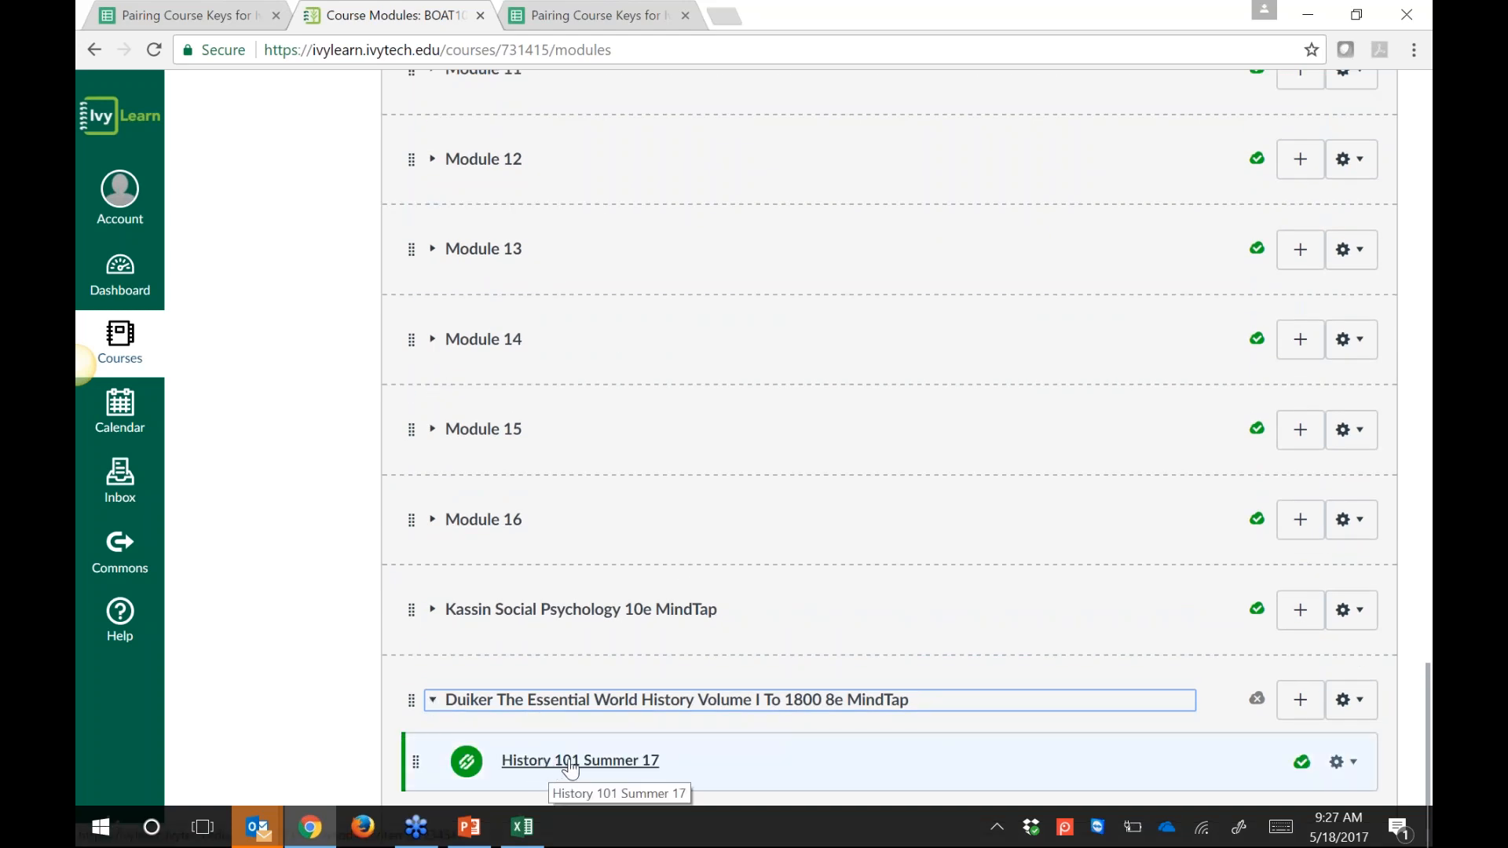
pyautogui.click(1258, 702)
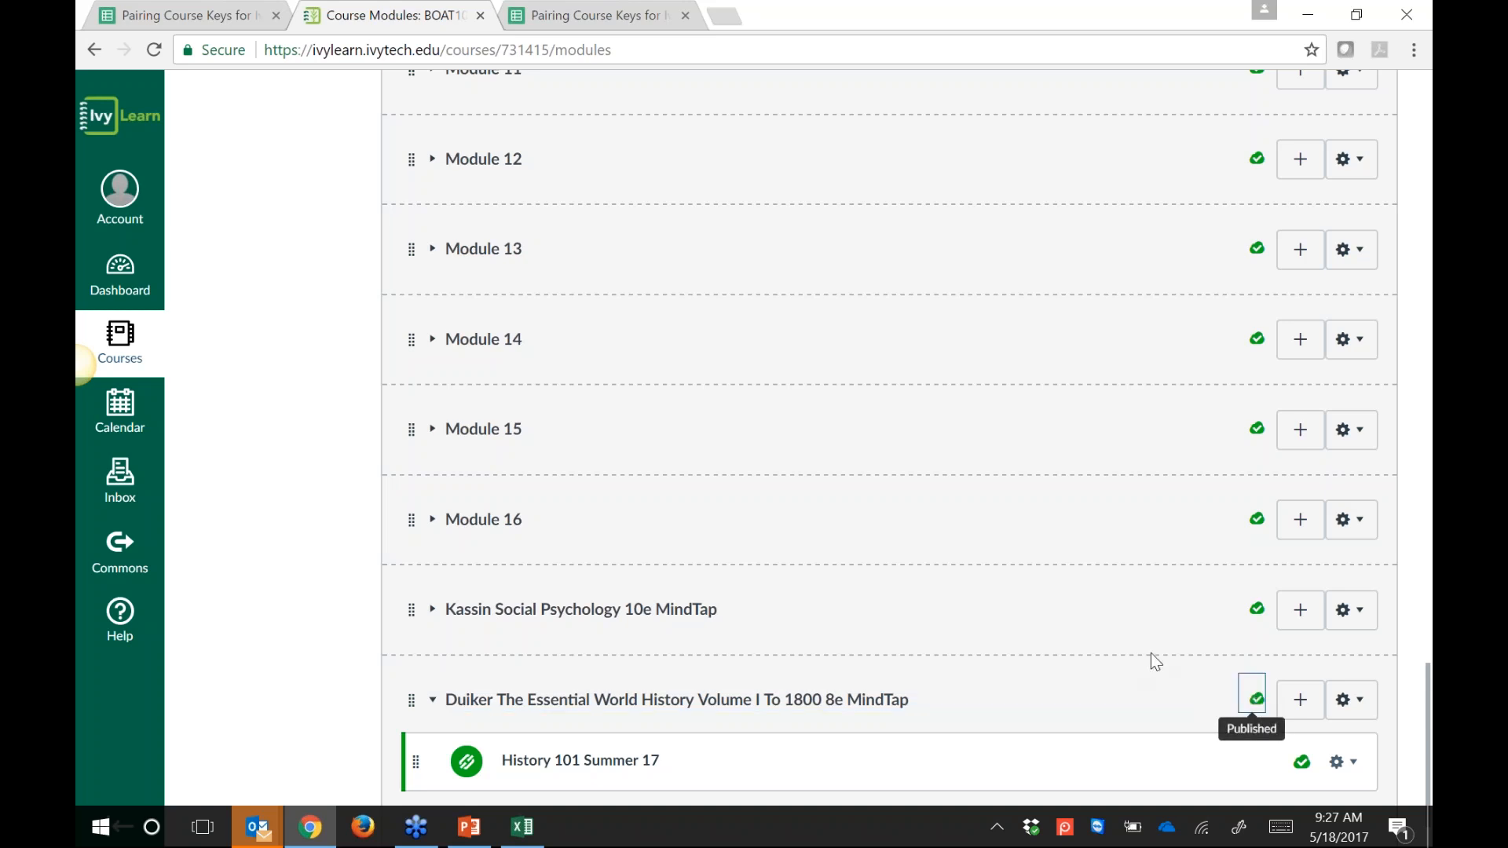
pyautogui.scroll(-1, 942, 440)
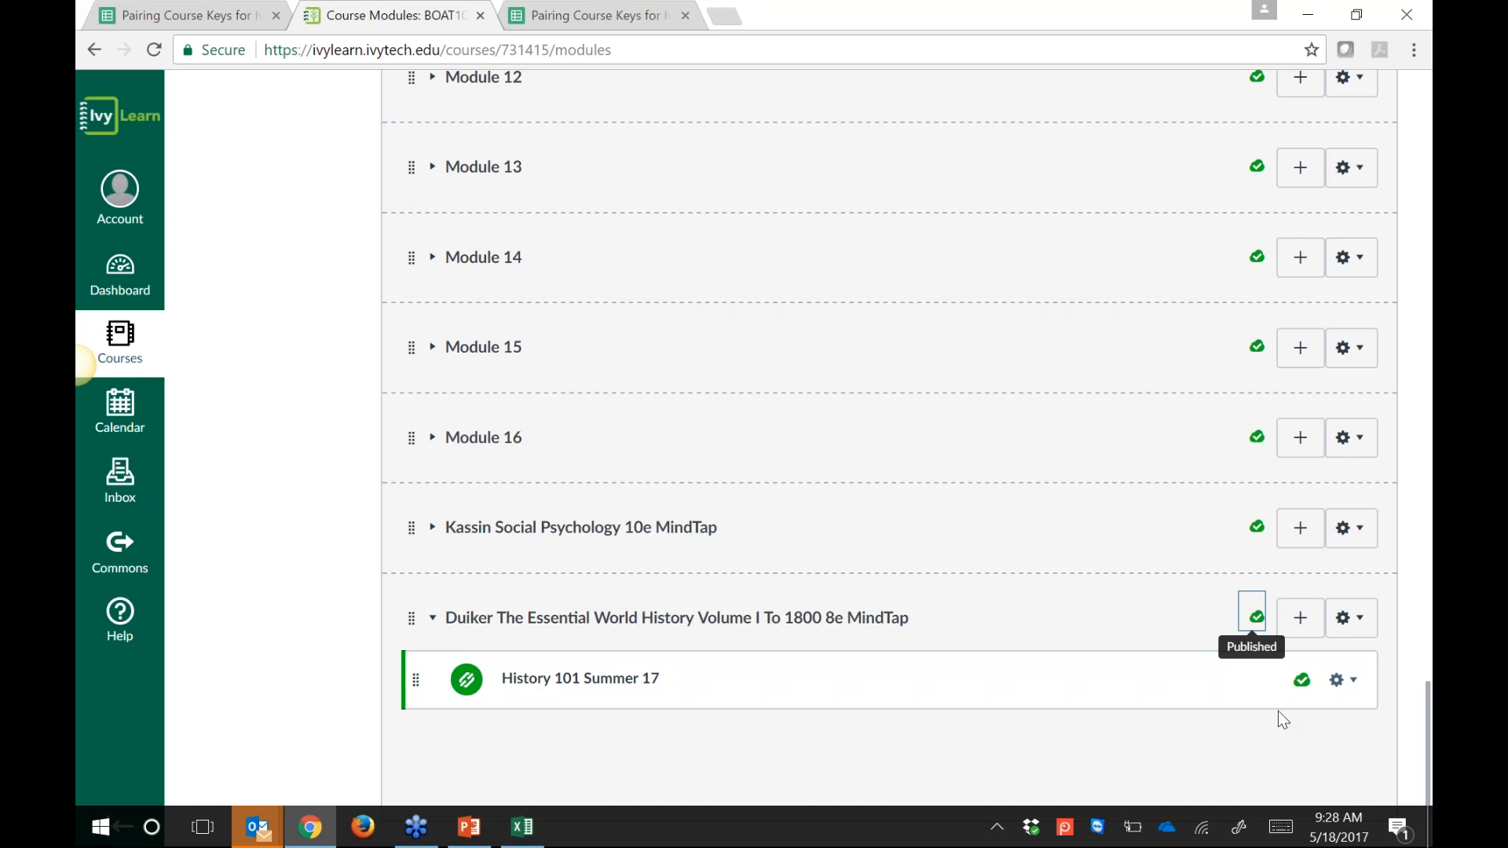
# Step: Open the edit details for the History 101 Summer 17 link item
pyautogui.click(1352, 684)
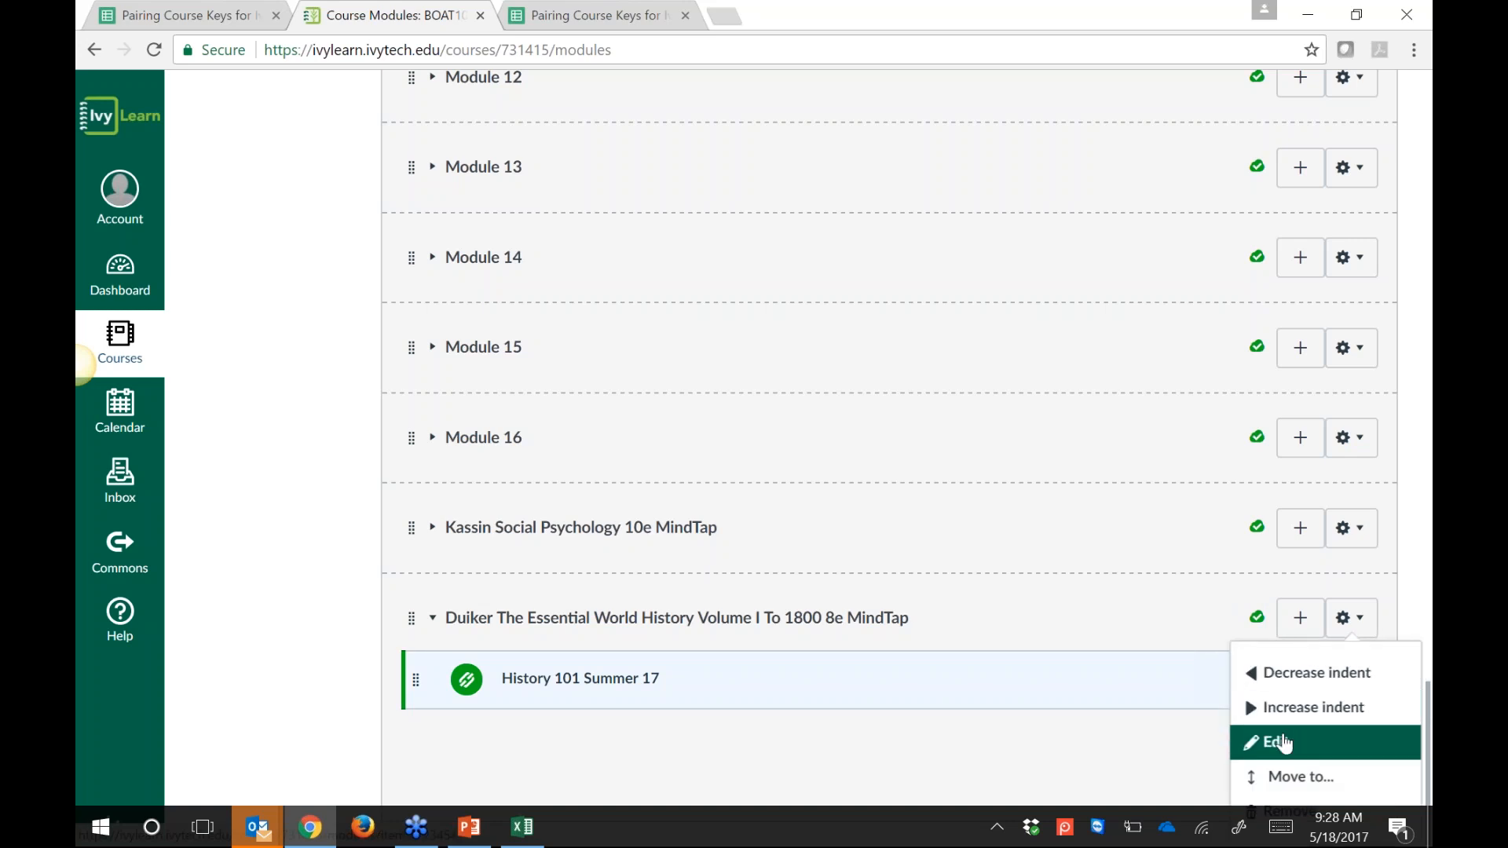
pyautogui.click(1171, 755)
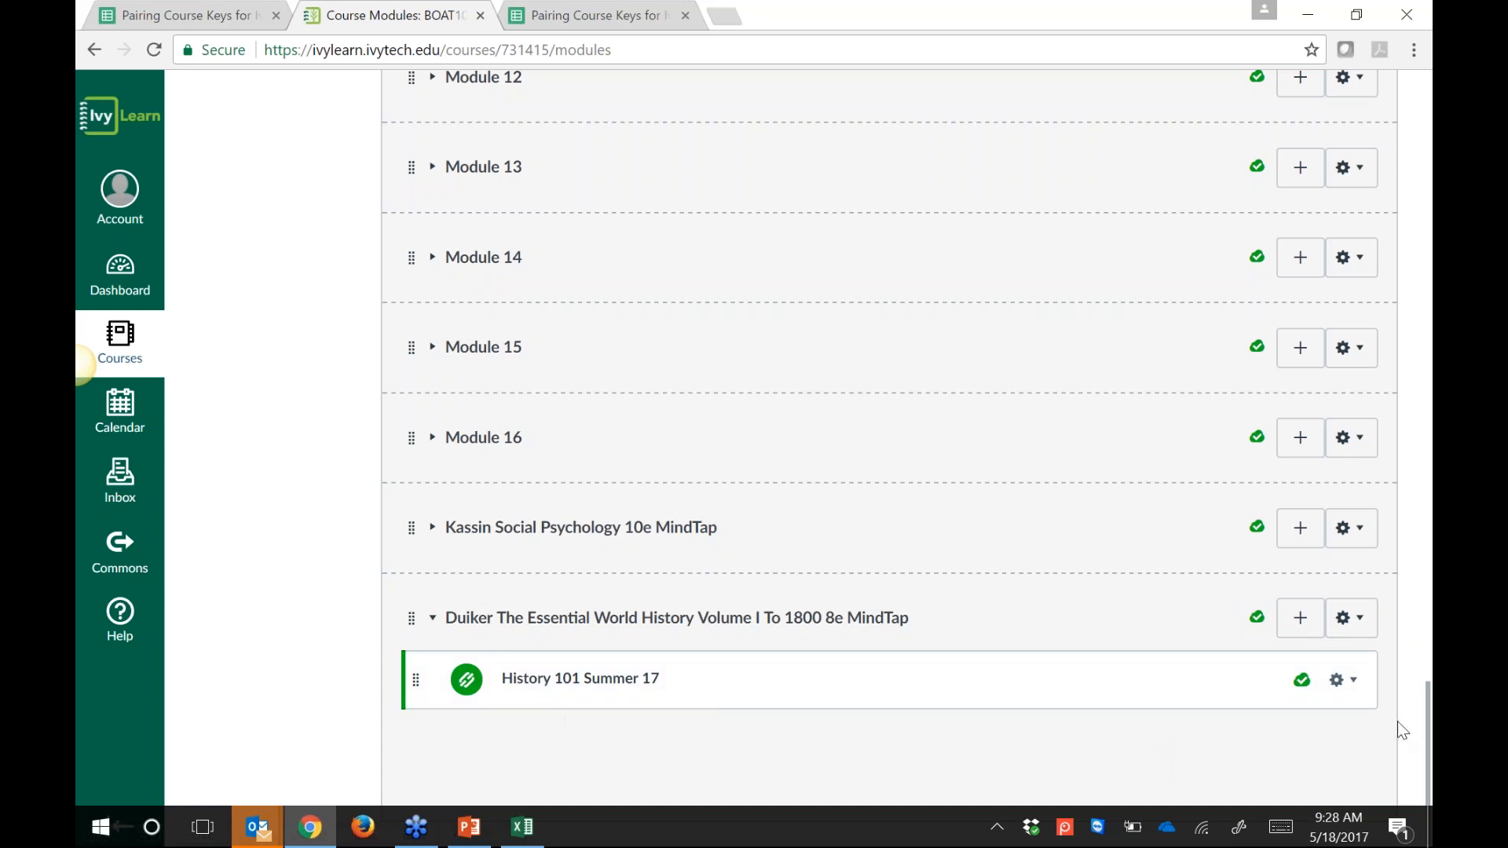
pyautogui.click(1353, 684)
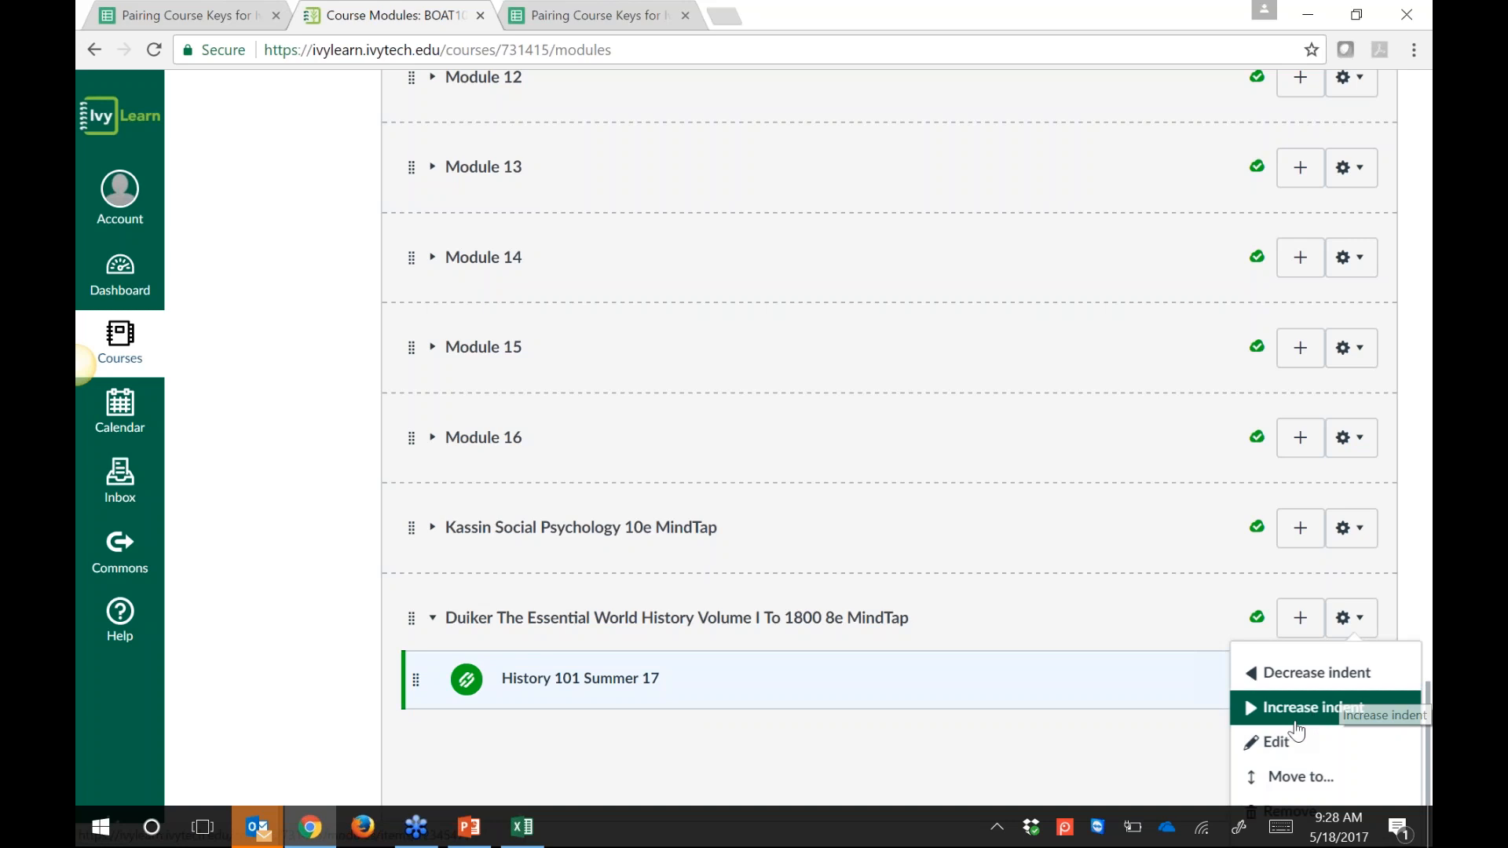
pyautogui.click(1278, 743)
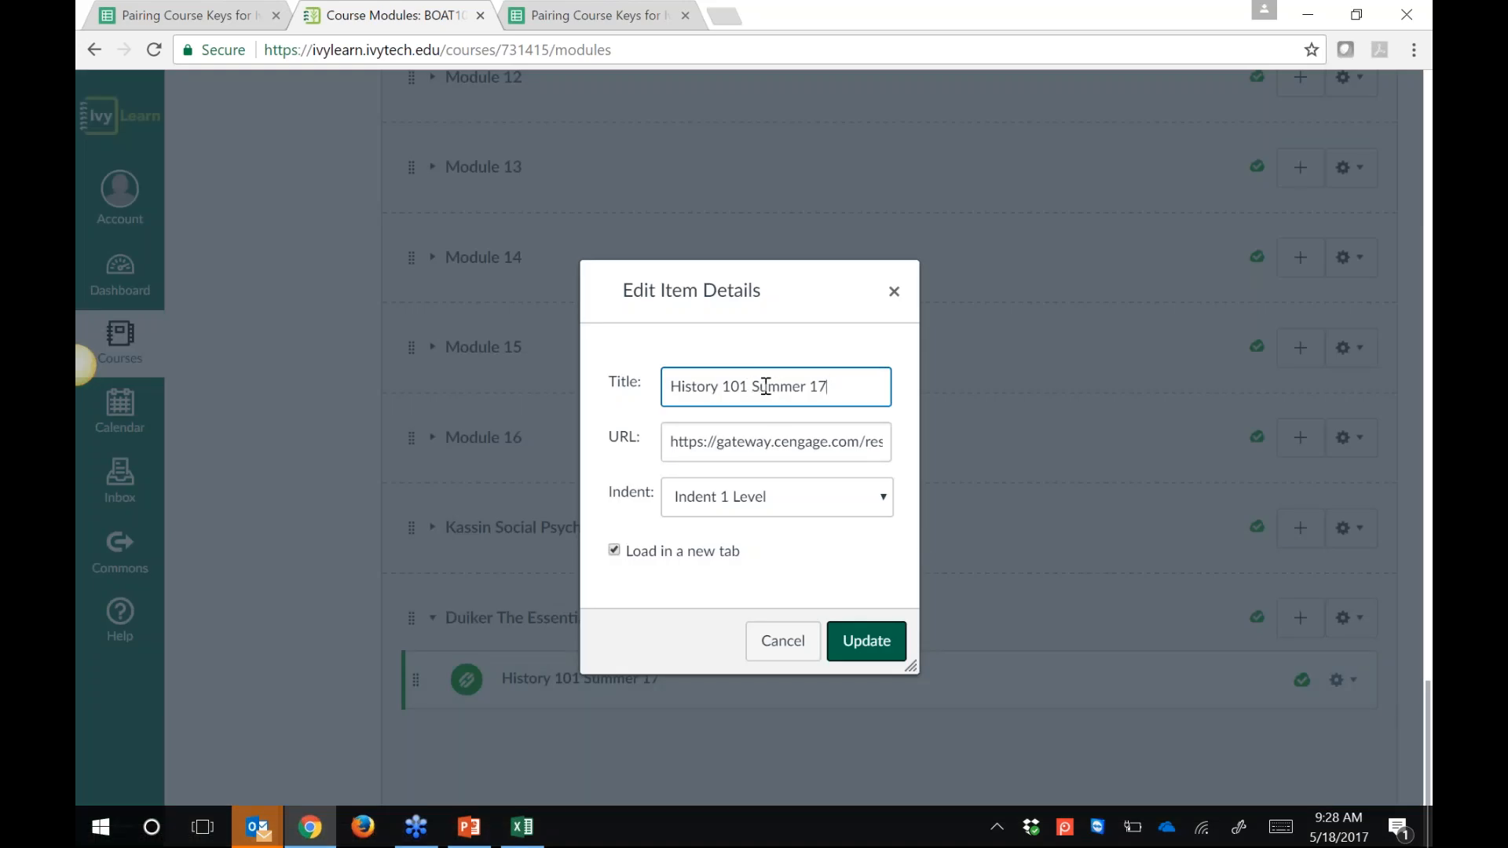
# Step: Retitle it 'MindTap Homepage for History 101', uncheck Load in a new tab, and update
pyautogui.click(669, 385)
pyautogui.write('MindTap Ho')
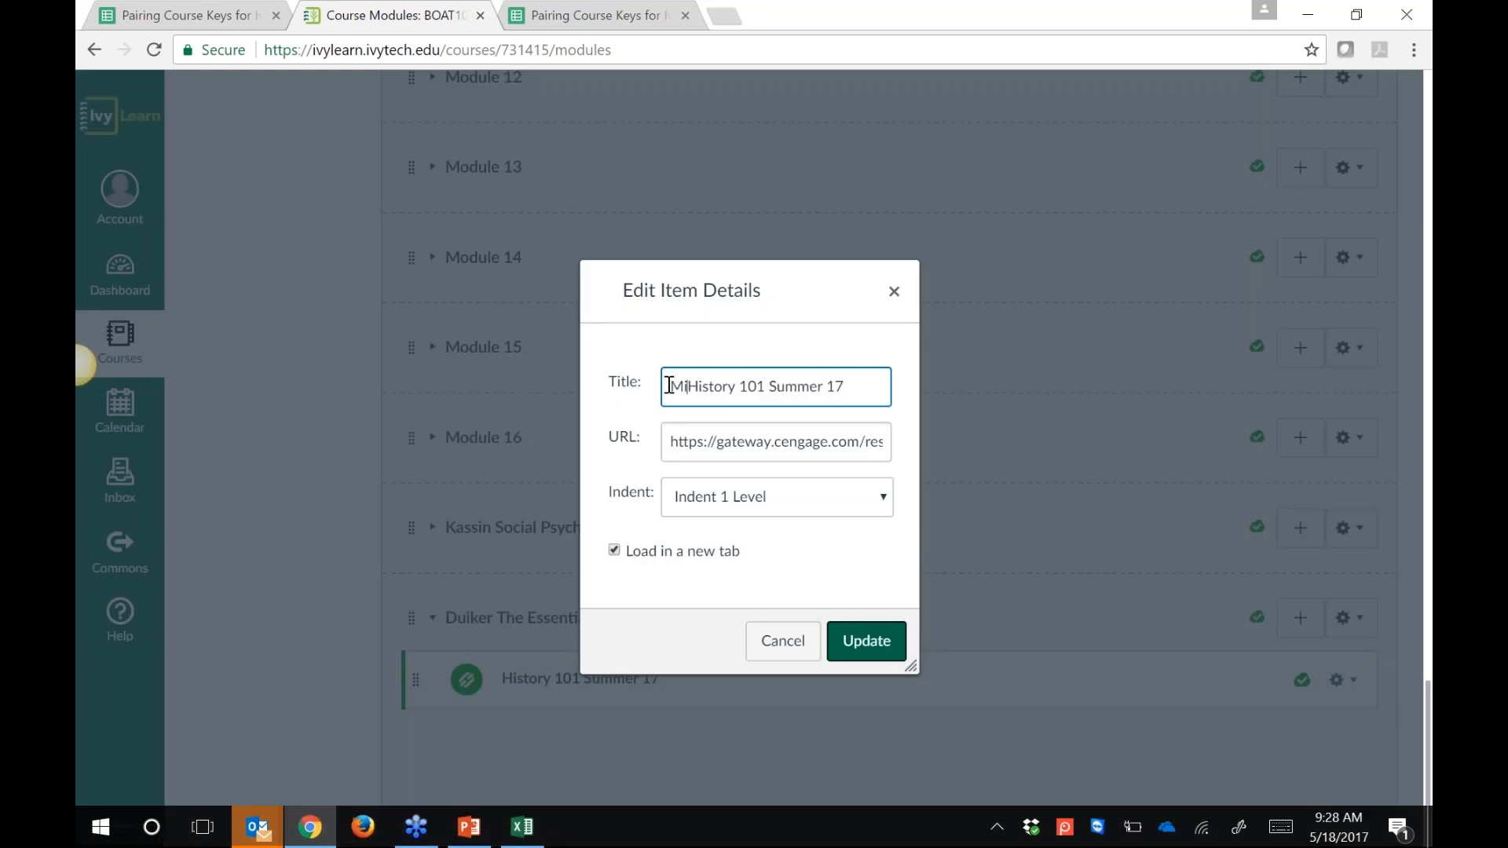
pyautogui.write('meap')
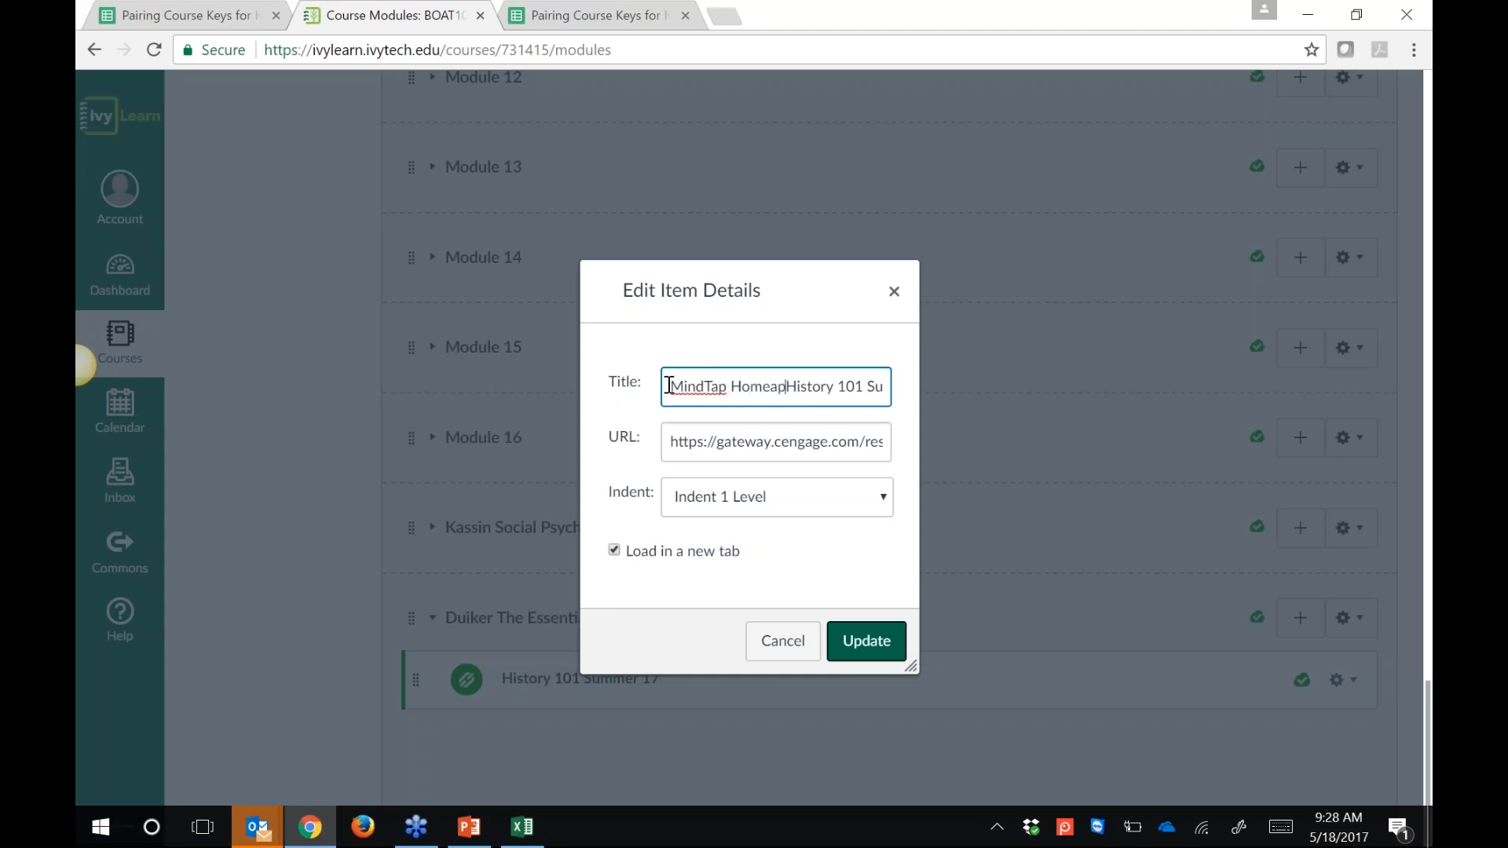
pyautogui.press('BackSpace')
pyautogui.press('BackSpace')
pyautogui.write('page for')
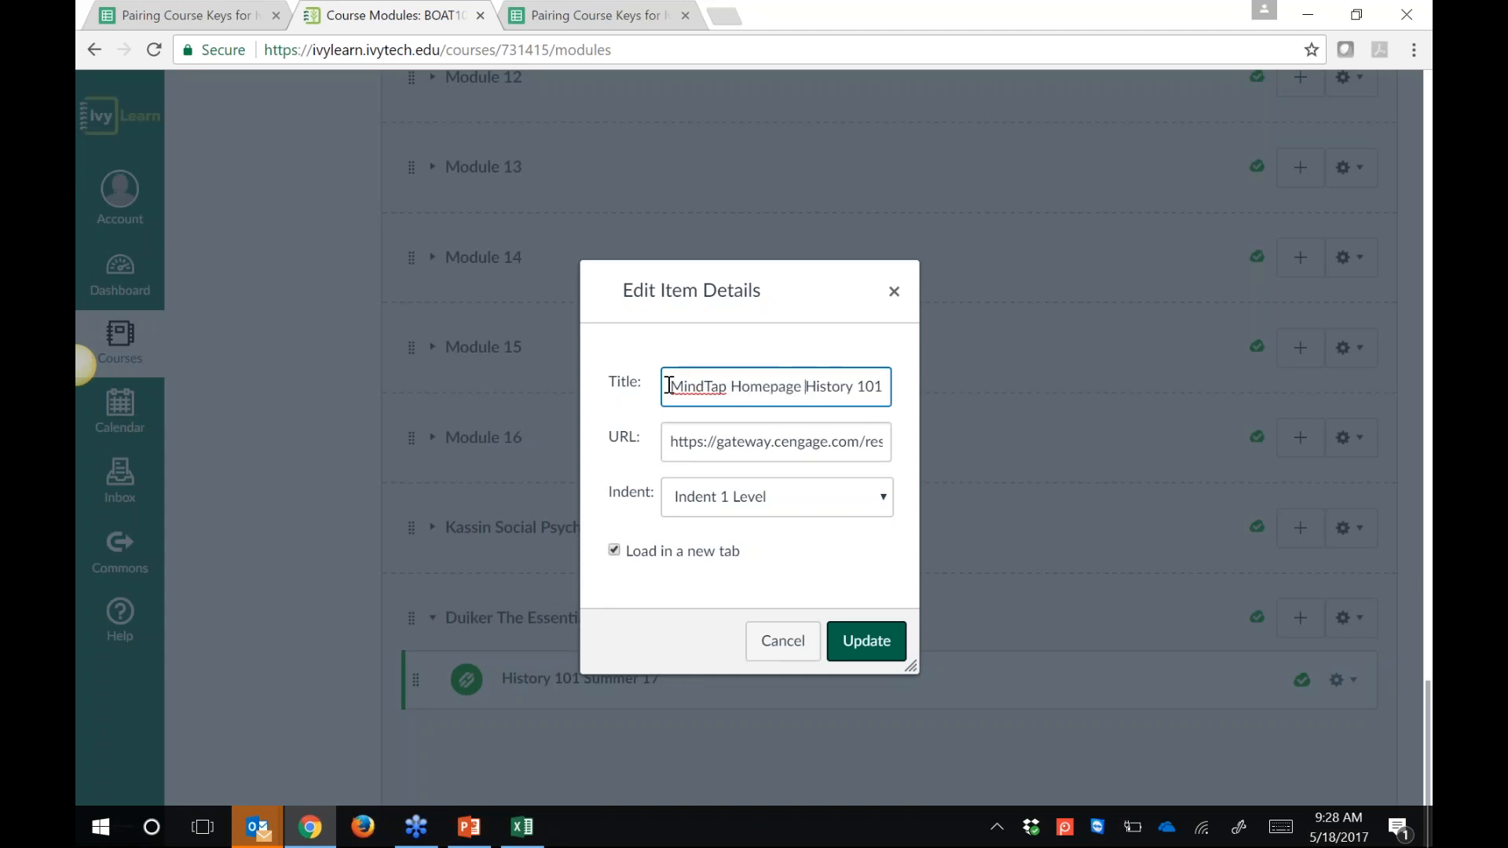
pyautogui.press('Right')
pyautogui.press('Right')
pyautogui.press('Right')
pyautogui.press('Right')
pyautogui.press('Right')
pyautogui.press('Right')
pyautogui.press('Right')
pyautogui.press('Right')
pyautogui.press('Right')
pyautogui.press('Right')
pyautogui.press('Right')
pyautogui.press('Right')
pyautogui.press('Right')
pyautogui.press('Right')
pyautogui.press('Right')
pyautogui.press('Right')
pyautogui.press('Right')
pyautogui.press('BackSpace')
pyautogui.press('BackSpace')
pyautogui.press('BackSpace')
pyautogui.press('BackSpace')
pyautogui.press('BackSpace')
pyautogui.press('BackSpace')
pyautogui.press('BackSpace')
pyautogui.press('BackSpace')
pyautogui.press('BackSpace')
pyautogui.press('BackSpace')
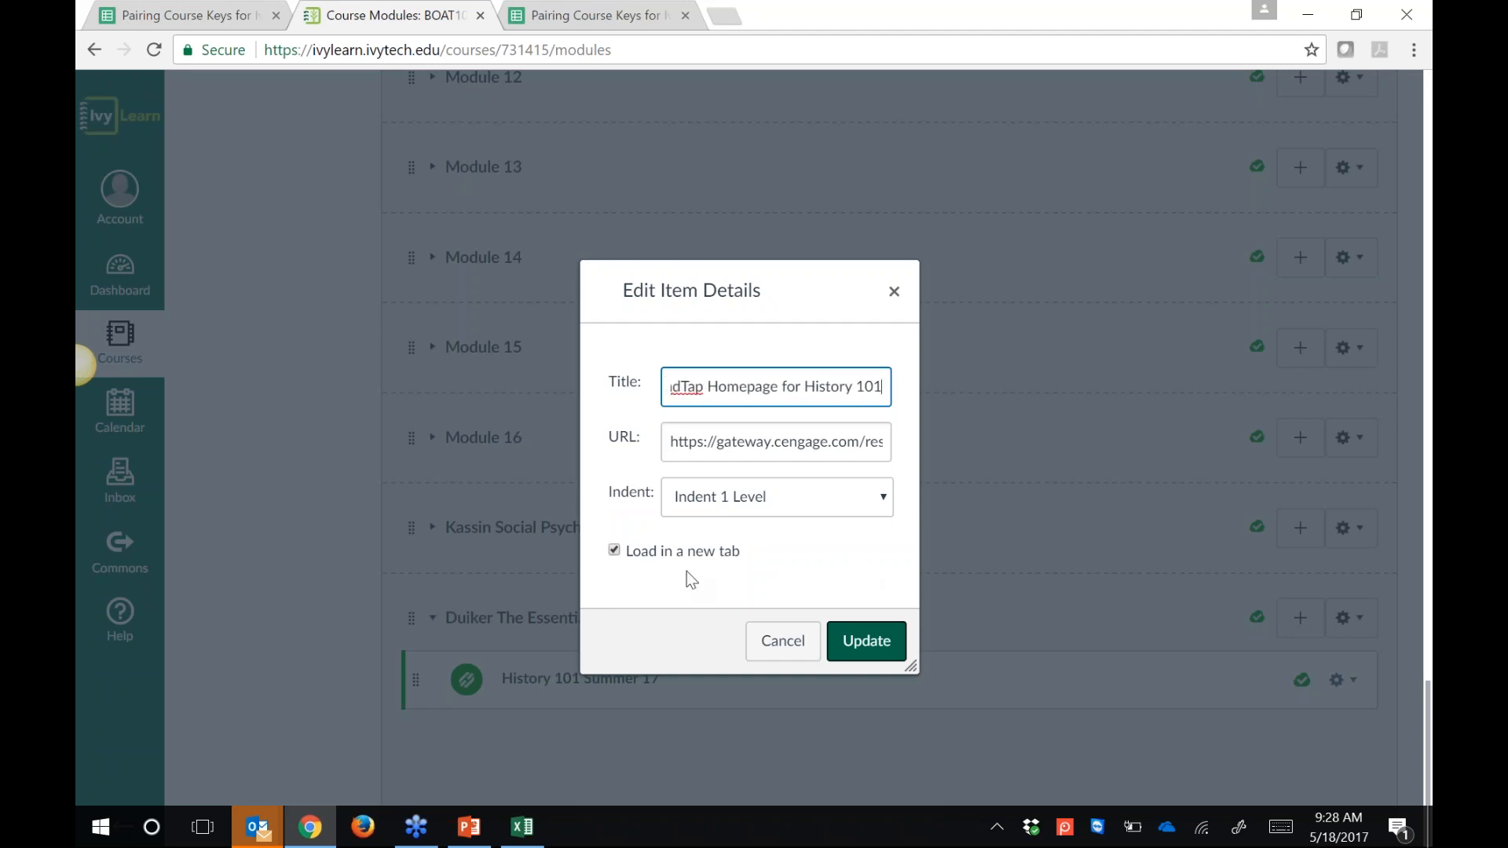
pyautogui.moveTo(632, 559); pyautogui.dragTo(752, 566)
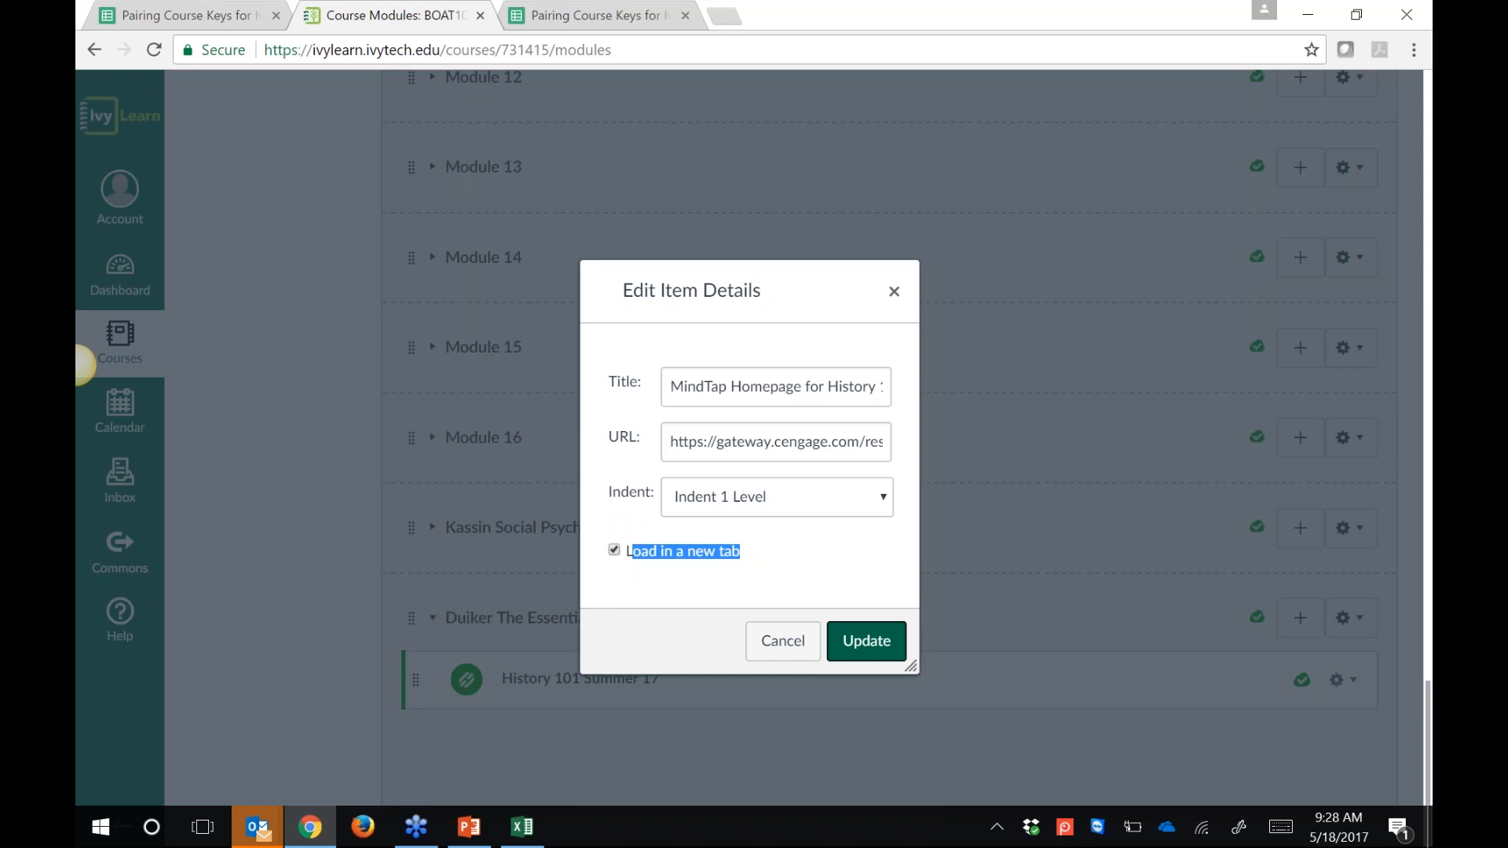
pyautogui.click(615, 550)
pyautogui.click(848, 644)
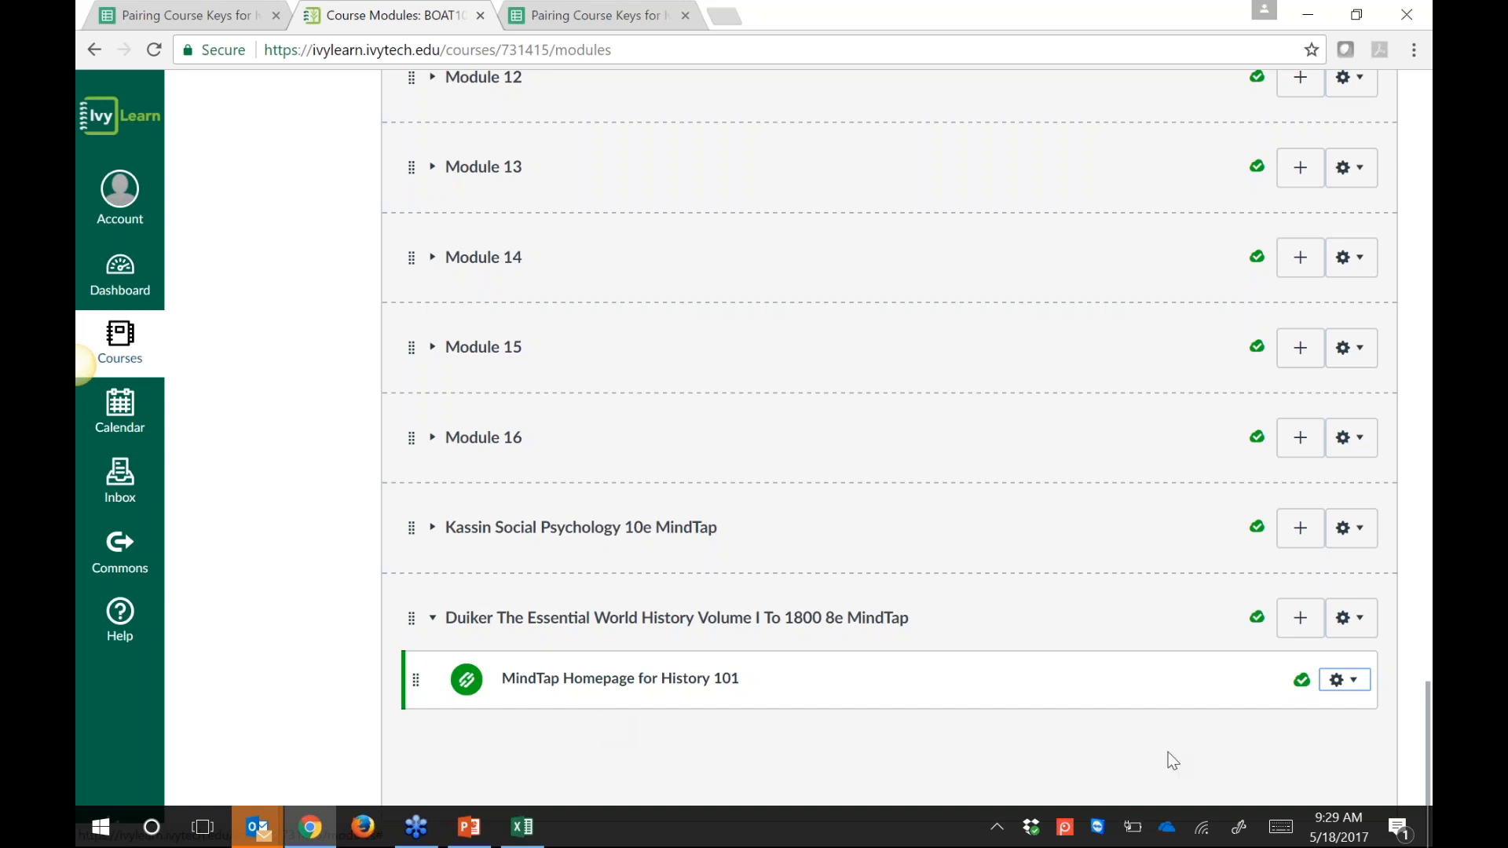
# Step: Review the link's saved settings without changes, then launch MindTap Homepage for History 101
pyautogui.click(1349, 686)
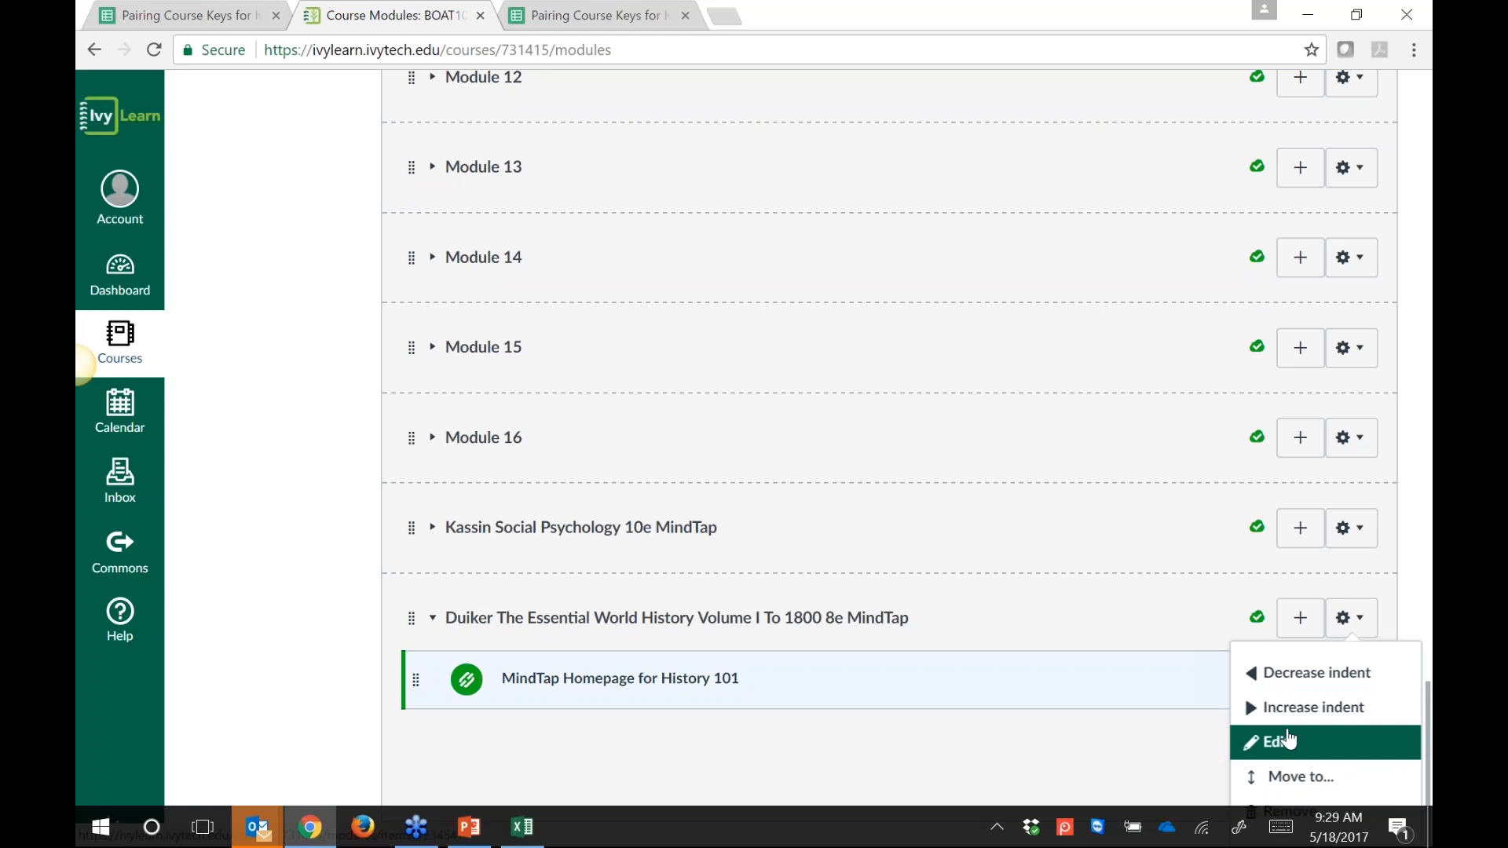
pyautogui.click(1288, 738)
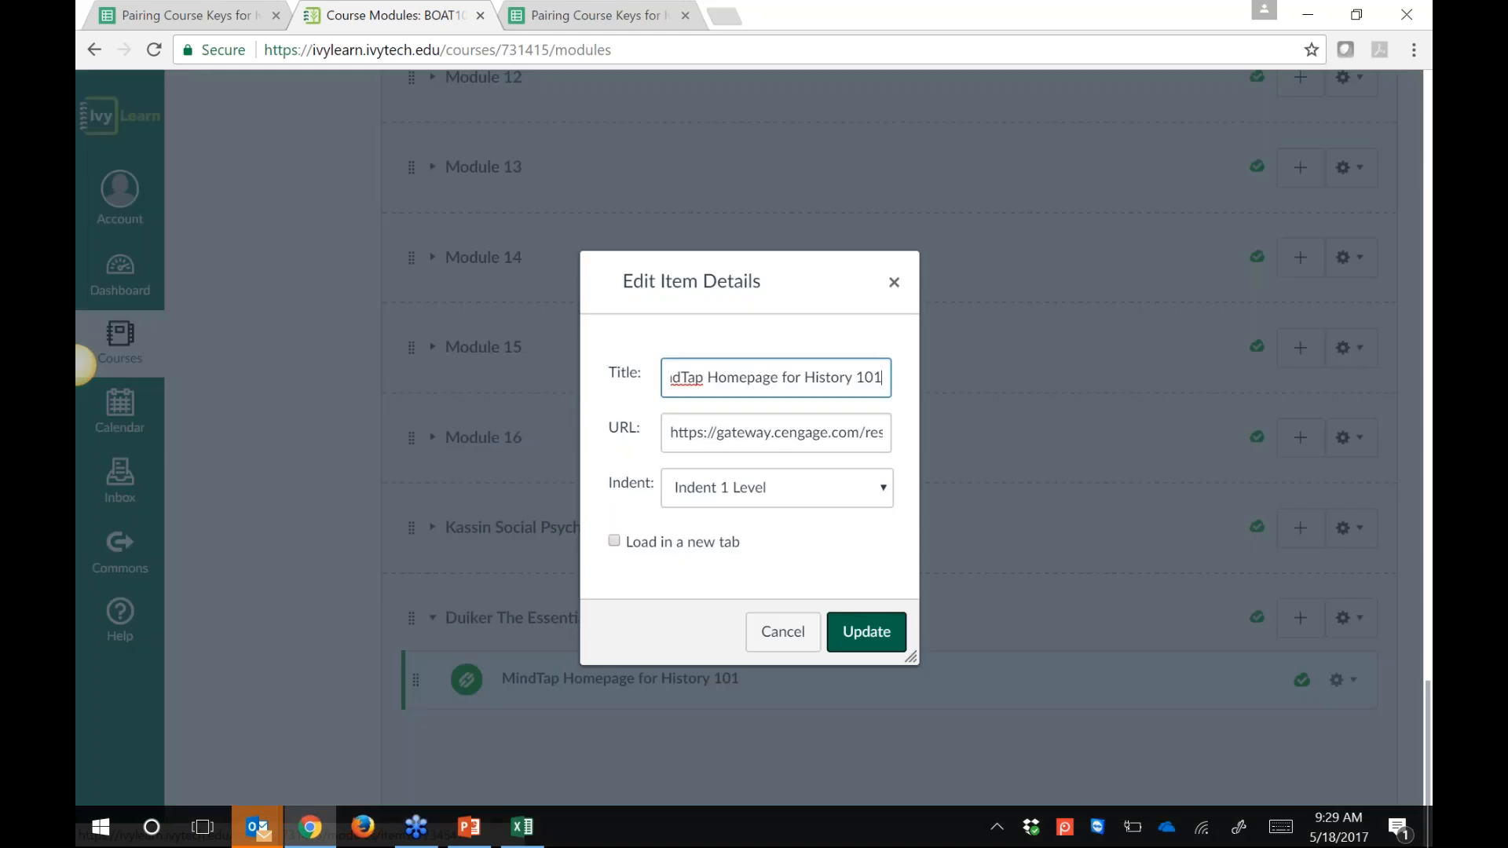
pyautogui.click(783, 633)
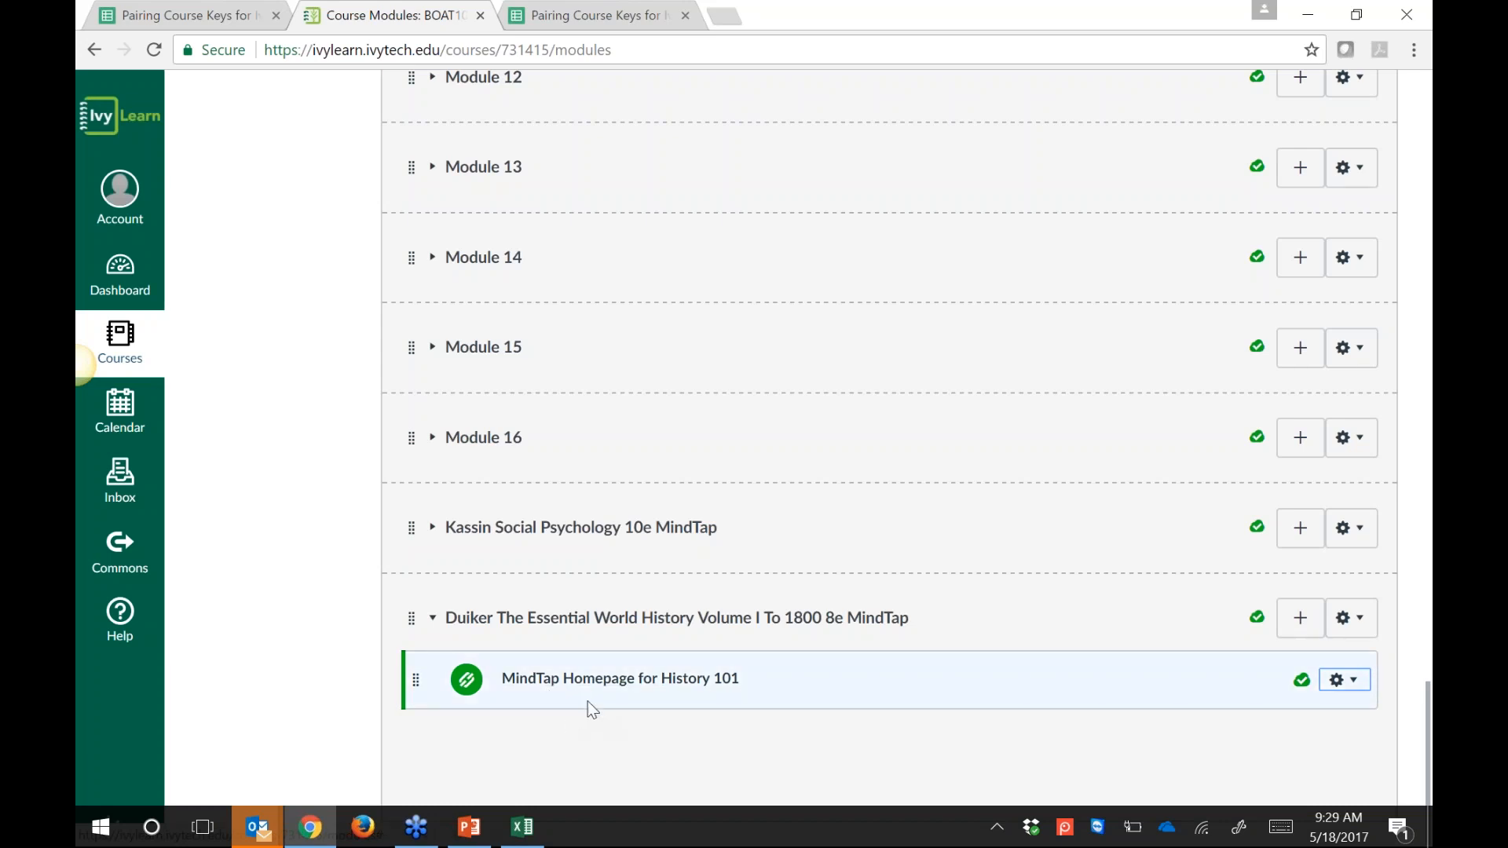
pyautogui.click(620, 679)
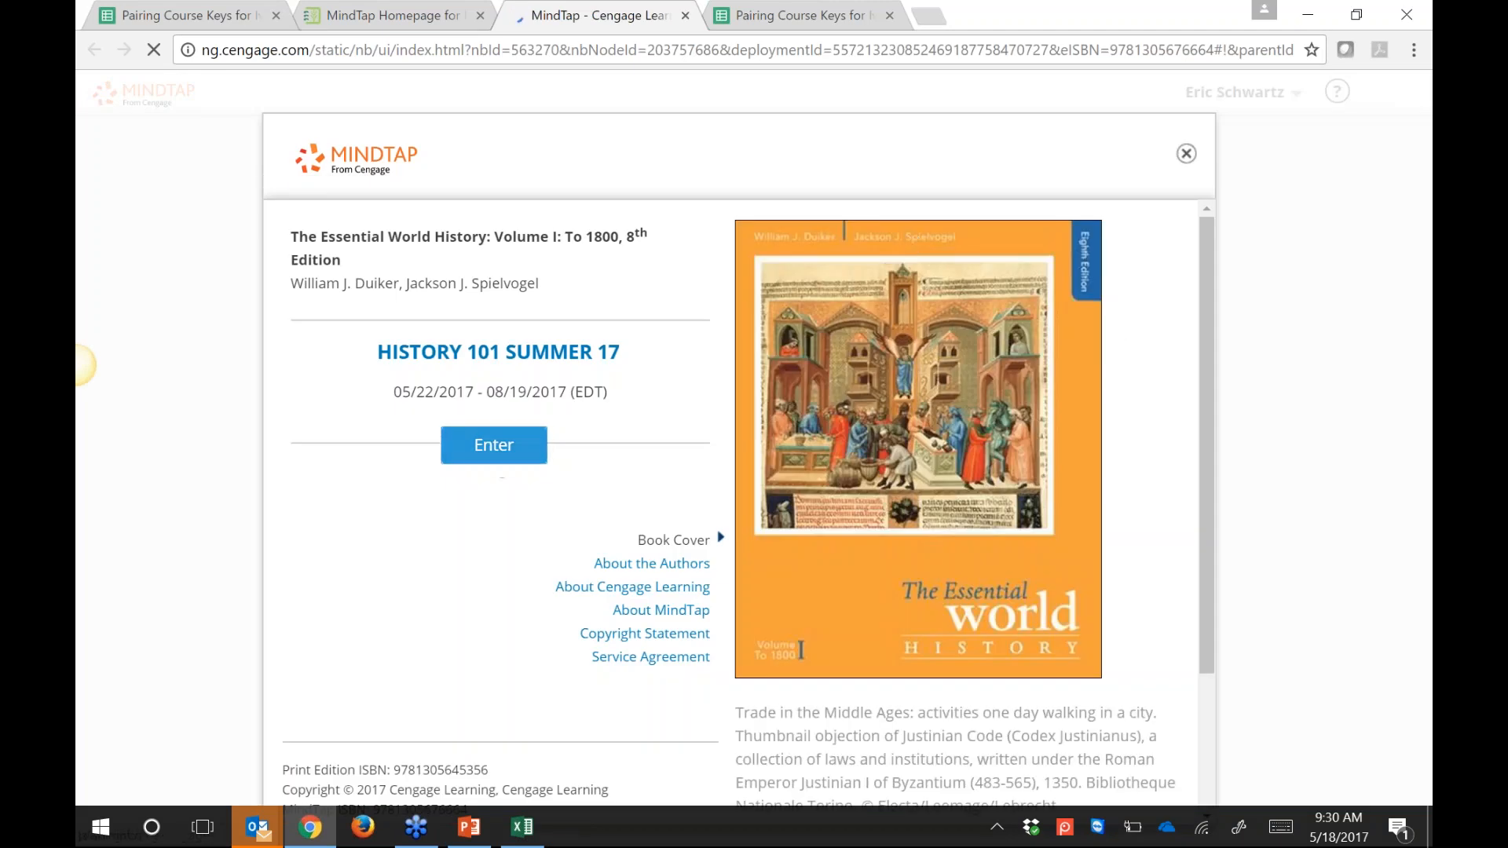
# Step: Enter the History 101 Summer 17 course, dismiss the tour callouts, and close the Aplia maintenance notice
pyautogui.click(494, 445)
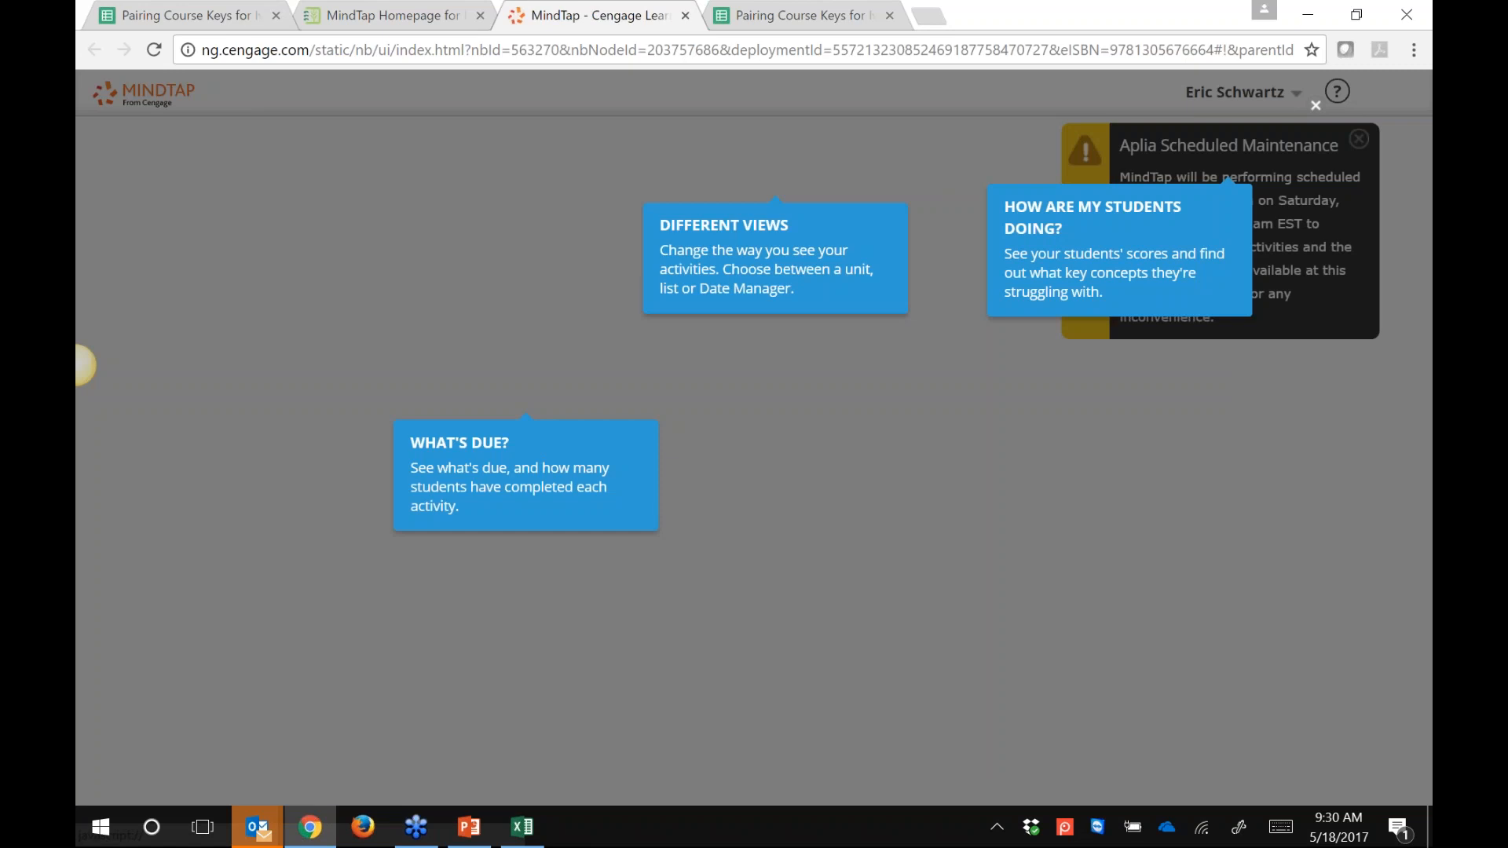
pyautogui.click(83, 365)
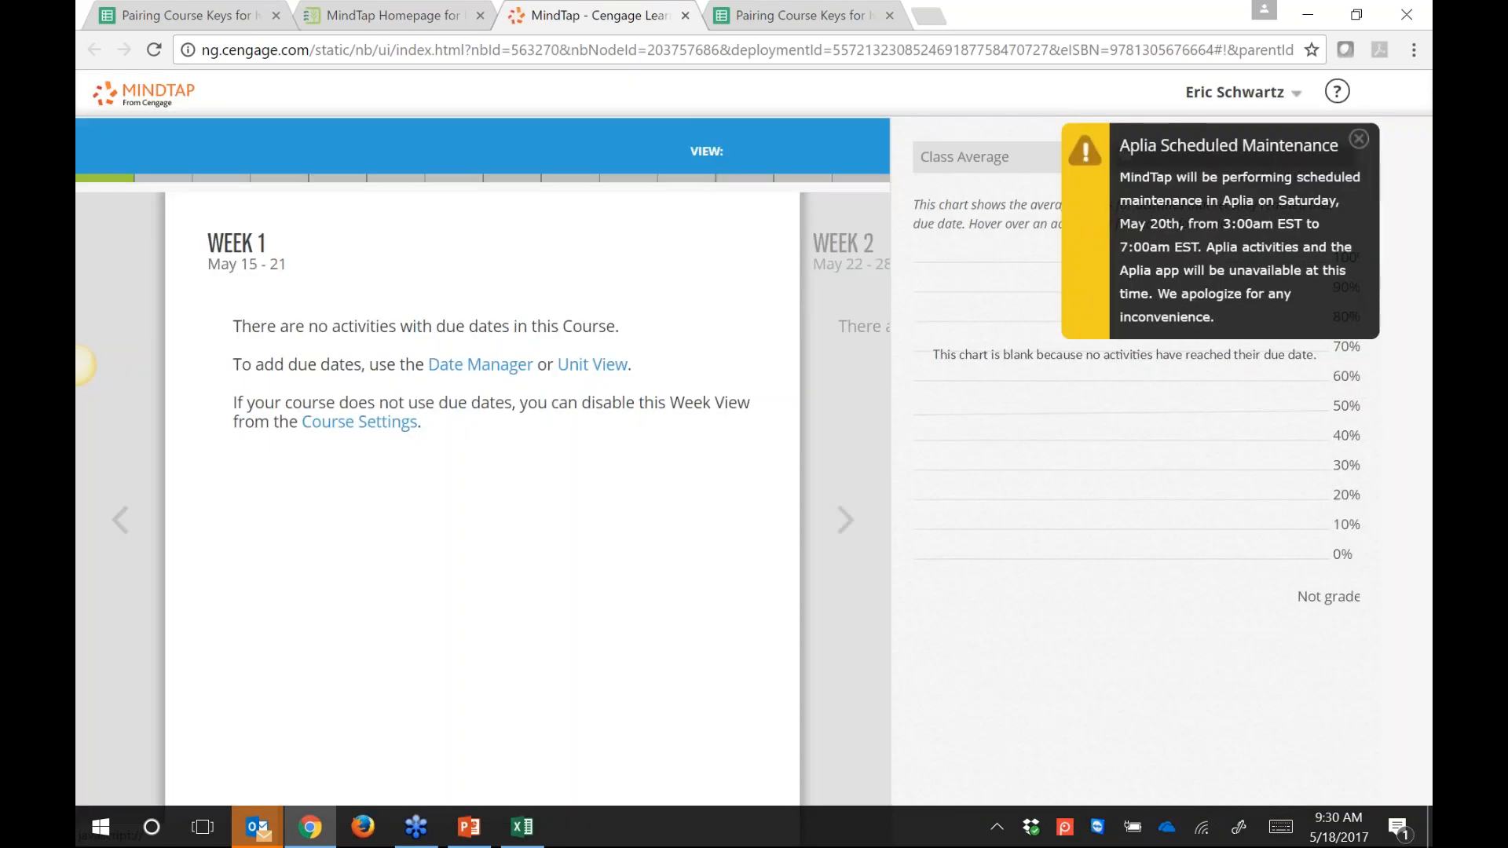
pyautogui.click(1349, 147)
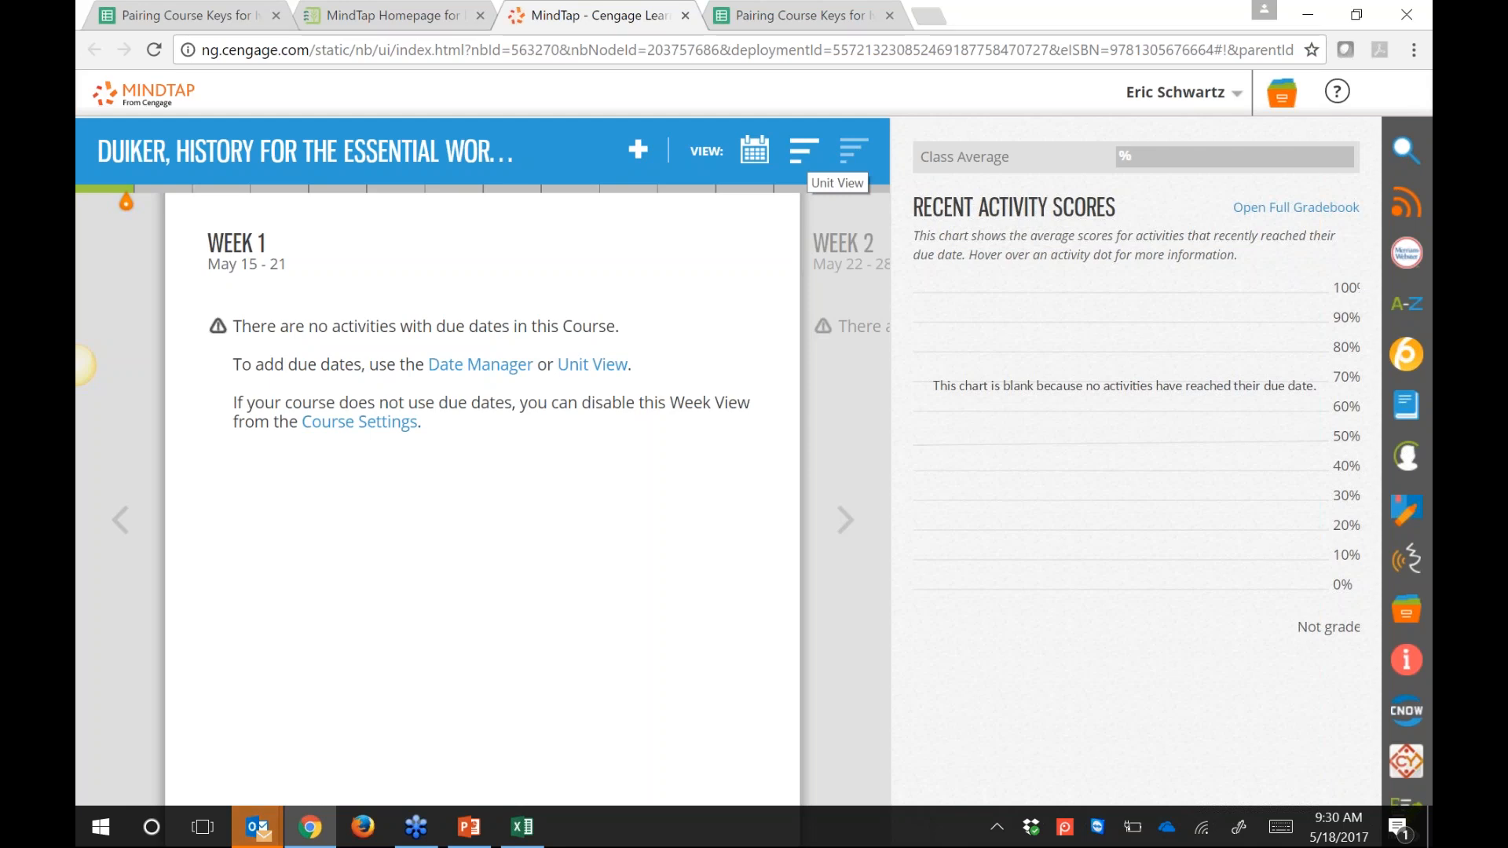
pyautogui.click(801, 153)
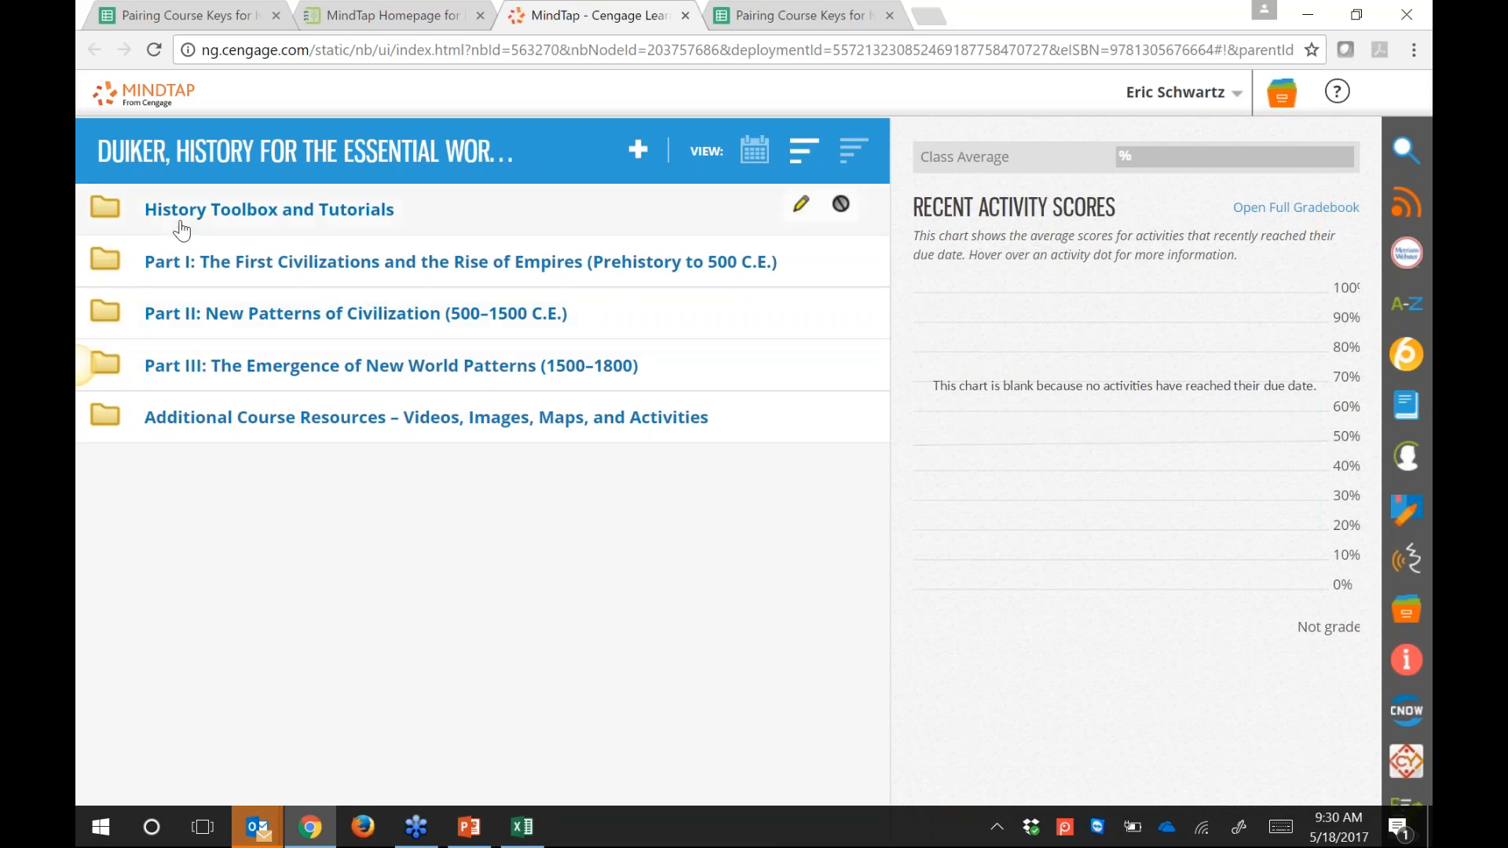
pyautogui.click(240, 267)
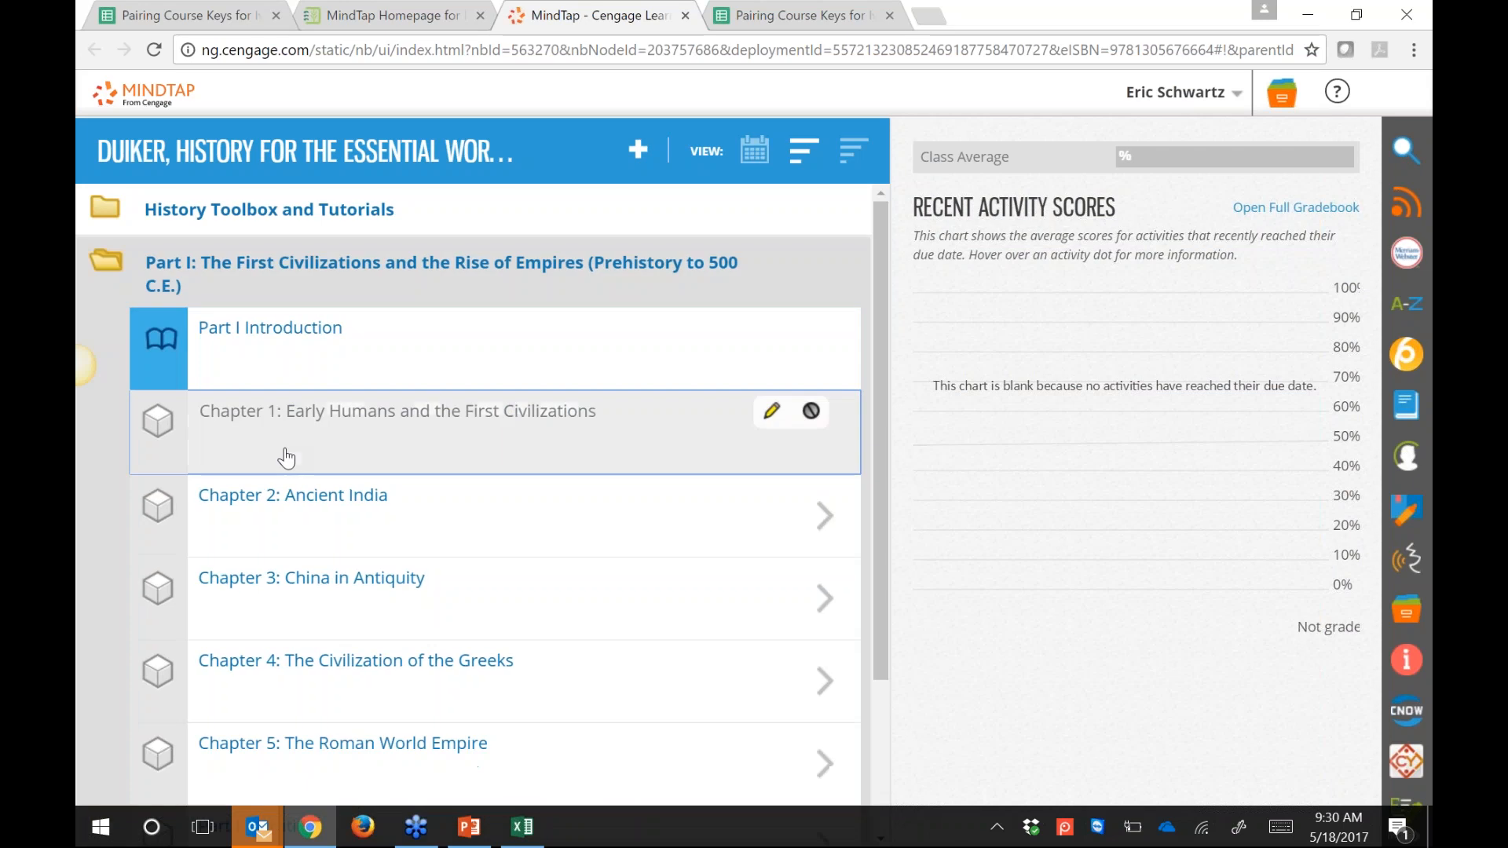
pyautogui.click(286, 458)
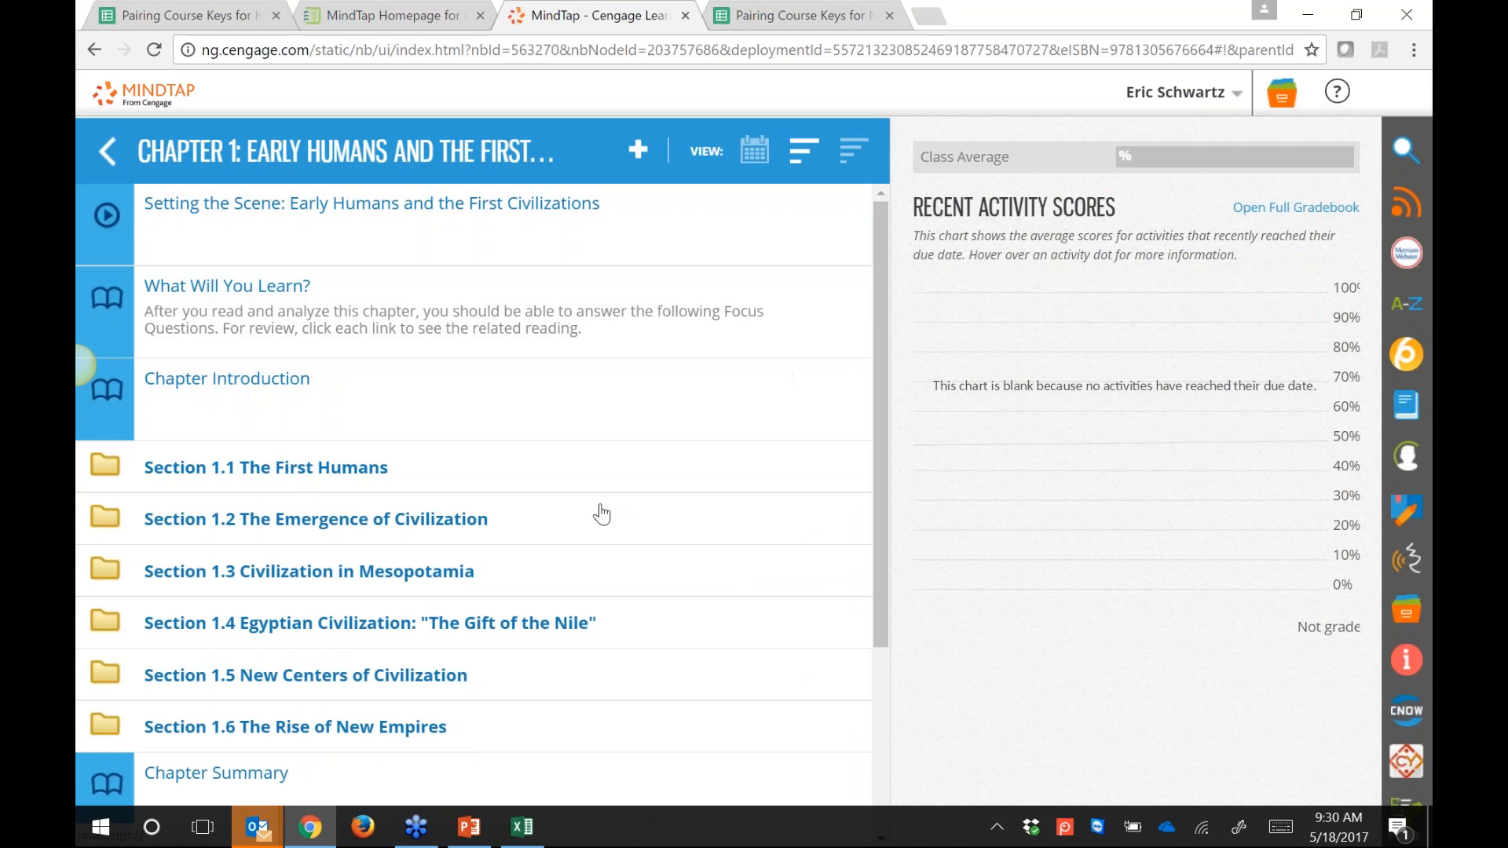
pyautogui.scroll(-3, 601, 514)
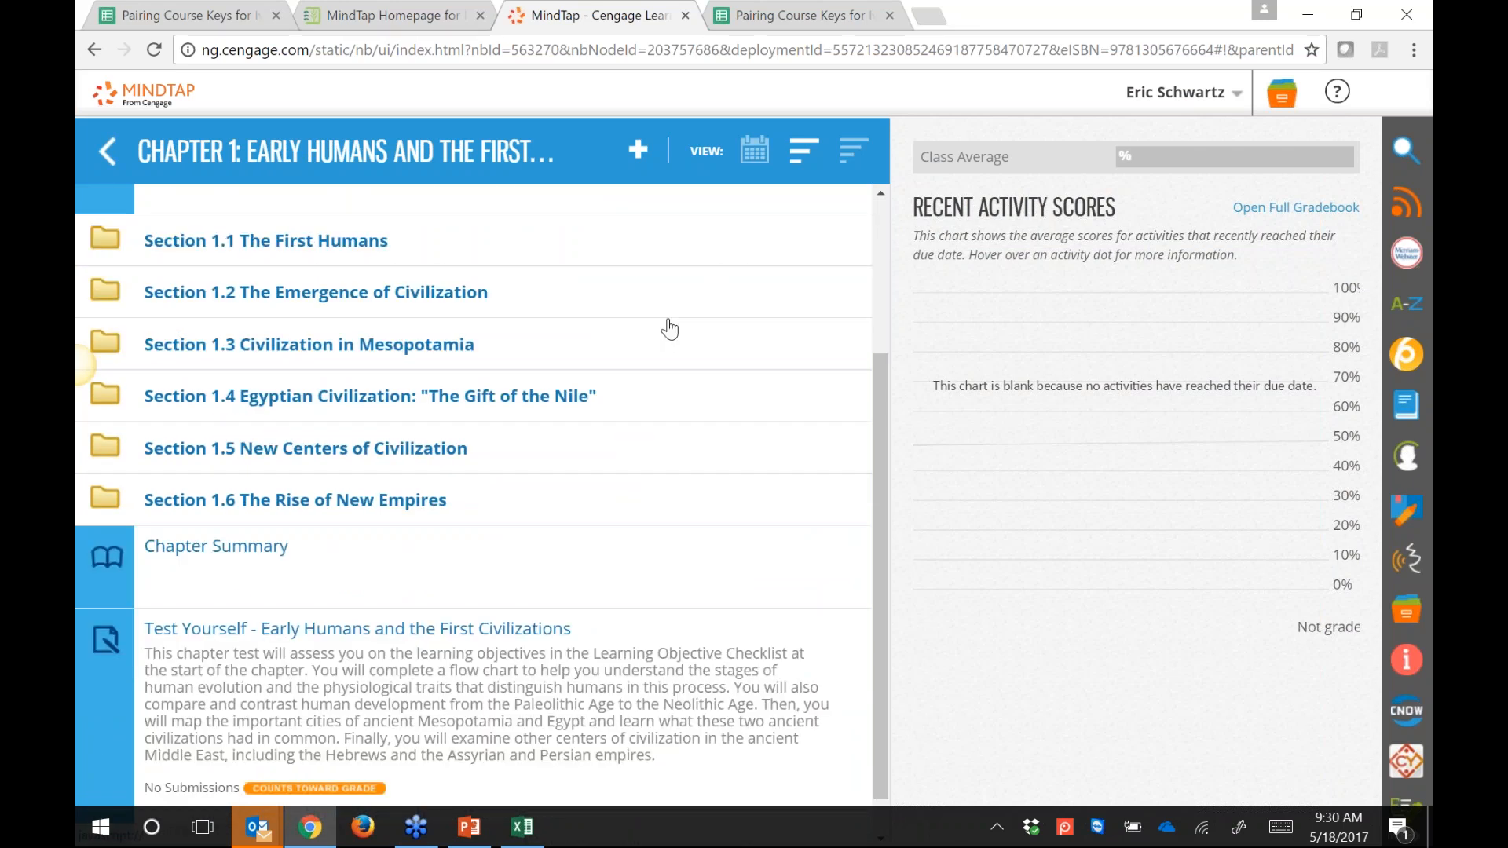
pyautogui.scroll(-1, 669, 328)
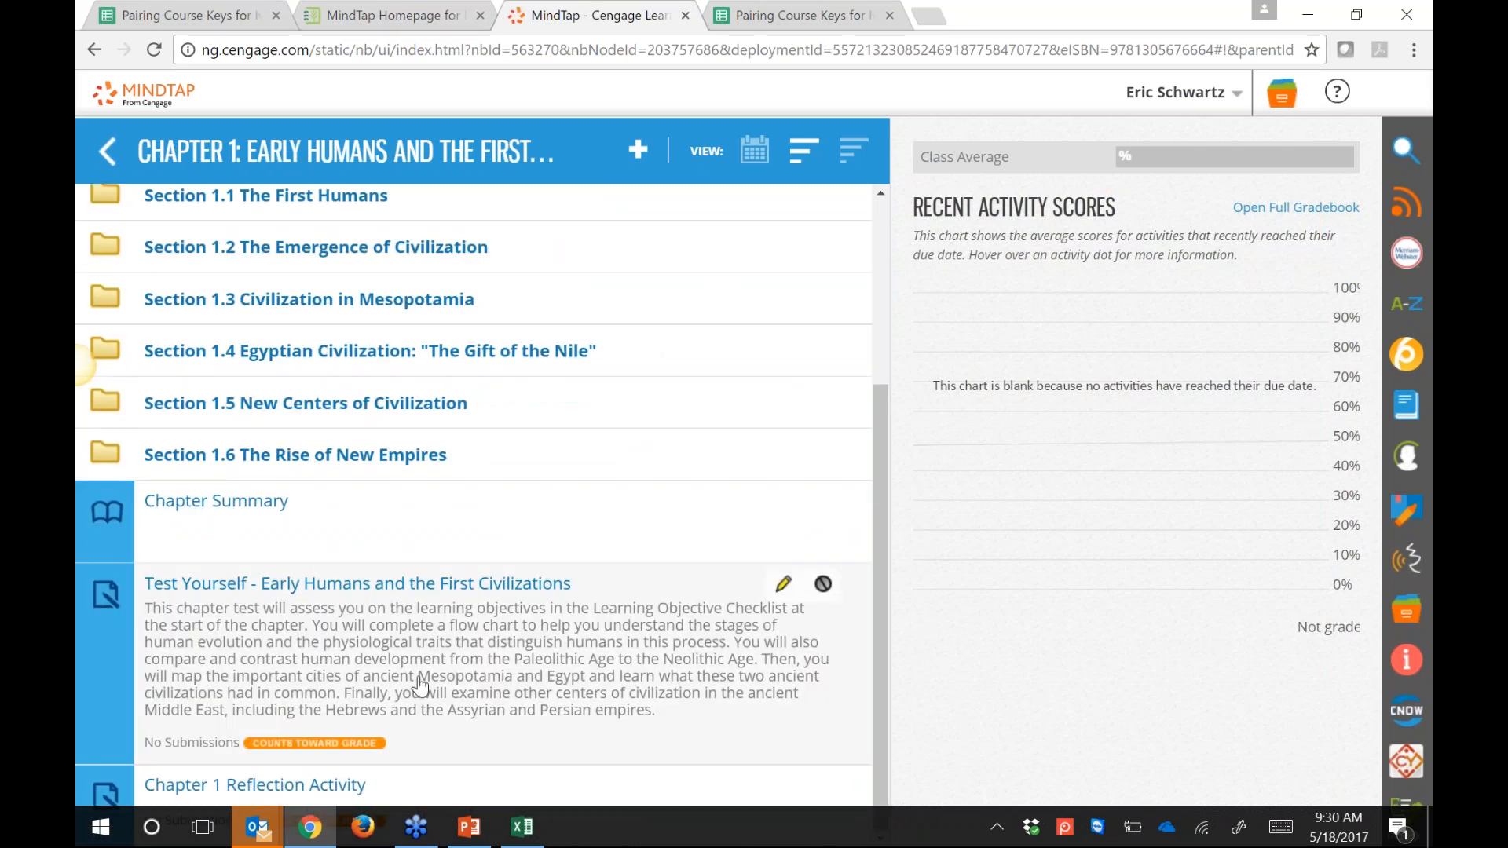
pyautogui.click(314, 320)
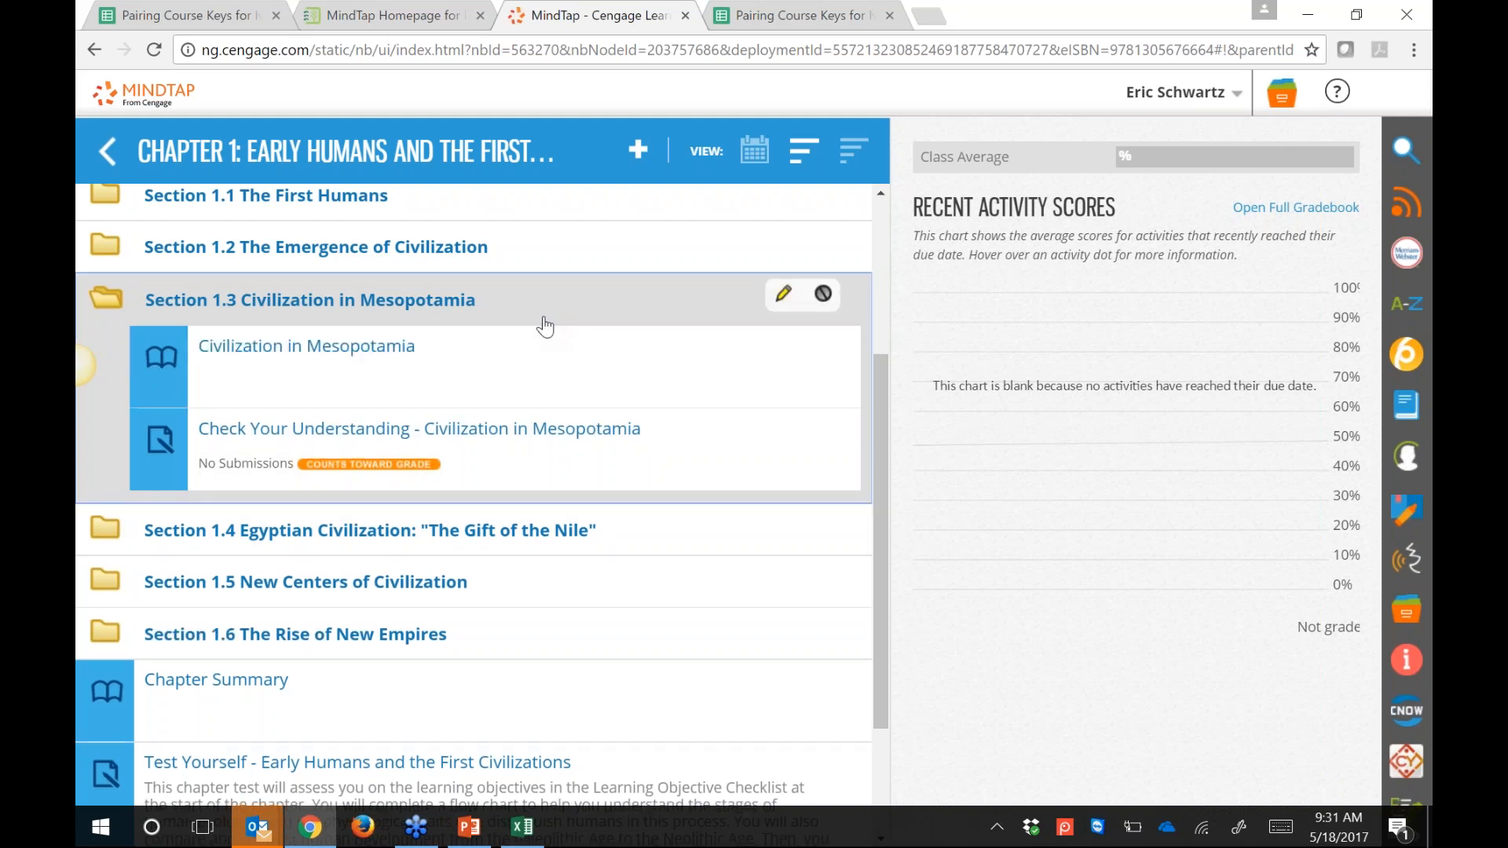
pyautogui.moveTo(882, 453); pyautogui.dragTo(334, 234)
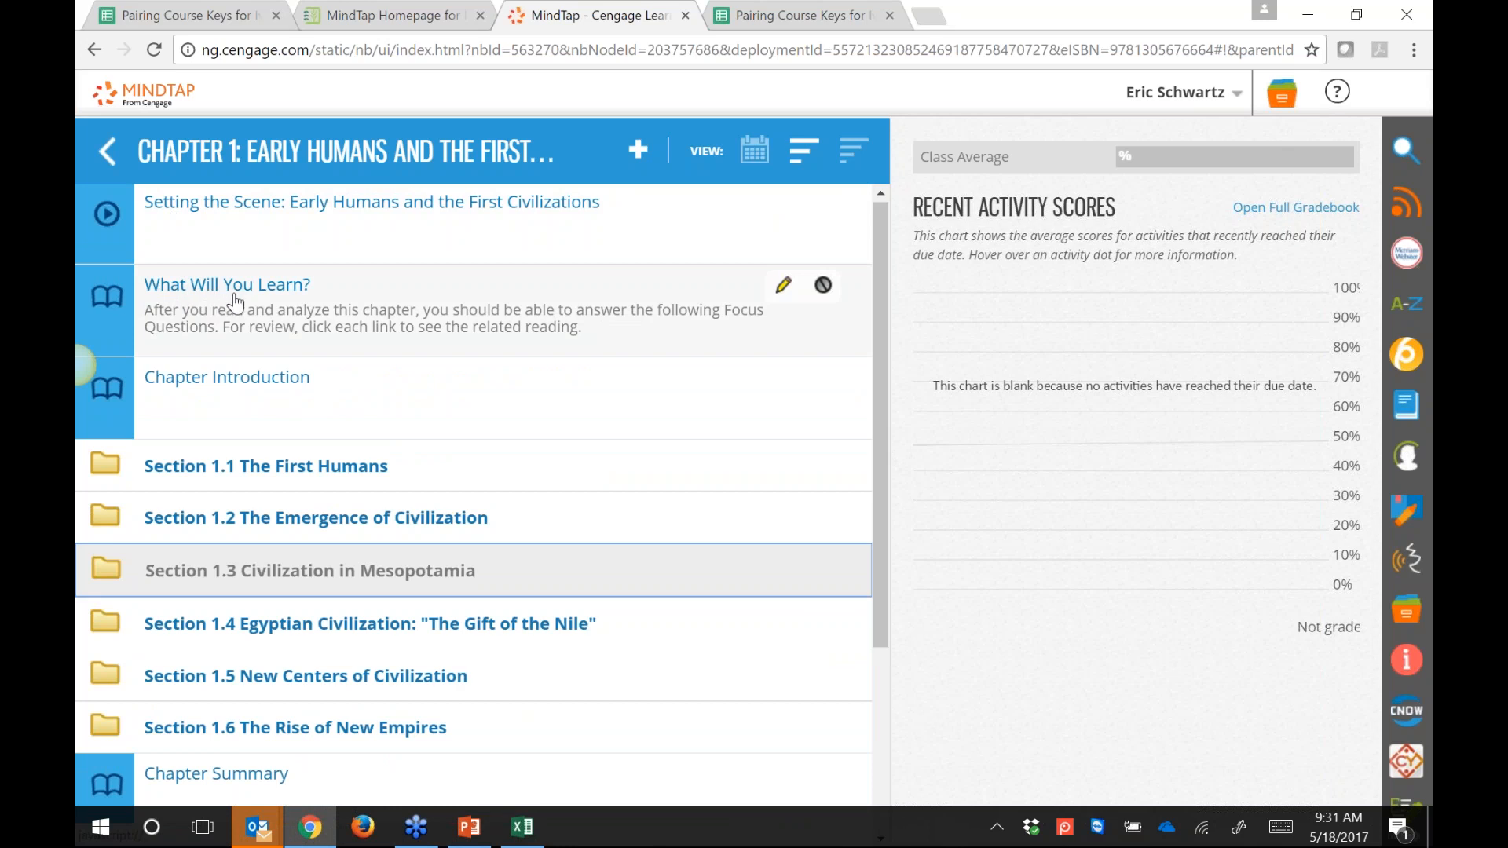
pyautogui.moveTo(882, 385); pyautogui.dragTo(880, 574)
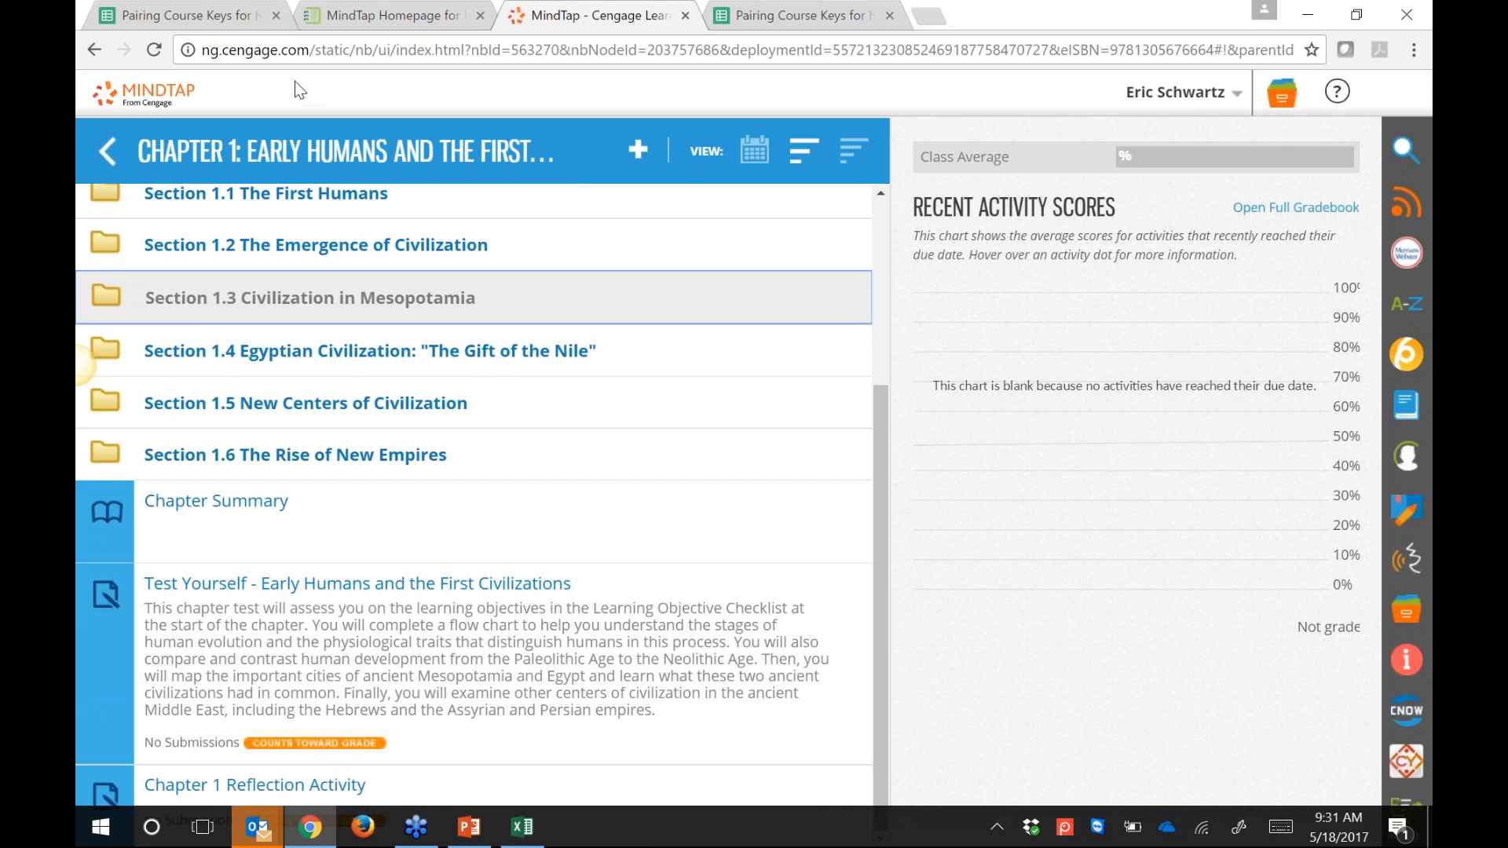
# Step: Return to the Ivy Learn course and show the Cengage Select Content Source list of MindTap titles
pyautogui.click(369, 17)
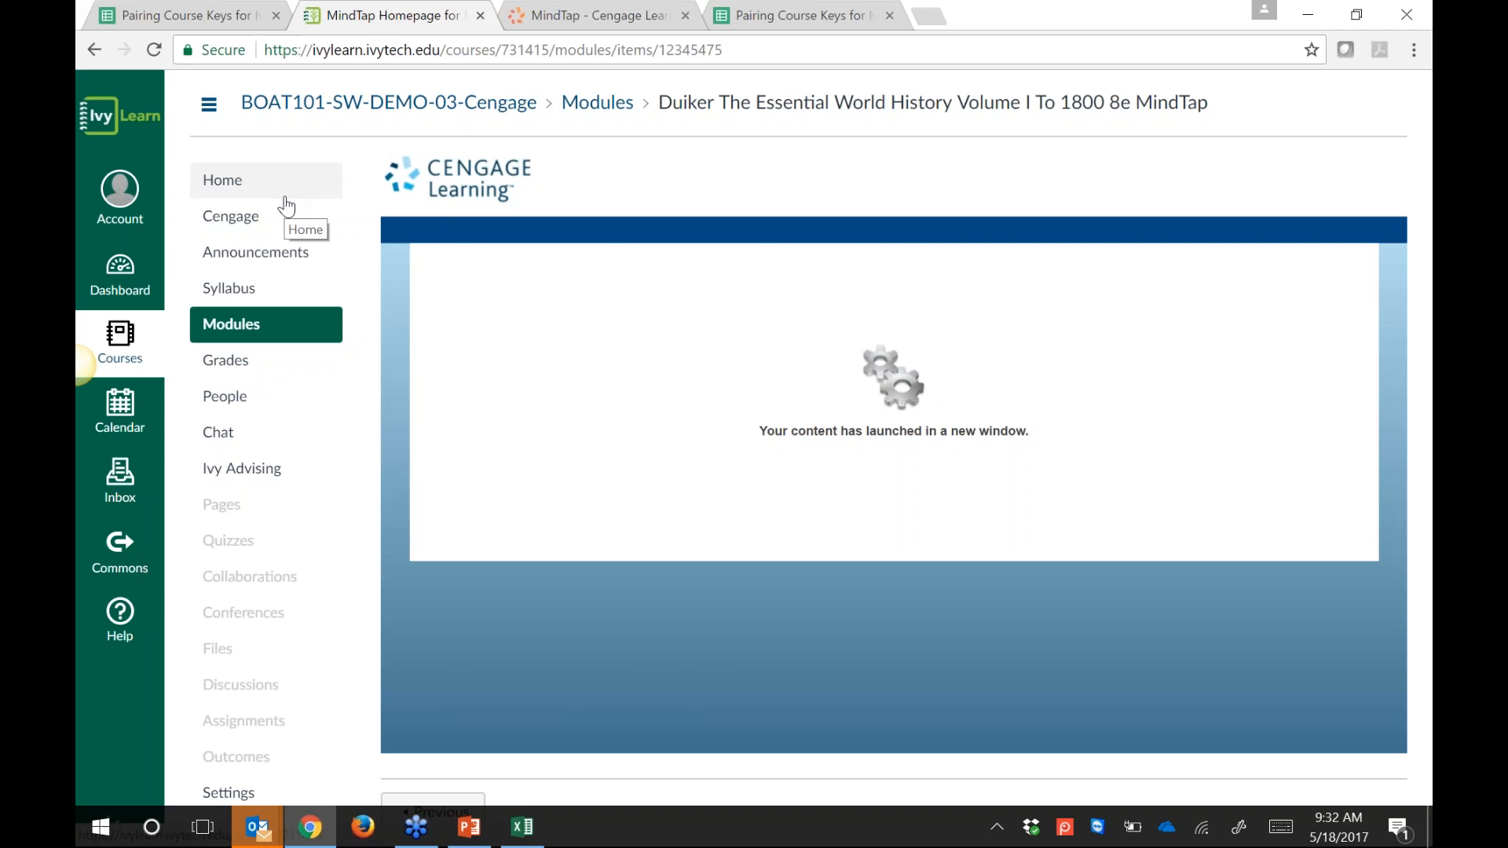
pyautogui.click(219, 229)
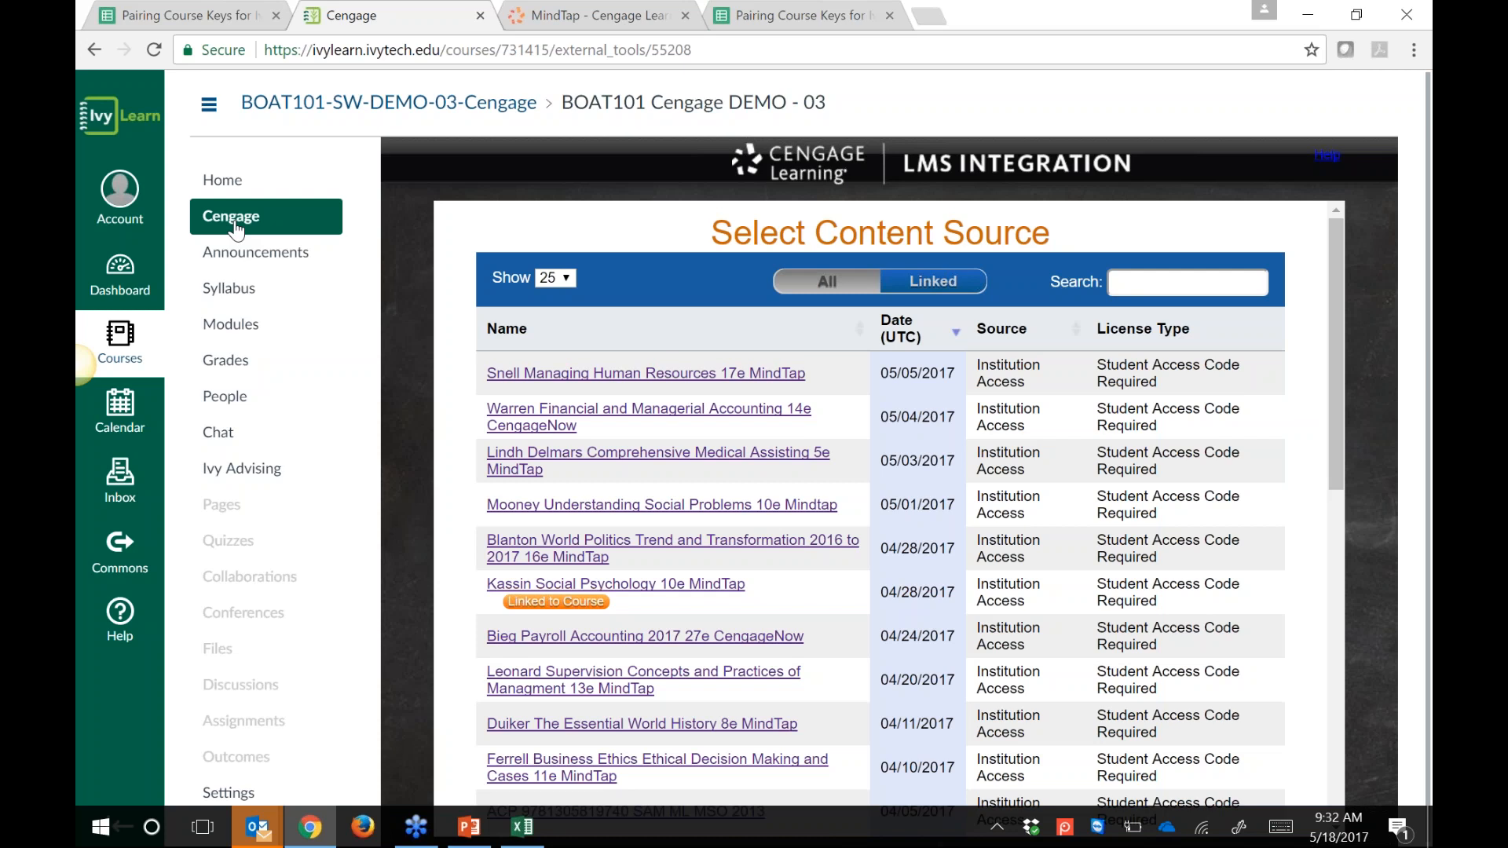
# Step: Search content sources for 'world' and open the linked Duiker Essential World History Volume I To 1800 8e title
pyautogui.scroll(-1, 989, 595)
pyautogui.click(1177, 283)
pyautogui.write('world')
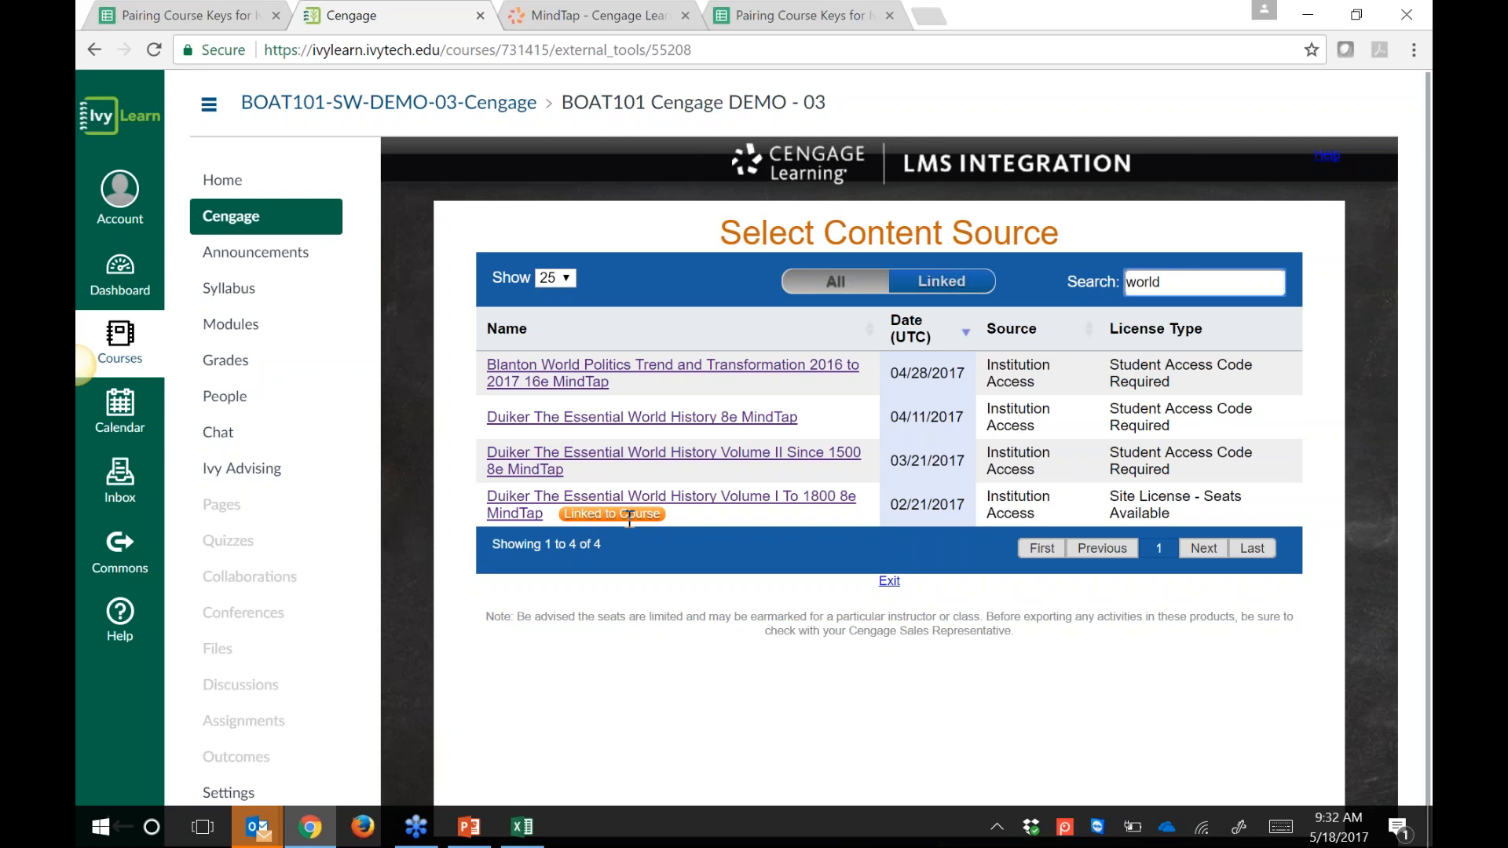
pyautogui.click(672, 511)
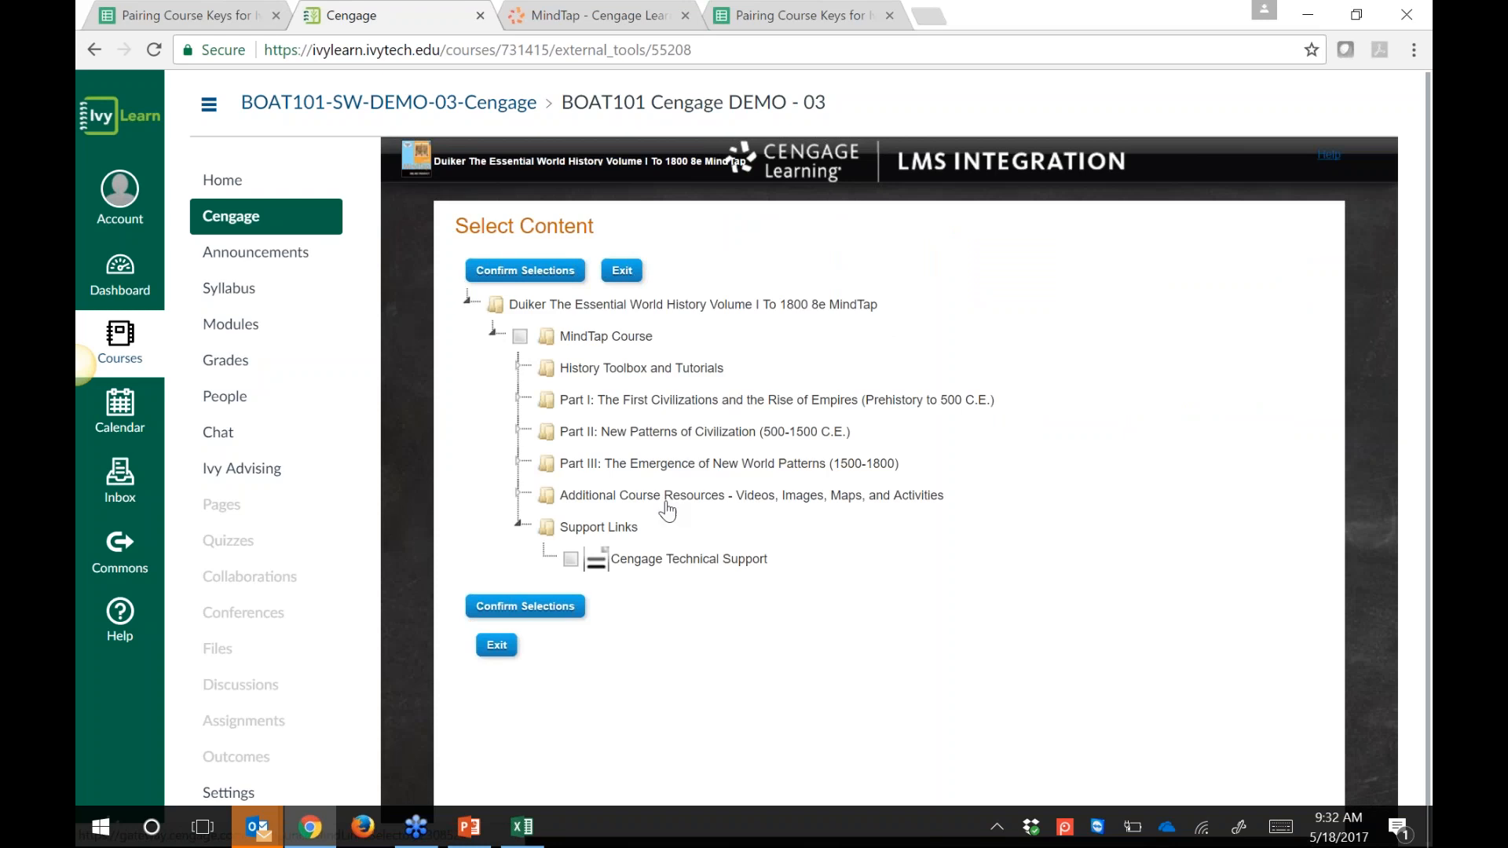
pyautogui.click(620, 369)
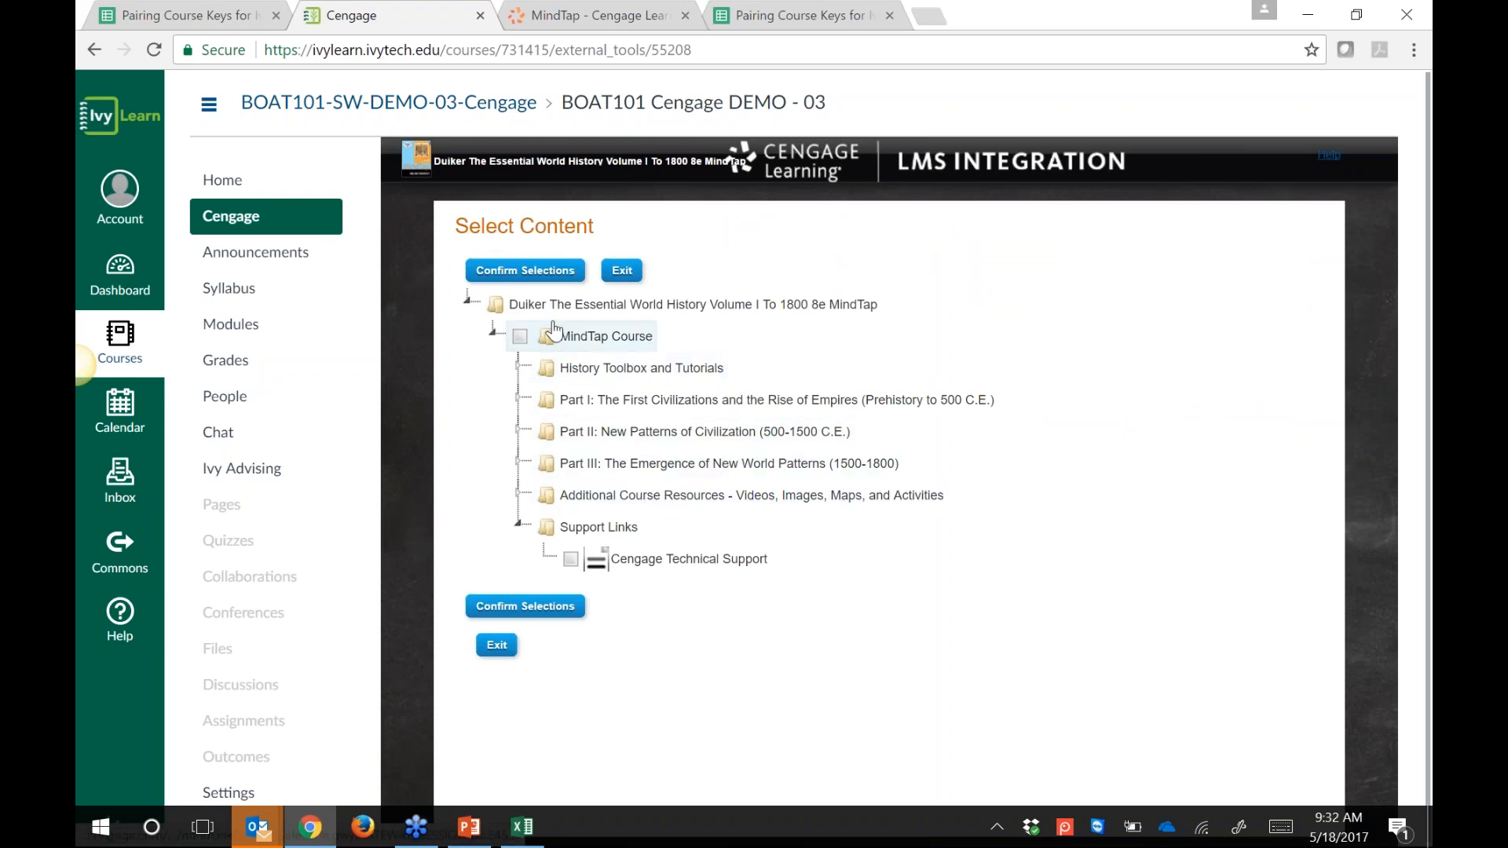
pyautogui.click(584, 17)
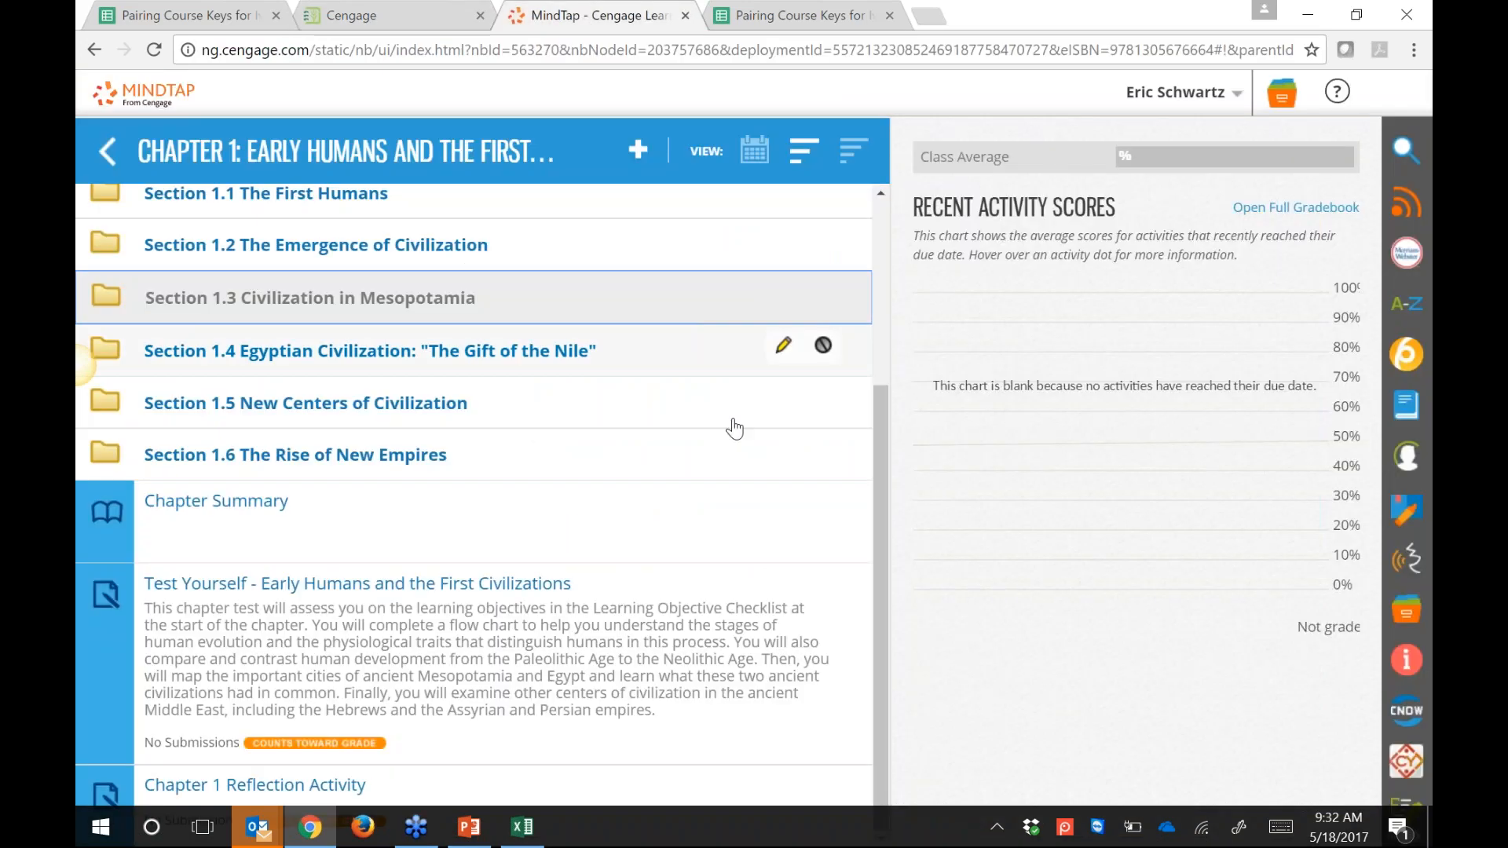
pyautogui.scroll(4, 734, 430)
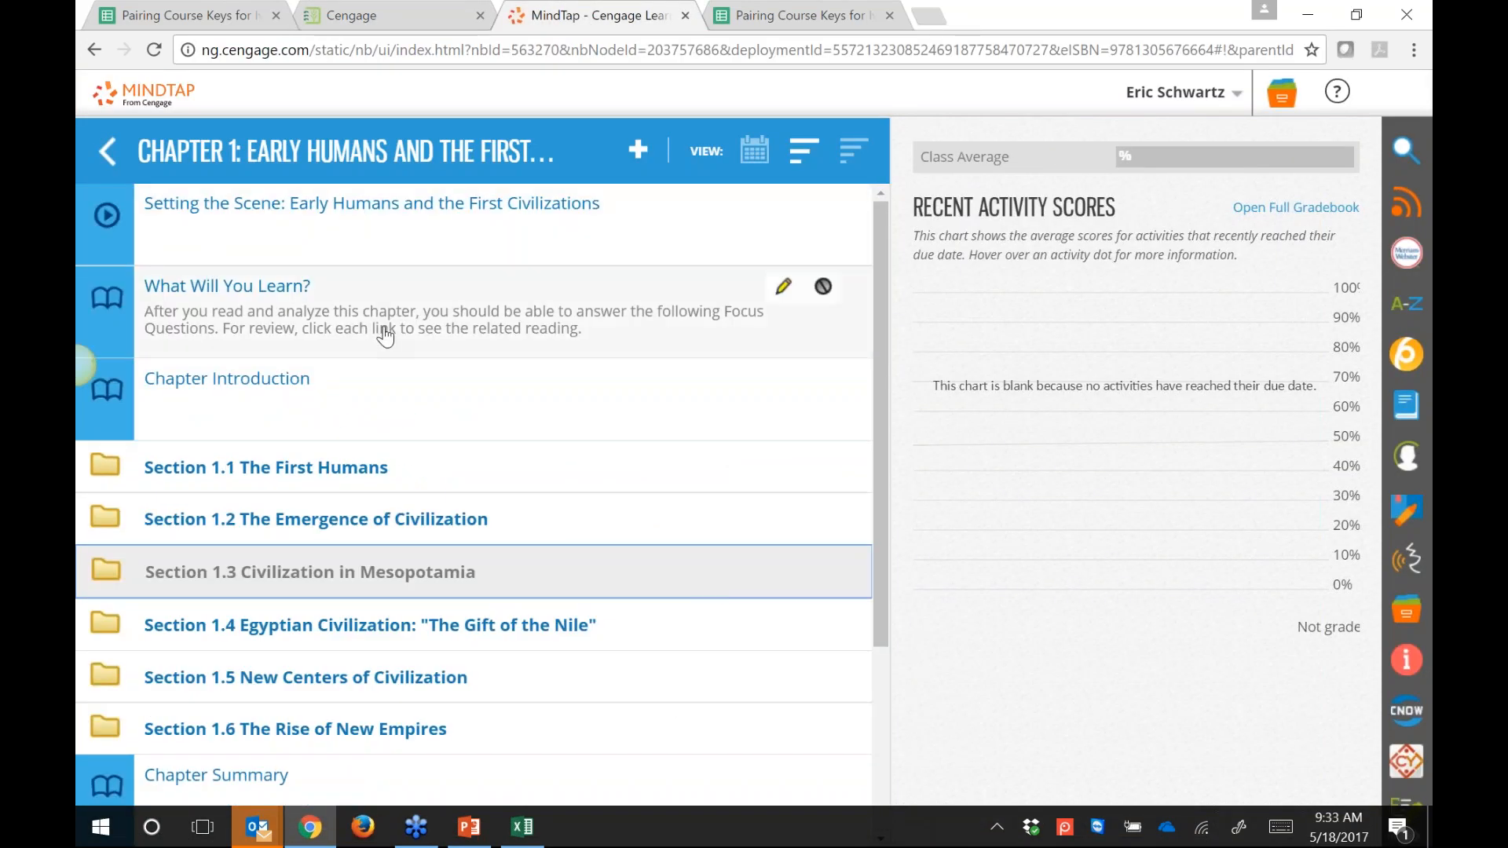
pyautogui.click(399, 11)
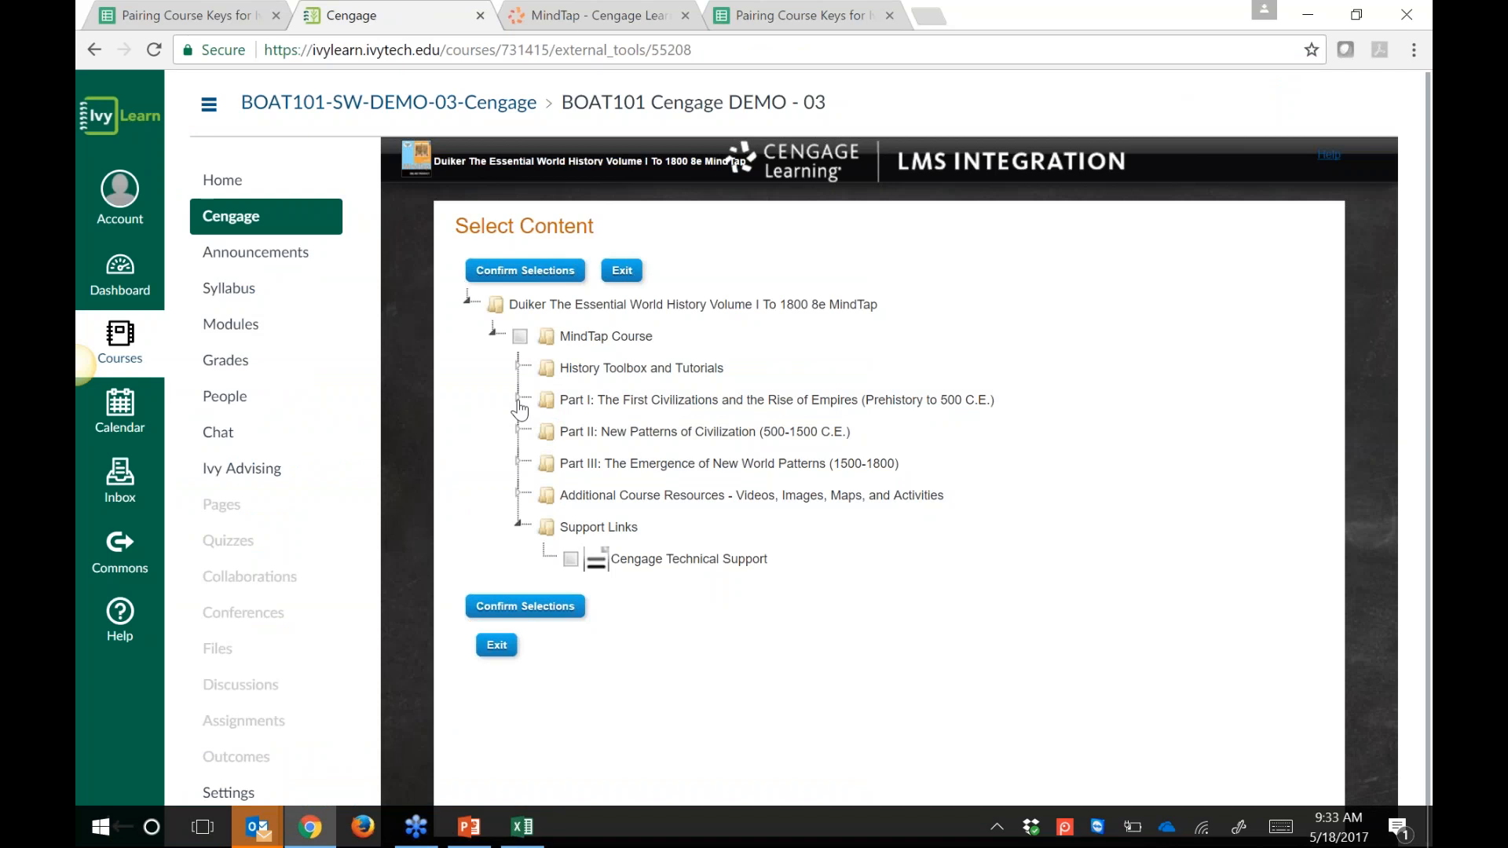
# Step: Expand Part I and select Setting the Scene and What Will You Learn? for import
pyautogui.click(518, 399)
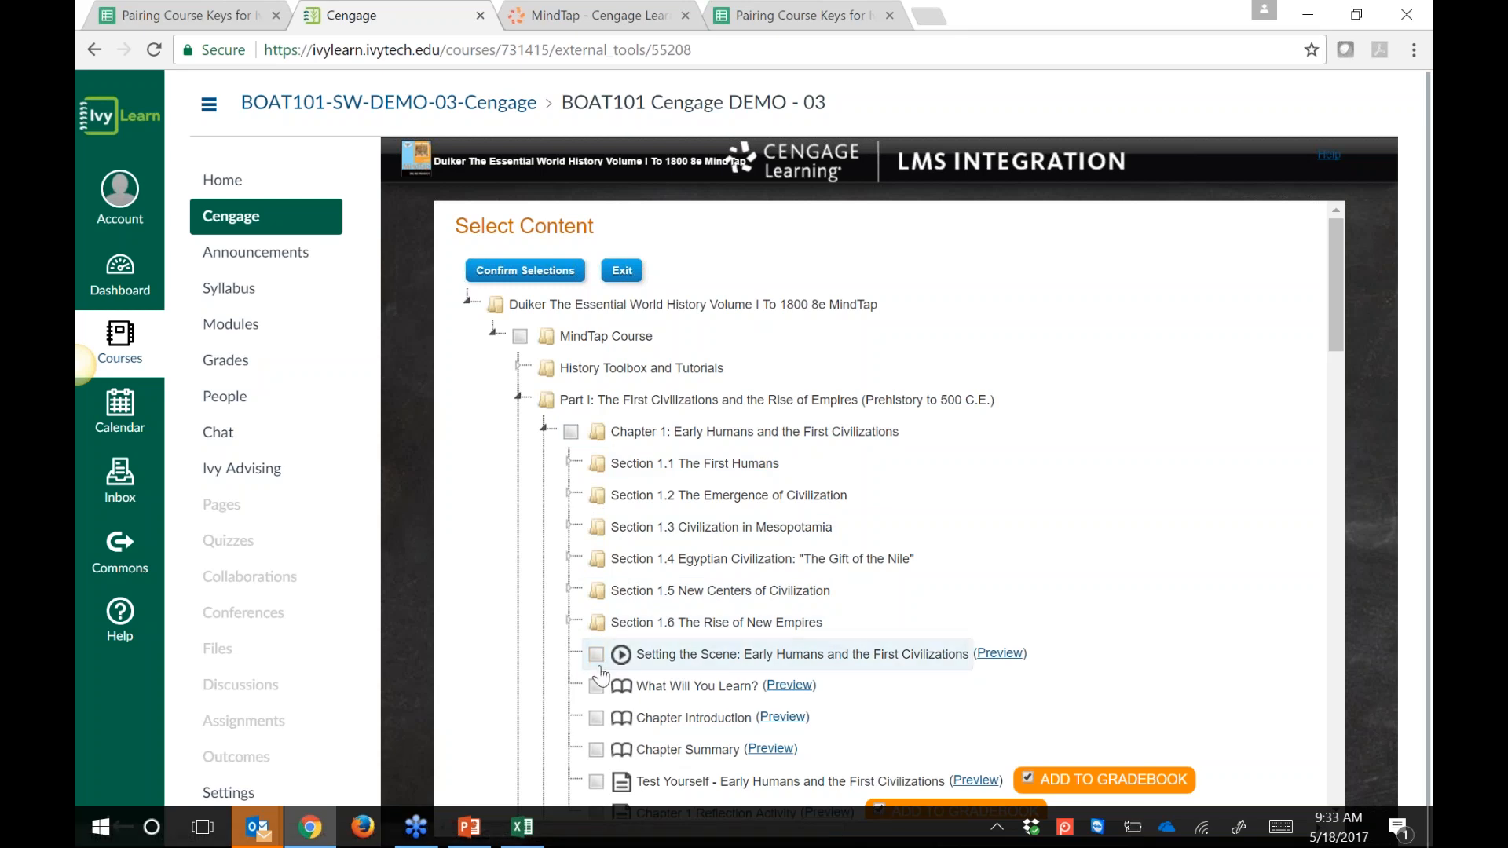
pyautogui.click(597, 657)
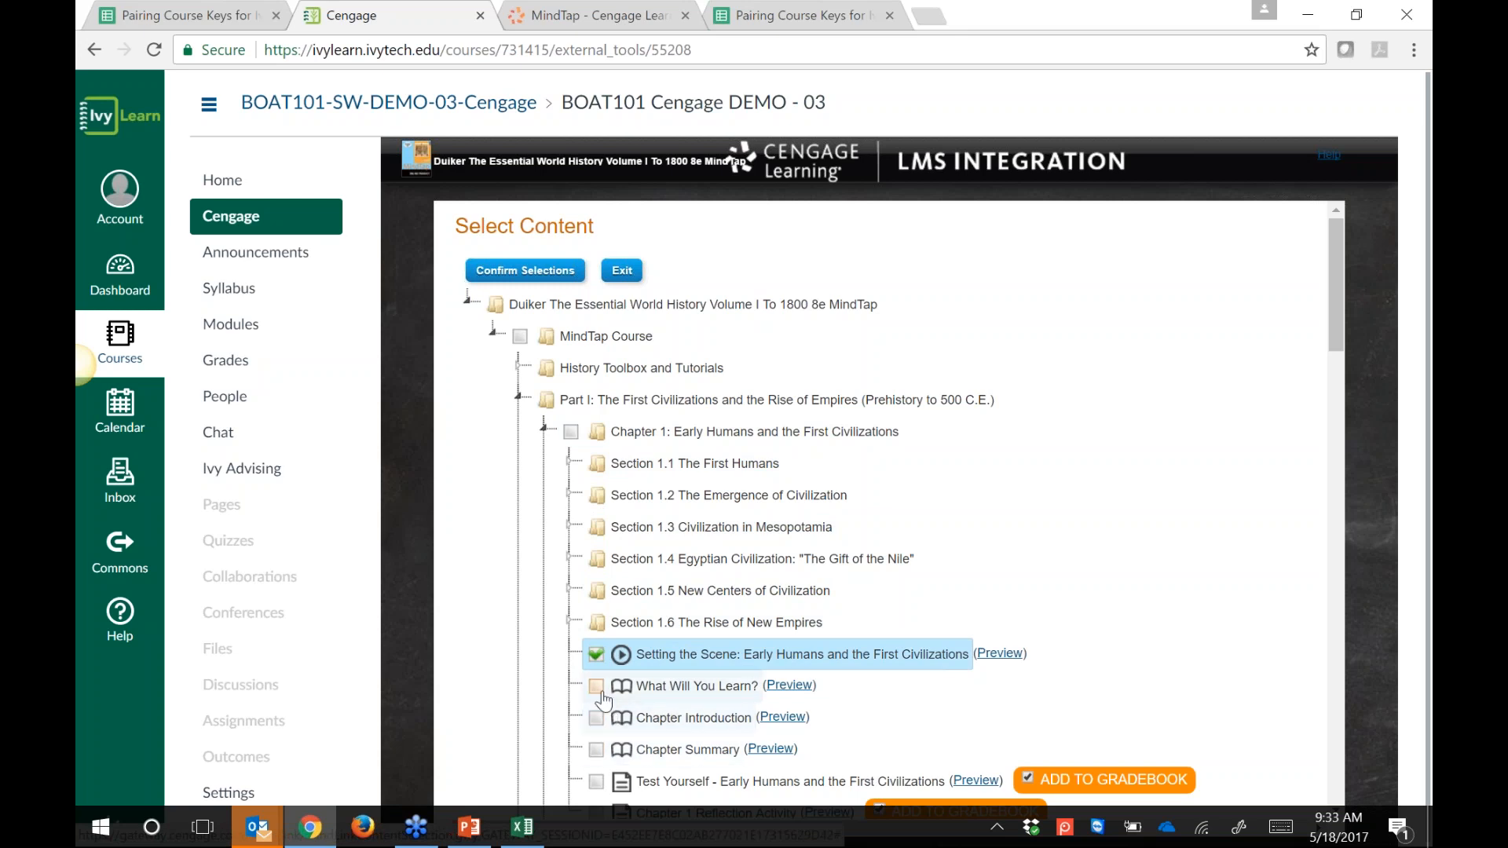
pyautogui.click(597, 688)
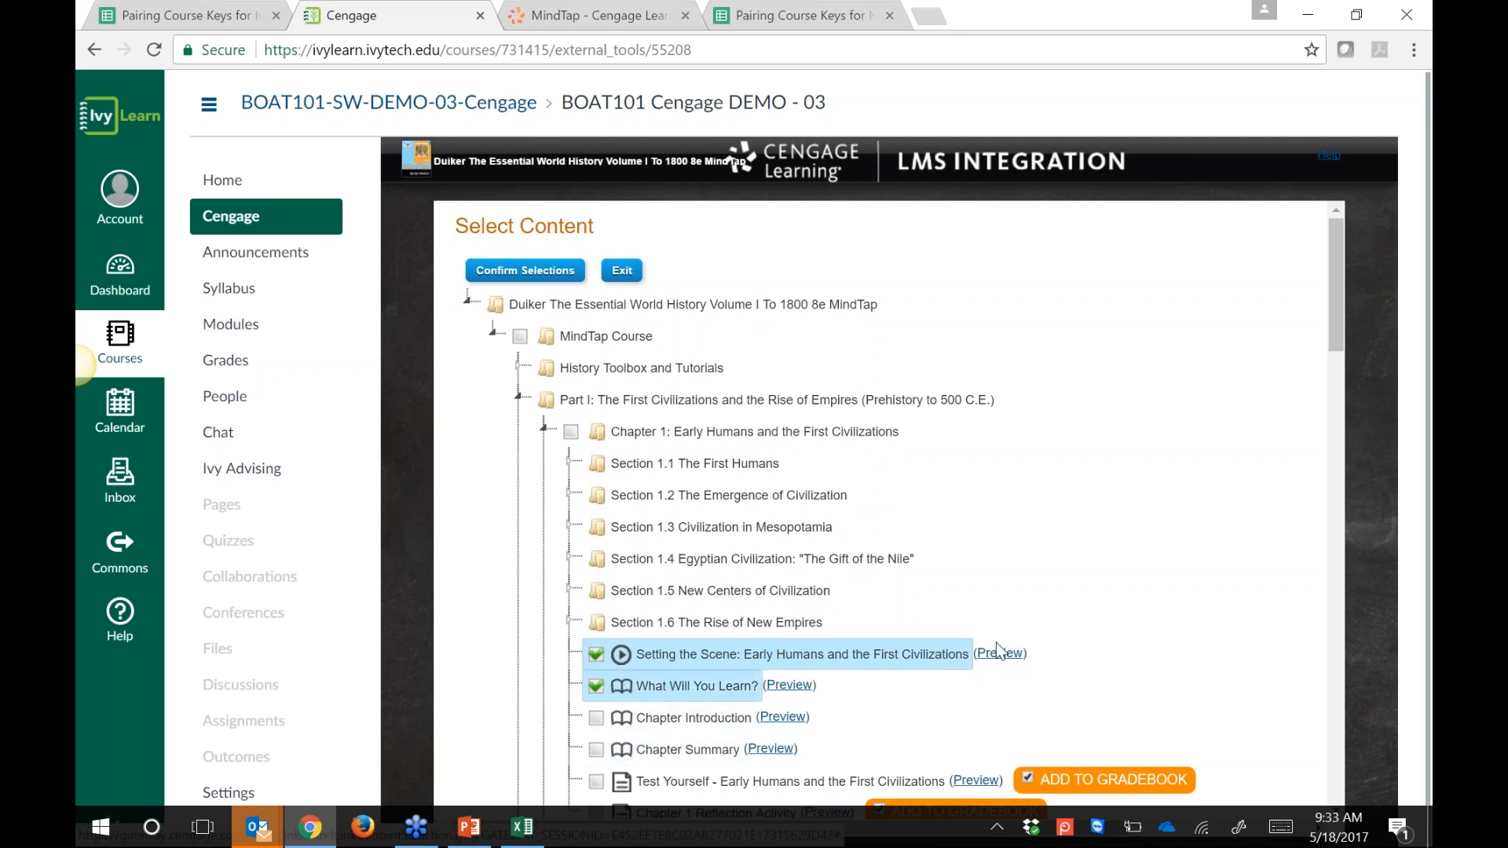
# Step: Select Chapter 1 Test Yourself with gradebook enabled, plus the Chapter 1 Reflection Activity
pyautogui.scroll(-1, 1233, 545)
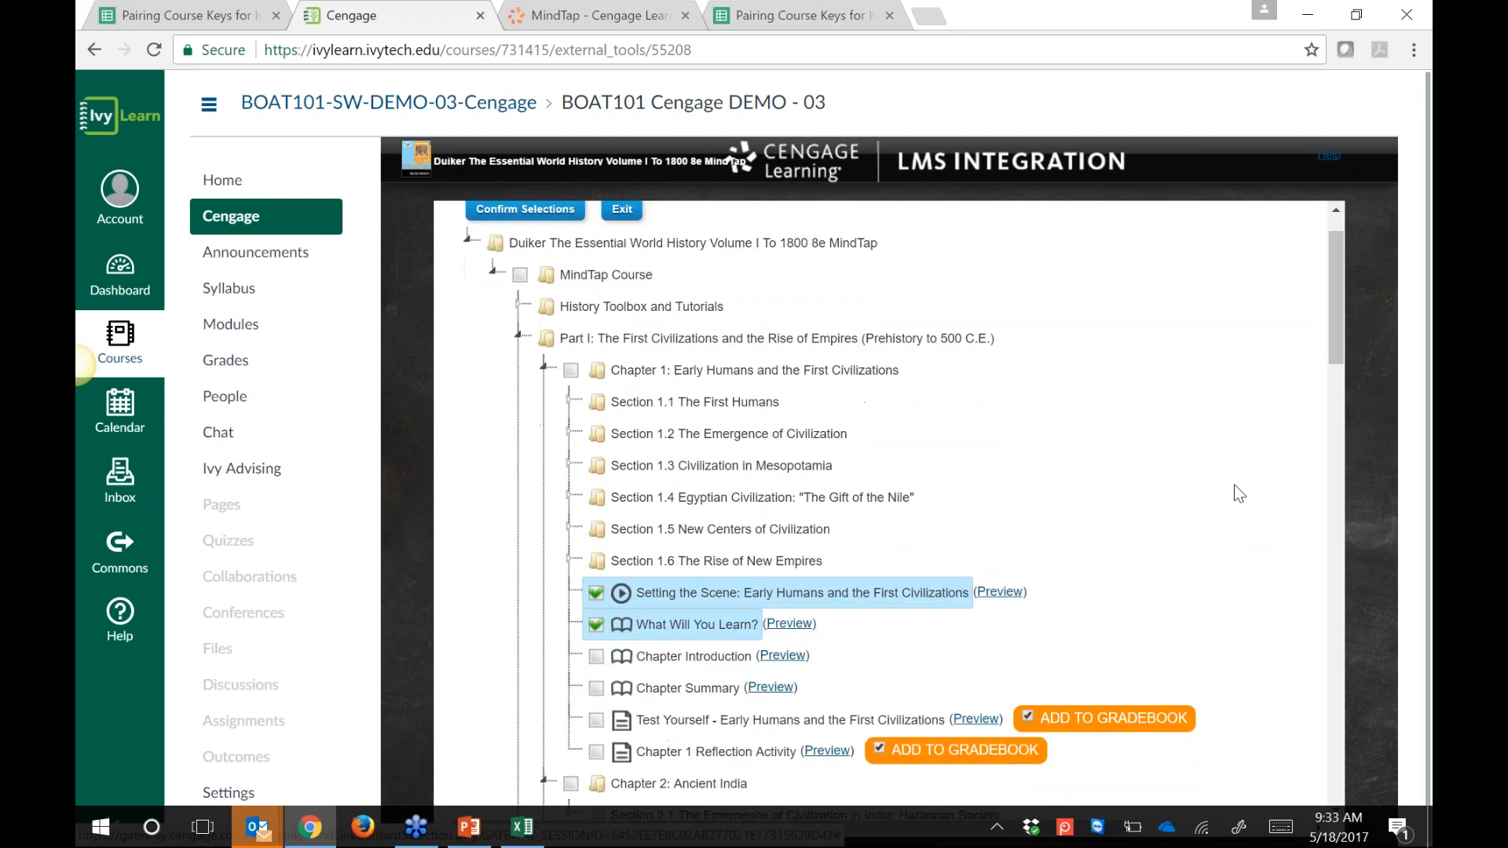
pyautogui.scroll(-3, 1239, 494)
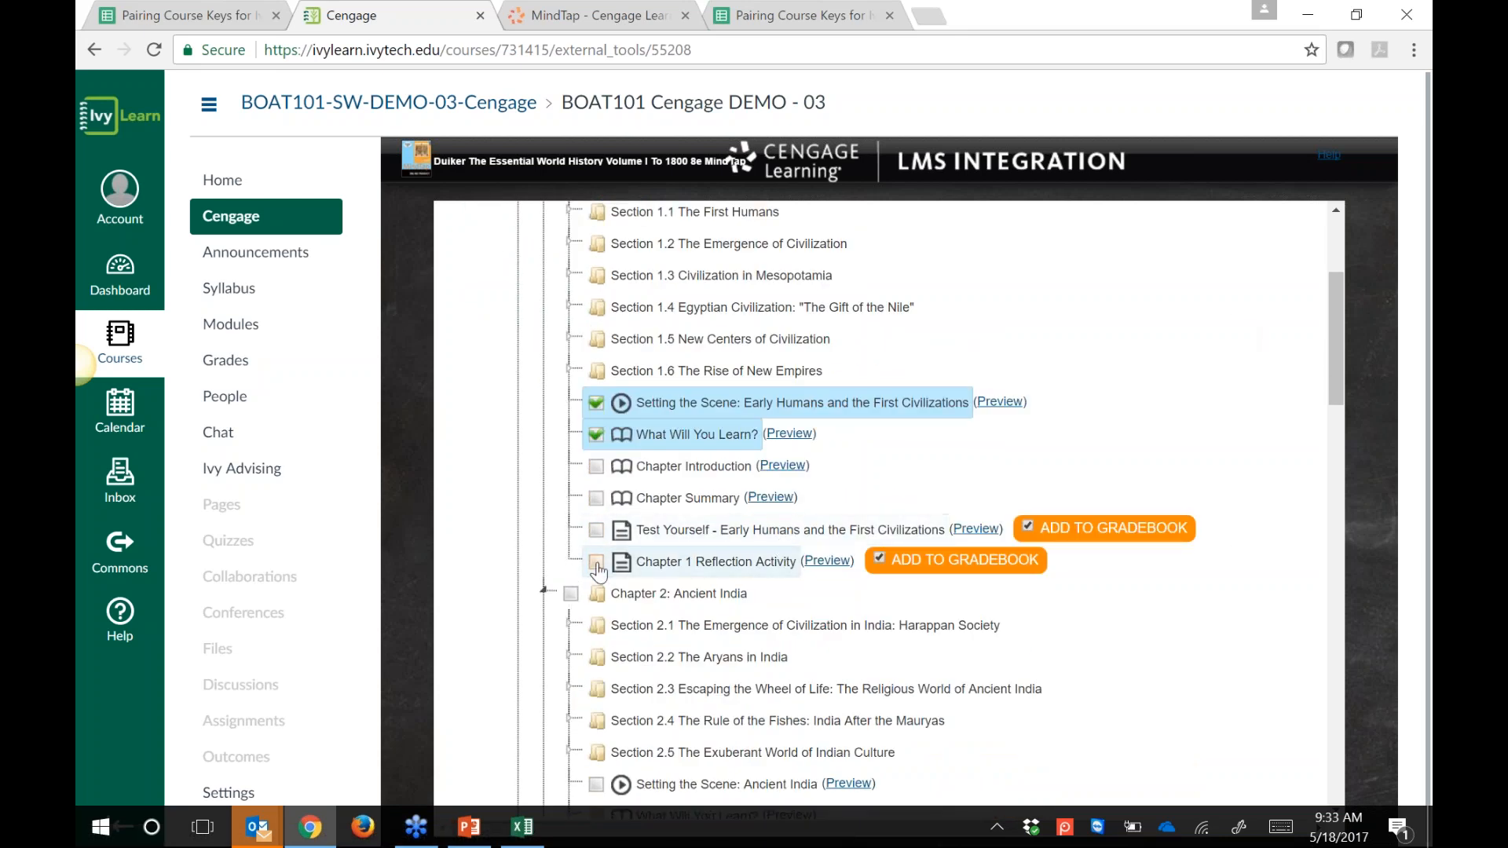
pyautogui.click(600, 532)
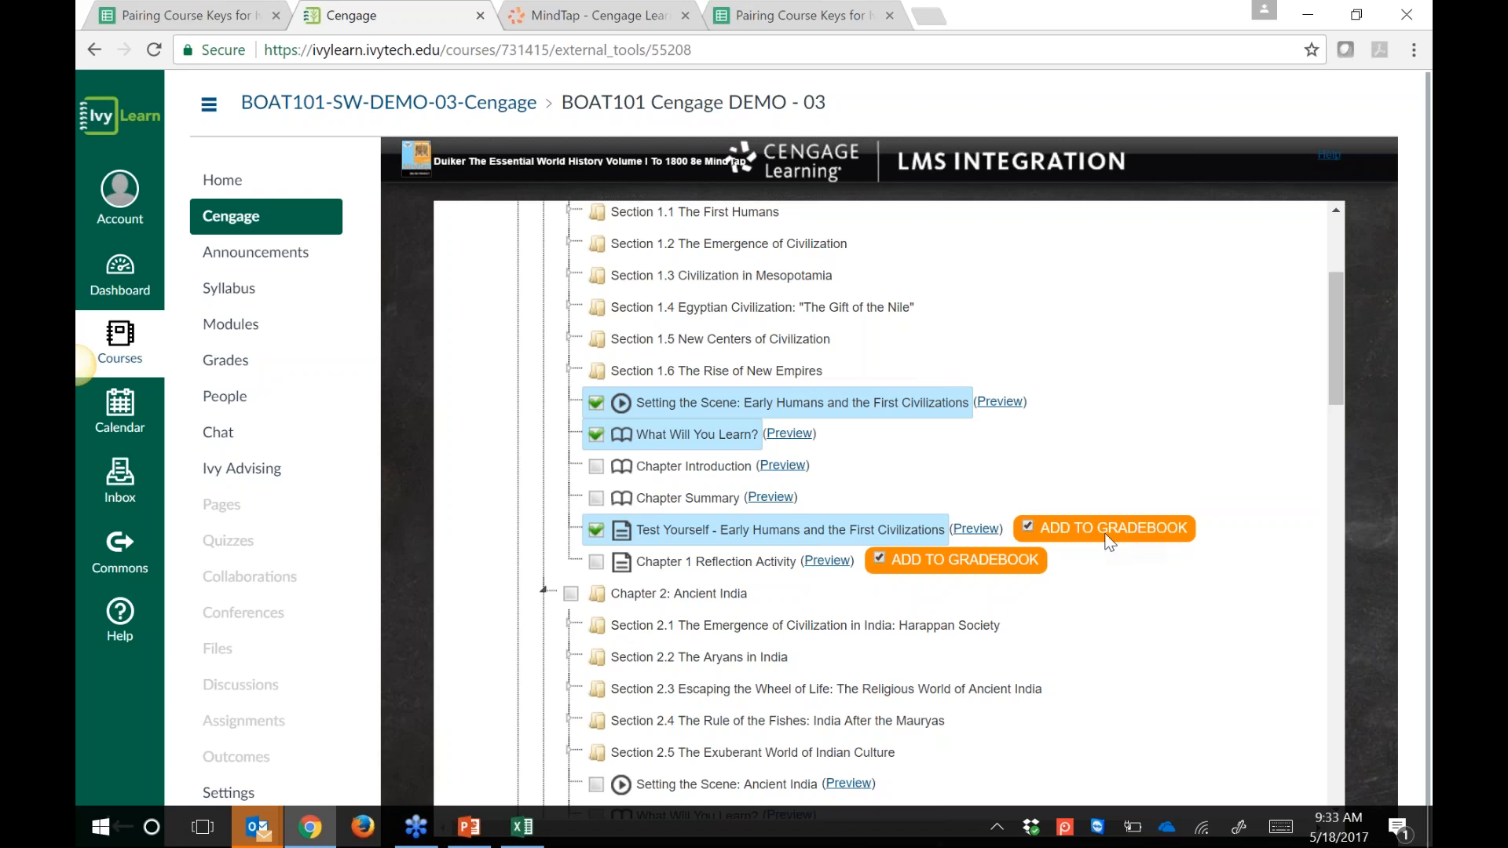
pyautogui.click(1026, 524)
pyautogui.click(596, 562)
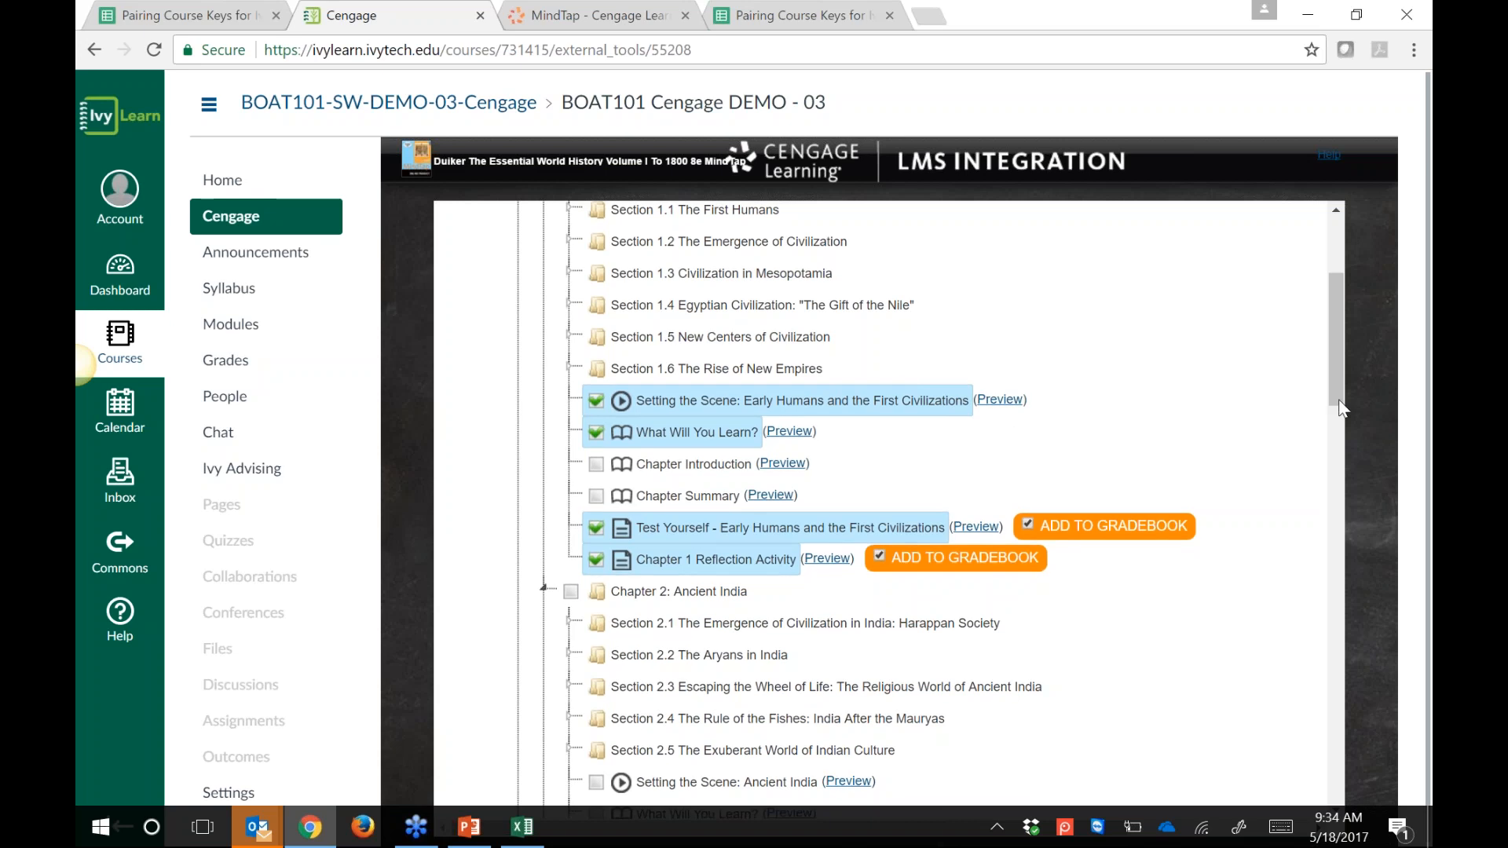
# Step: Scroll to Support Links at the bottom of the content tree and check Cengage Technical Support
pyautogui.click(1341, 534)
pyautogui.click(1344, 577)
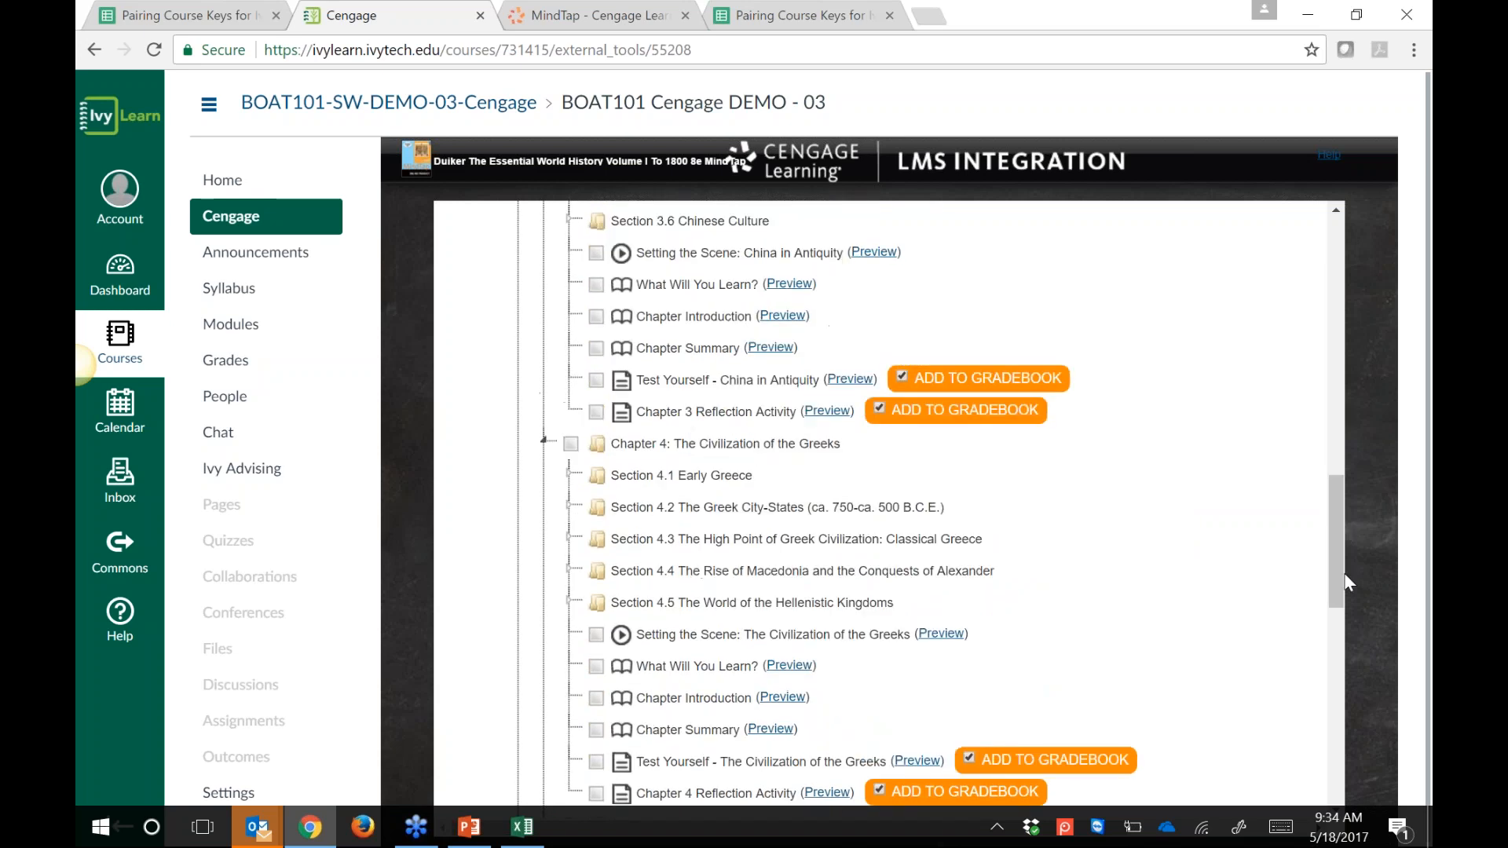
pyautogui.moveTo(1345, 577); pyautogui.dragTo(1348, 375)
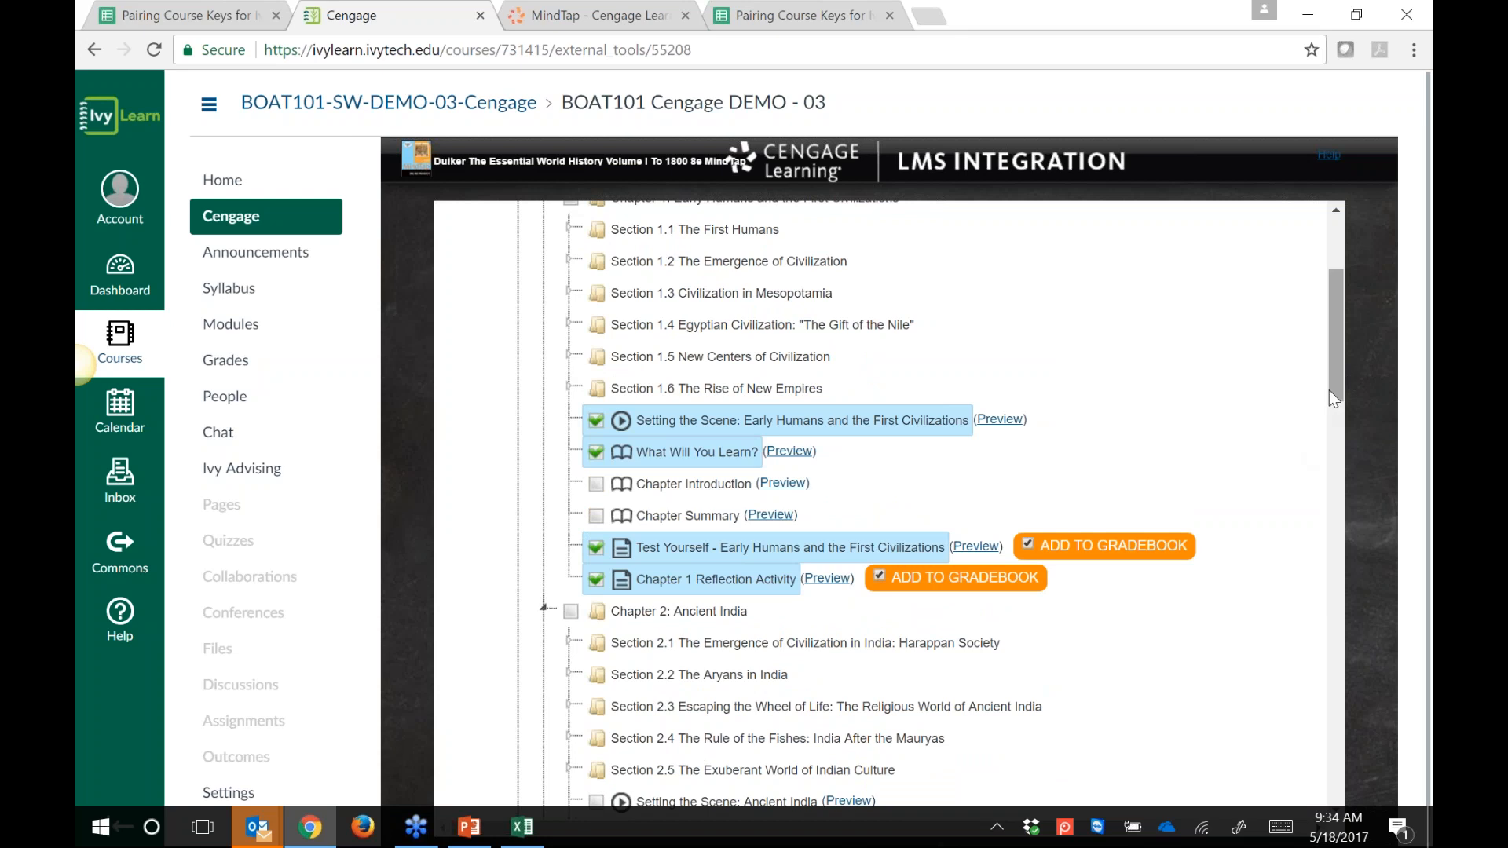
pyautogui.moveTo(1328, 389); pyautogui.dragTo(1336, 777)
pyautogui.click(570, 691)
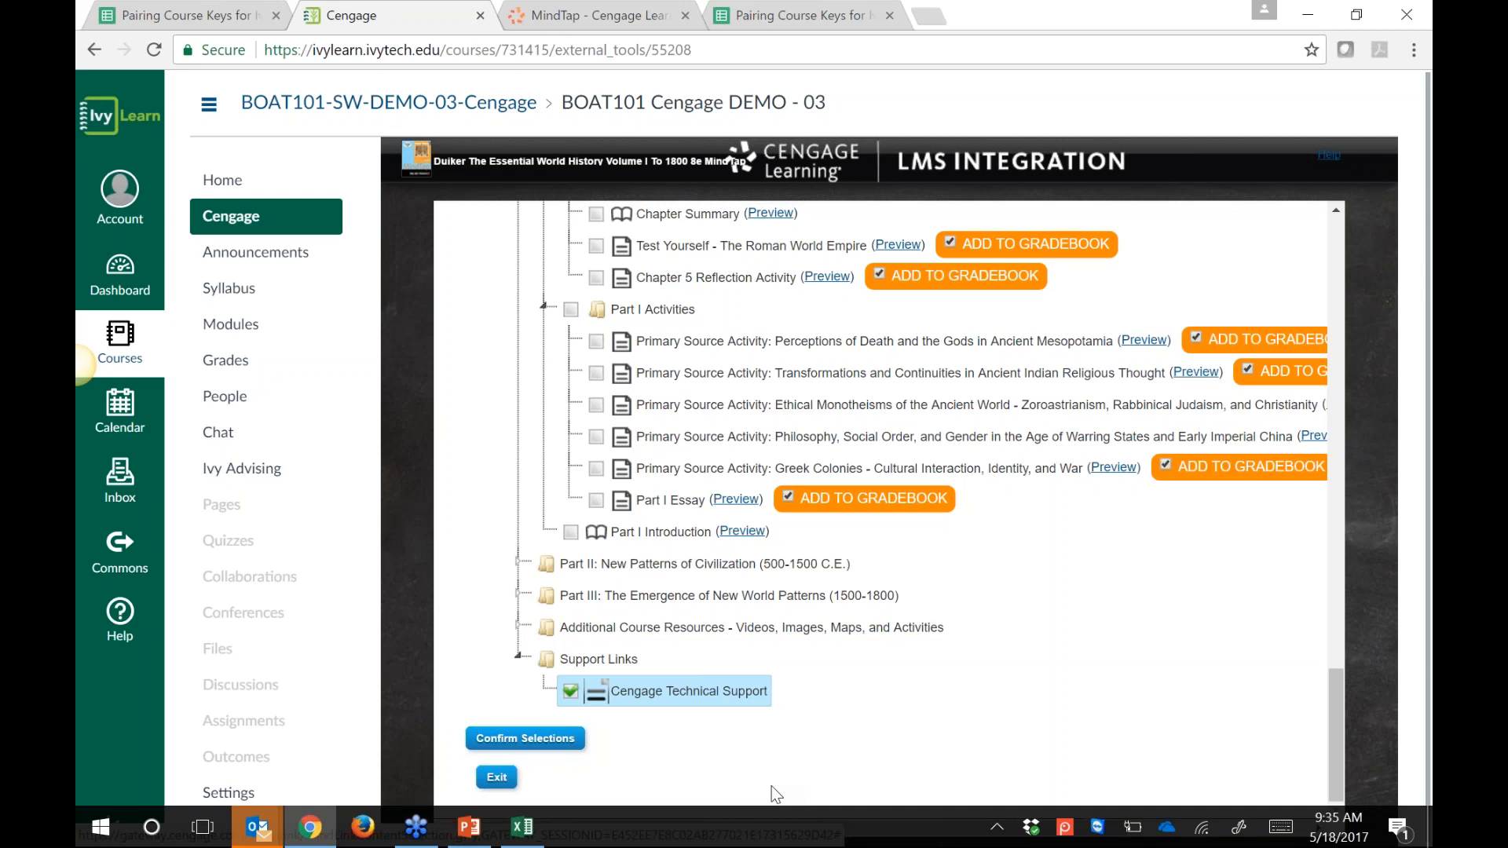
# Step: Confirm and save the five selections, then scroll the Modules page down to the Duiker module
pyautogui.click(536, 740)
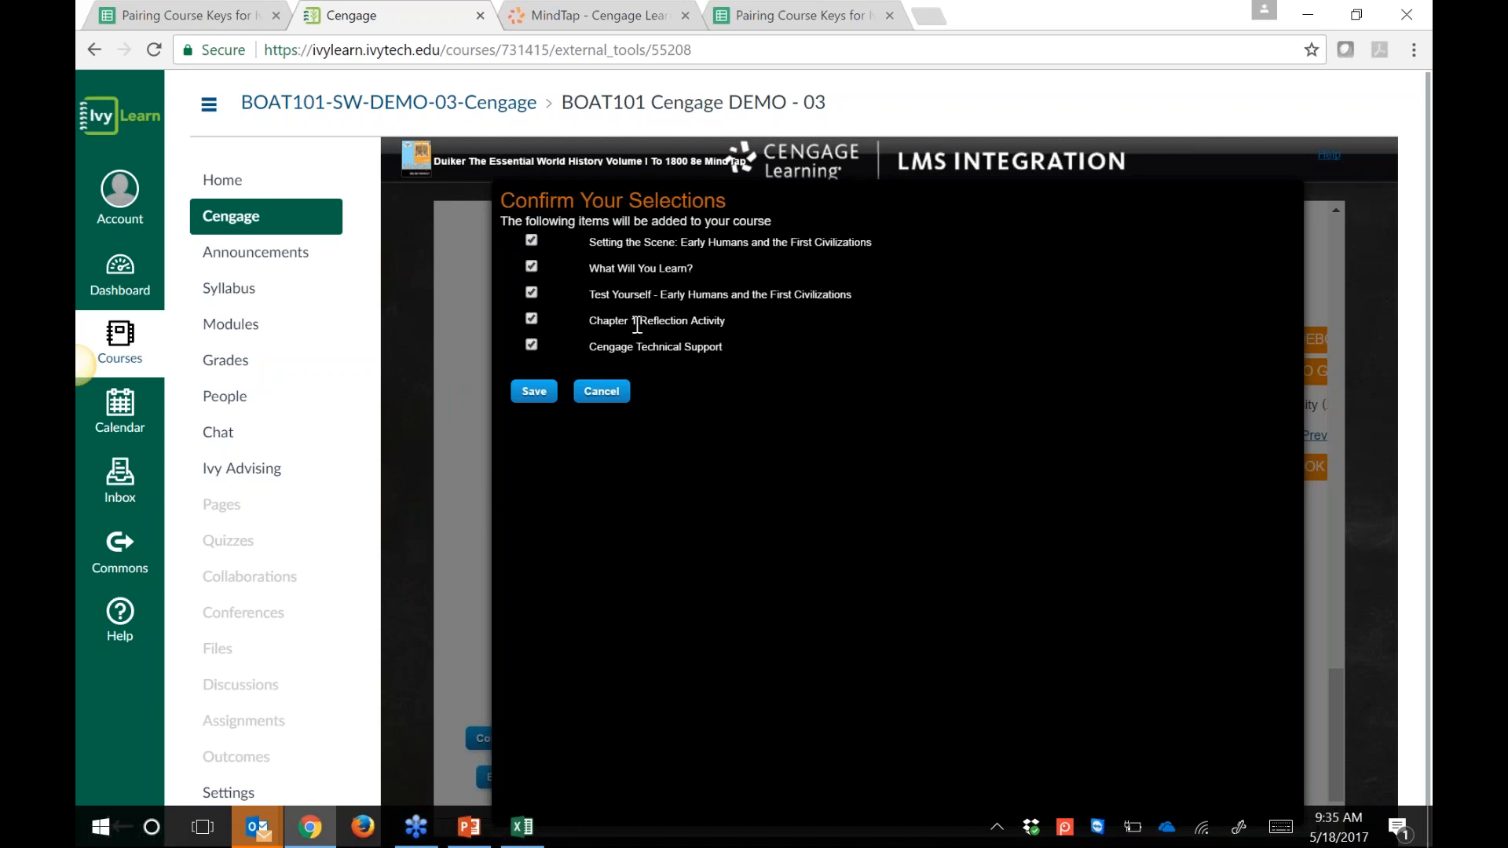
pyautogui.click(523, 395)
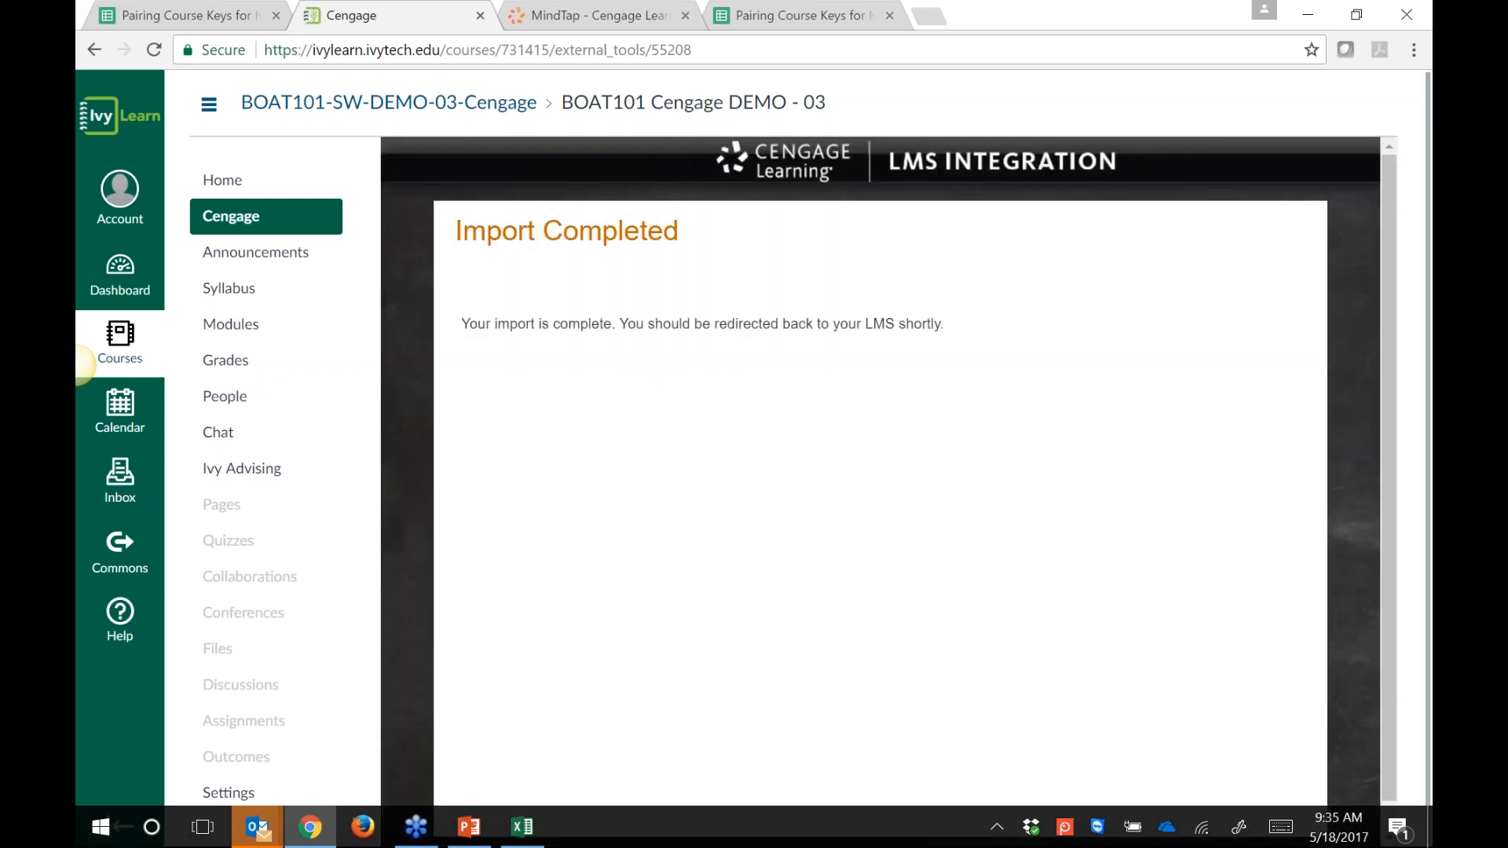
pyautogui.moveTo(487, 231); pyautogui.dragTo(668, 241)
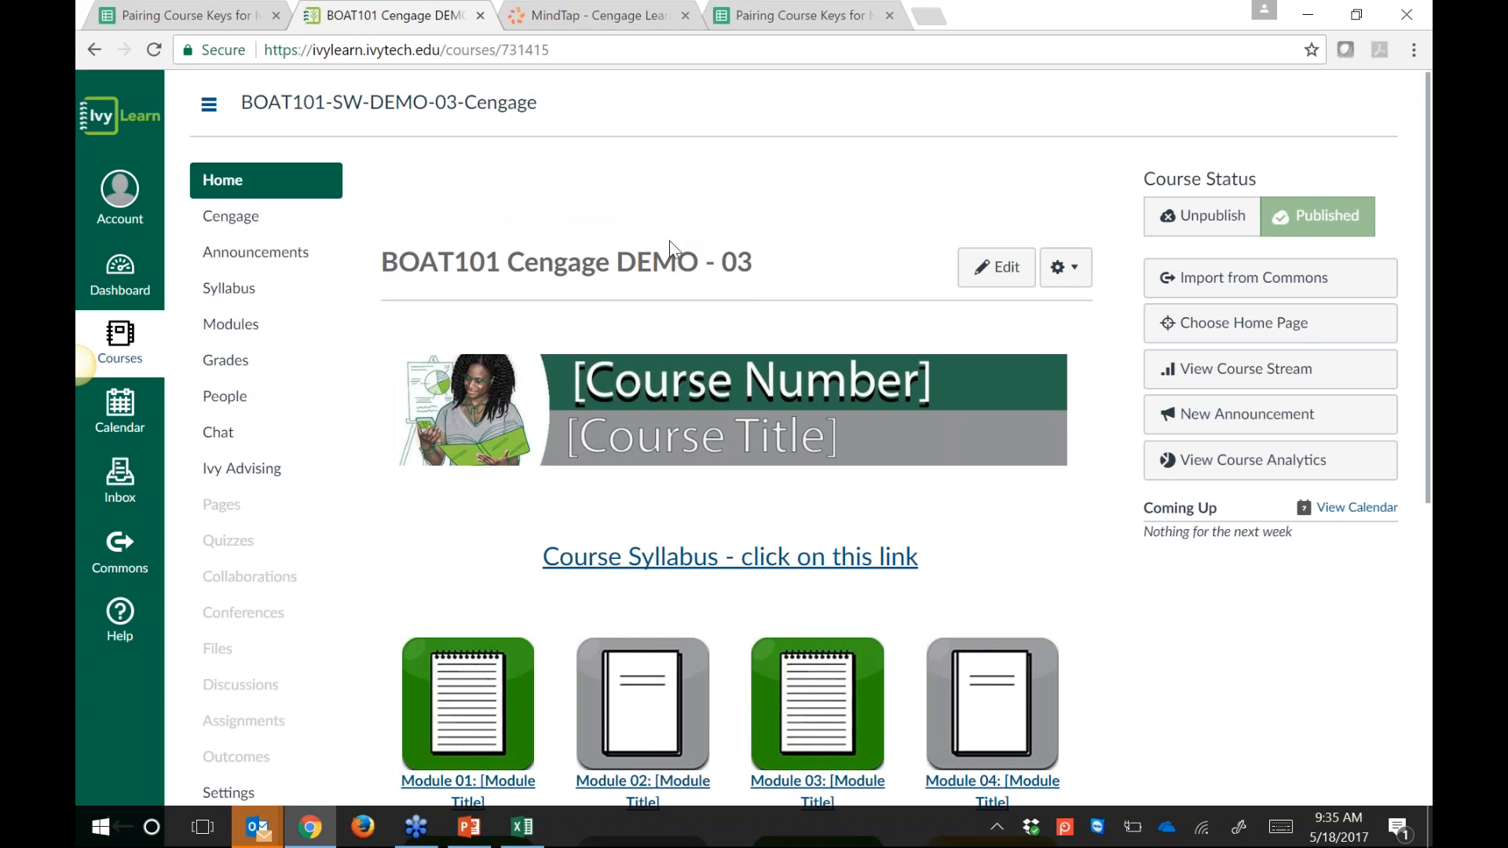
pyautogui.click(242, 329)
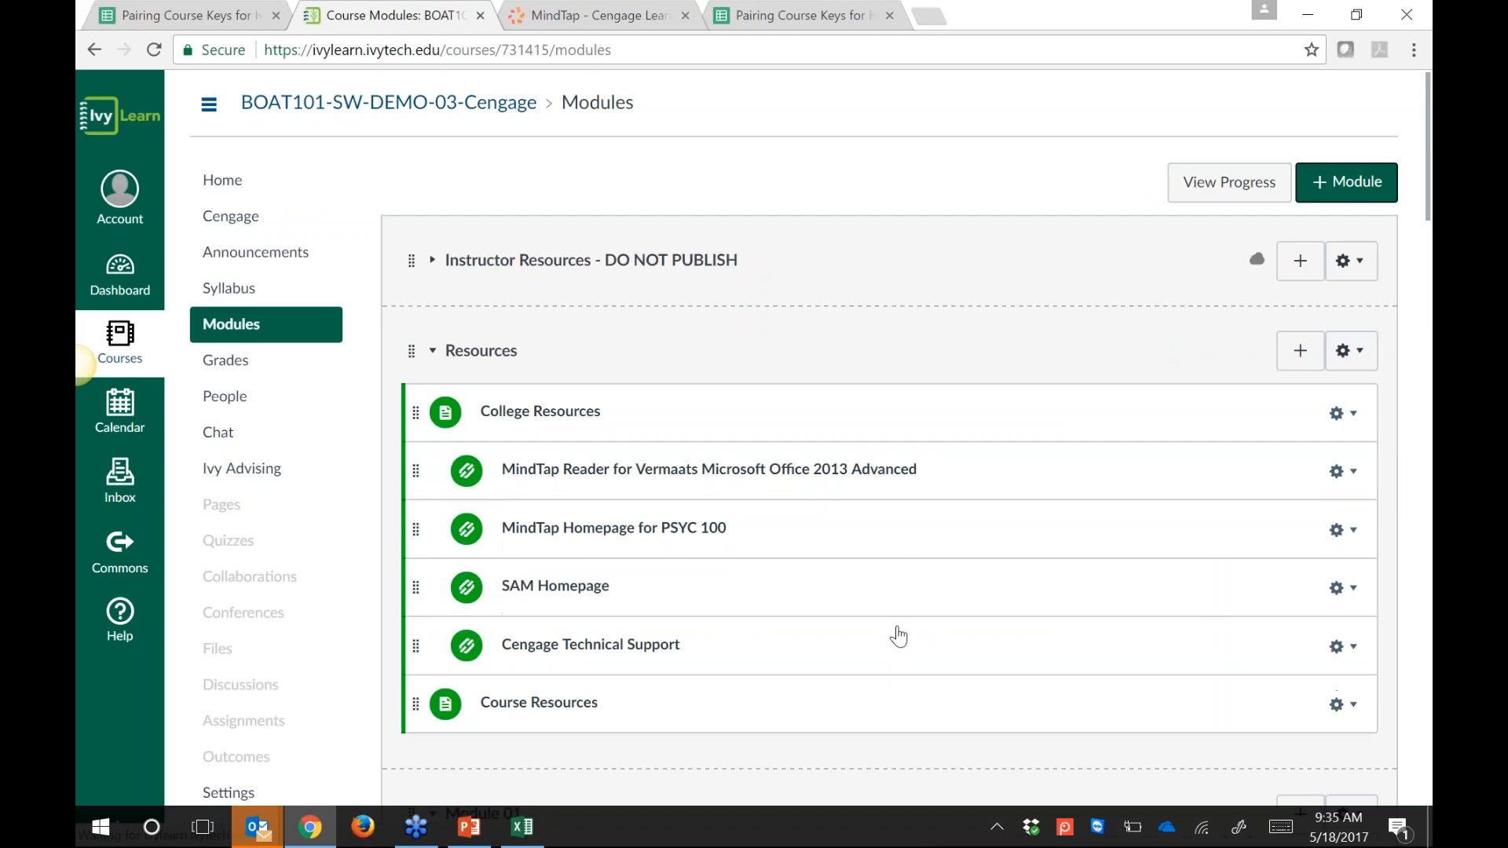
pyautogui.scroll(-20, 899, 636)
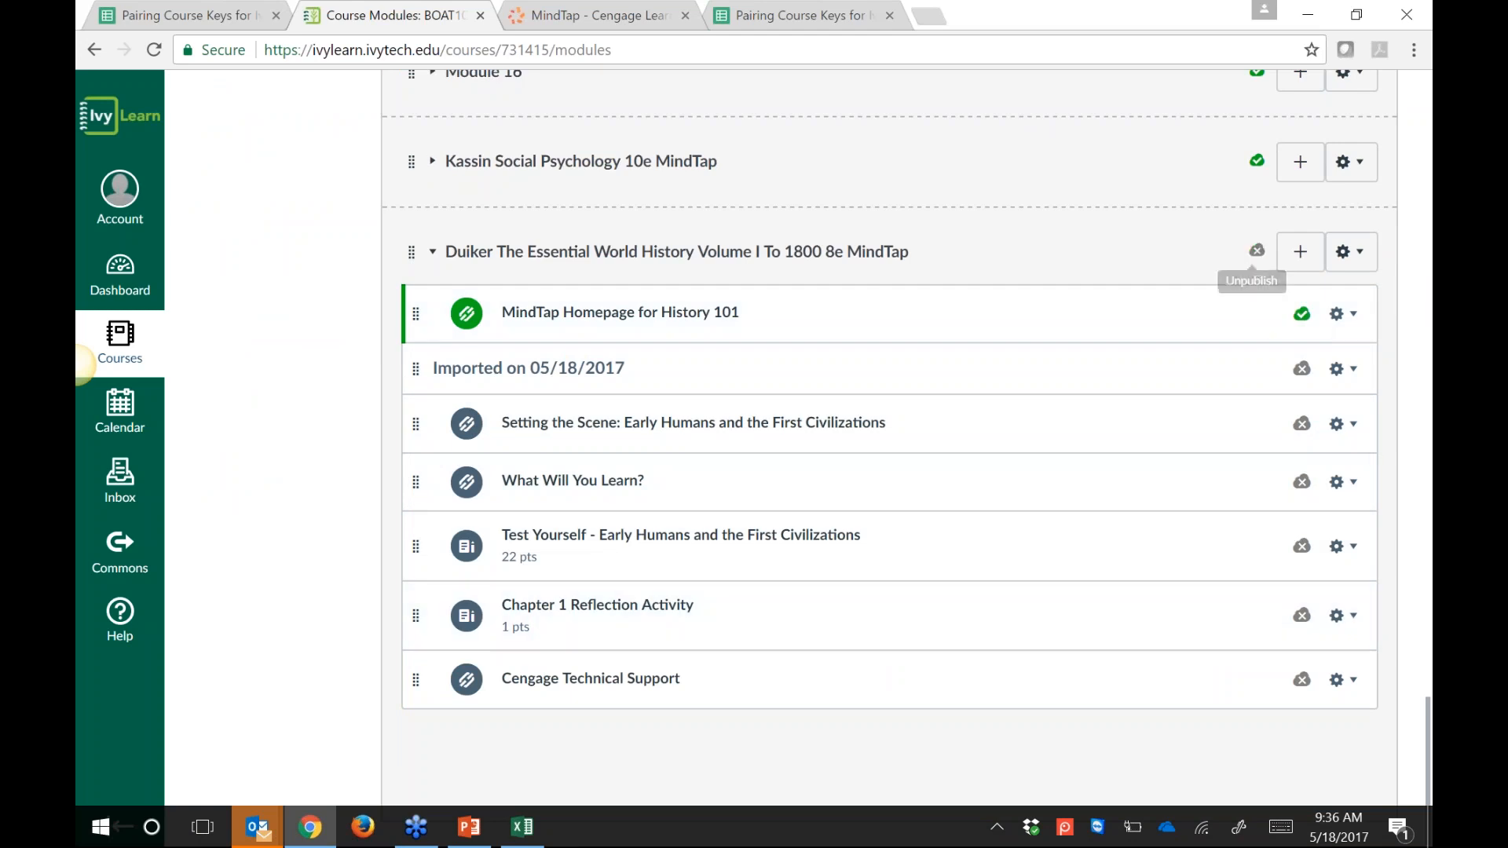
# Step: Unpublish then republish the Duiker World History module so all five imported items are published
pyautogui.click(1256, 250)
pyautogui.click(1254, 253)
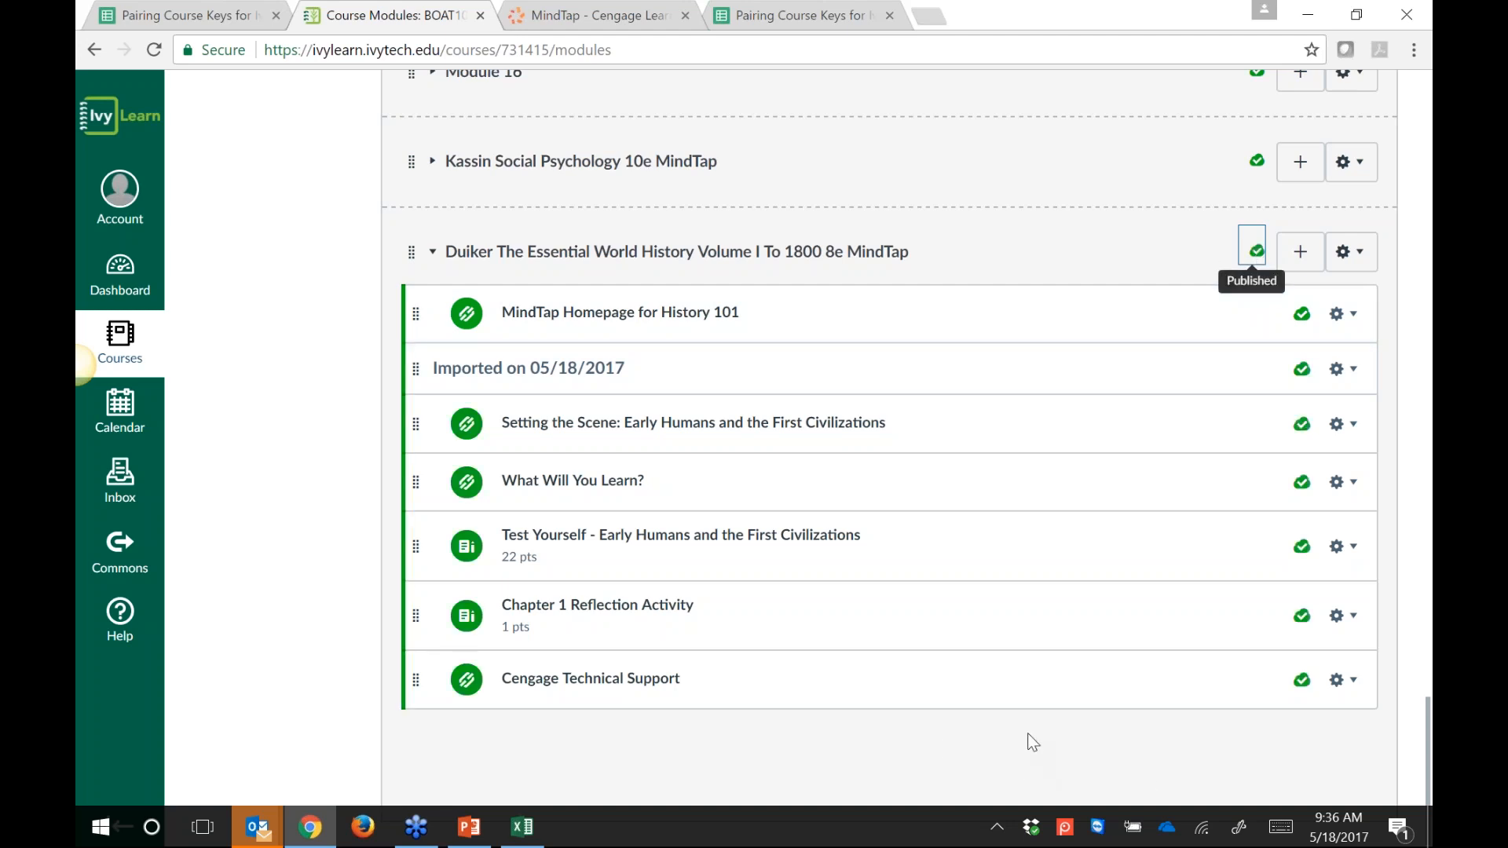
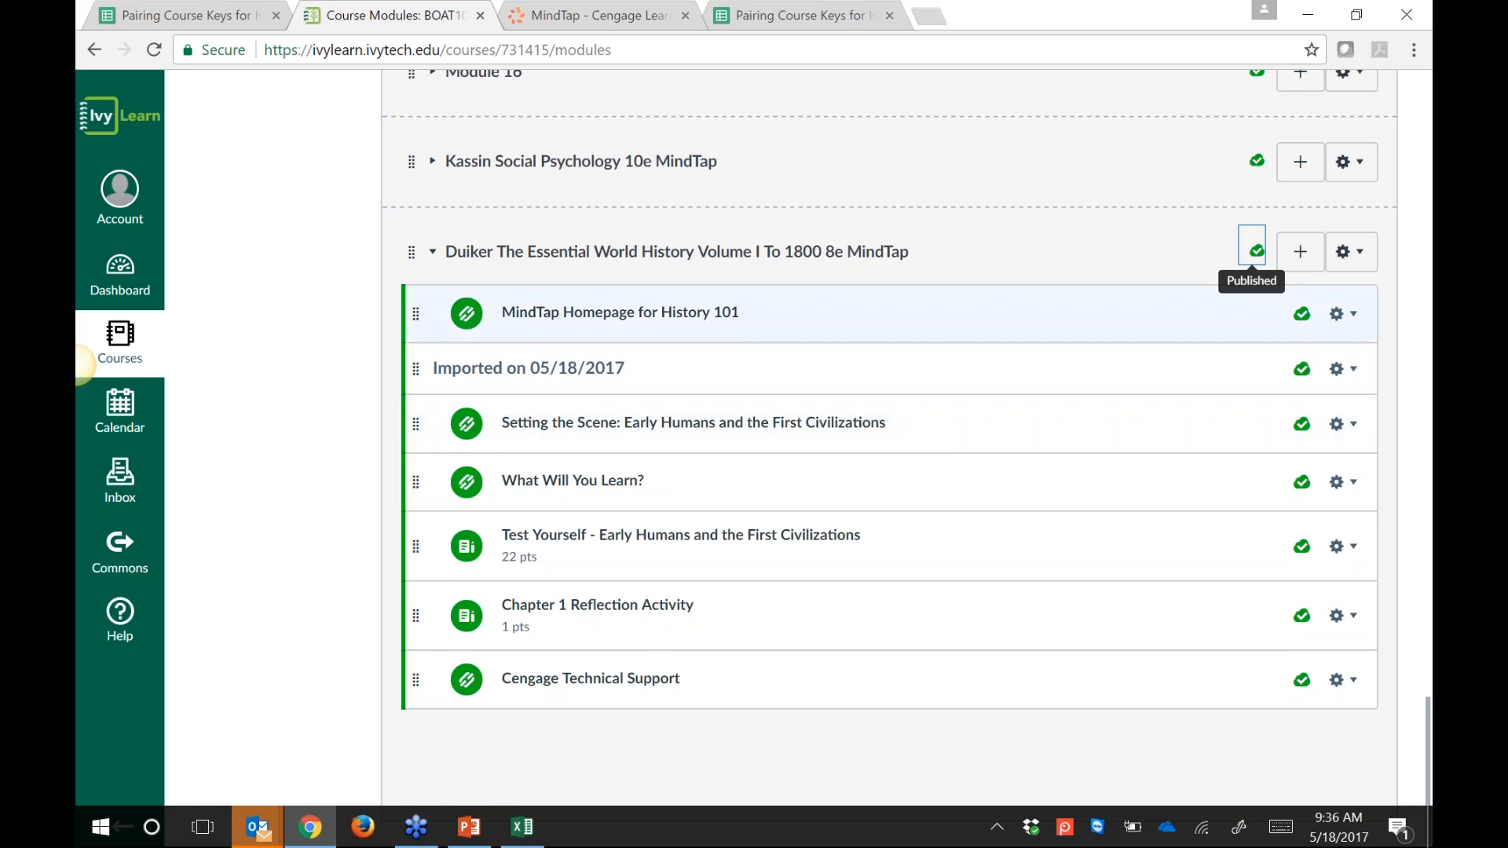
# Step: Move 'MindTap Homepage for History 101' into Resources, placing it after SAM Homepage
pyautogui.click(1344, 313)
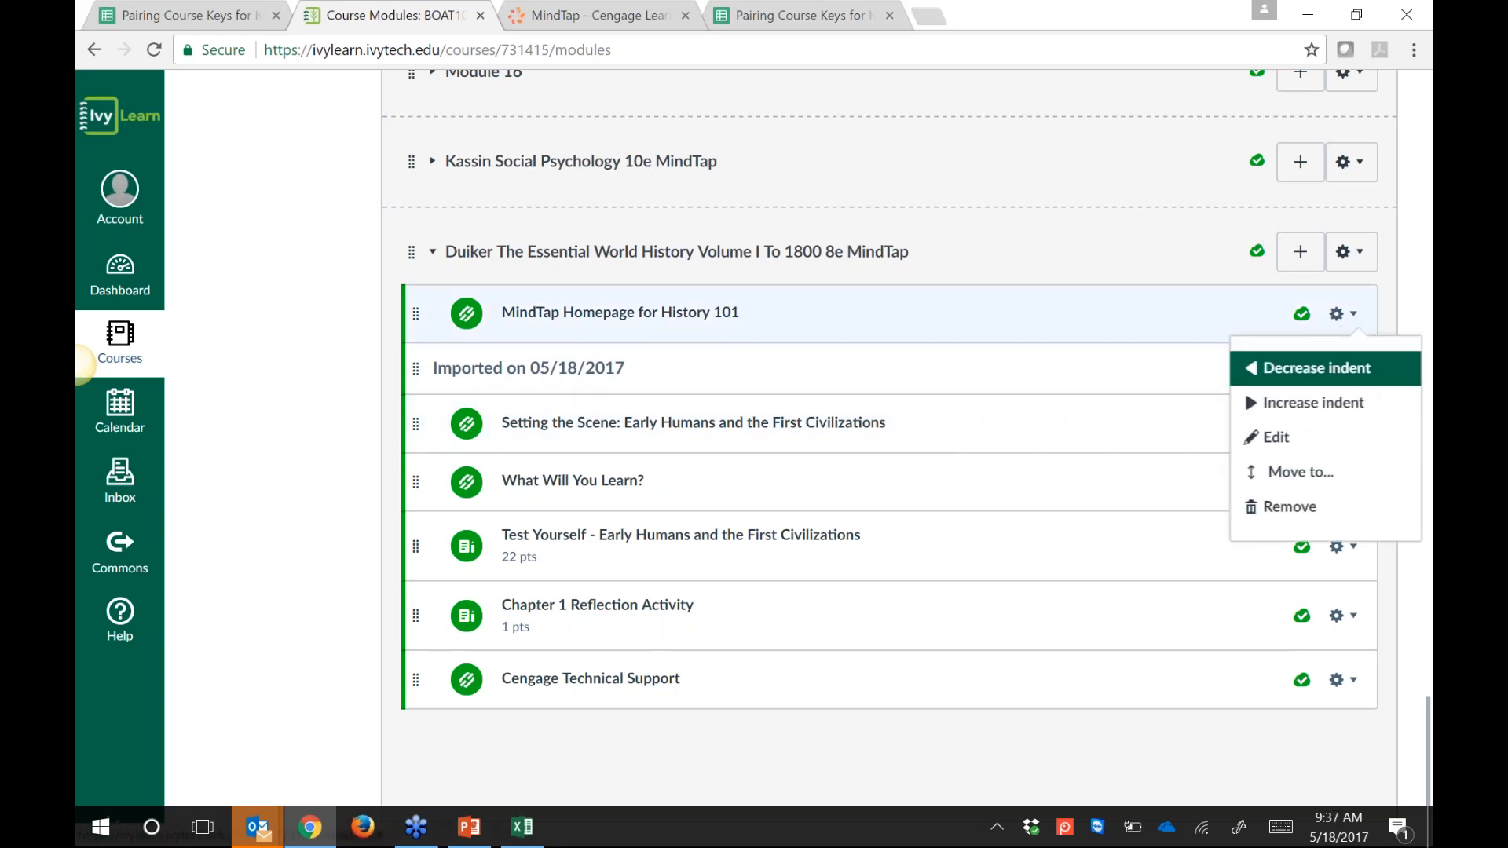
pyautogui.click(1318, 473)
pyautogui.click(701, 403)
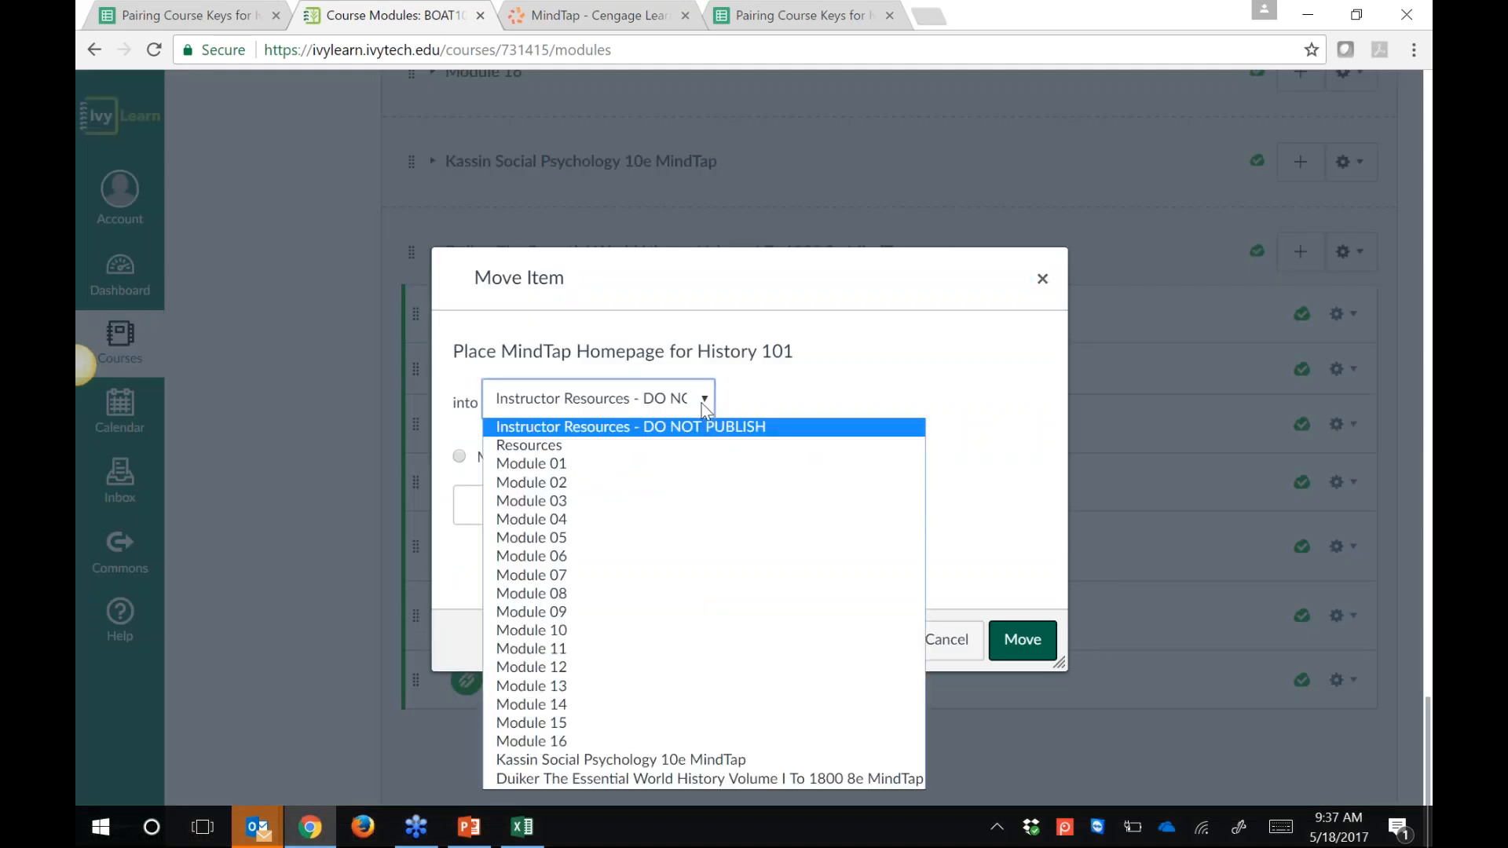
pyautogui.click(586, 439)
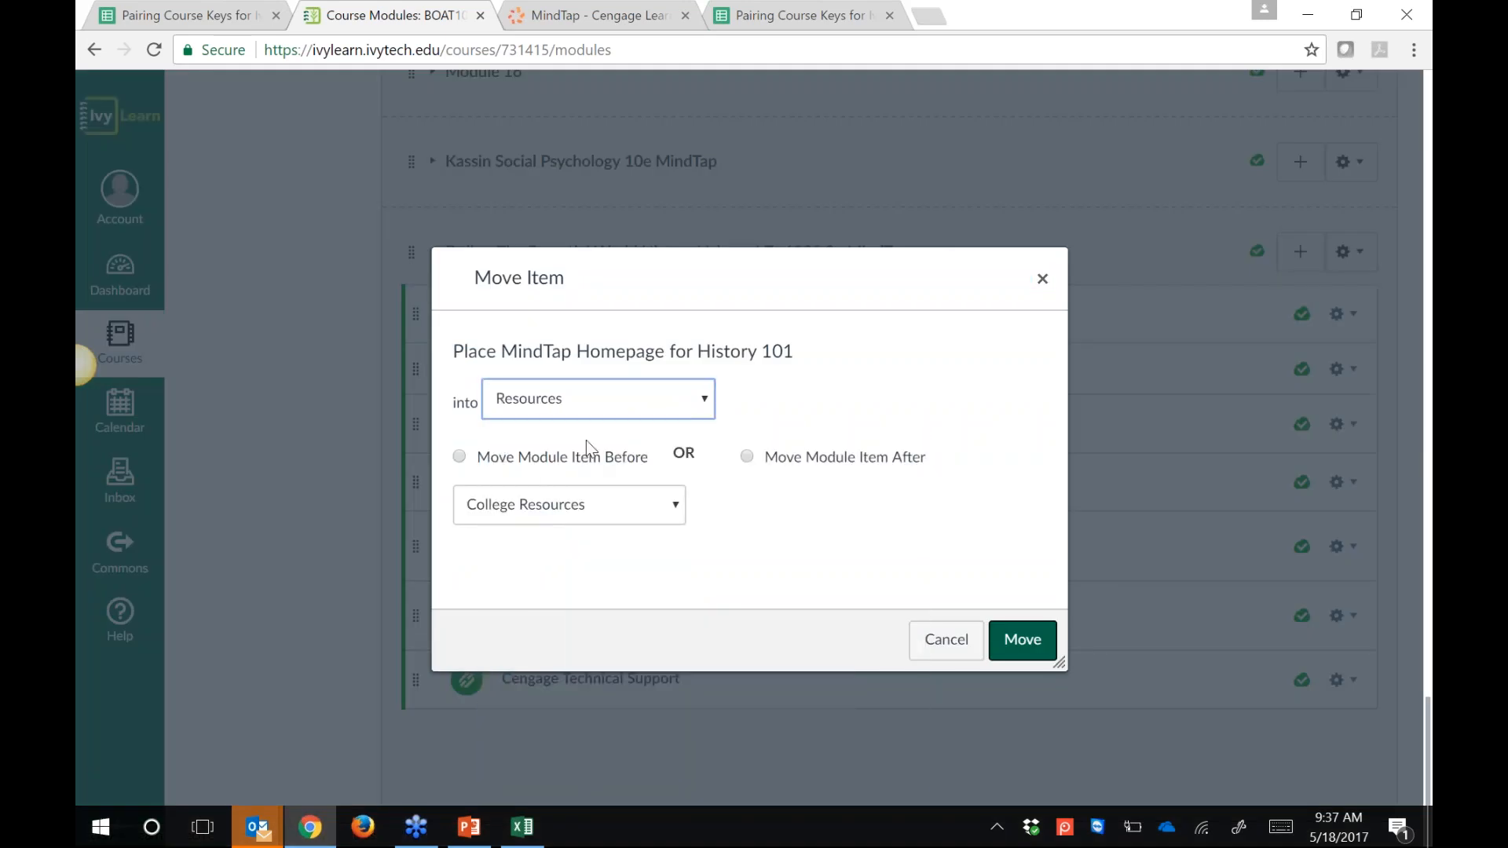
pyautogui.click(643, 509)
pyautogui.click(642, 509)
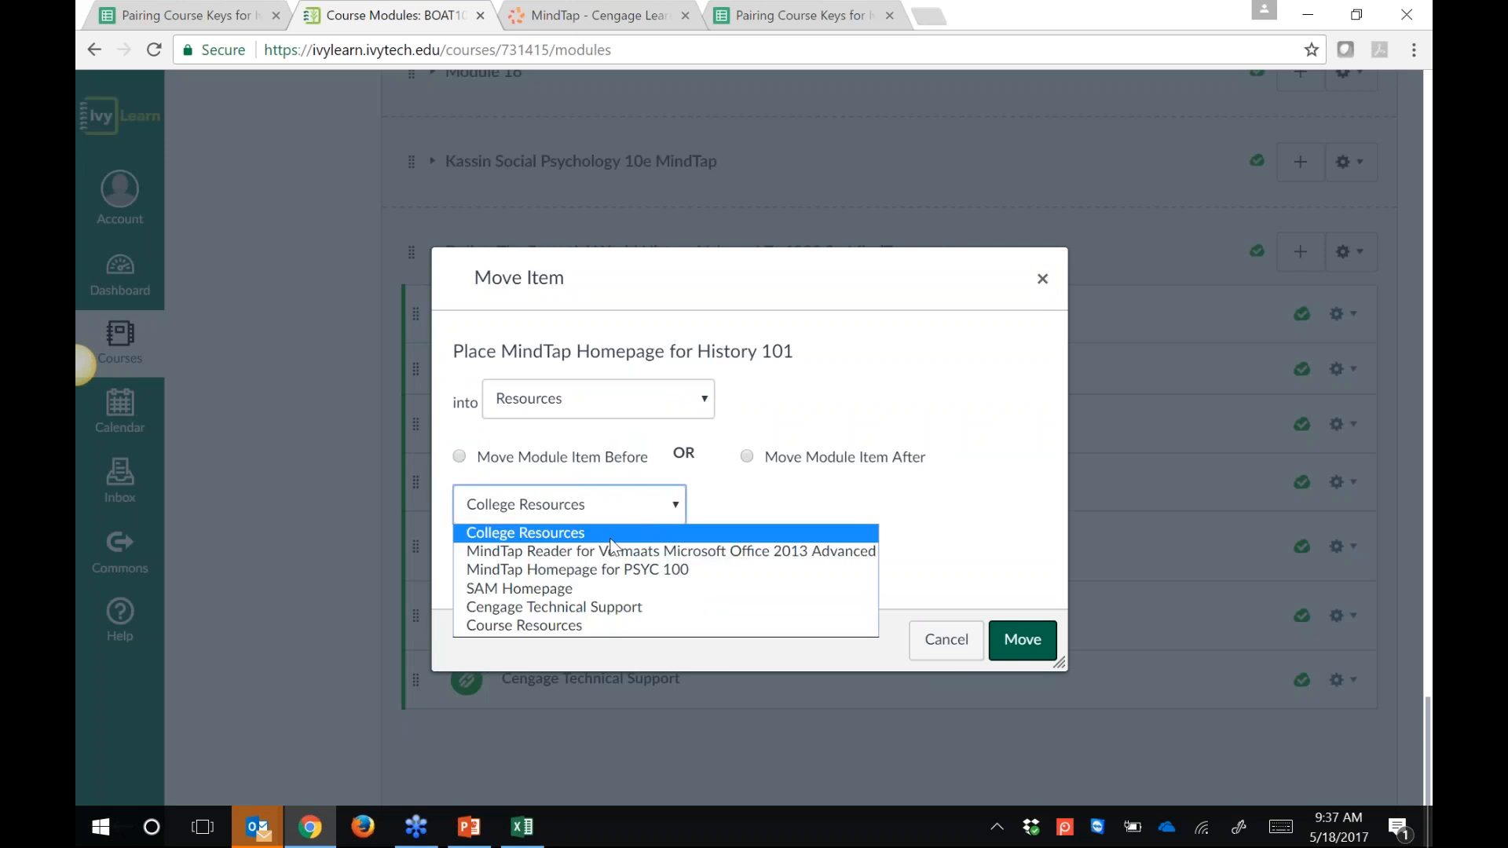
pyautogui.click(573, 588)
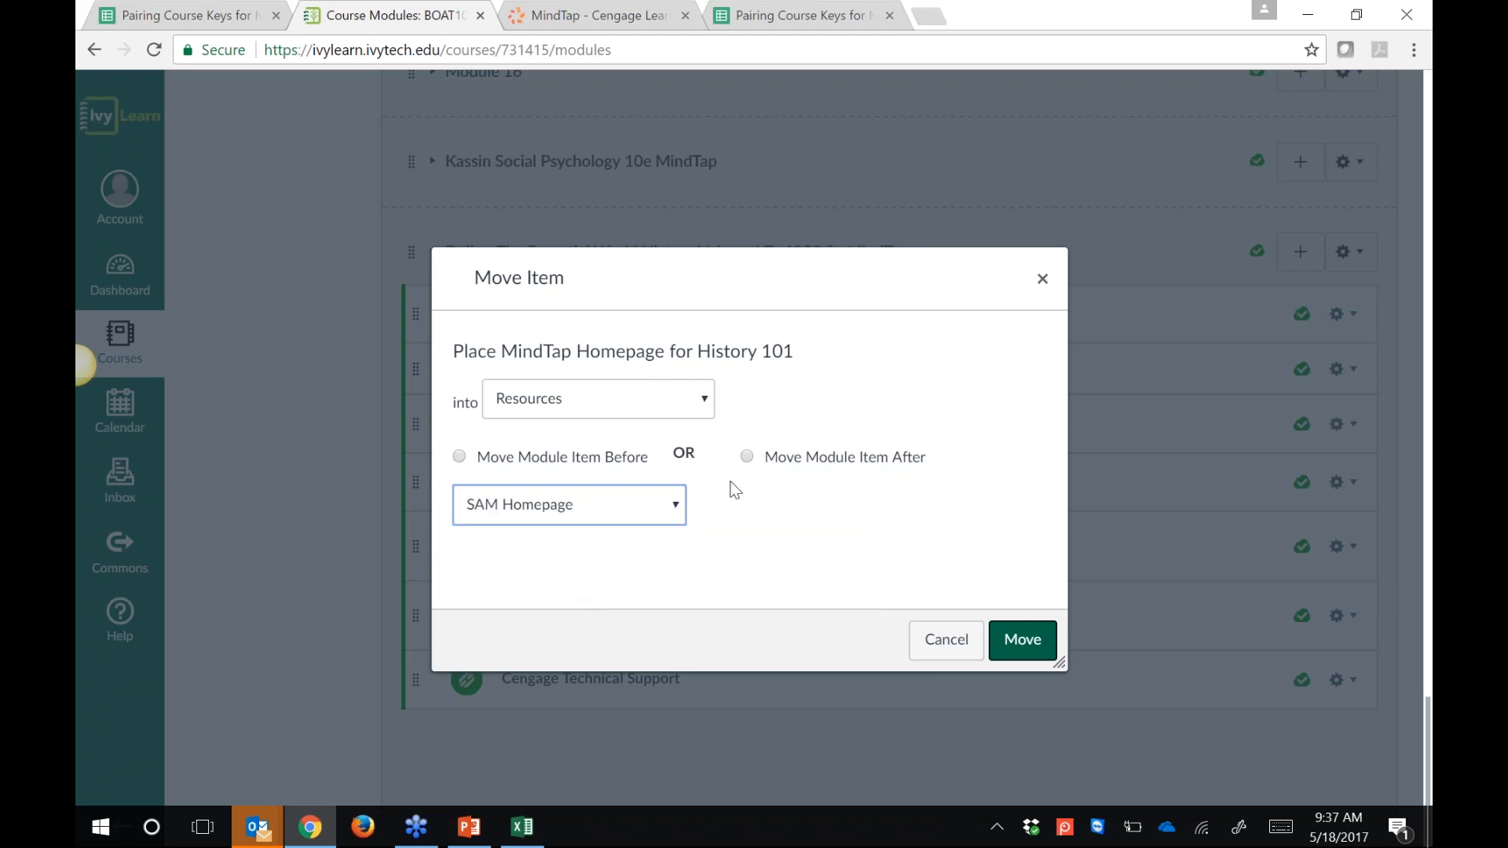
pyautogui.click(747, 459)
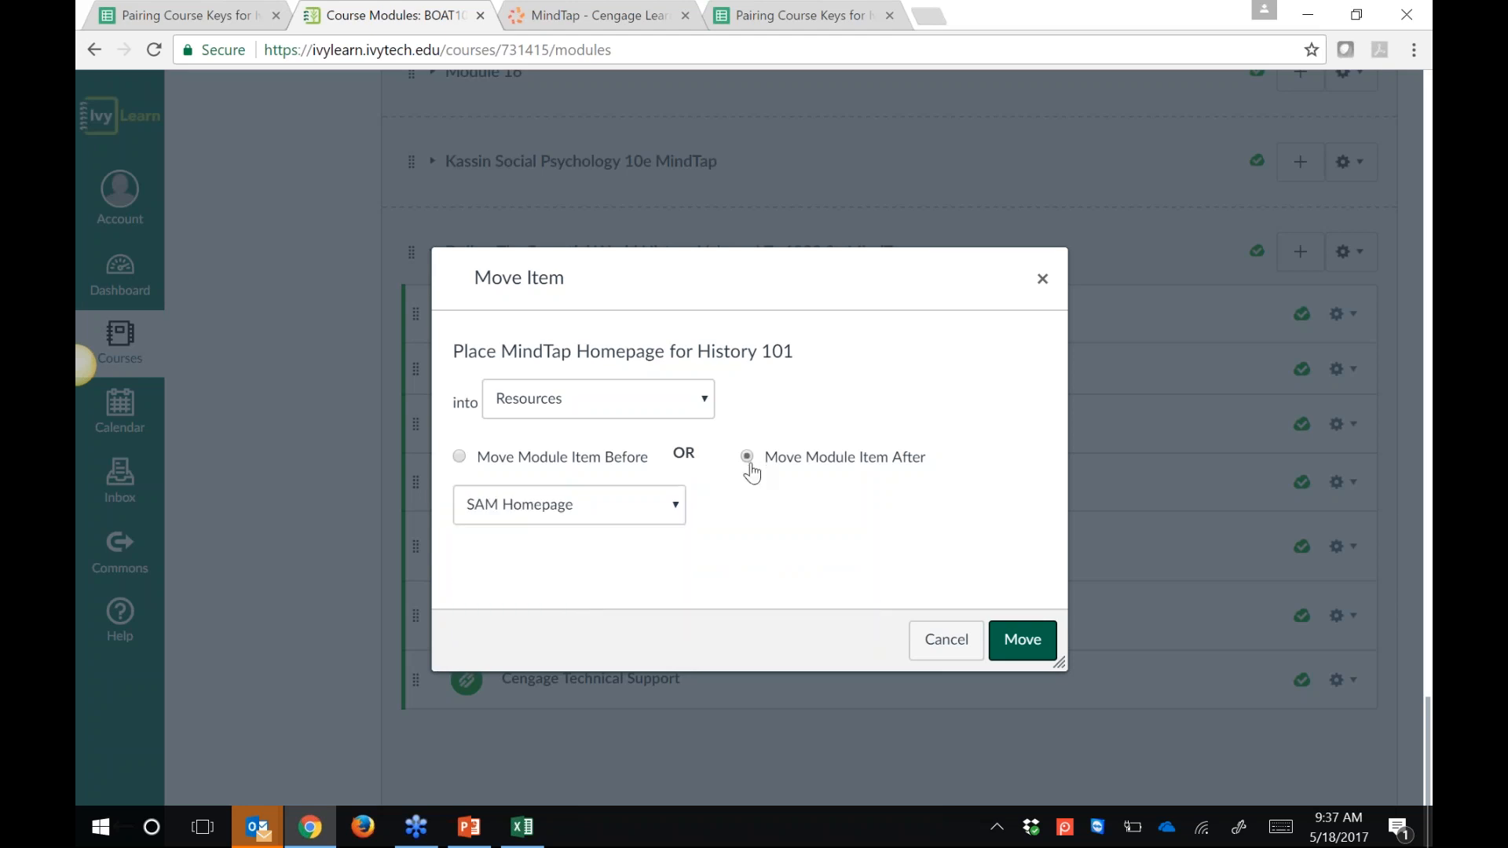
pyautogui.click(1022, 640)
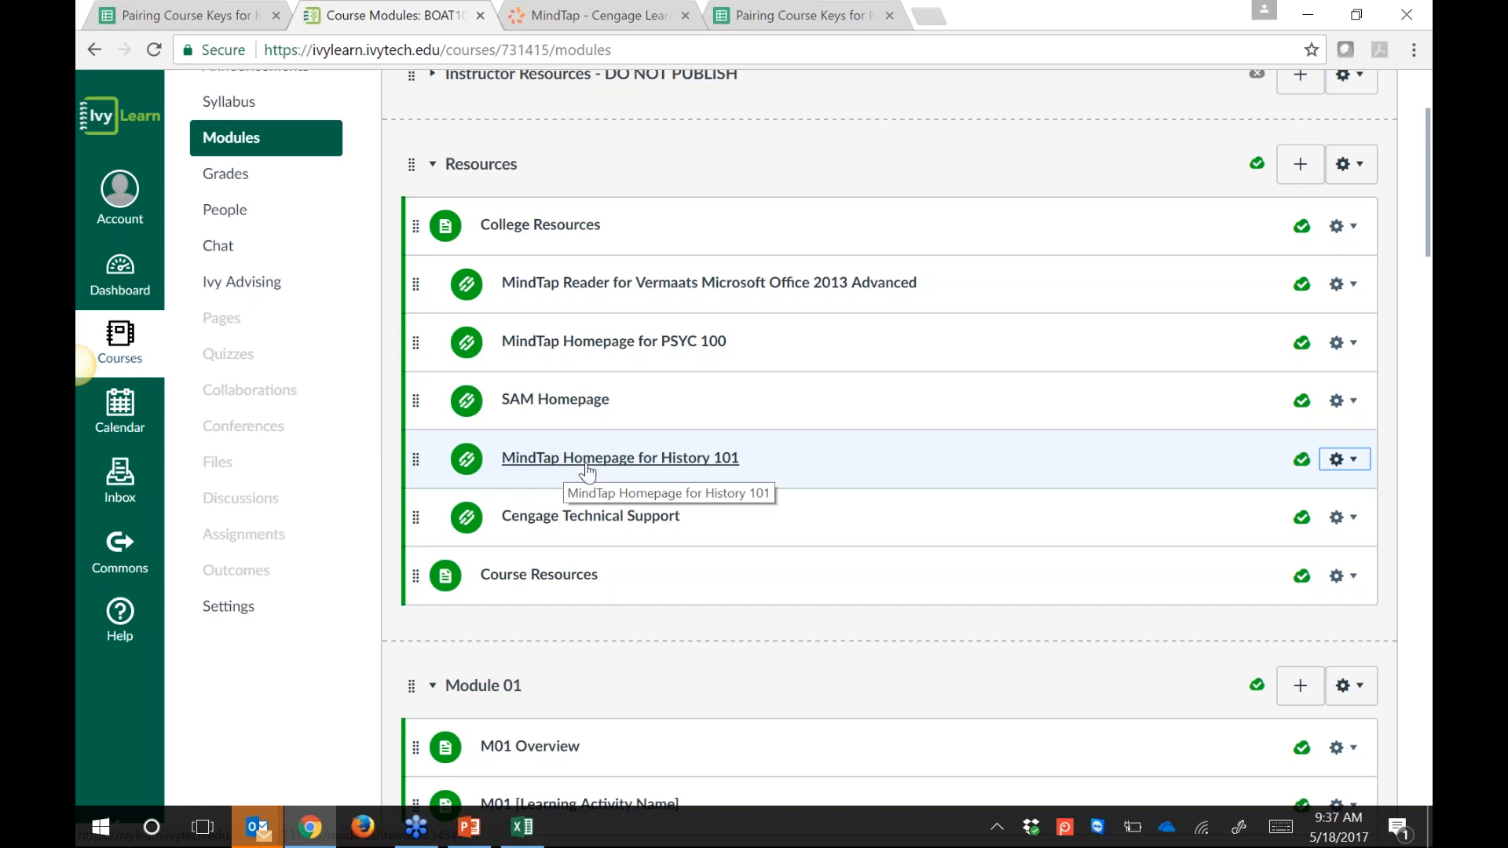
# Step: Drag the Duiker MindTap module up so it sits directly below Resources
pyautogui.scroll(-1, 806, 369)
pyautogui.scroll(-20, 806, 369)
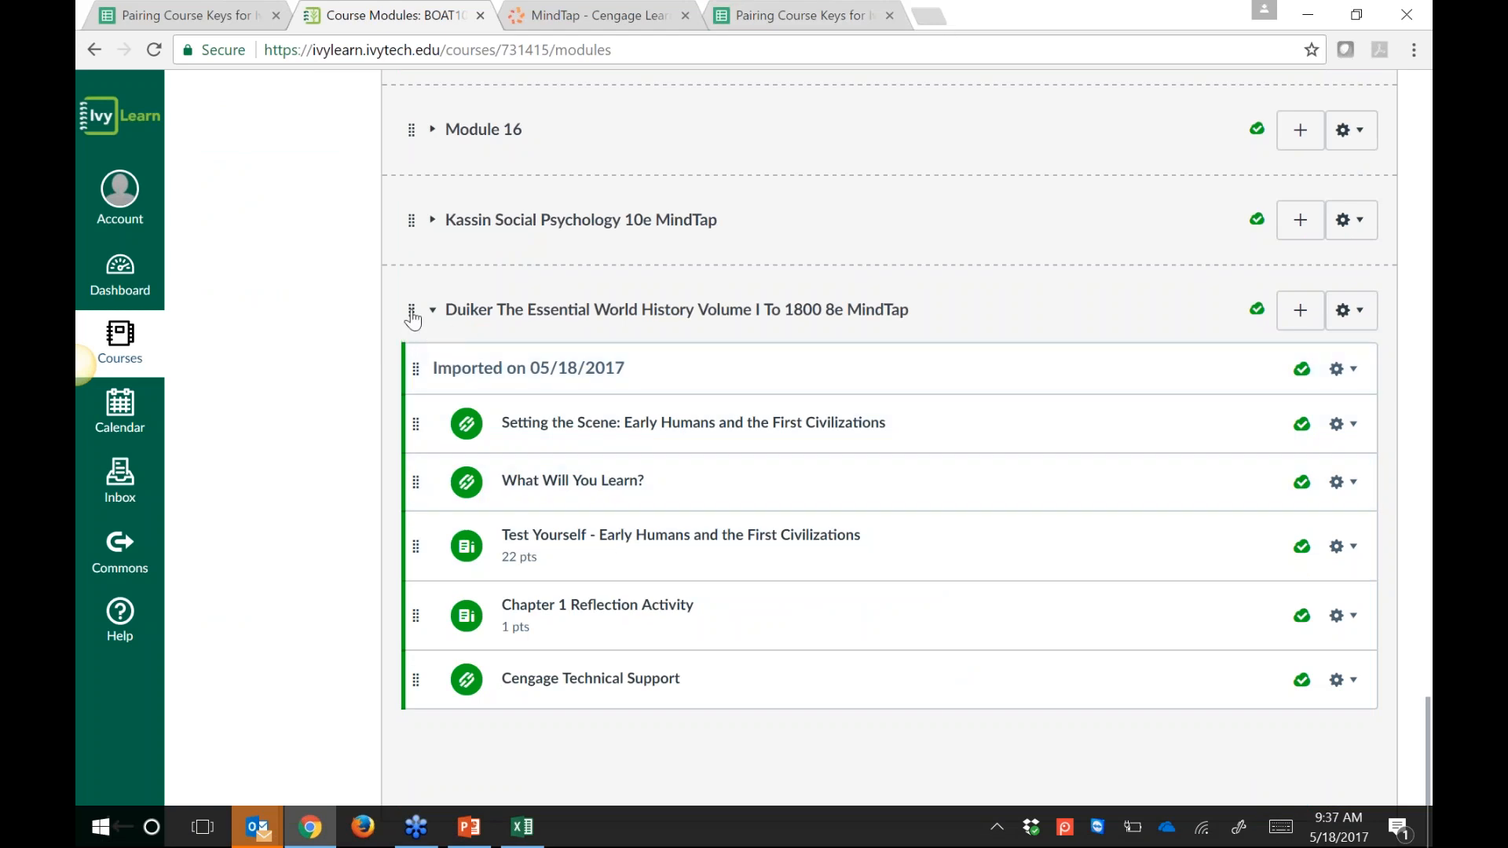
pyautogui.moveTo(411, 310); pyautogui.dragTo(519, 99)
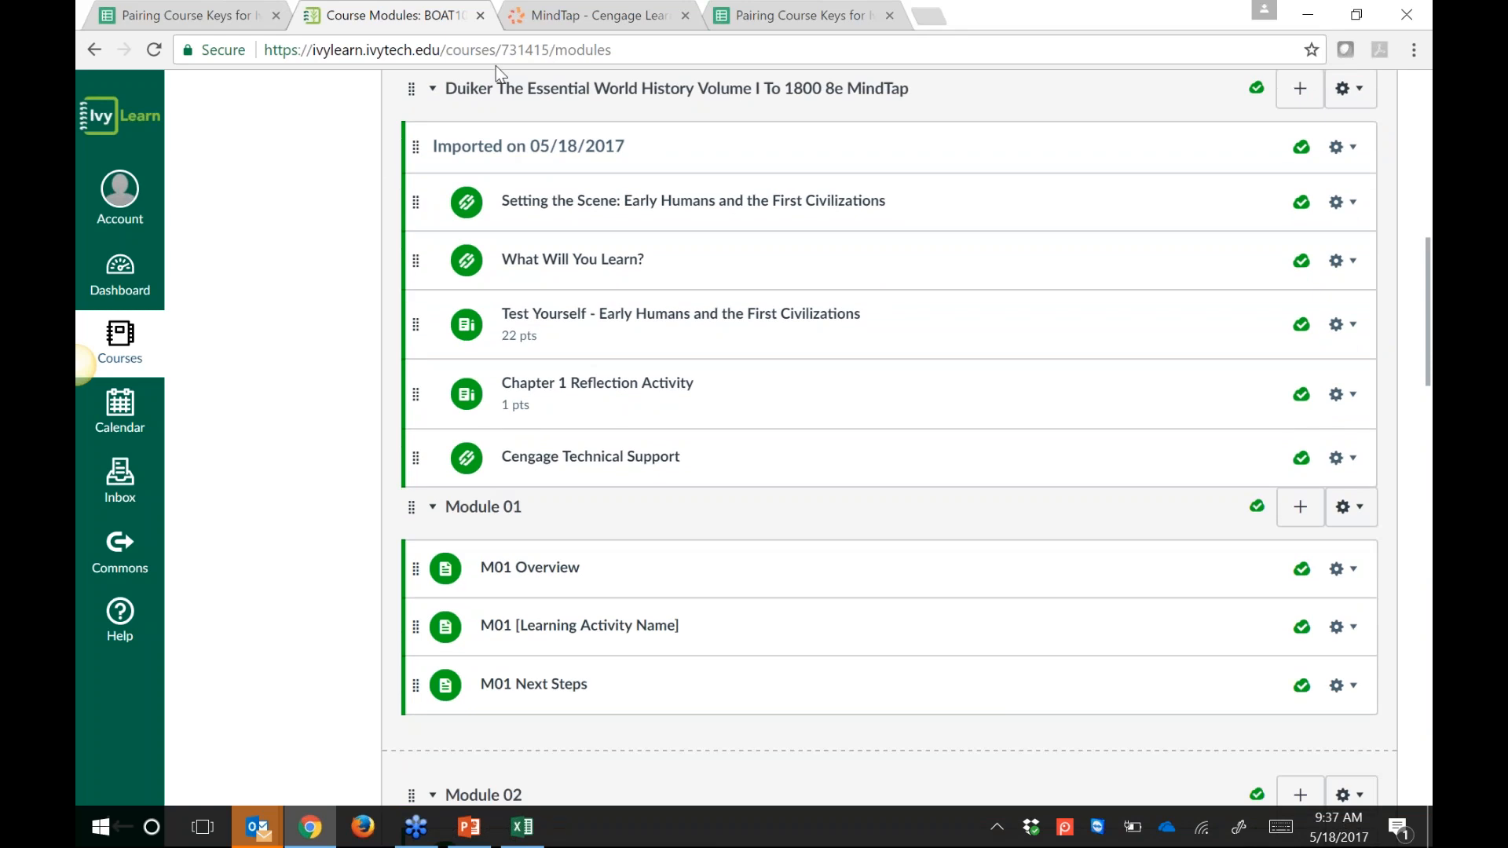
pyautogui.moveTo(497, 66); pyautogui.dragTo(471, 186)
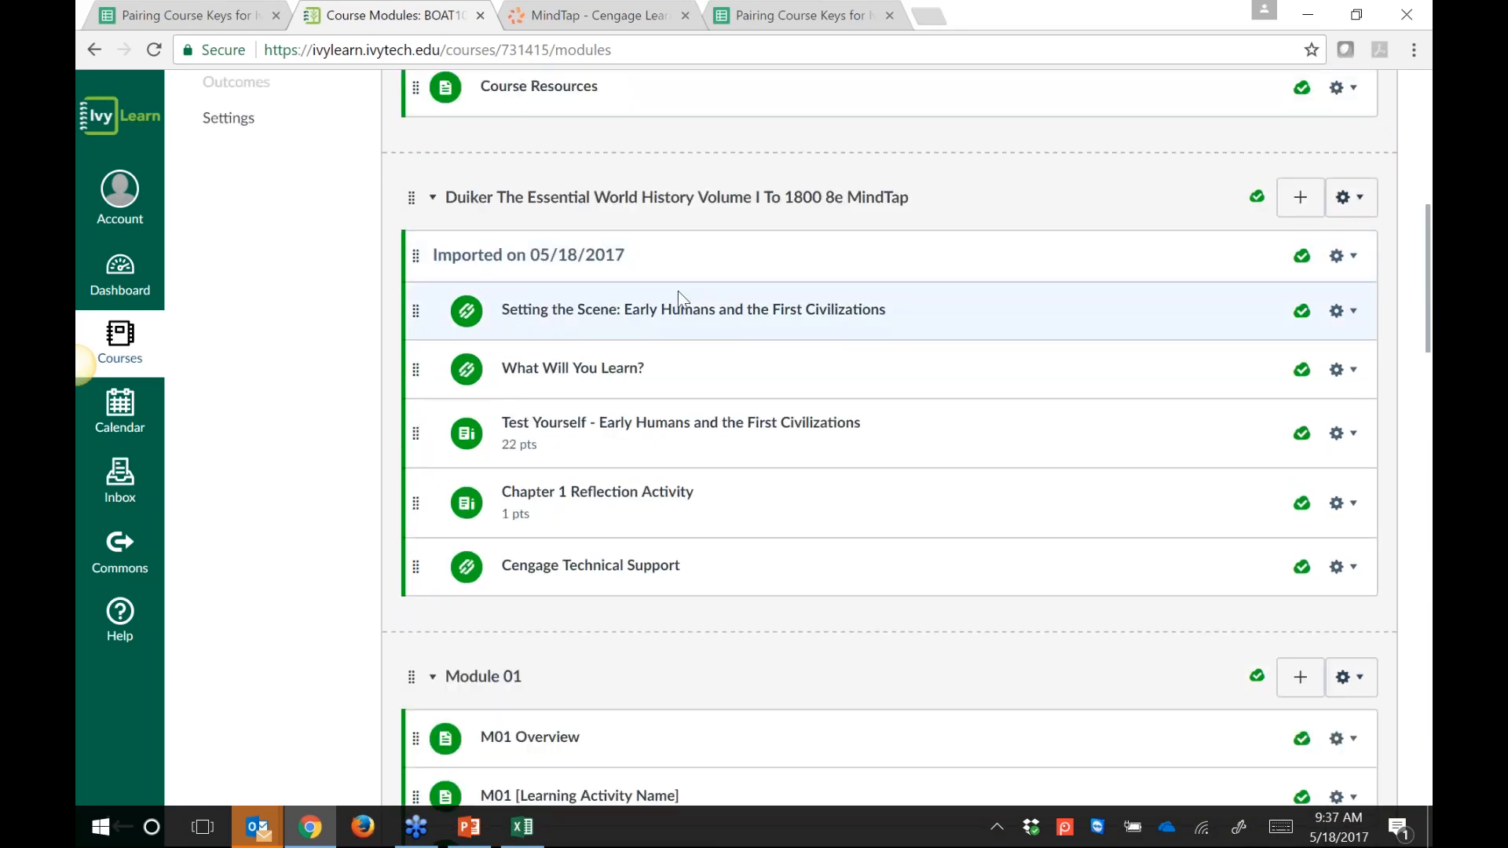
# Step: Move Chapter 1 Reflection Activity, What Will You Learn?, Setting the Scene and Test Yourself into Module 01
pyautogui.scroll(-1, 957, 476)
pyautogui.scroll(-2, 961, 485)
pyautogui.moveTo(973, 320); pyautogui.dragTo(974, 595)
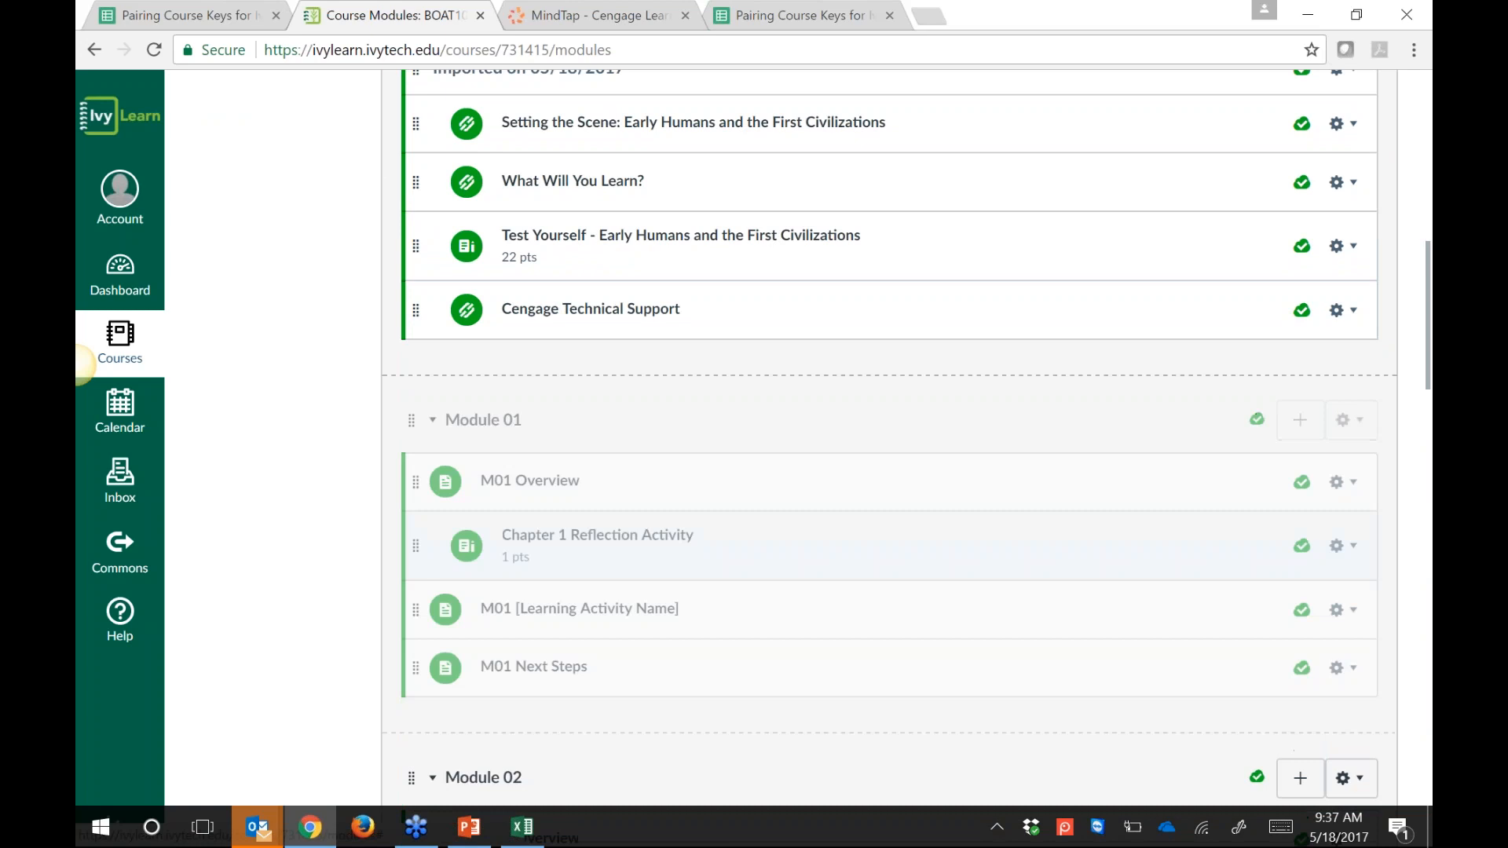
pyautogui.moveTo(417, 182); pyautogui.dragTo(408, 463)
pyautogui.moveTo(416, 123); pyautogui.dragTo(373, 553)
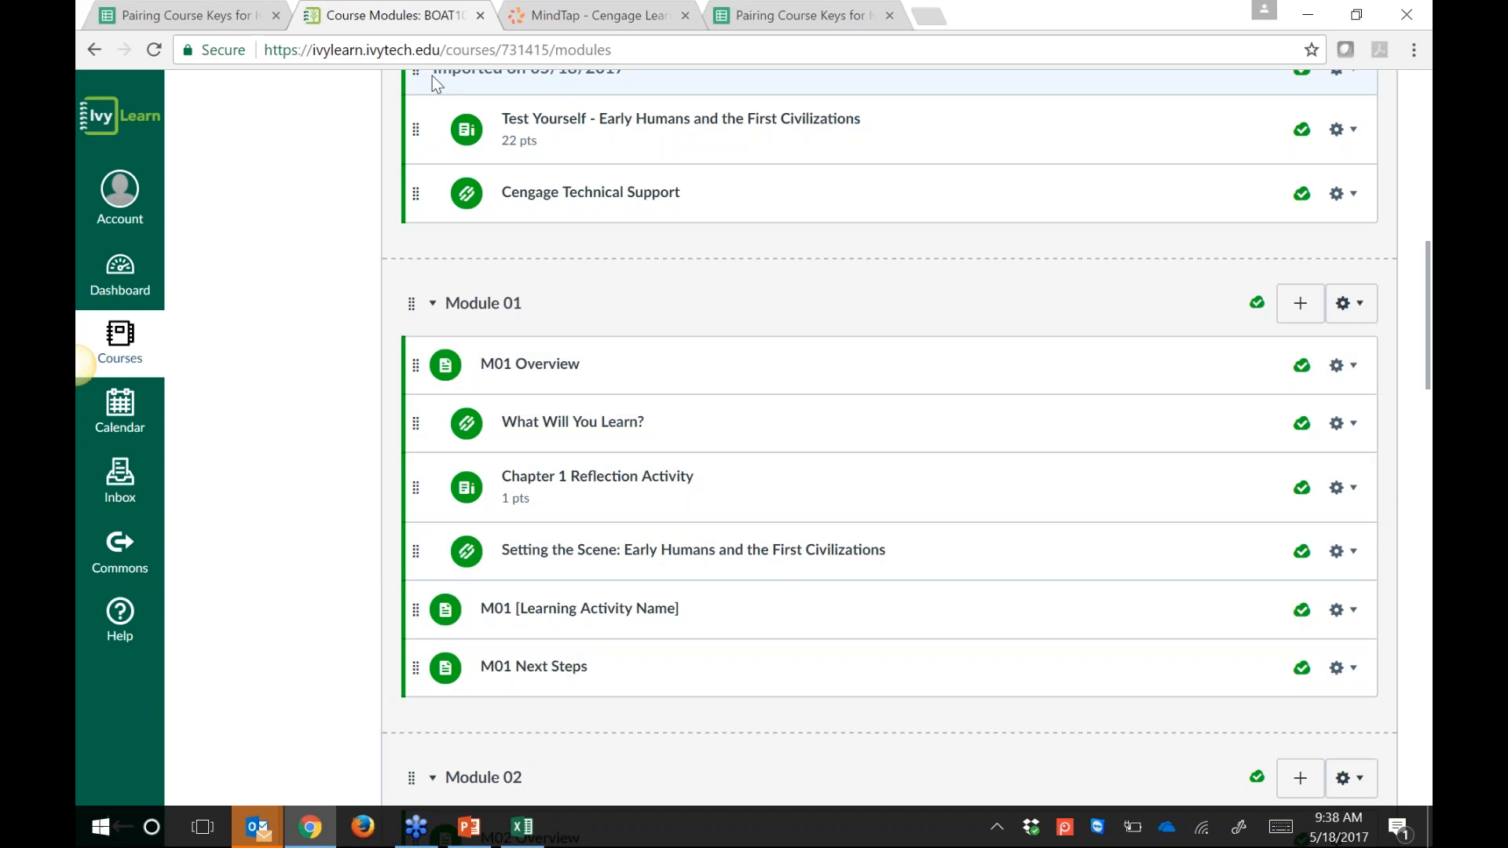
pyautogui.scroll(2, 363, 482)
pyautogui.moveTo(390, 233); pyautogui.dragTo(483, 659)
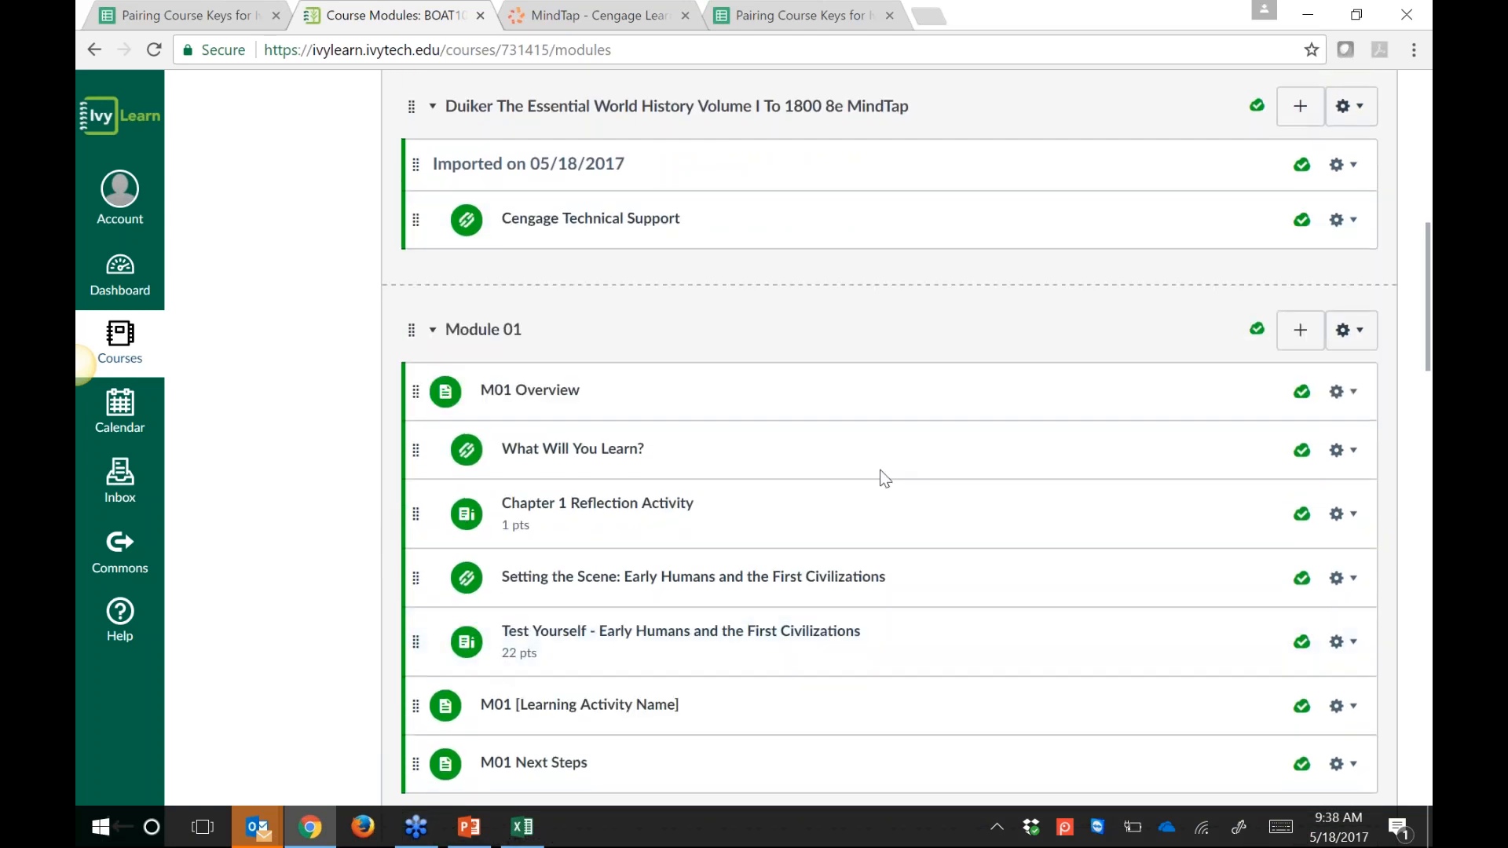
pyautogui.scroll(5, 878, 726)
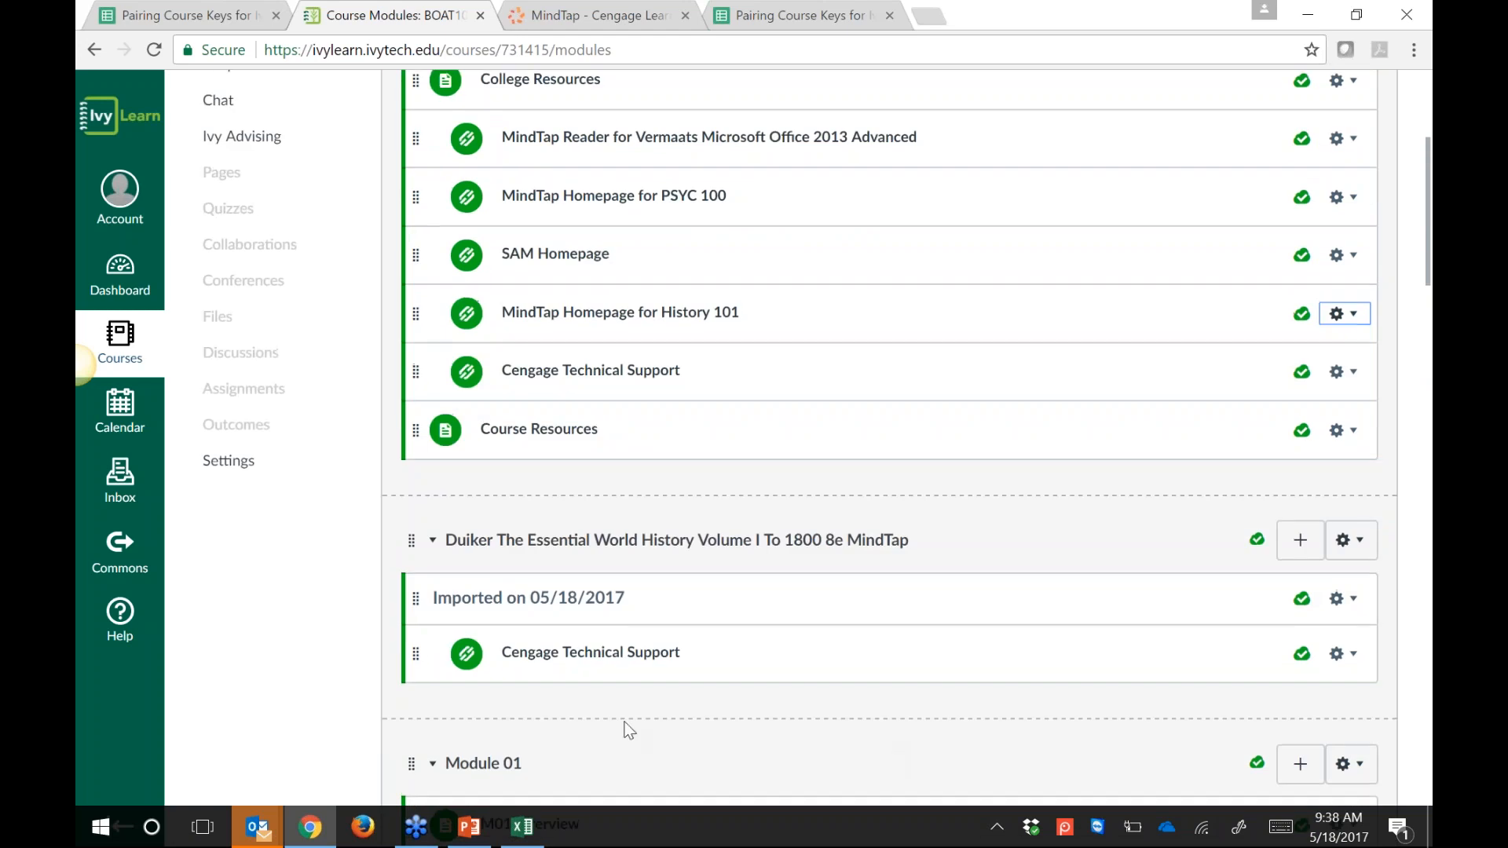
# Step: Drag Cengage Technical Support into Resources, delete the empty Duiker module, then go to Cengage
pyautogui.moveTo(568, 658); pyautogui.dragTo(569, 145)
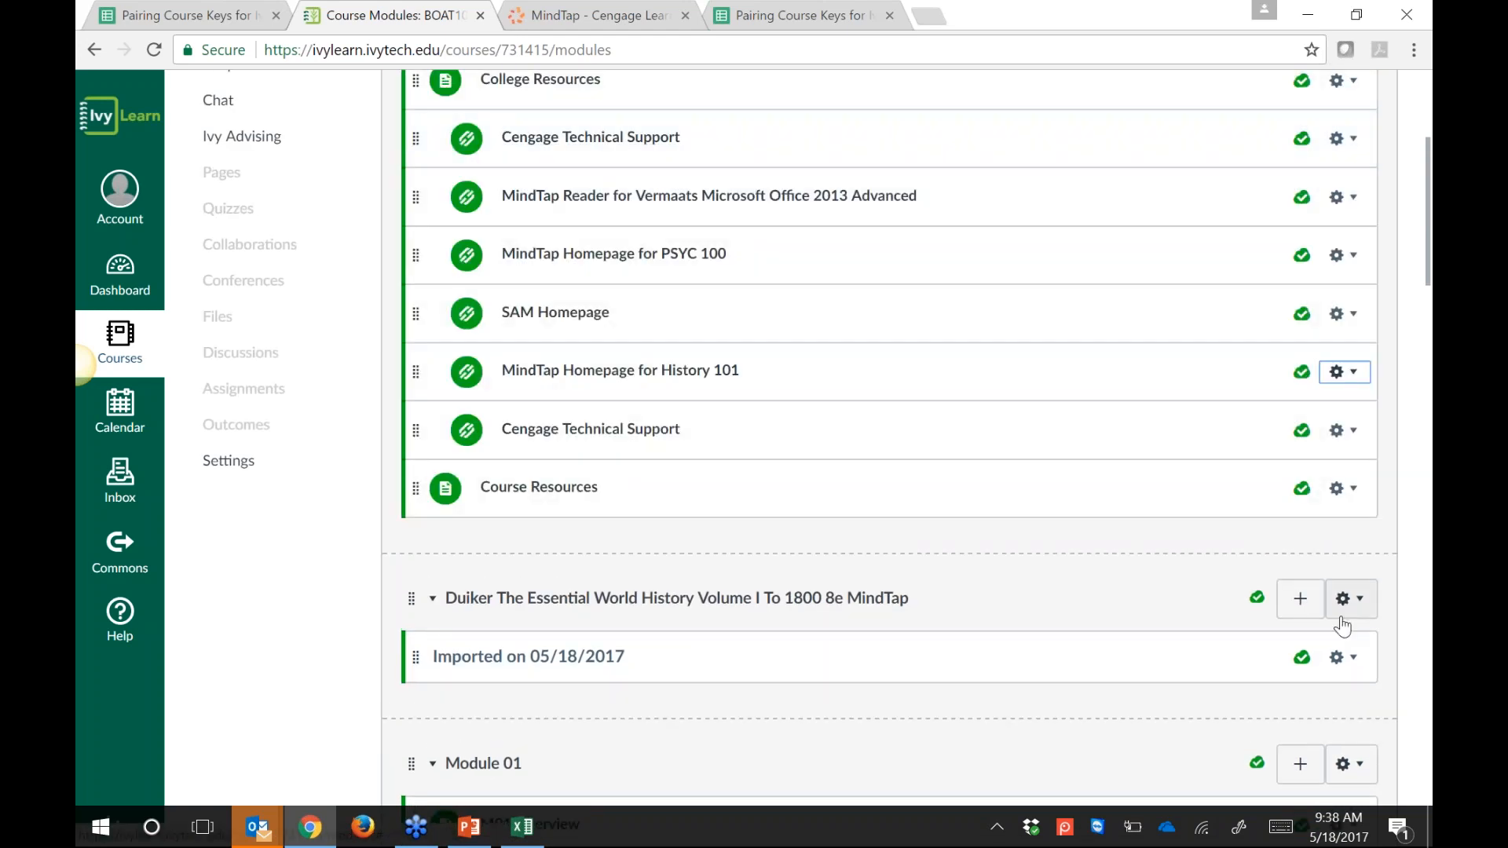
pyautogui.click(1349, 600)
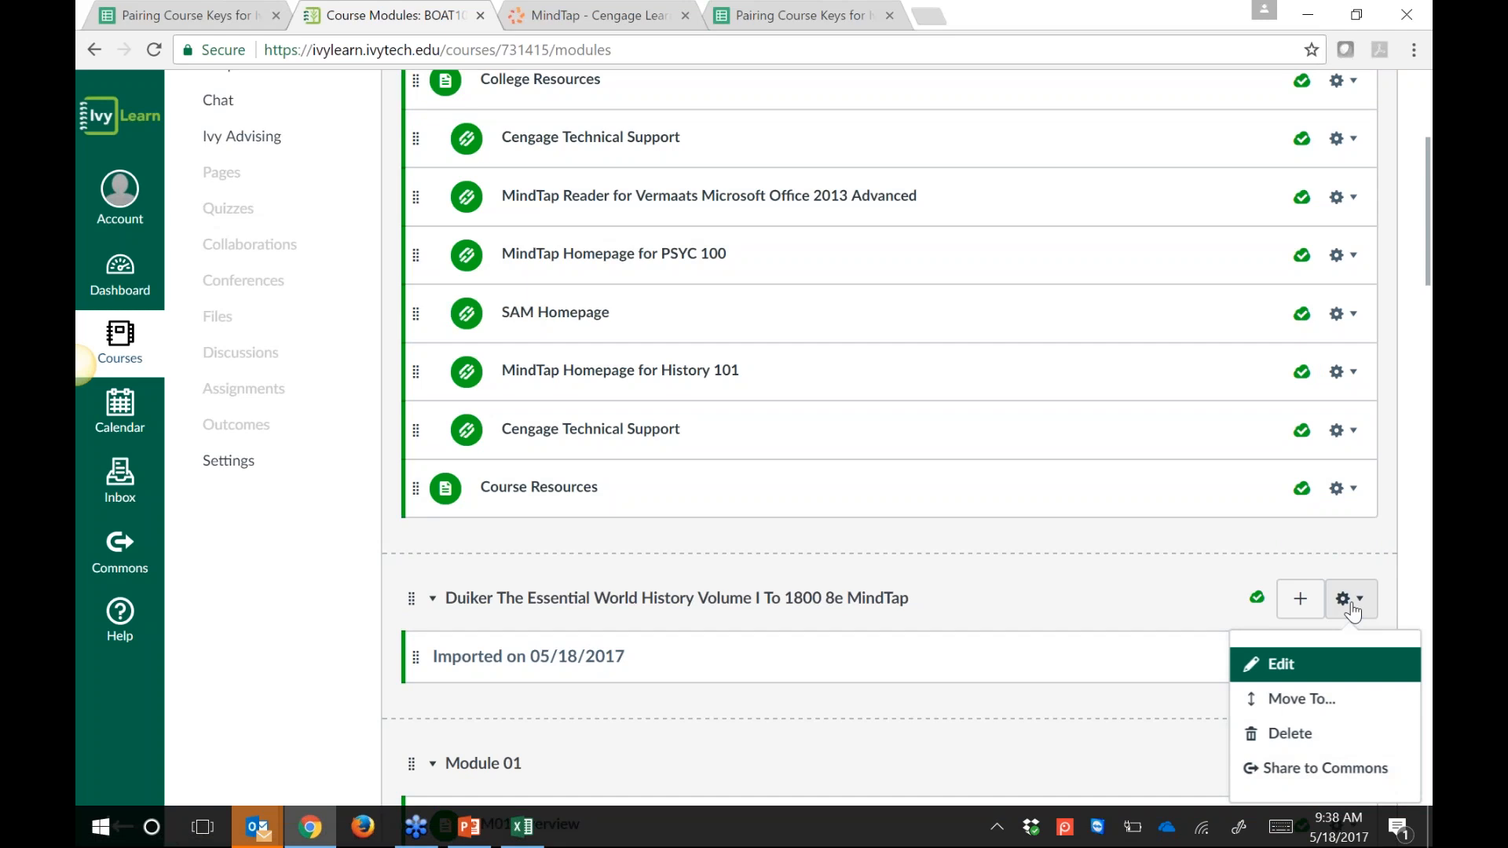
pyautogui.click(1309, 736)
pyautogui.click(842, 174)
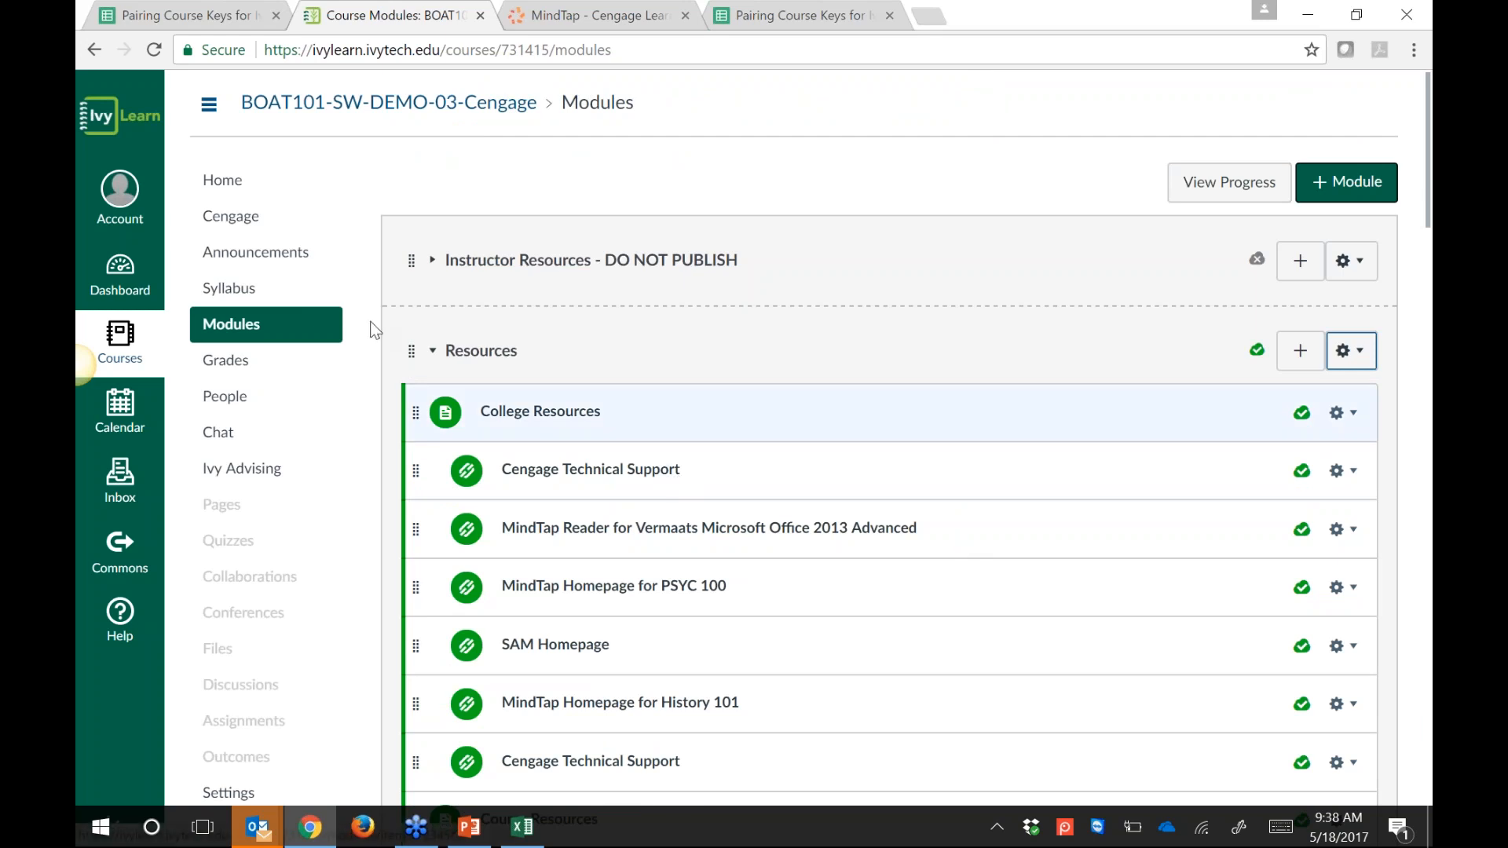
pyautogui.click(231, 216)
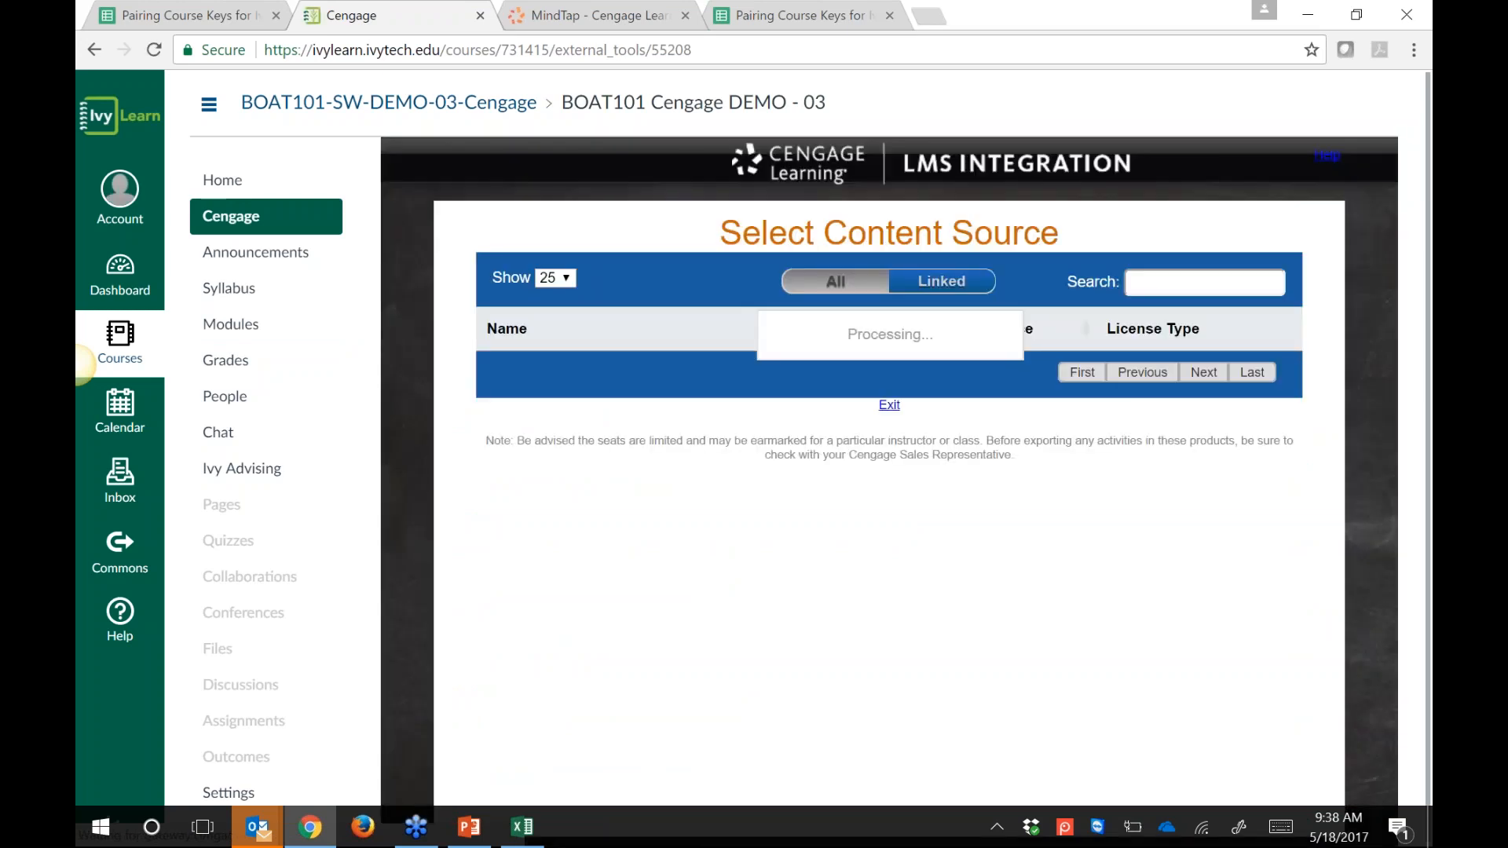
# Step: Search content sources for 'boat' and select BOAT218 (Excel 2013 Comprehensive)
pyautogui.click(1175, 282)
pyautogui.write('boat')
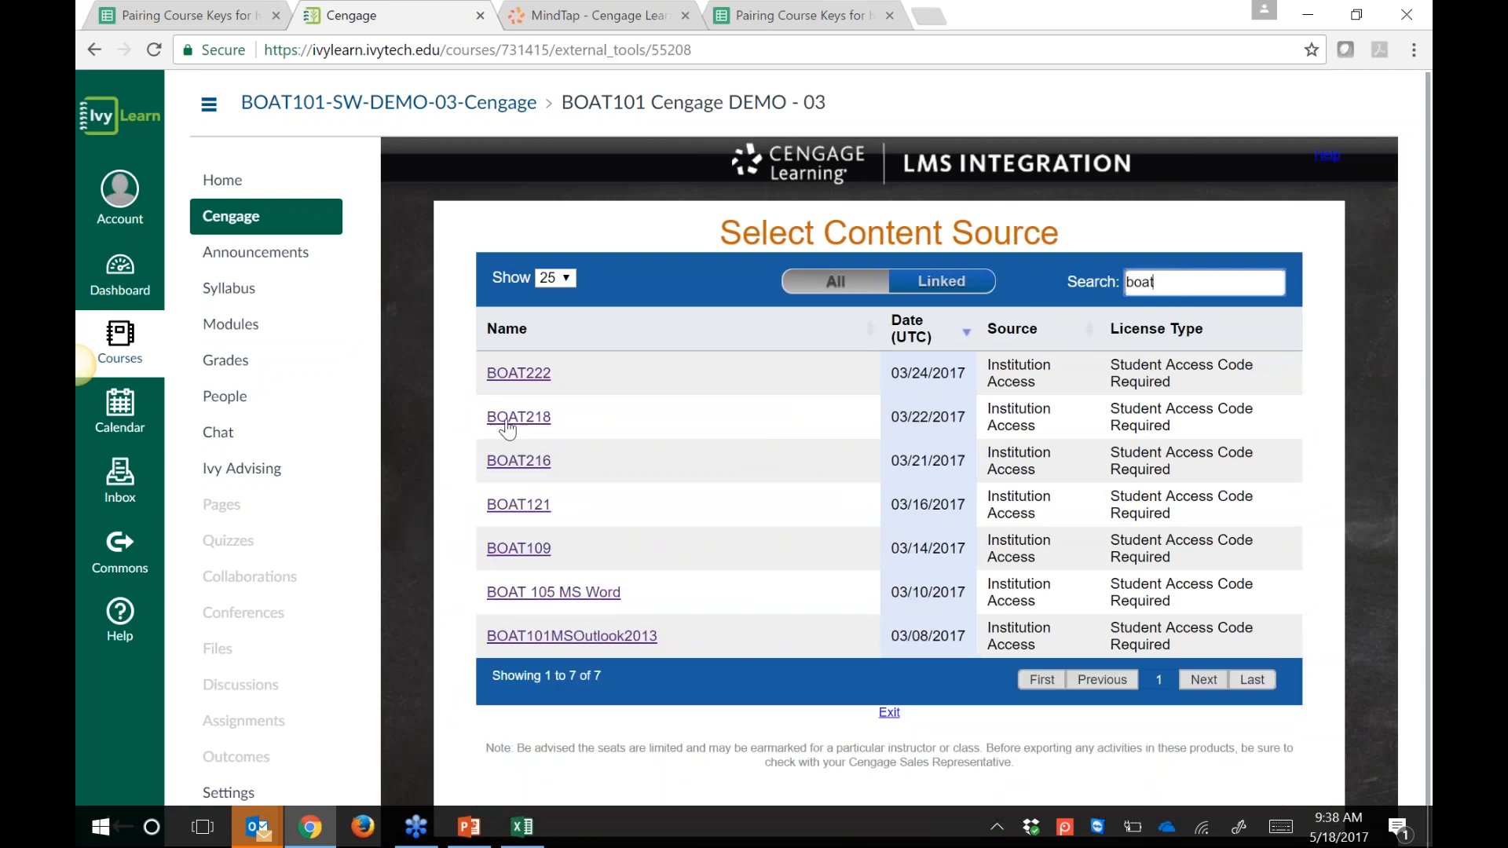
pyautogui.click(520, 417)
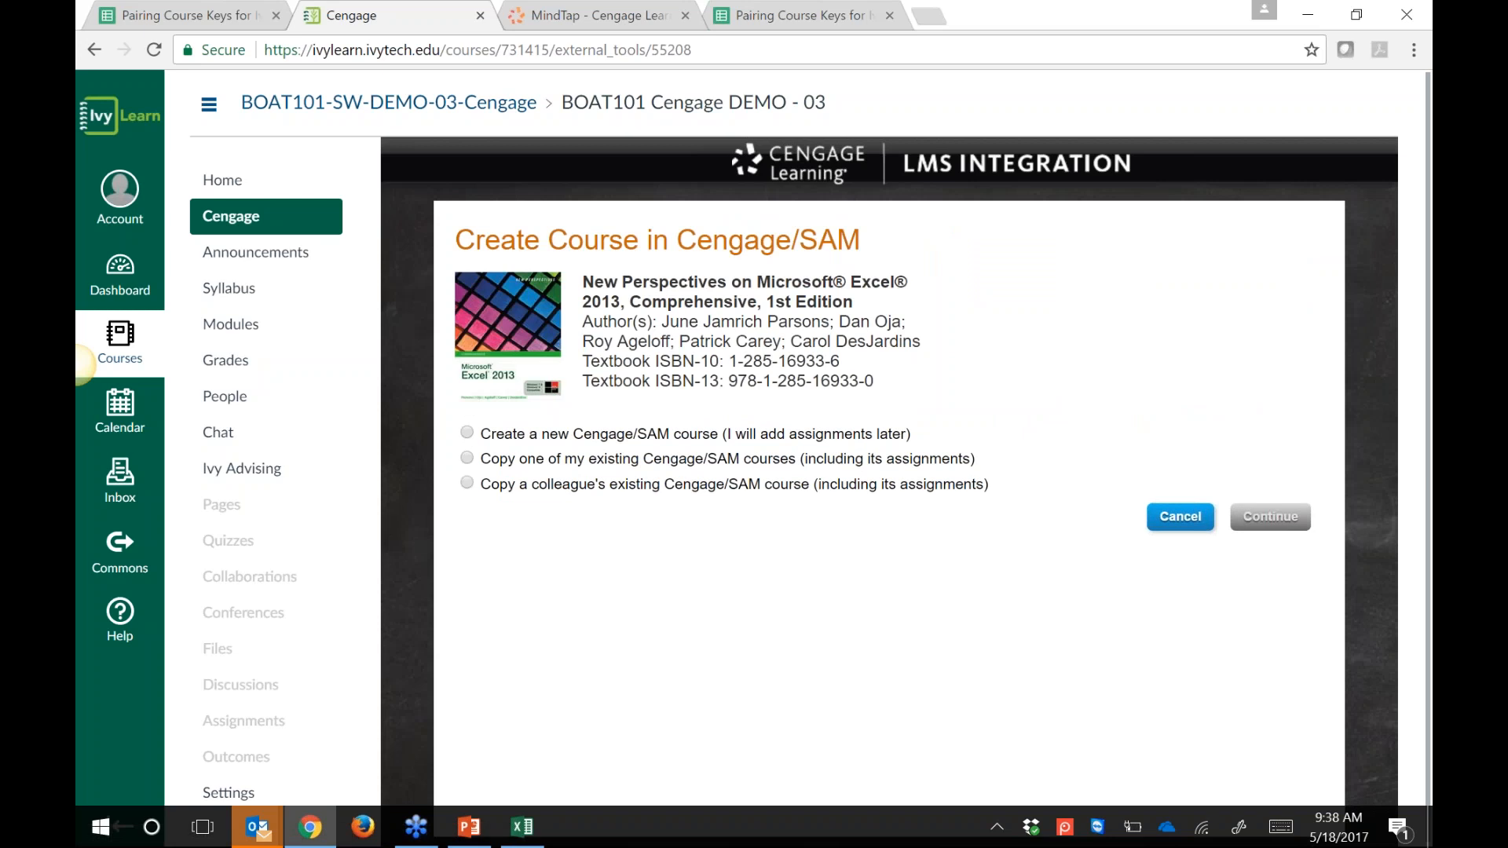
# Step: Review the three course-setup options, then select 'Create a new Cengage/SAM course'
pyautogui.moveTo(513, 436); pyautogui.dragTo(695, 434)
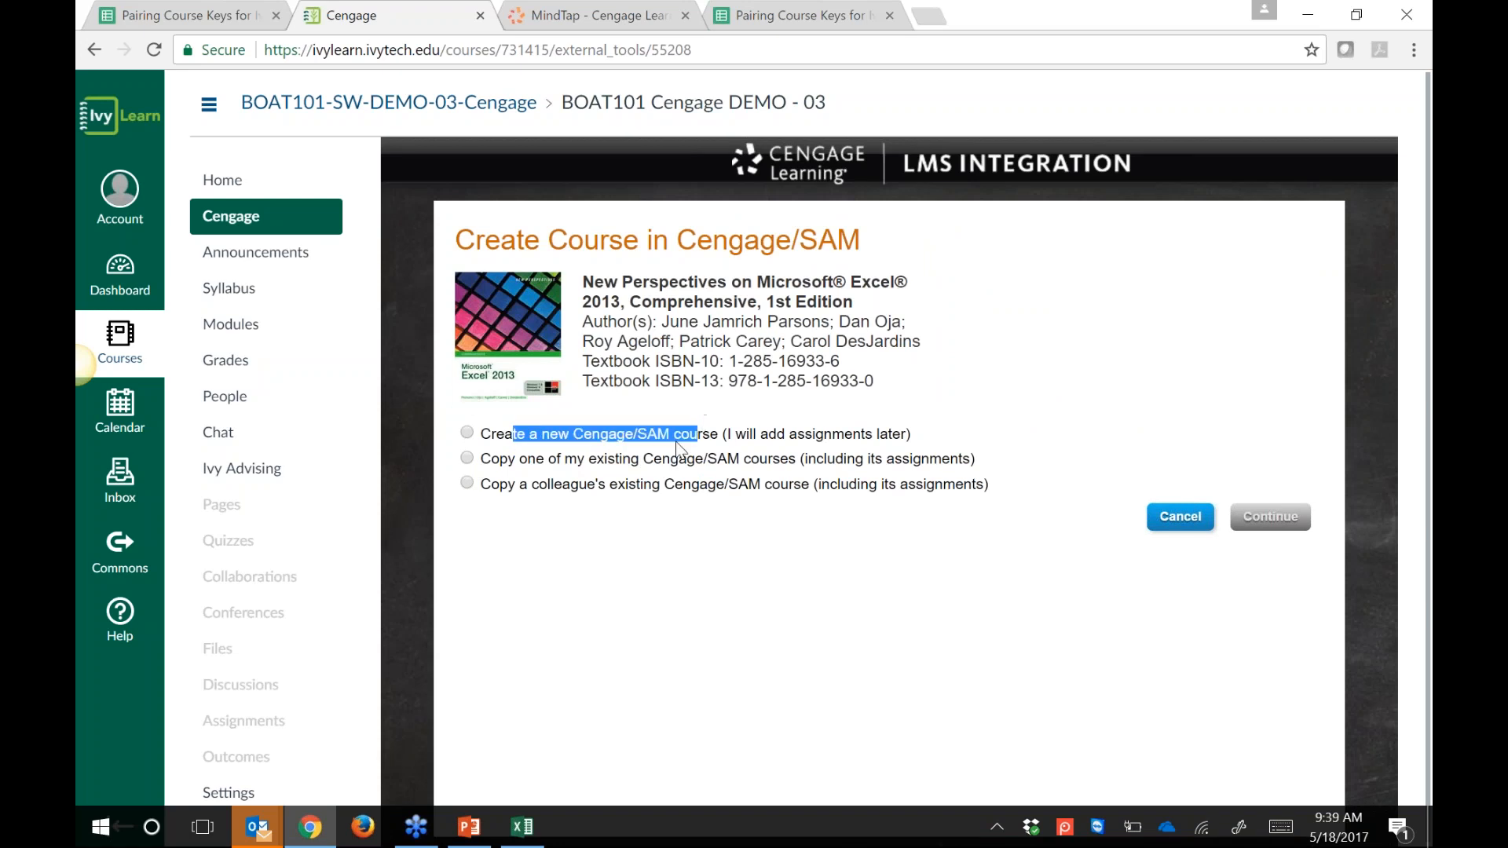
pyautogui.click(502, 459)
pyautogui.moveTo(538, 449); pyautogui.dragTo(702, 461)
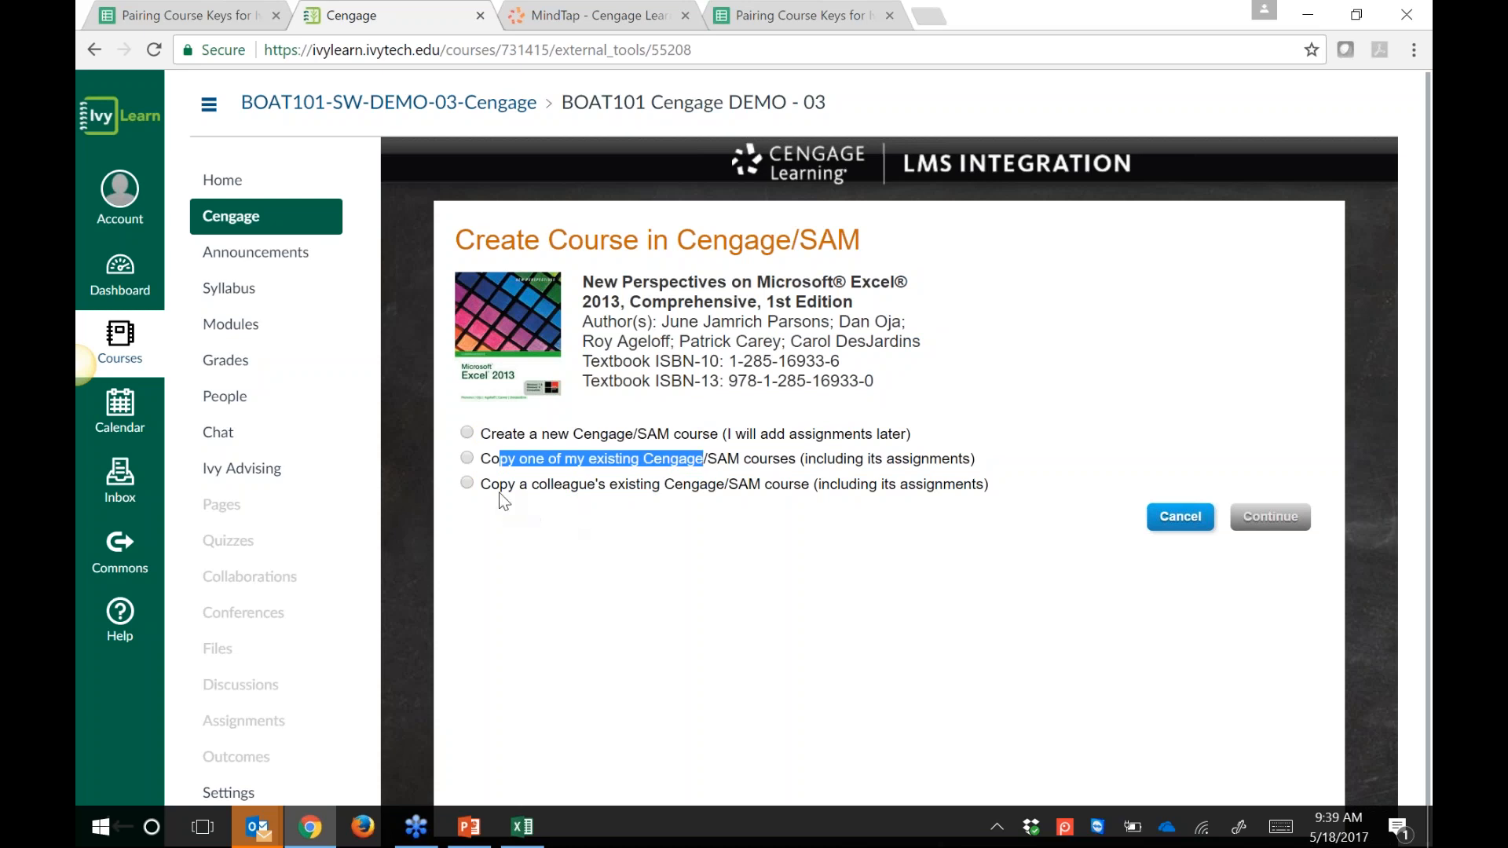
pyautogui.moveTo(500, 483); pyautogui.dragTo(687, 480)
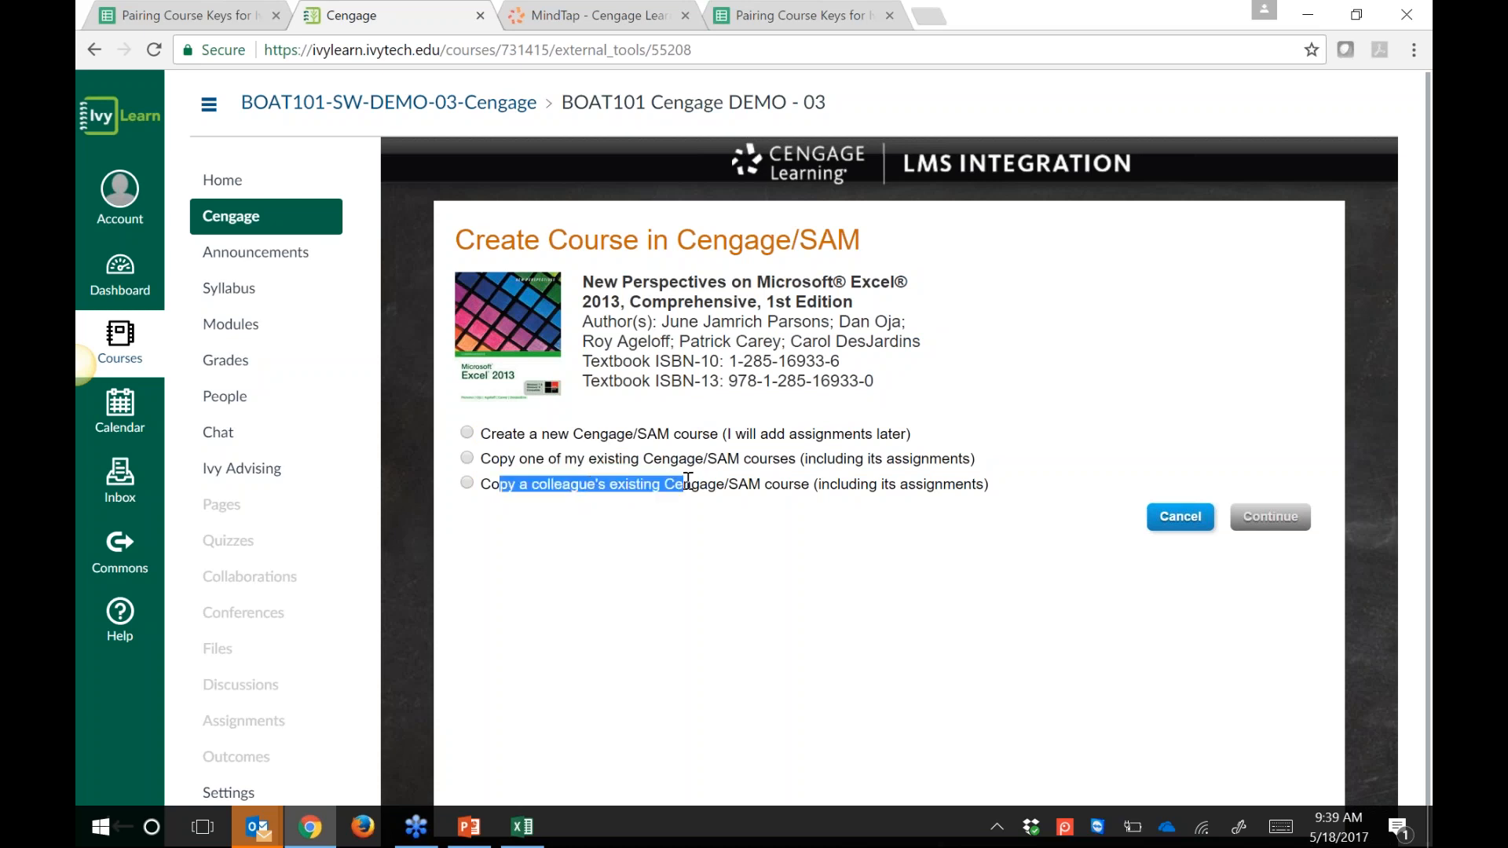
pyautogui.click(467, 459)
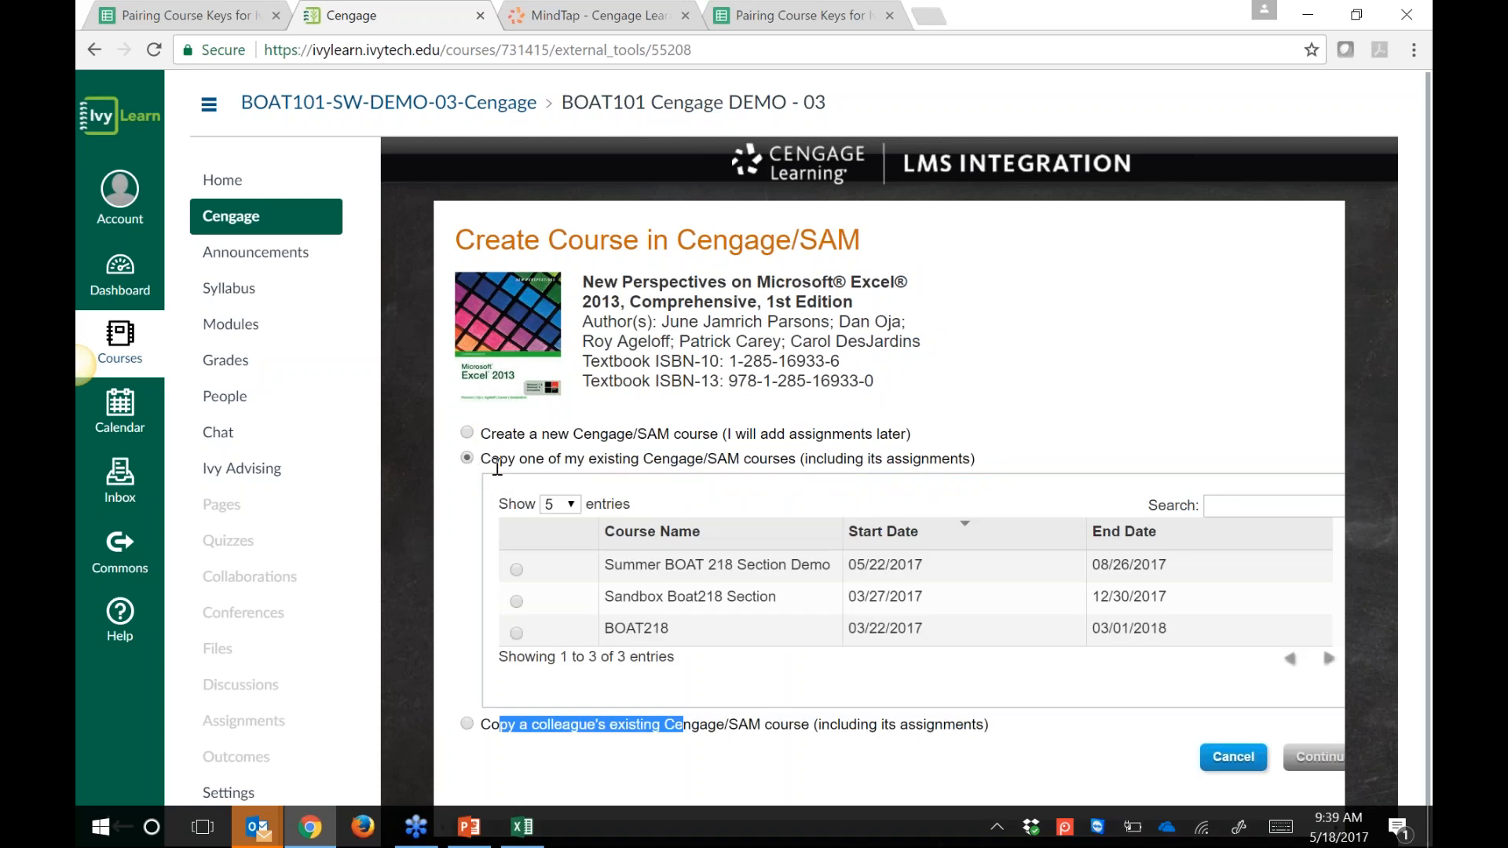
pyautogui.click(468, 433)
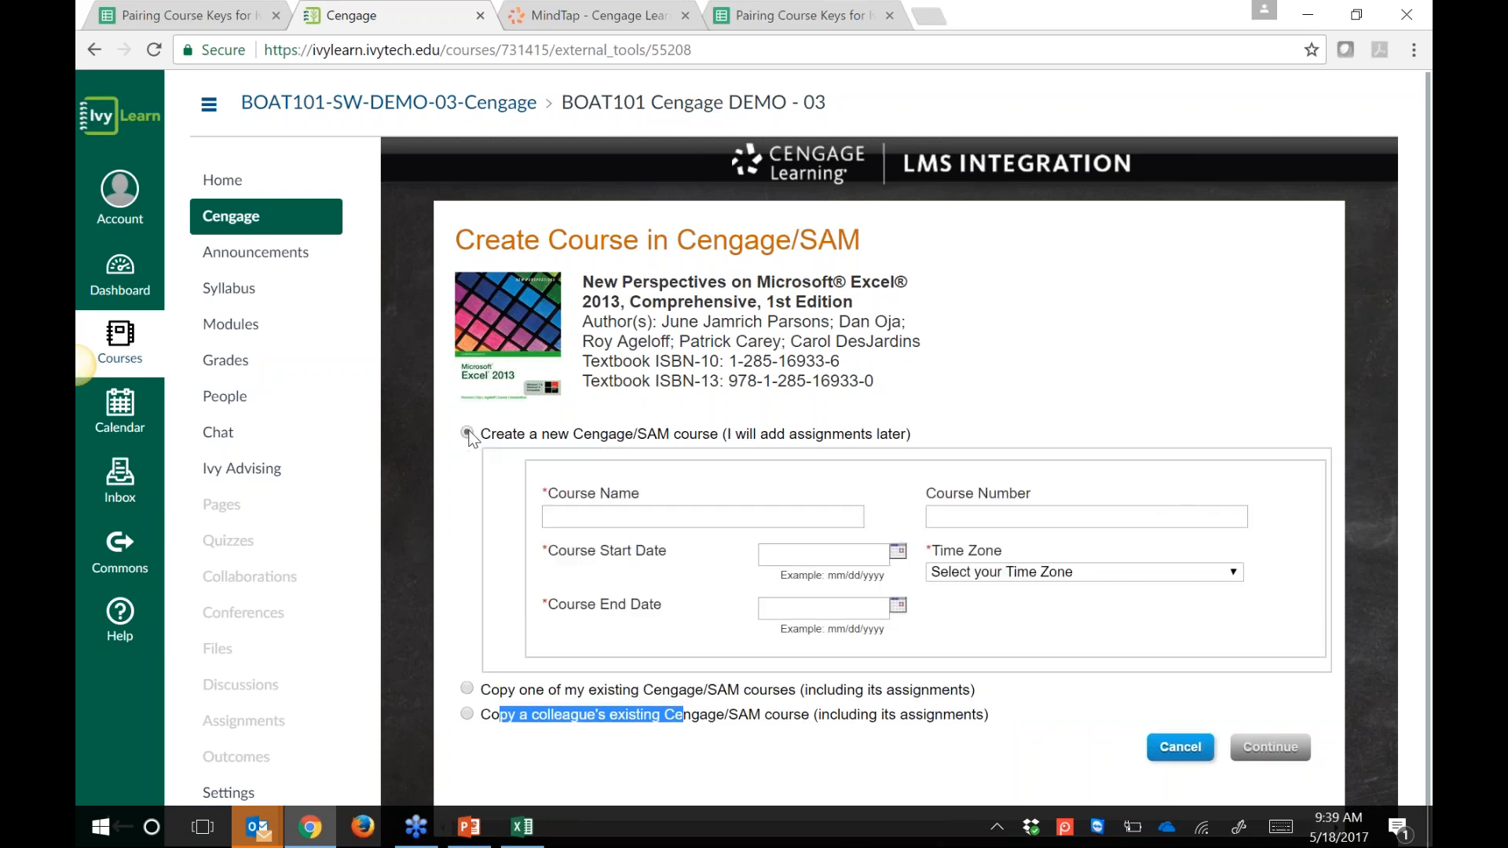
pyautogui.moveTo(515, 435); pyautogui.dragTo(688, 442)
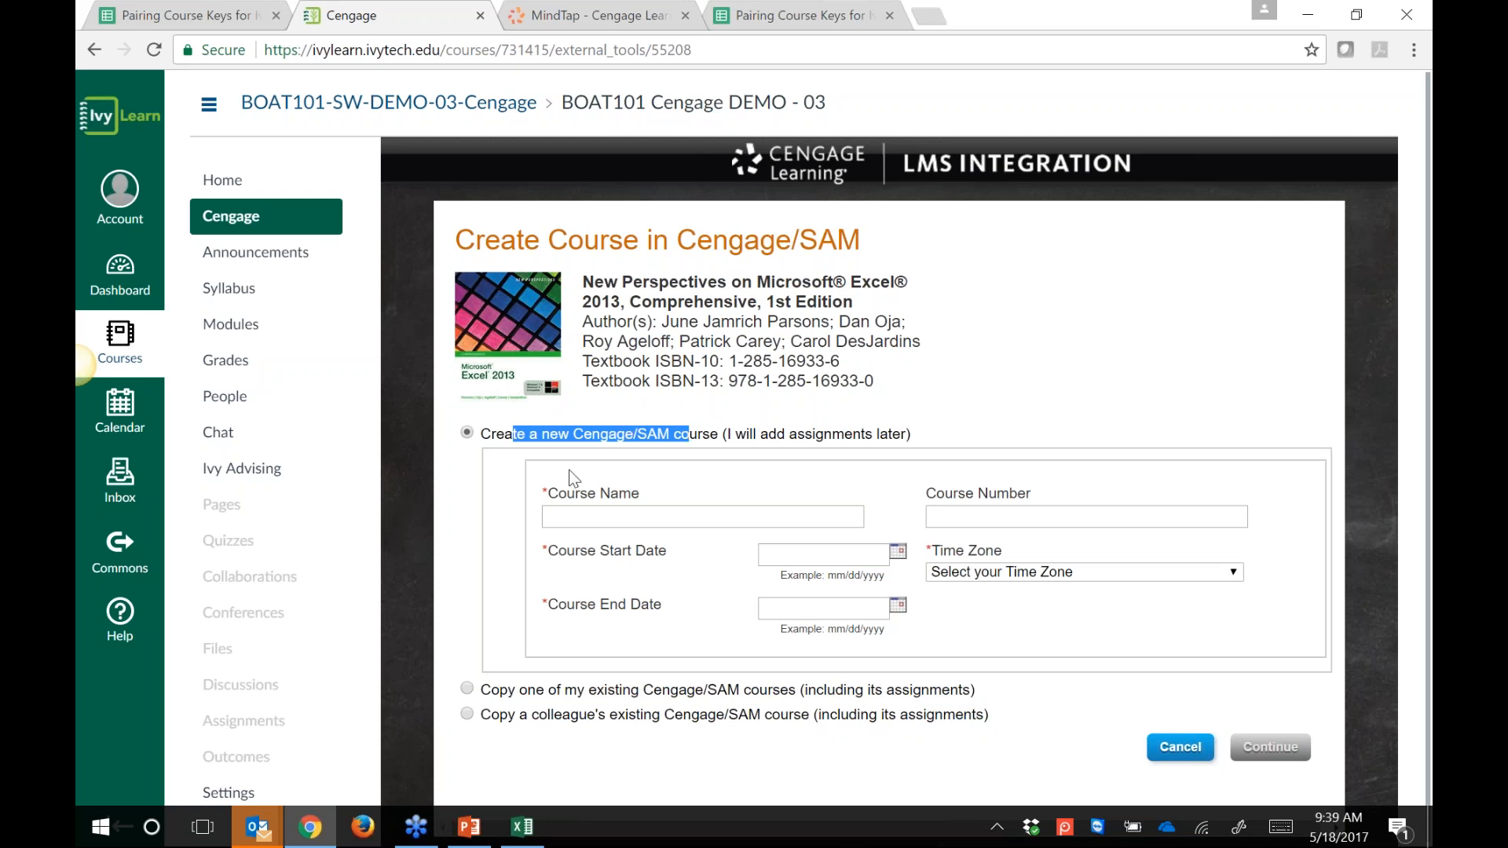
pyautogui.scroll(-1, 884, 471)
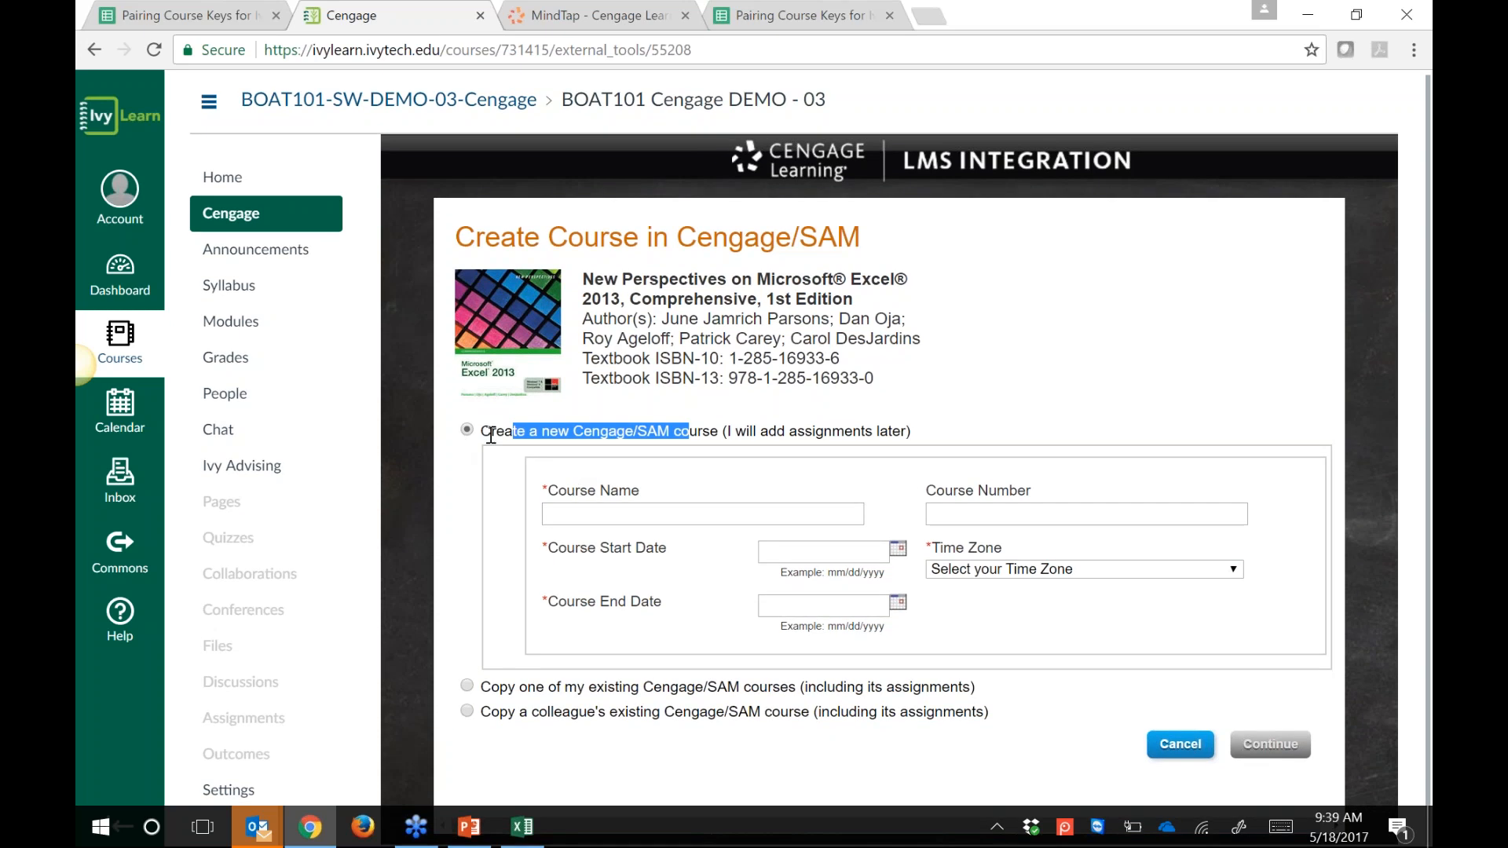
# Step: Enter 'BOAT 218 Excel Summer 17' as the new course name
pyautogui.click(591, 515)
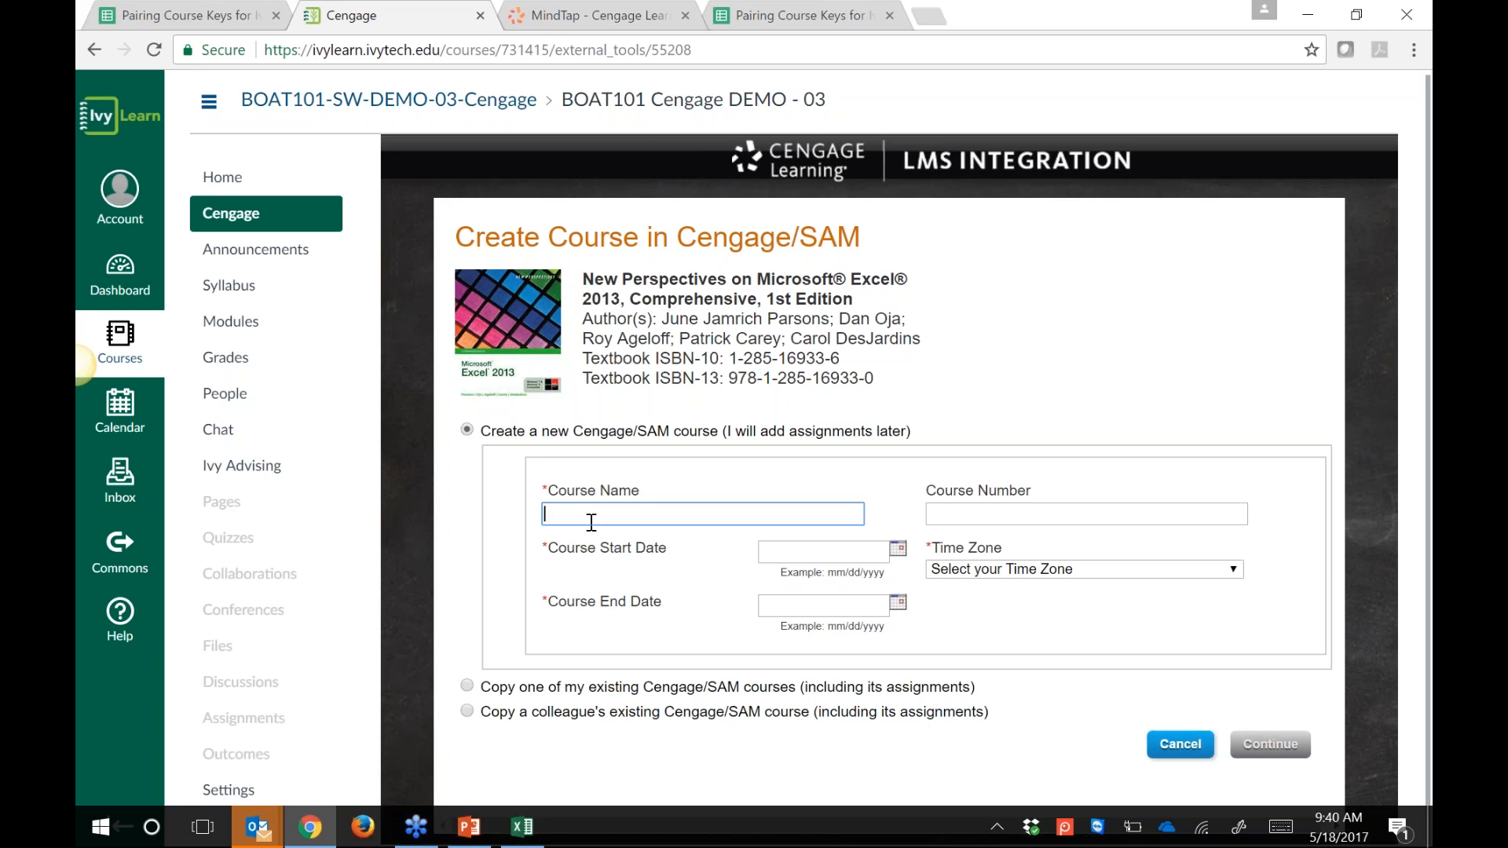
pyautogui.write('BOAT')
pyautogui.press('BackSpace')
pyautogui.press('BackSpace')
pyautogui.press('BackSpace')
pyautogui.press('BackSpace')
pyautogui.press('BackSpace')
pyautogui.write('S')
pyautogui.press('BackSpace')
pyautogui.write('BOAT ')
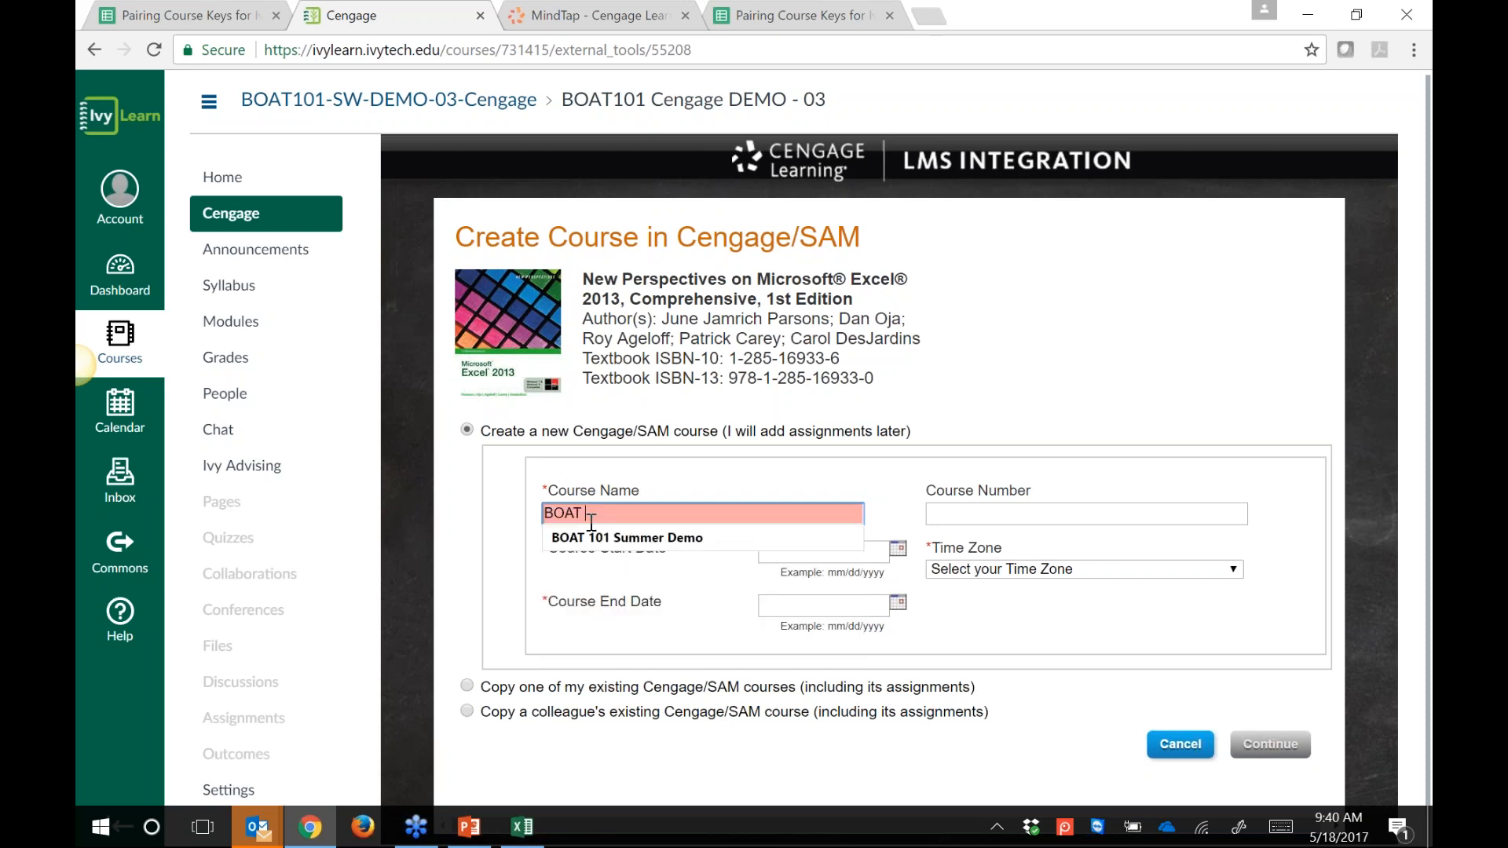
pyautogui.write('218 Excell')
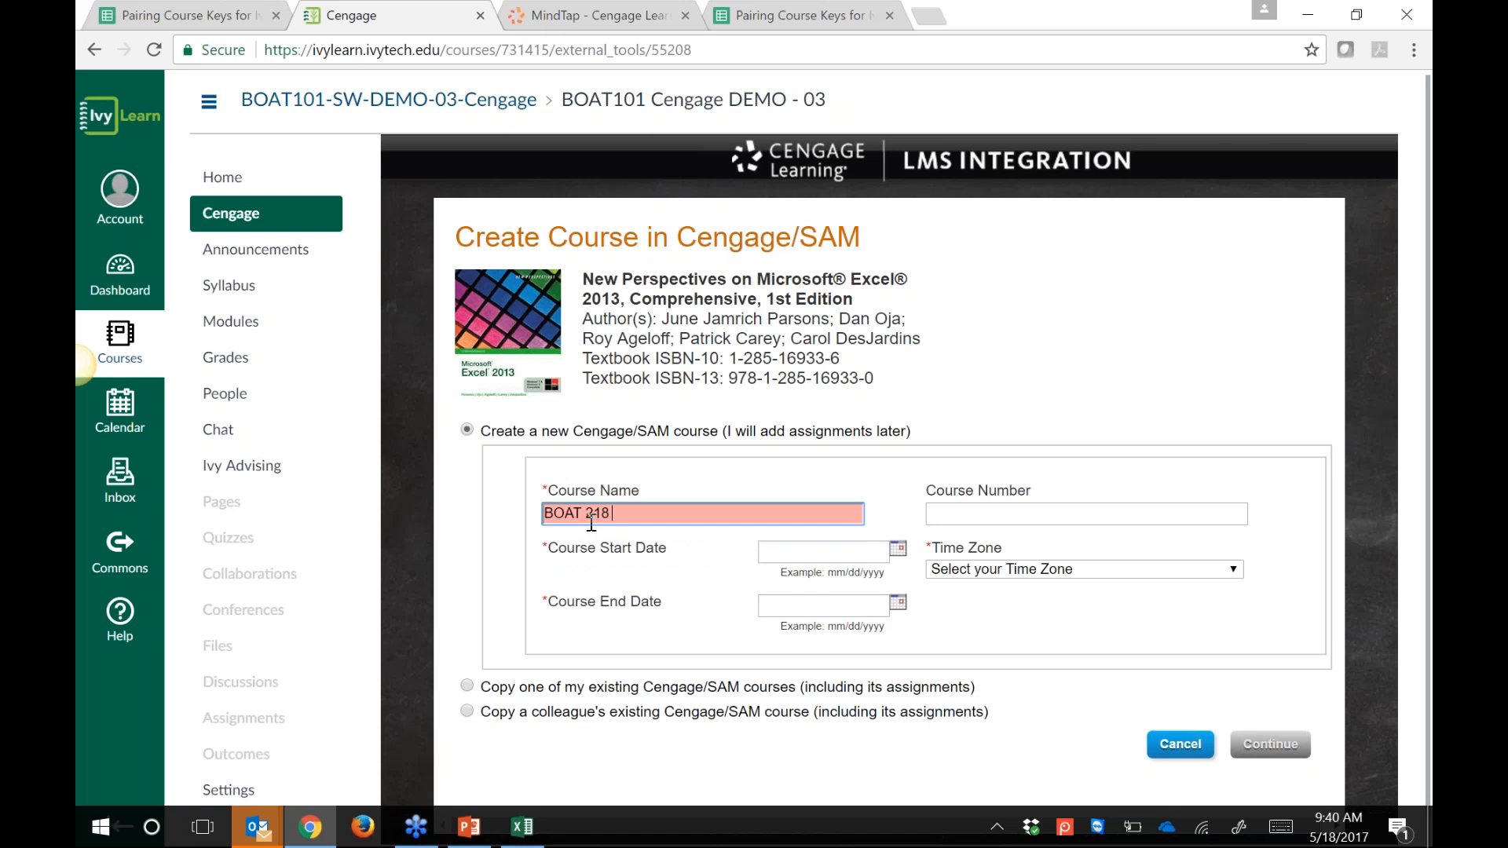
pyautogui.press('BackSpace')
pyautogui.press('BackSpace')
pyautogui.write('Summer 17')
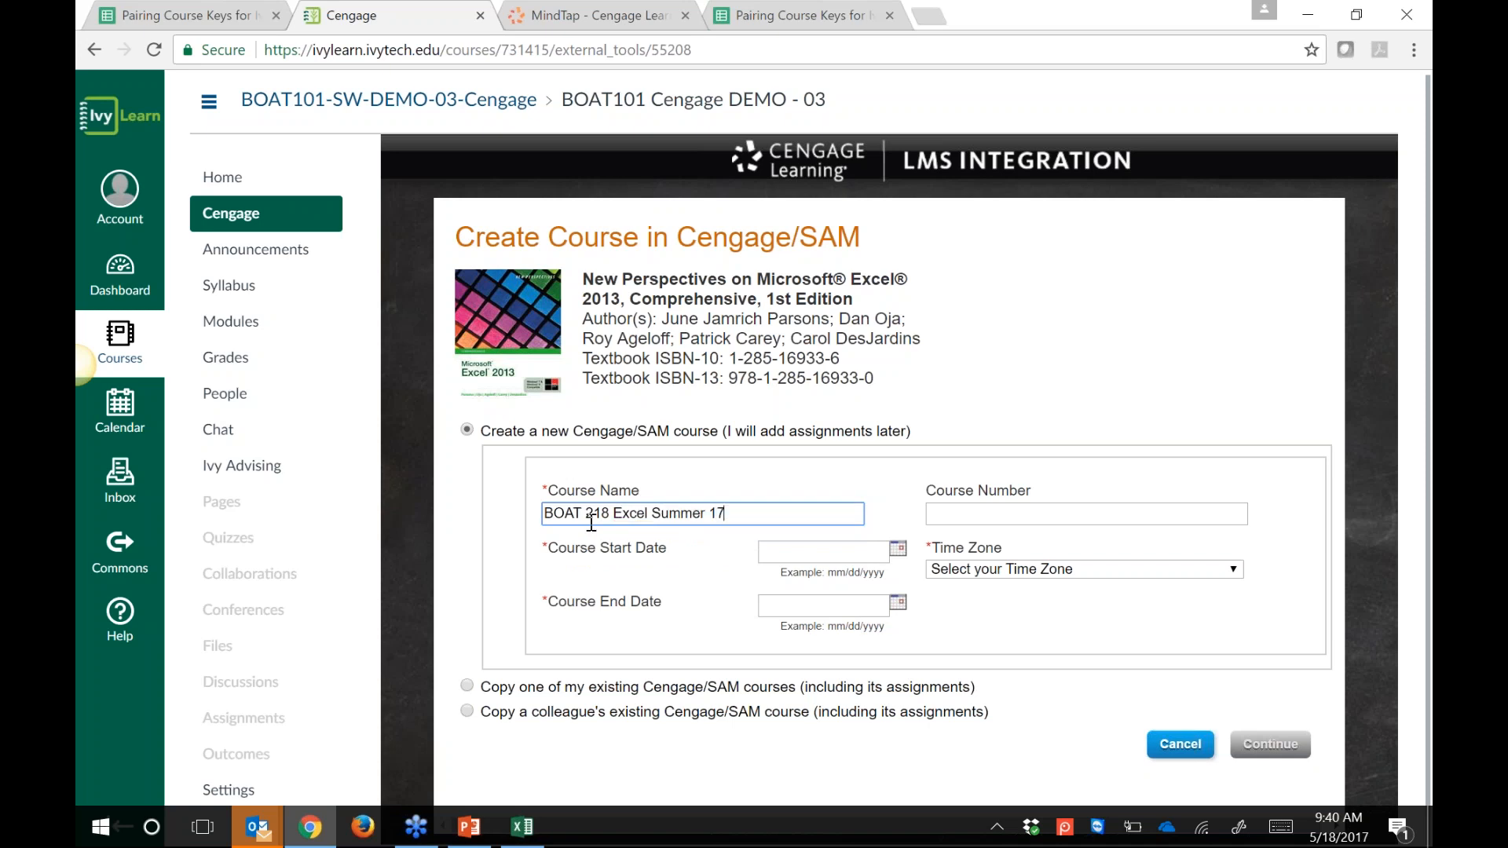
# Step: Set dates 05/18/2017 to 06/30/2017 and Eastern Time zone, then submit the course
pyautogui.click(898, 550)
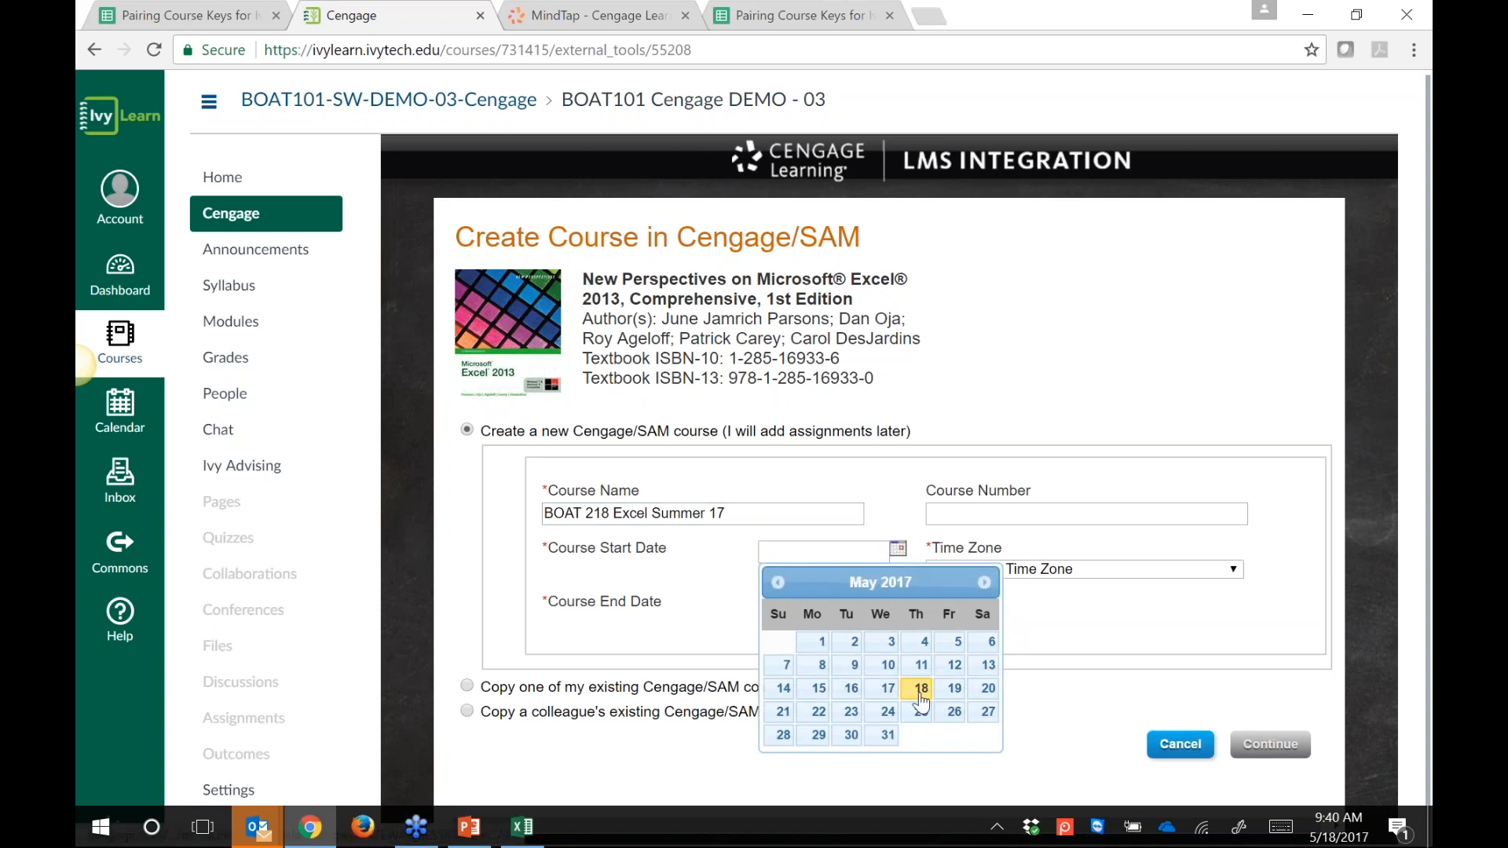
pyautogui.click(921, 695)
pyautogui.click(895, 603)
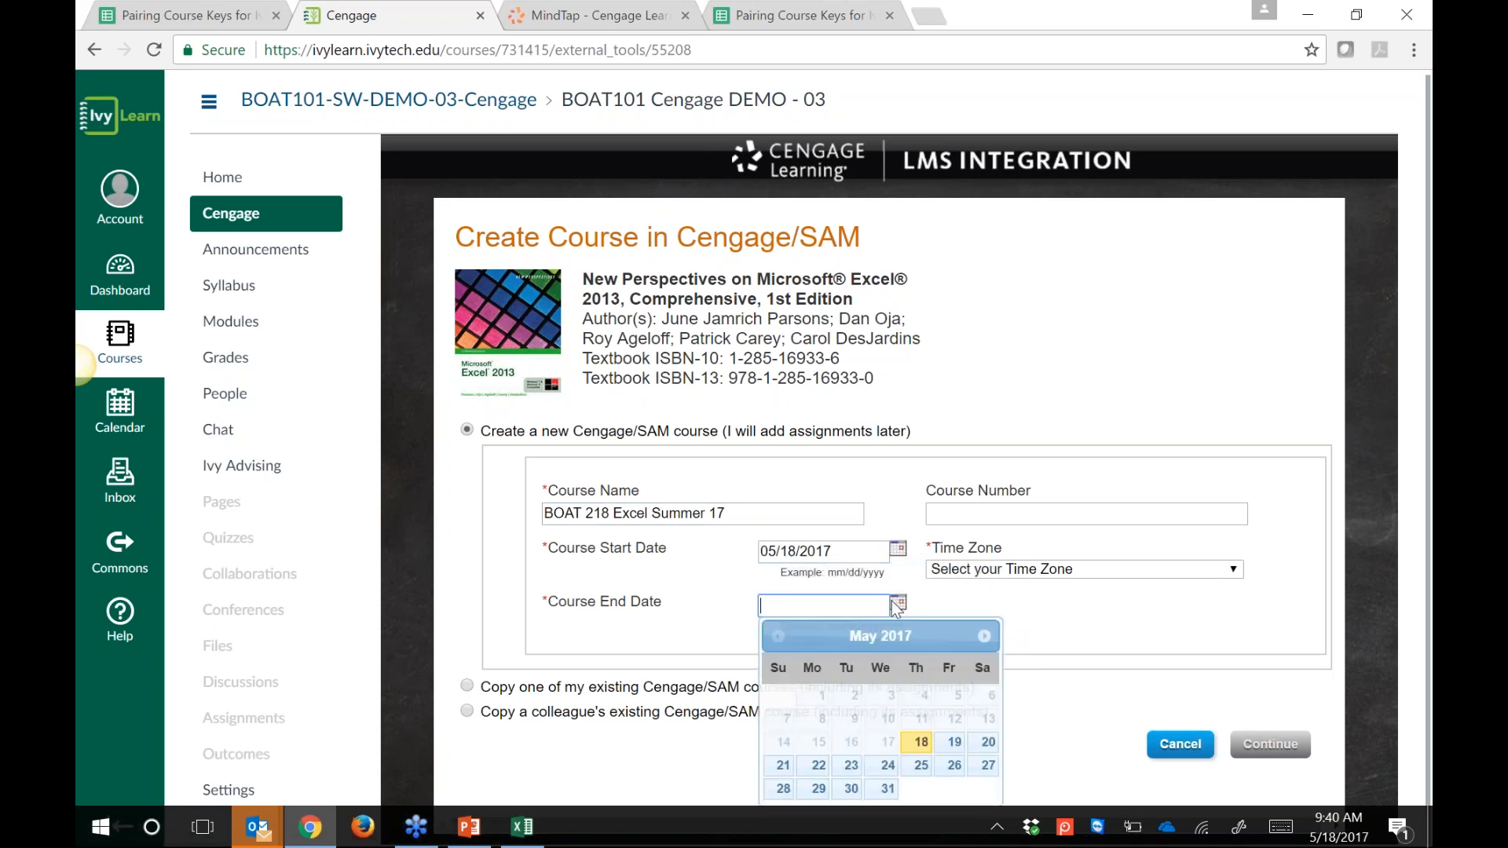
pyautogui.click(986, 637)
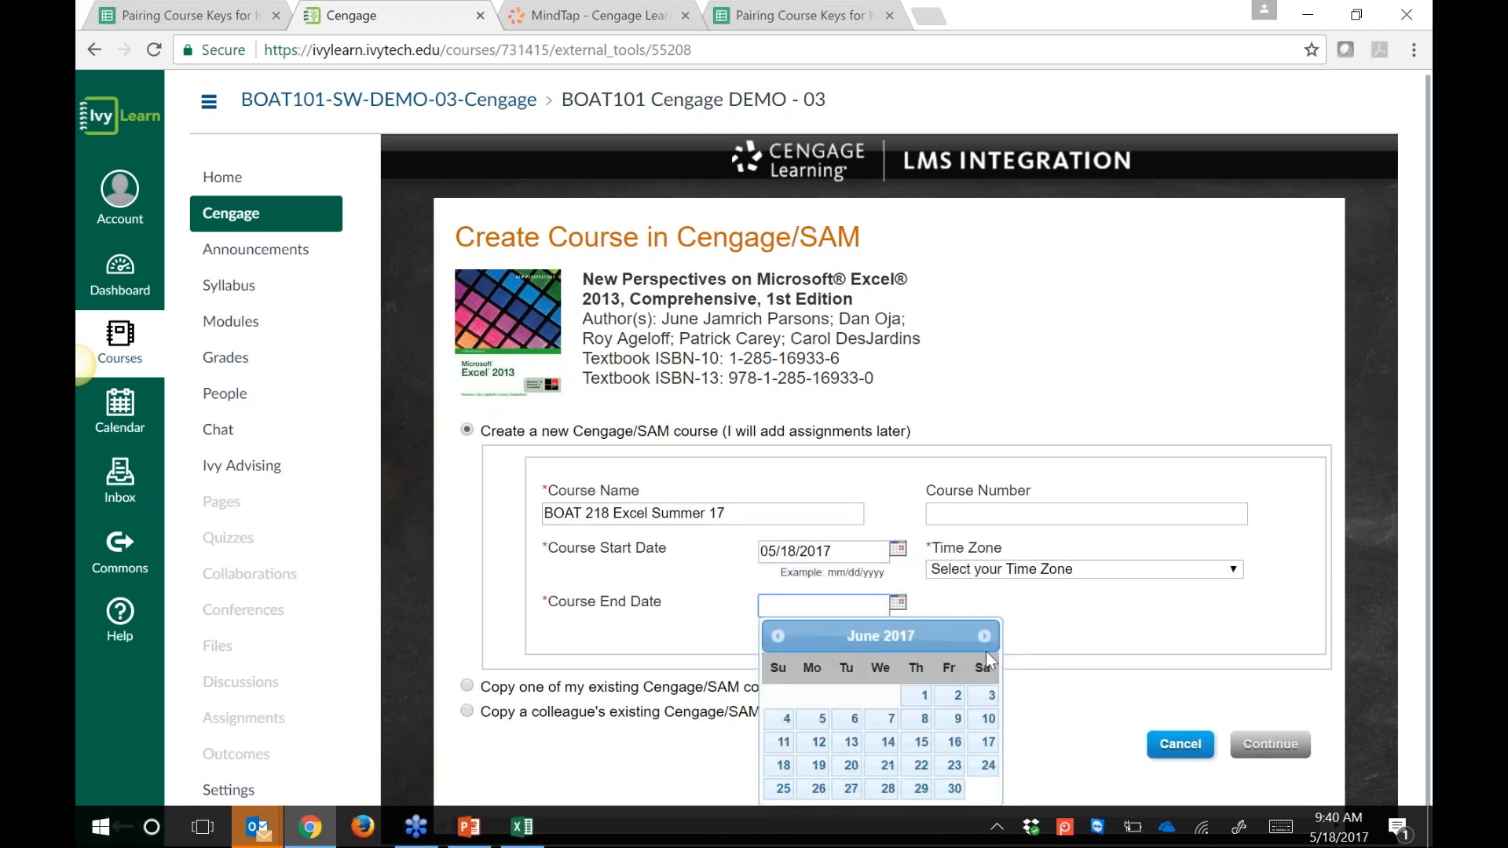
pyautogui.click(954, 789)
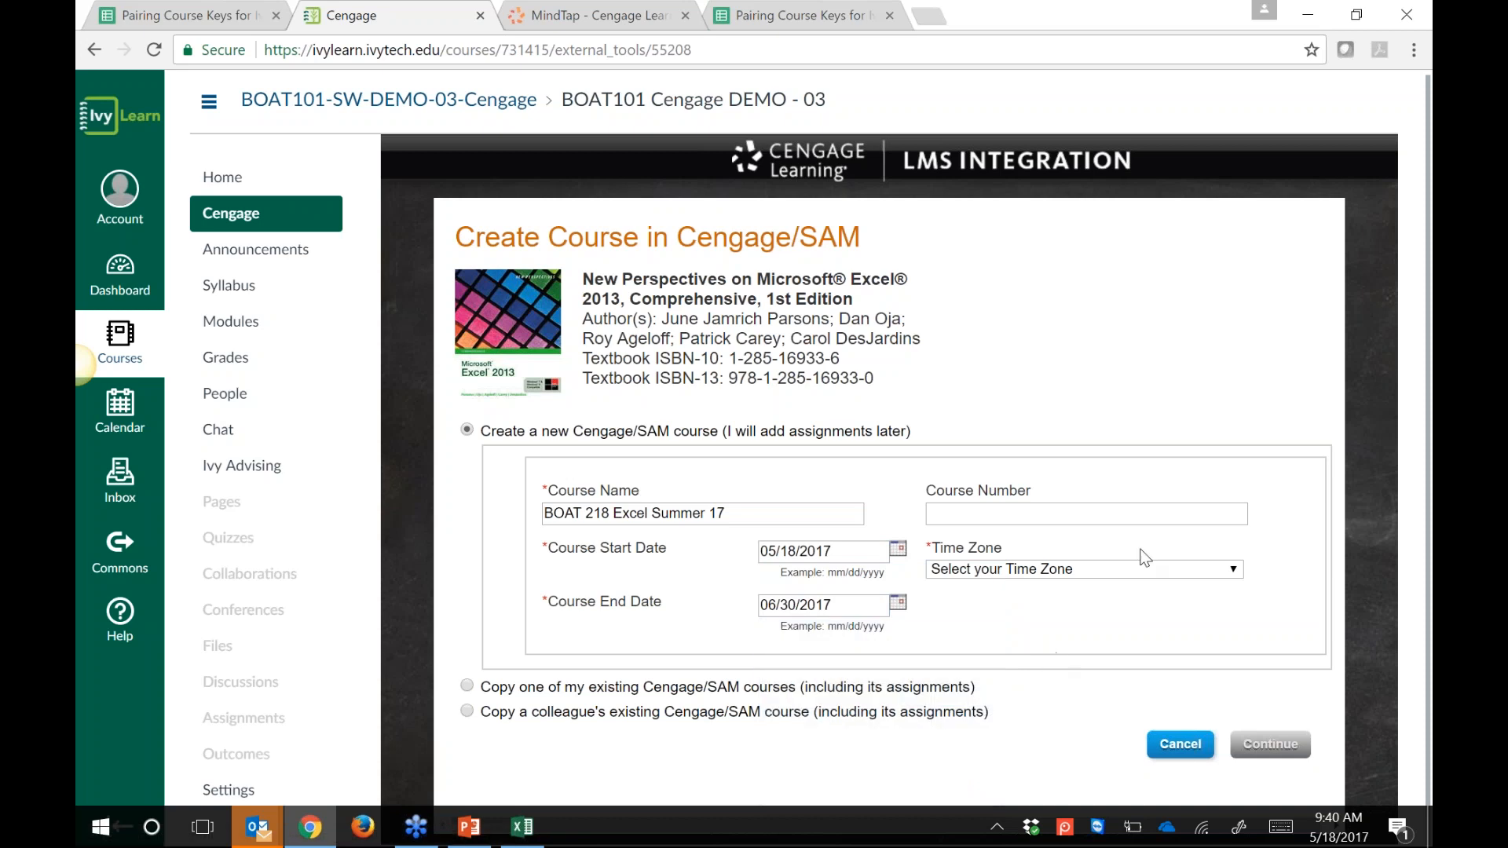
pyautogui.click(1131, 569)
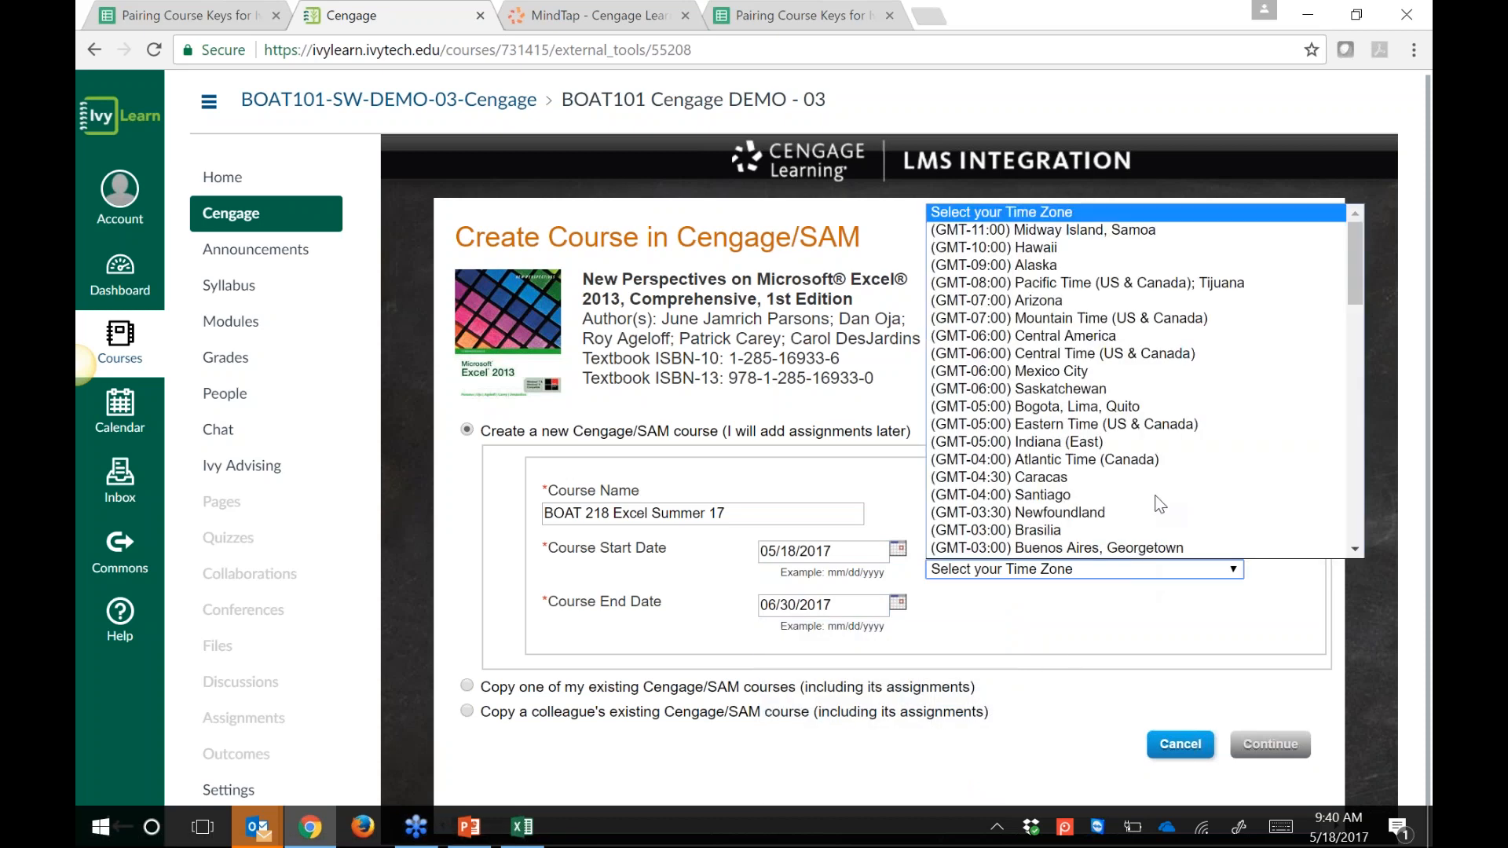
pyautogui.click(1155, 427)
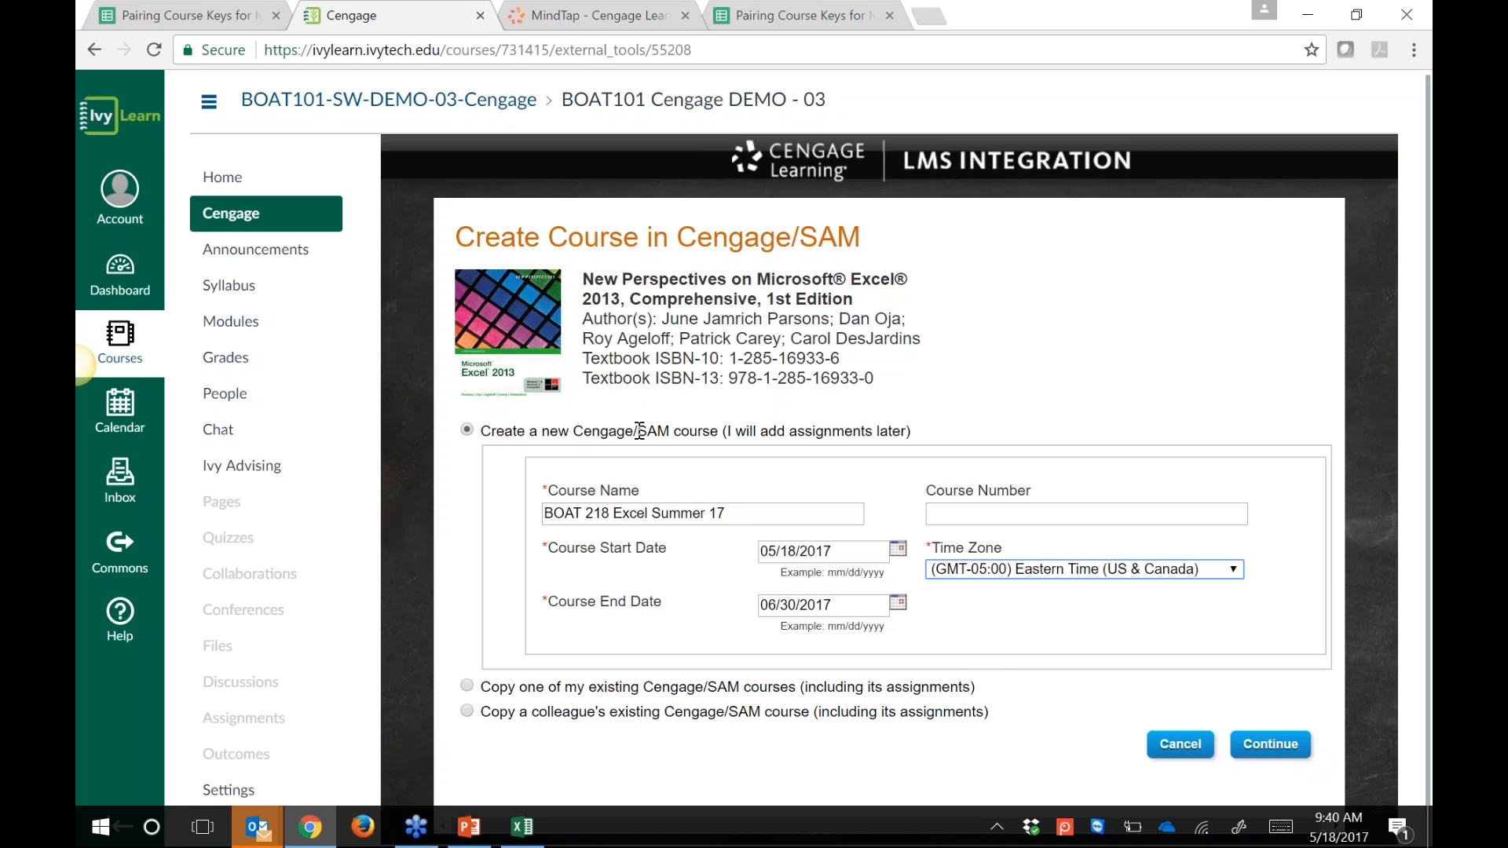
pyautogui.click(1270, 743)
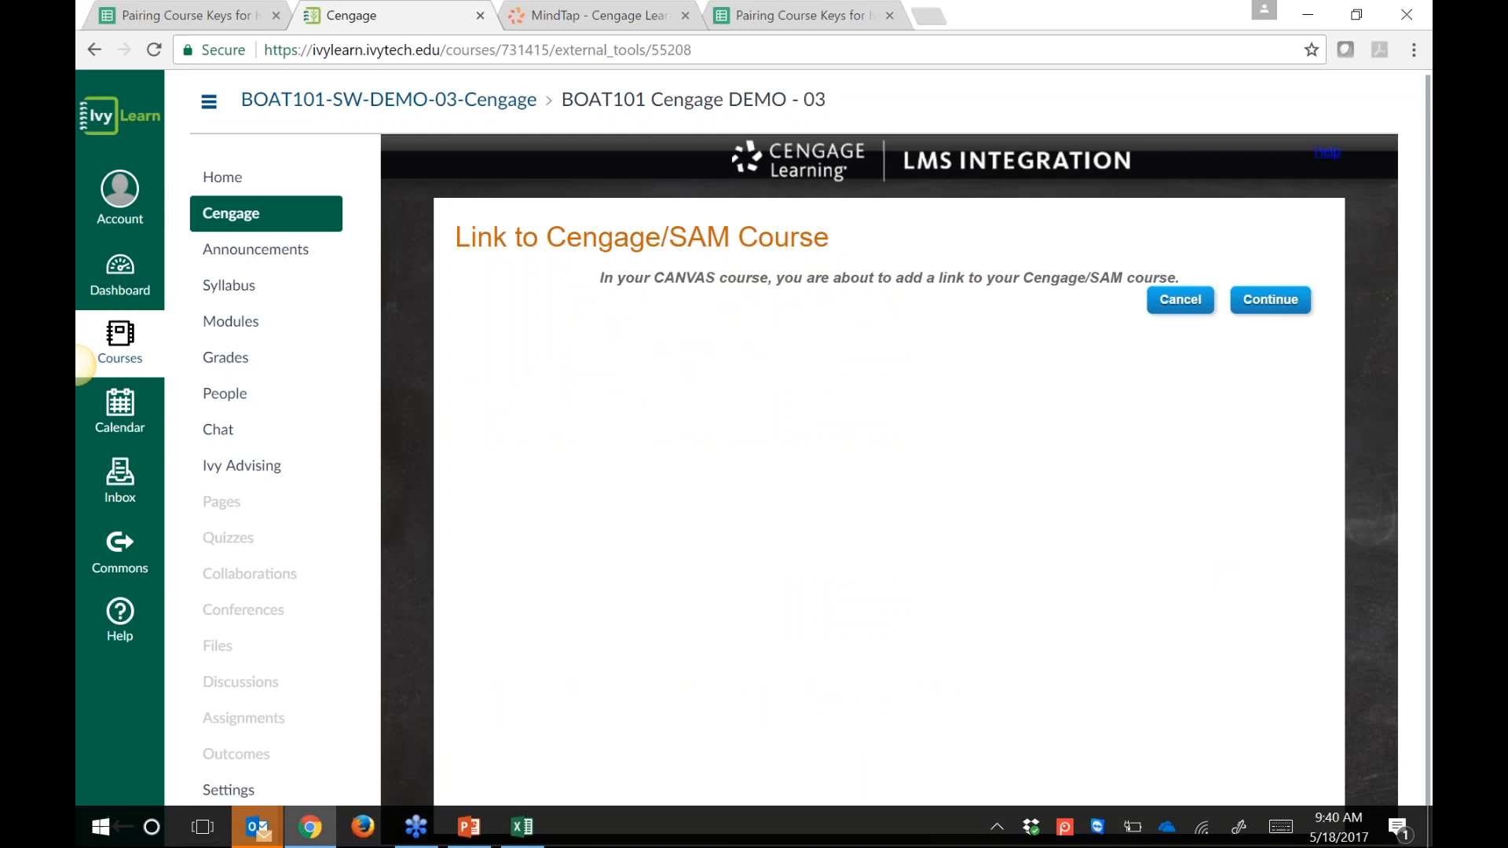
# Step: Confirm the course link and completed import, then go to the course Modules page
pyautogui.click(1265, 314)
pyautogui.click(1265, 317)
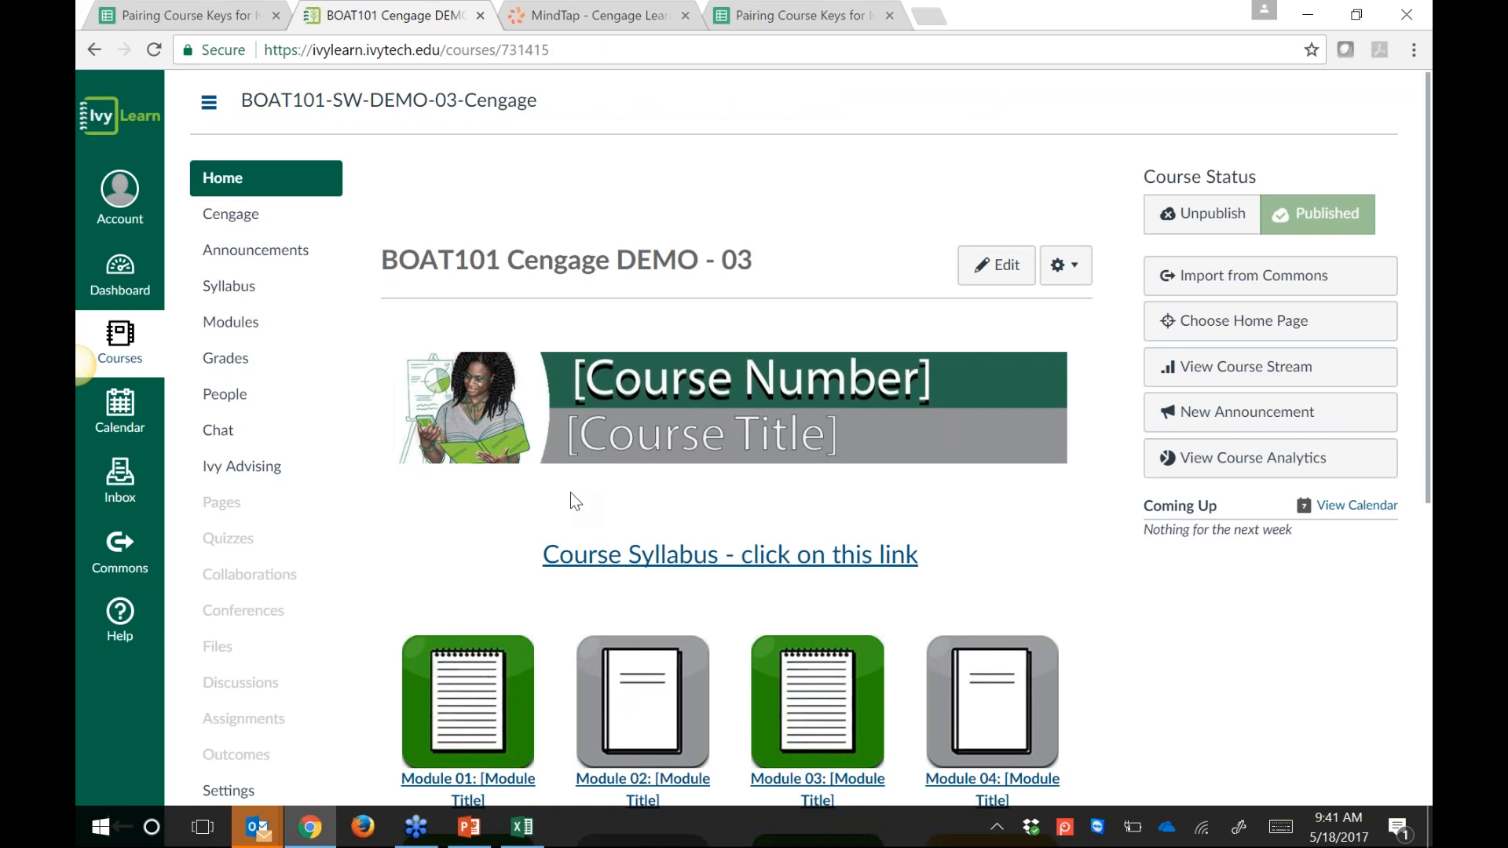
pyautogui.scroll(-3, 575, 501)
pyautogui.scroll(3, 238, 182)
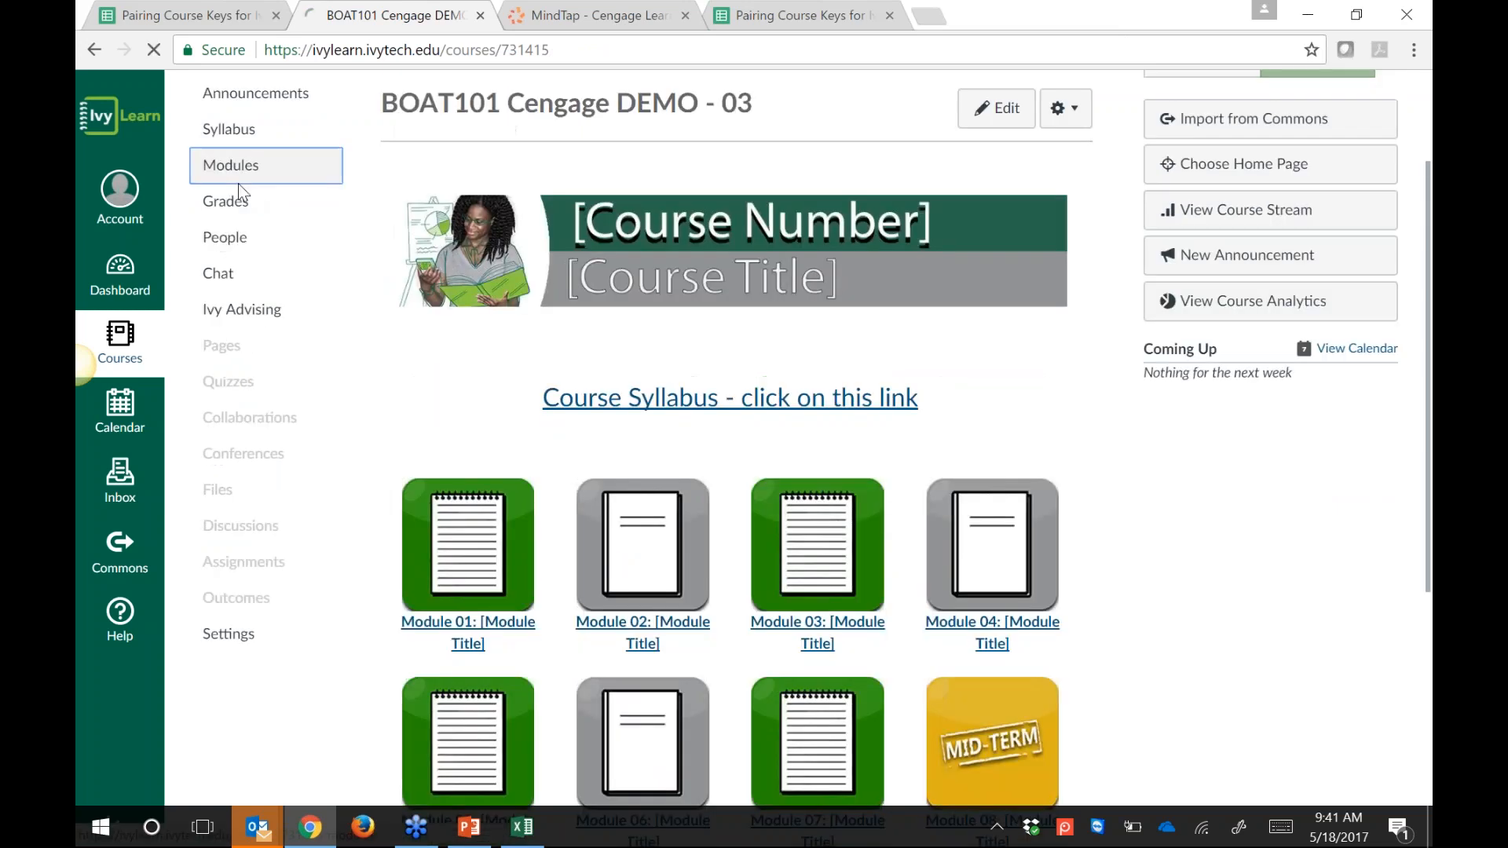
pyautogui.click(238, 182)
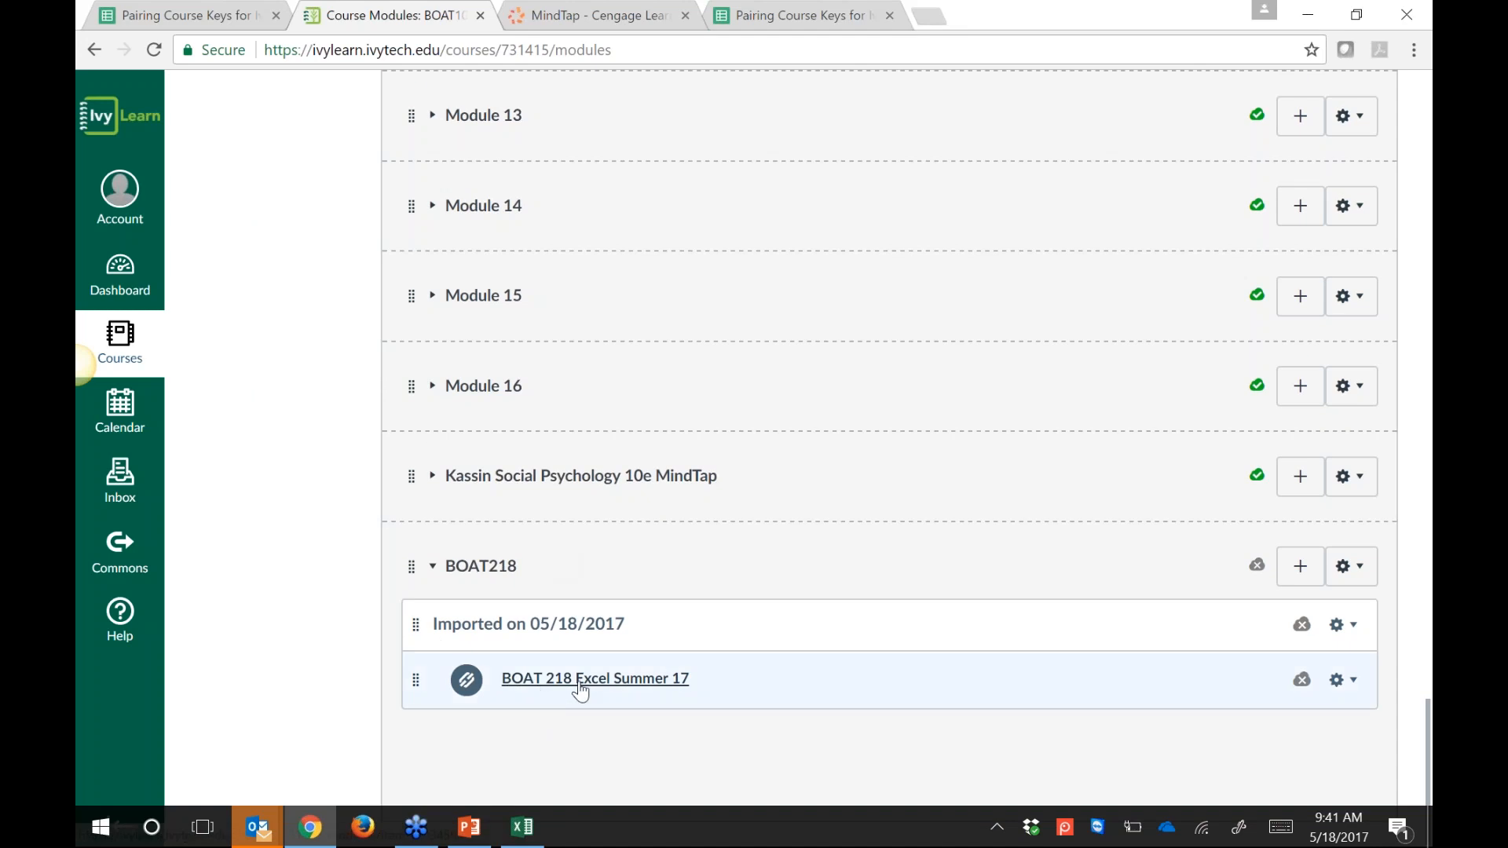
# Step: Retitle the linked item to 'SAM Homepage for BOAT 218' and save it
pyautogui.click(1351, 686)
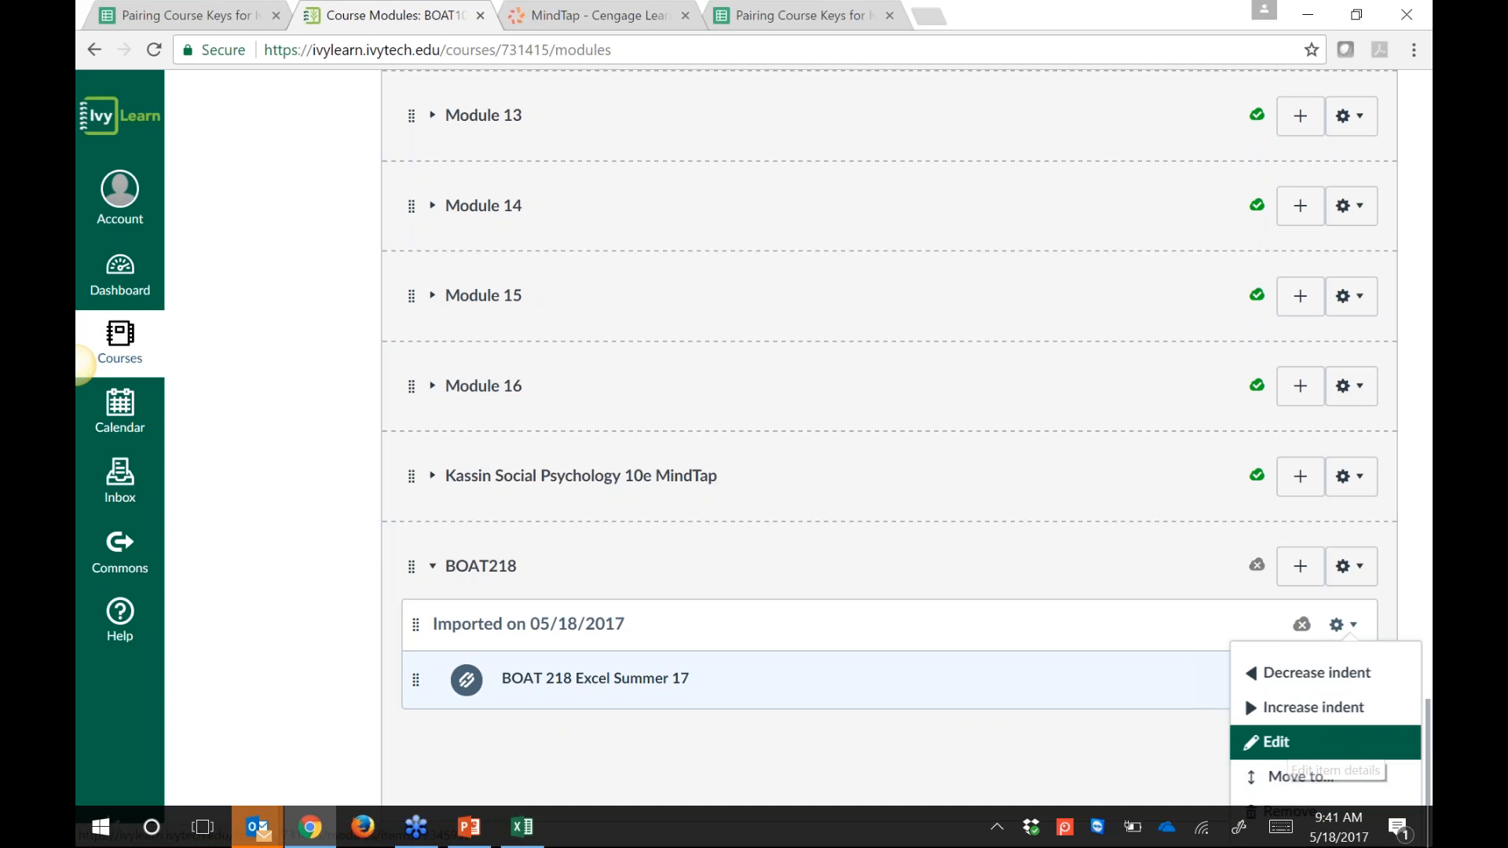
pyautogui.click(1276, 742)
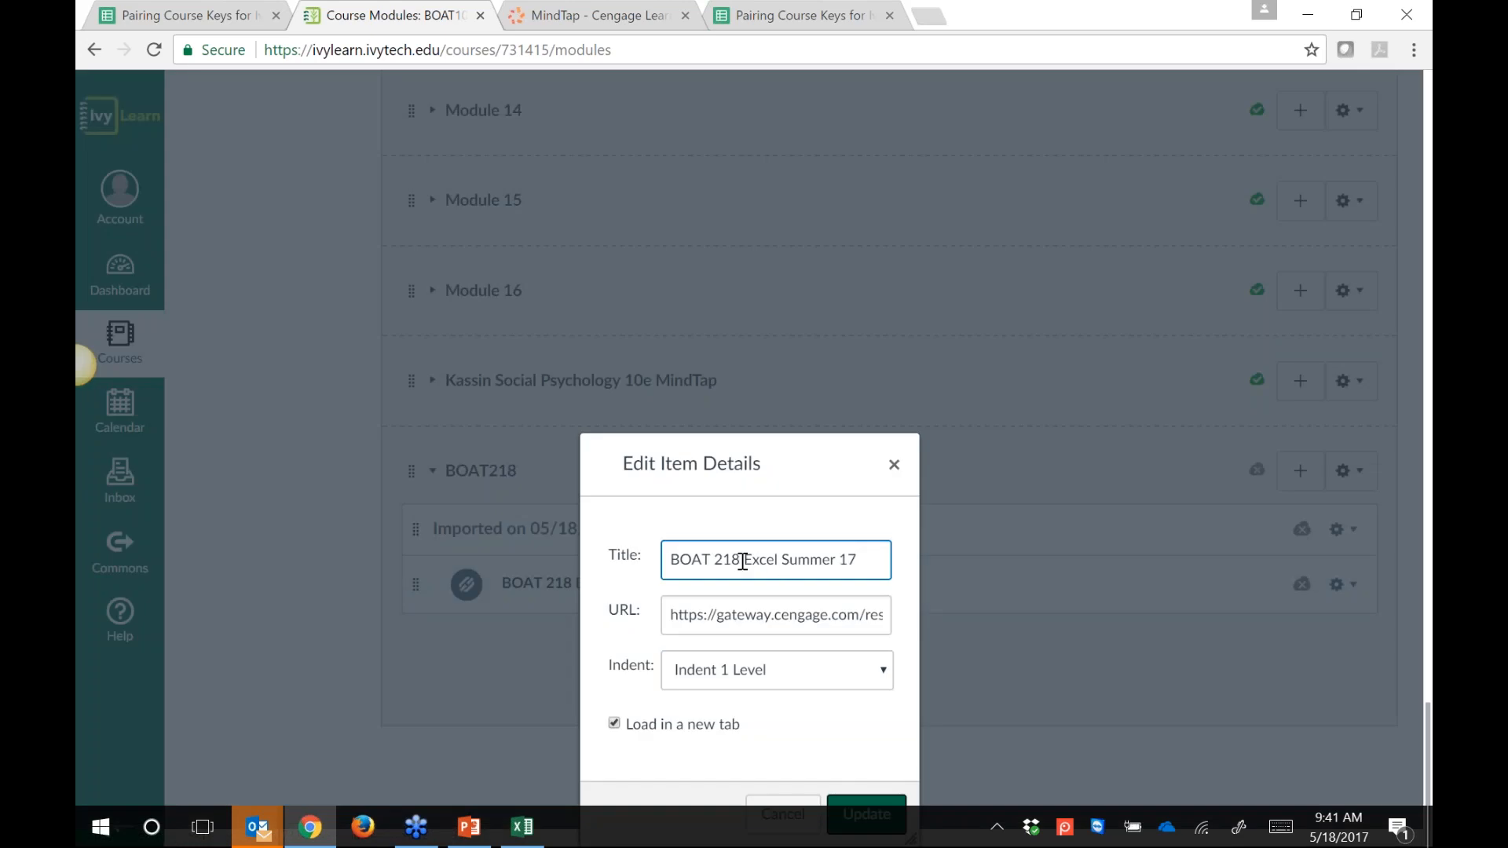
pyautogui.click(668, 559)
pyautogui.write('SAM Homep')
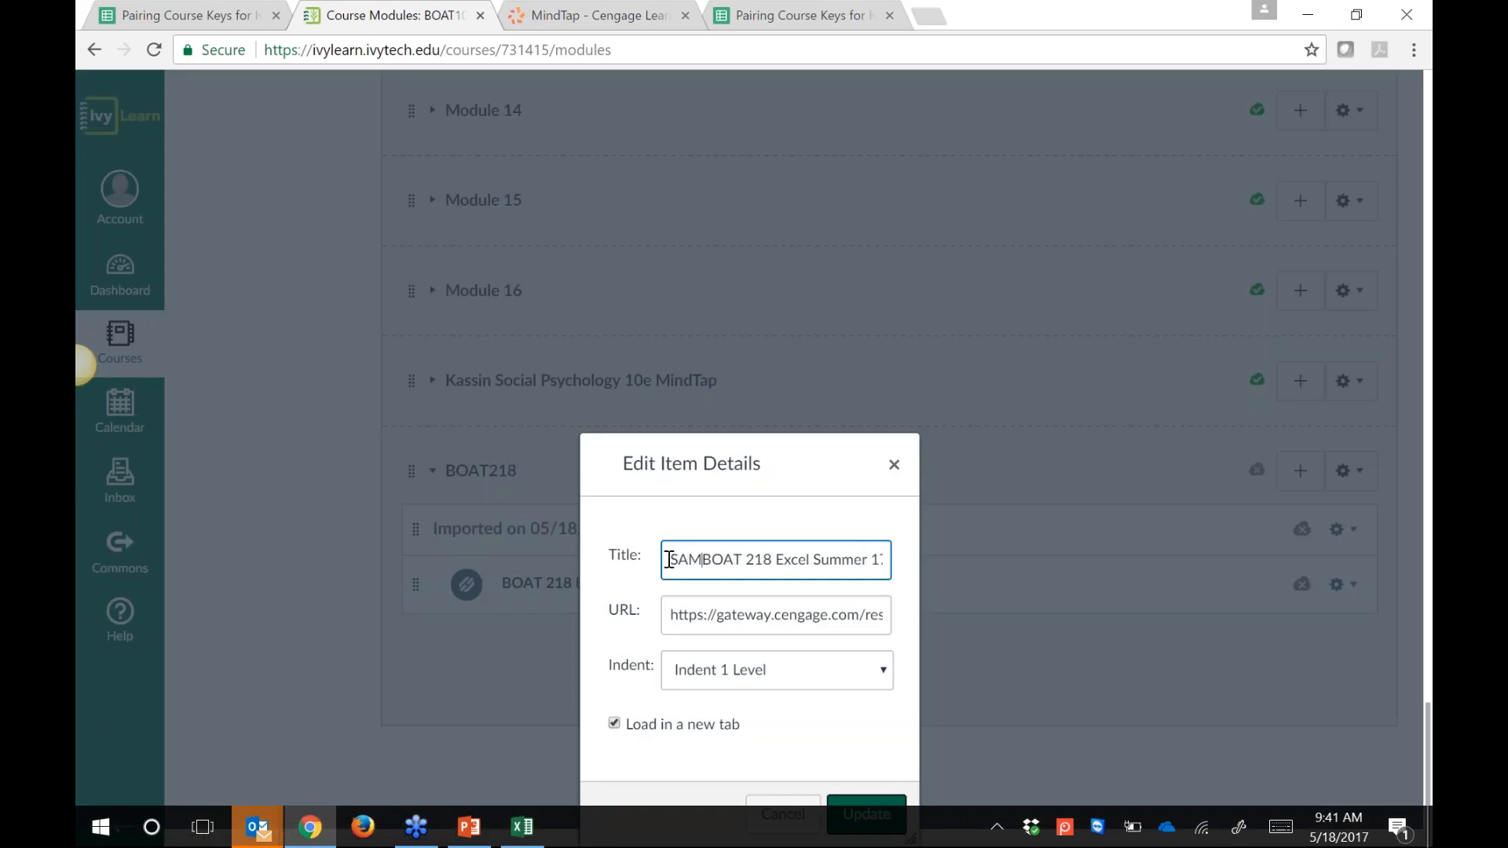
pyautogui.write('ag')
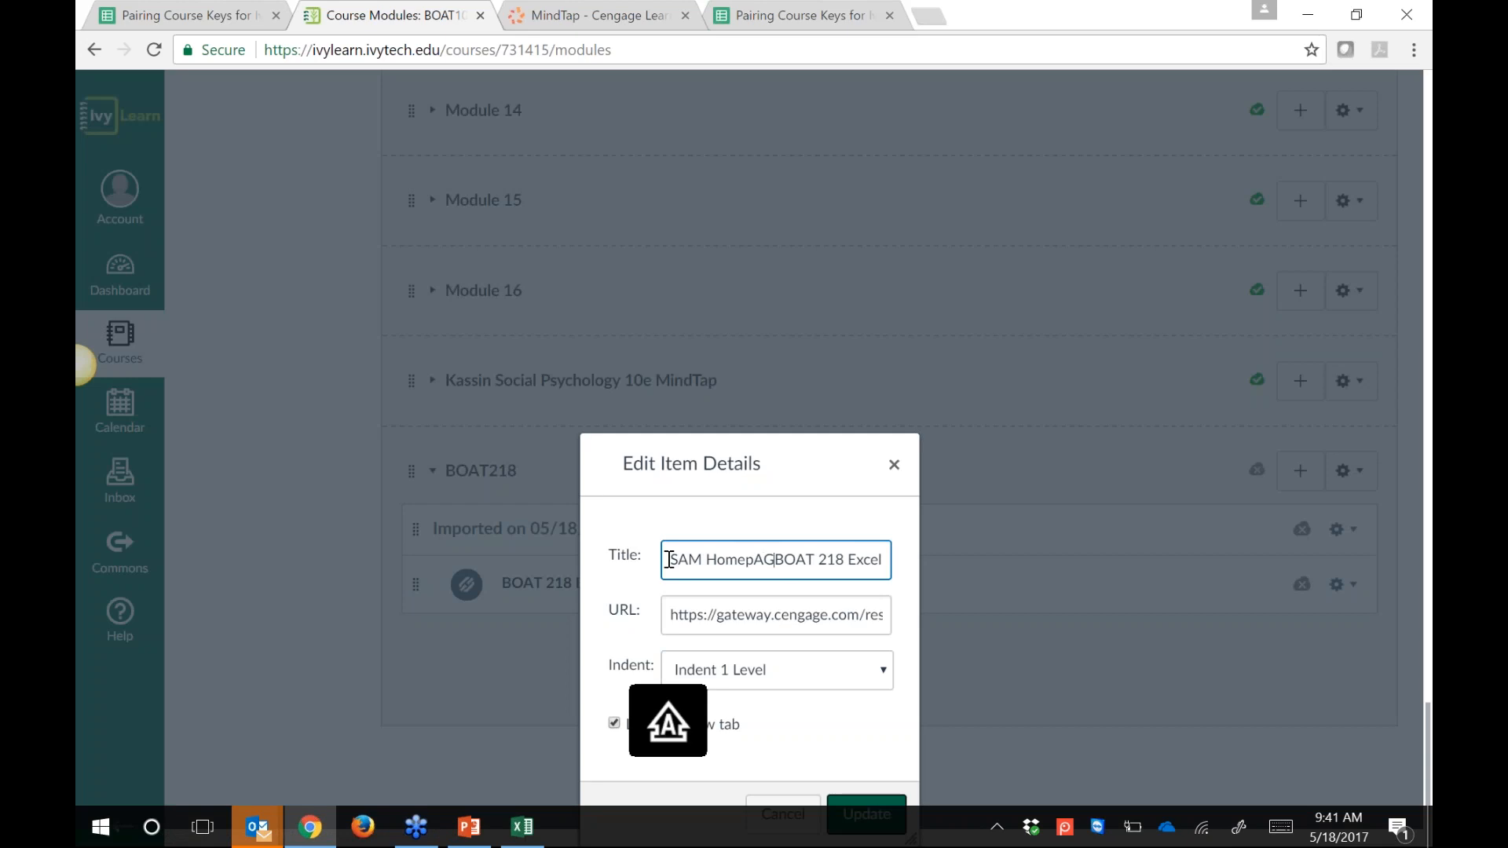
pyautogui.write('e for')
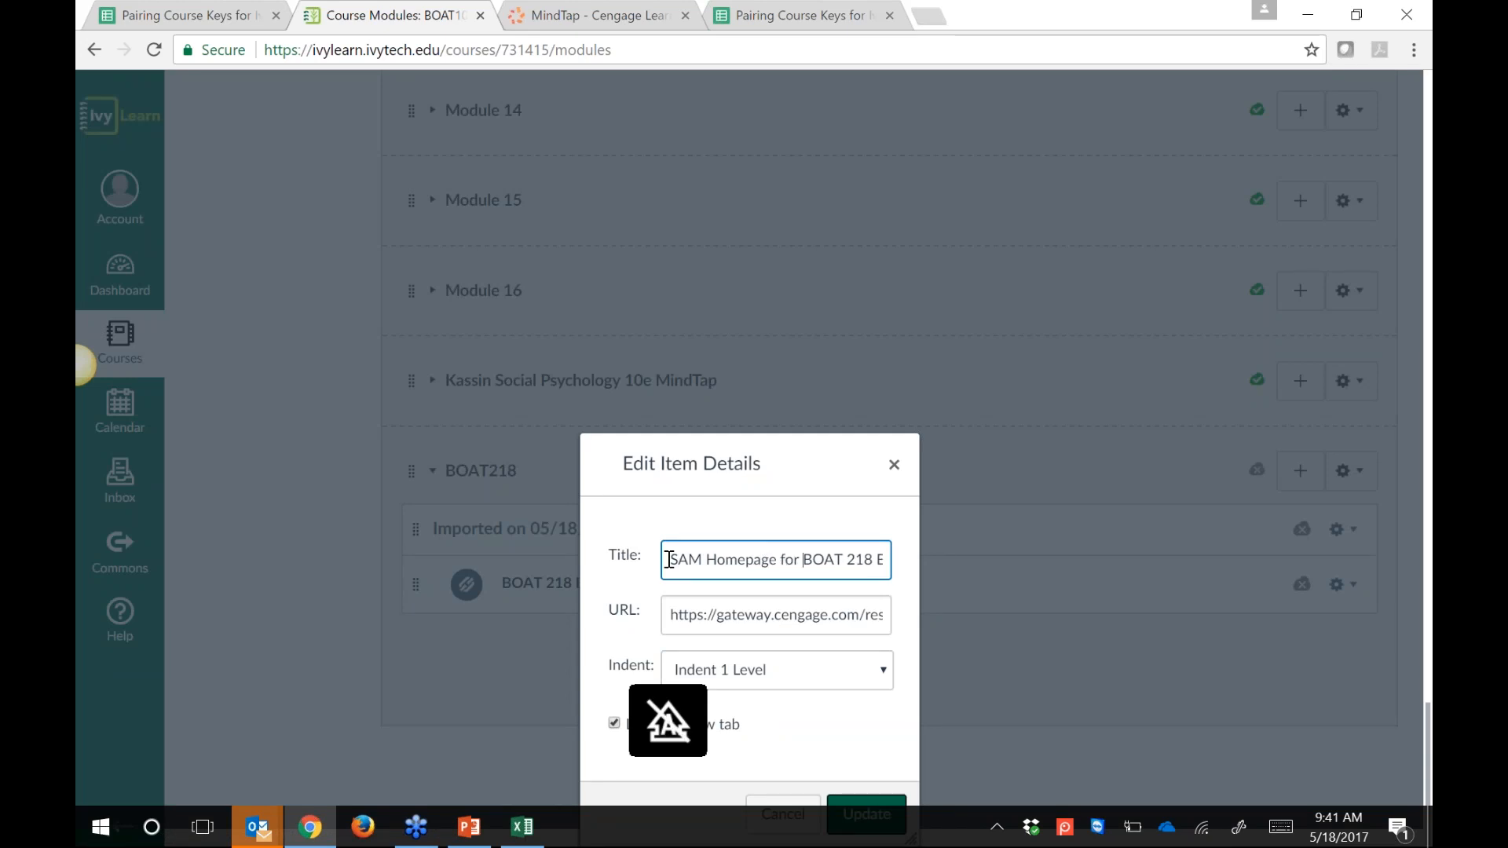
pyautogui.press('Right')
pyautogui.press('Right')
pyautogui.press('Right')
pyautogui.press('Right')
pyautogui.press('Right')
pyautogui.press('Right')
pyautogui.press('Right')
pyautogui.press('Right')
pyautogui.press('Right')
pyautogui.press('Right')
pyautogui.press('Right')
pyautogui.press('Right')
pyautogui.press('Right')
pyautogui.press('Right')
pyautogui.press('Right')
pyautogui.press('Right')
pyautogui.press('Right')
pyautogui.press('Right')
pyautogui.press('Right')
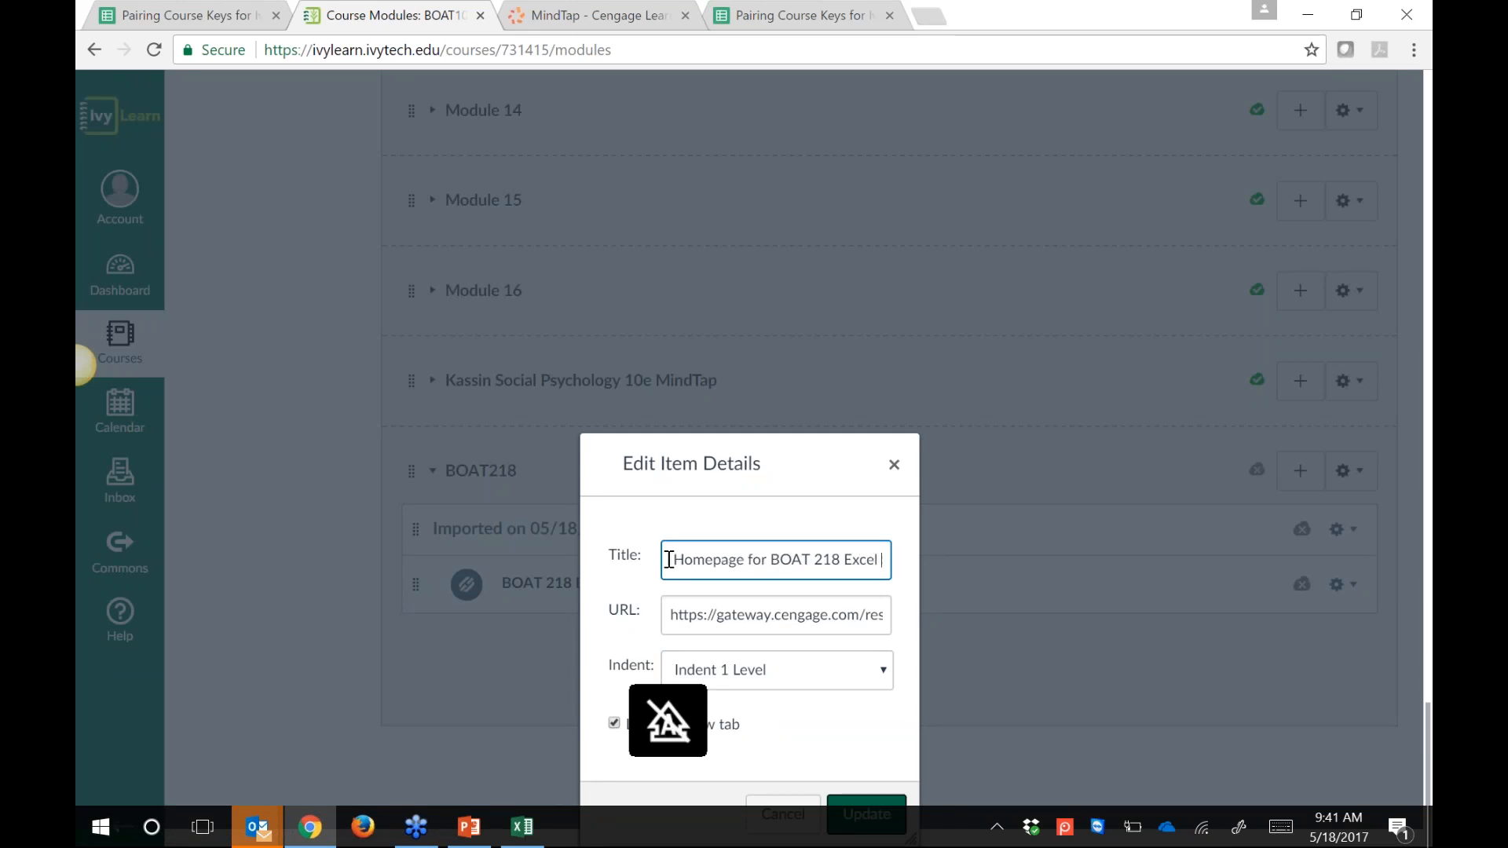
pyautogui.press('BackSpace')
pyautogui.press('BackSpace')
pyautogui.press('BackSpace')
pyautogui.press('BackSpace')
pyautogui.press('BackSpace')
pyautogui.press('BackSpace')
pyautogui.press('BackSpace')
pyautogui.press('BackSpace')
pyautogui.press('BackSpace')
pyautogui.press('BackSpace')
pyautogui.press('BackSpace')
pyautogui.press('BackSpace')
pyautogui.press('BackSpace')
pyautogui.press('BackSpace')
pyautogui.press('BackSpace')
pyautogui.press('BackSpace')
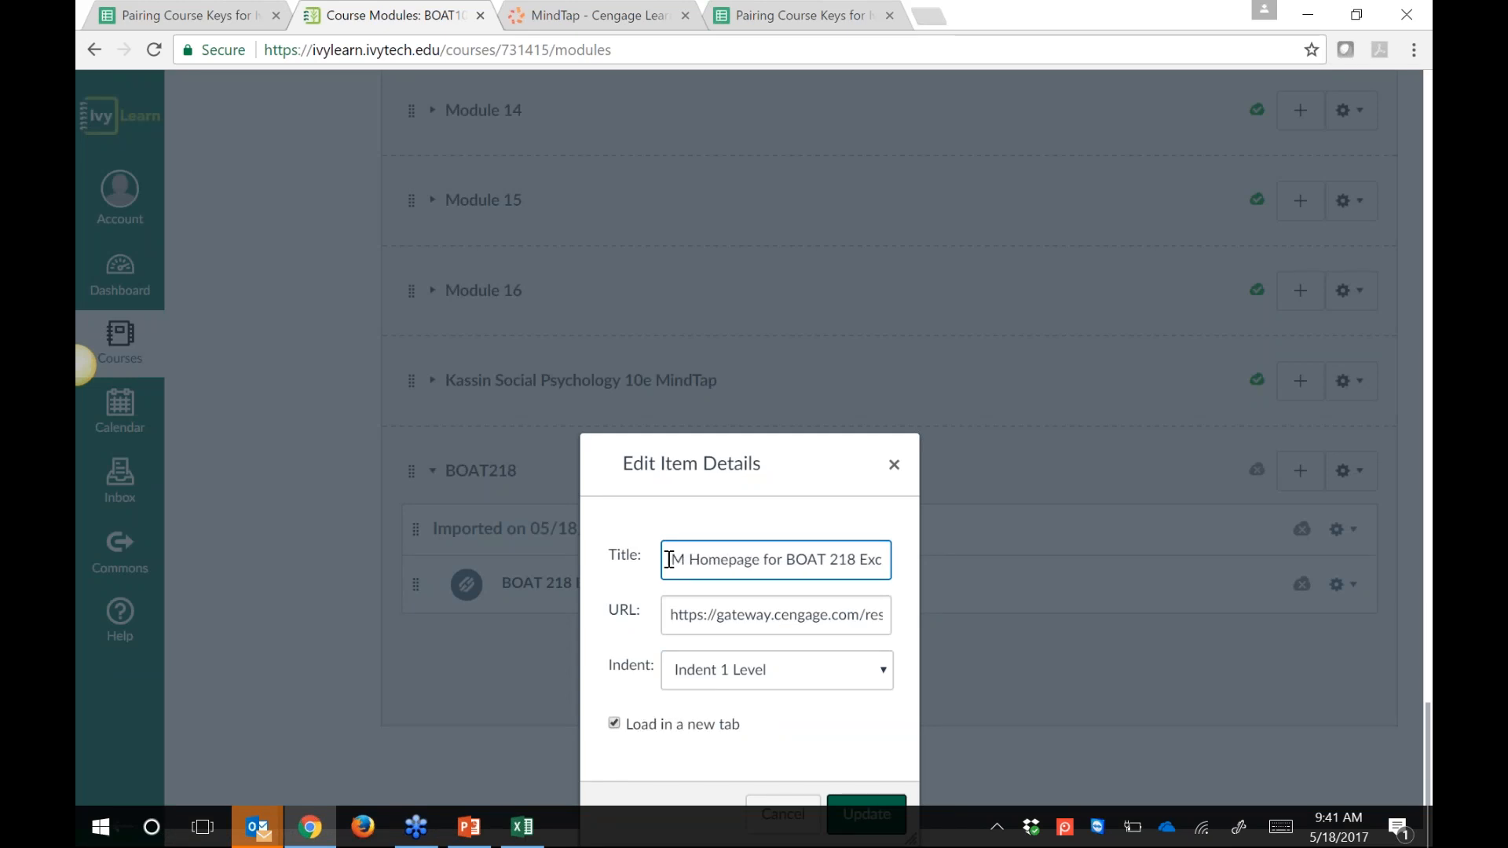
pyautogui.click(884, 800)
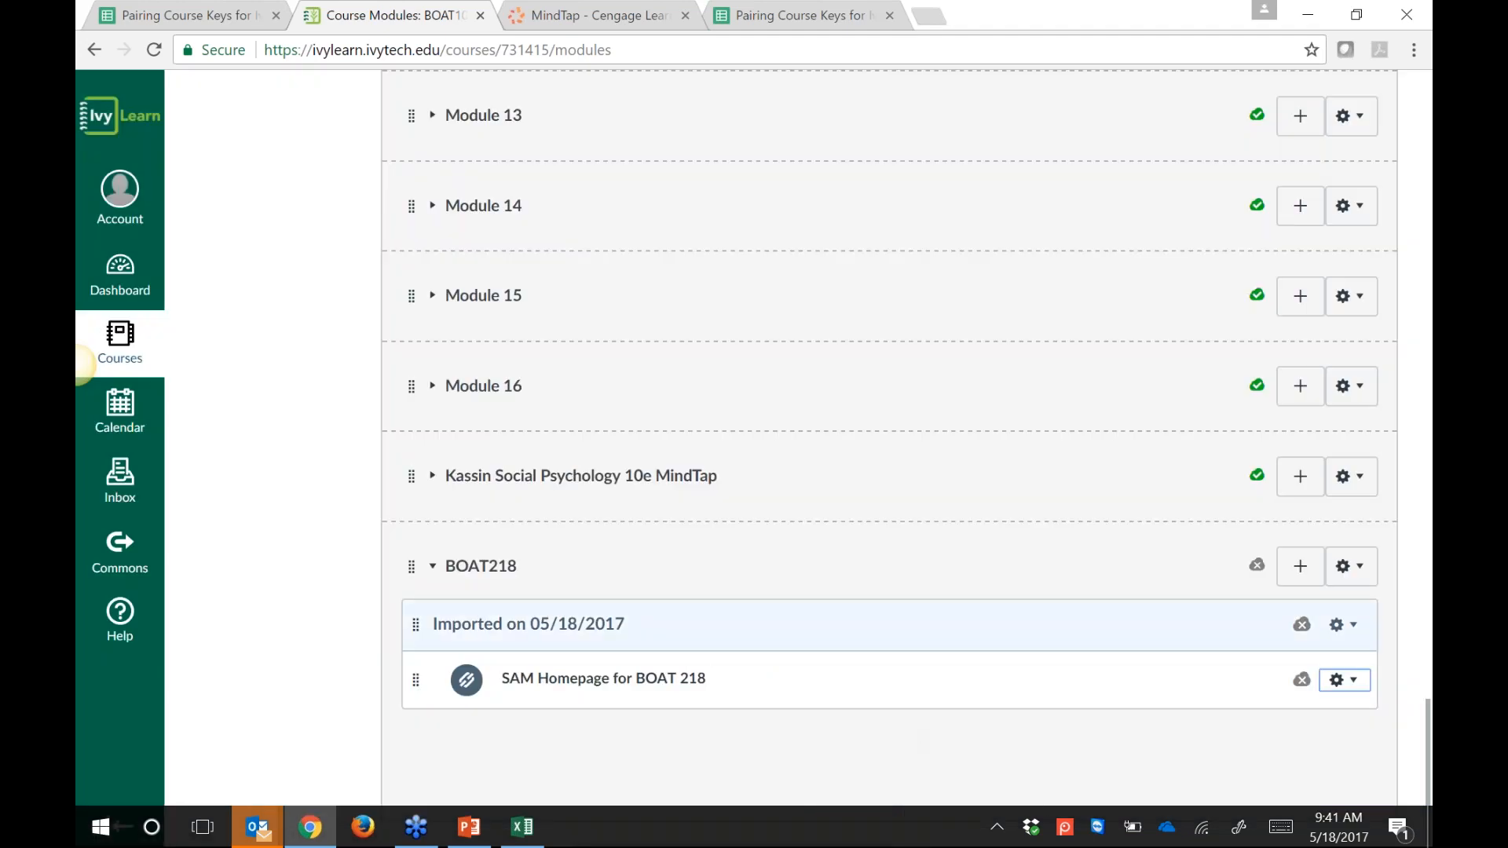
# Step: Remove the 'Imported on 05/18/2017' header, then open the SAM Homepage for BOAT 218 item
pyautogui.click(1354, 625)
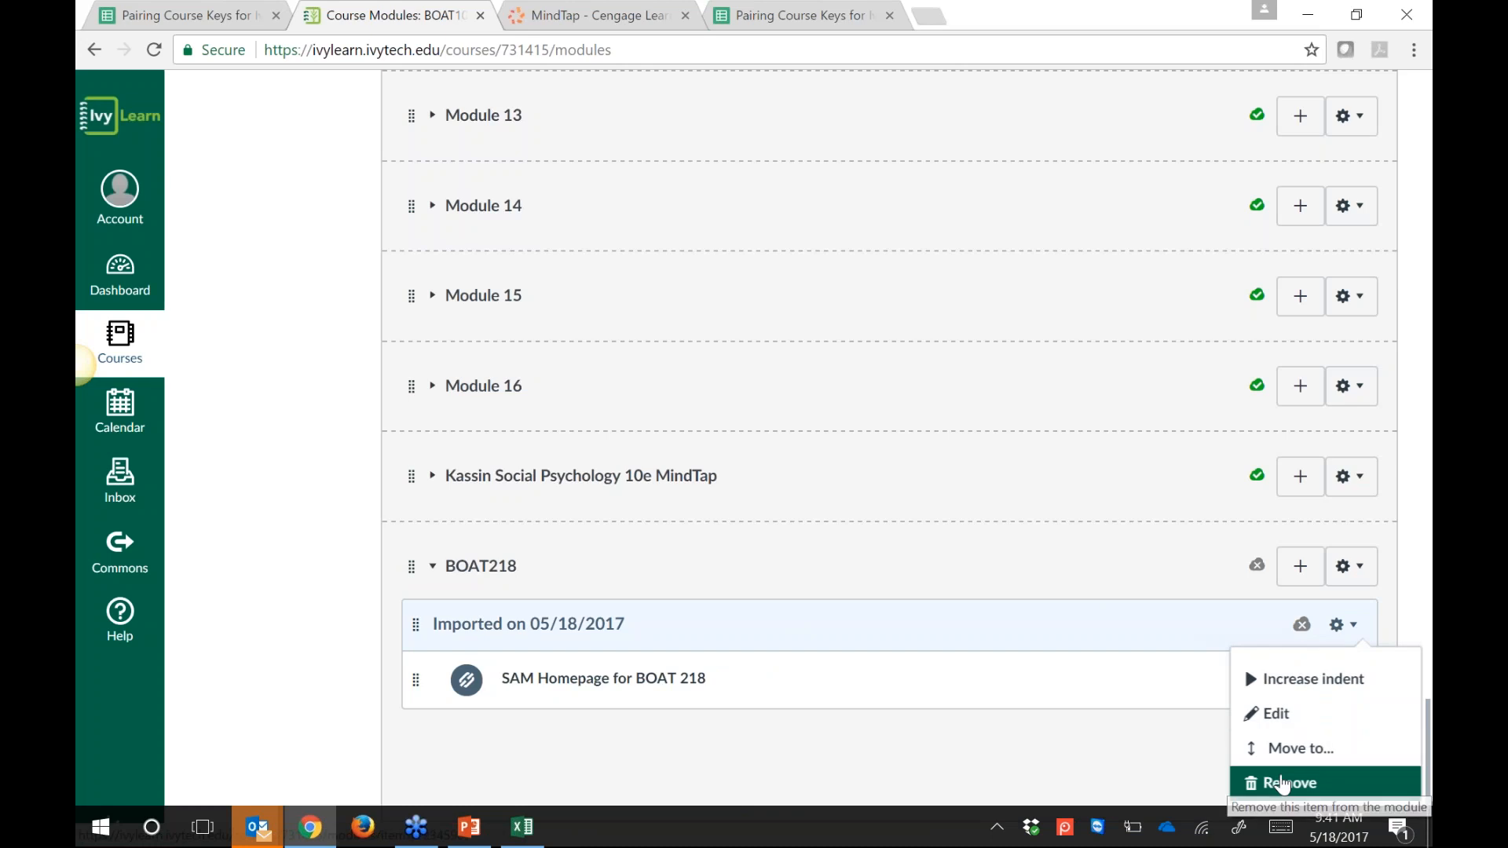
pyautogui.click(1282, 784)
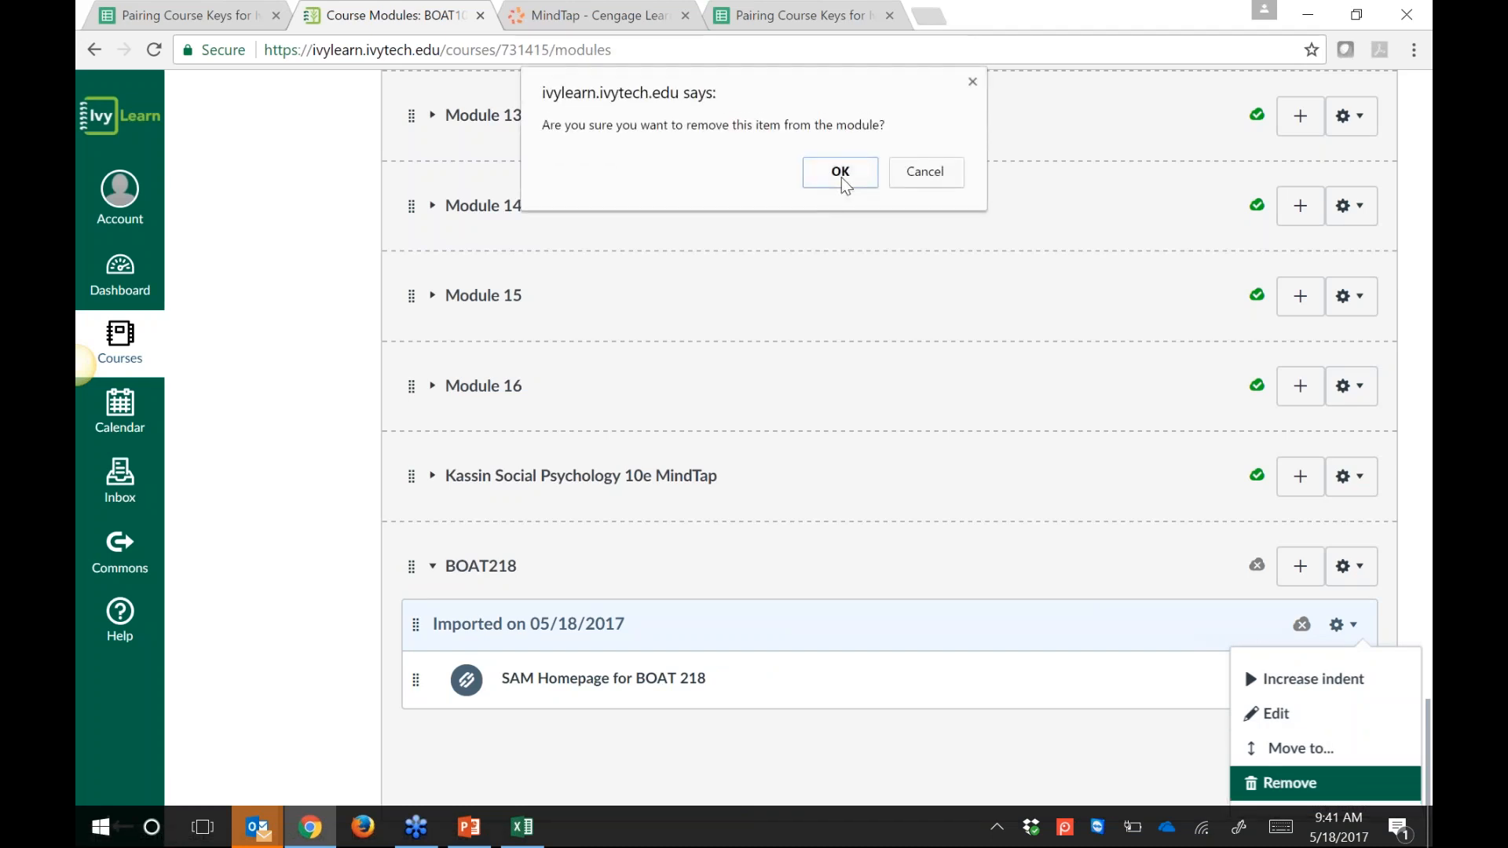
pyautogui.click(840, 171)
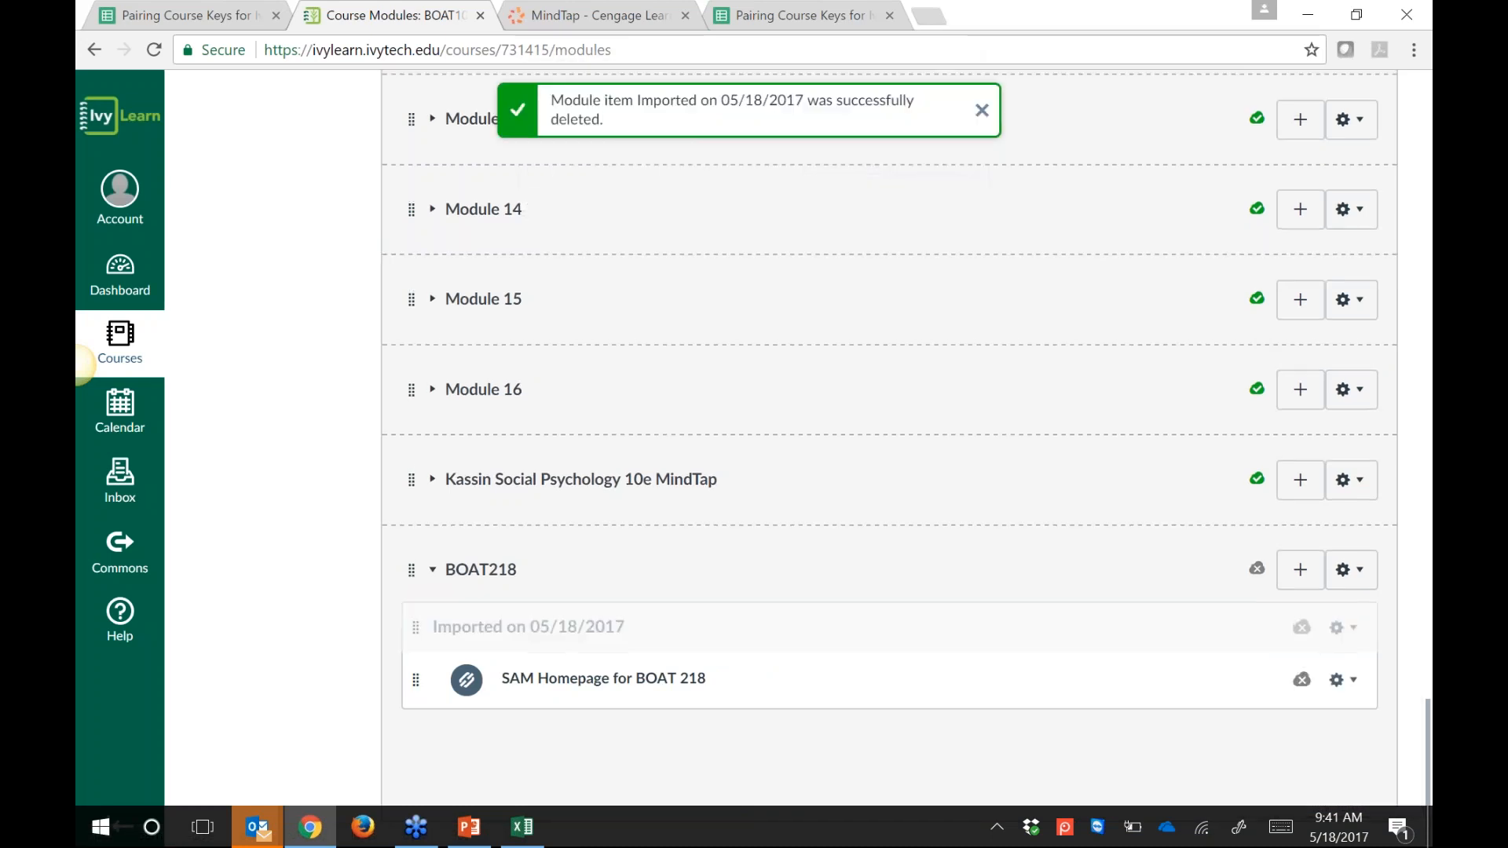
pyautogui.click(549, 678)
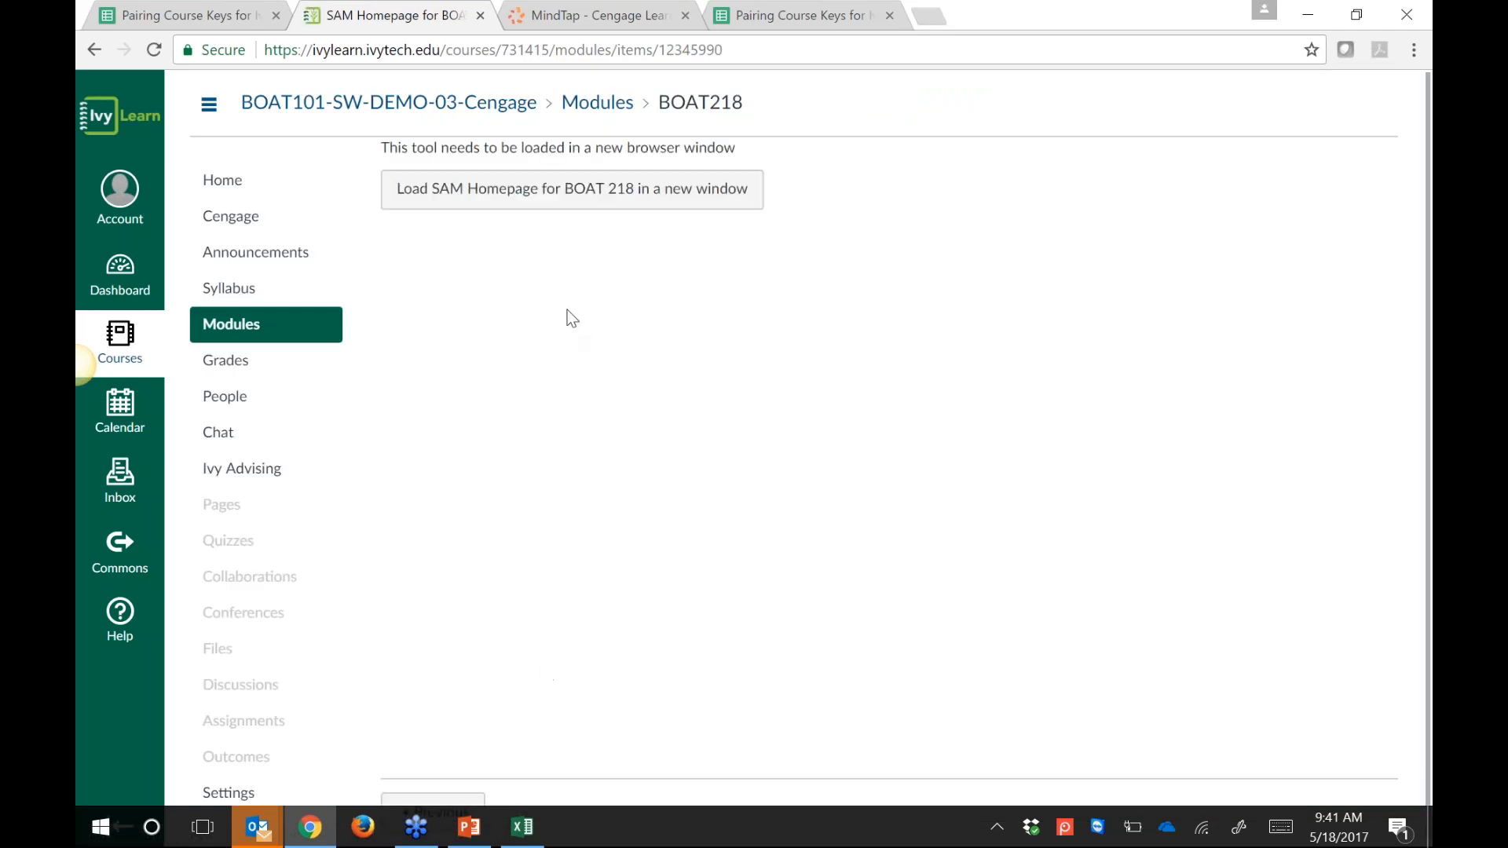
# Step: Launch the BOAT 218 SAM homepage in a new tab to view its Reading assignment, then return to Canvas
pyautogui.click(521, 195)
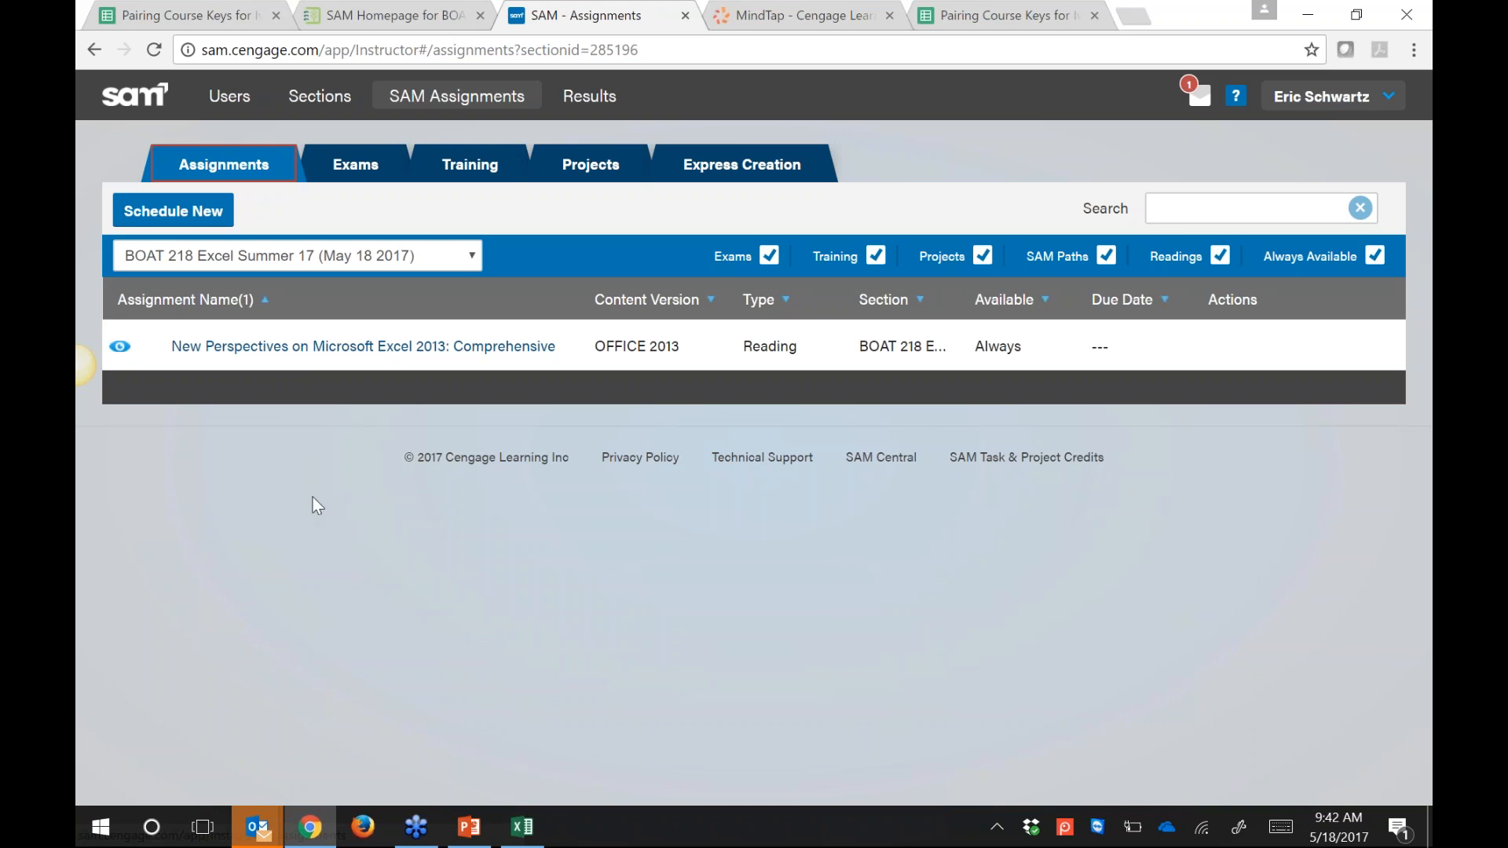
pyautogui.click(408, 13)
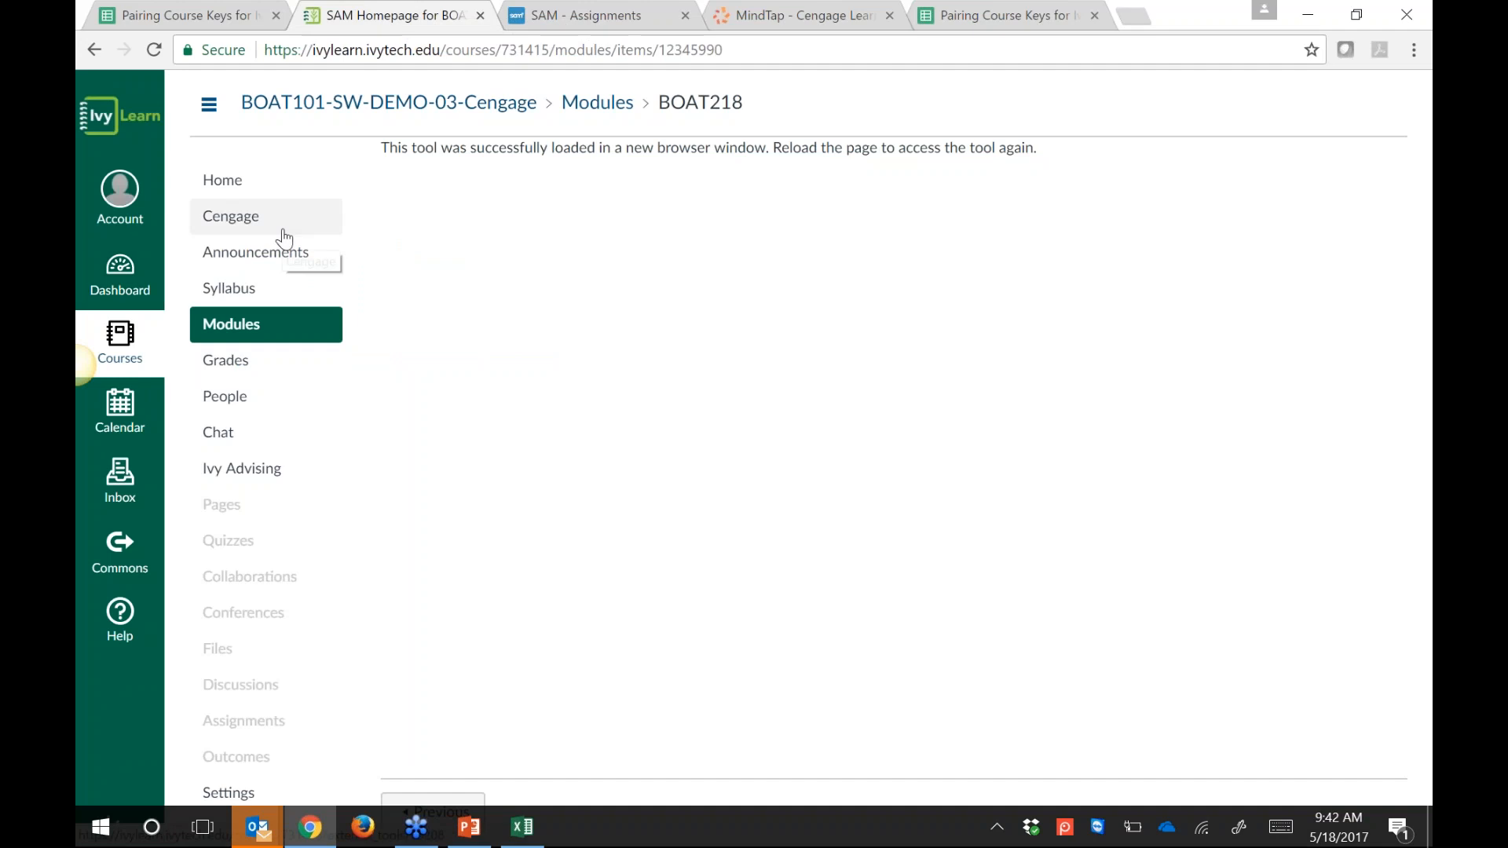
# Step: Search Cengage content sources for '218', view BOAT218's content, then return to Modules
pyautogui.click(243, 217)
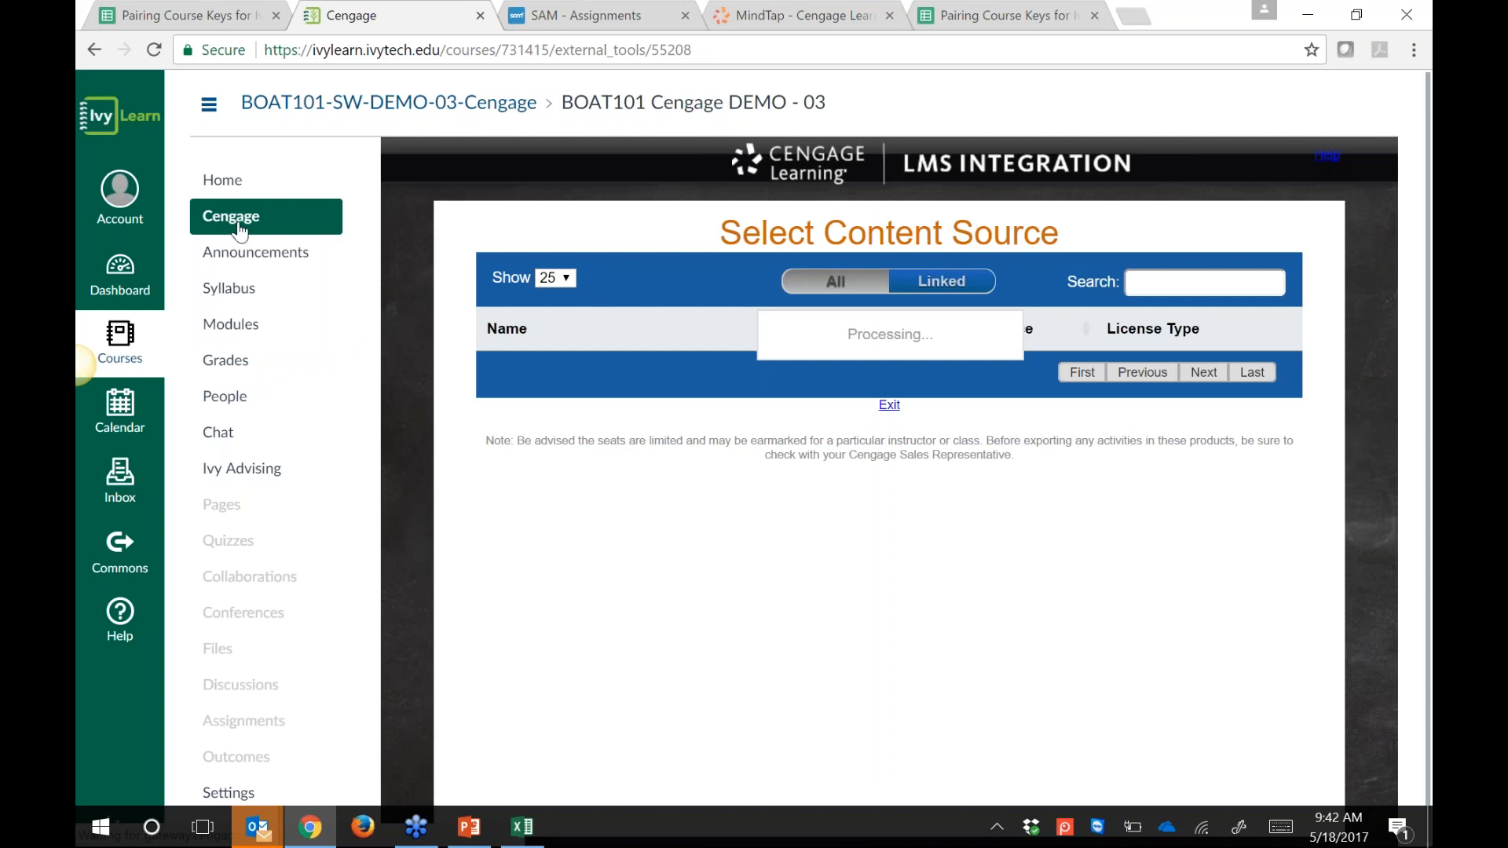
pyautogui.click(1157, 287)
pyautogui.write('218')
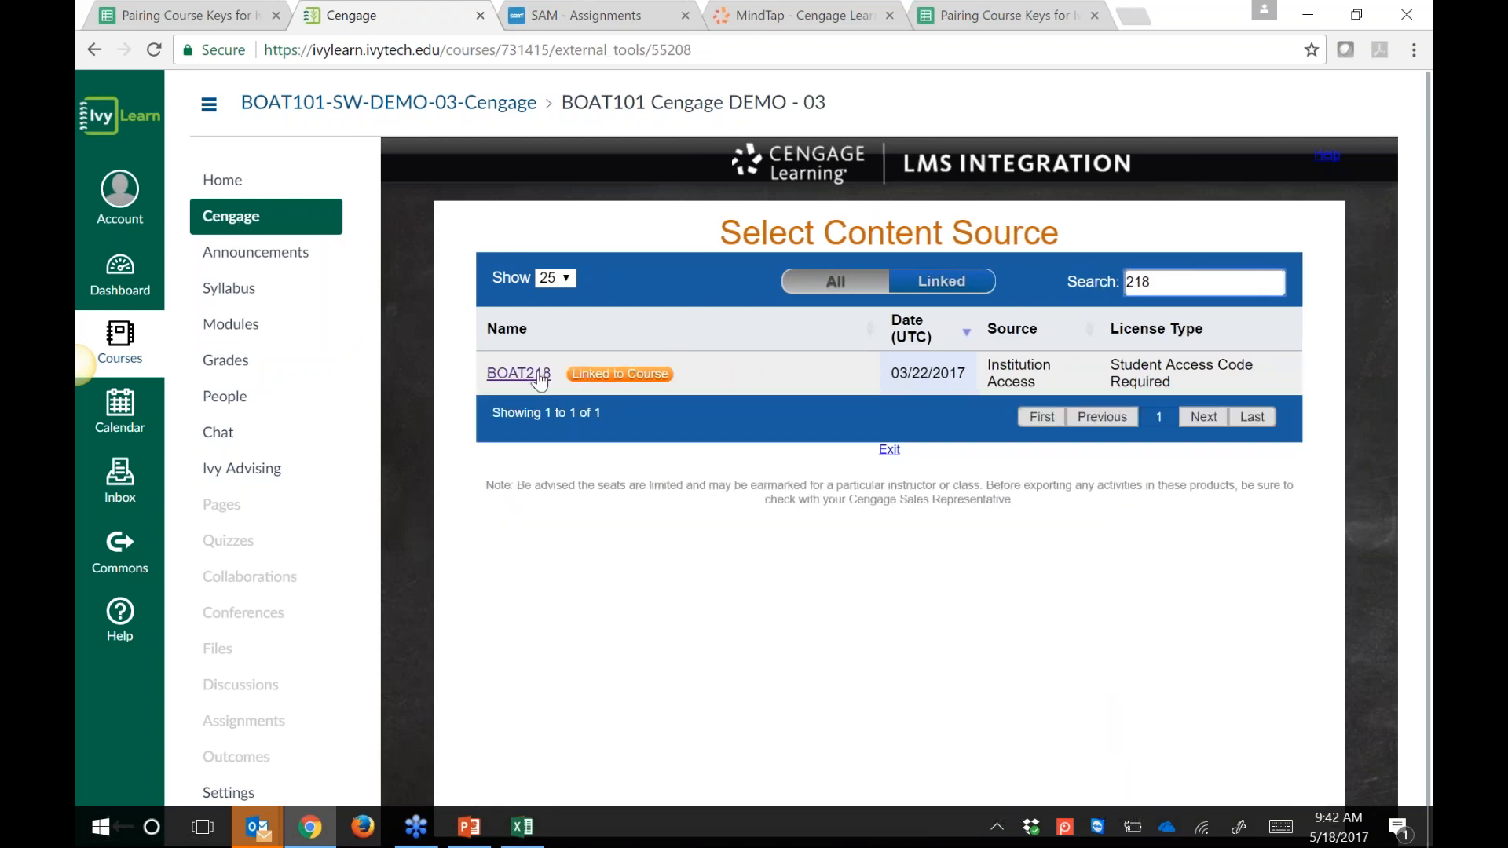
pyautogui.click(516, 374)
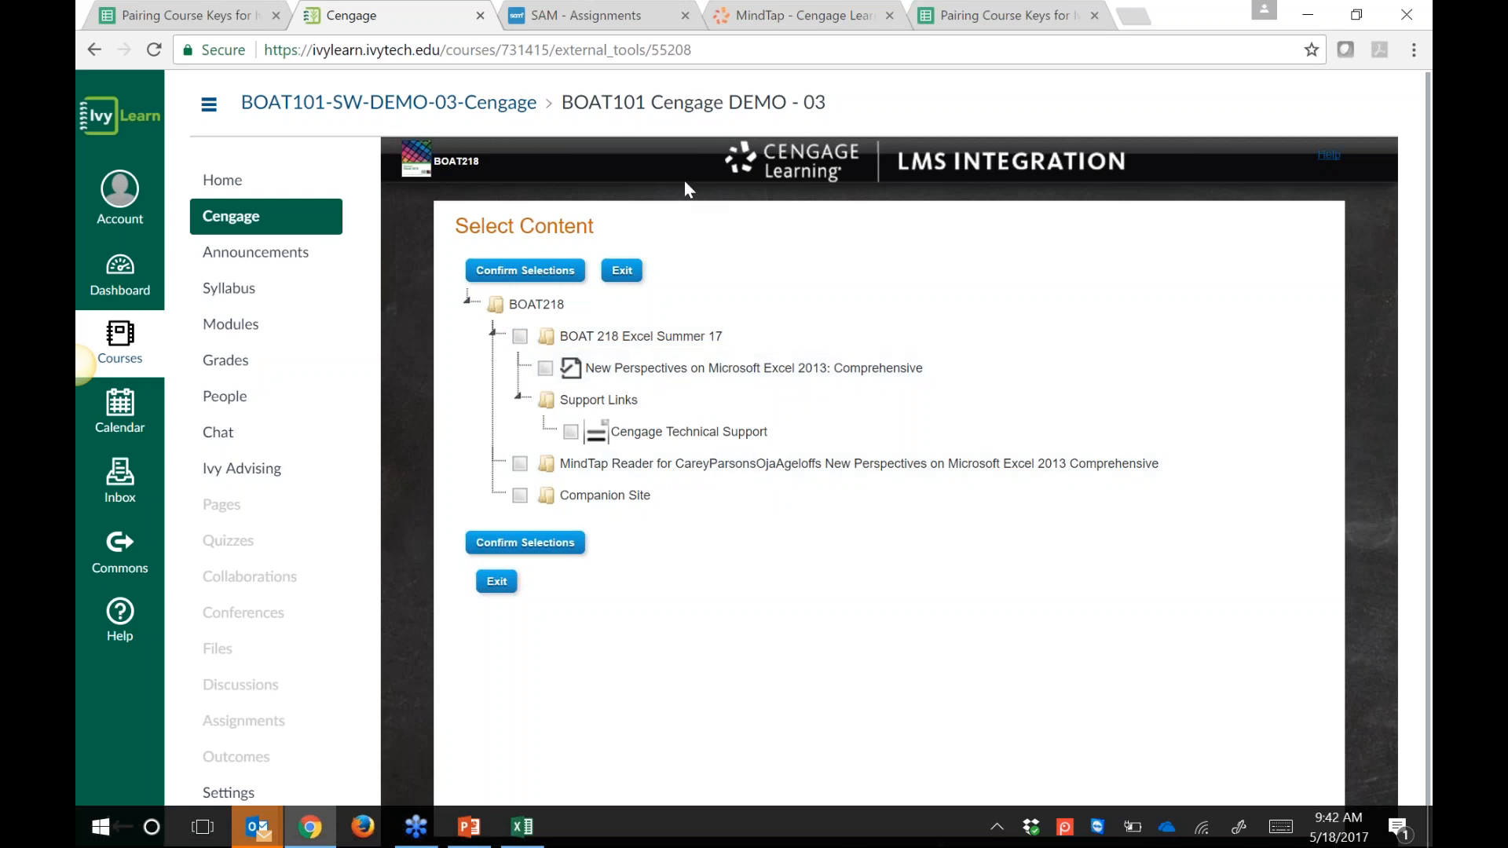
pyautogui.click(249, 326)
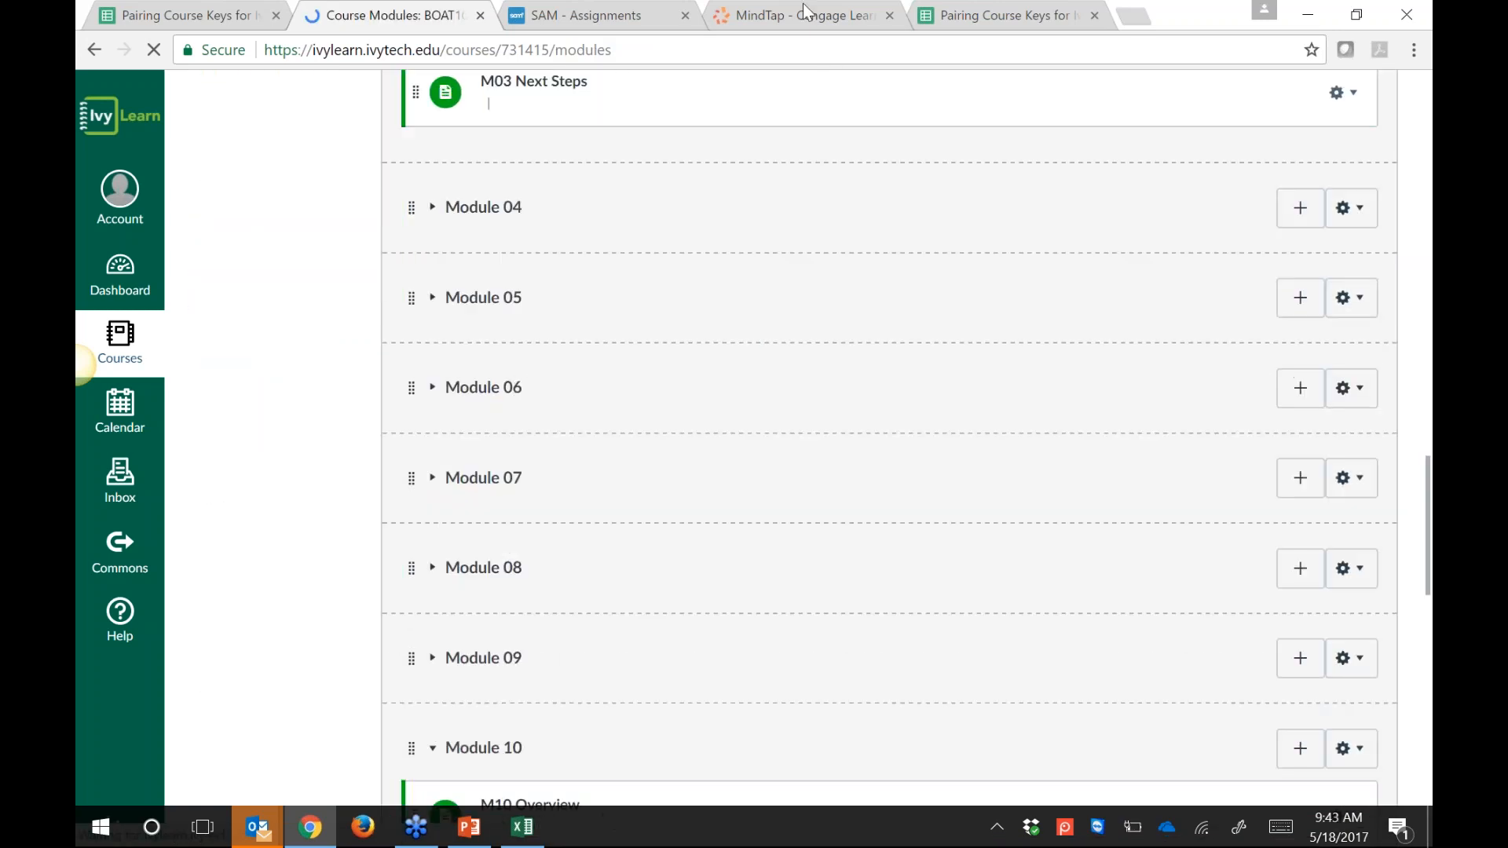
# Step: Start SAM Express Creation for Summer BOAT 218 Section Demo with the New Perspectives Excel 2013 textbook
pyautogui.click(585, 18)
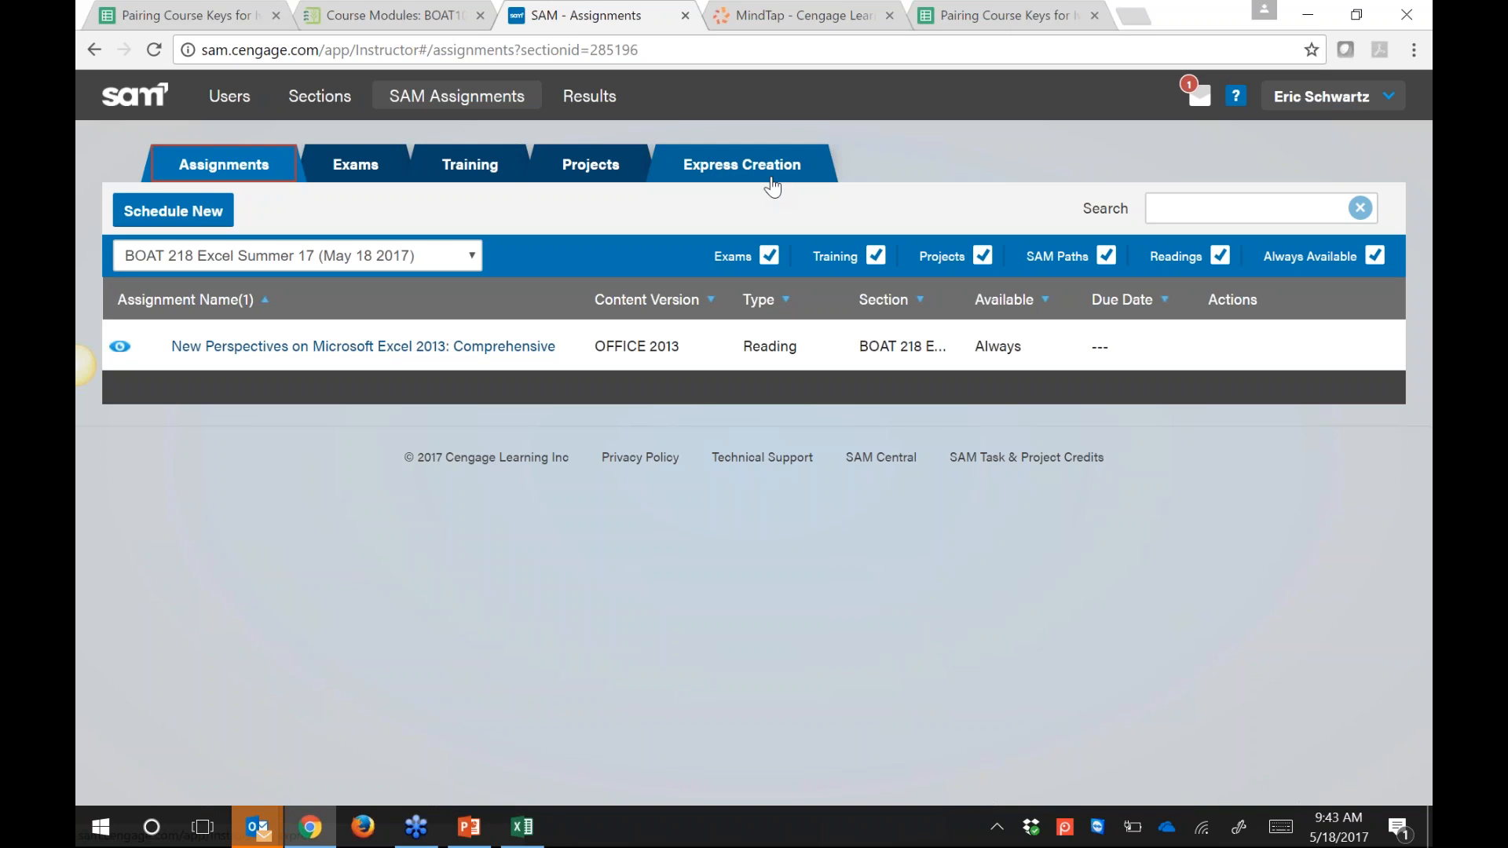
pyautogui.click(747, 165)
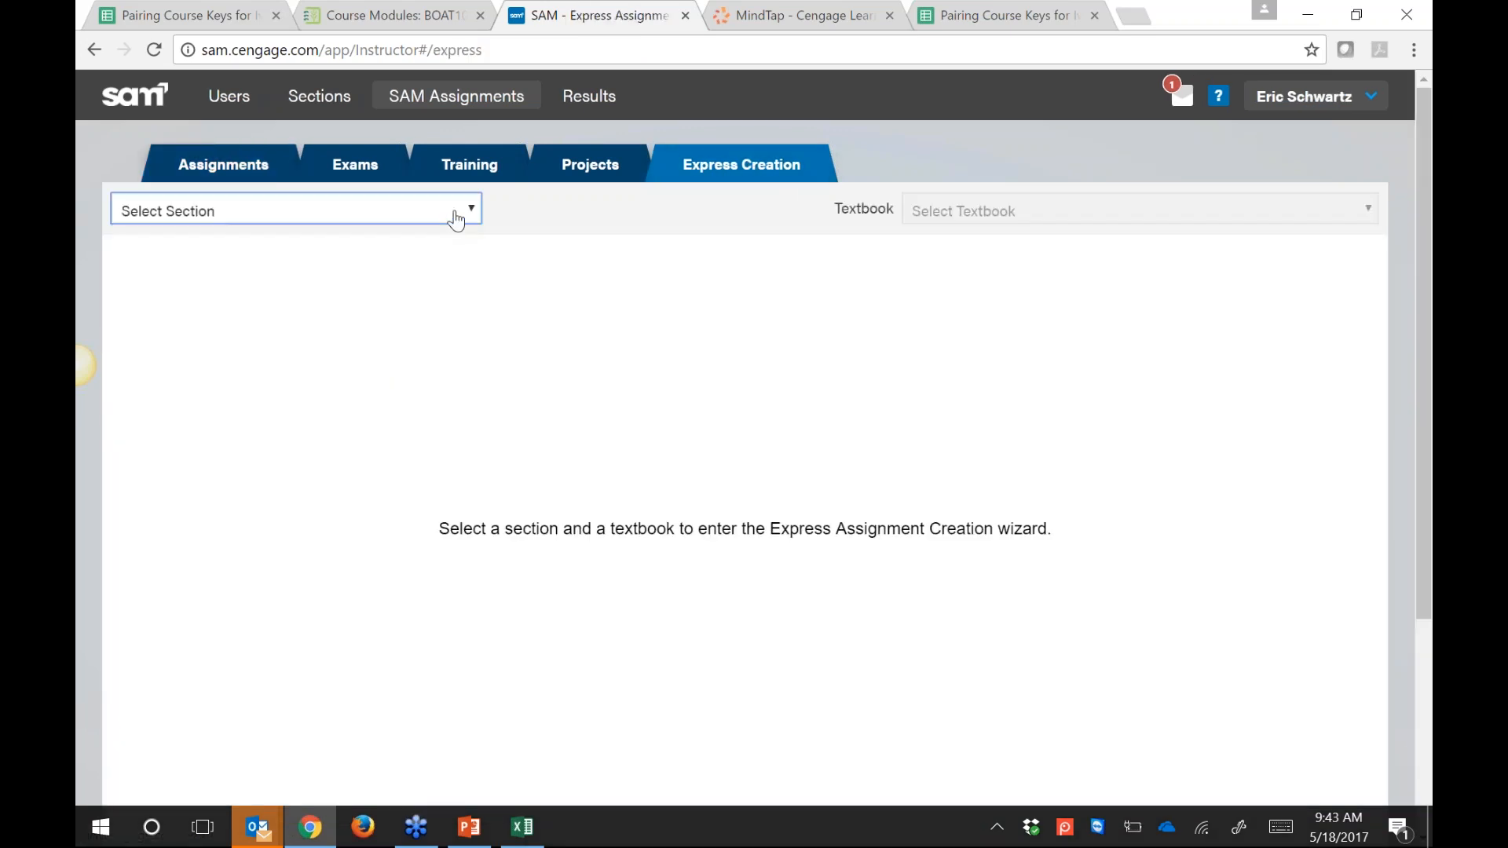
pyautogui.click(456, 219)
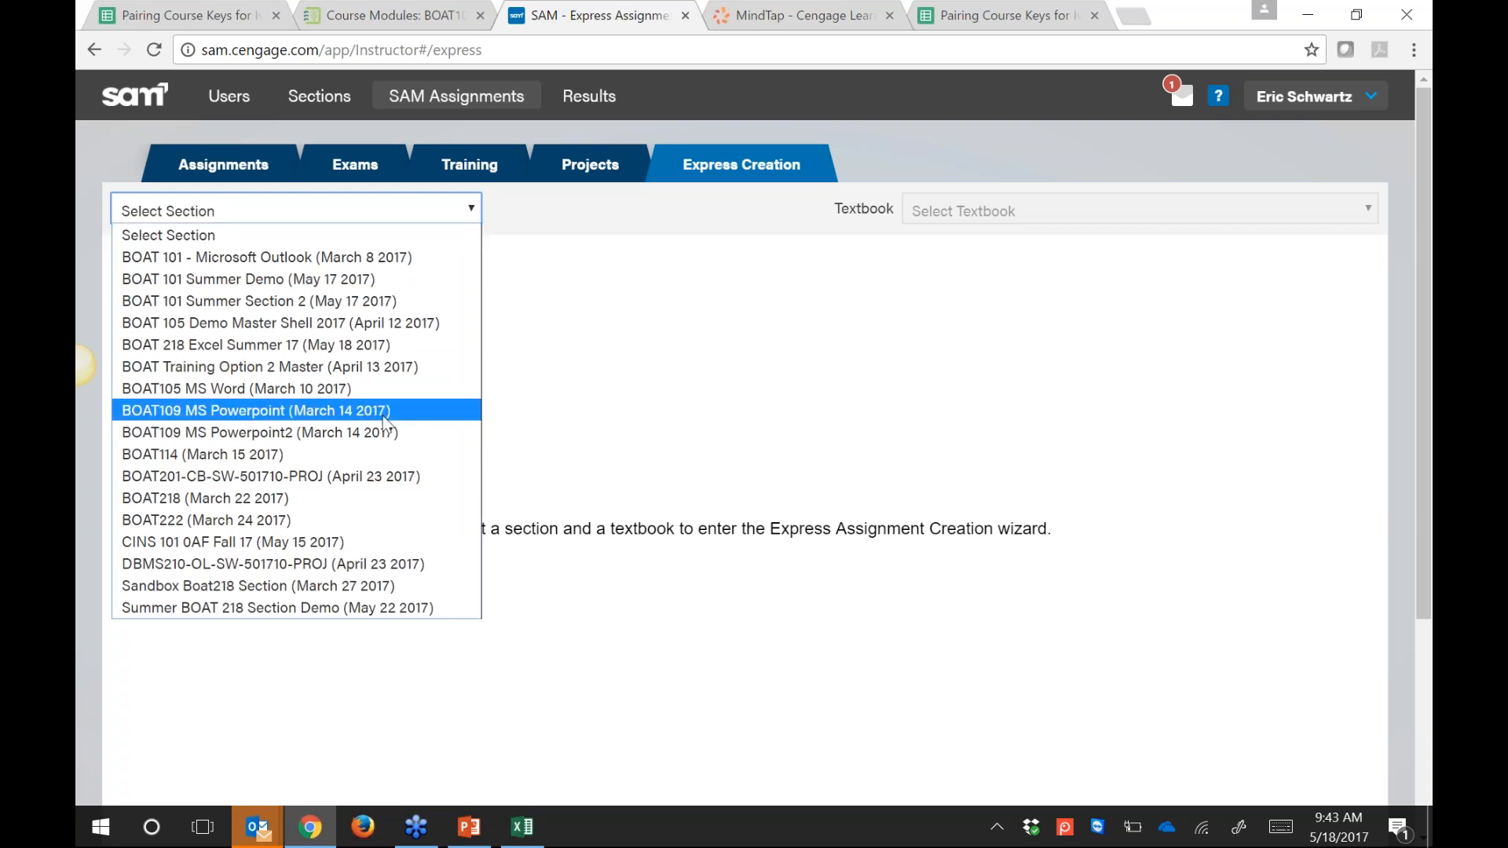
pyautogui.click(204, 609)
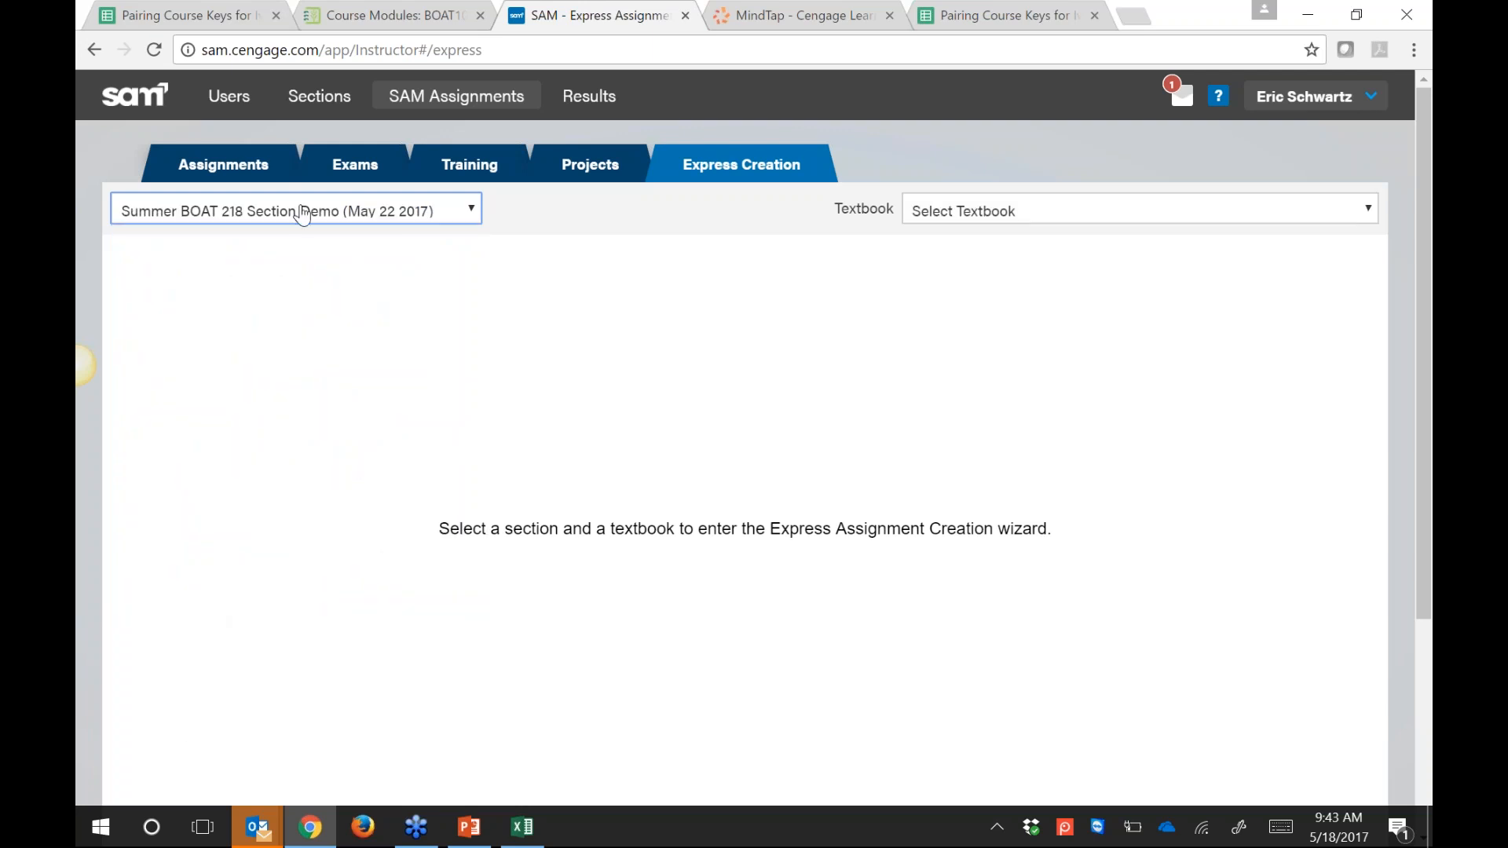
pyautogui.click(945, 217)
pyautogui.click(940, 258)
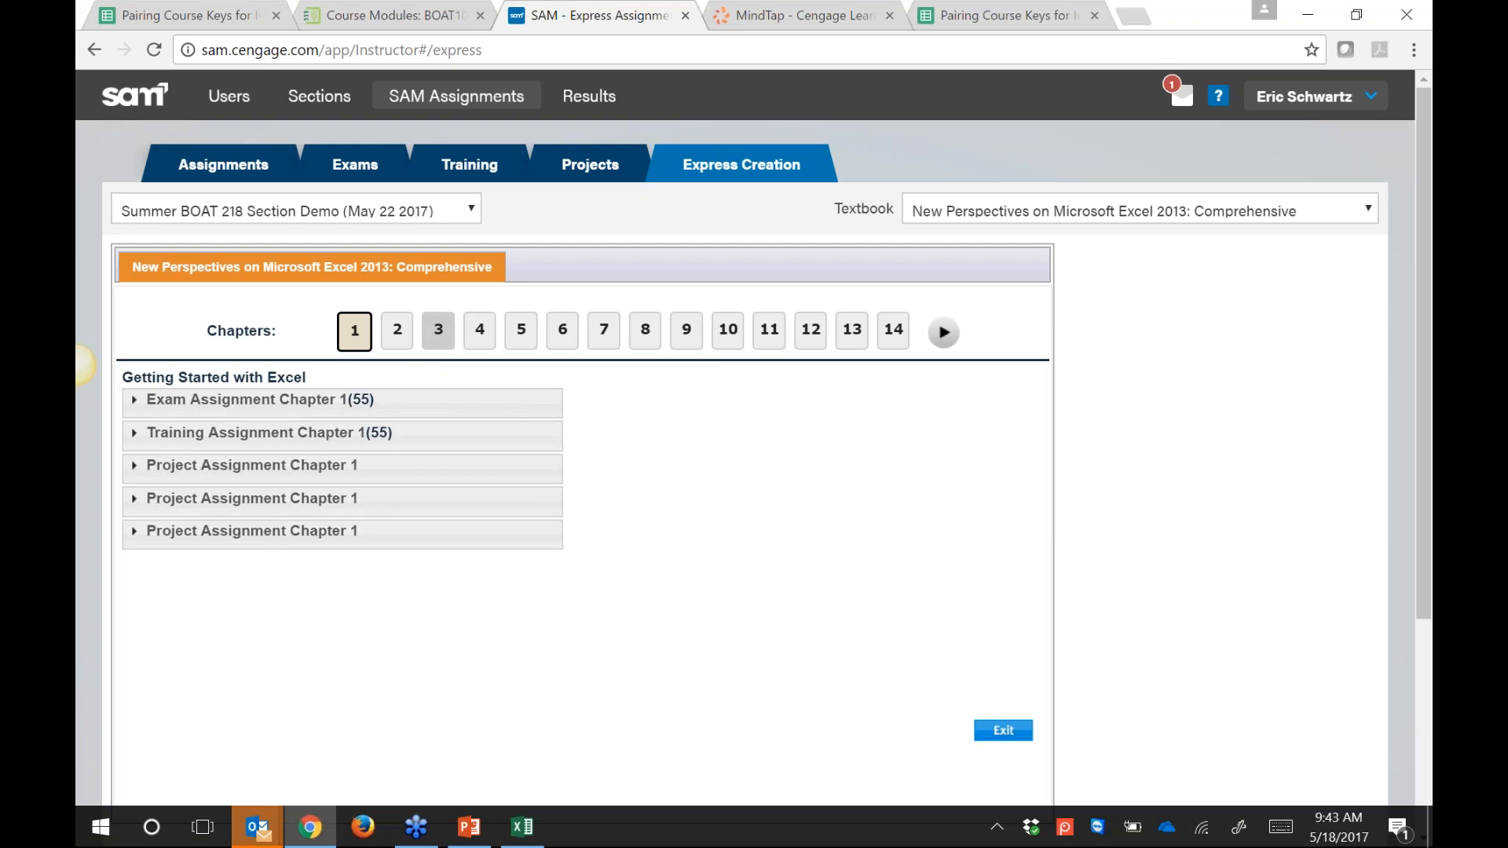
# Step: Show the chapter 2 assignments and expand Exam Assignment Chapter 2
pyautogui.click(439, 330)
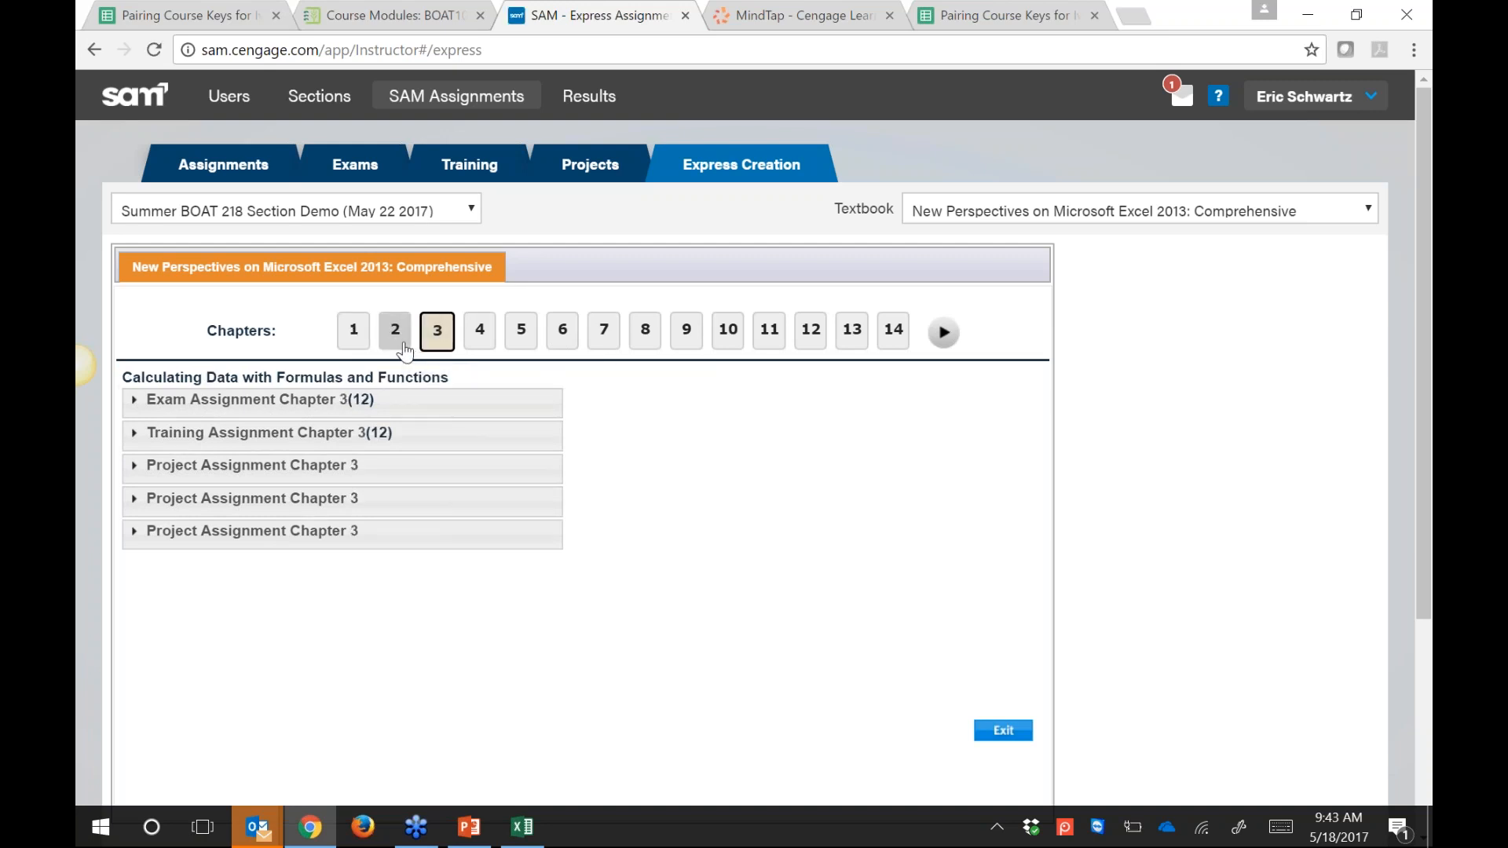
pyautogui.click(403, 344)
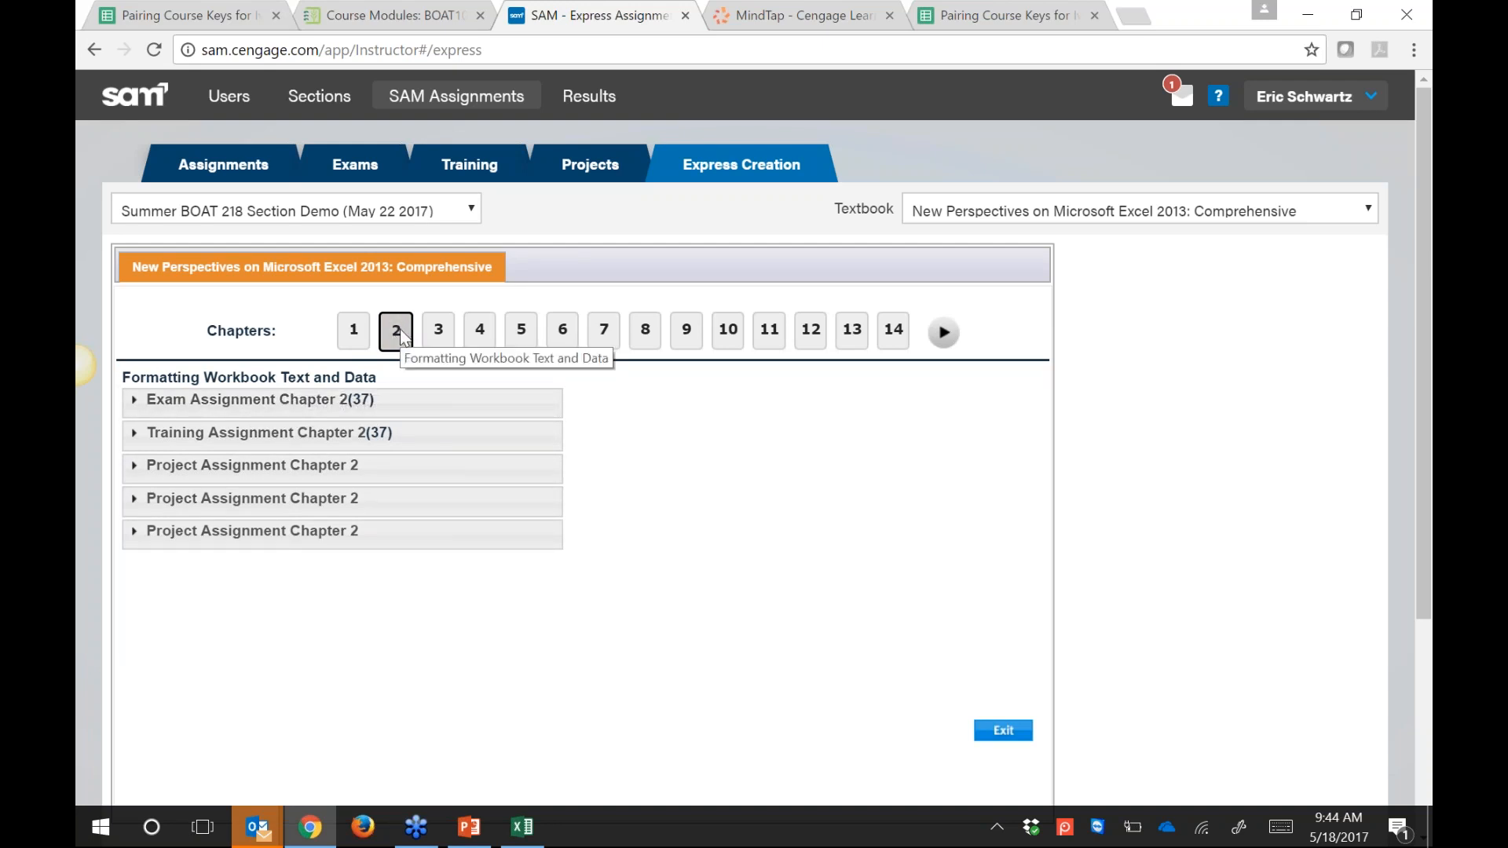
pyautogui.click(135, 402)
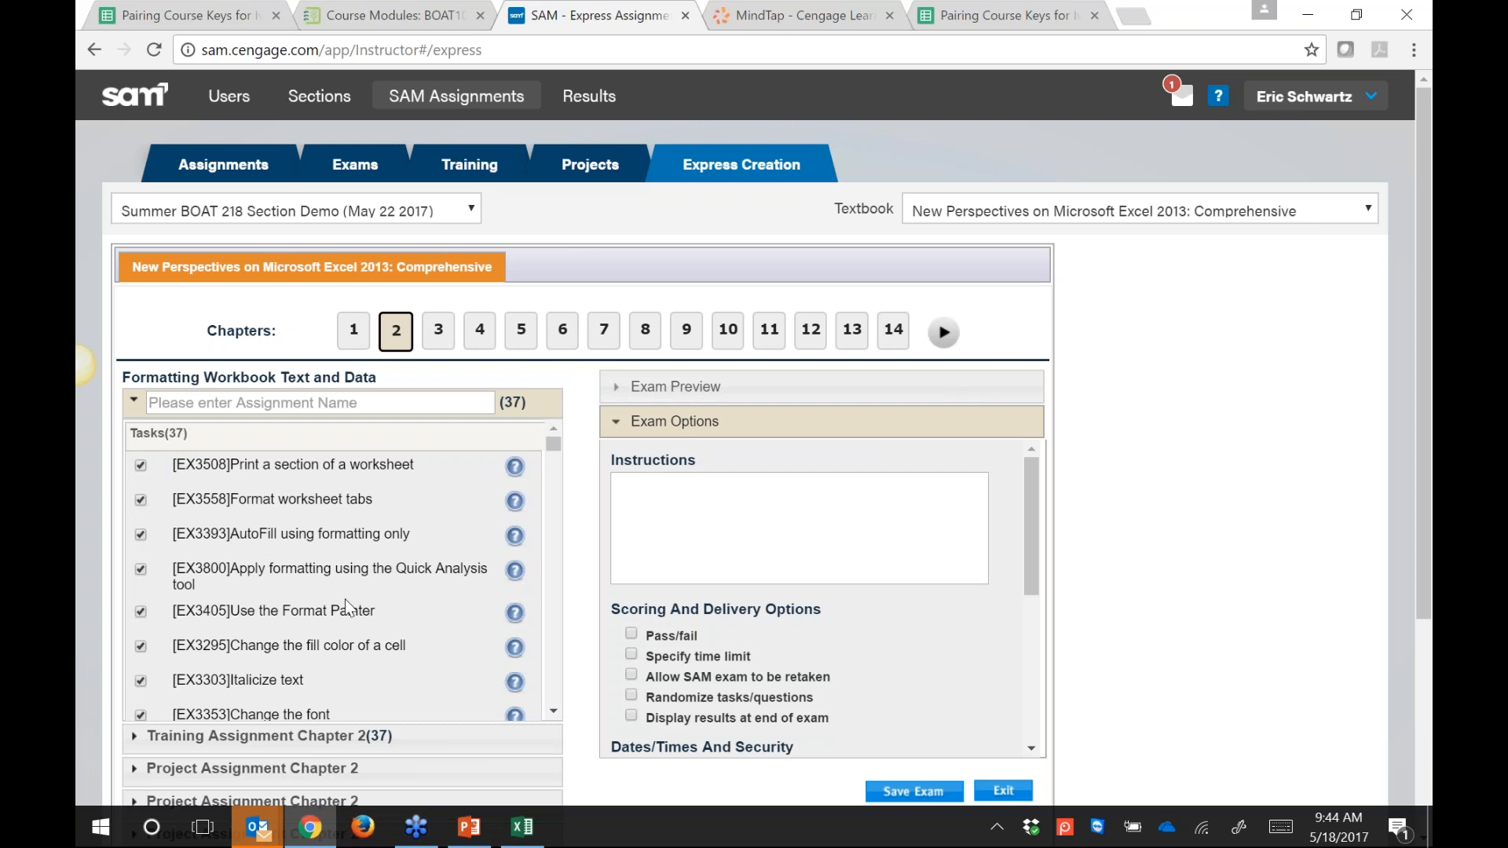
# Step: Name the chapter 2 exam 'Module 2 SAM Exam' and save it
pyautogui.click(339, 405)
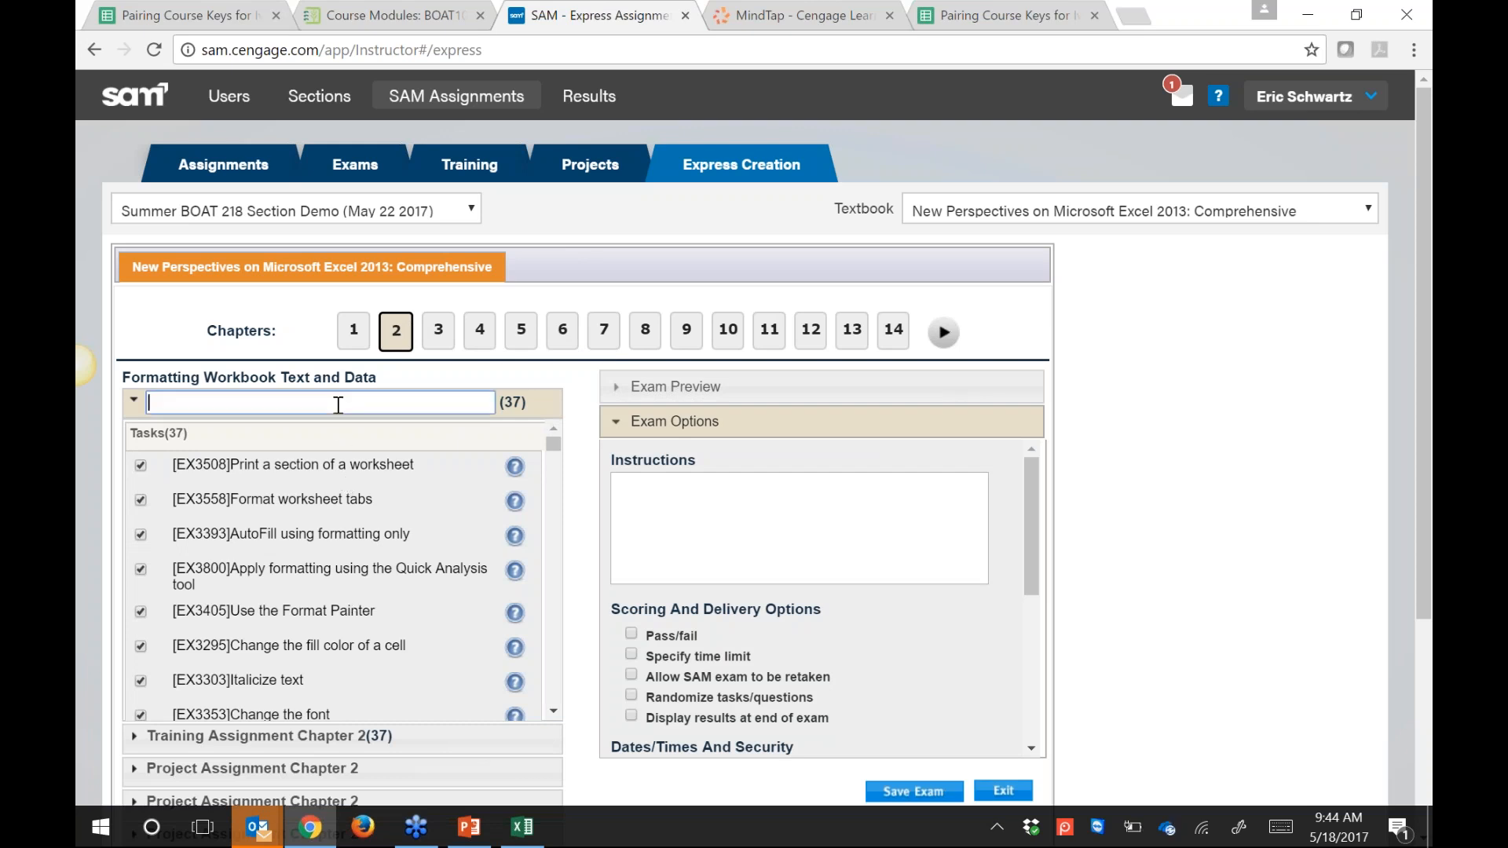
pyautogui.write('Ch2 SAM Exam')
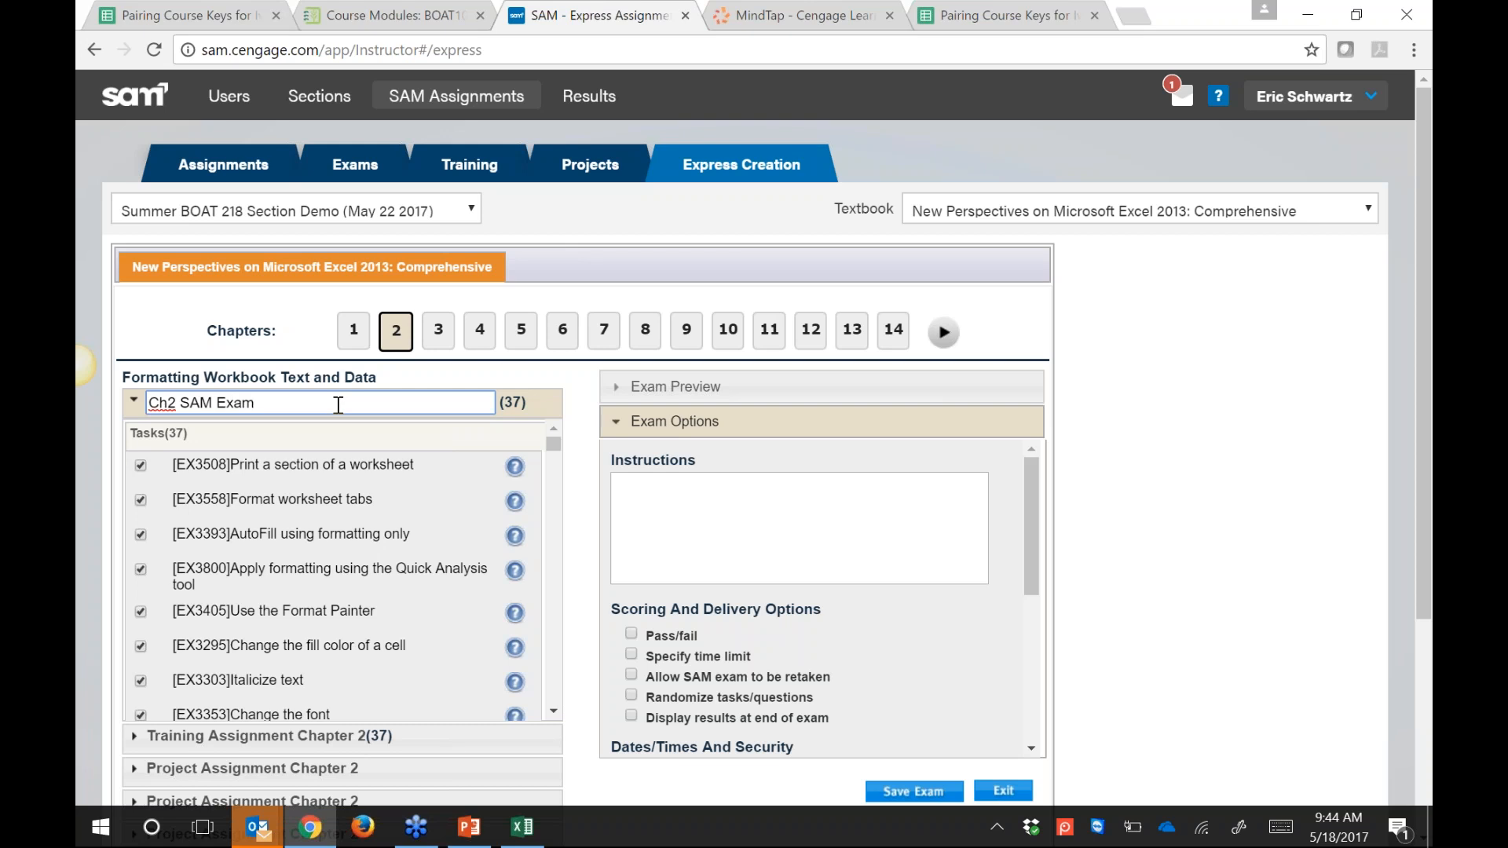
pyautogui.press('BackSpace')
pyautogui.press('BackSpace')
pyautogui.press('BackSpace')
pyautogui.press('BackSpace')
pyautogui.press('BackSpace')
pyautogui.press('BackSpace')
pyautogui.press('BackSpace')
pyautogui.press('BackSpace')
pyautogui.press('BackSpace')
pyautogui.press('BackSpace')
pyautogui.press('BackSpace')
pyautogui.write('Modul')
pyautogui.press('BackSpace')
pyautogui.write('2 SAM Exam')
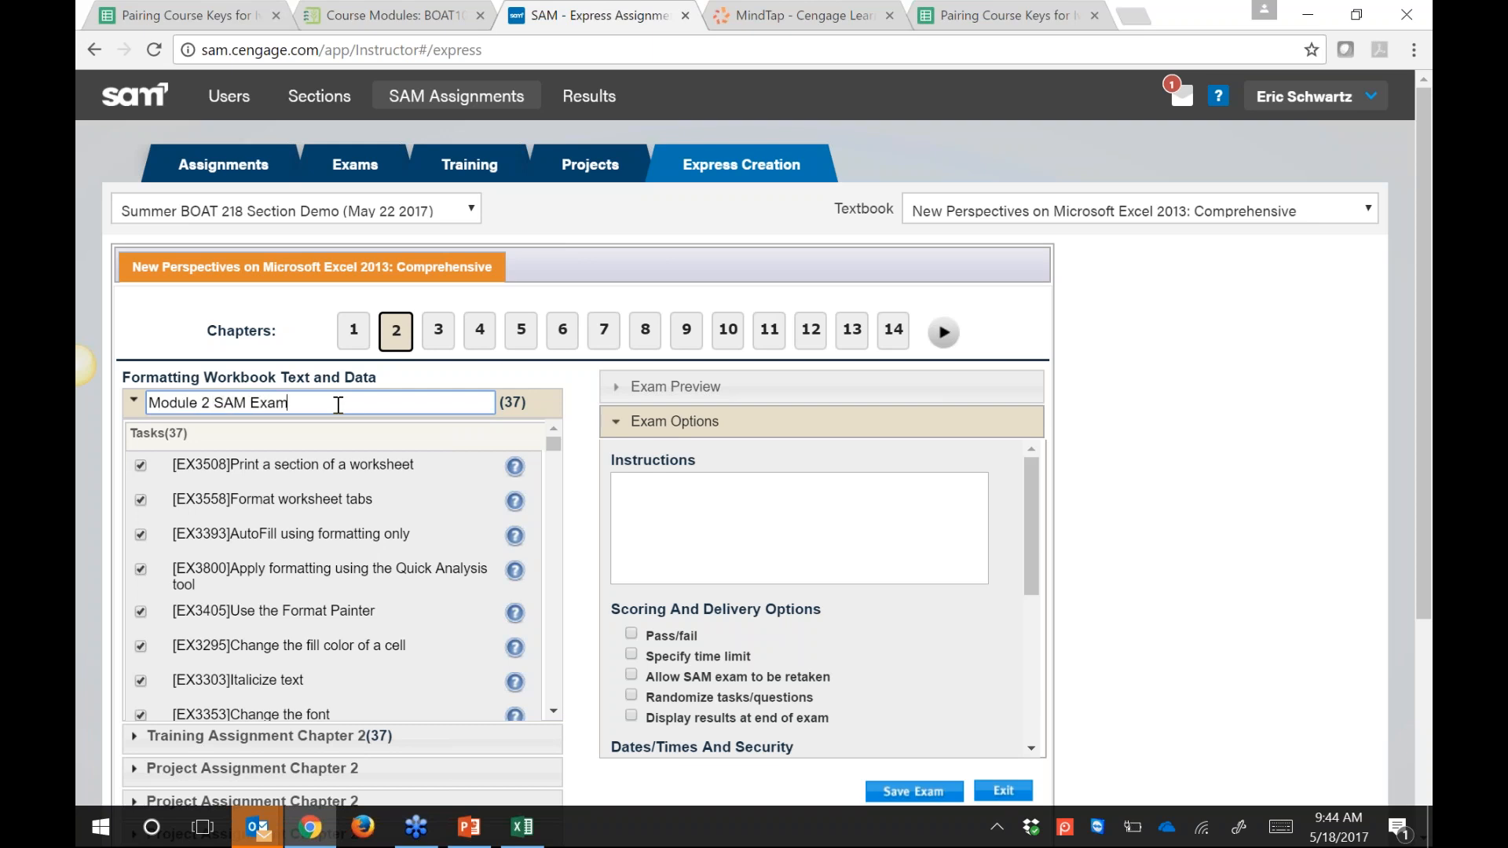
pyautogui.moveTo(338, 406); pyautogui.dragTo(88, 439)
pyautogui.hotkey('ctrl', 'c')
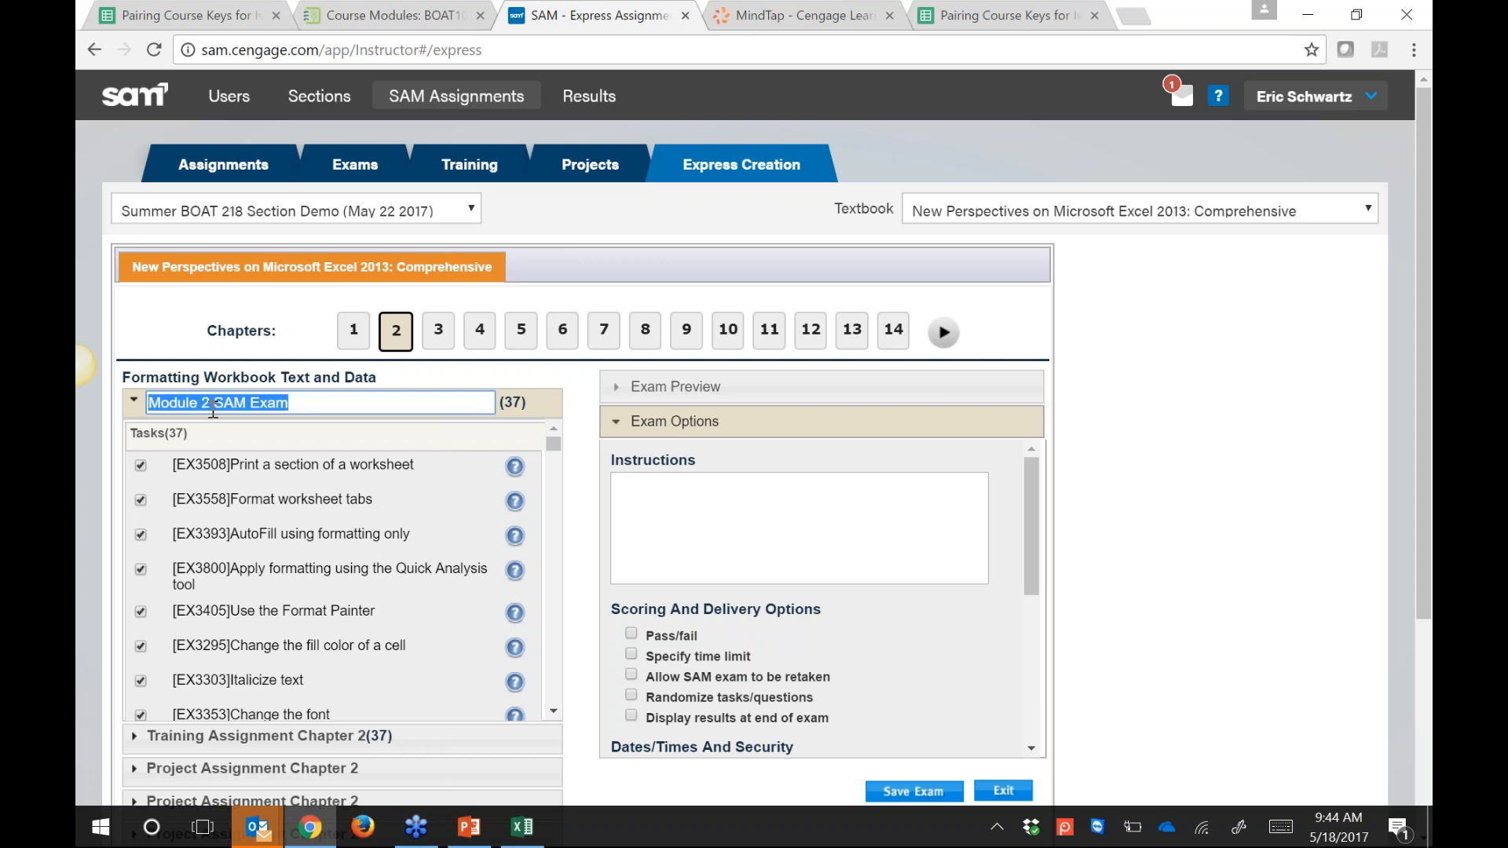
pyautogui.moveTo(1038, 542); pyautogui.dragTo(1032, 620)
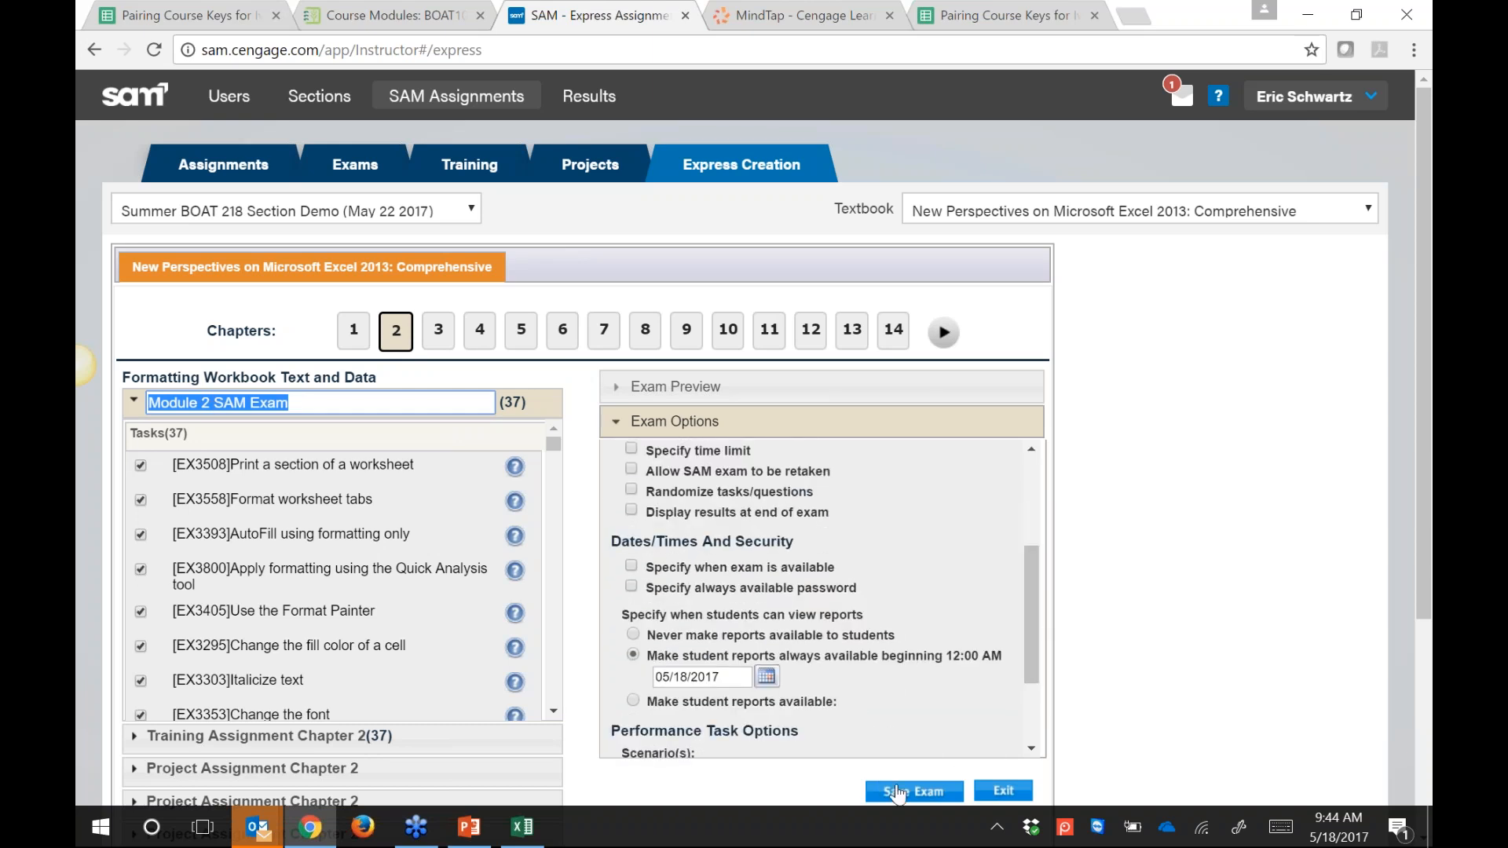
pyautogui.click(897, 793)
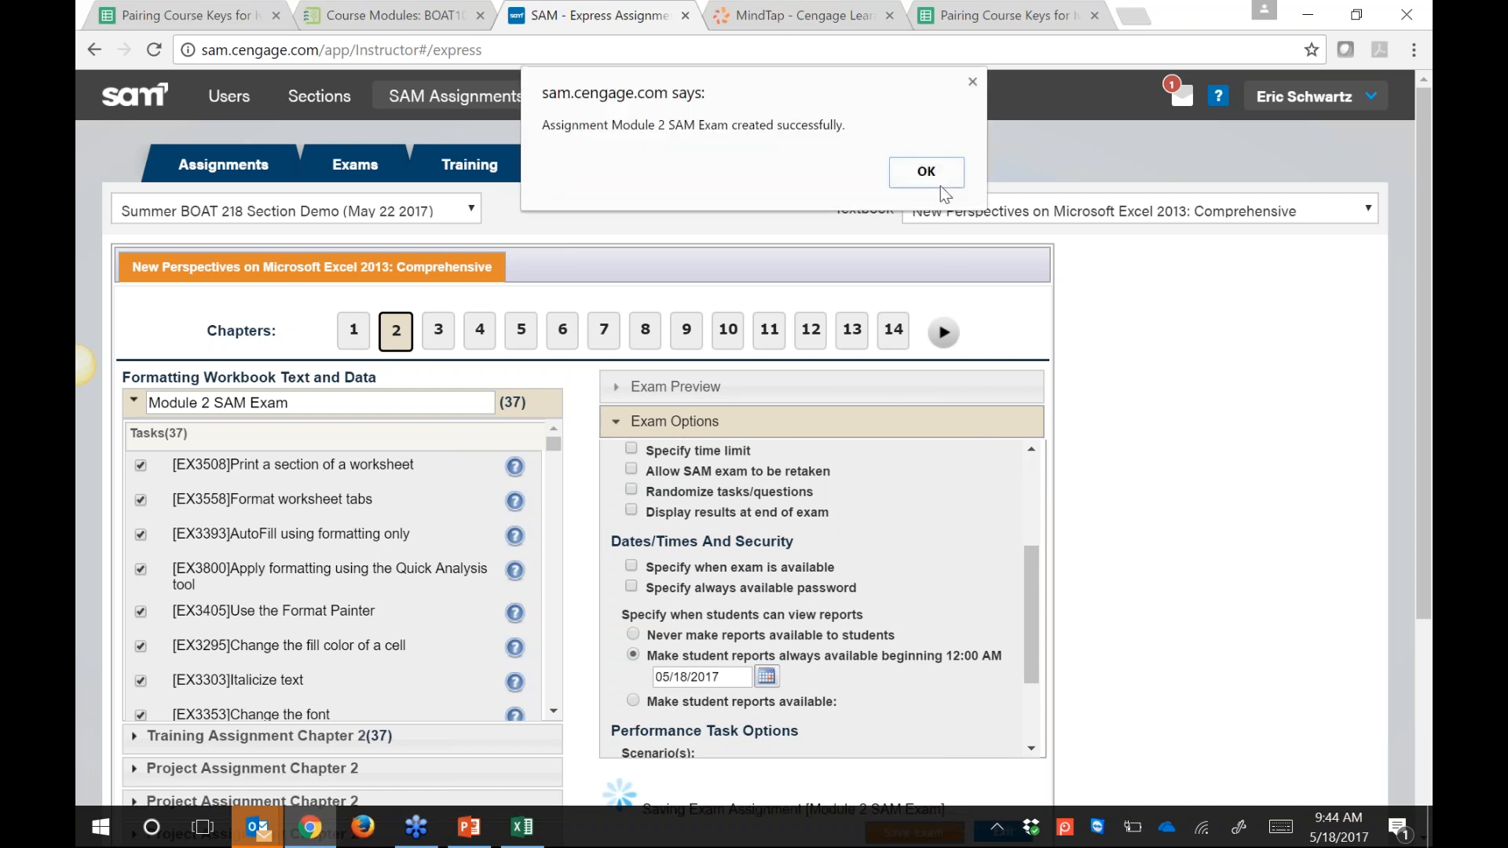
pyautogui.click(934, 182)
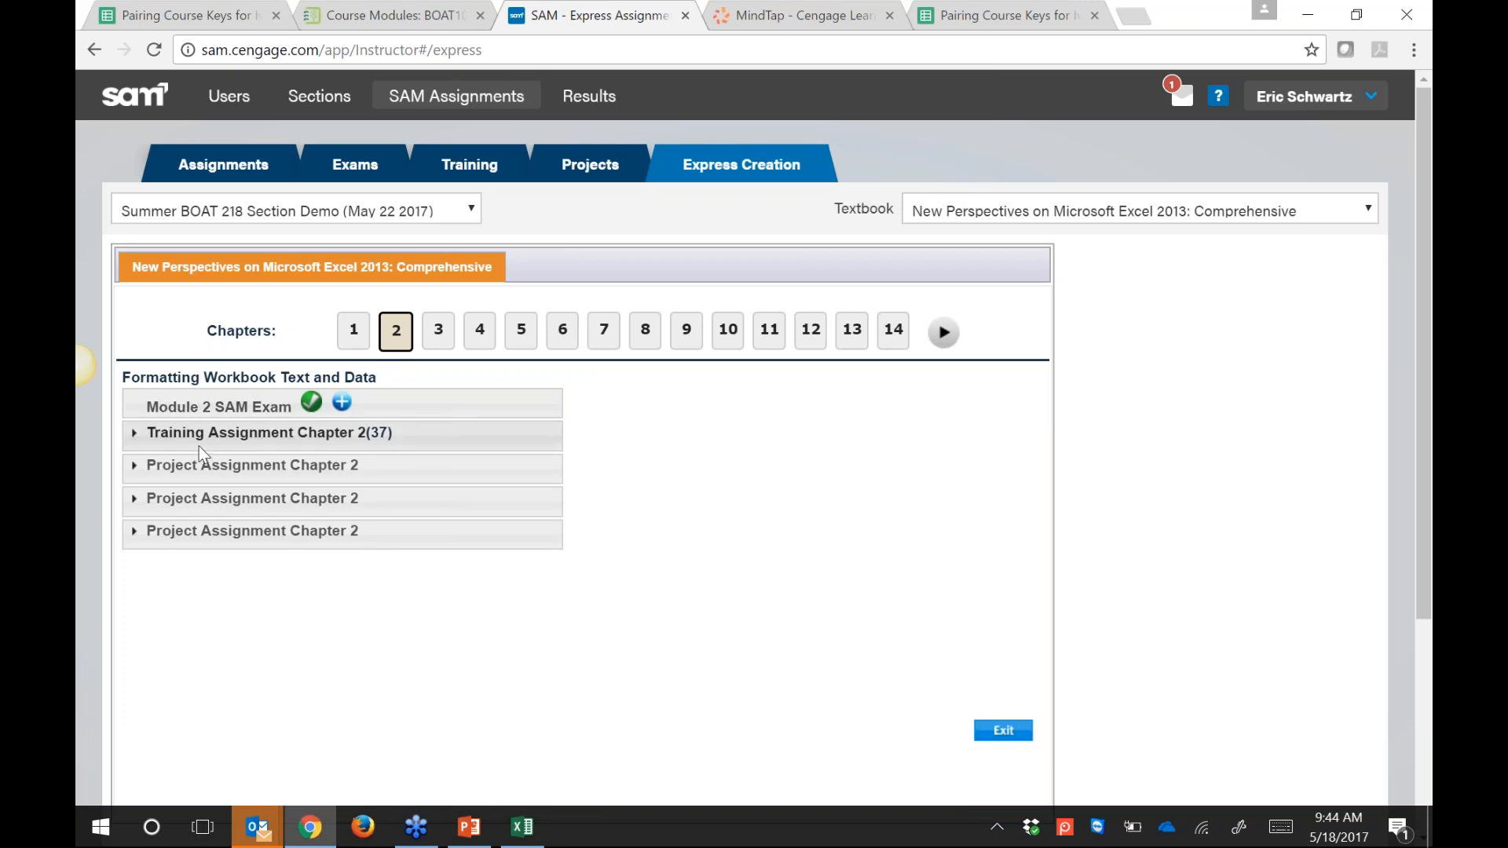
# Step: Create the Chapter 2 training assignment named 'Module 2 SAM Training' and save it
pyautogui.click(134, 434)
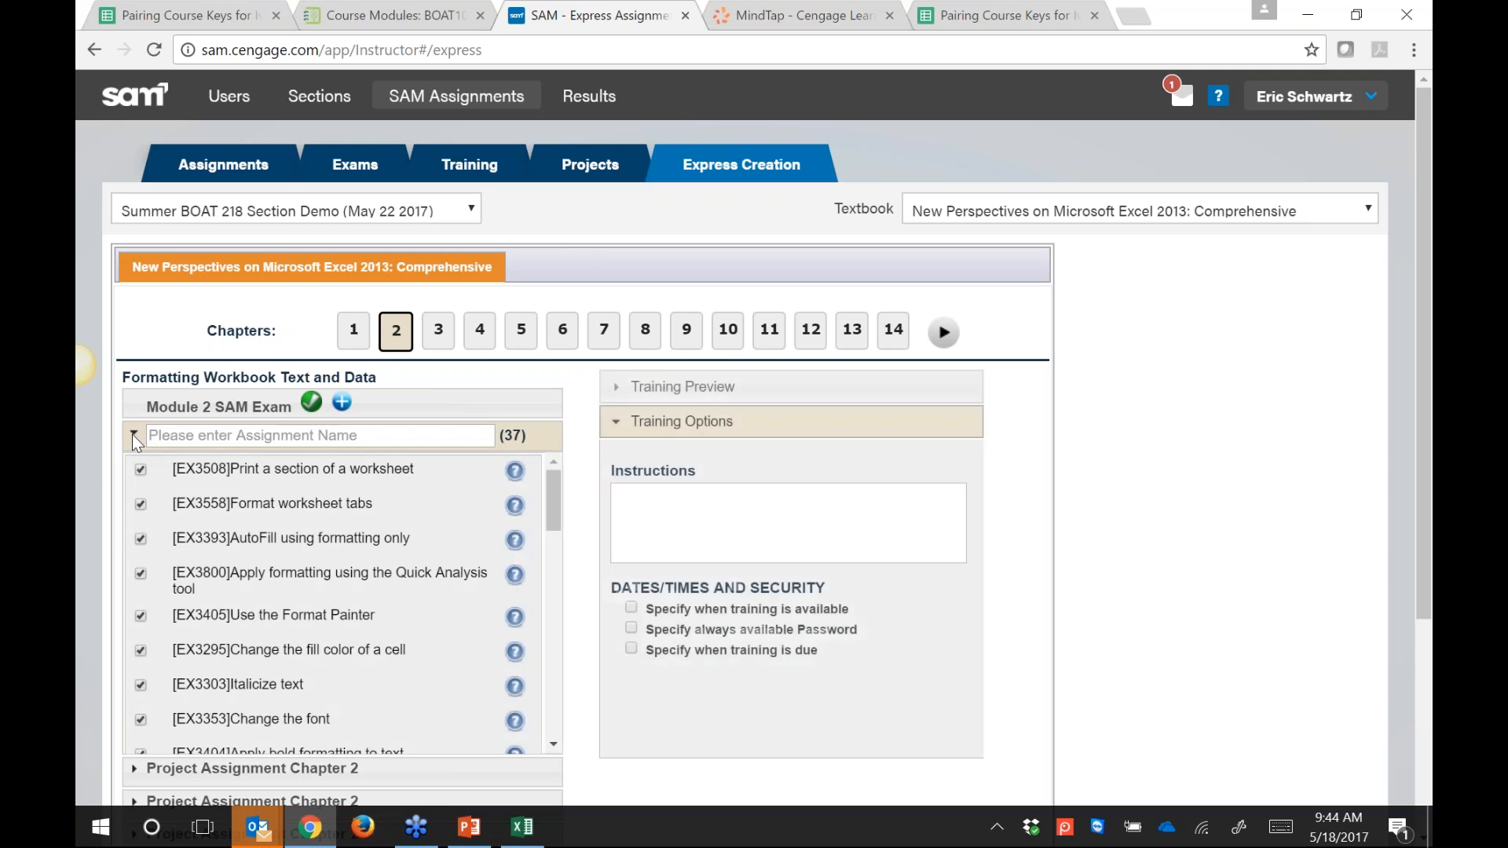
pyautogui.click(252, 433)
pyautogui.hotkey('ctrl', 'v')
pyautogui.moveTo(250, 434); pyautogui.dragTo(447, 488)
pyautogui.press('BackSpace')
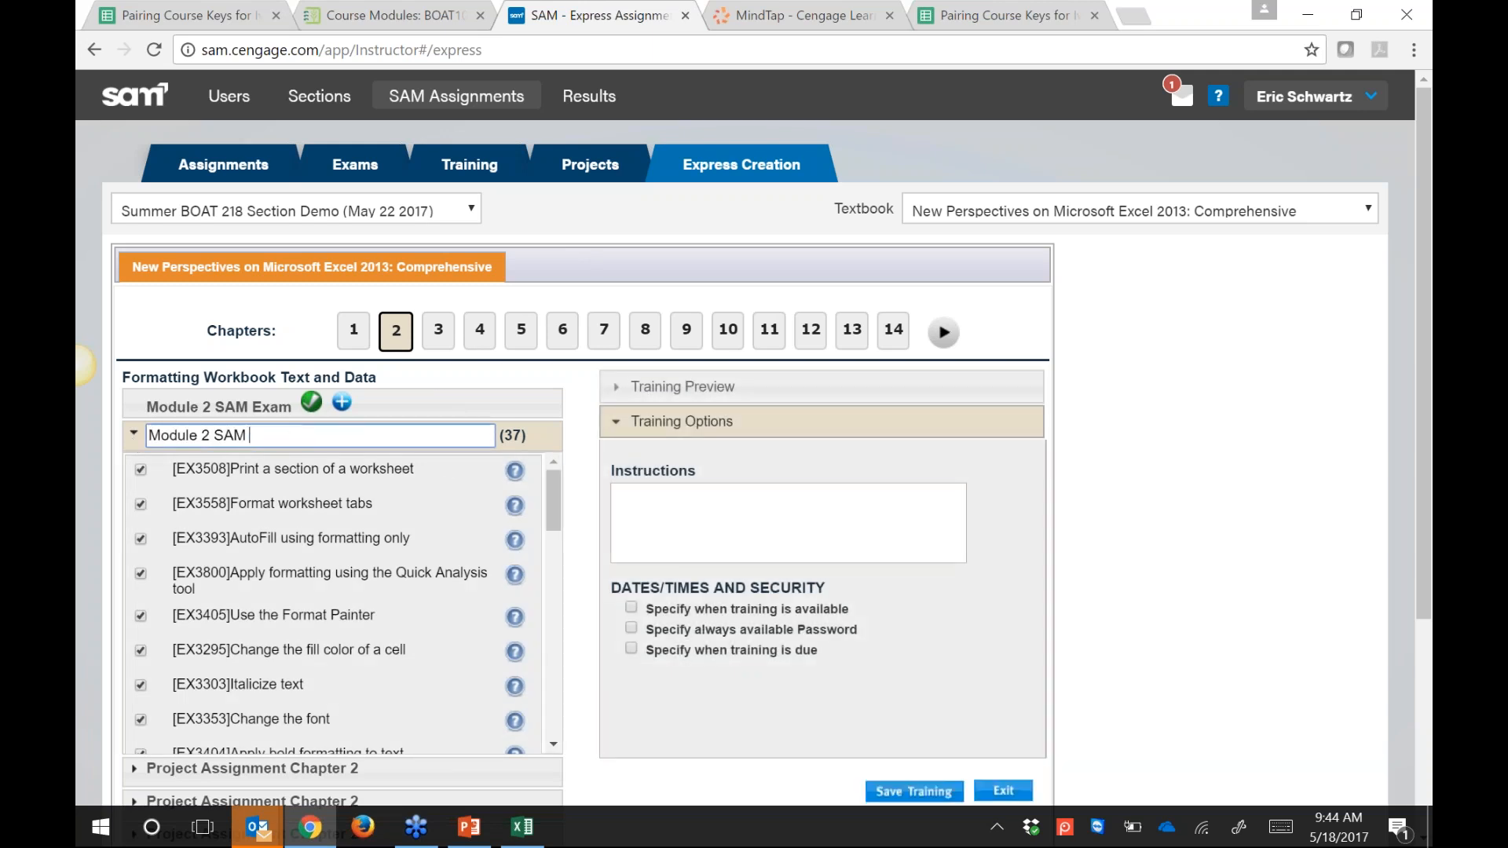
pyautogui.write('Trainiin')
pyautogui.write('ning')
pyautogui.press('BackSpace')
pyautogui.press('BackSpace')
pyautogui.click(888, 793)
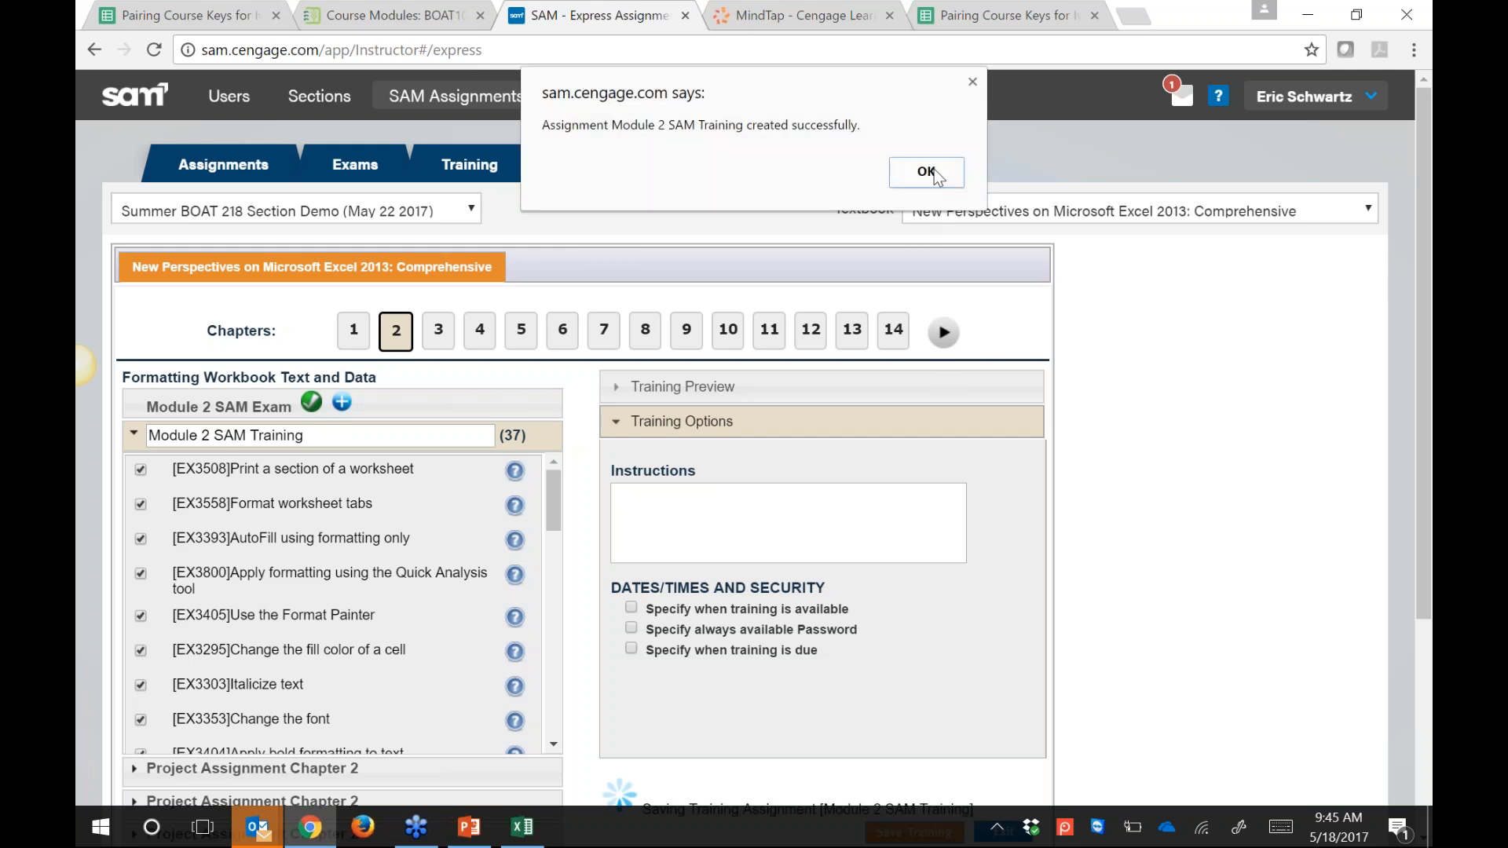
pyautogui.click(928, 173)
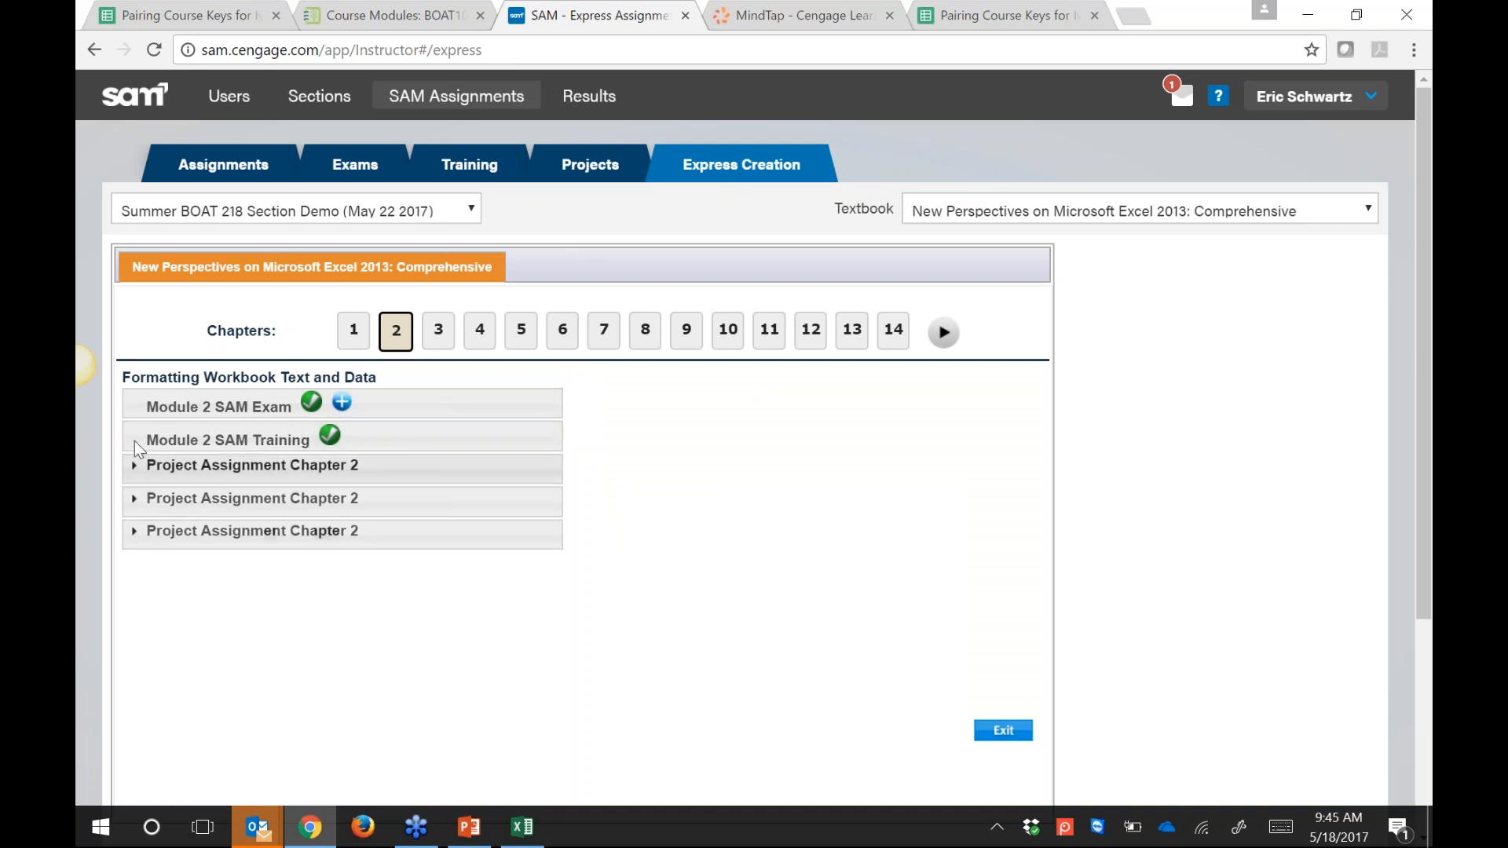
# Step: Create a Chapter 2 project assignment named 'Module 2 SAM Project 1b' and save it
pyautogui.click(135, 499)
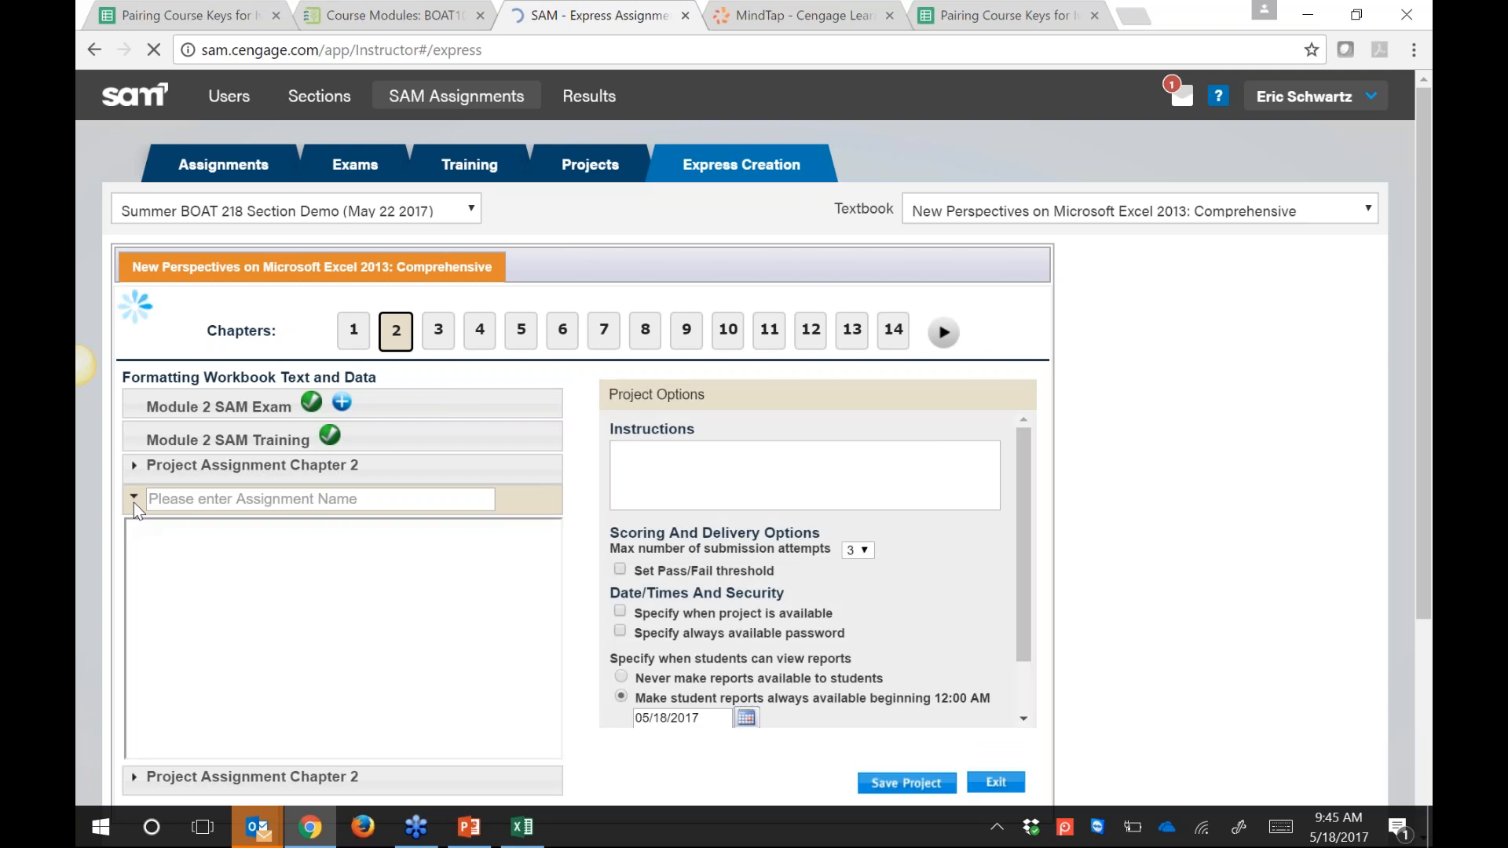
pyautogui.click(341, 501)
pyautogui.hotkey('ctrl', 'v')
pyautogui.press('BackSpace')
pyautogui.press('BackSpace')
pyautogui.press('BackSpace')
pyautogui.press('BackSpace')
pyautogui.write('Pr')
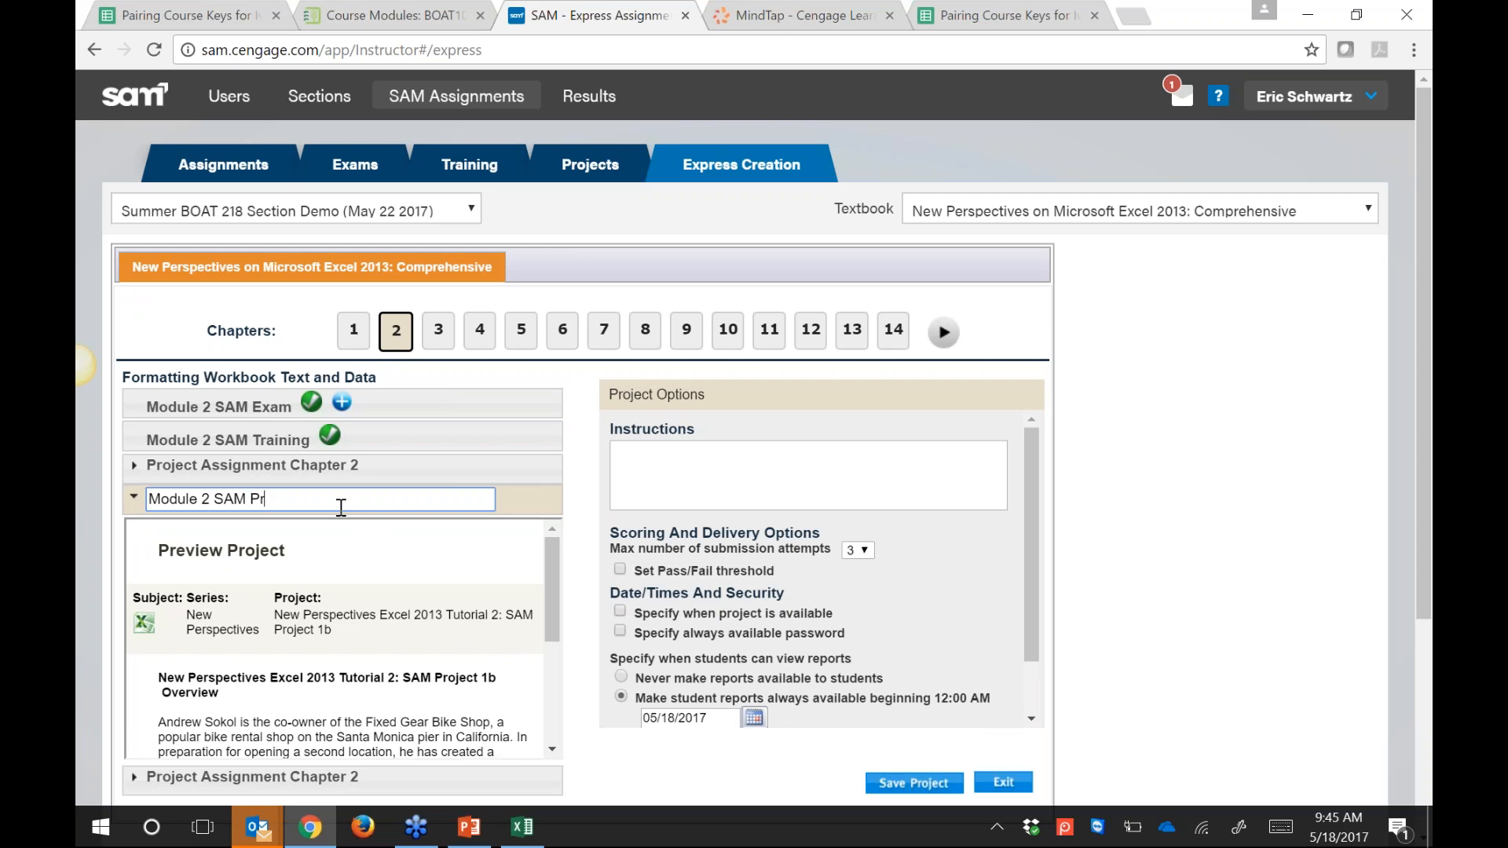
pyautogui.write('jeoject abb')
pyautogui.click(910, 783)
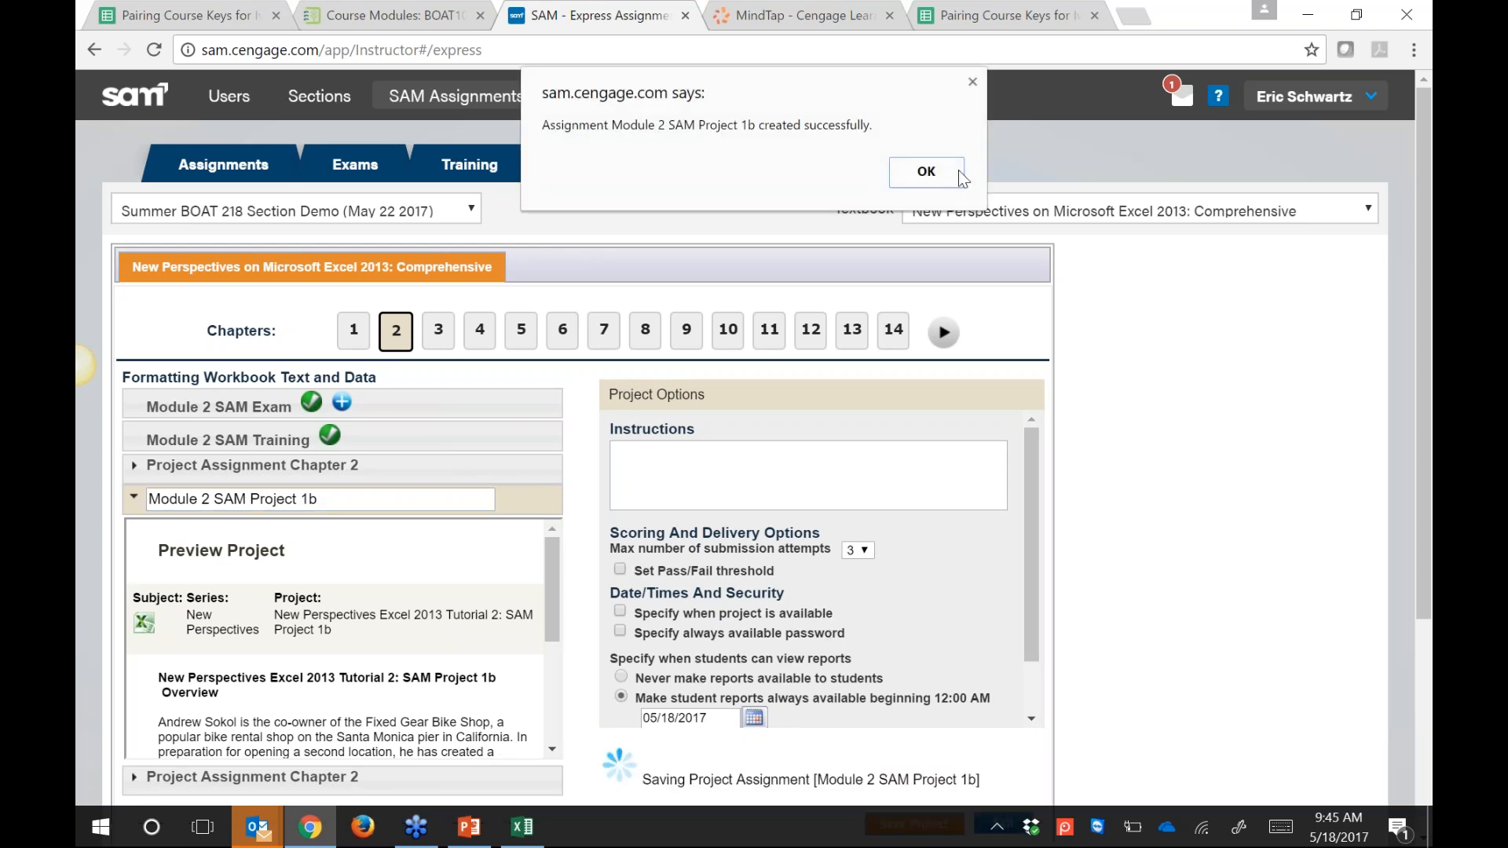
pyautogui.click(960, 174)
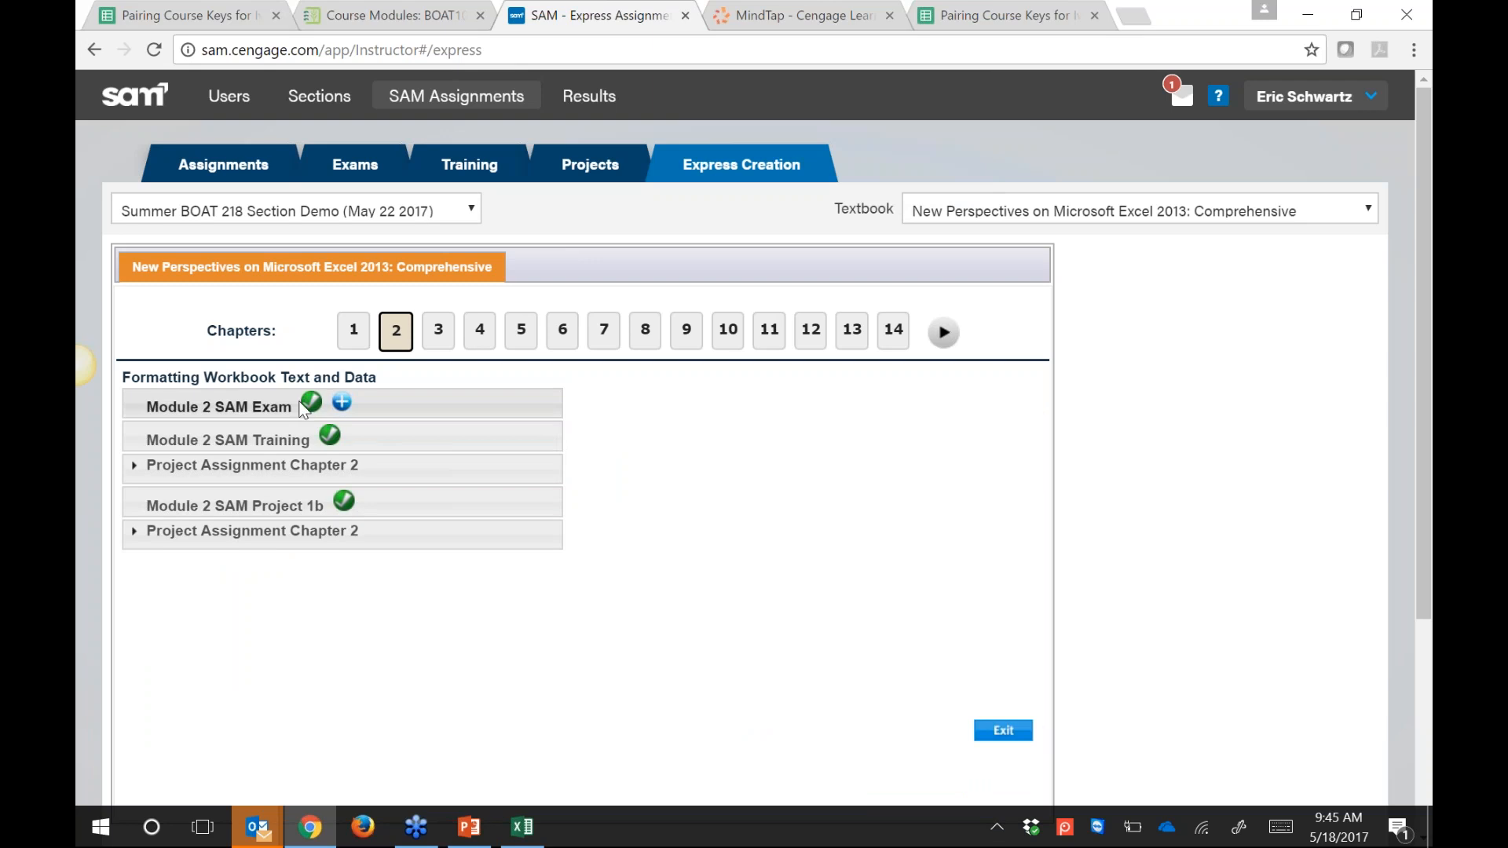
pyautogui.click(432, 103)
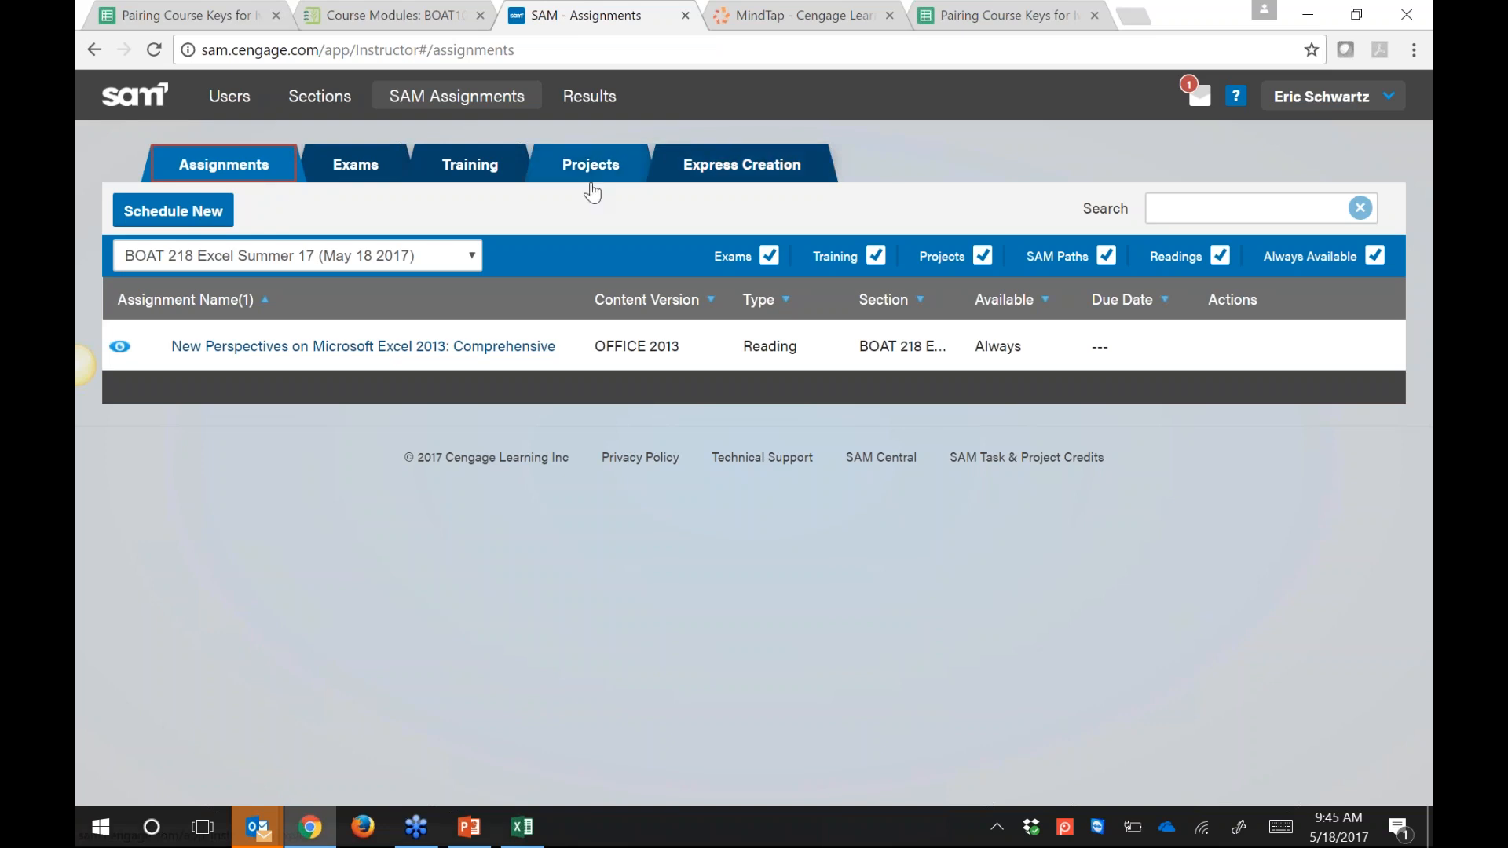
# Step: Search the Exams list for 'sam' and start scheduling Module 2 SAM Exam
pyautogui.click(465, 175)
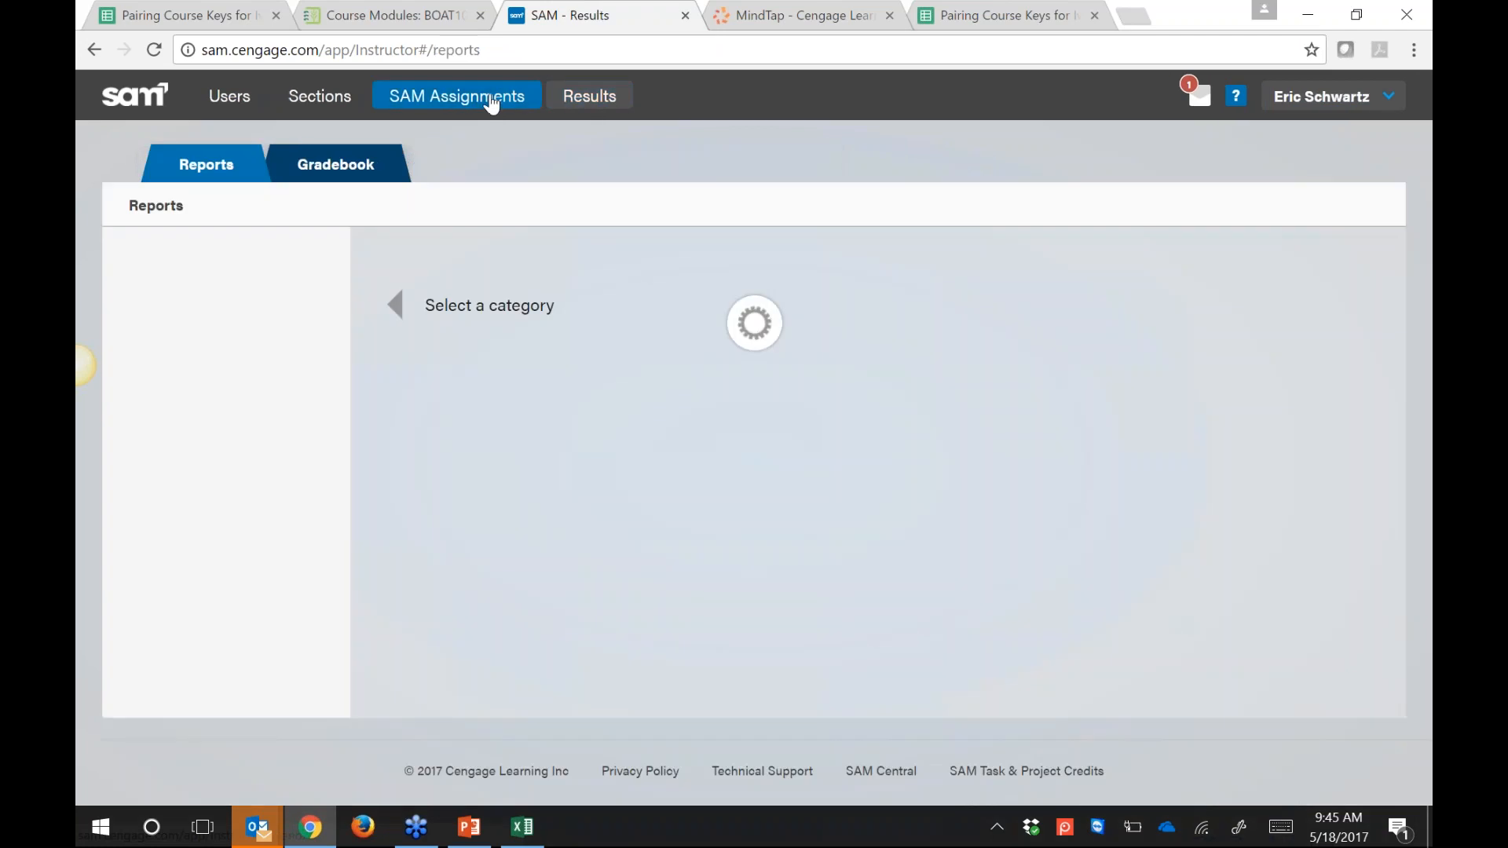
pyautogui.click(502, 98)
pyautogui.click(385, 258)
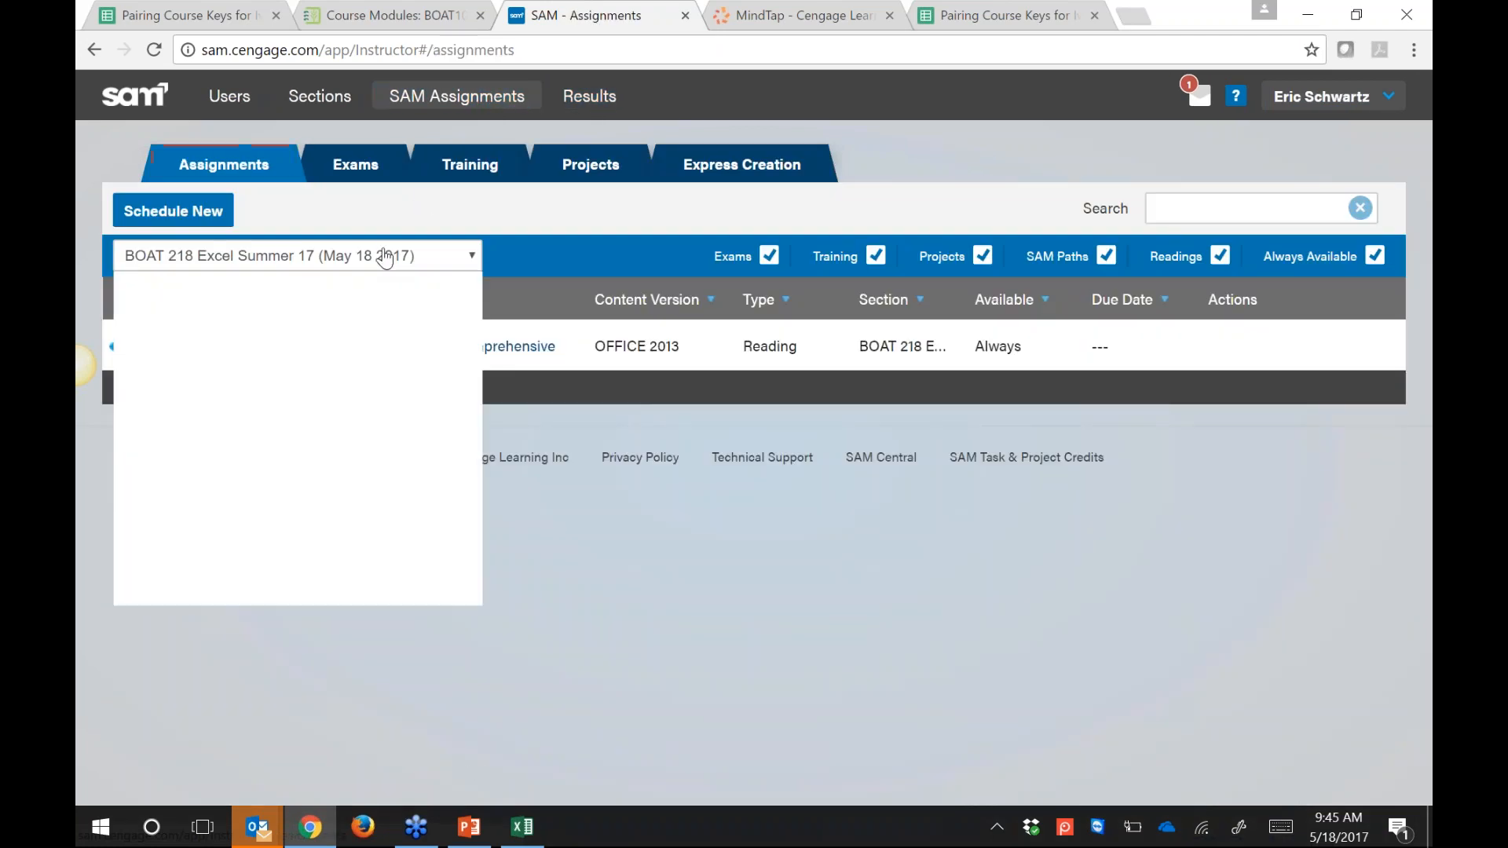
pyautogui.click(378, 170)
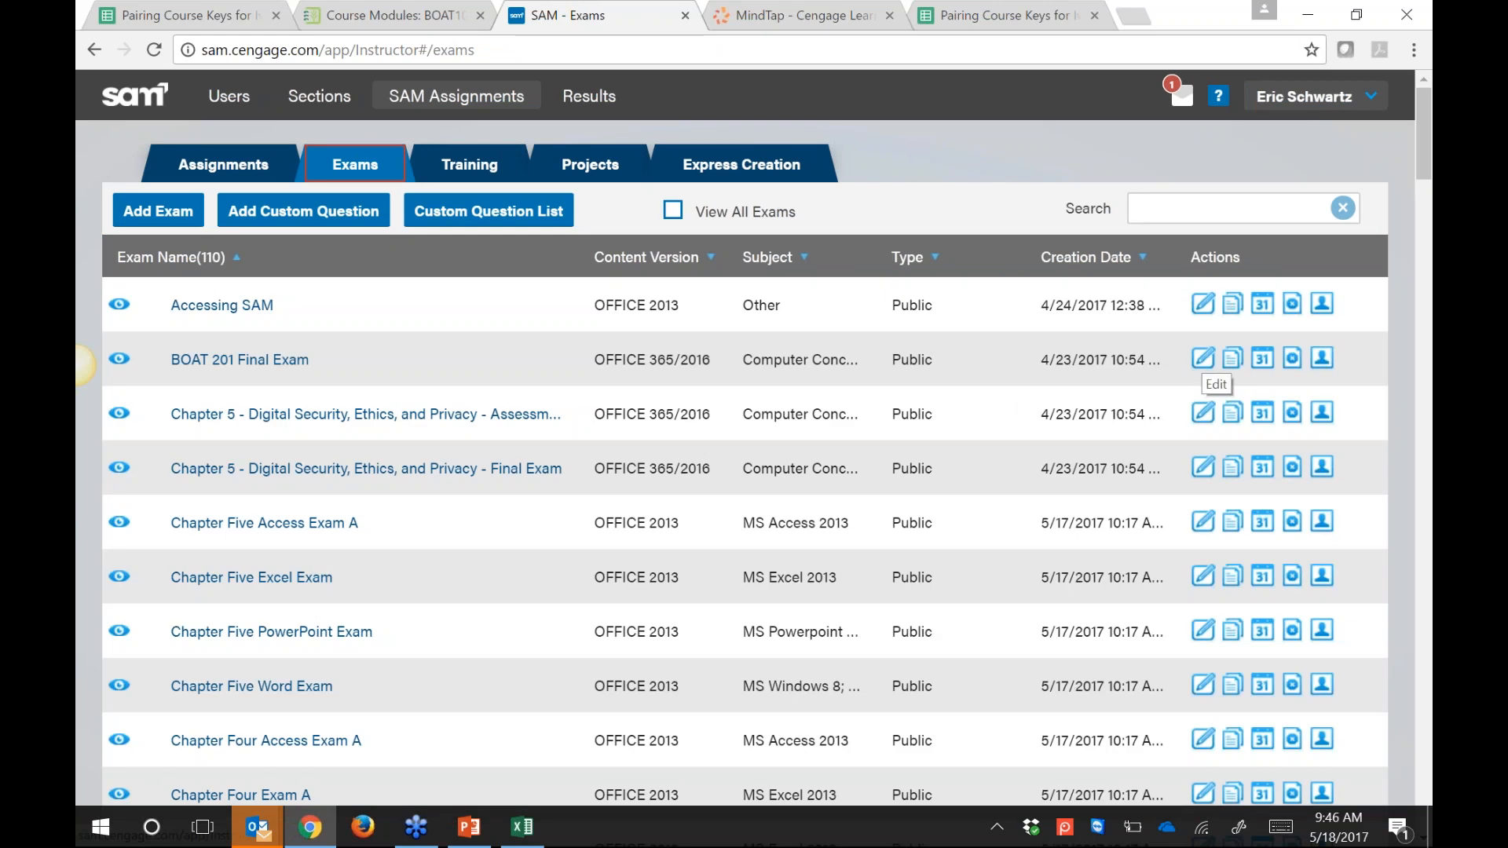
pyautogui.click(1226, 208)
pyautogui.write('s')
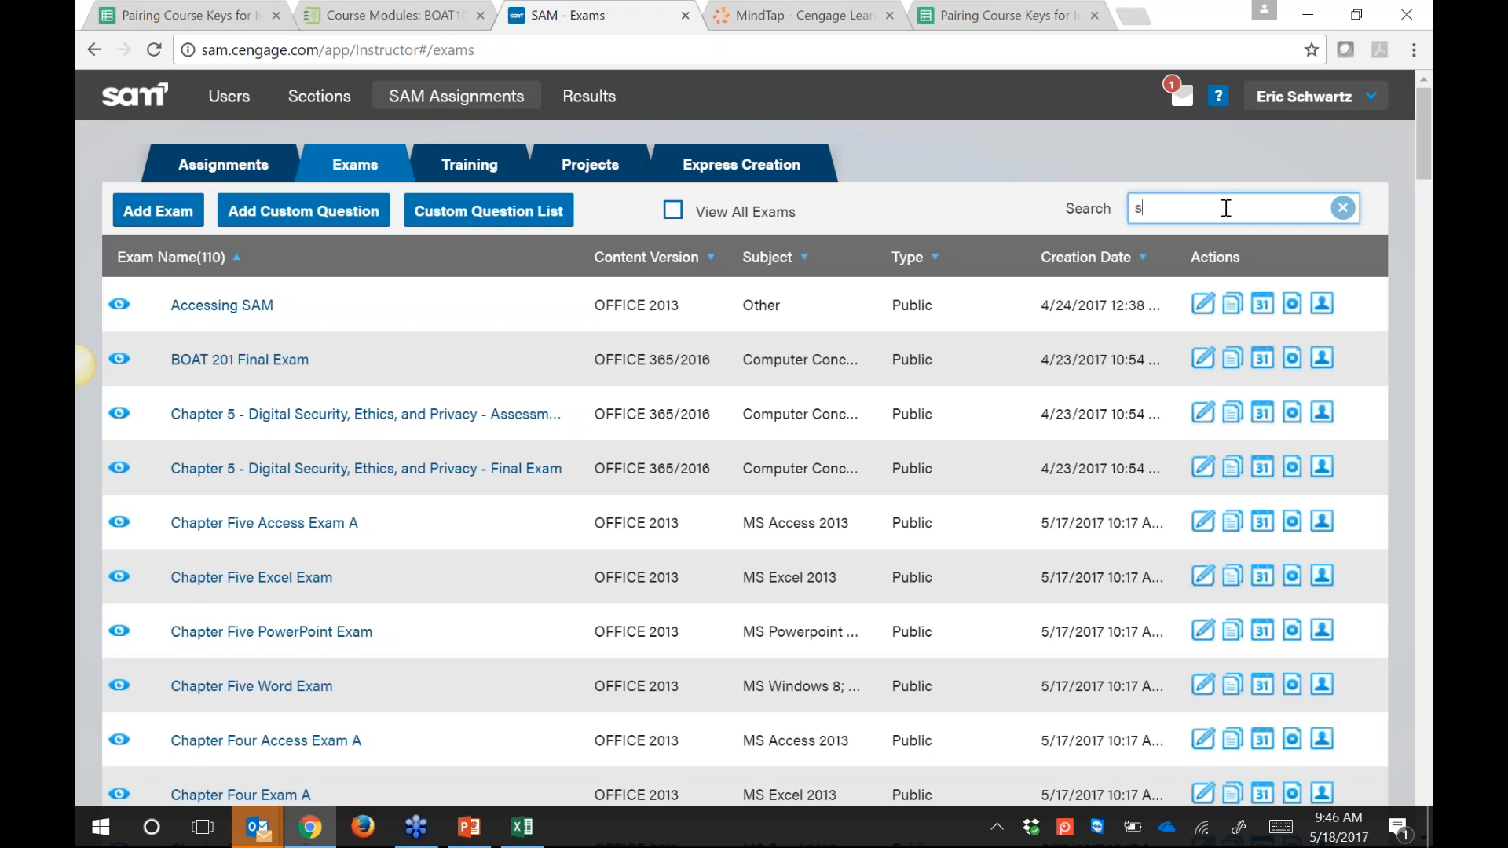
pyautogui.write('am')
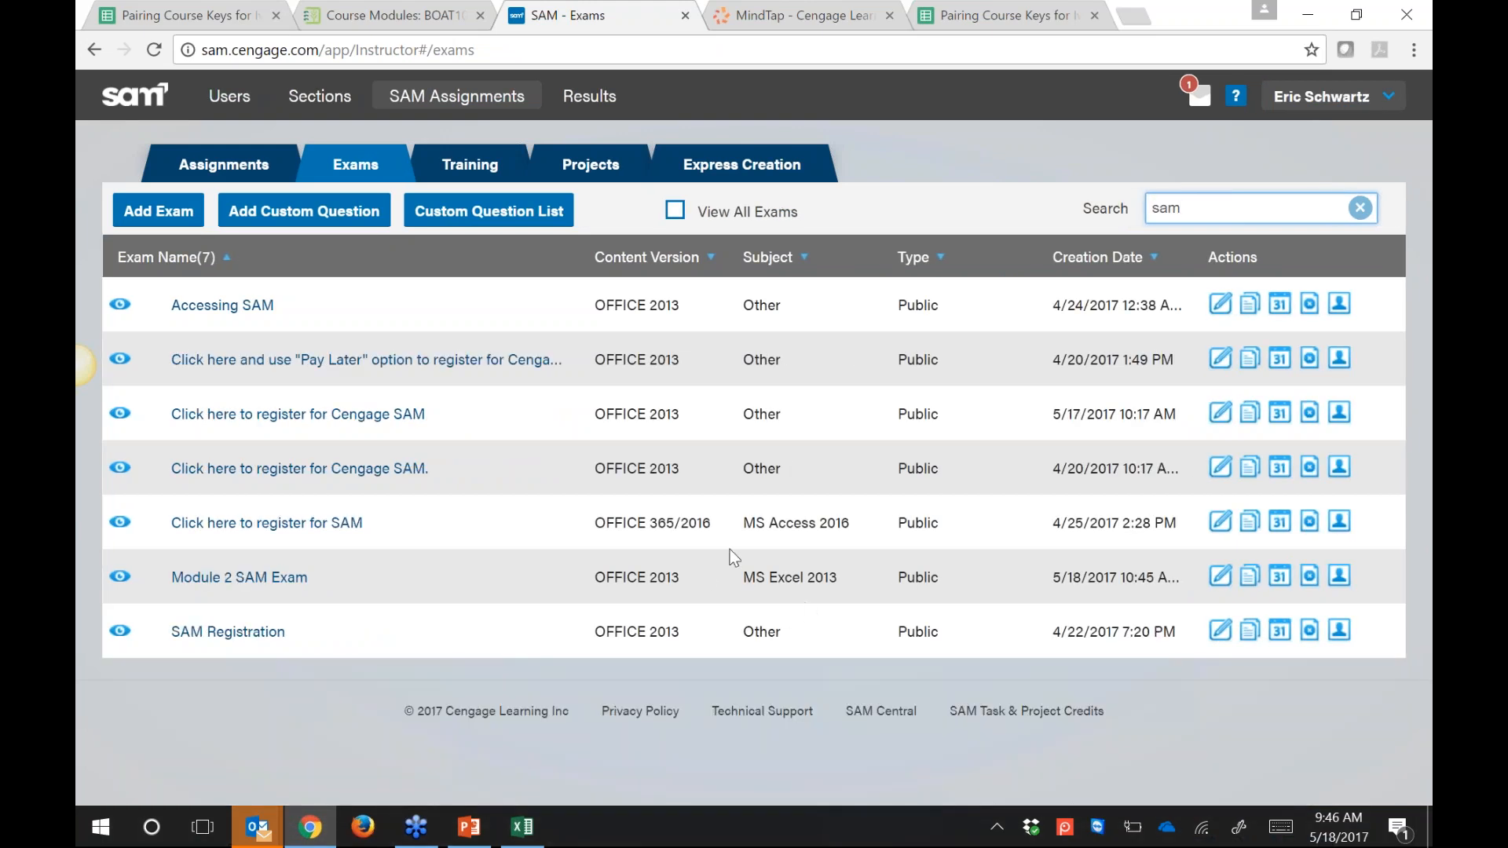
pyautogui.click(1279, 576)
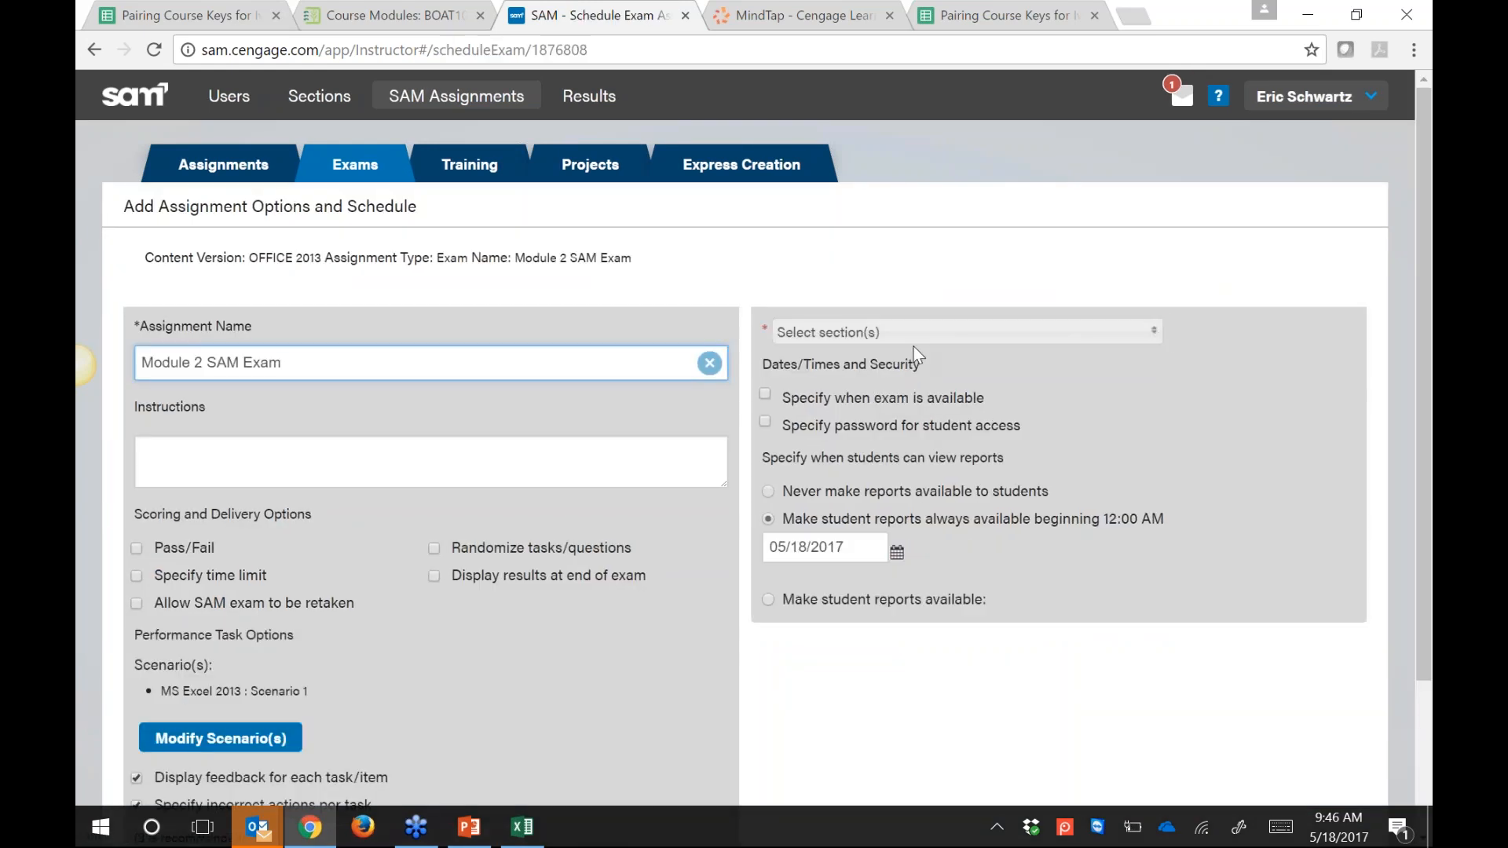
# Step: Try assigning Module 2 SAM Exam to Summer BOAT 218, then cancel after the duplicate-name warning
pyautogui.click(913, 337)
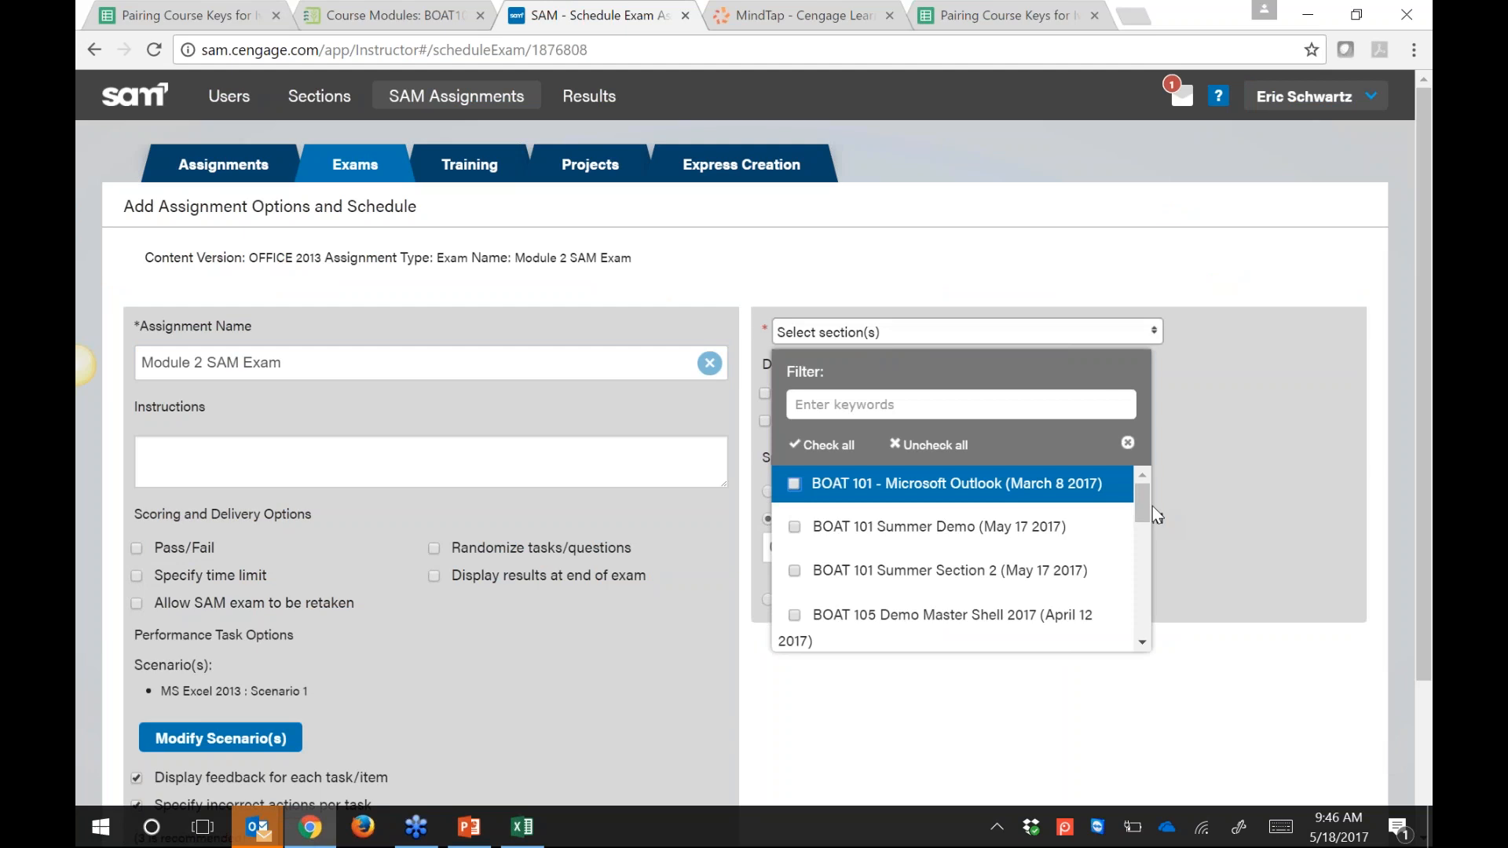
pyautogui.tripleClick(1154, 570)
pyautogui.moveTo(1143, 502); pyautogui.dragTo(947, 620)
pyautogui.click(925, 638)
pyautogui.click(954, 732)
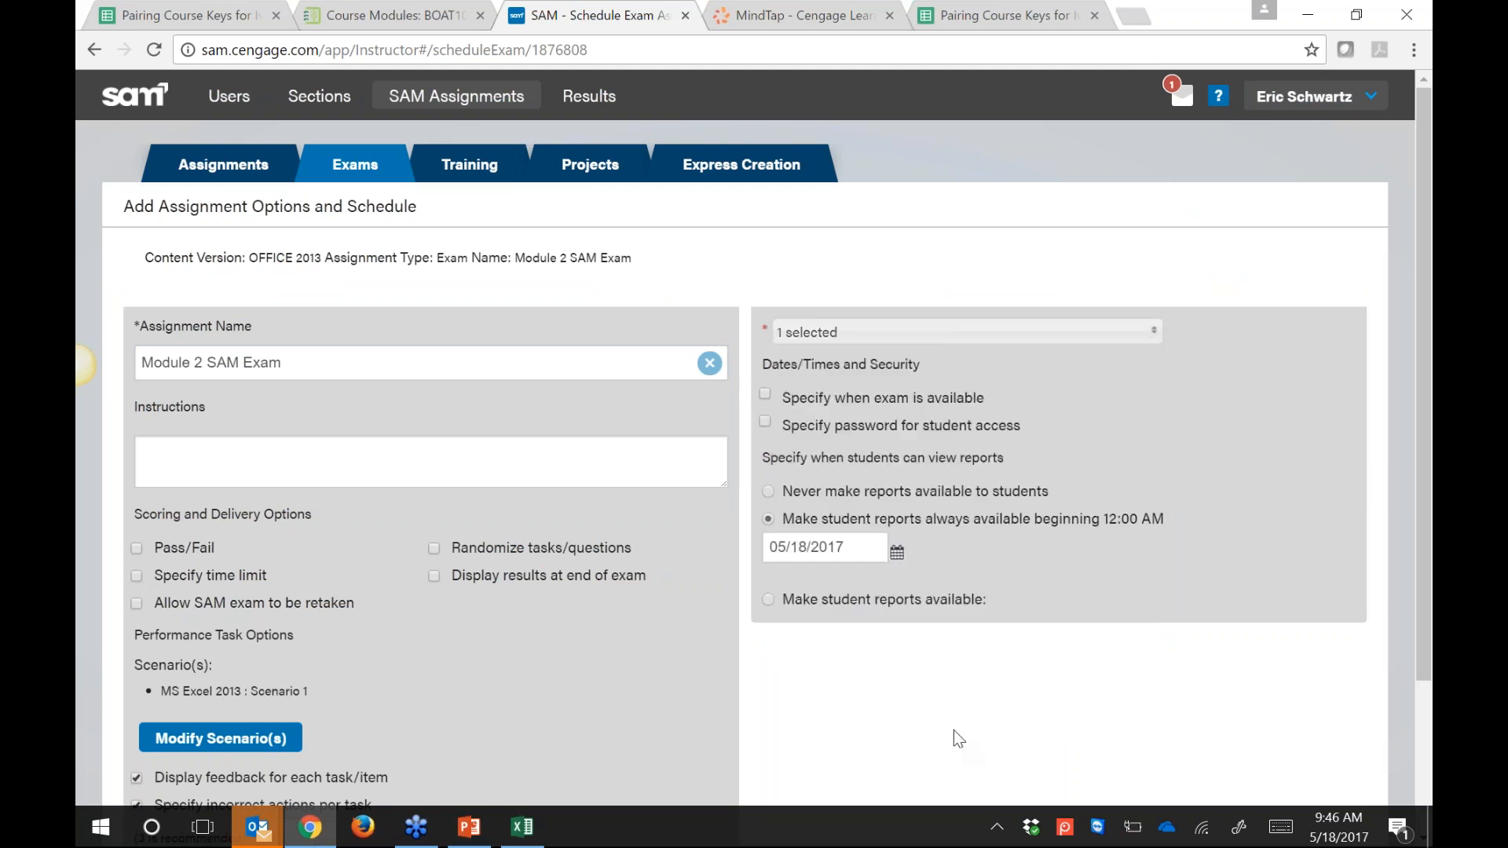
pyautogui.scroll(-1, 1256, 531)
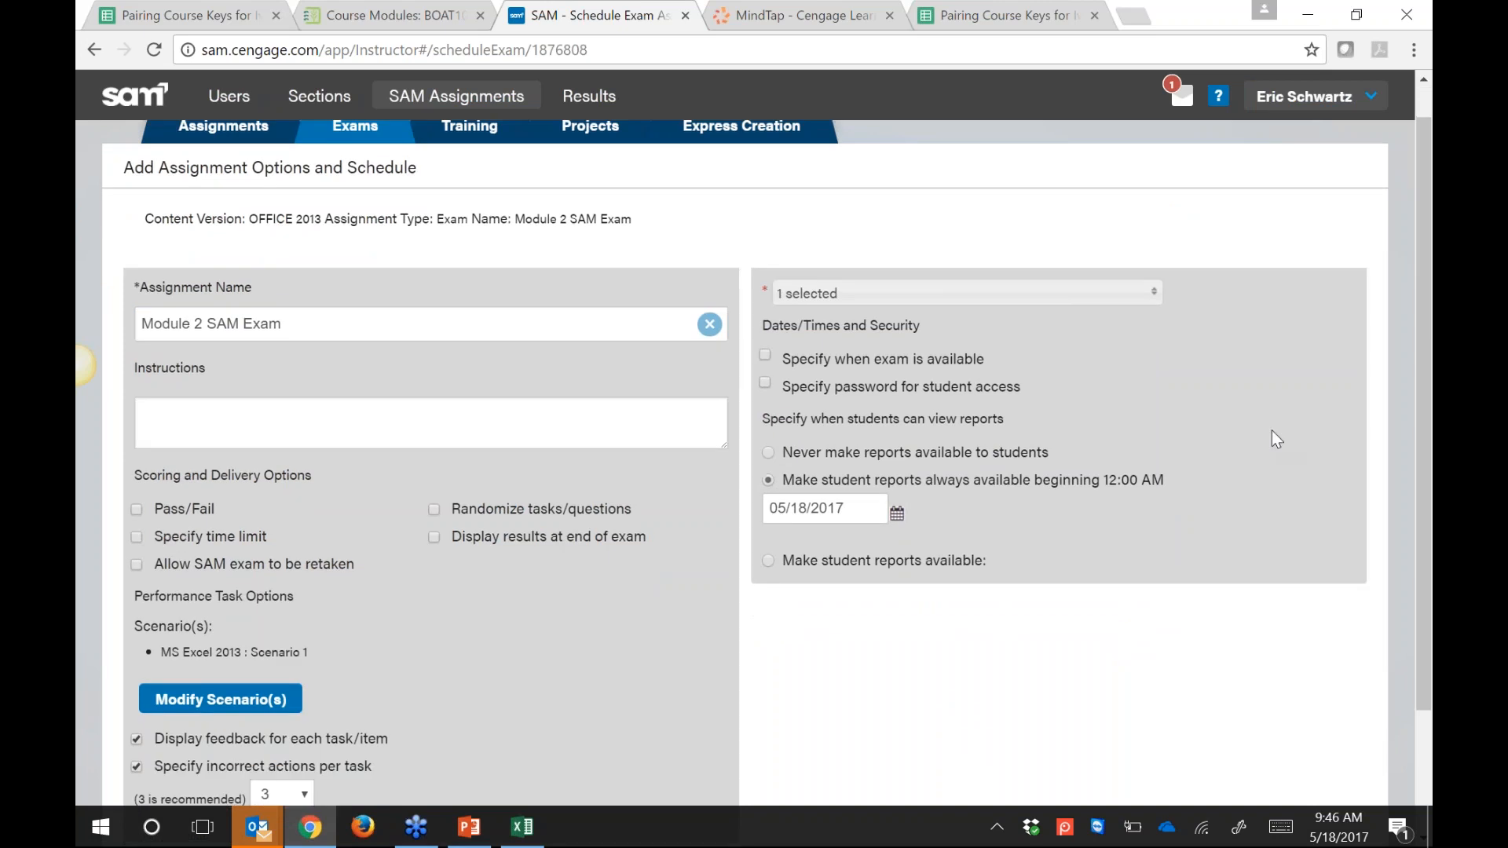
pyautogui.scroll(-2, 1276, 439)
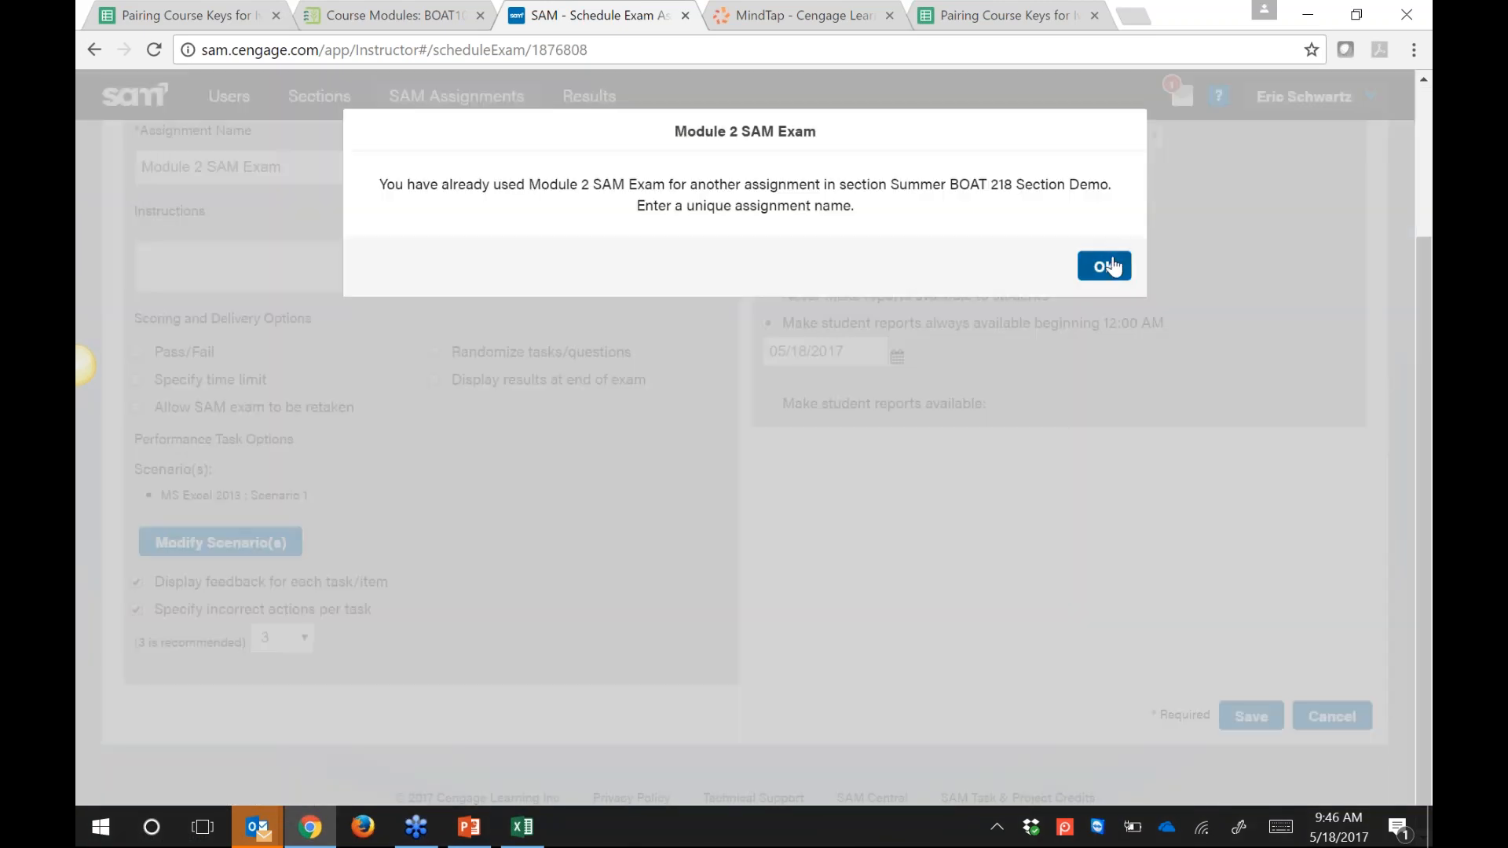
pyautogui.click(1104, 267)
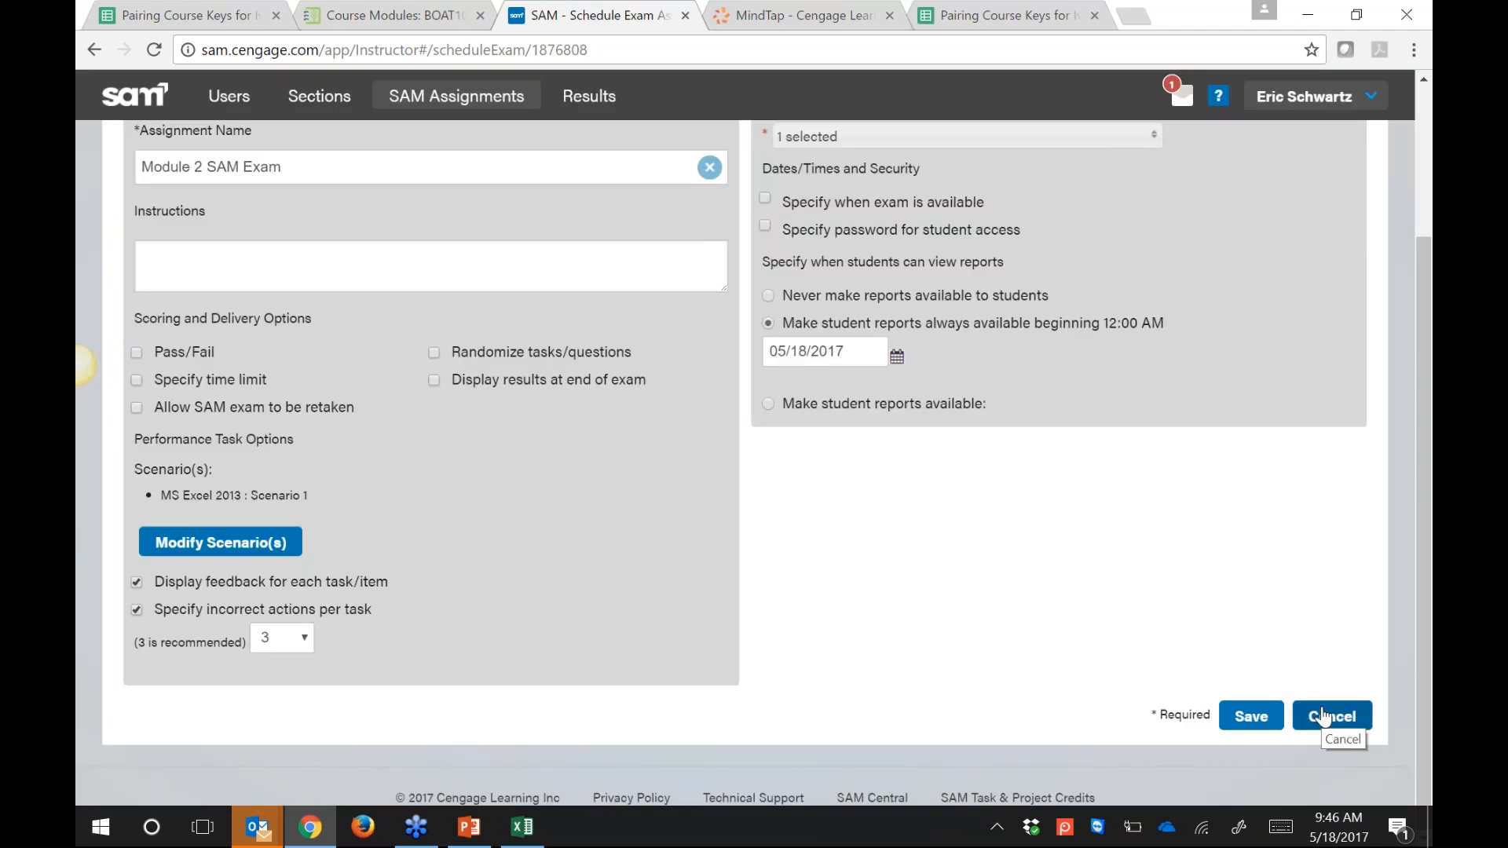
pyautogui.click(454, 110)
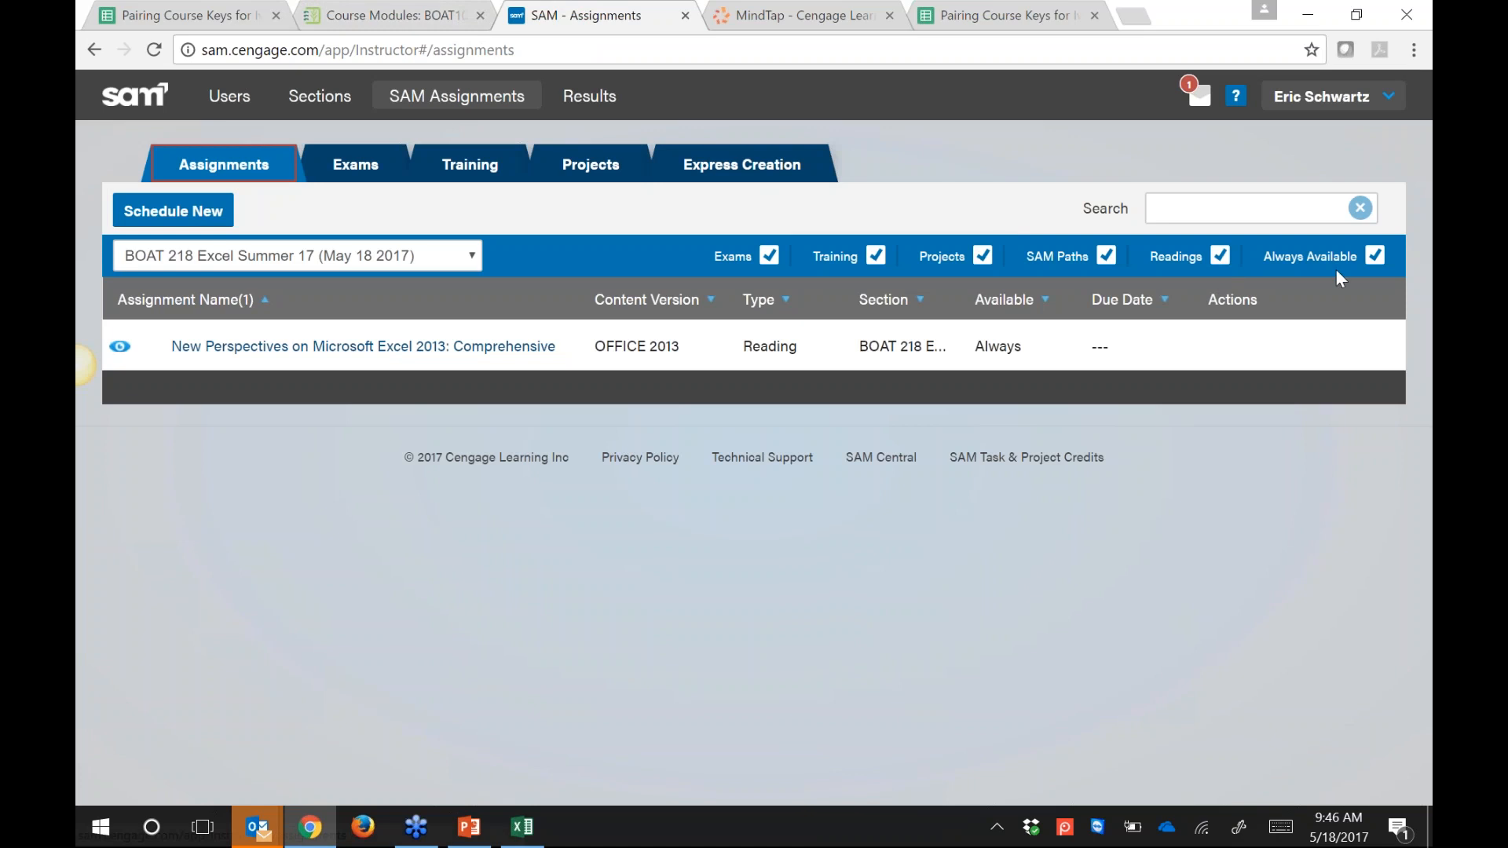
# Step: Clear Always Available and toggle the Exams, Training, Projects, SAM Paths and Readings filters off and on
pyautogui.click(1371, 262)
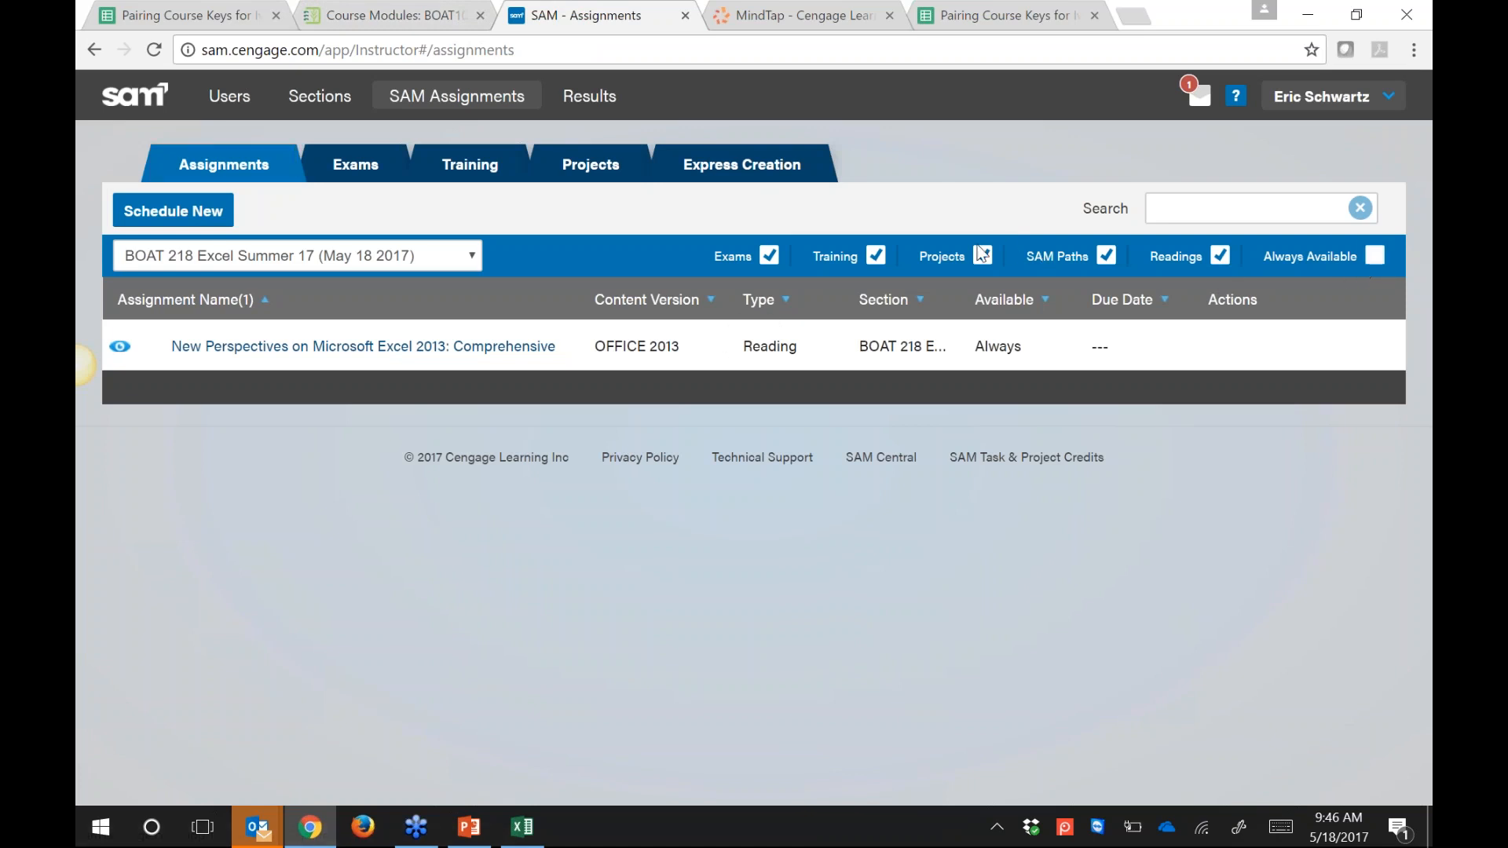
pyautogui.click(773, 259)
pyautogui.click(875, 256)
pyautogui.click(988, 258)
pyautogui.click(1107, 260)
pyautogui.click(1219, 261)
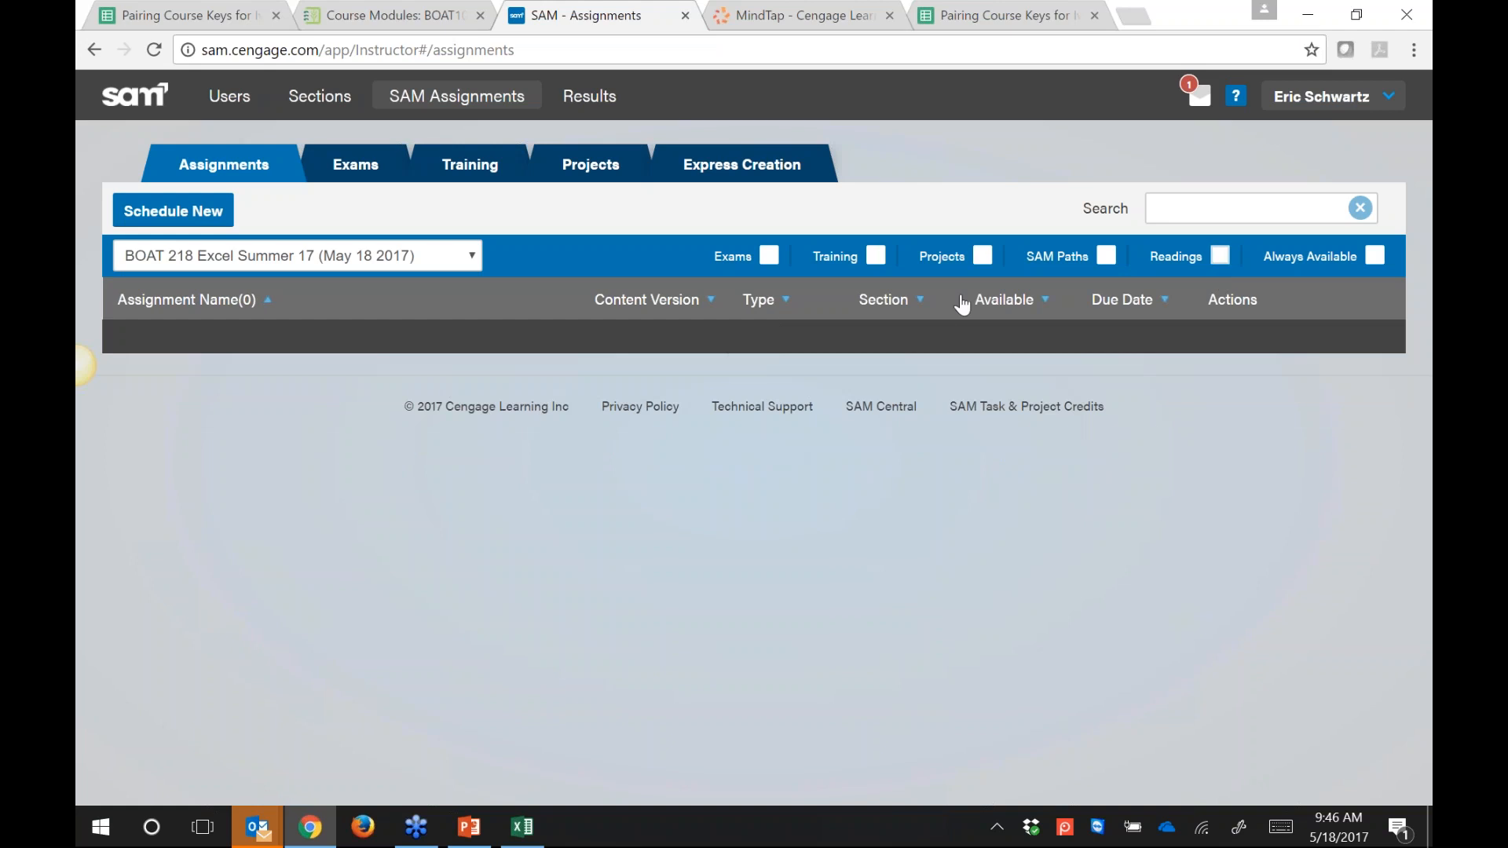
pyautogui.click(769, 256)
pyautogui.click(876, 256)
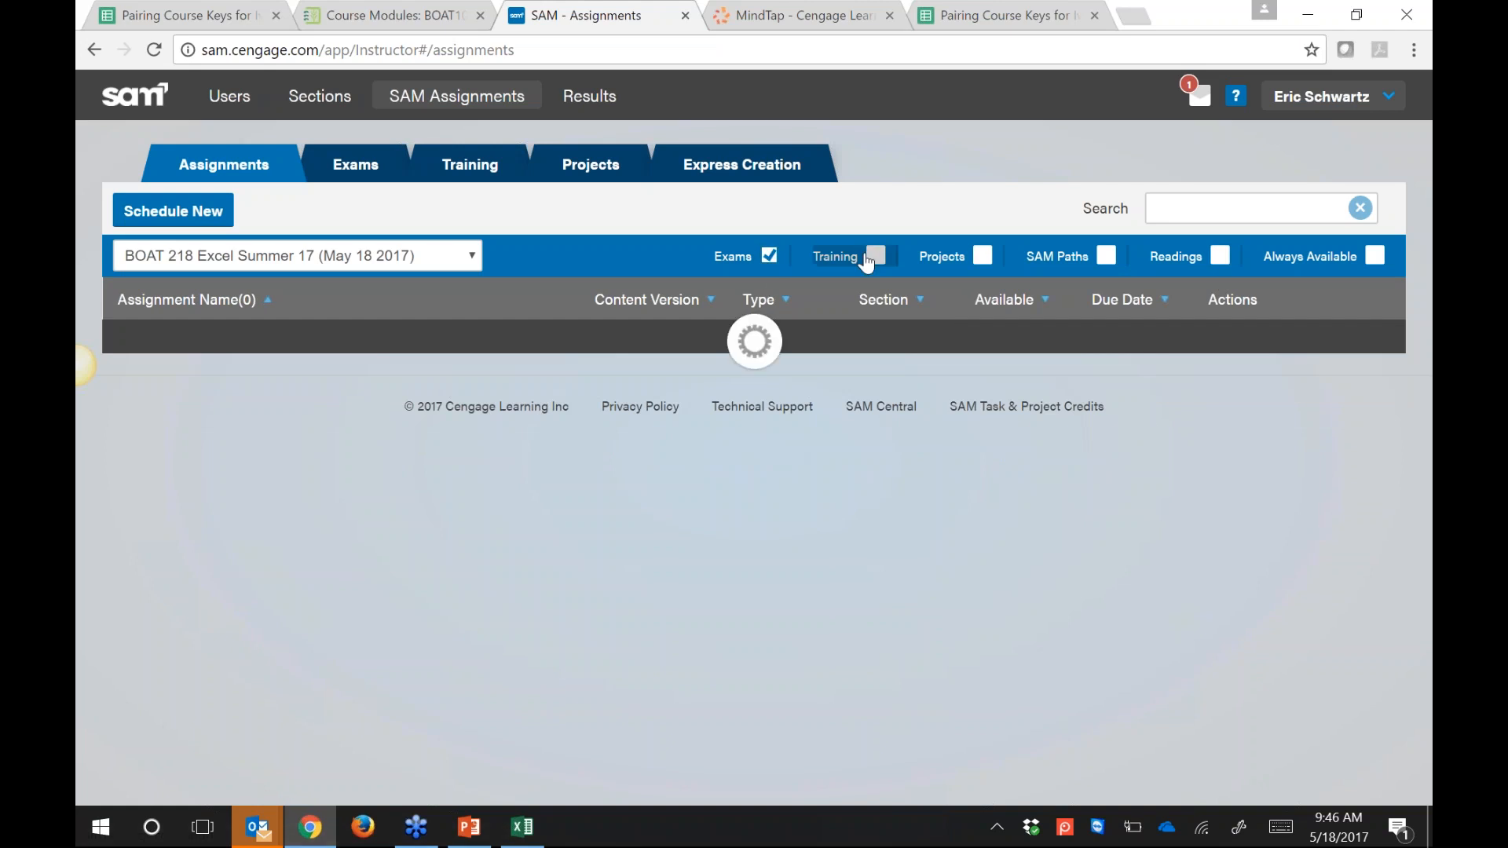
pyautogui.click(986, 260)
pyautogui.click(1106, 258)
pyautogui.click(1220, 258)
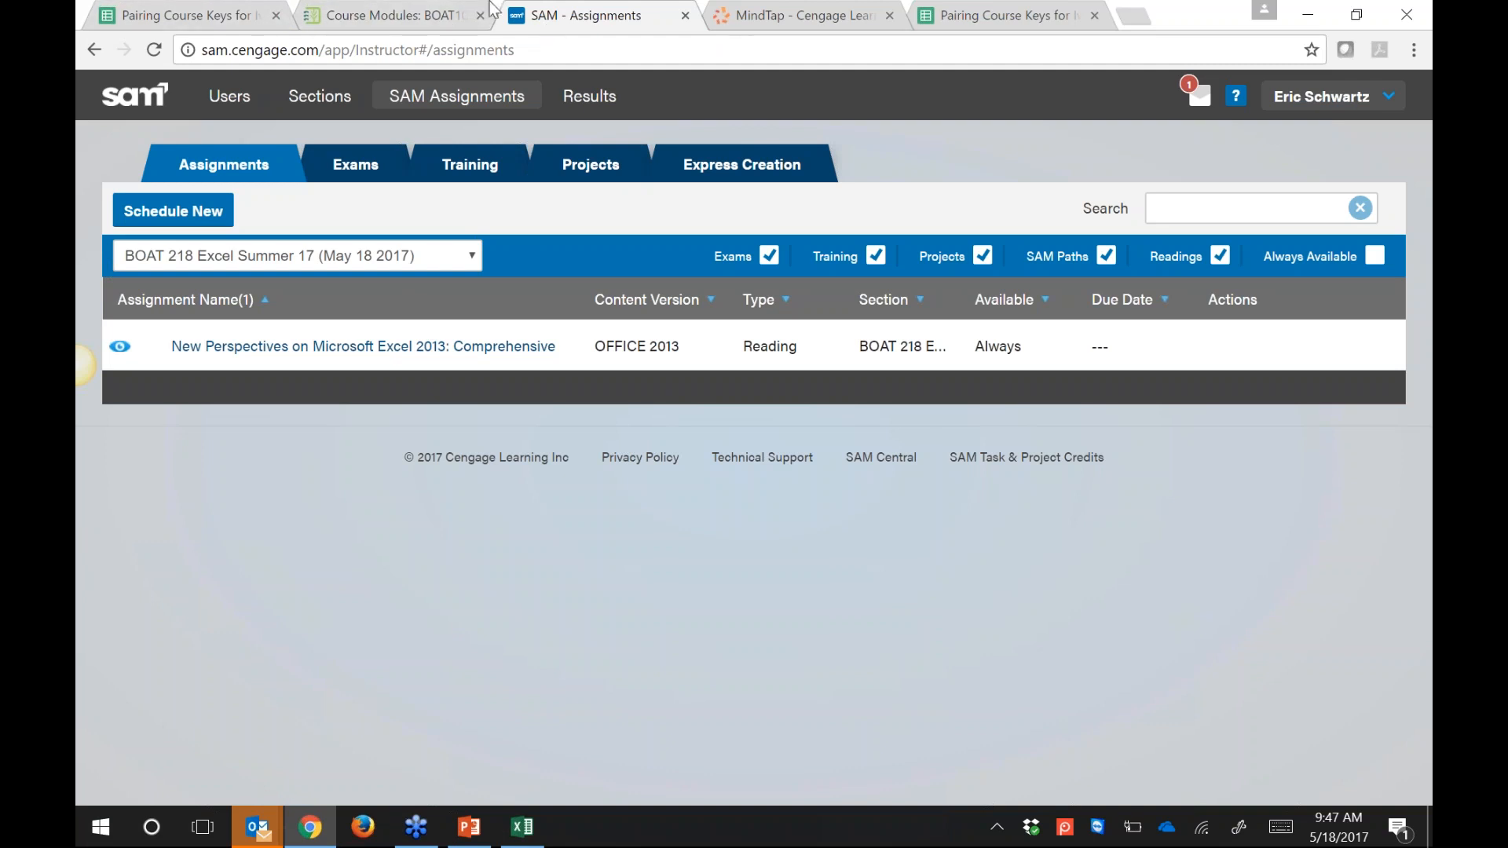
pyautogui.click(362, 22)
# Step: Open the Cengage integration page and the BOAT218 content source found by searching '218'
pyautogui.scroll(1, 378, 515)
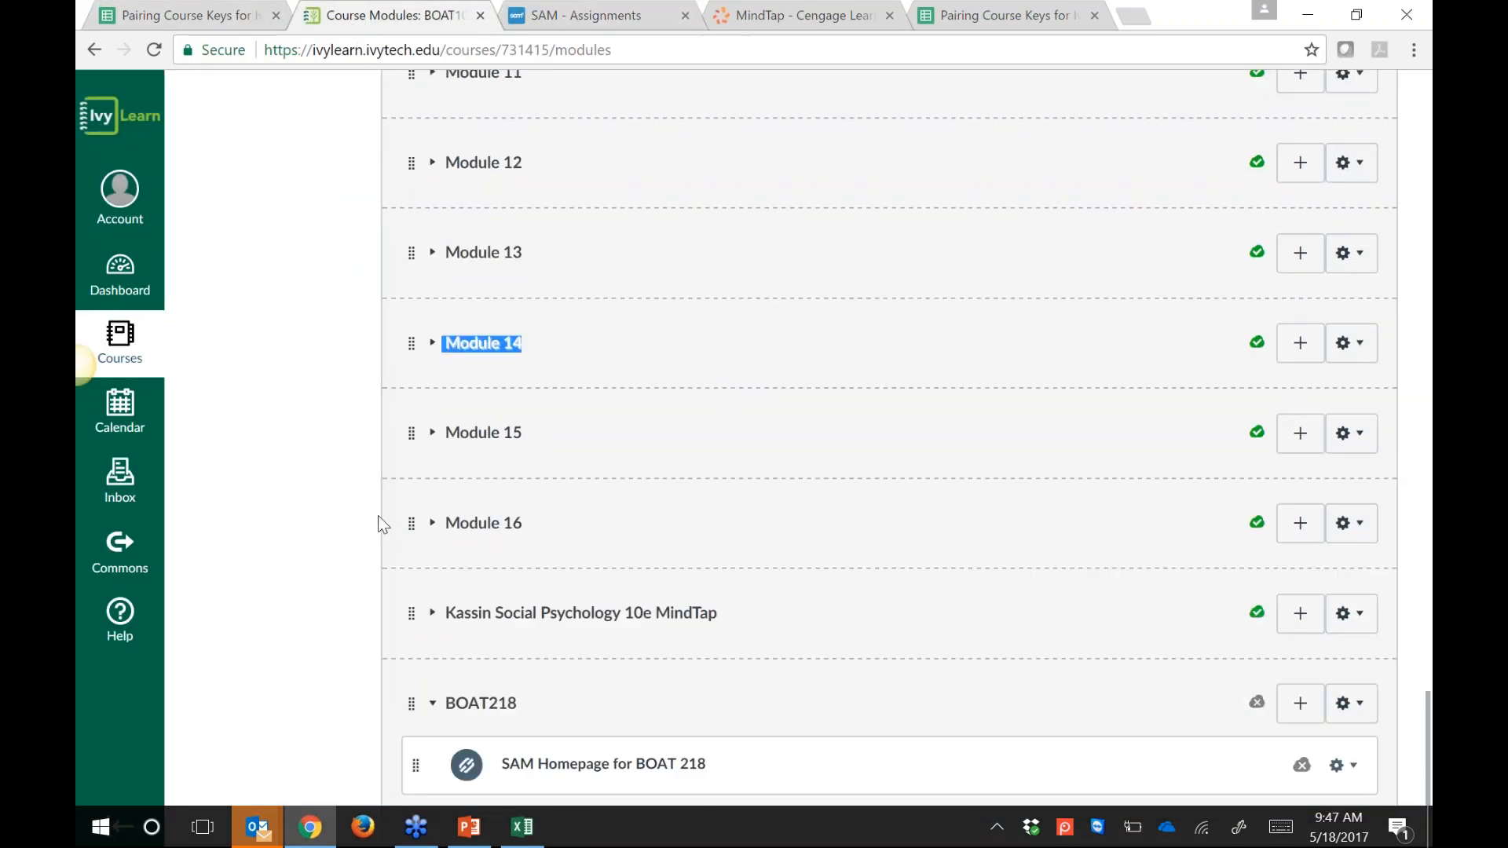
pyautogui.scroll(20, 378, 515)
pyautogui.scroll(8, 314, 471)
pyautogui.click(236, 218)
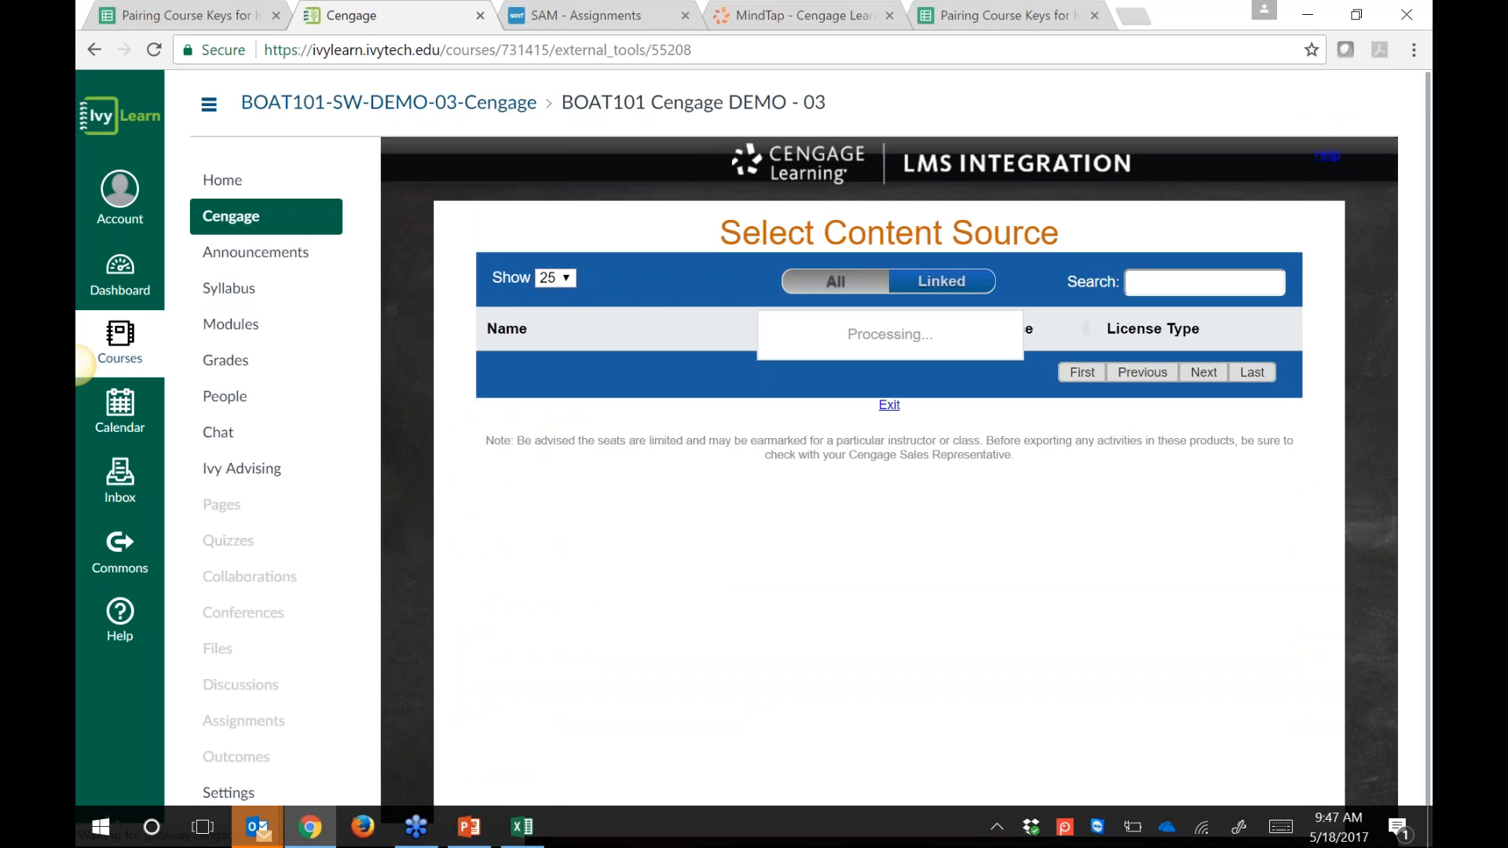
pyautogui.click(1224, 281)
pyautogui.write('21')
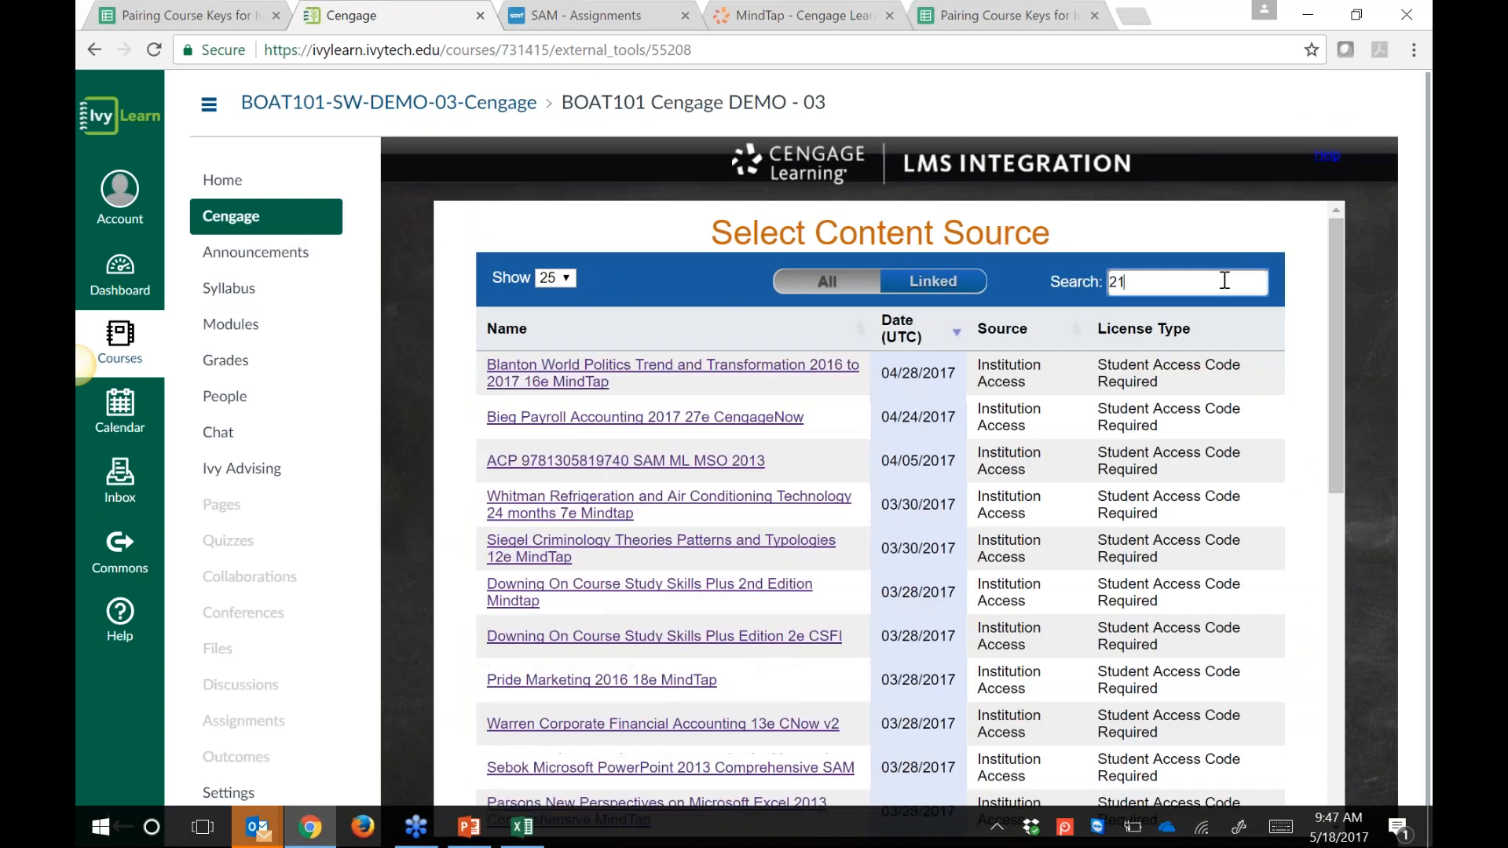
pyautogui.write('8')
pyautogui.click(528, 374)
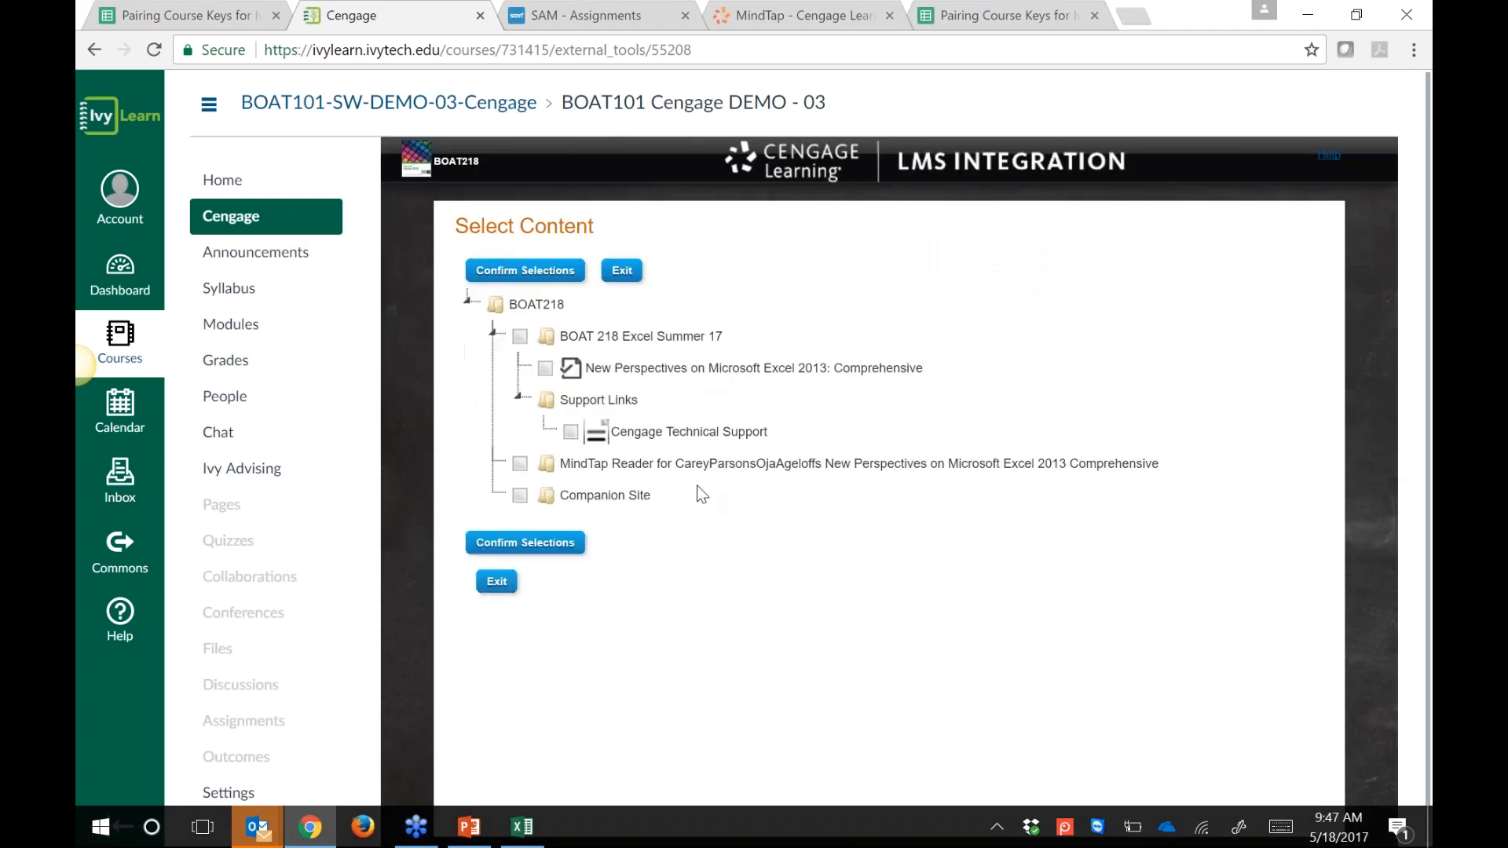
# Step: Select New Perspectives Excel 2013 and Cengage Technical Support, confirm, and save the import
pyautogui.click(520, 337)
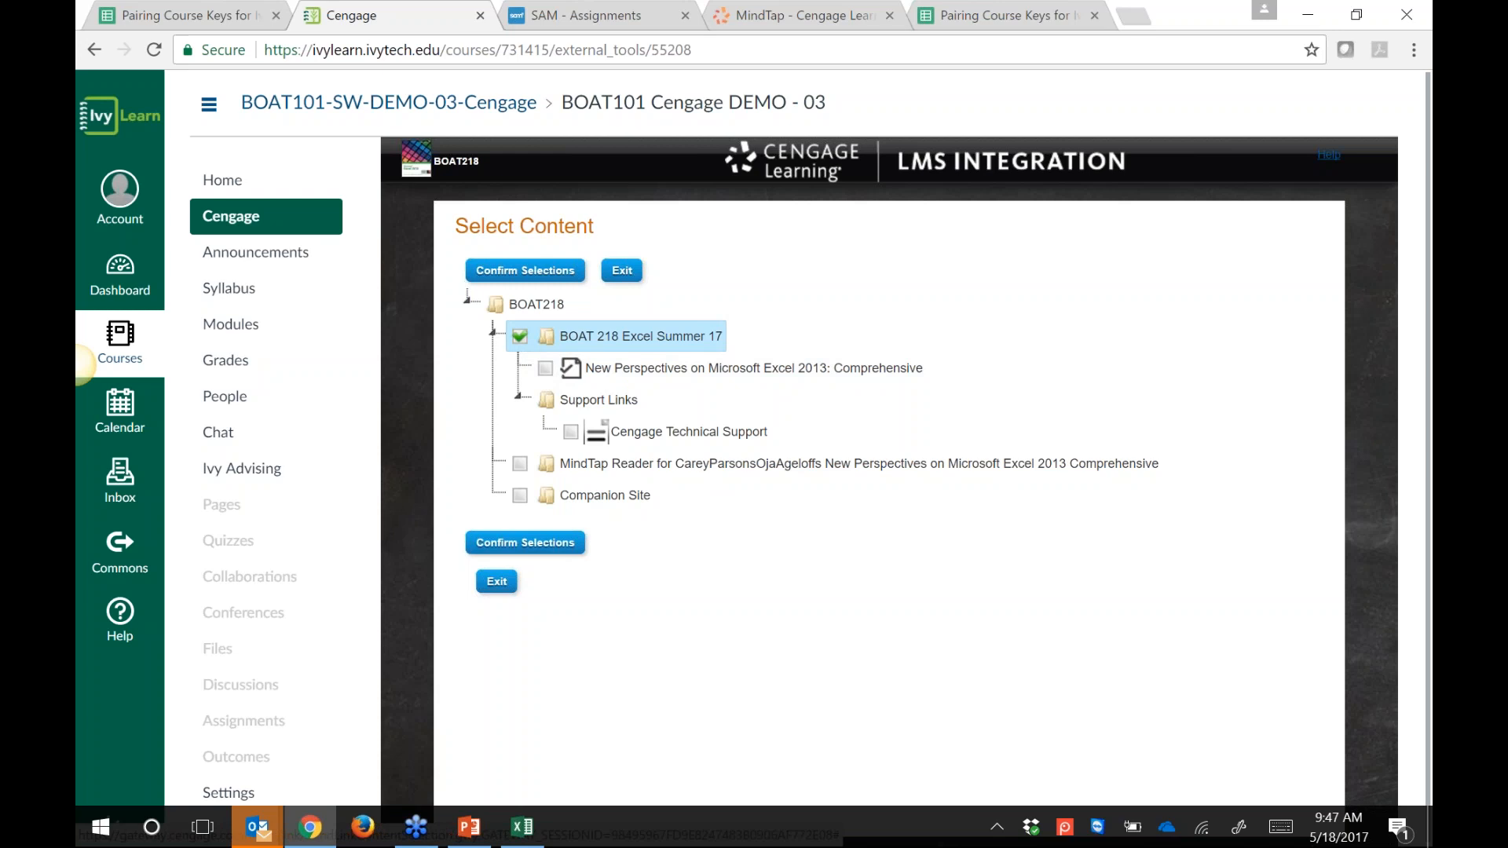
pyautogui.click(520, 338)
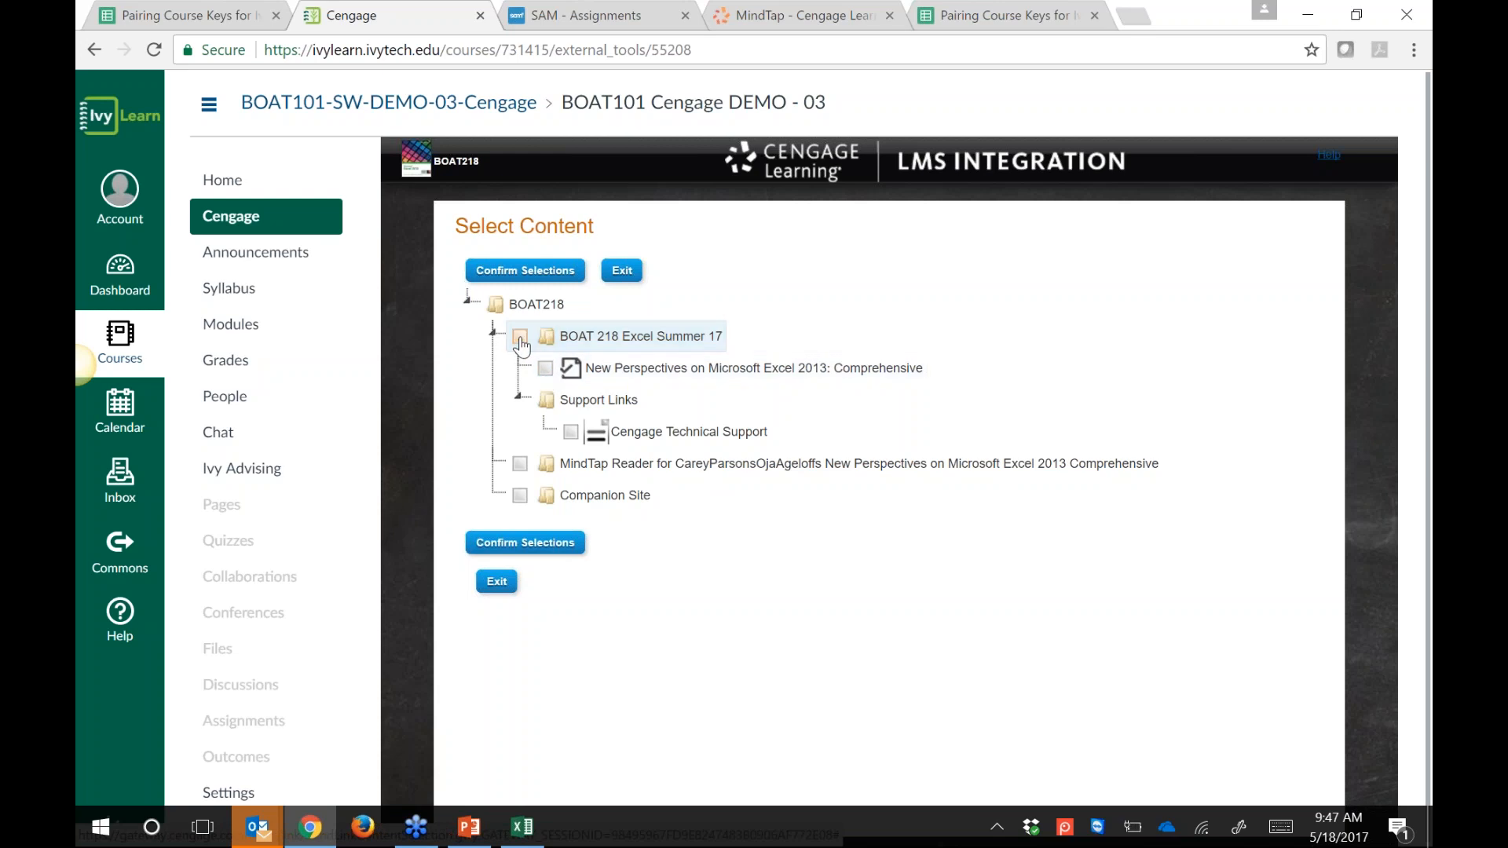
pyautogui.click(545, 368)
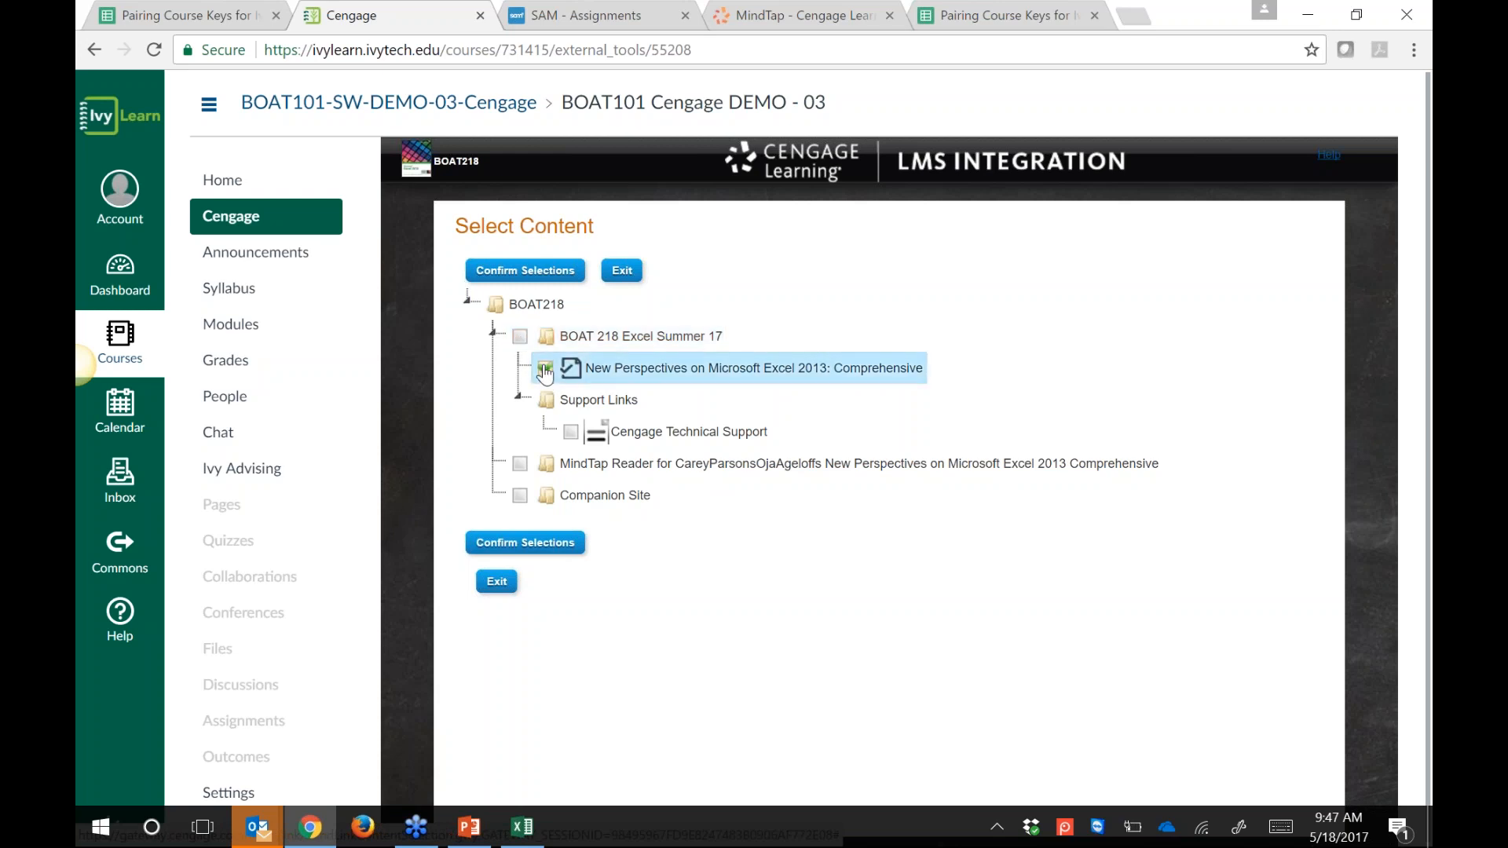
pyautogui.click(519, 464)
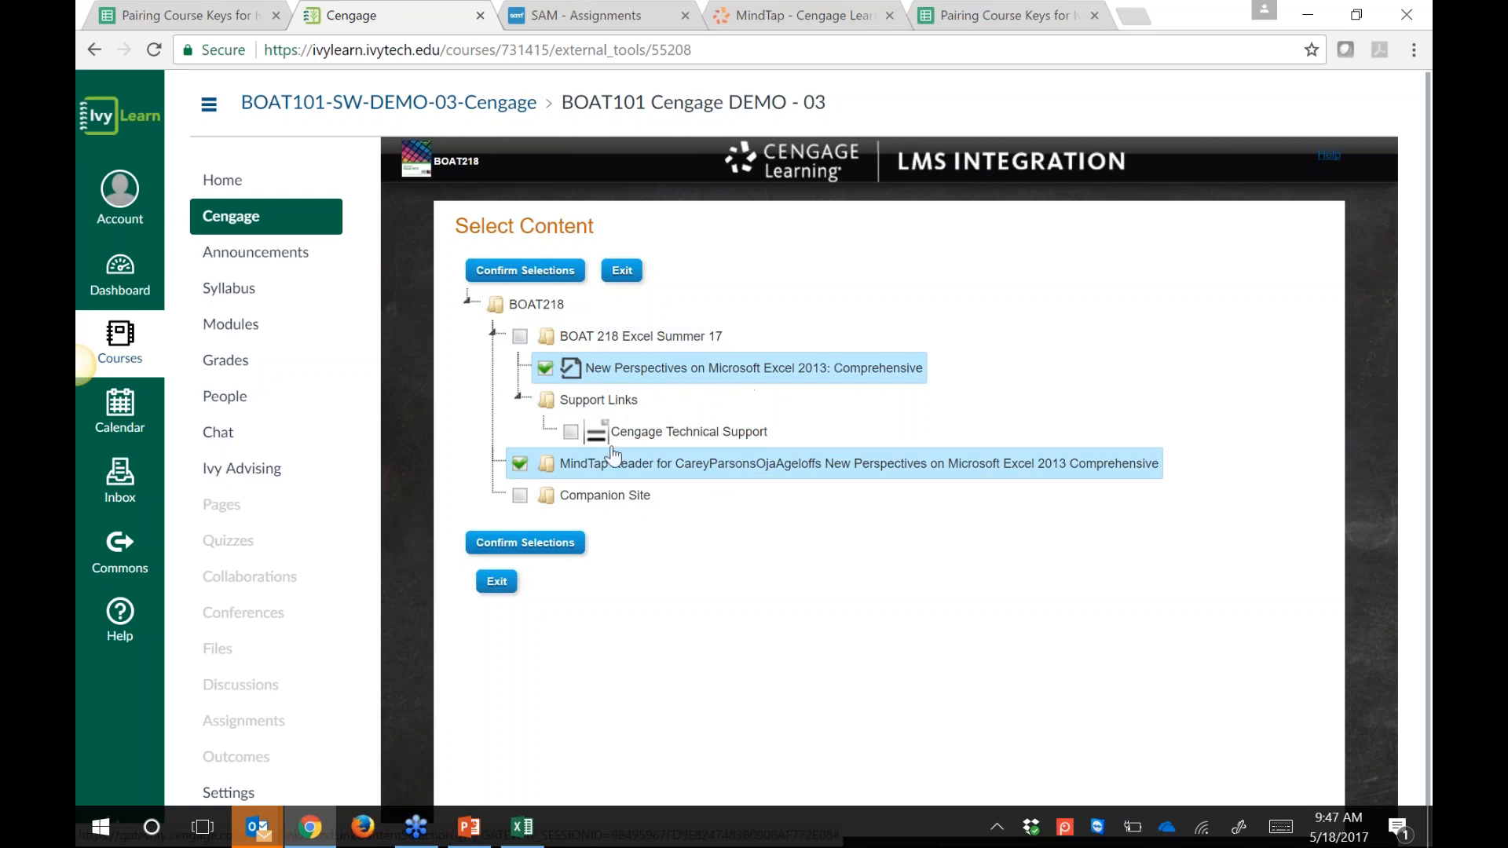
pyautogui.click(520, 464)
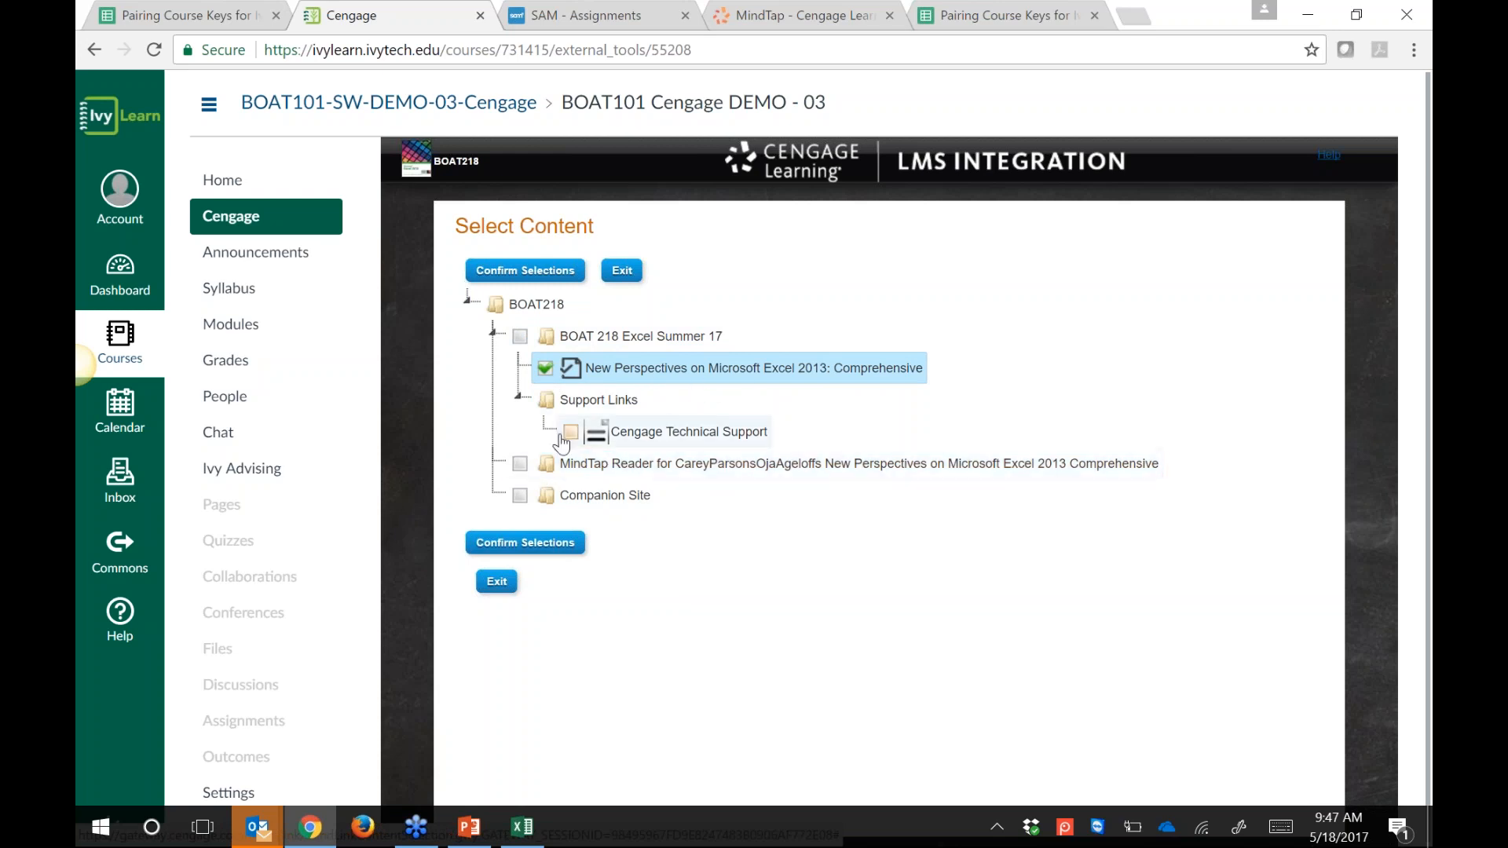
pyautogui.click(570, 432)
pyautogui.click(547, 543)
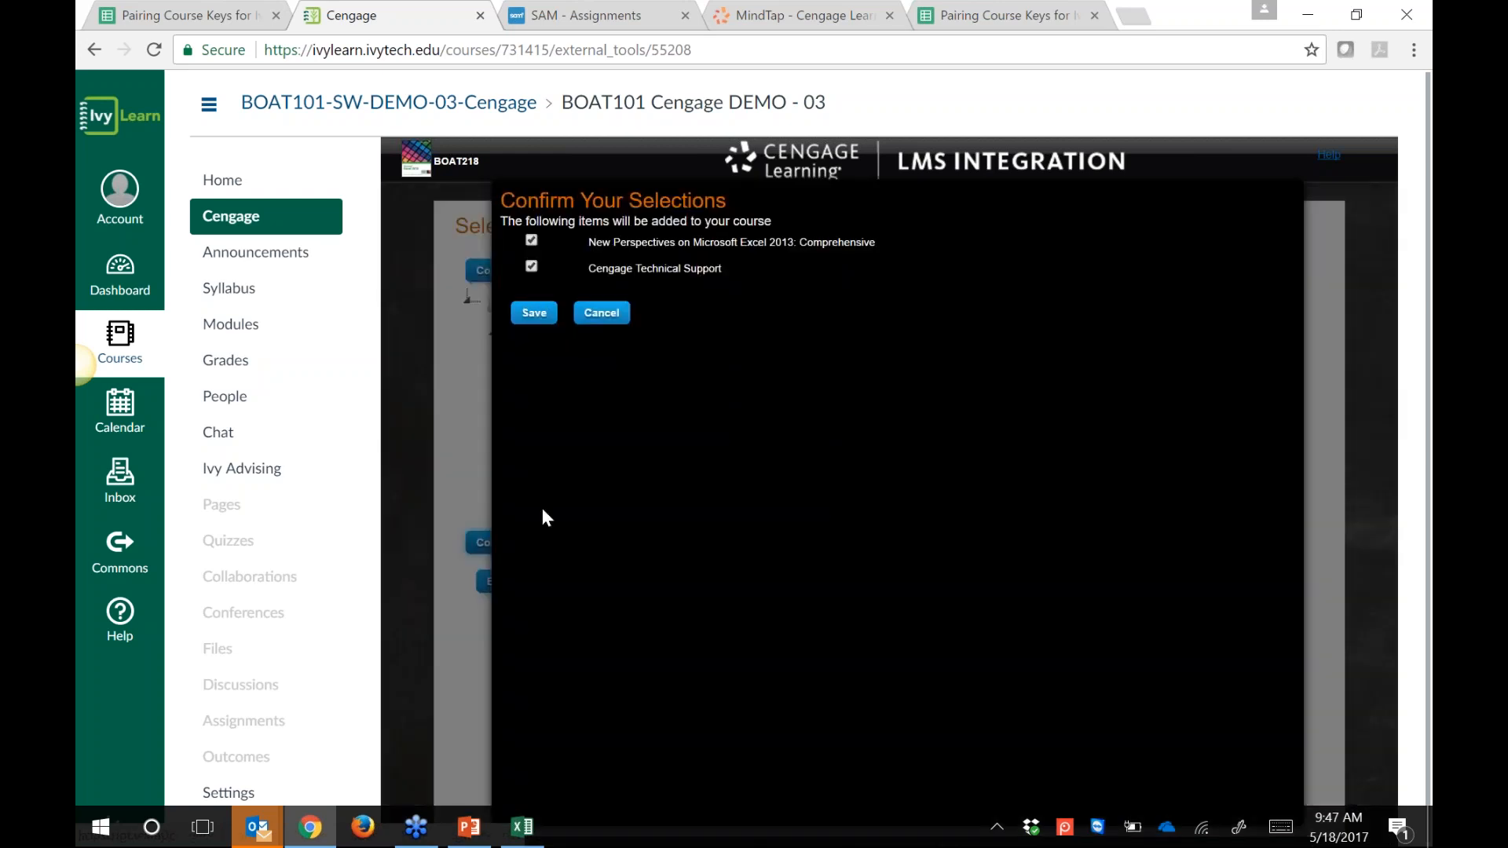
pyautogui.click(535, 312)
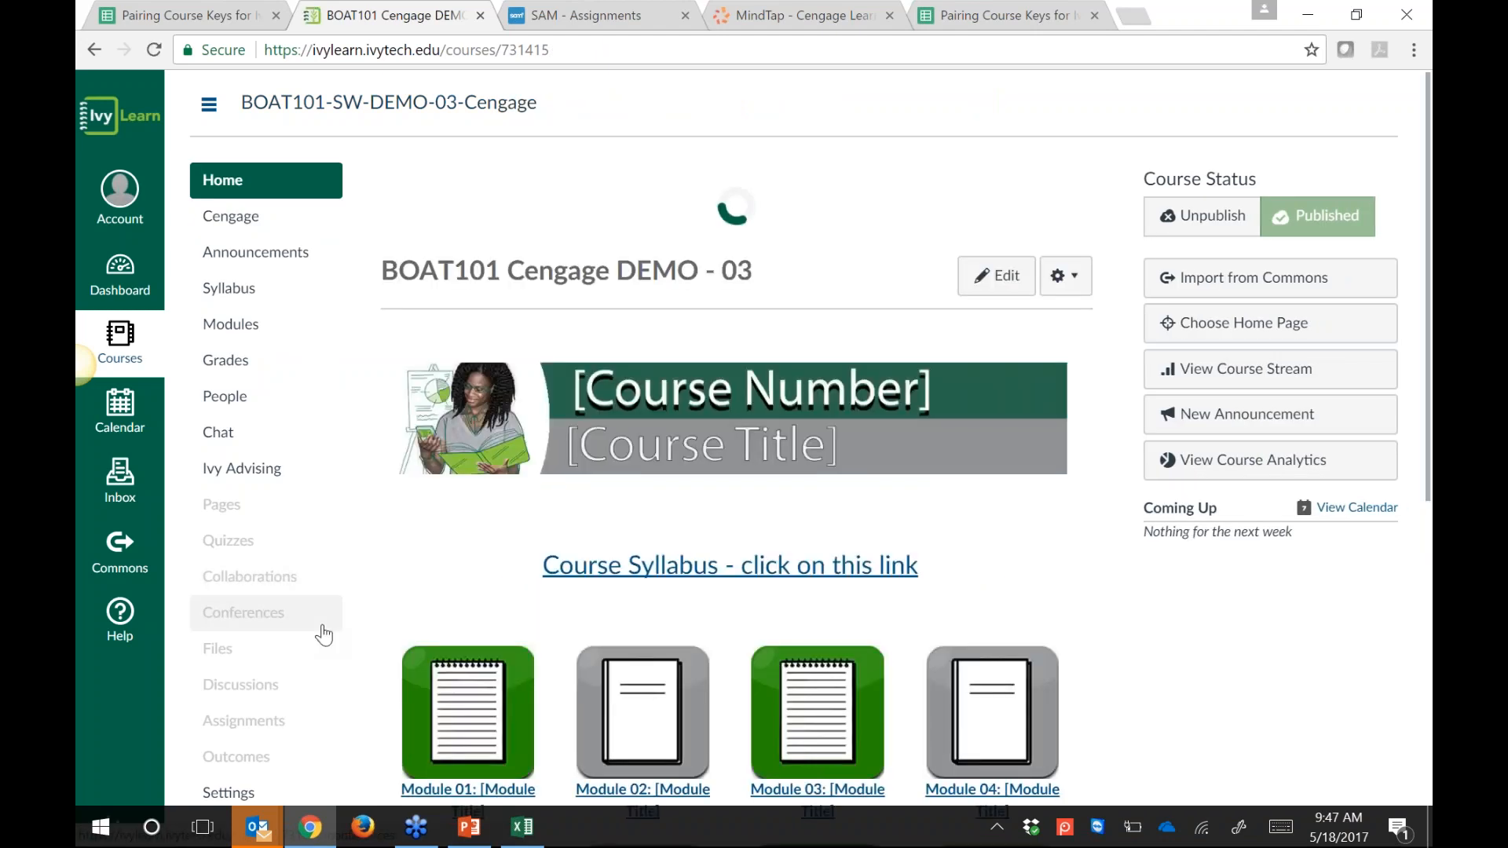
# Step: Publish the BOAT218 module and its items from the course Modules page
pyautogui.click(235, 325)
pyautogui.scroll(-20, 868, 118)
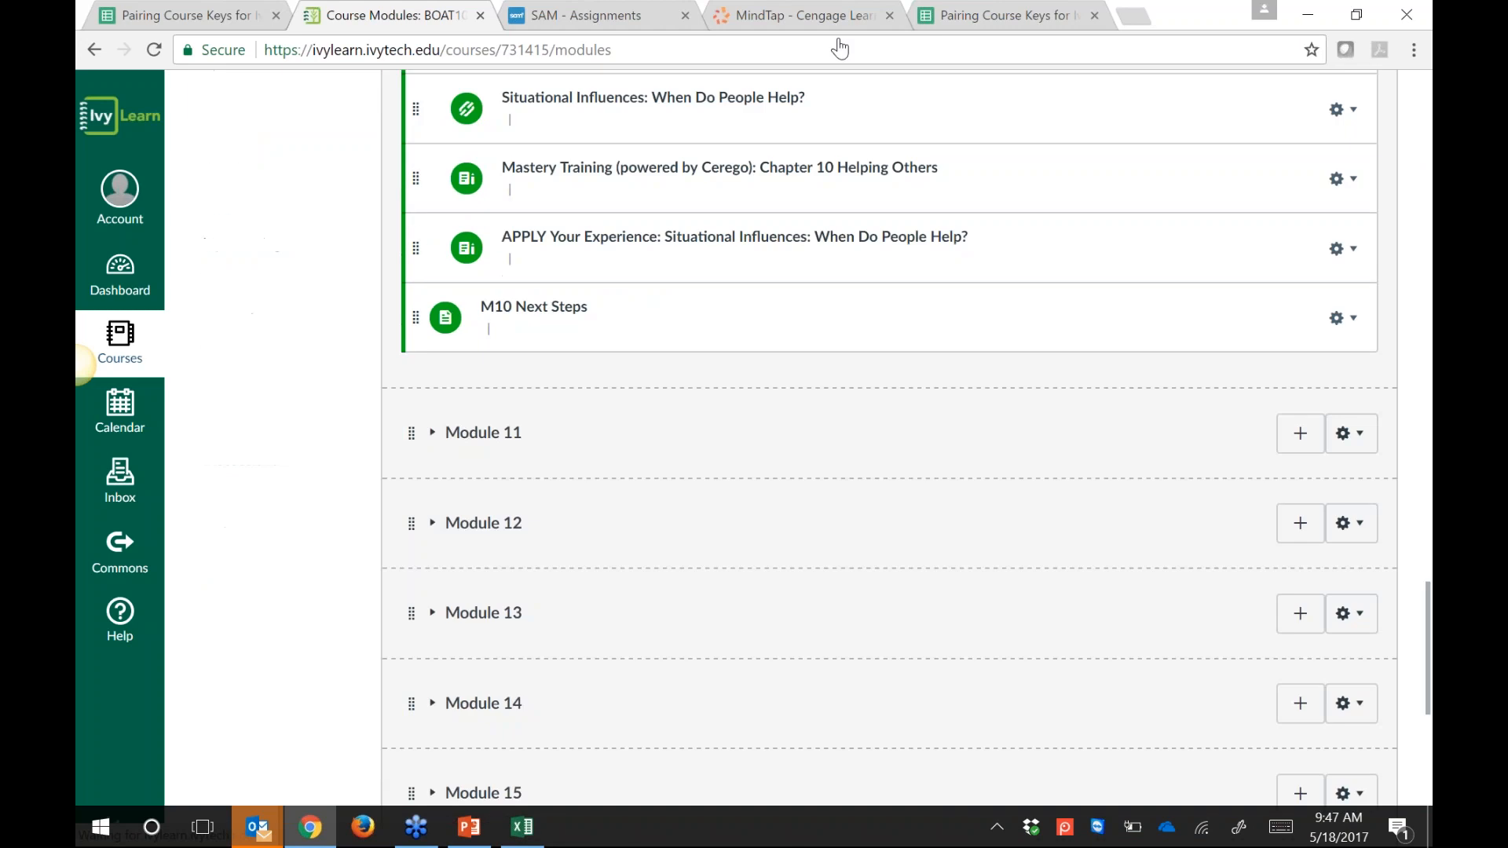
pyautogui.scroll(-8, 864, 314)
pyautogui.click(1254, 454)
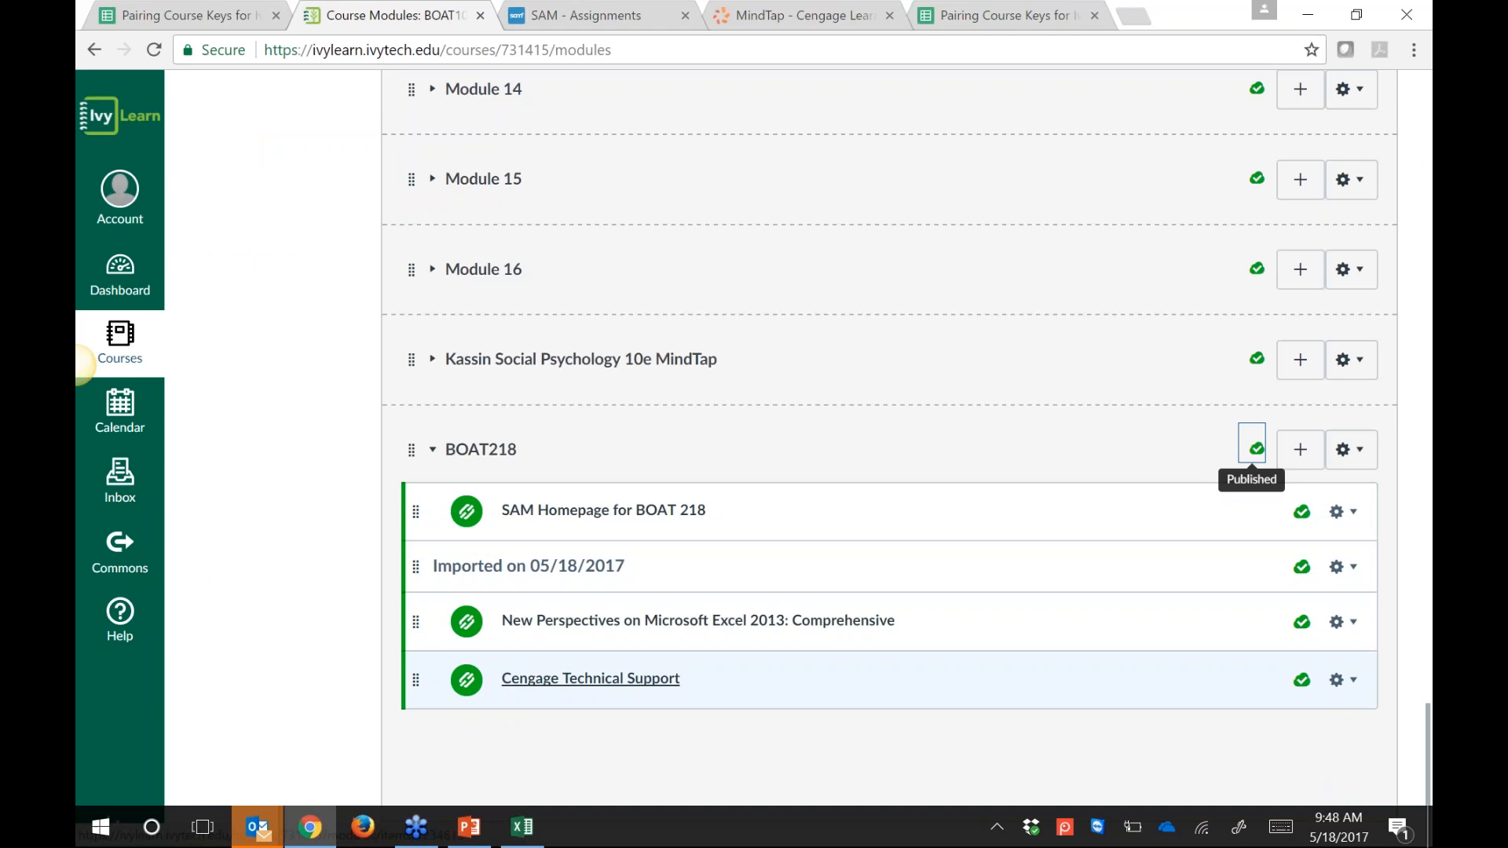
pyautogui.scroll(15, 859, 460)
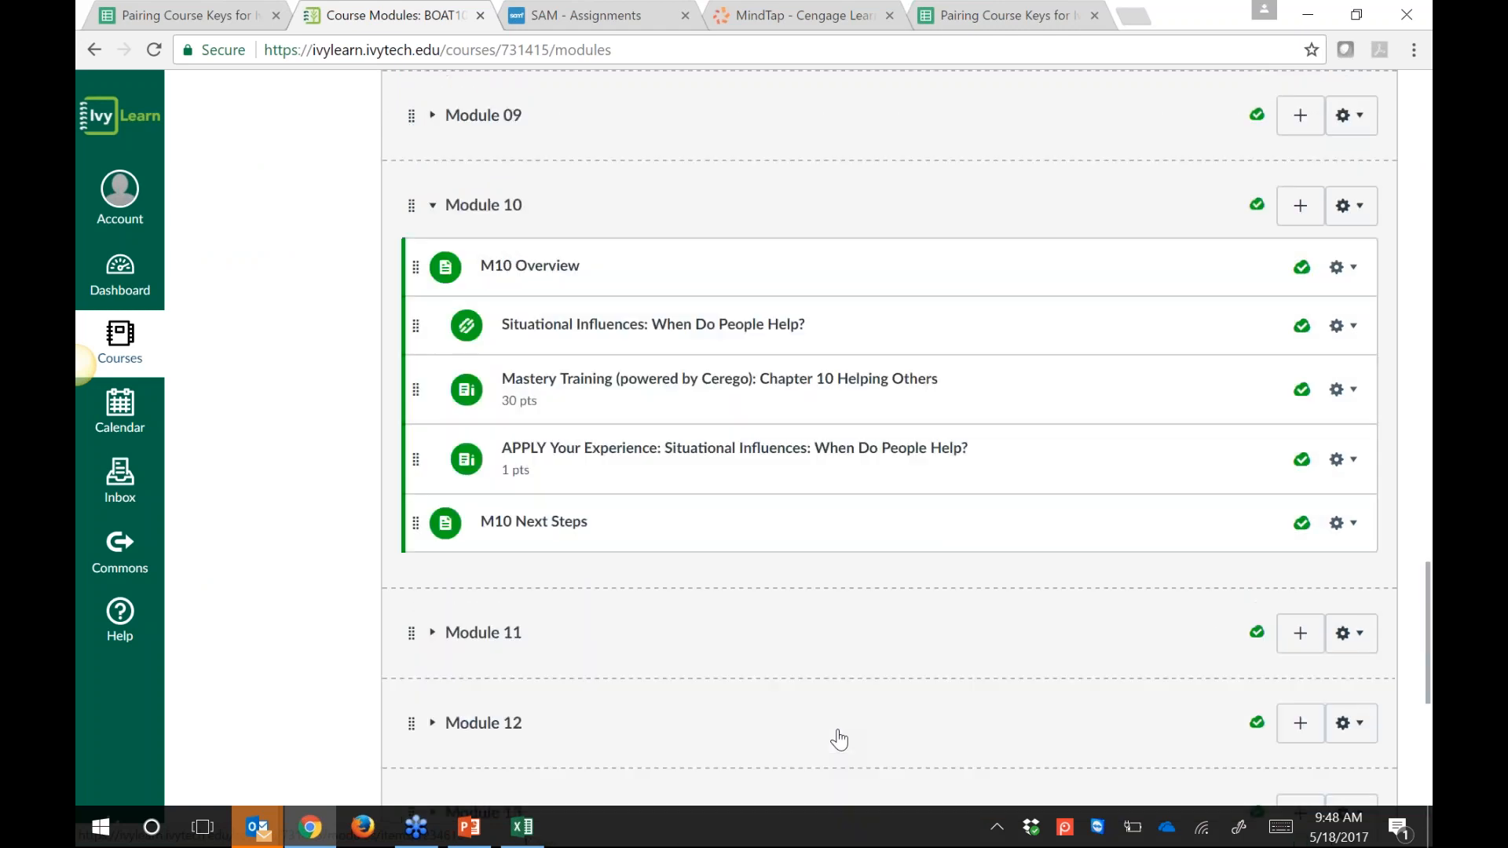
pyautogui.scroll(20, 848, 568)
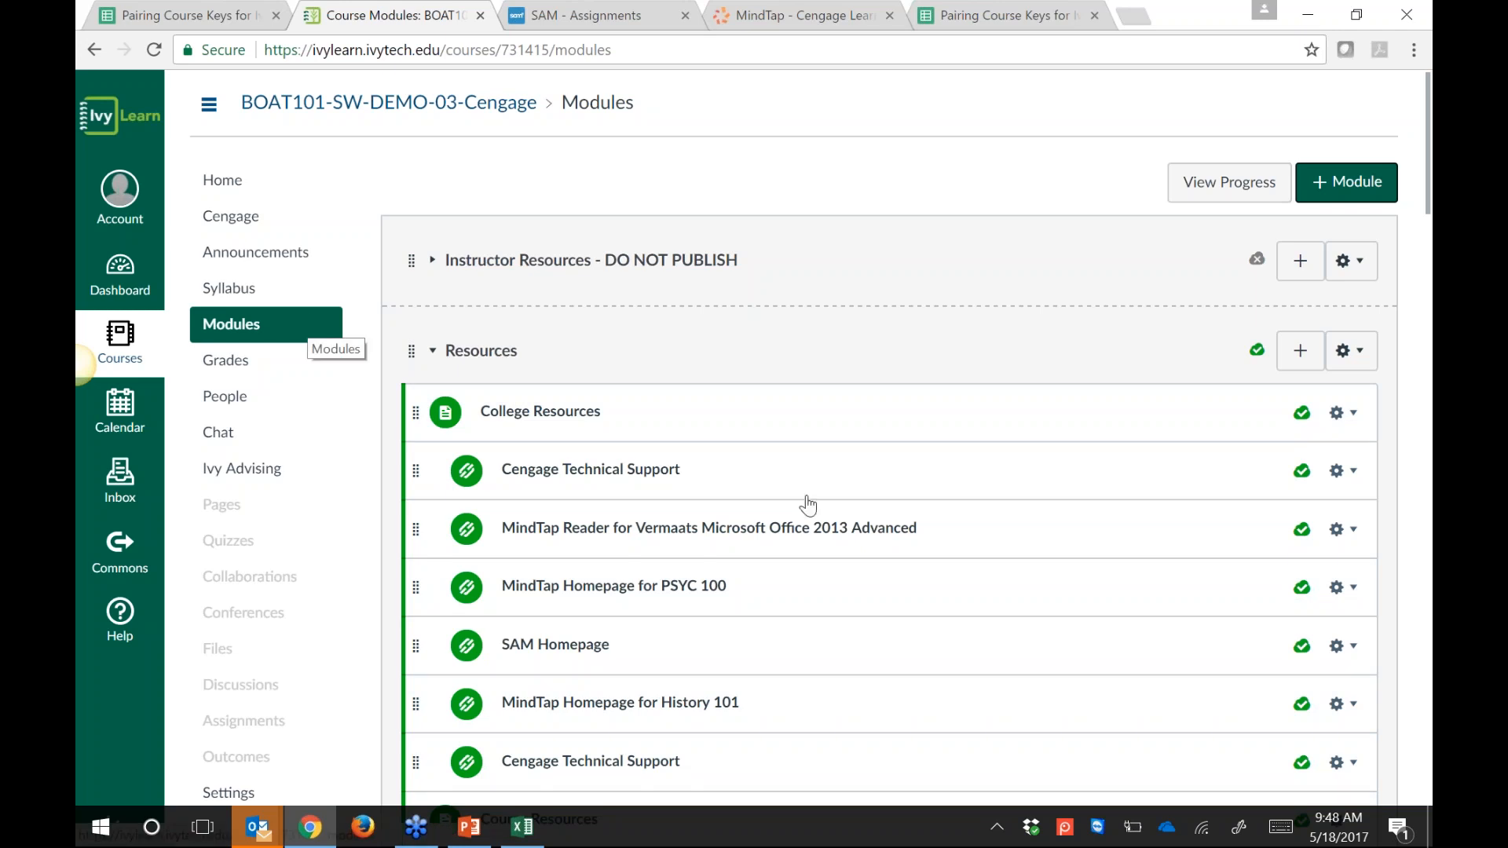
# Step: Open Settings from the course navigation menu
pyautogui.scroll(-5, 809, 471)
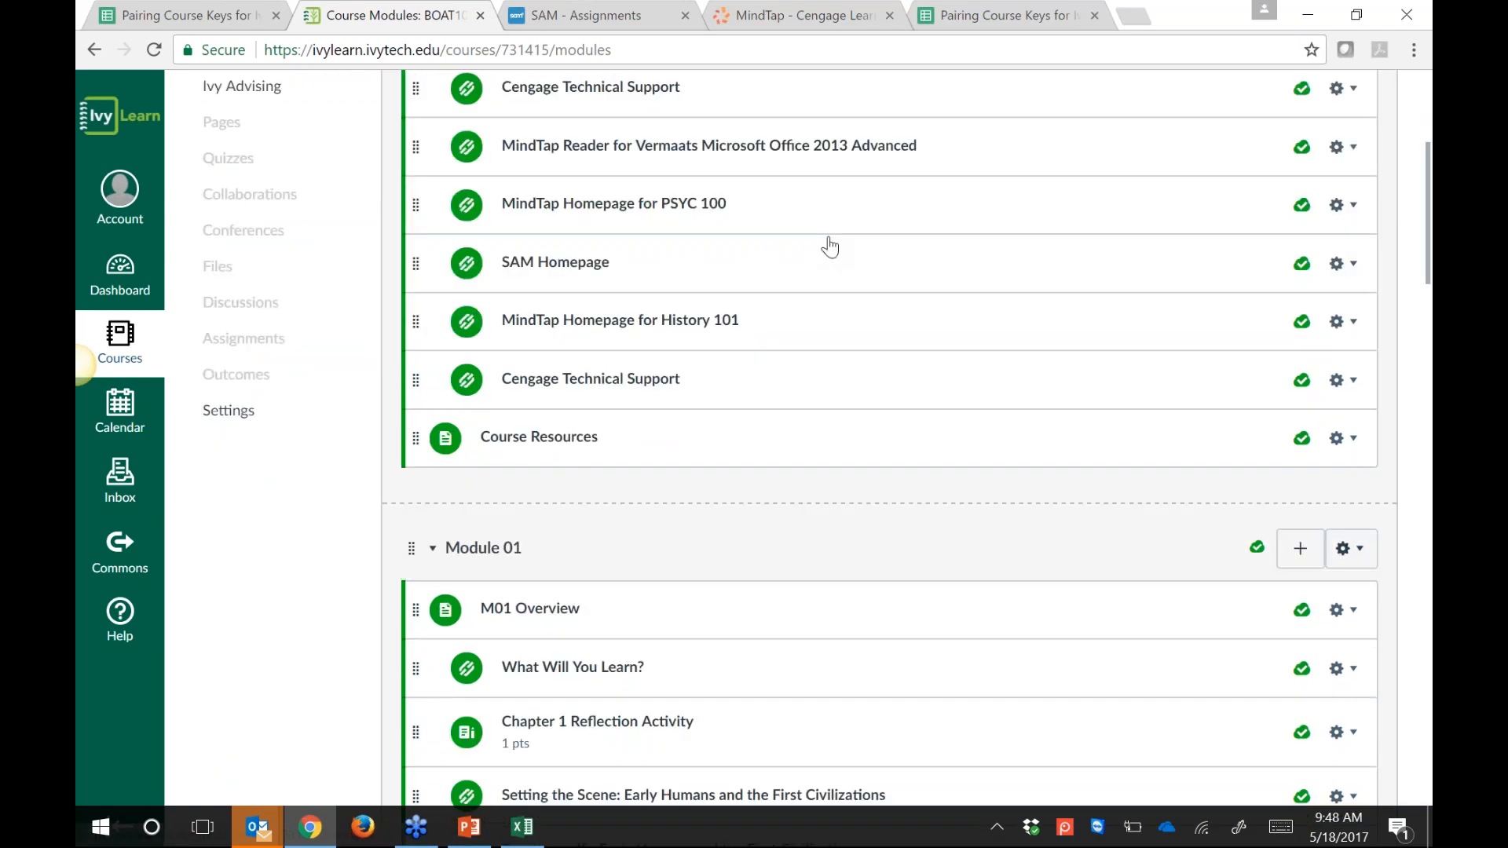
pyautogui.scroll(-1, 830, 248)
pyautogui.click(228, 321)
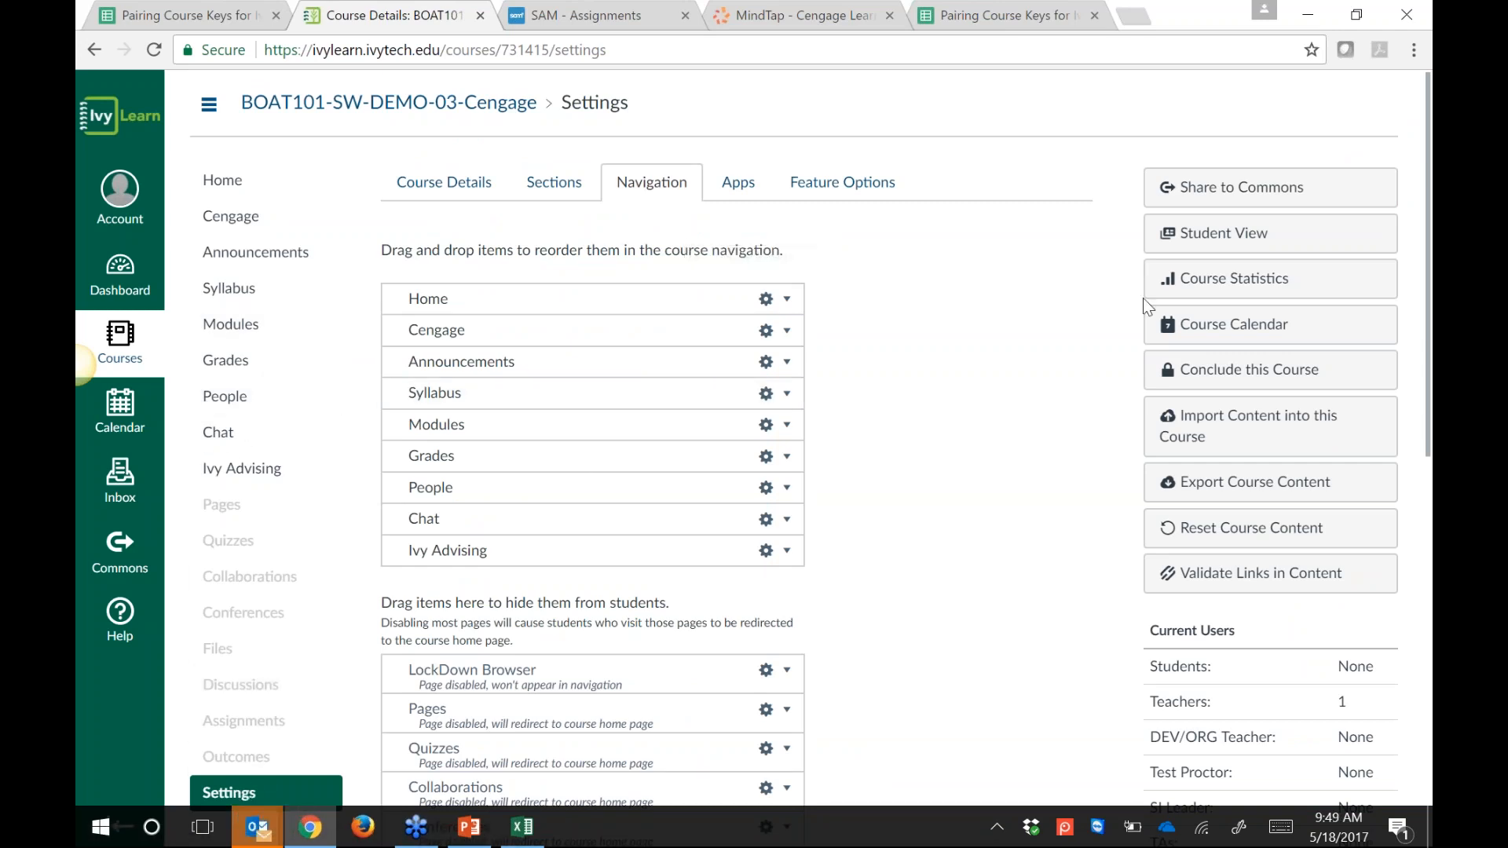
# Step: Switch to Student View to preview the BOAT101 Cengage DEMO - 03 home page
pyautogui.click(1247, 245)
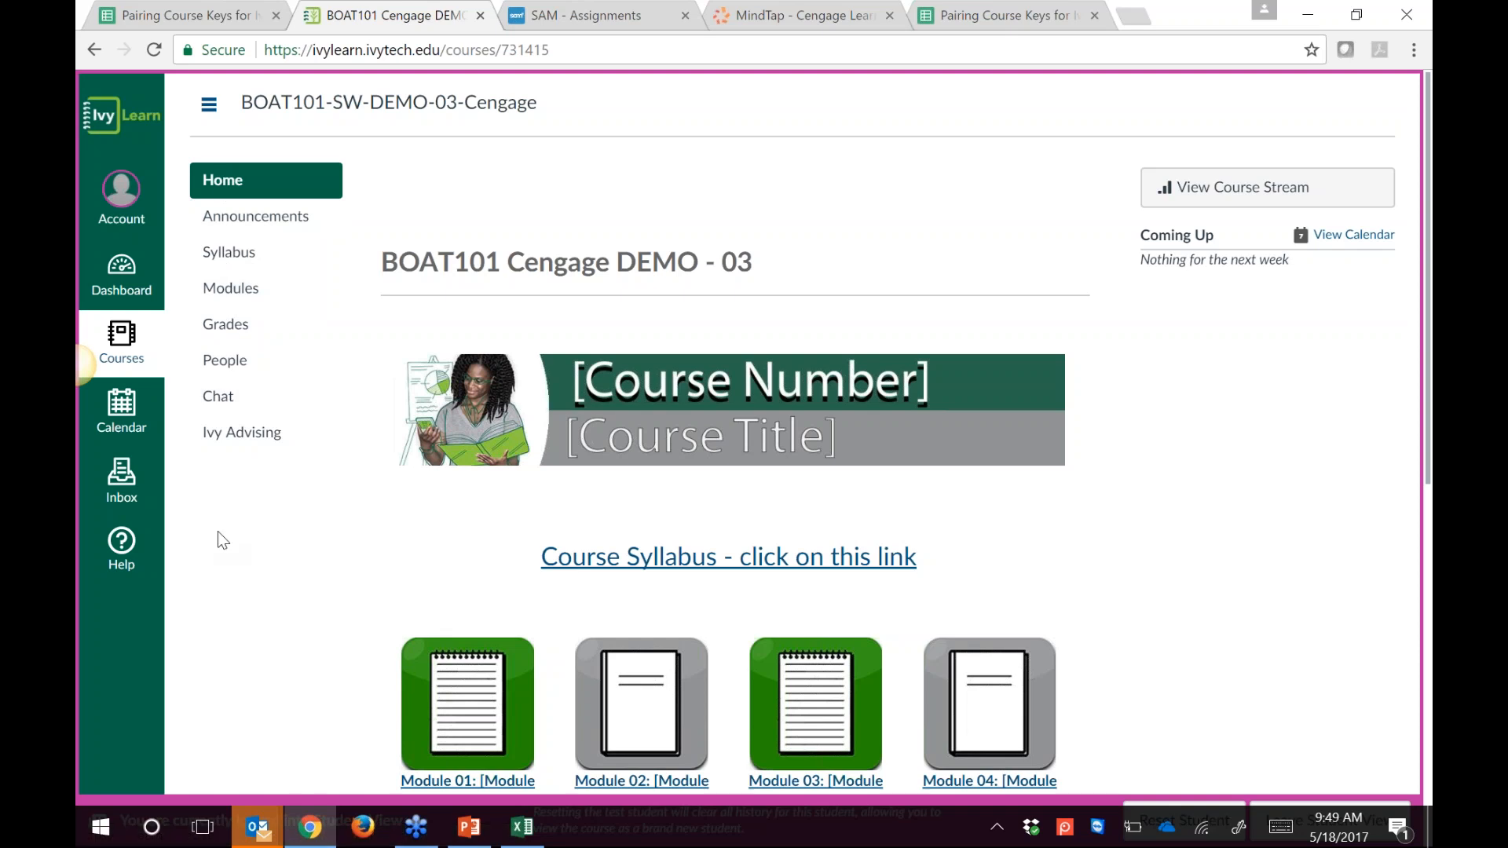
# Step: Open Modules in student preview and scroll to find MindTap Homepage for History 101 under Resources
pyautogui.click(234, 290)
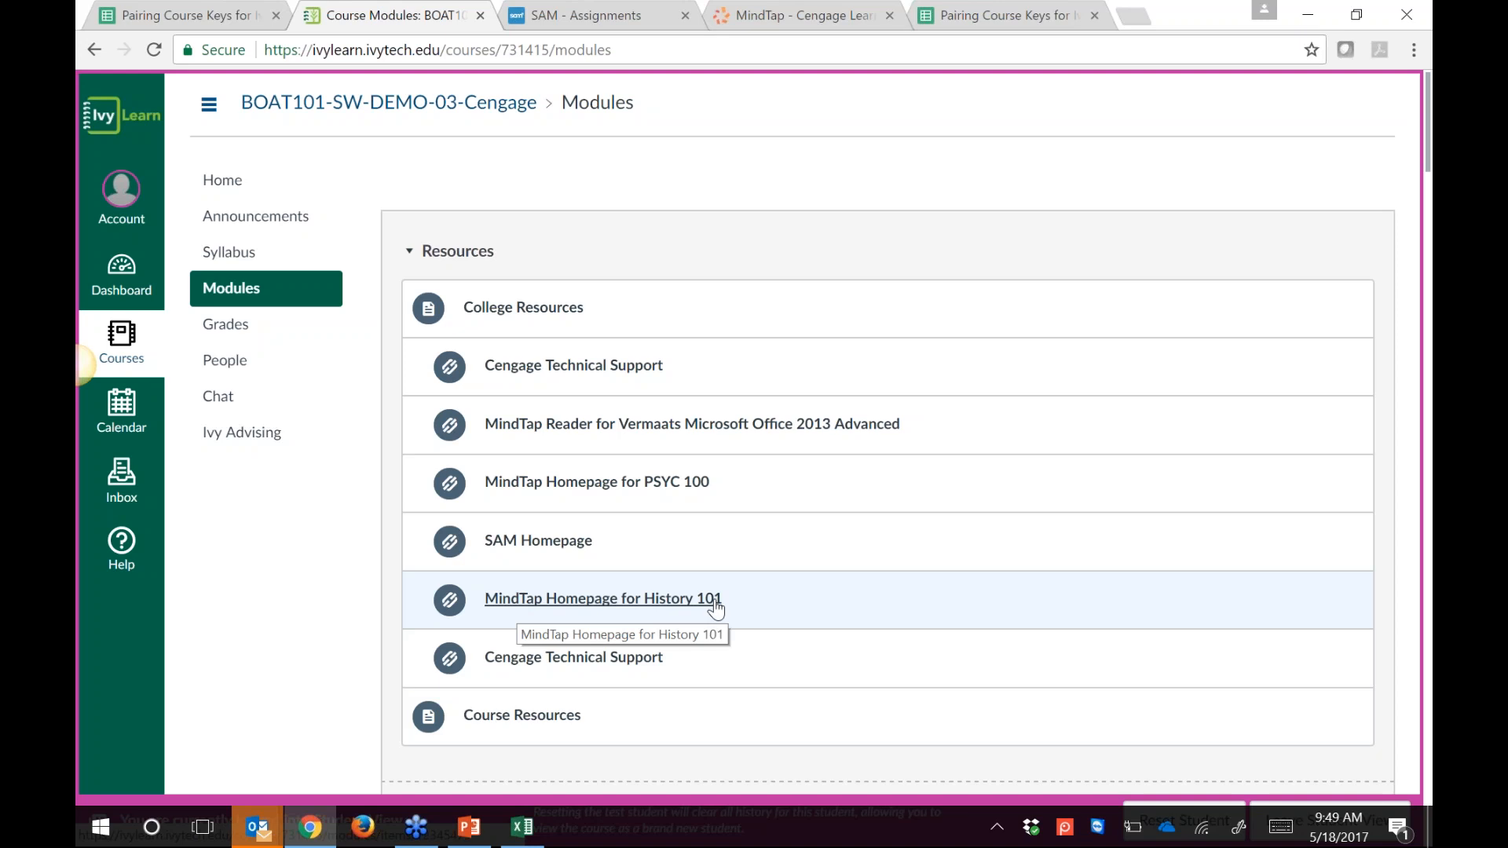
pyautogui.scroll(-1, 932, 591)
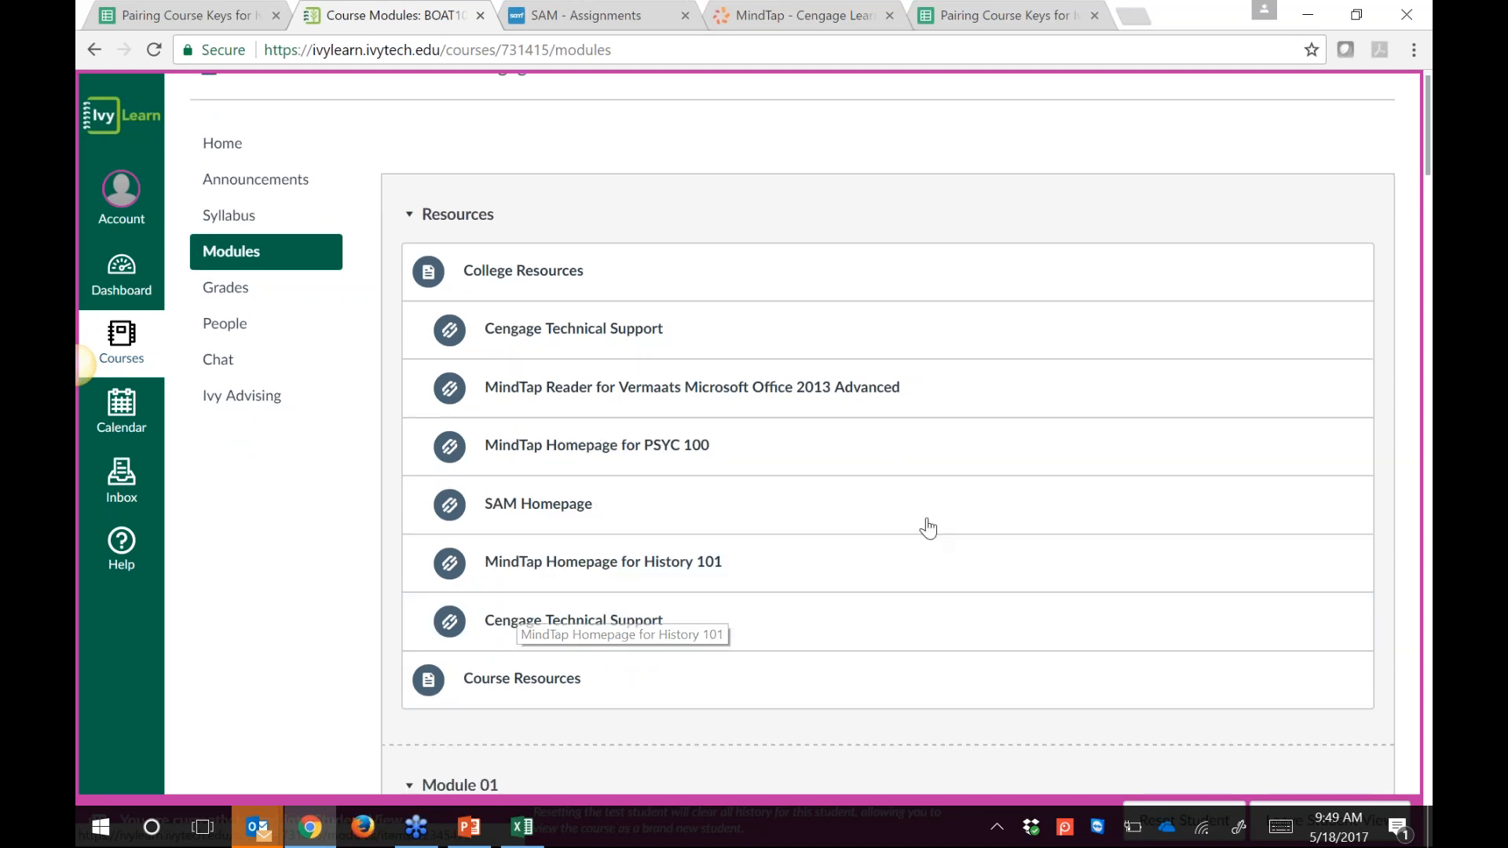
pyautogui.scroll(-7, 928, 528)
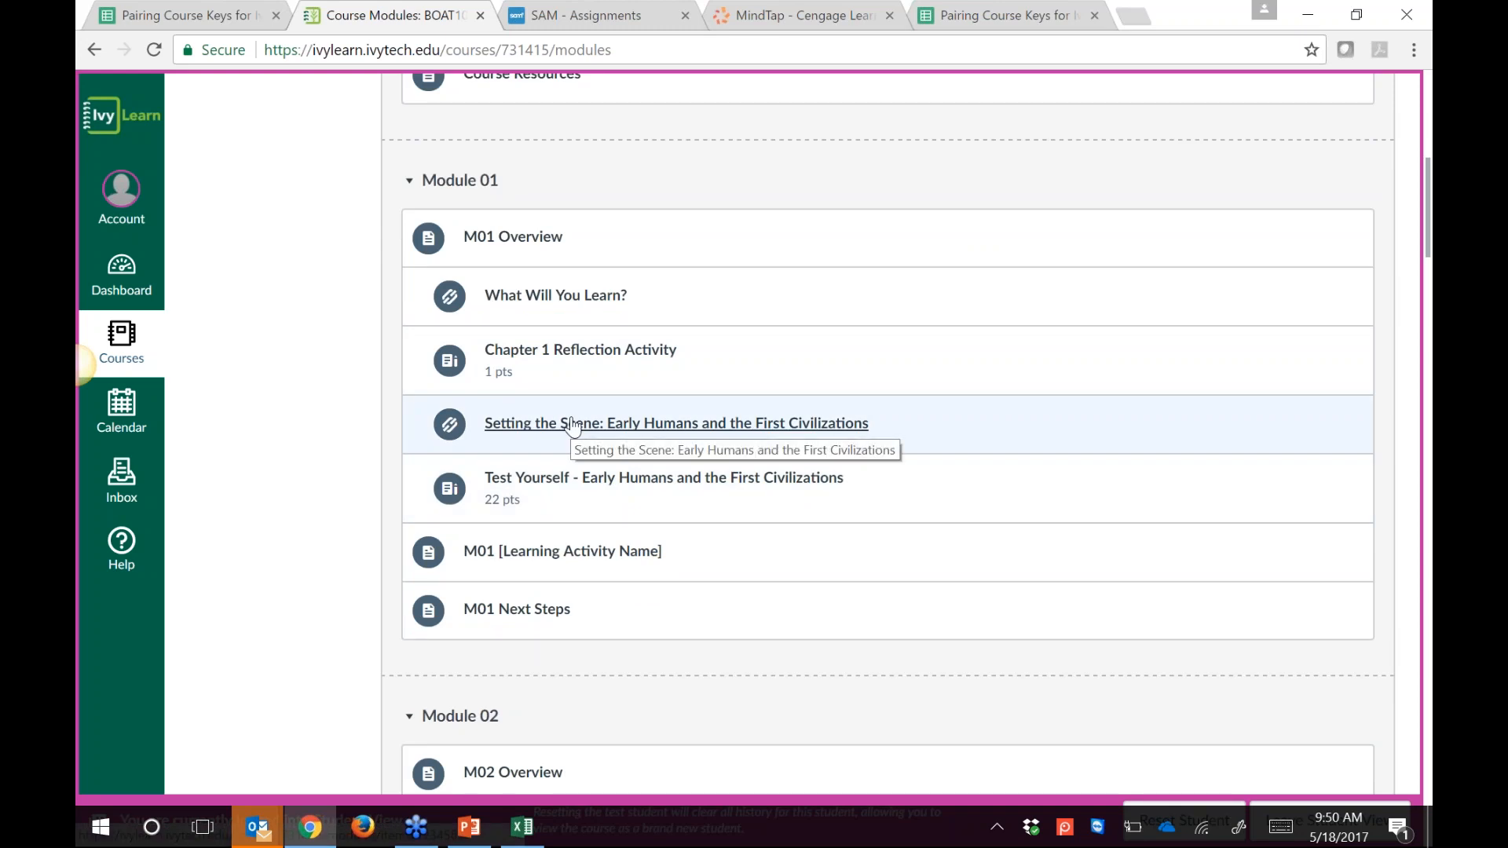
pyautogui.scroll(3, 1087, 401)
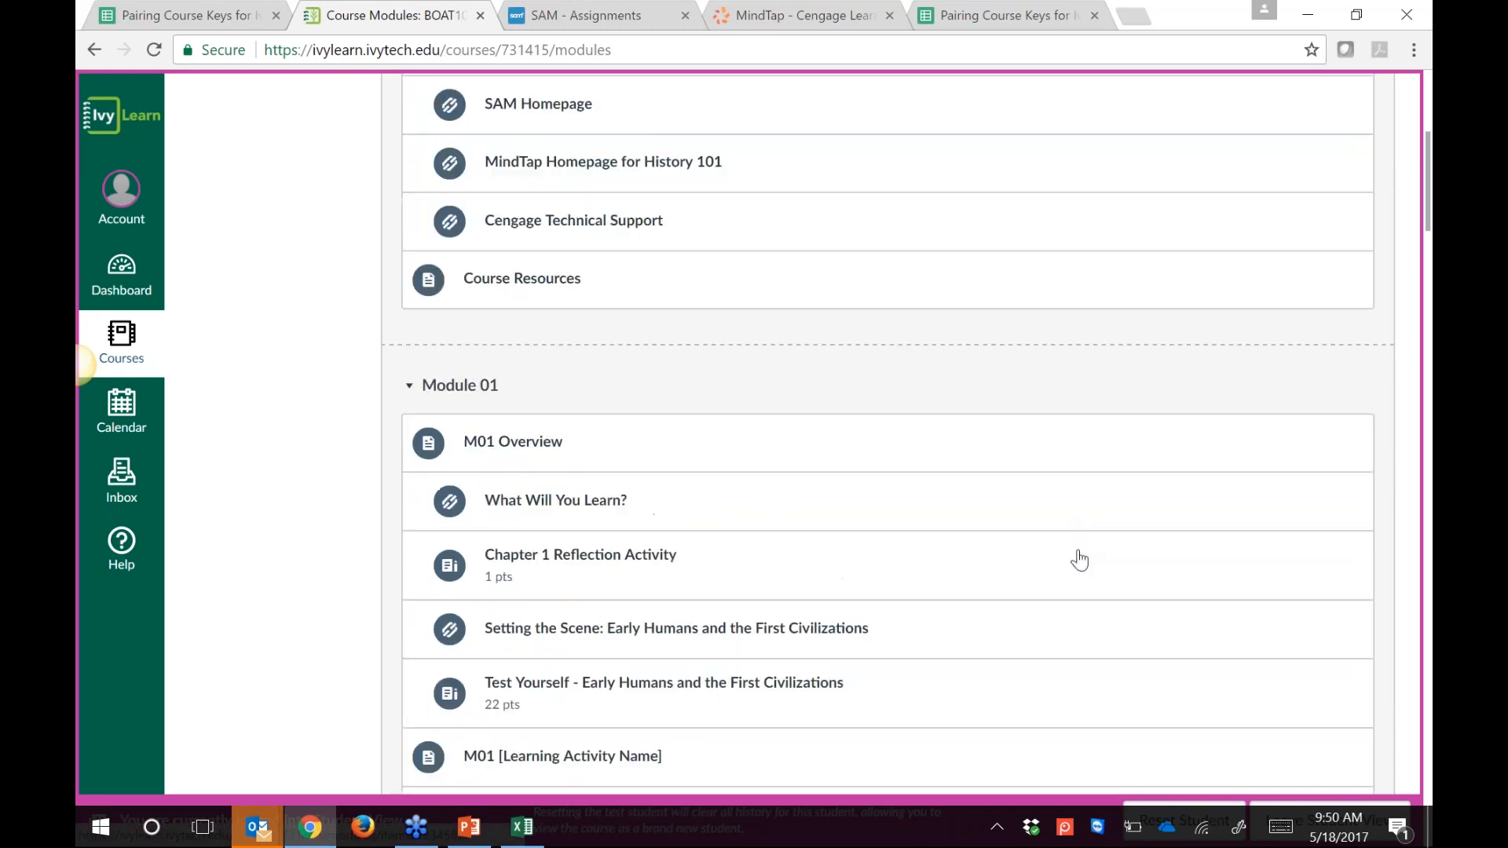
pyautogui.scroll(1, 1079, 559)
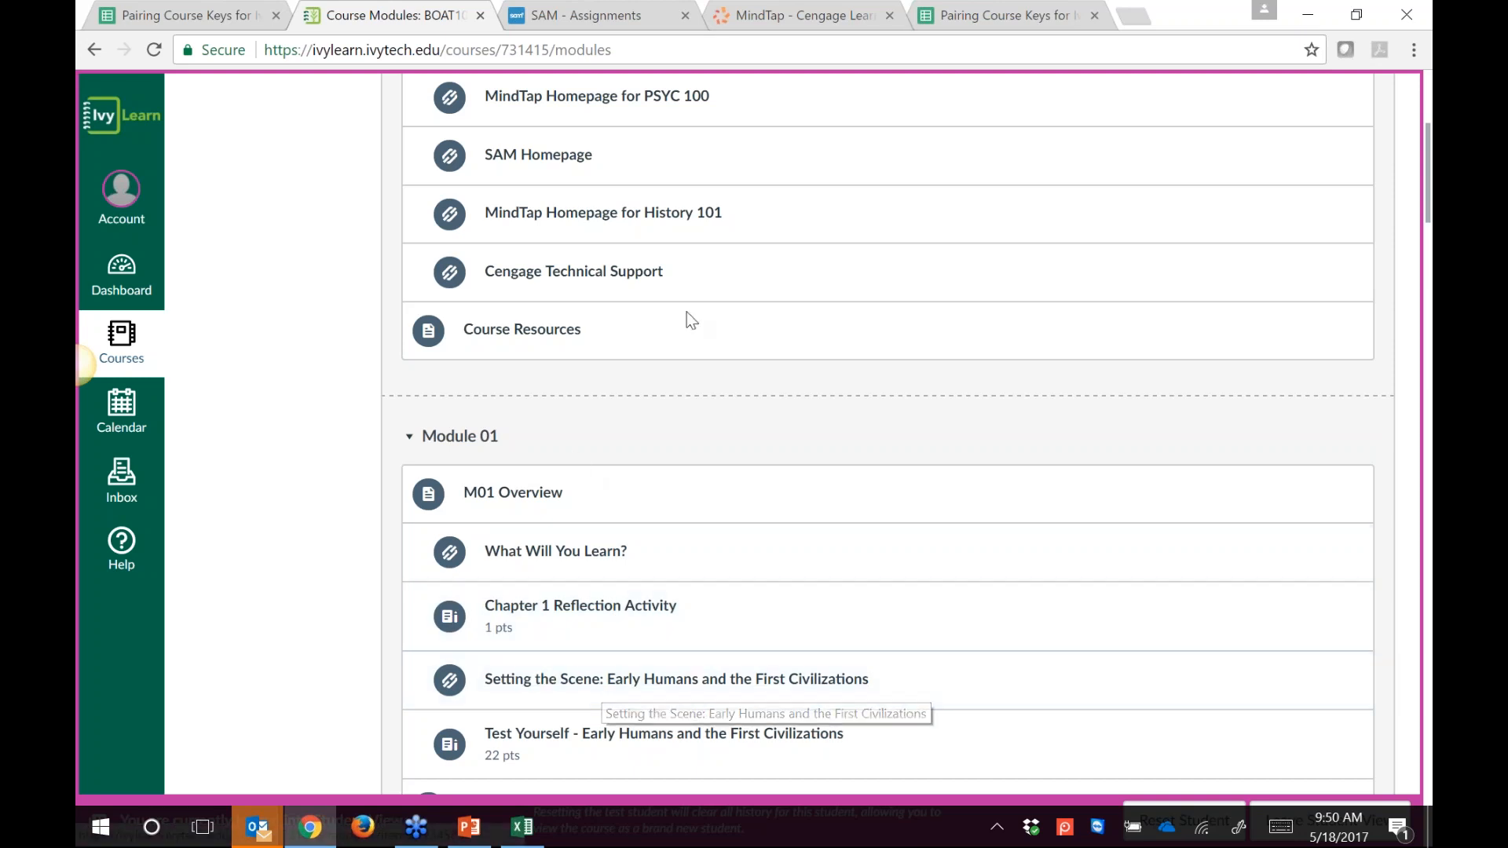
# Step: Open the MindTap Homepage for History 101 link and scroll down its CengageBrain account-linking page
pyautogui.click(573, 224)
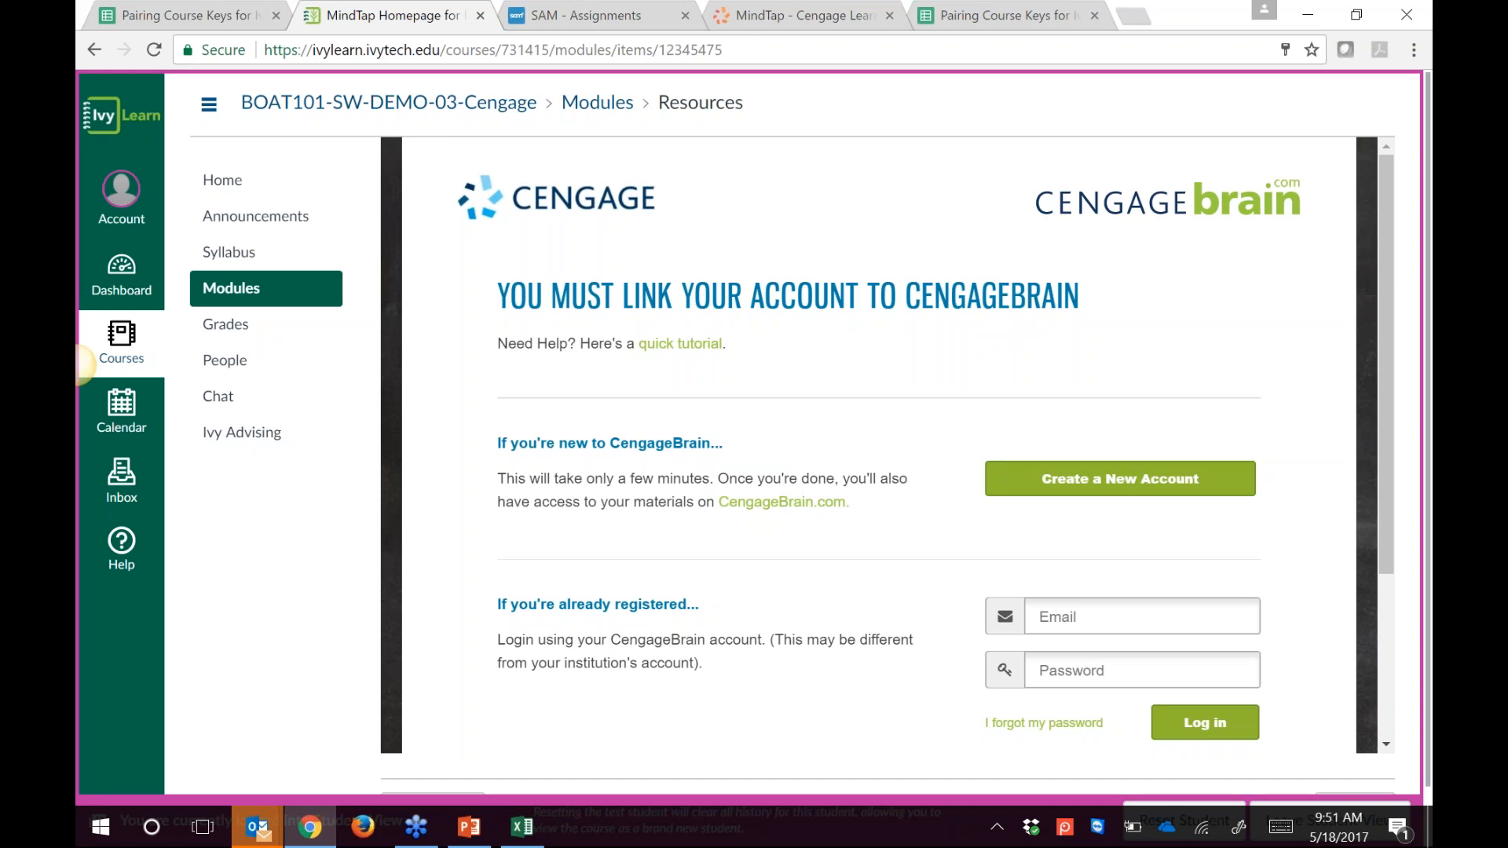
pyautogui.moveTo(1388, 562); pyautogui.dragTo(1392, 698)
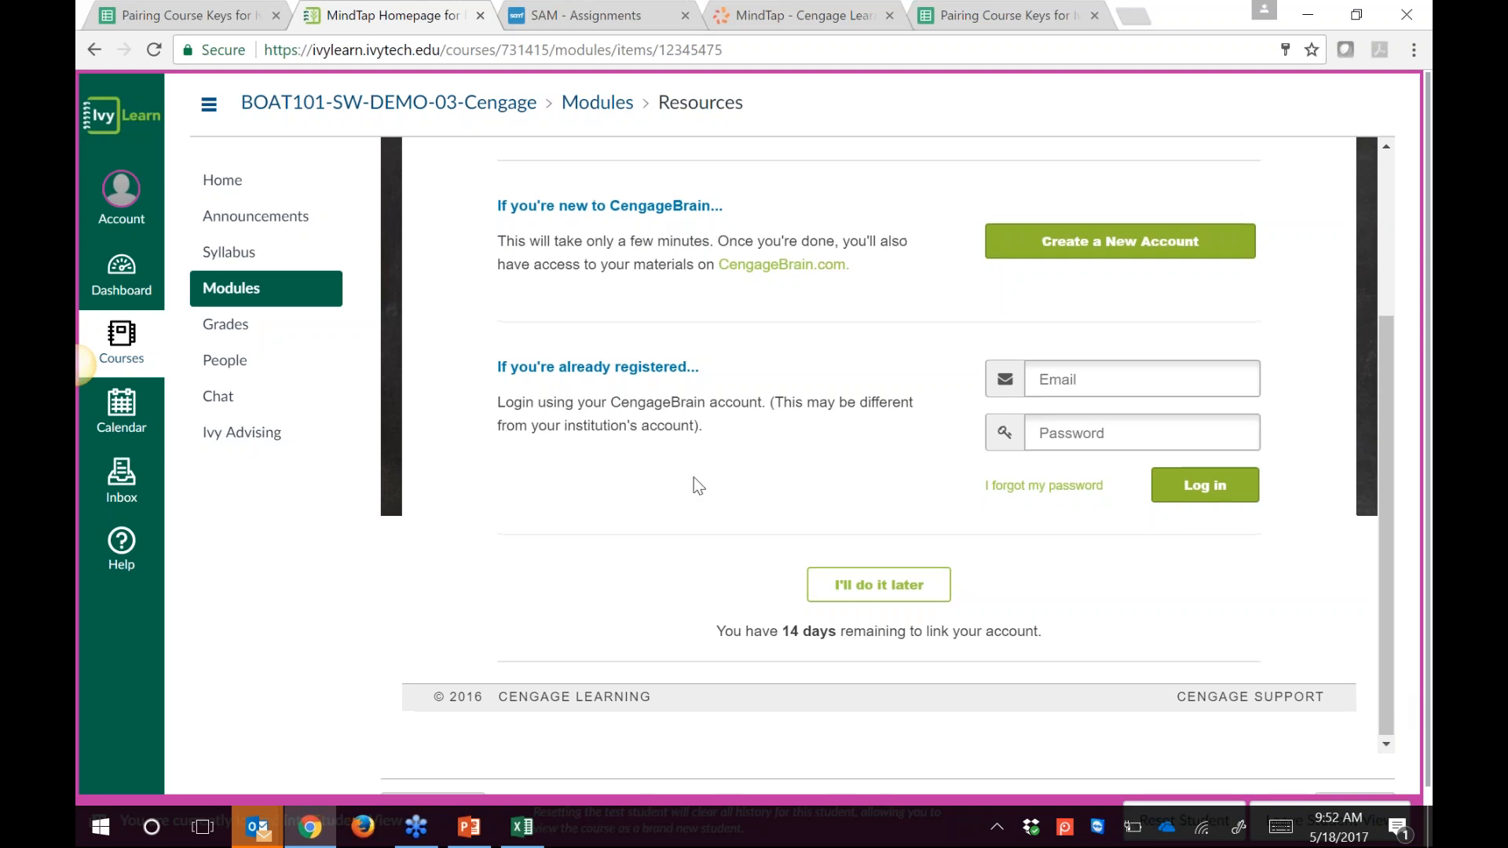
# Step: Highlight the already-registered and 14-days notes, then choose I'll do it later to load MindTap
pyautogui.scroll(2, 691, 502)
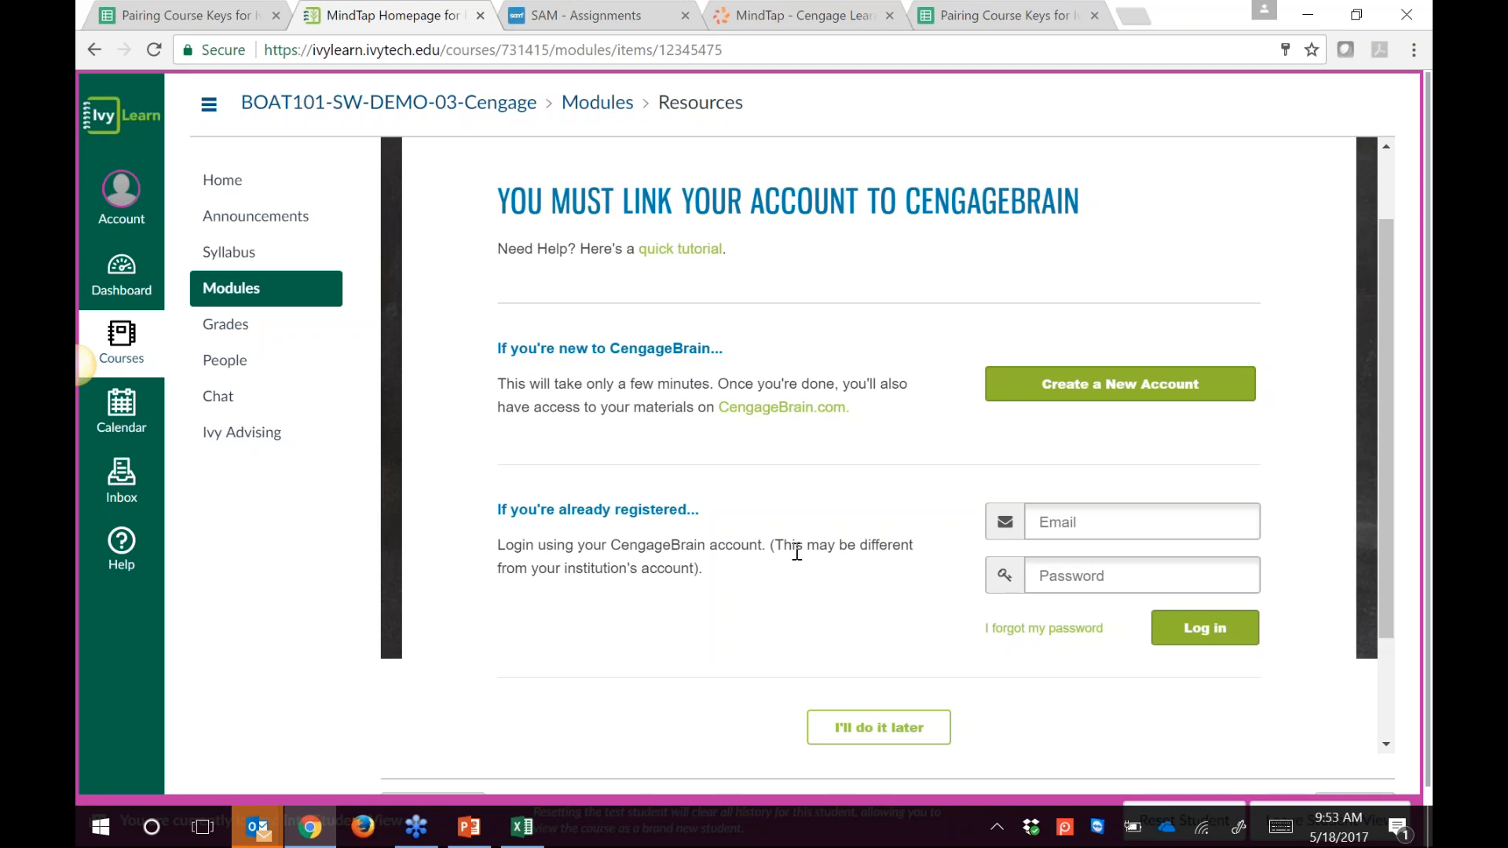
pyautogui.scroll(-1, 701, 571)
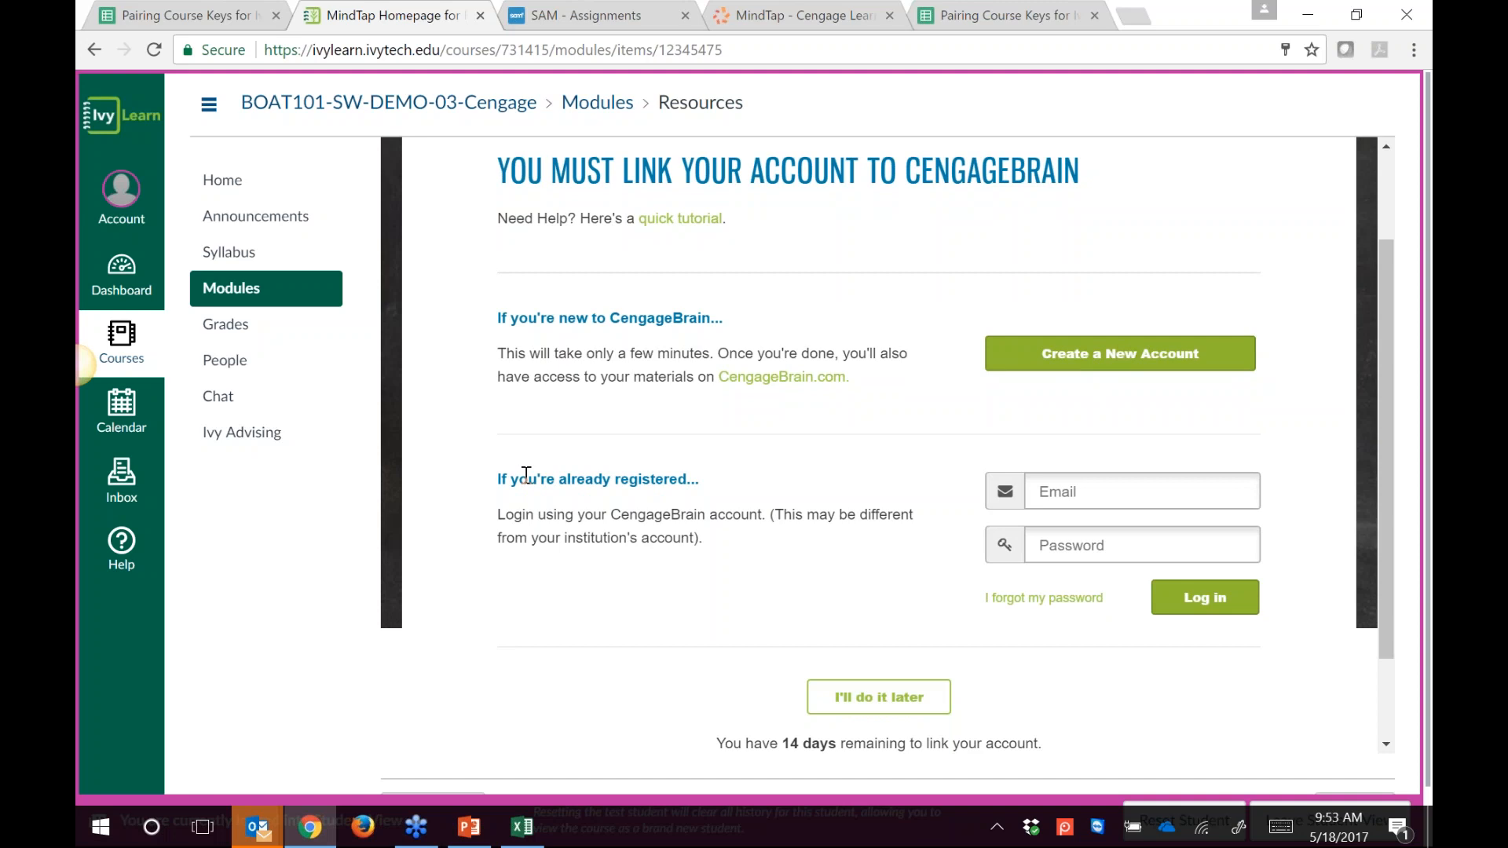
pyautogui.moveTo(528, 479); pyautogui.dragTo(497, 479)
pyautogui.moveTo(708, 428); pyautogui.dragTo(778, 479)
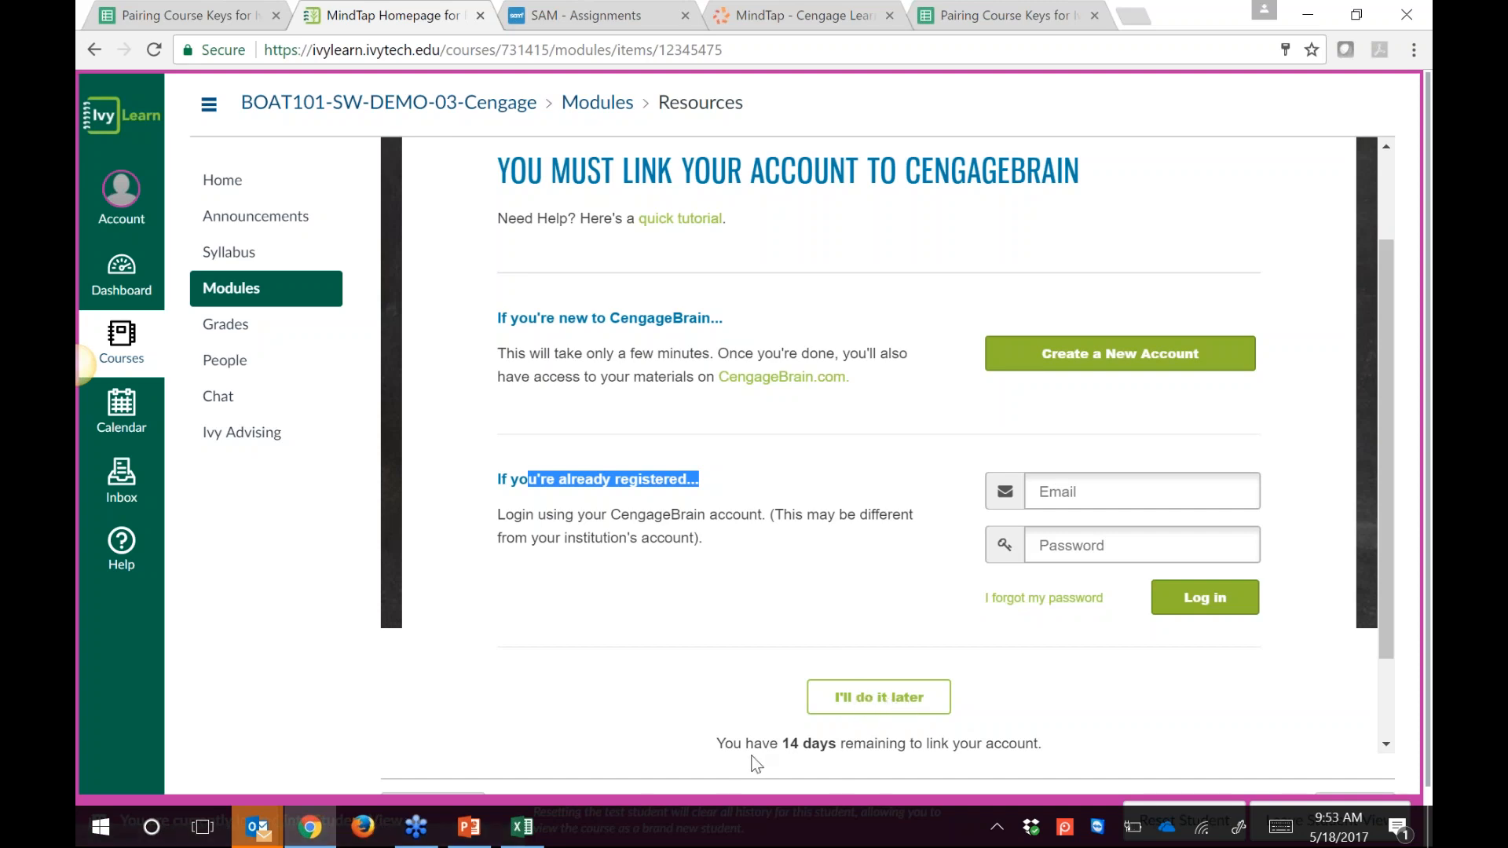
pyautogui.click(741, 734)
pyautogui.moveTo(743, 743); pyautogui.dragTo(877, 599)
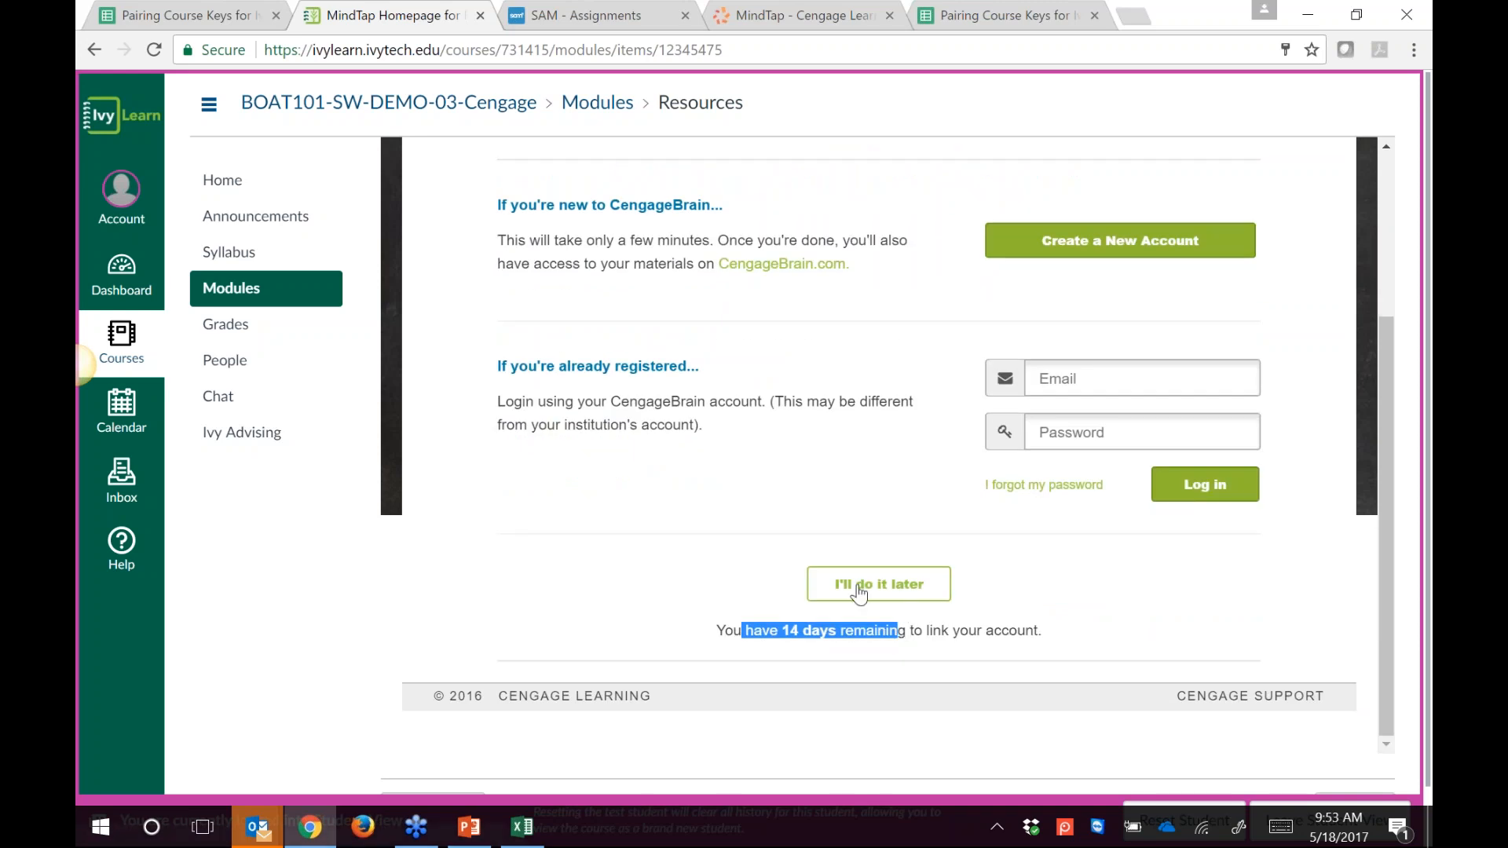
pyautogui.click(855, 590)
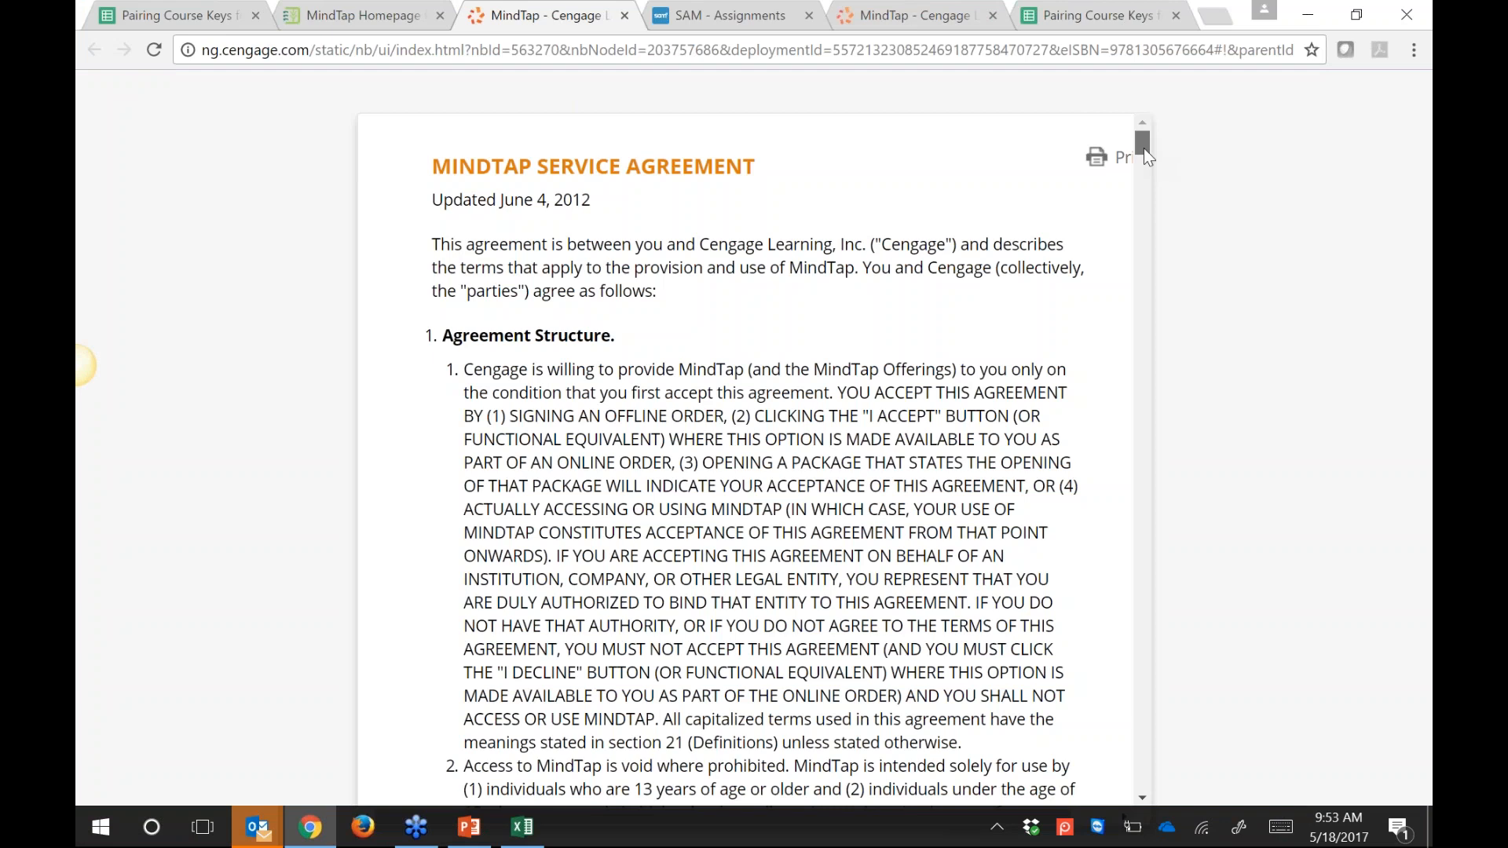
# Step: Scroll through and accept the MindTap Service Agreement
pyautogui.scroll(-1, 1132, 281)
pyautogui.moveTo(1133, 281); pyautogui.dragTo(1140, 794)
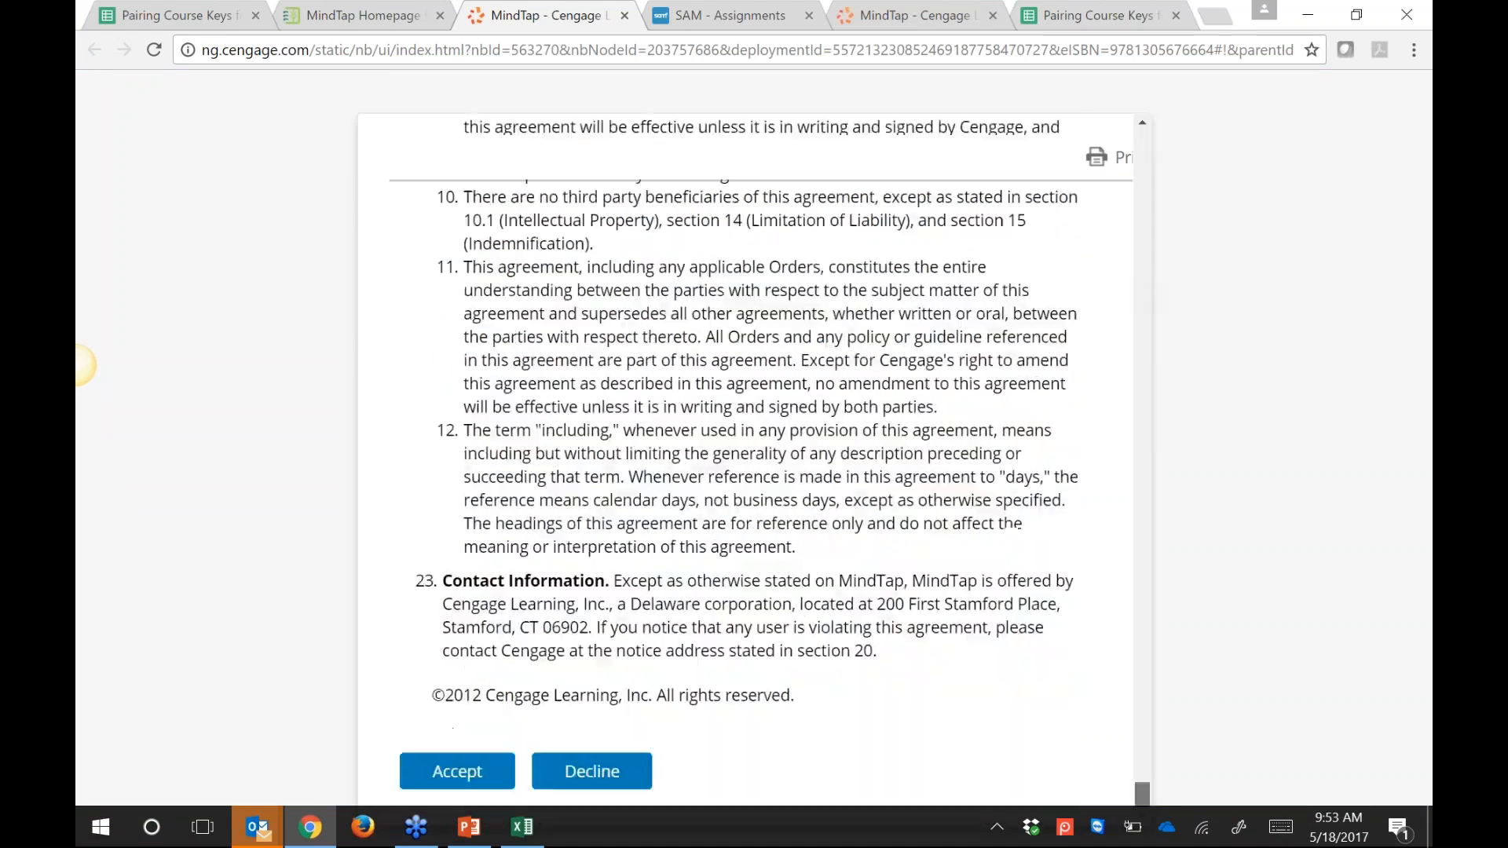
pyautogui.click(455, 771)
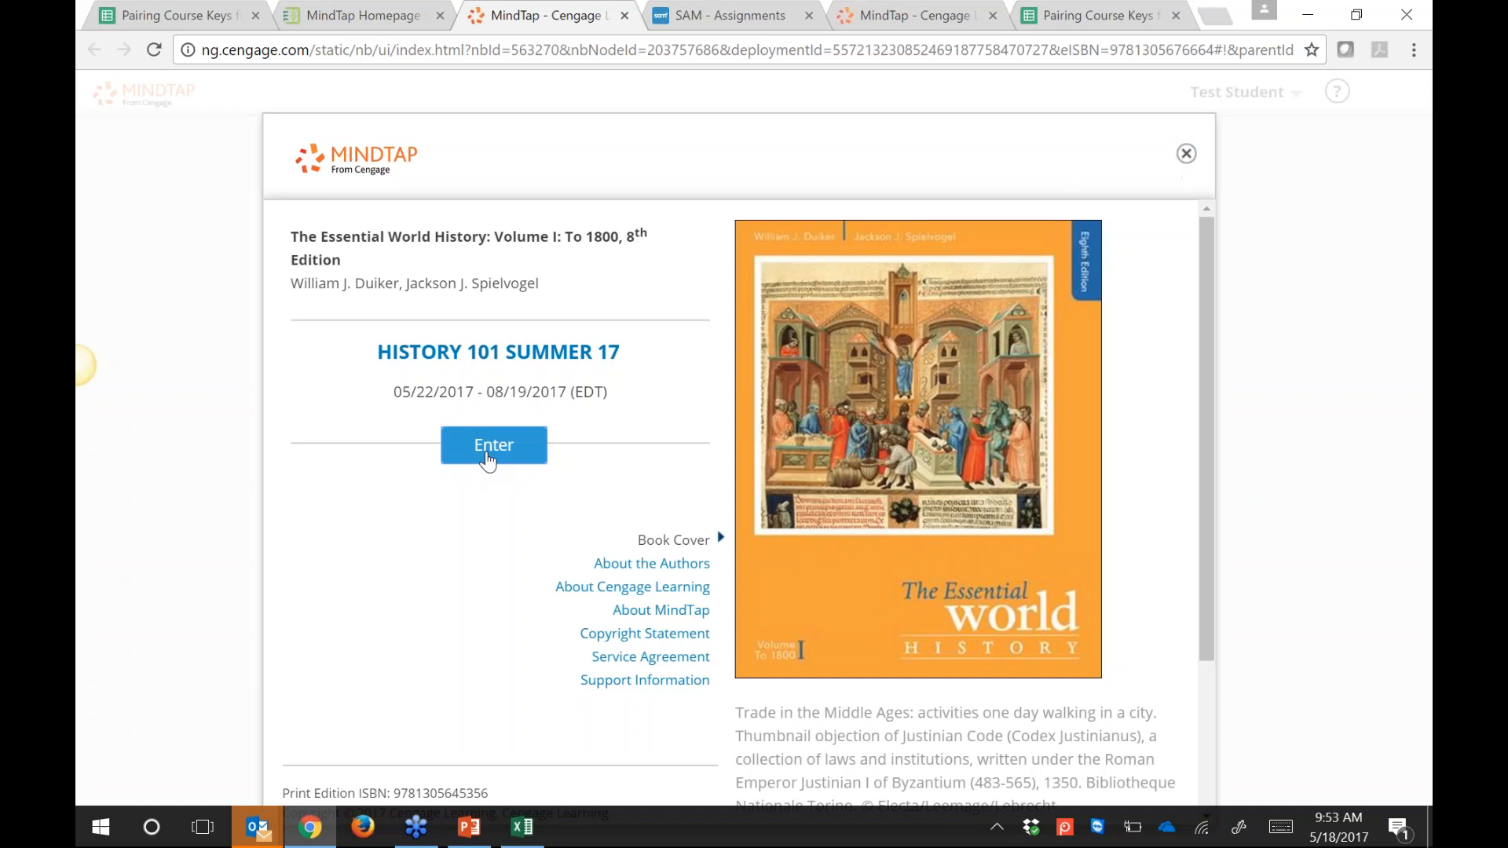
# Step: Enter HISTORY 101 SUMMER 17, dismissing the tour tips and Aplia maintenance notice
pyautogui.click(489, 452)
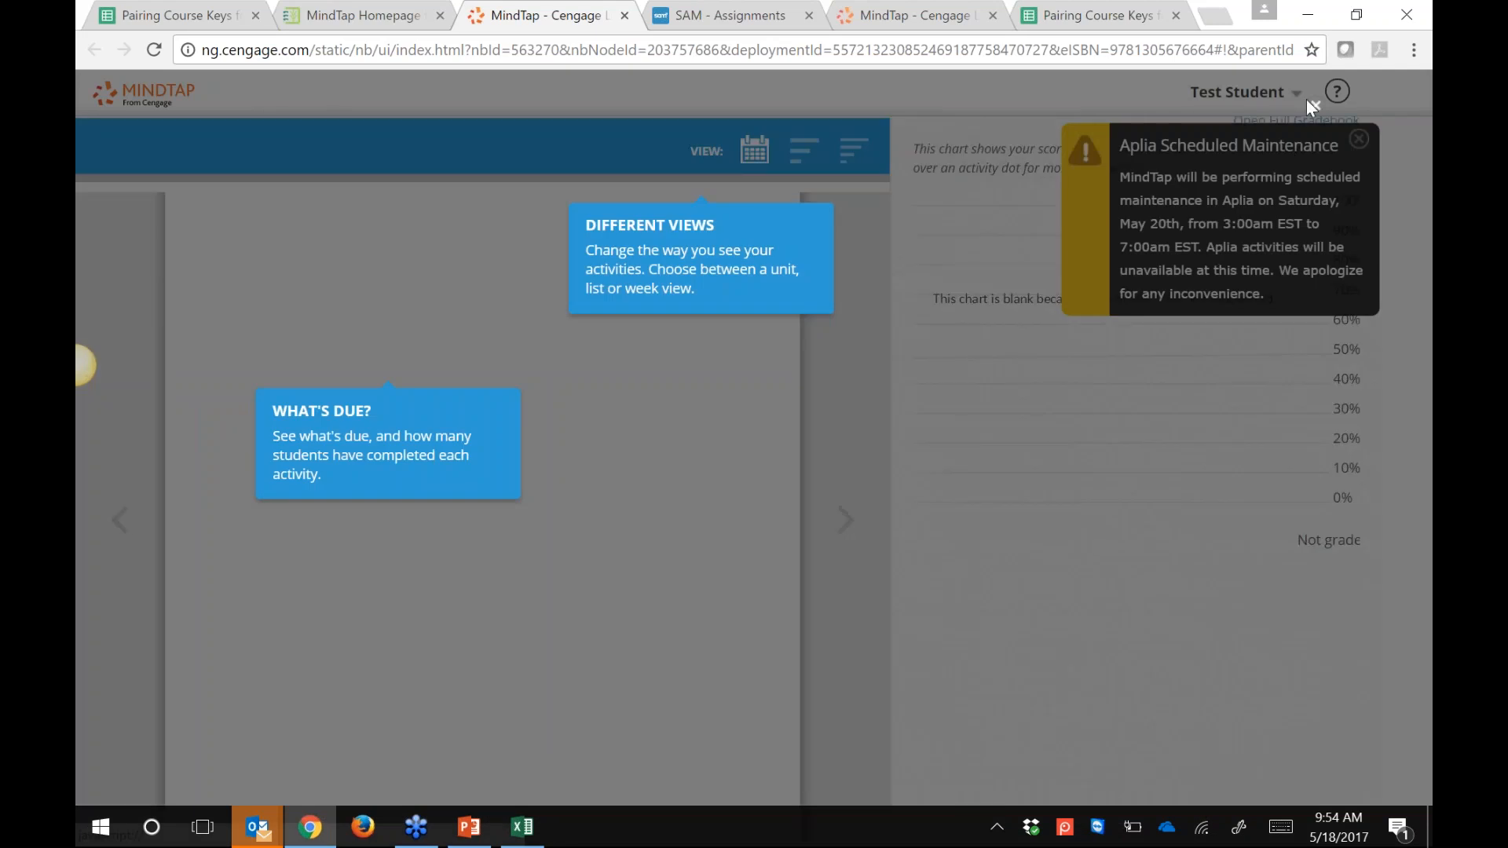
pyautogui.click(1308, 102)
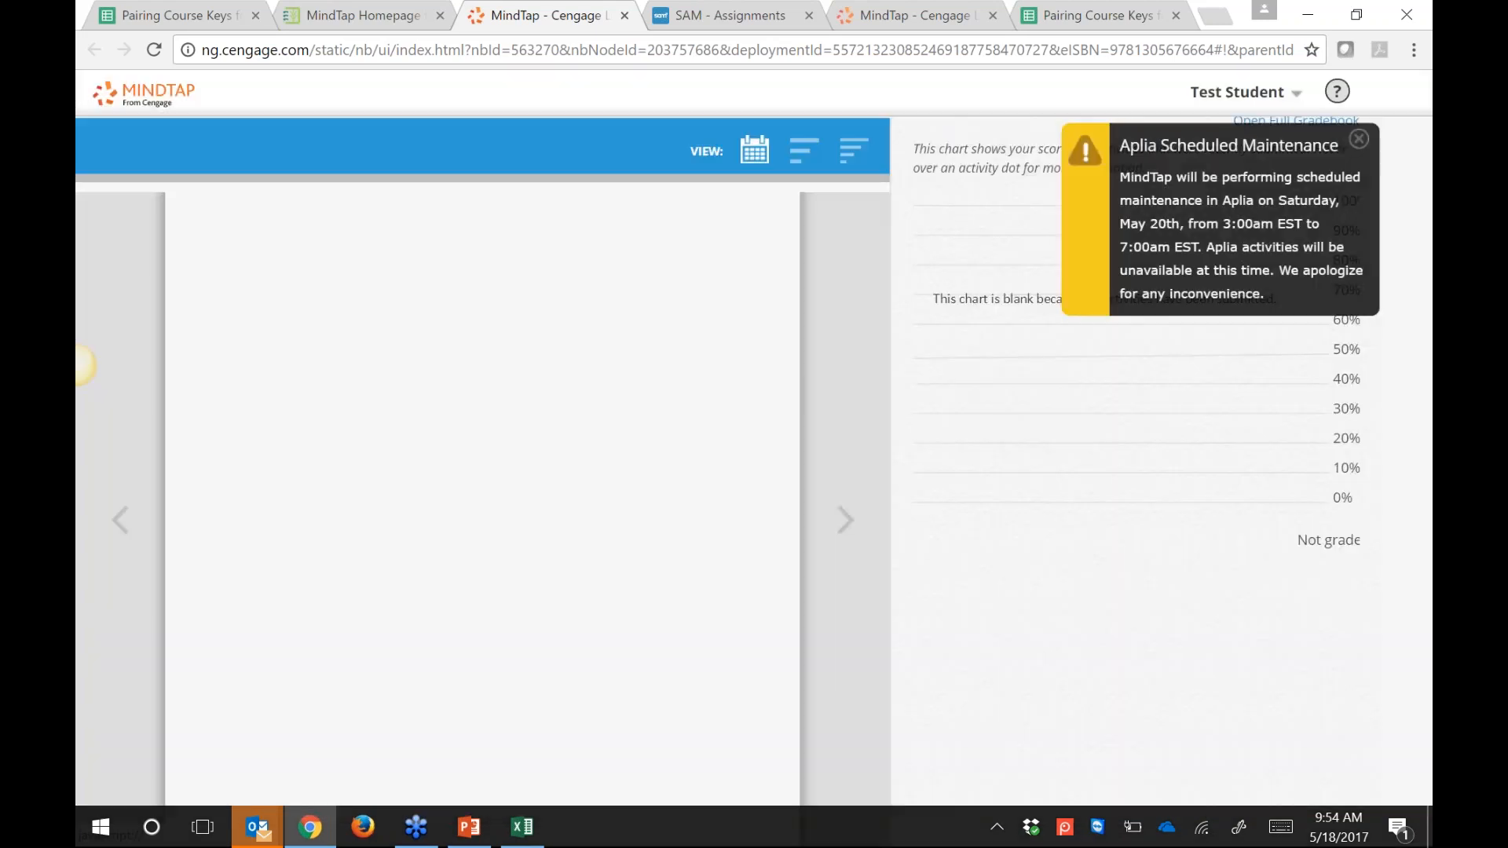
pyautogui.click(1358, 139)
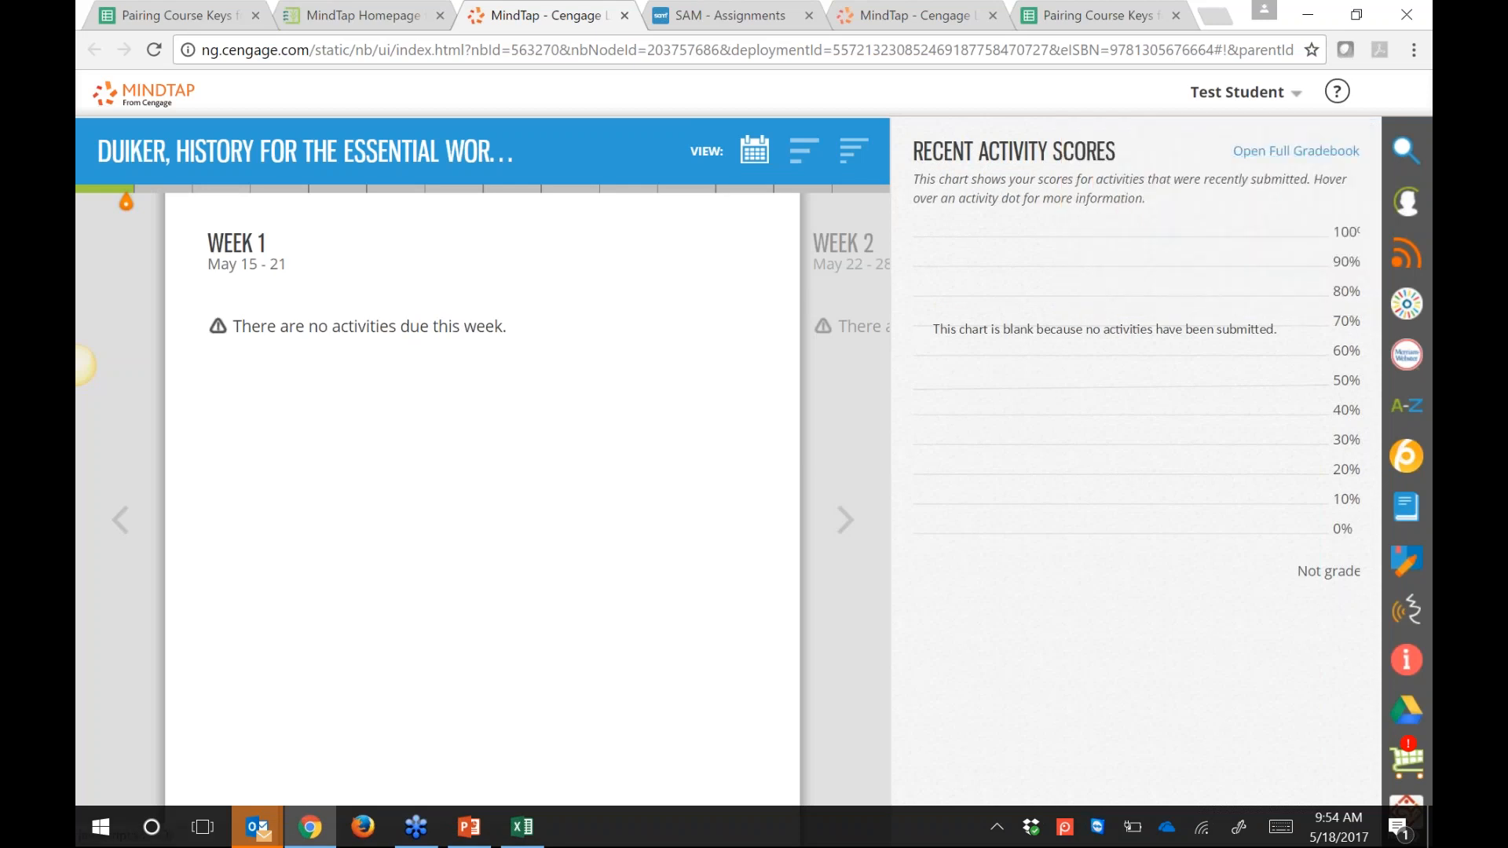
# Step: Back in Ivy Learn Modules, launch Test Yourself - Early Humans and the First Civilizations from Module 01
pyautogui.click(374, 17)
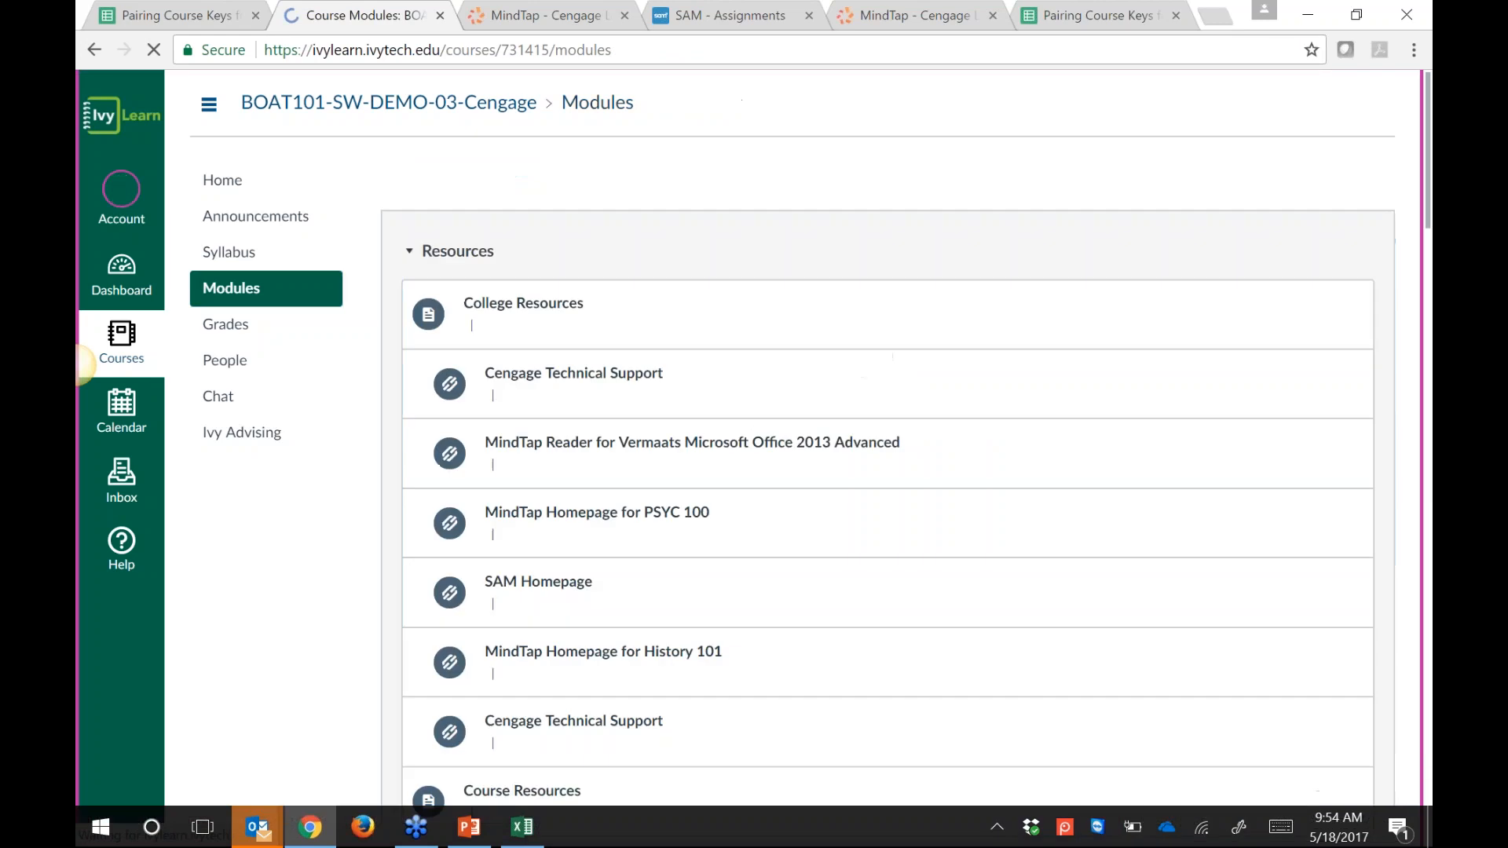
pyautogui.scroll(-1, 888, 437)
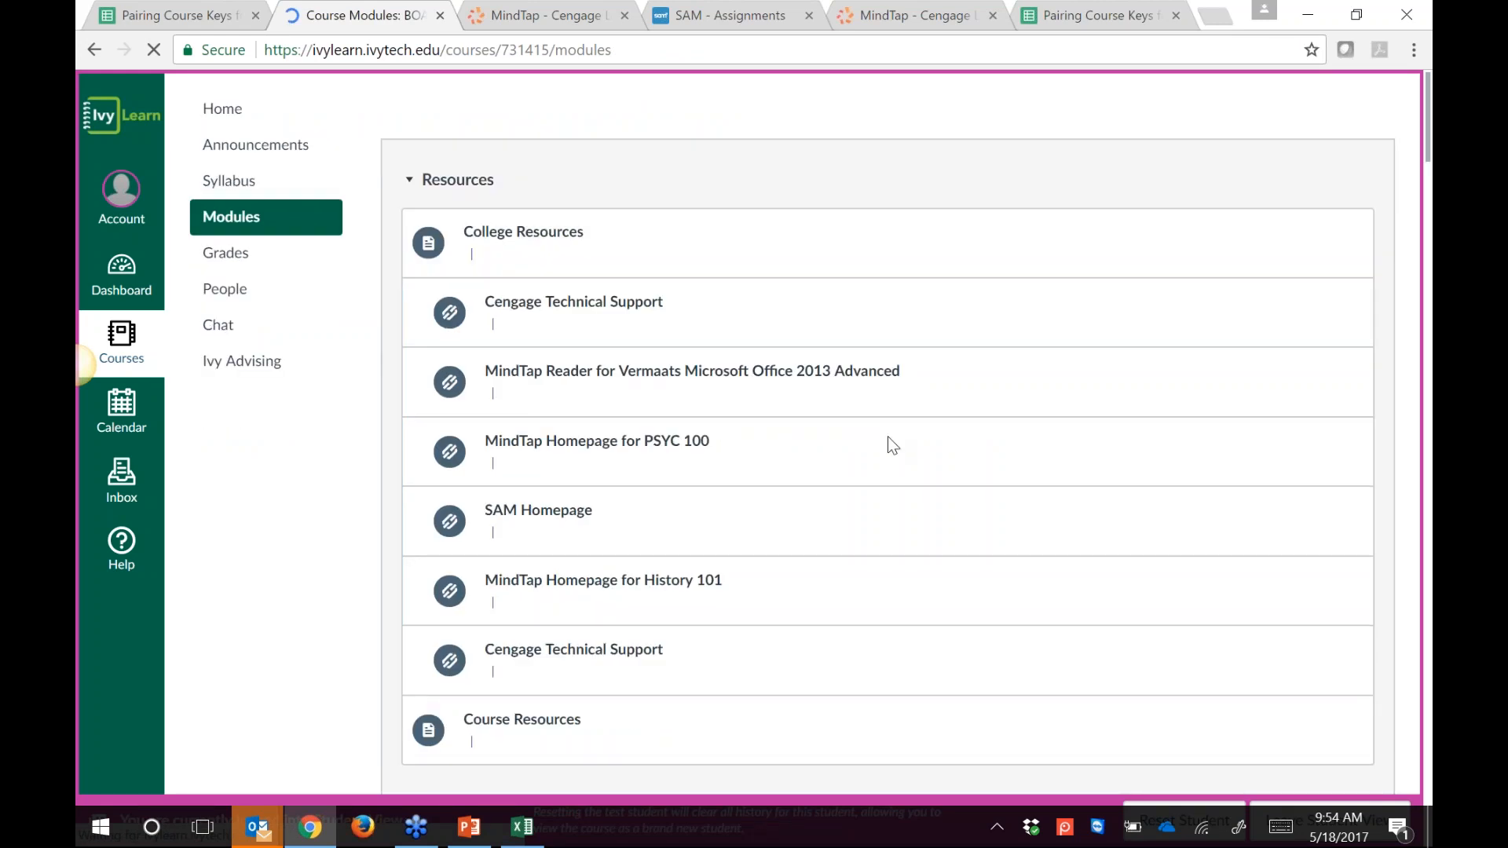
pyautogui.scroll(-10, 892, 445)
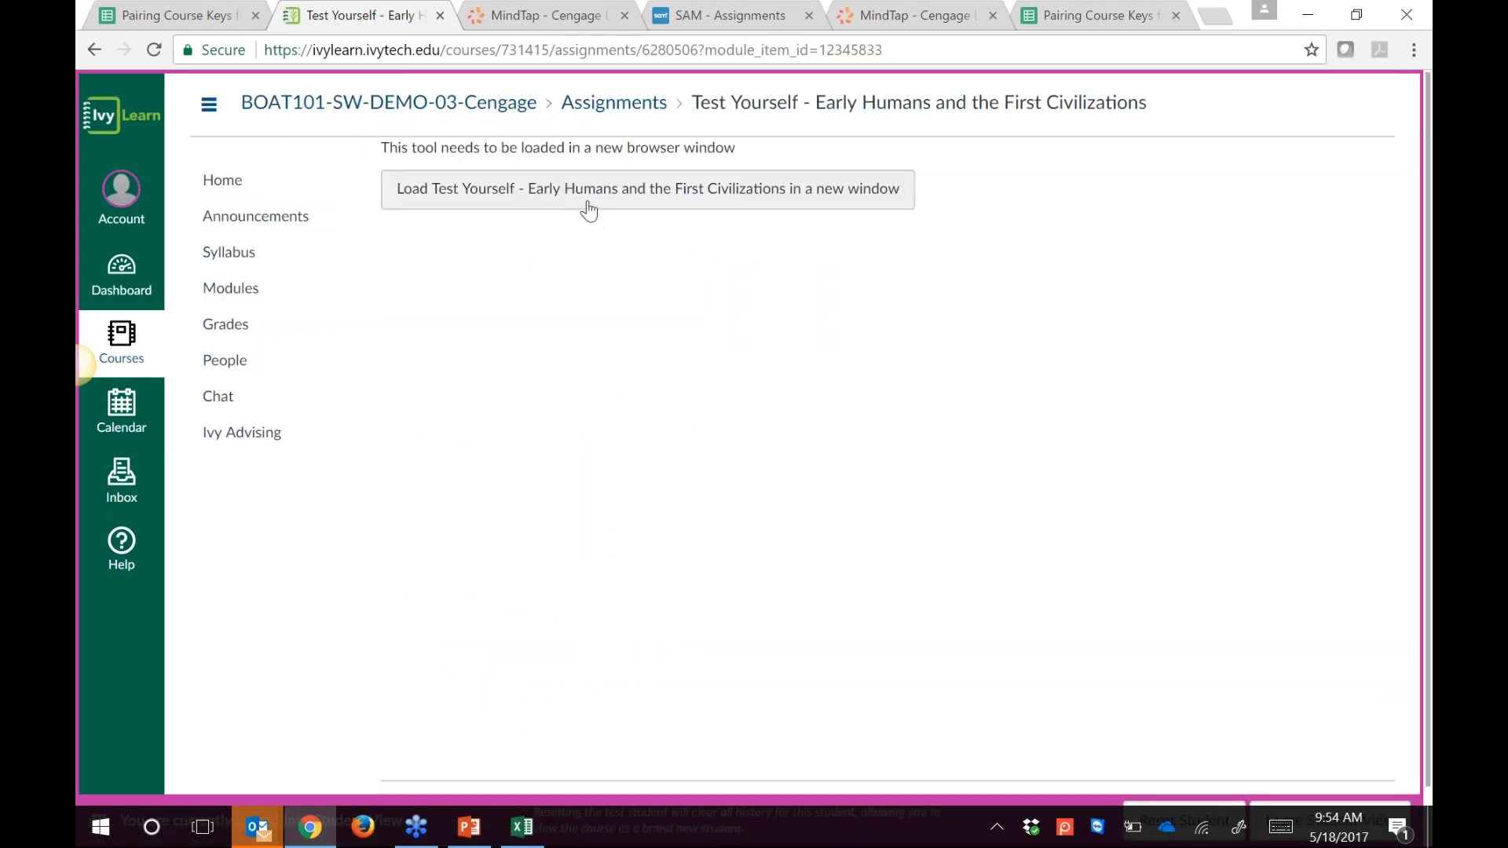
pyautogui.click(587, 187)
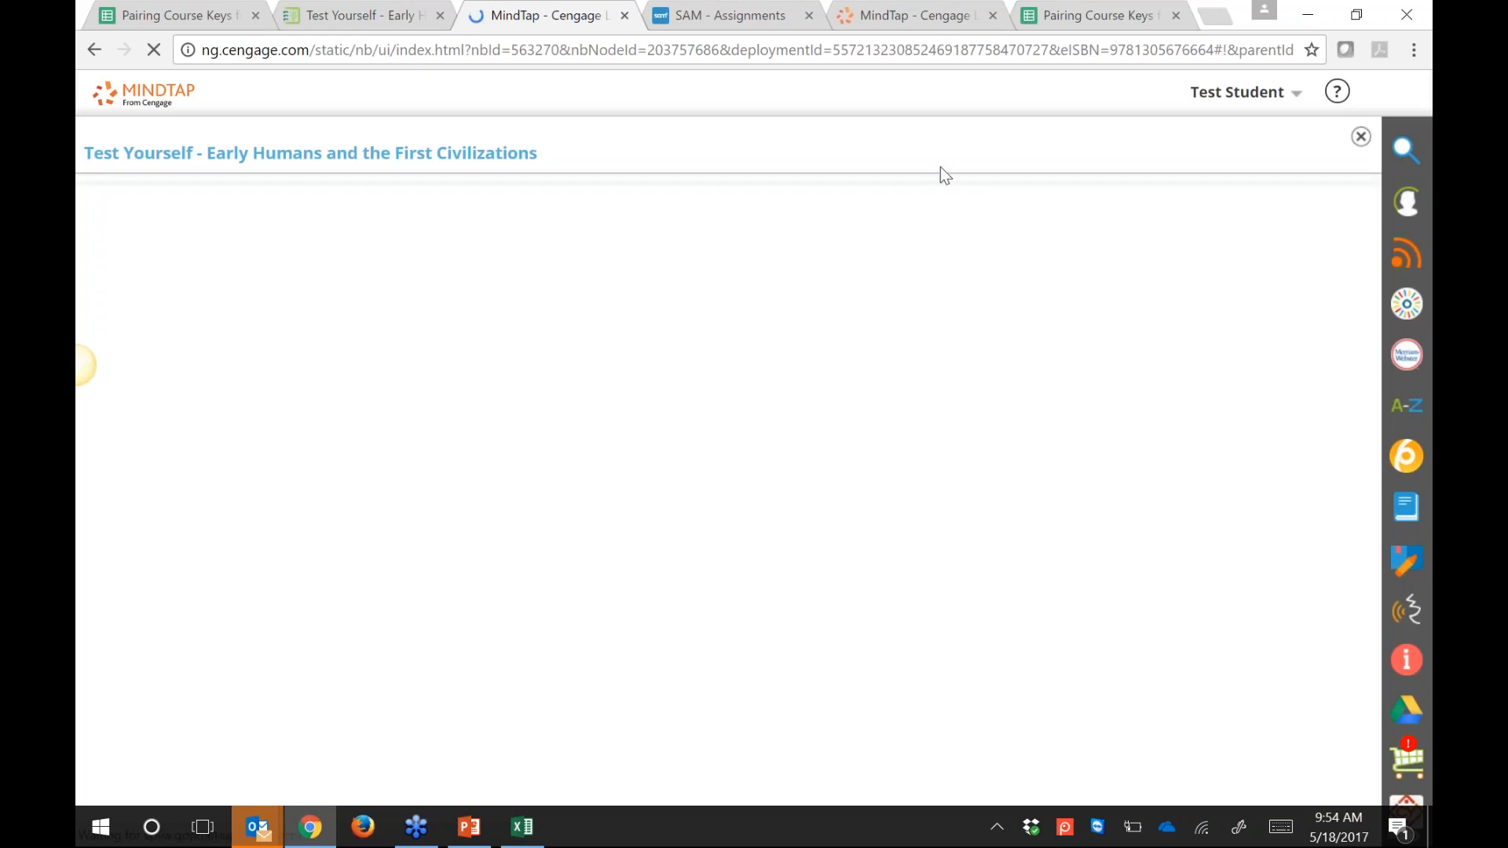
# Step: Close the Test Yourself activity to return to the Duiker History course dashboard
pyautogui.click(1360, 138)
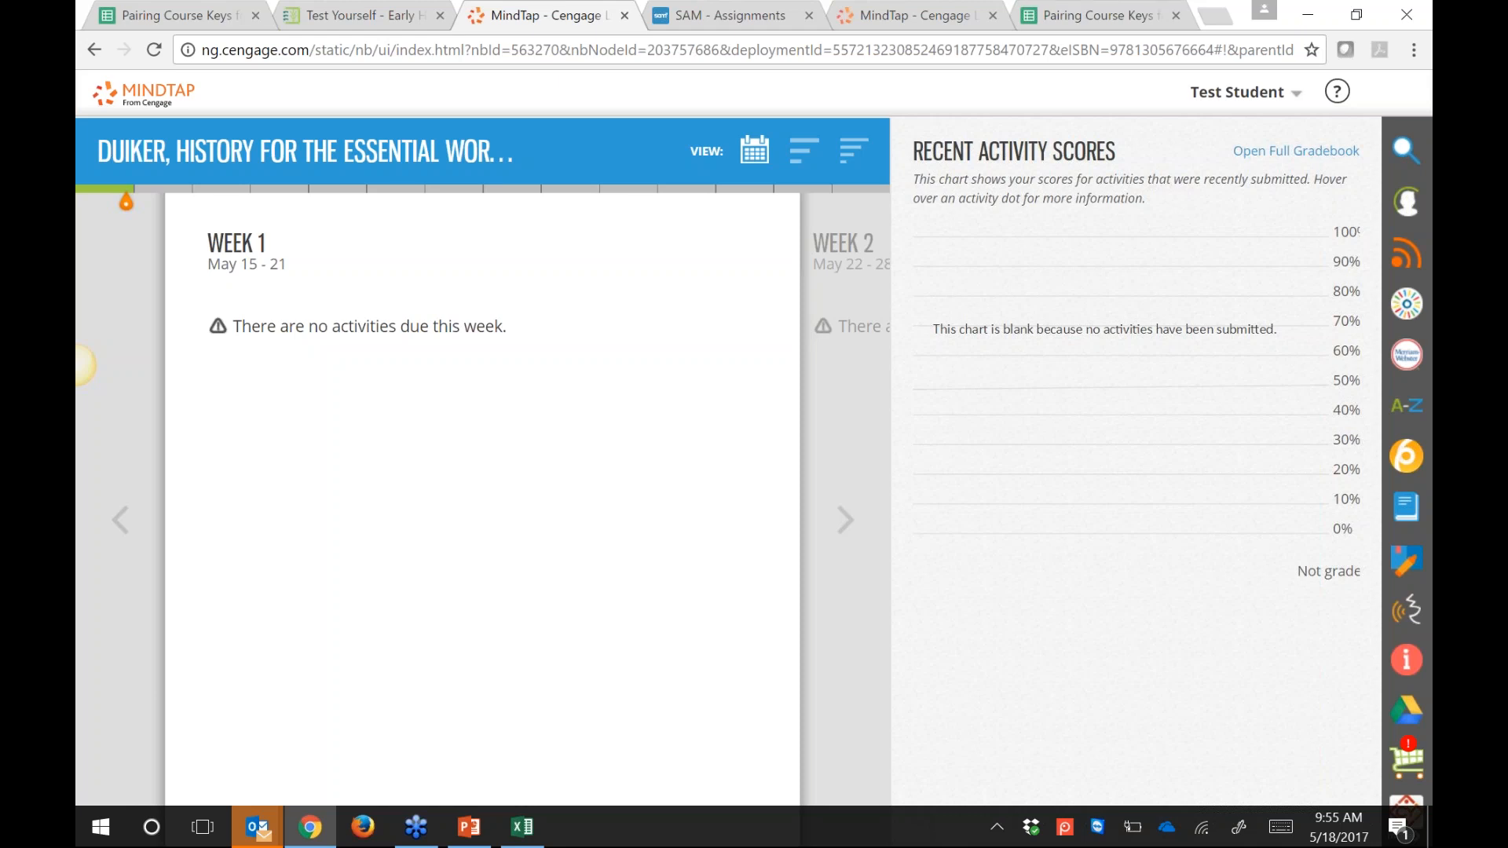
# Step: Close the two MindTap tabs and the SAM - Assignments tab, then leave Student View
pyautogui.click(624, 16)
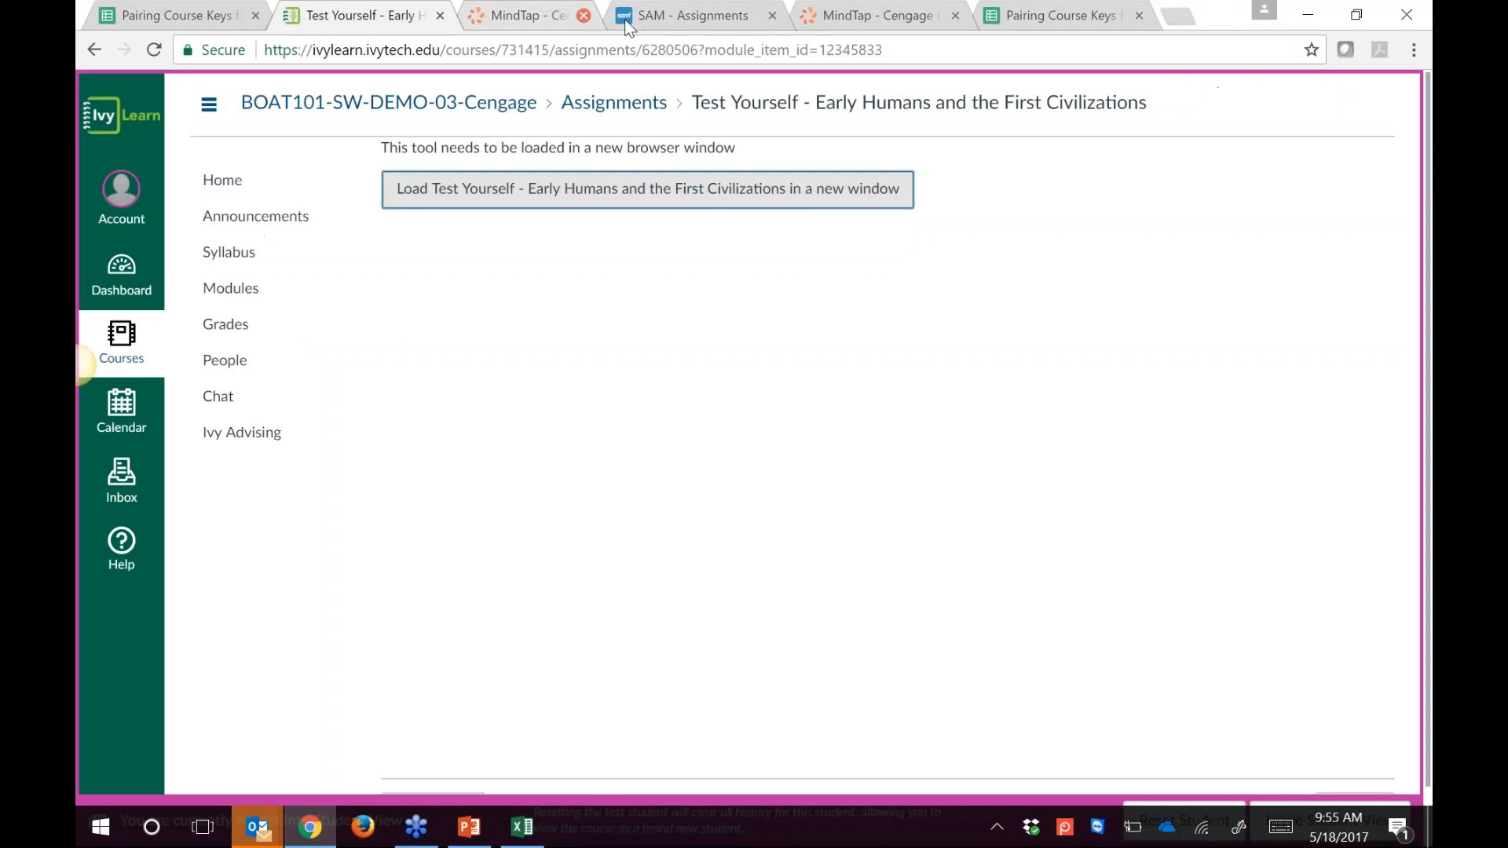
pyautogui.click(624, 16)
pyautogui.click(624, 16)
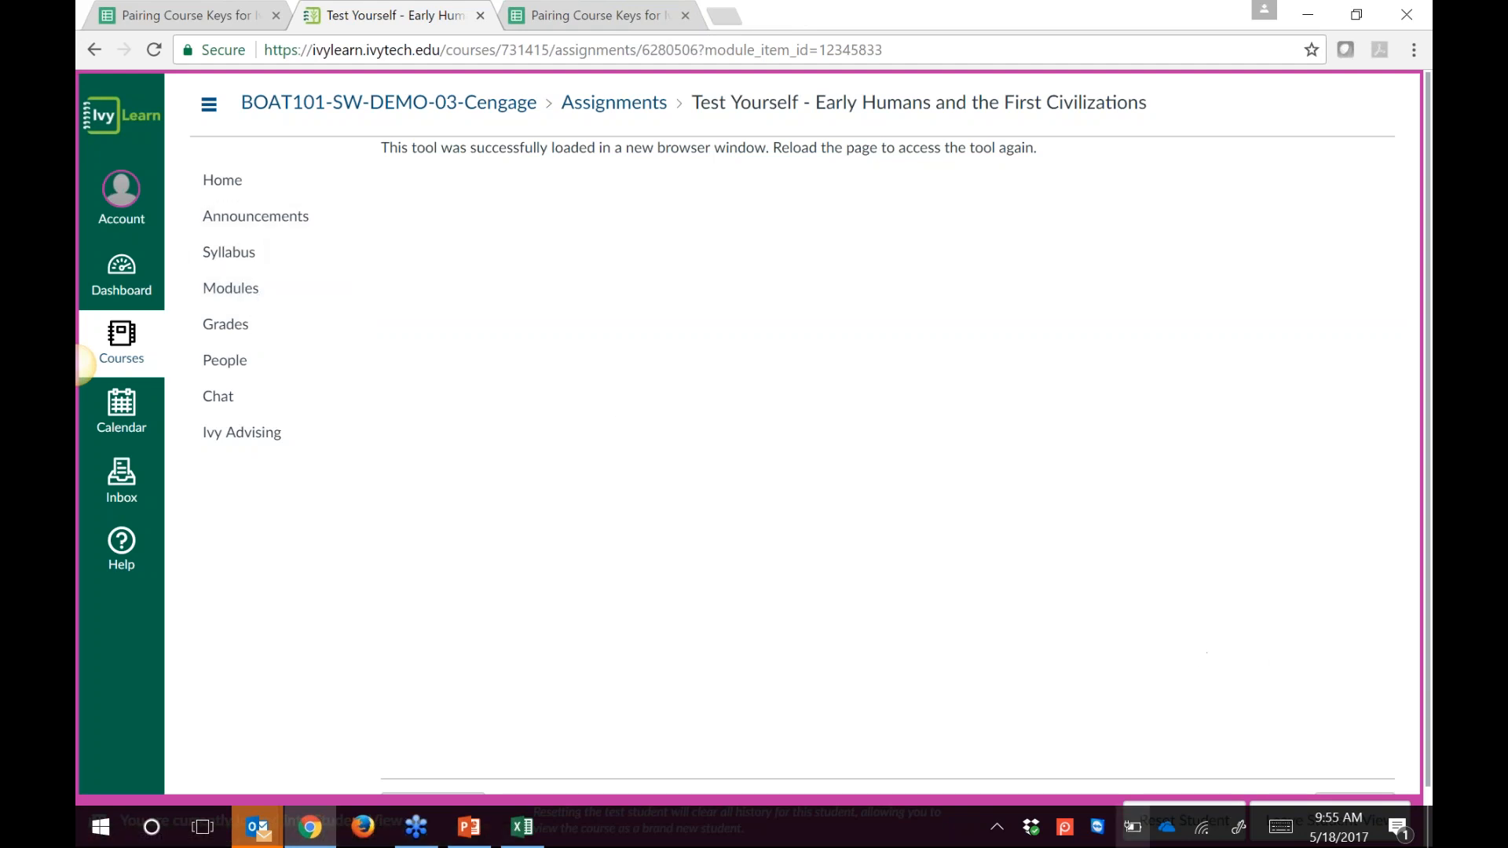
pyautogui.moveTo(780, 844); pyautogui.dragTo(1245, 748)
pyautogui.click(1296, 820)
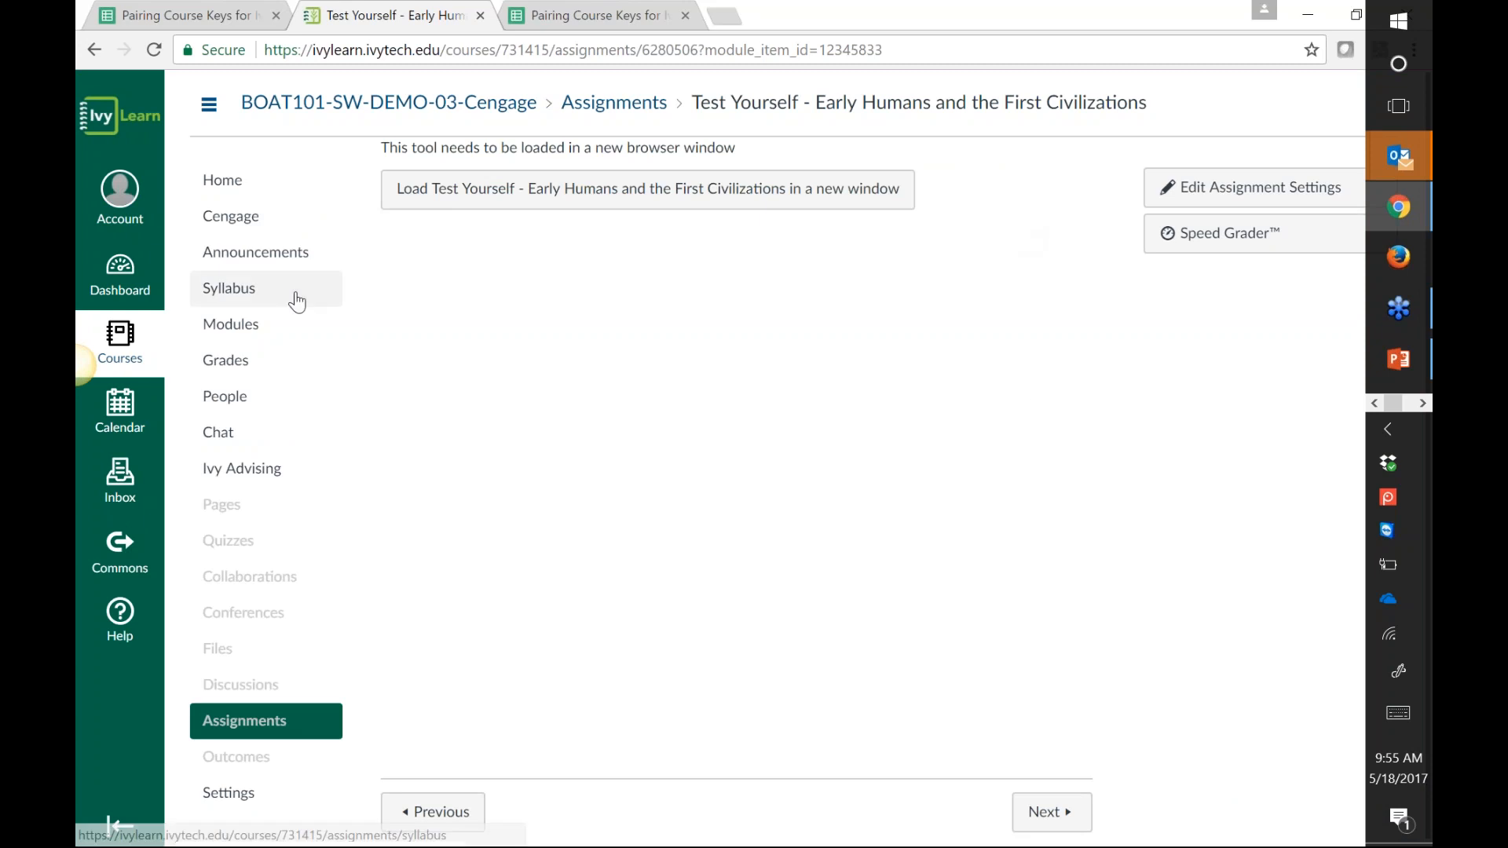
# Step: In a new tab, go to cengage.com/dcs for Cengage's Training Resources
pyautogui.click(733, 17)
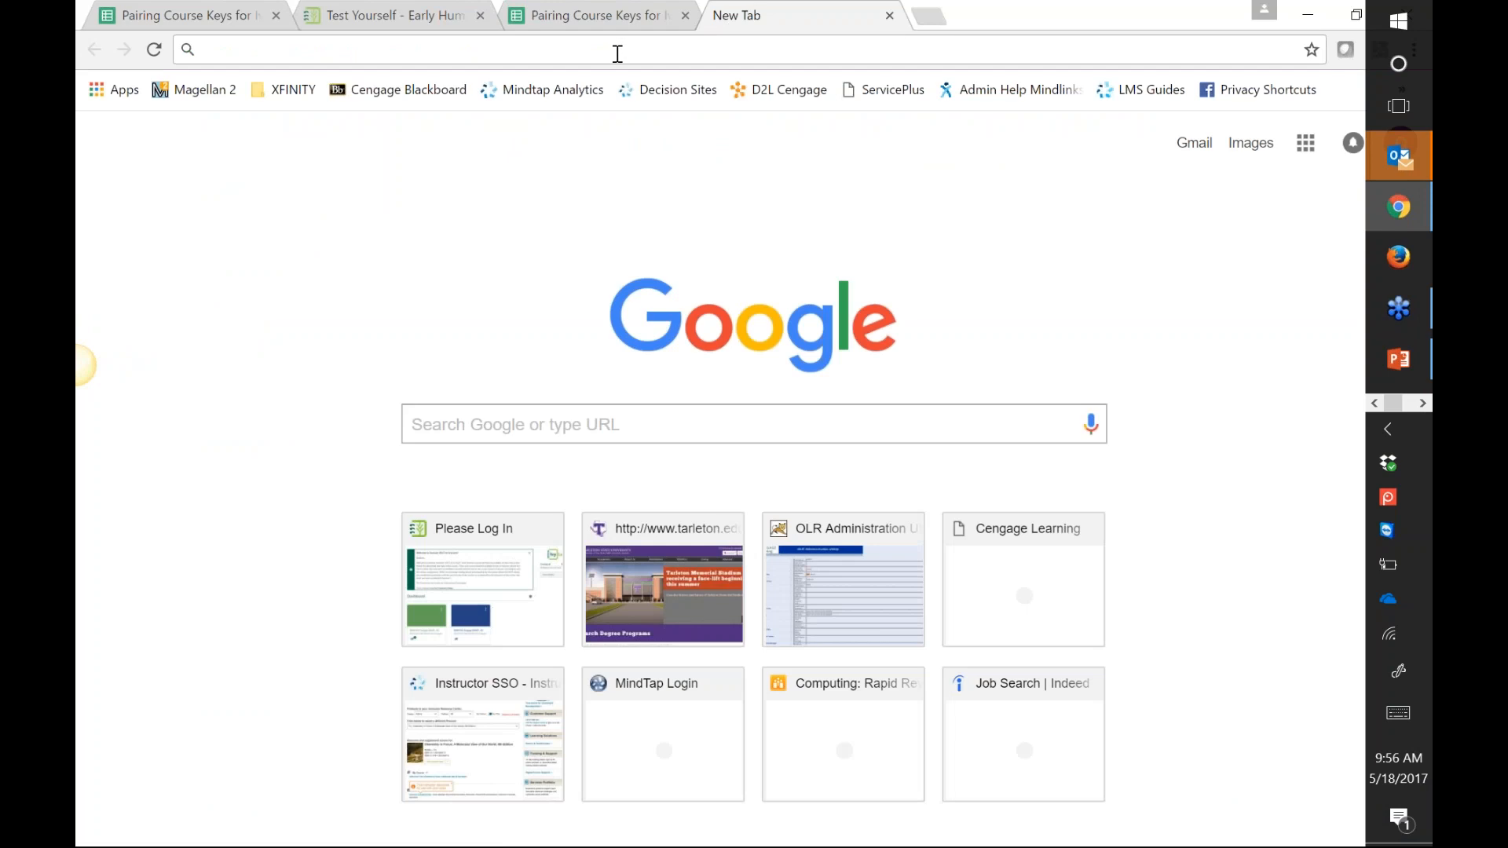
pyautogui.write('cengage')
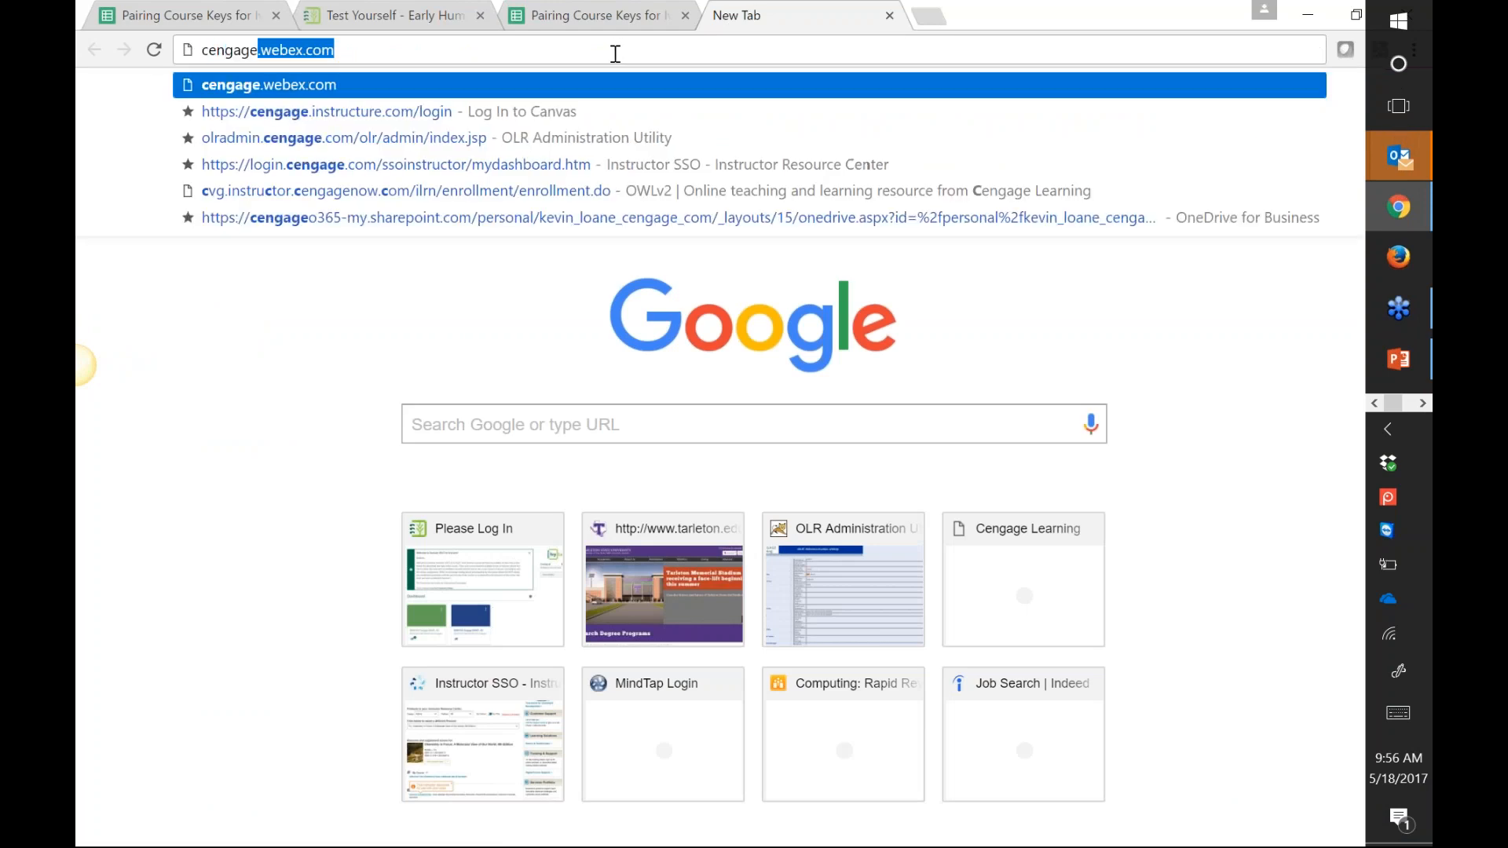
pyautogui.press('Return')
pyautogui.write('.com/')
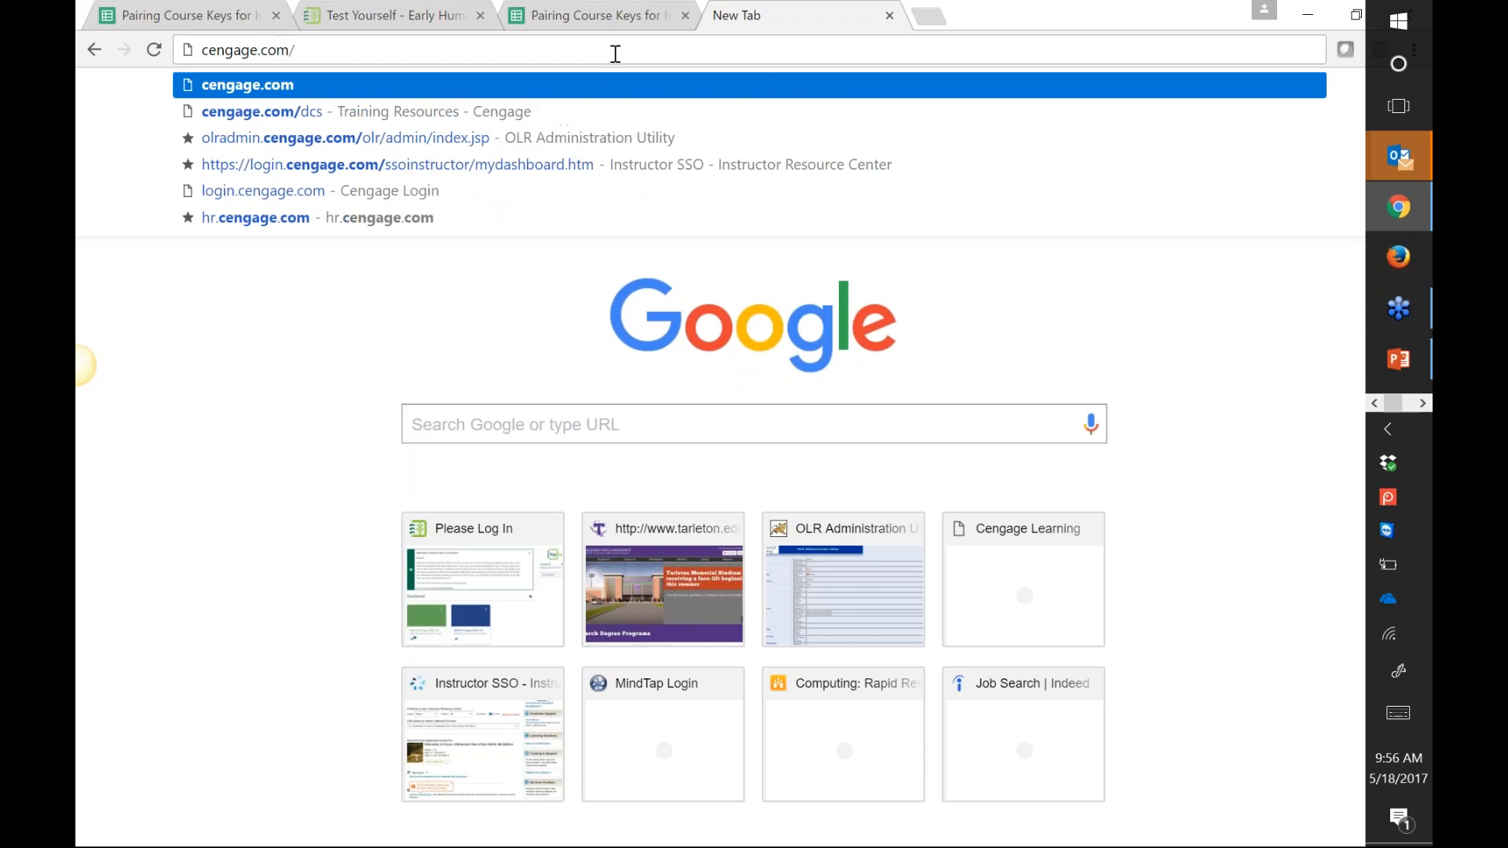
pyautogui.write('d')
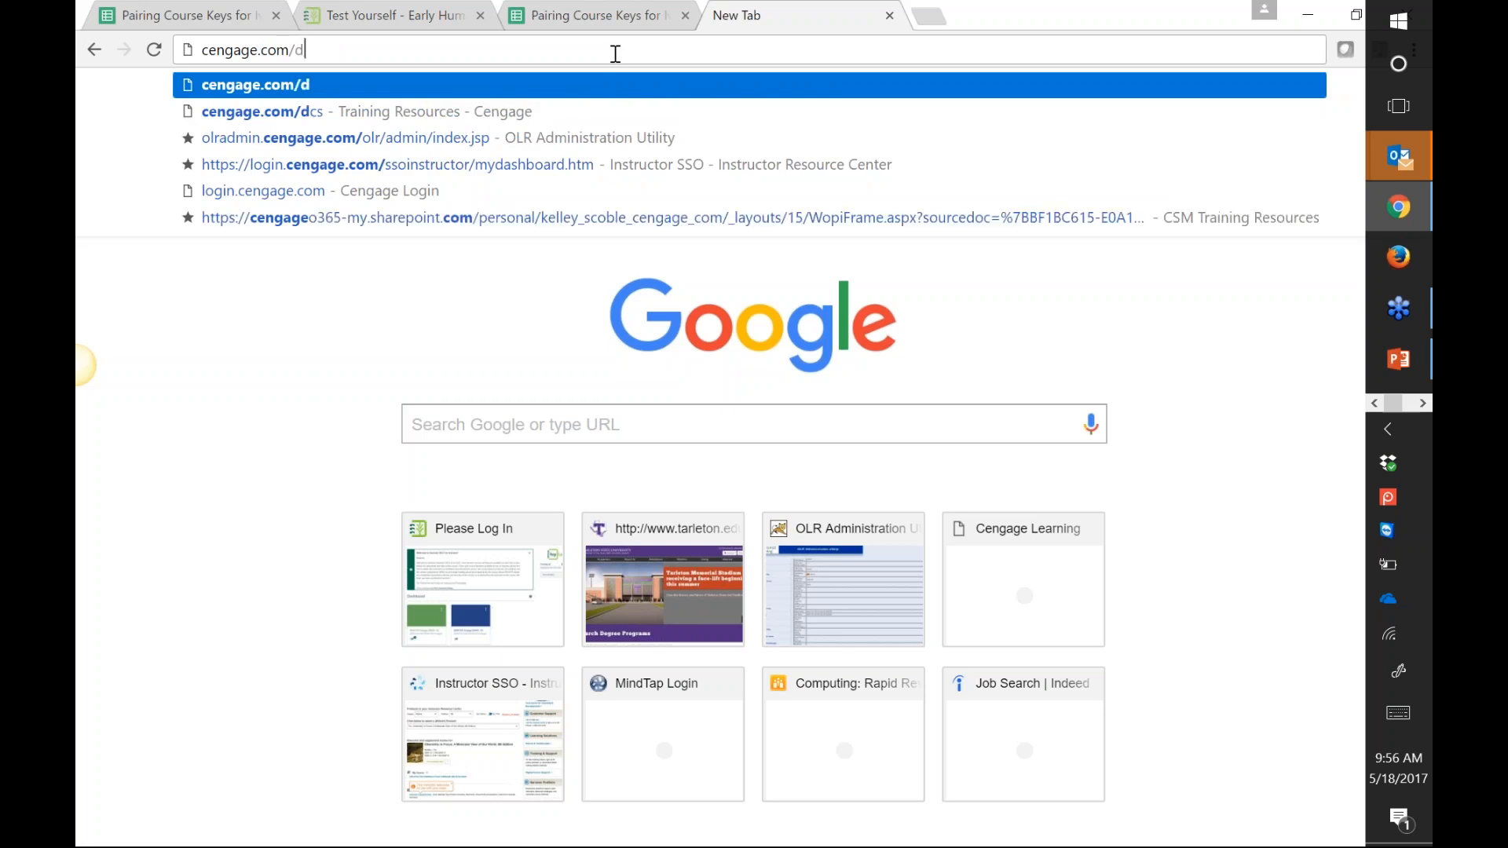
pyautogui.write('c')
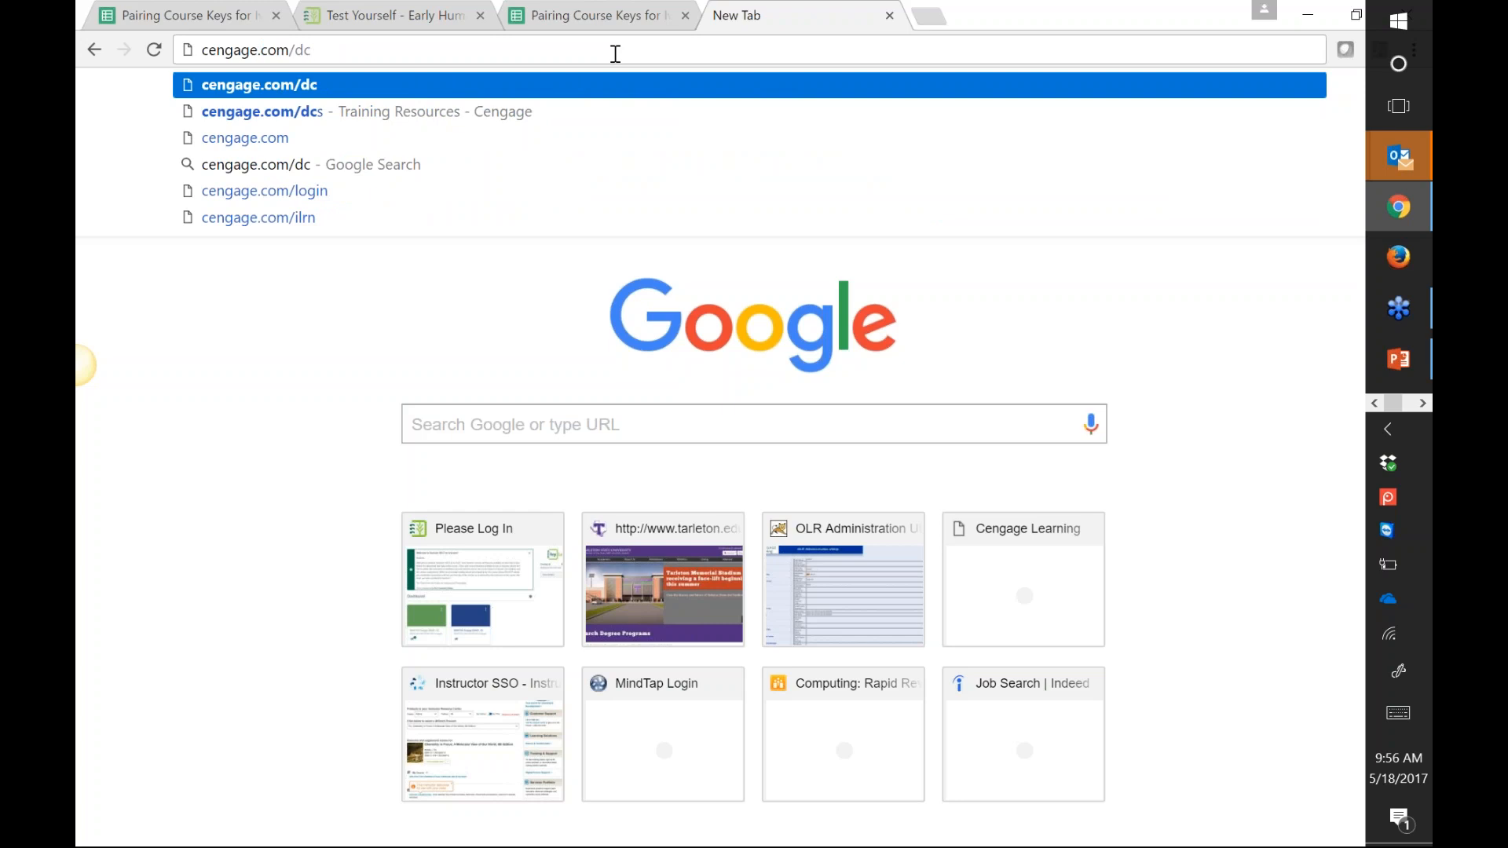
pyautogui.write('s')
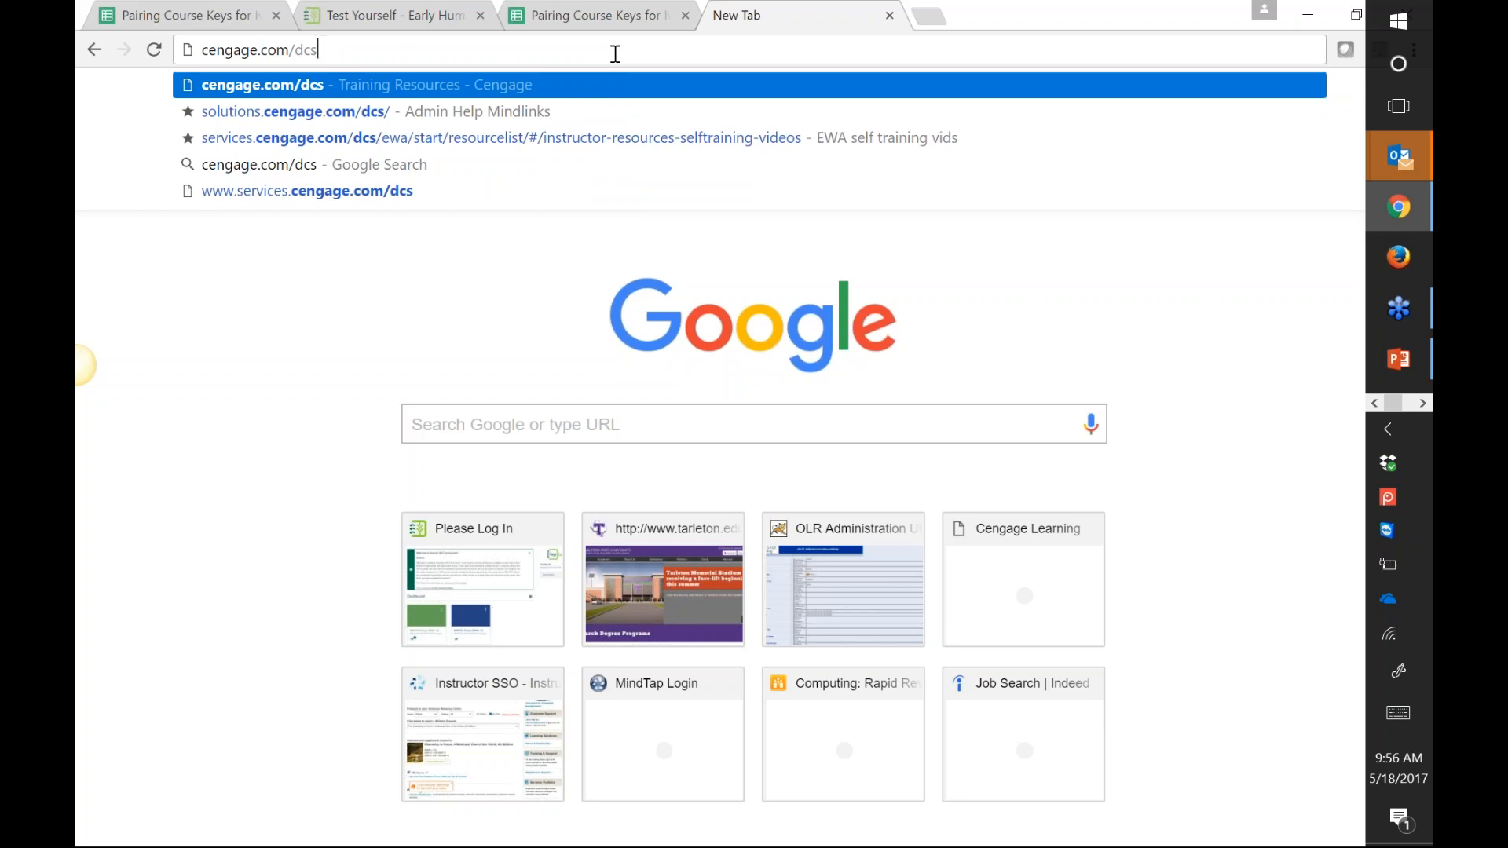
pyautogui.press('Return')
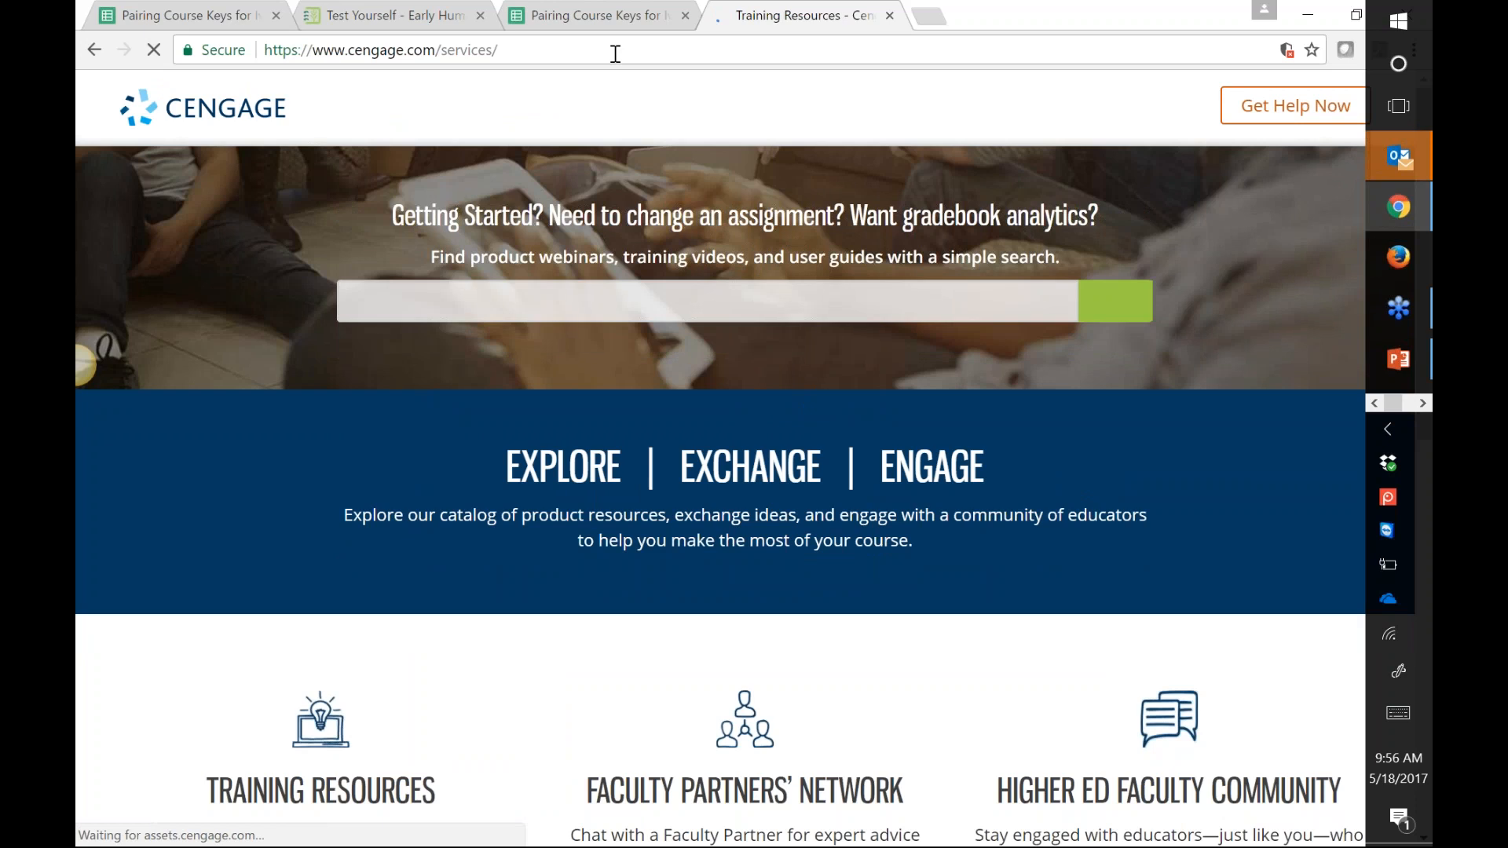
# Step: Open the MindTap: General product page and view its instructor User Guides
pyautogui.scroll(-10, 1077, 212)
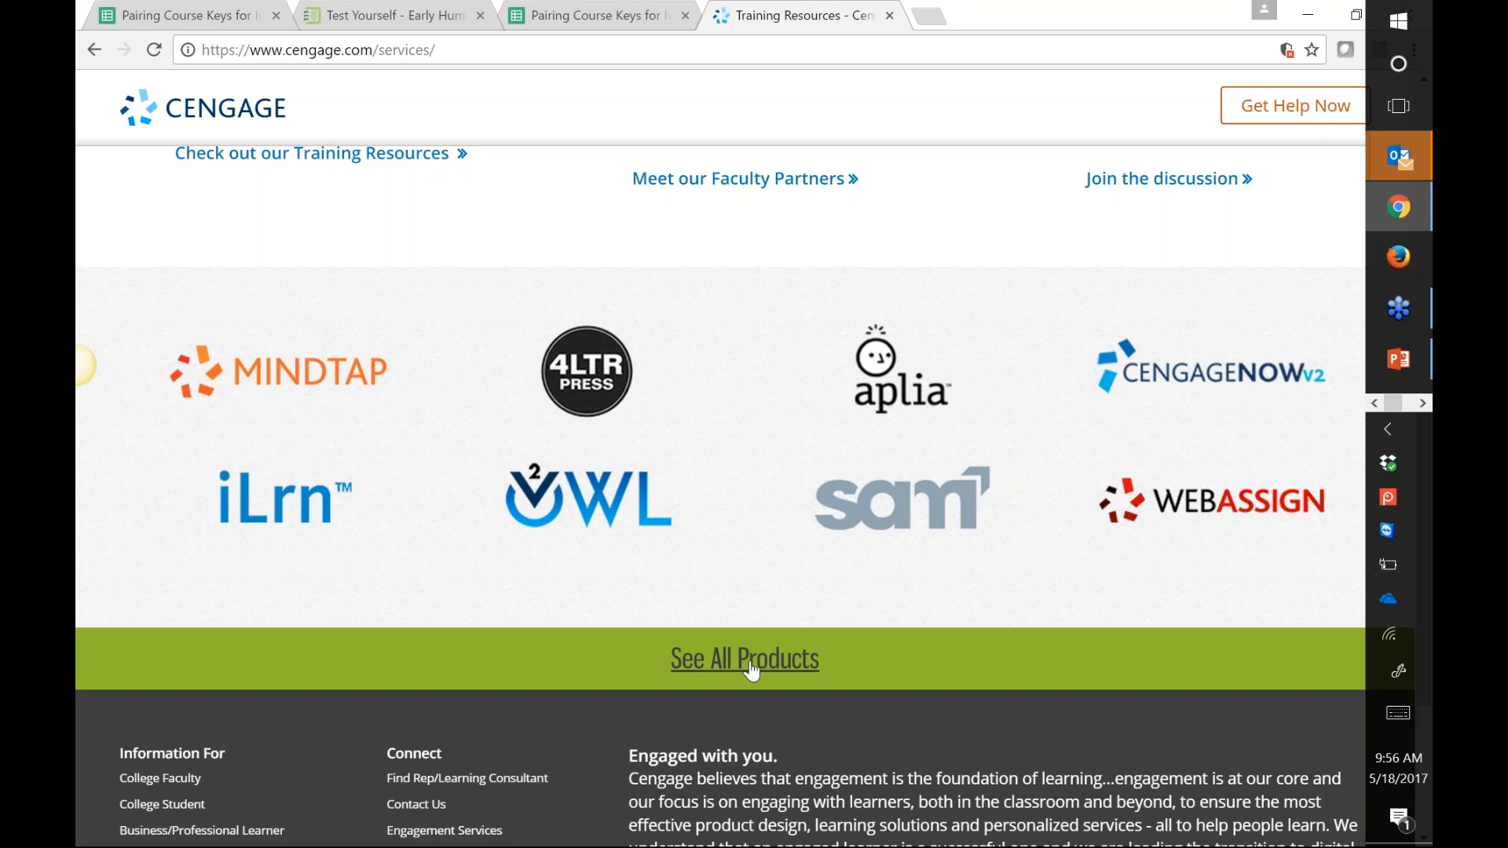
pyautogui.click(306, 396)
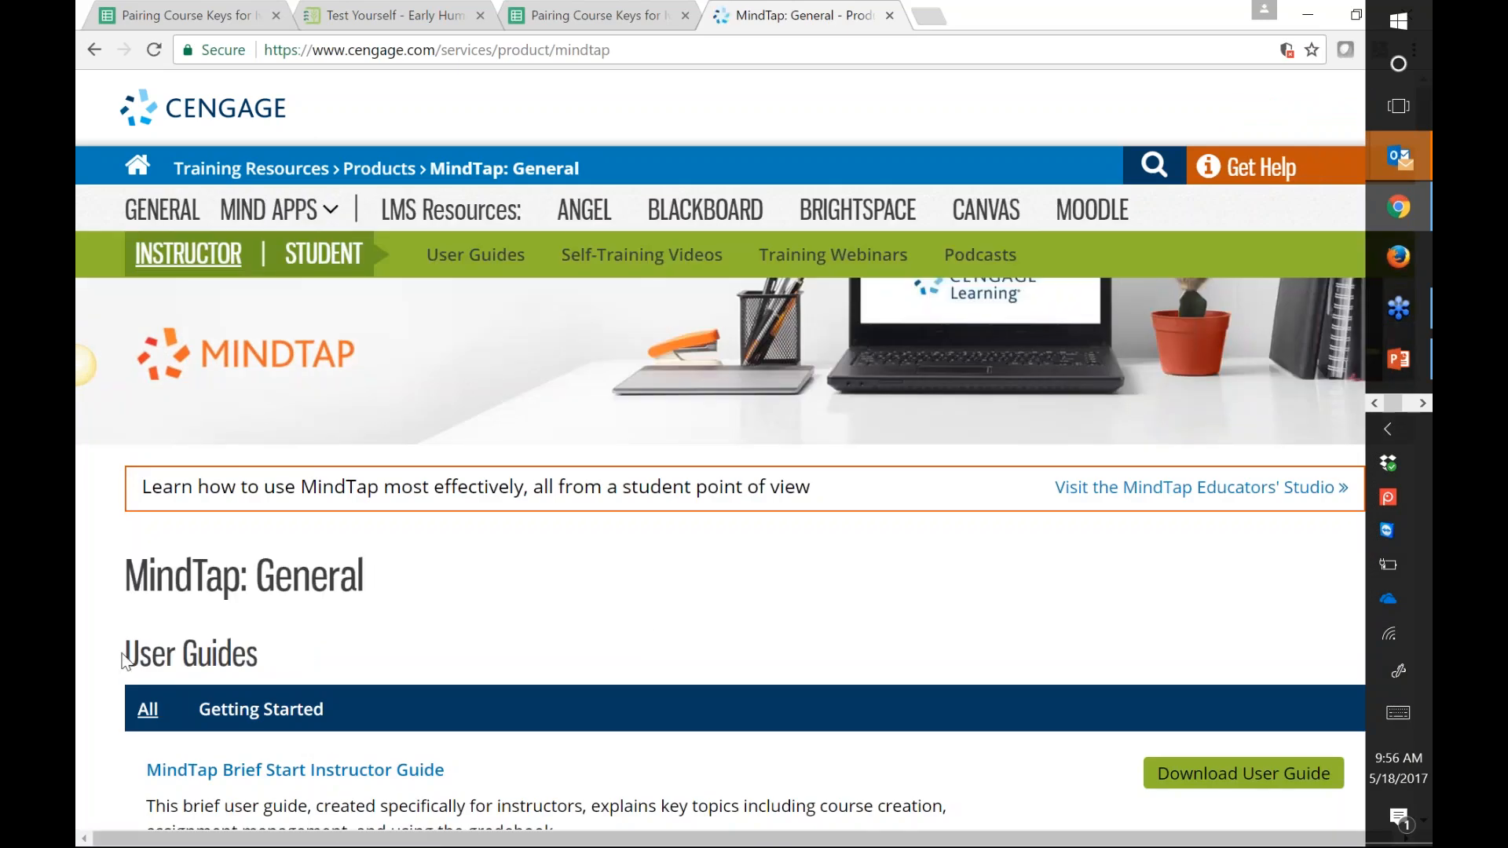
pyautogui.scroll(-3, 658, 498)
pyautogui.moveTo(366, 341); pyautogui.dragTo(256, 339)
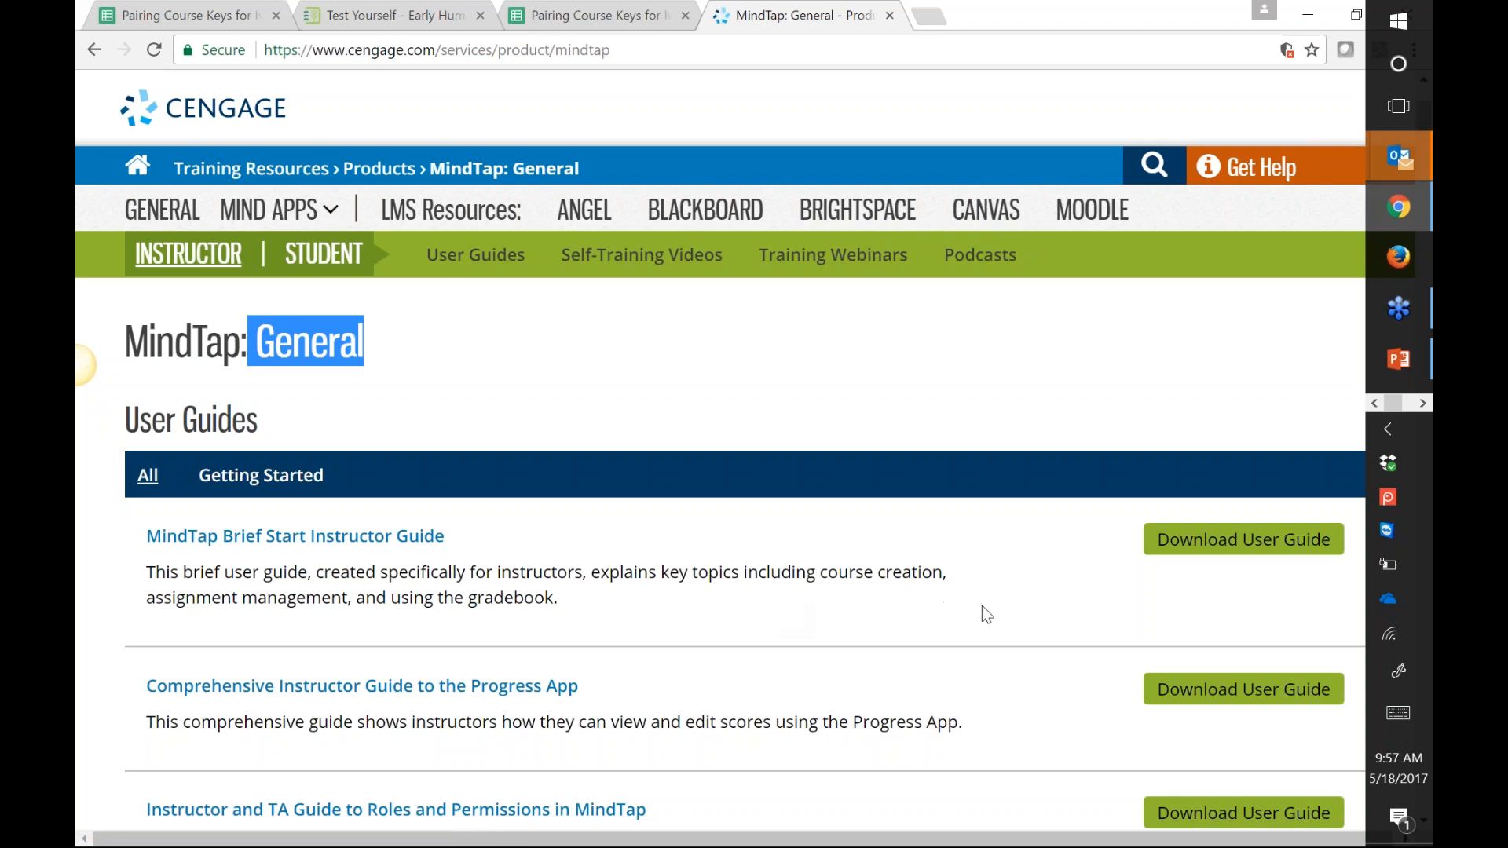
# Step: Open MindTap: Canvas under LMS Resources and browse its User Guides and Self-Training Videos
pyautogui.click(987, 220)
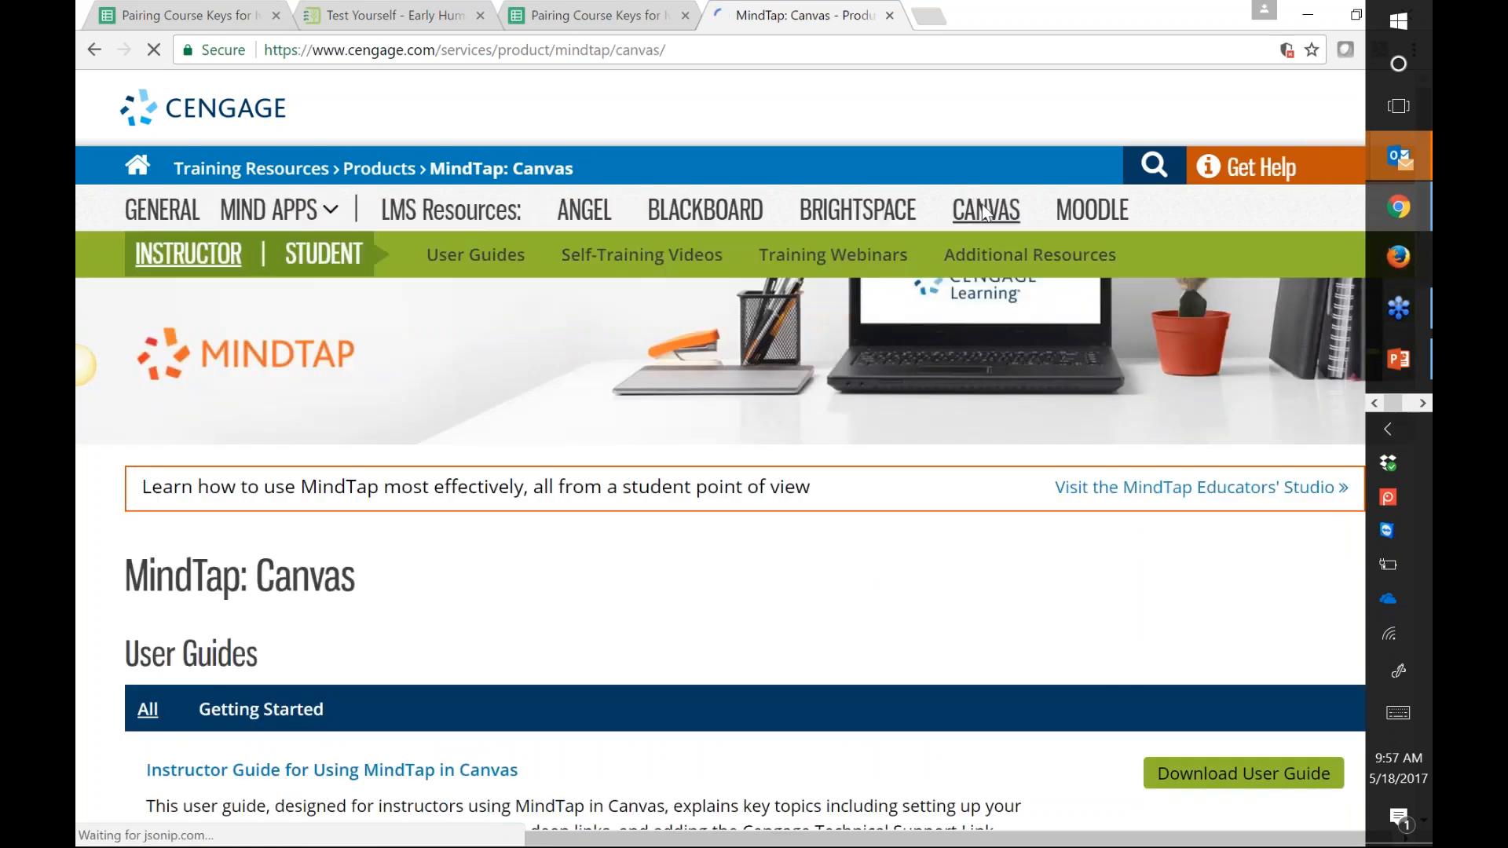
pyautogui.moveTo(385, 585); pyautogui.dragTo(121, 577)
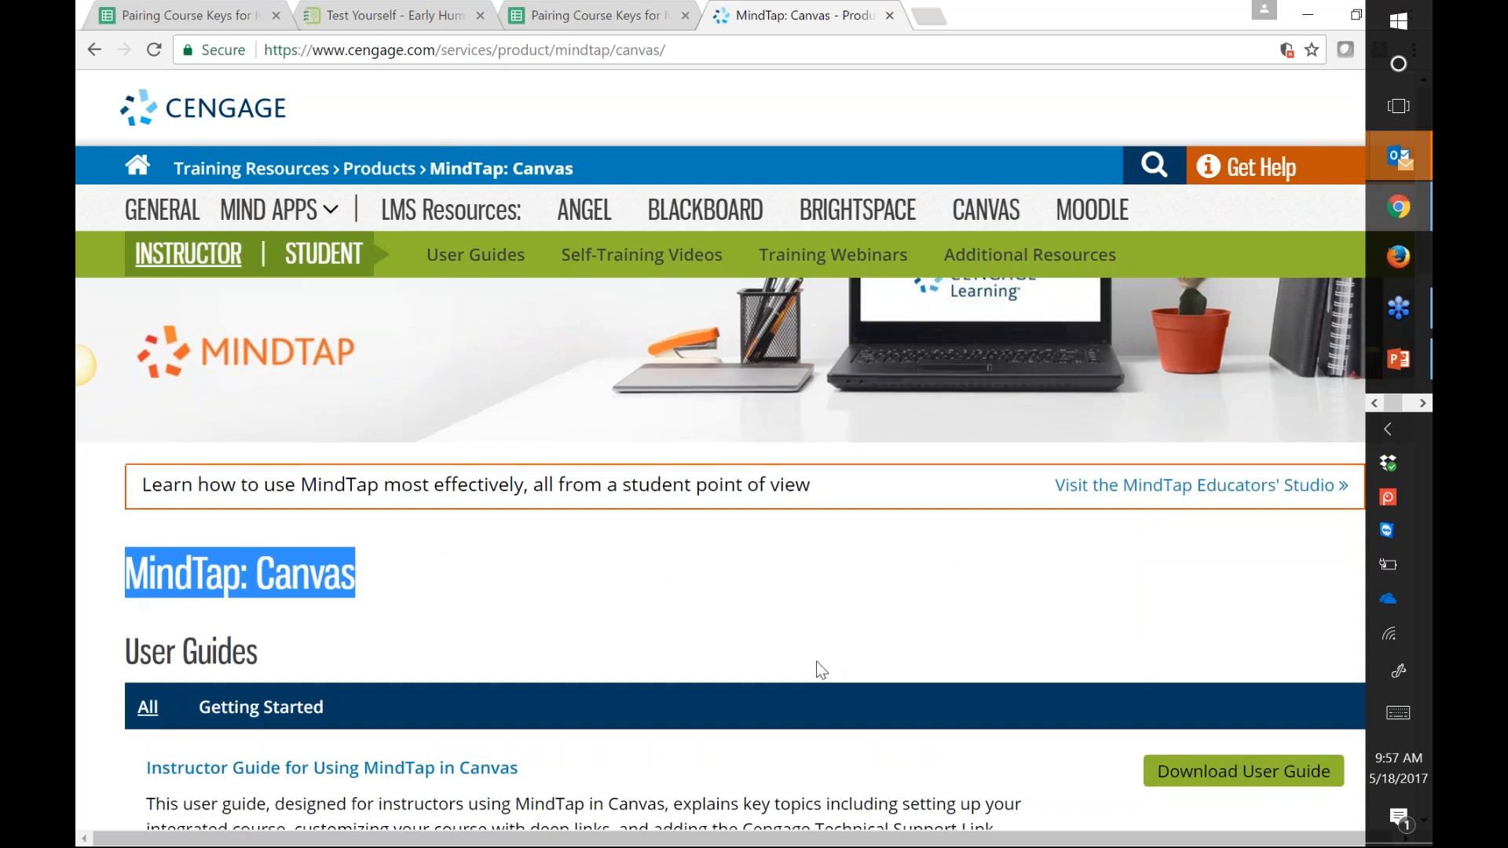
pyautogui.scroll(-3, 821, 670)
pyautogui.scroll(-2, 840, 437)
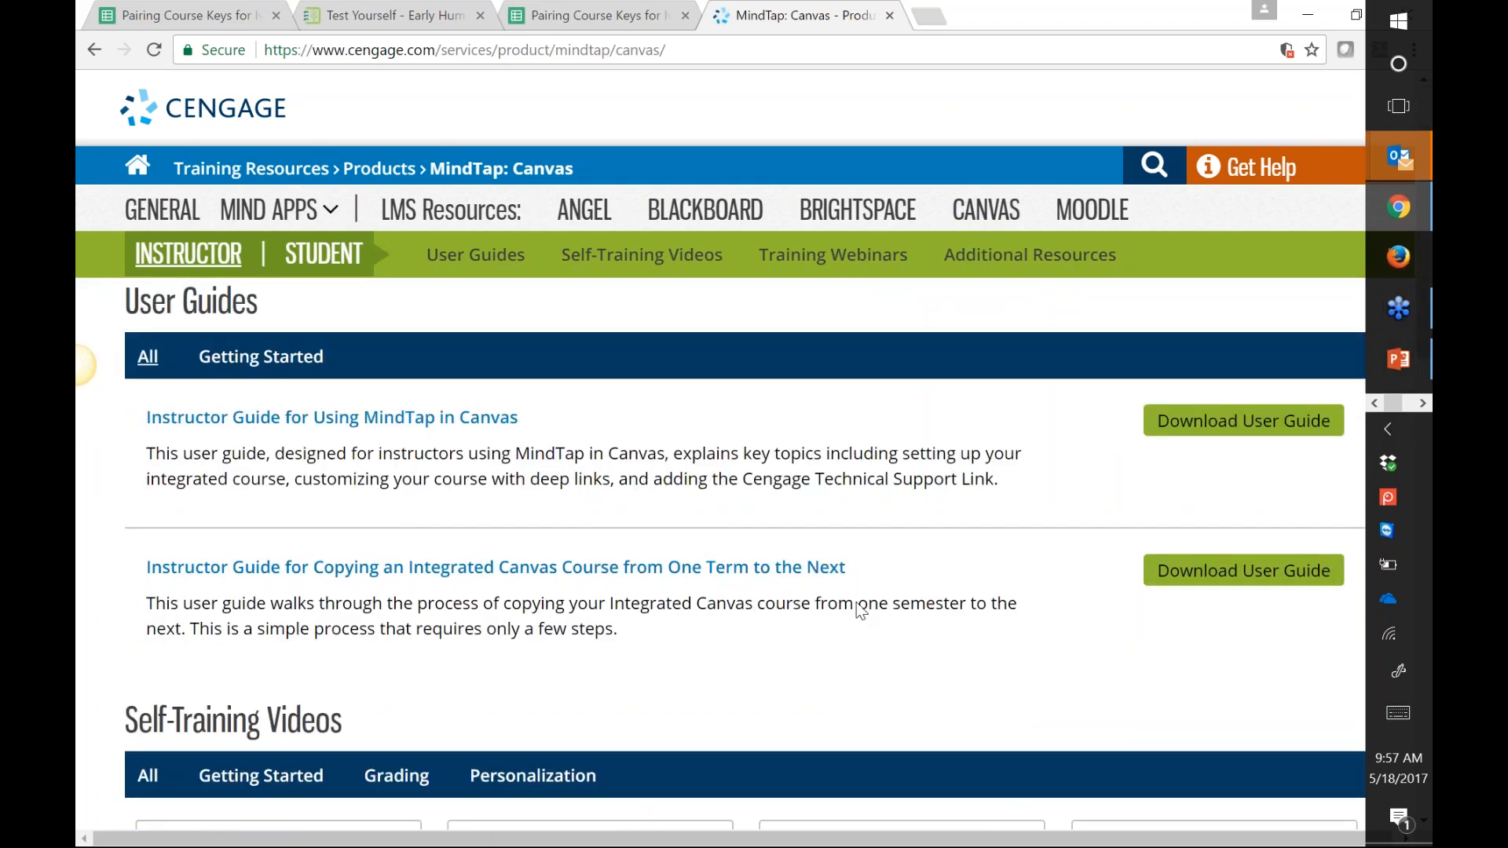
pyautogui.scroll(-1, 861, 610)
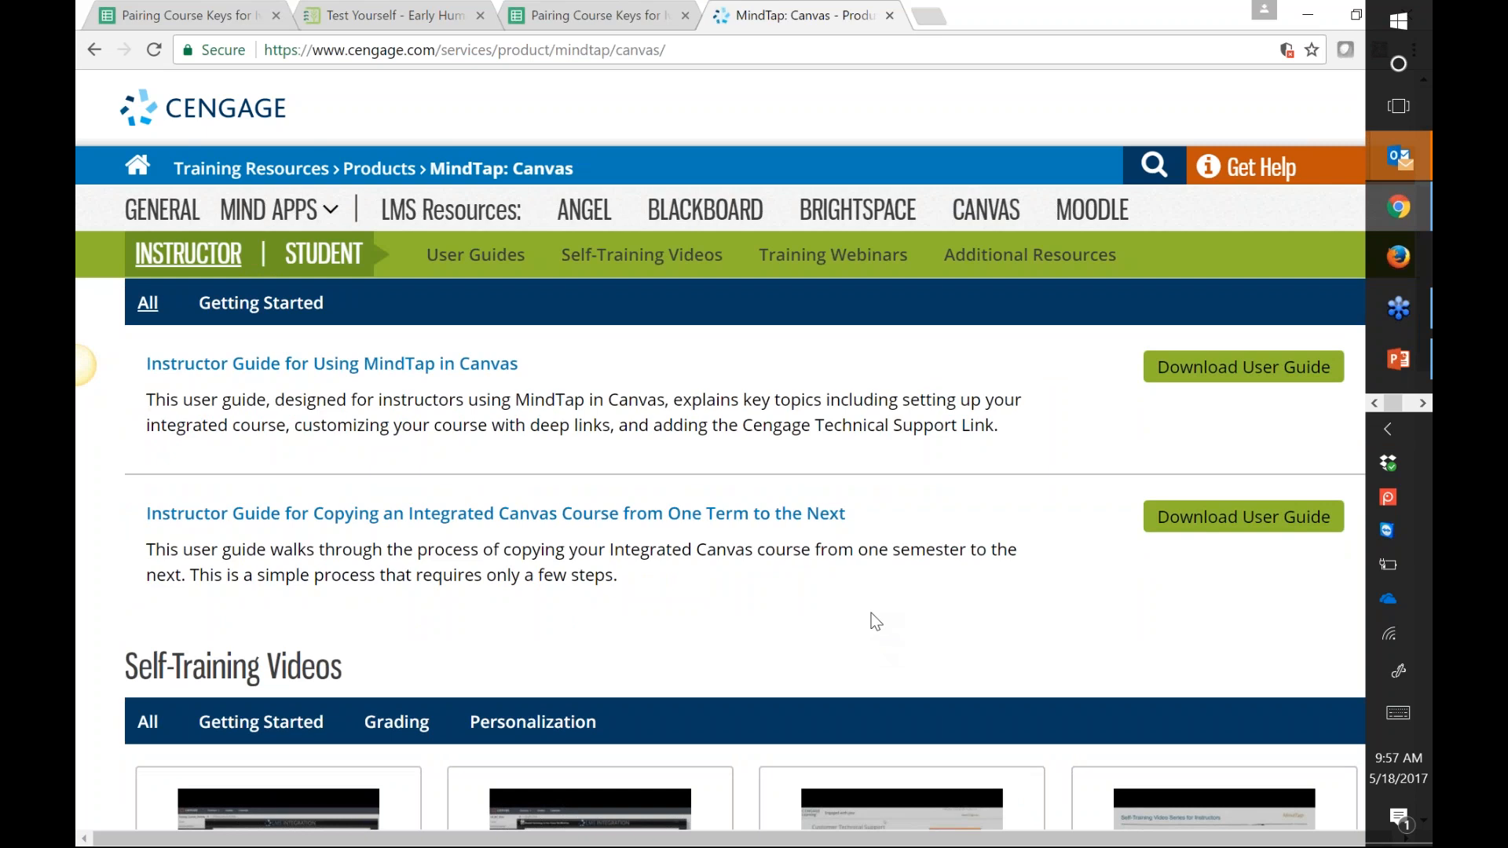
pyautogui.scroll(-3, 884, 441)
pyautogui.scroll(-1, 236, 659)
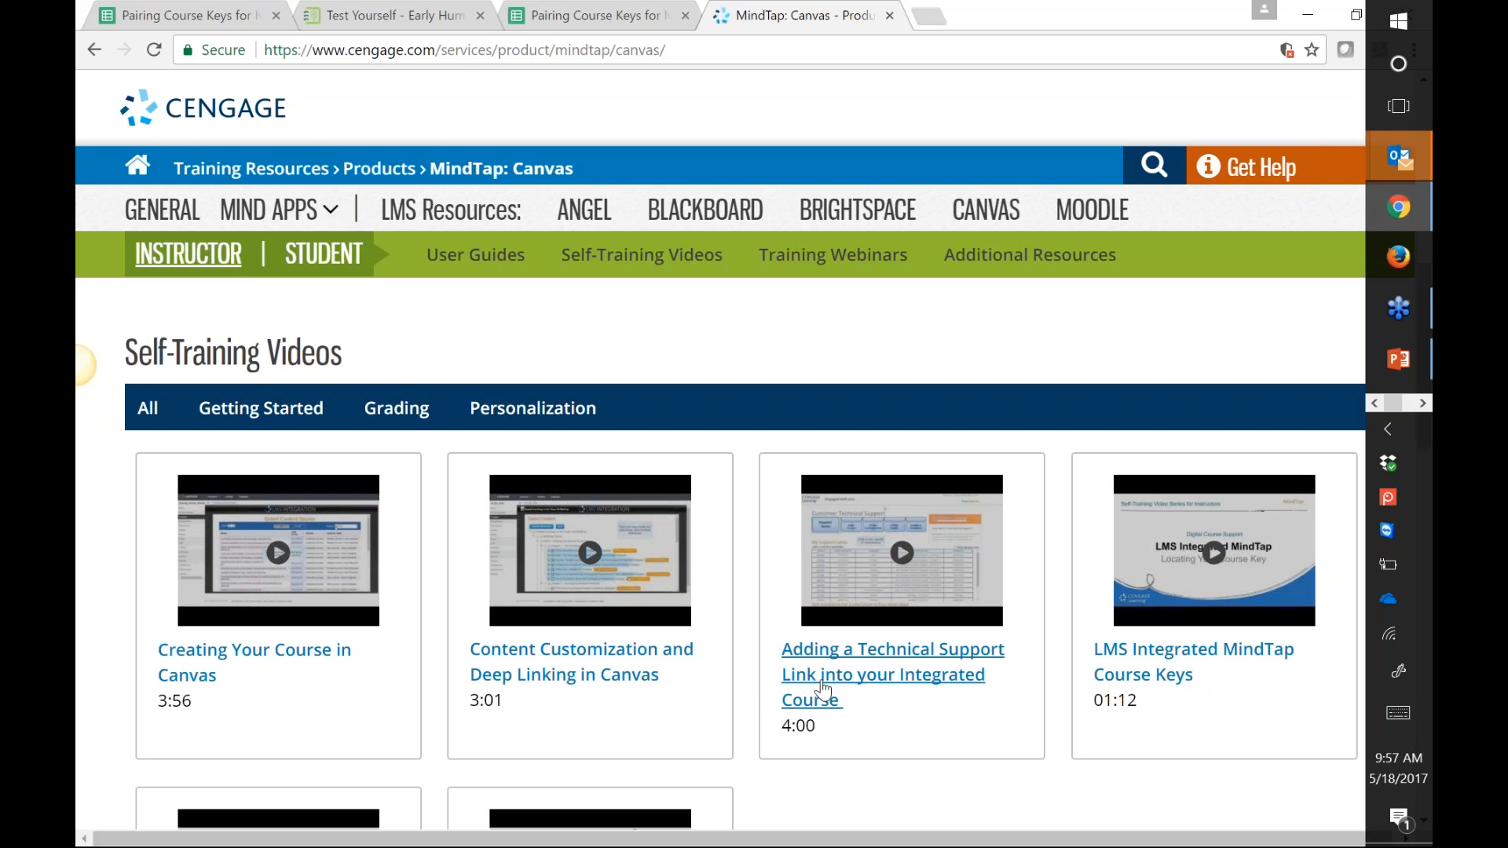
pyautogui.scroll(-1, 1078, 626)
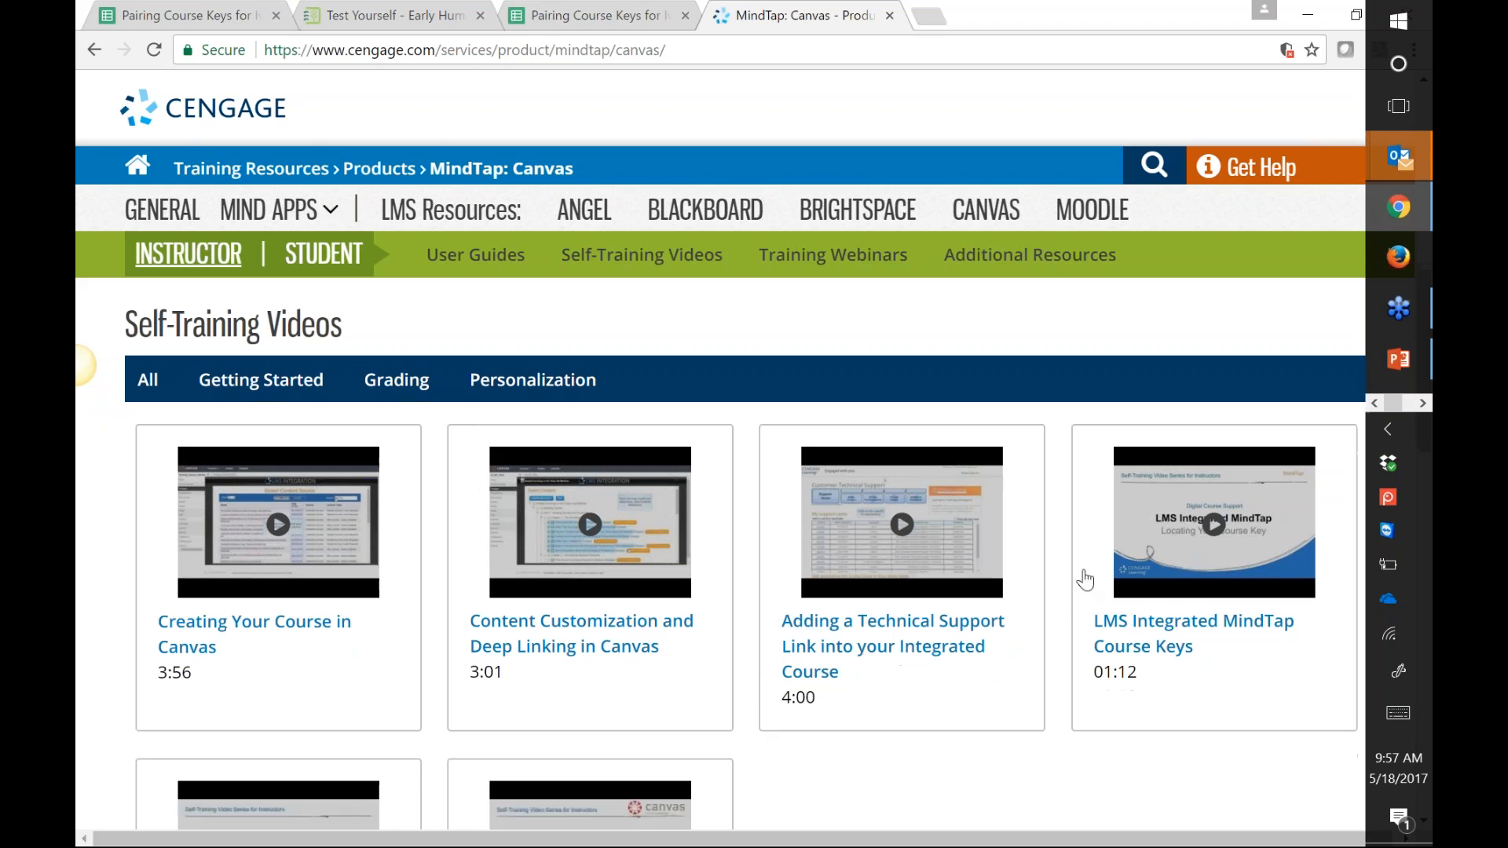
pyautogui.scroll(-3, 1085, 579)
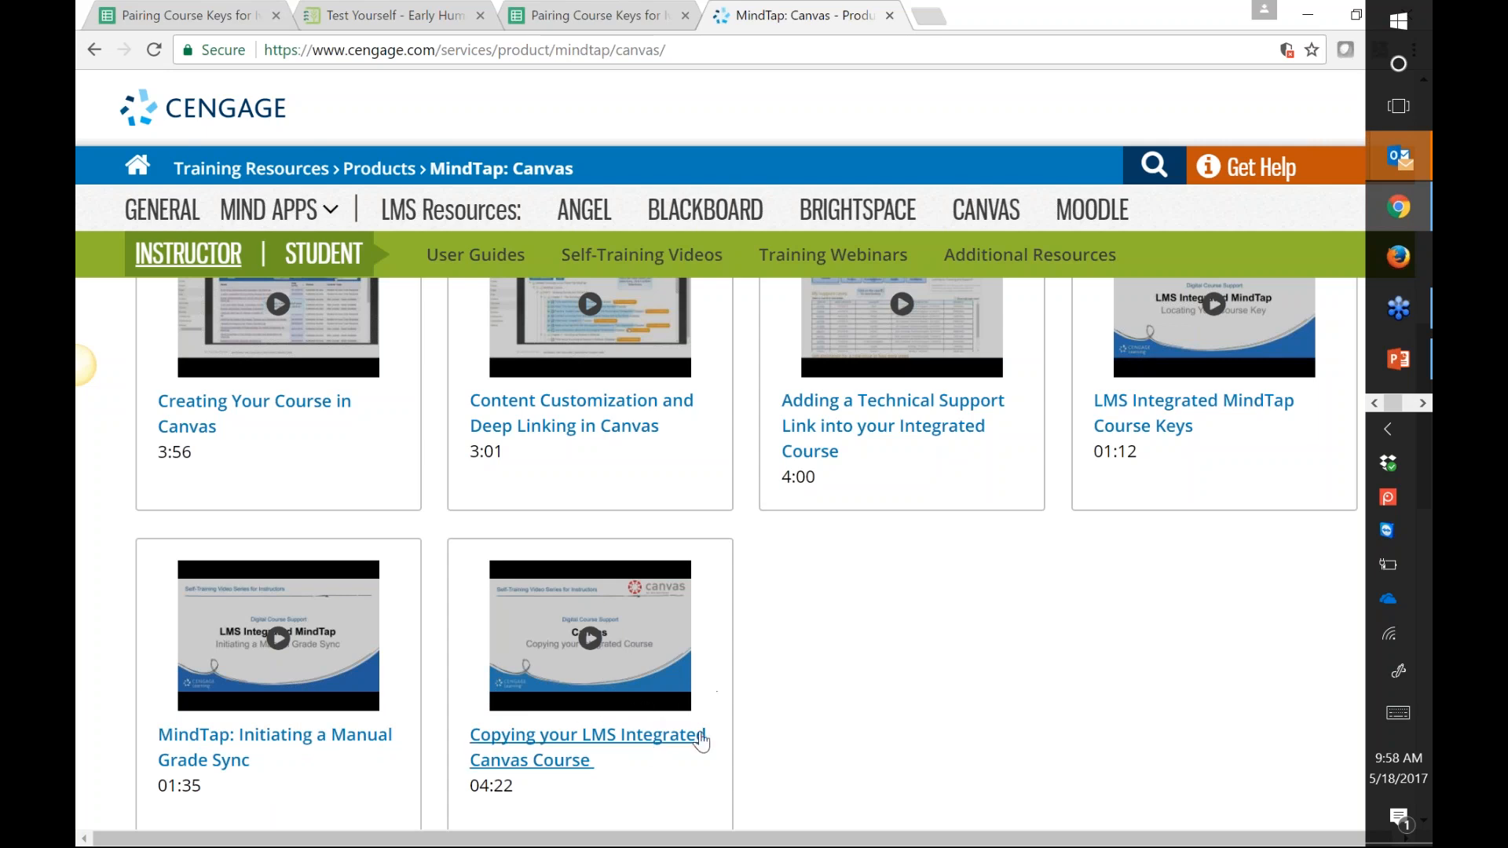
pyautogui.scroll(1, 940, 793)
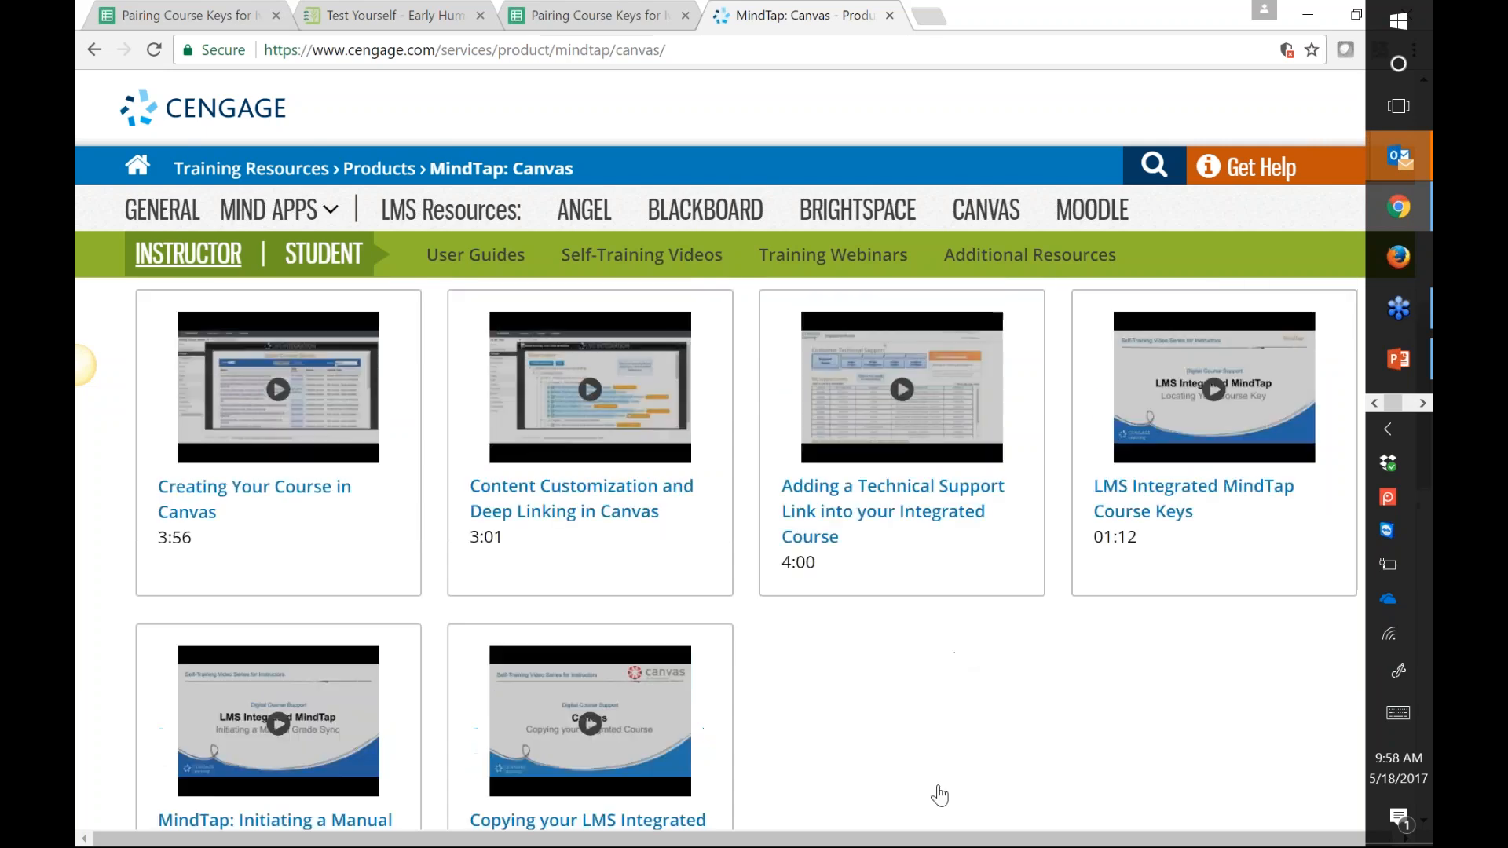
pyautogui.scroll(3, 940, 794)
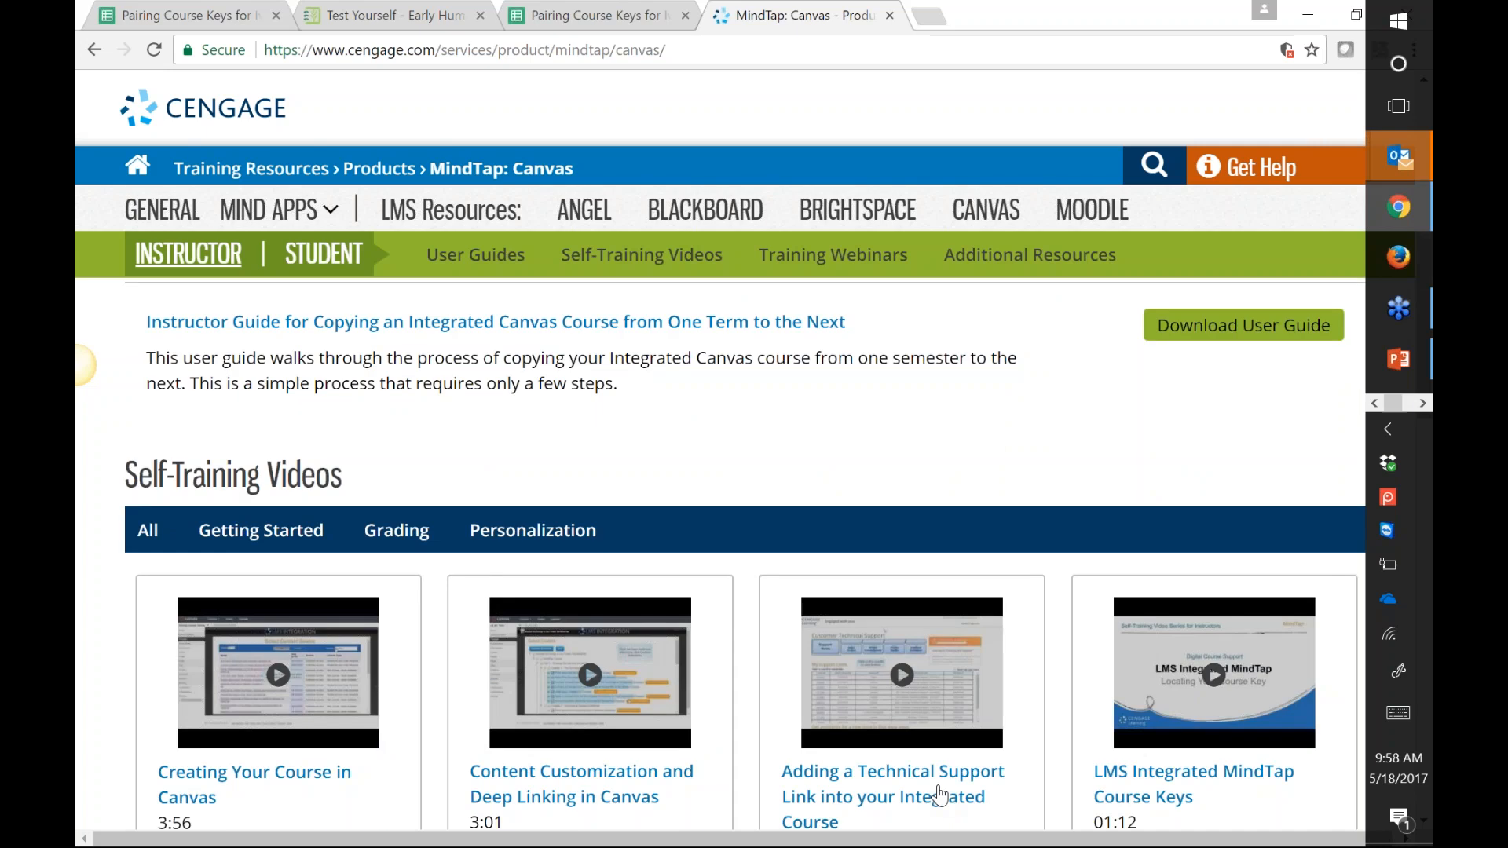
# Step: Switch to the STUDENT resources and preview the MindTap on Canvas Registration and Login video
pyautogui.scroll(5, 940, 794)
pyautogui.click(324, 254)
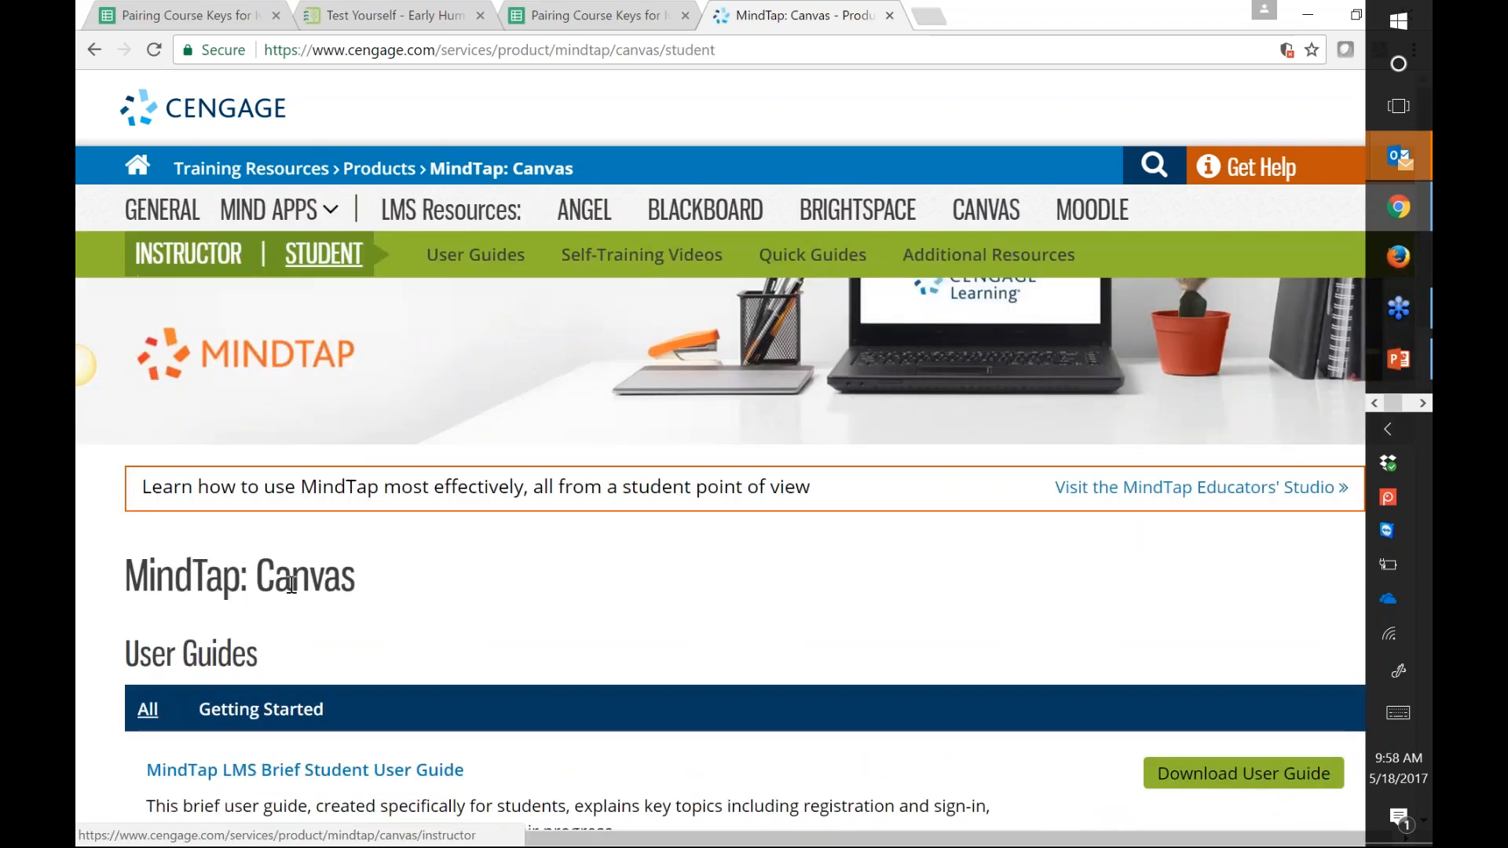
pyautogui.moveTo(148, 578); pyautogui.dragTo(343, 581)
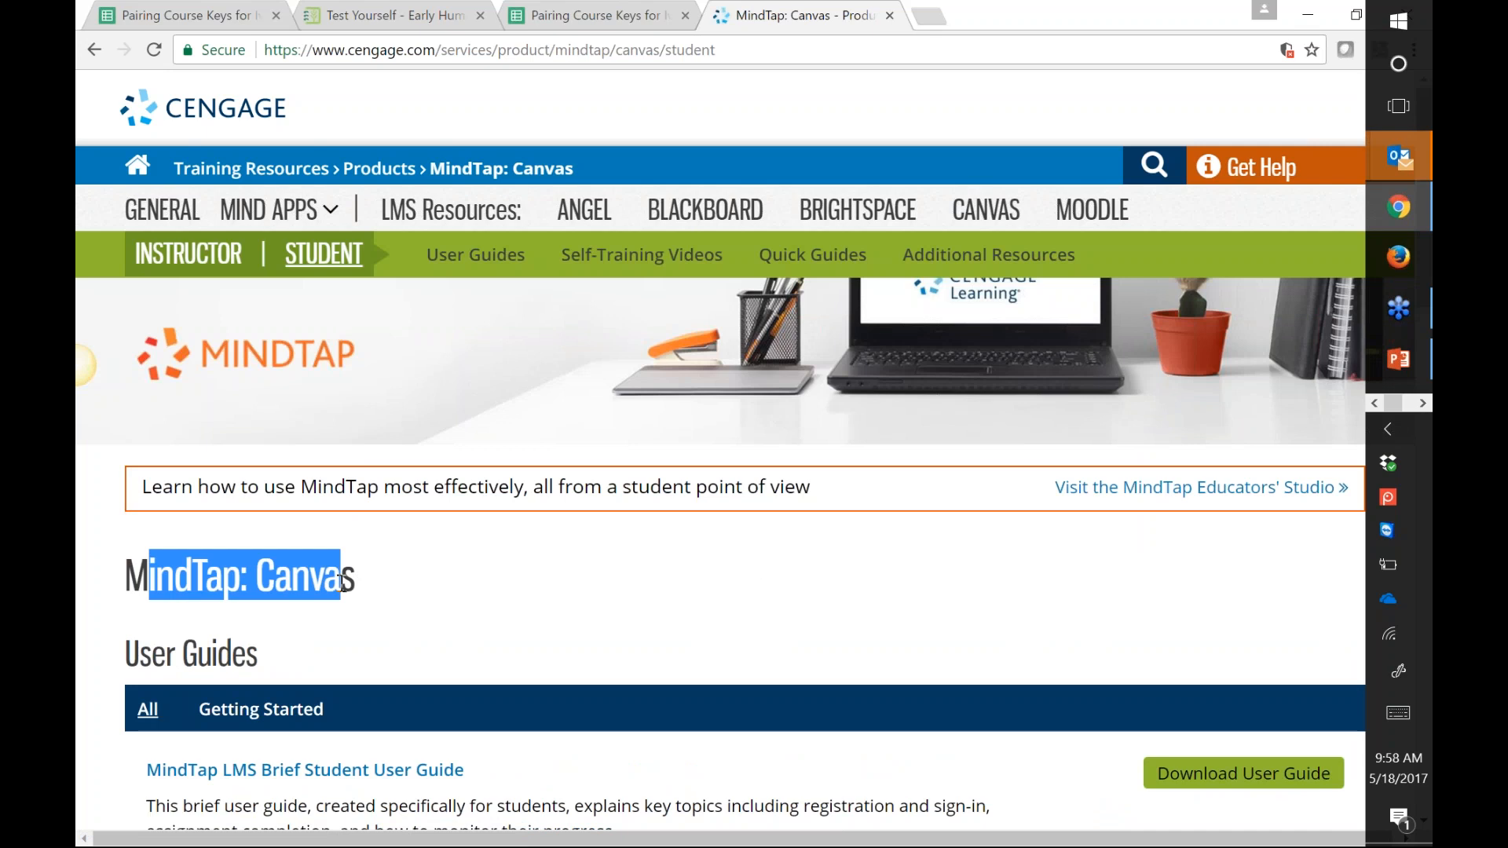
pyautogui.scroll(-6, 808, 515)
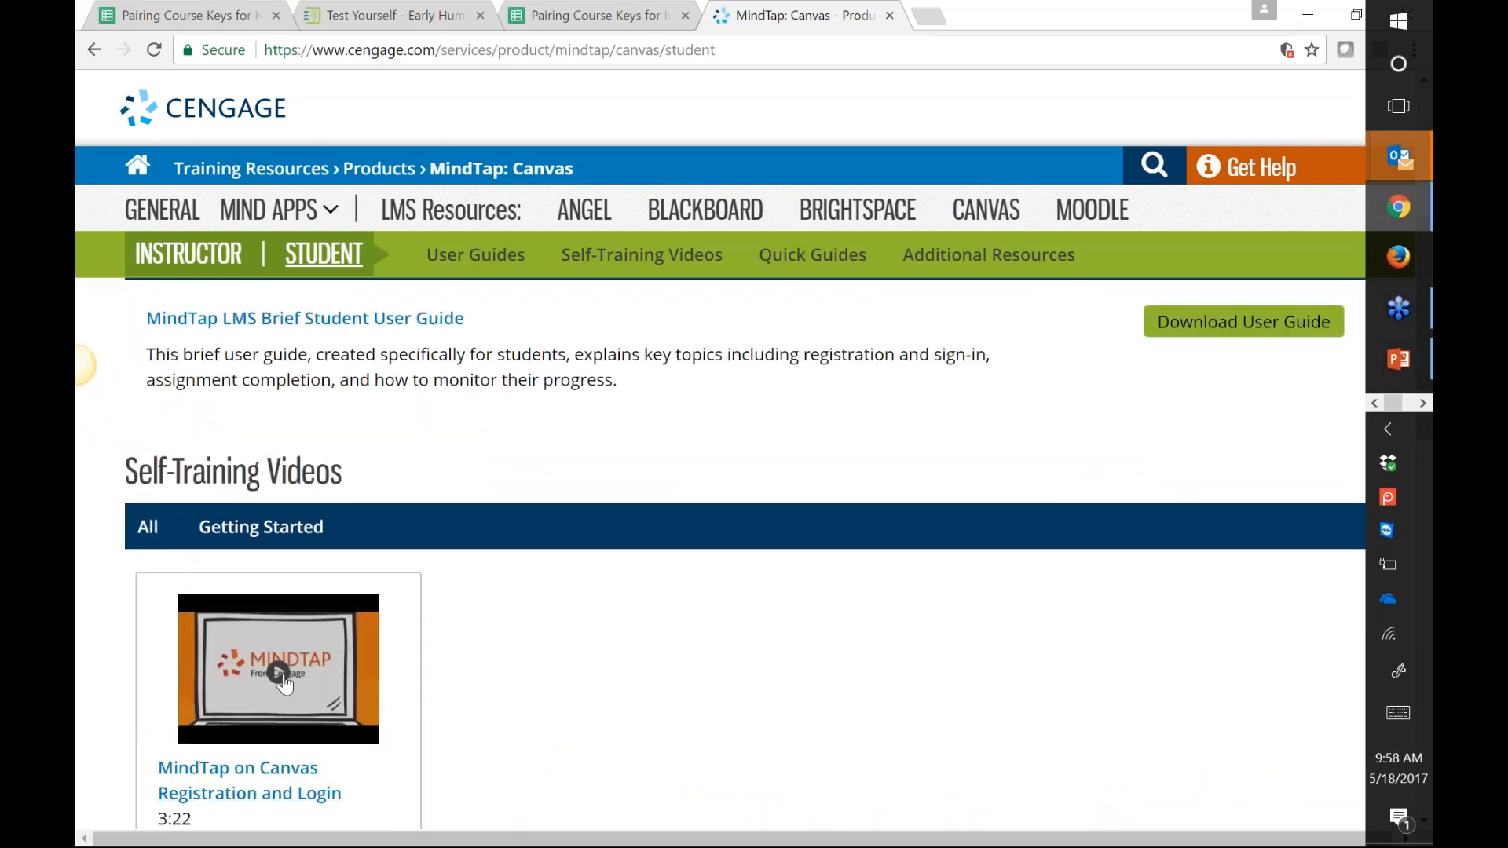
pyautogui.click(281, 677)
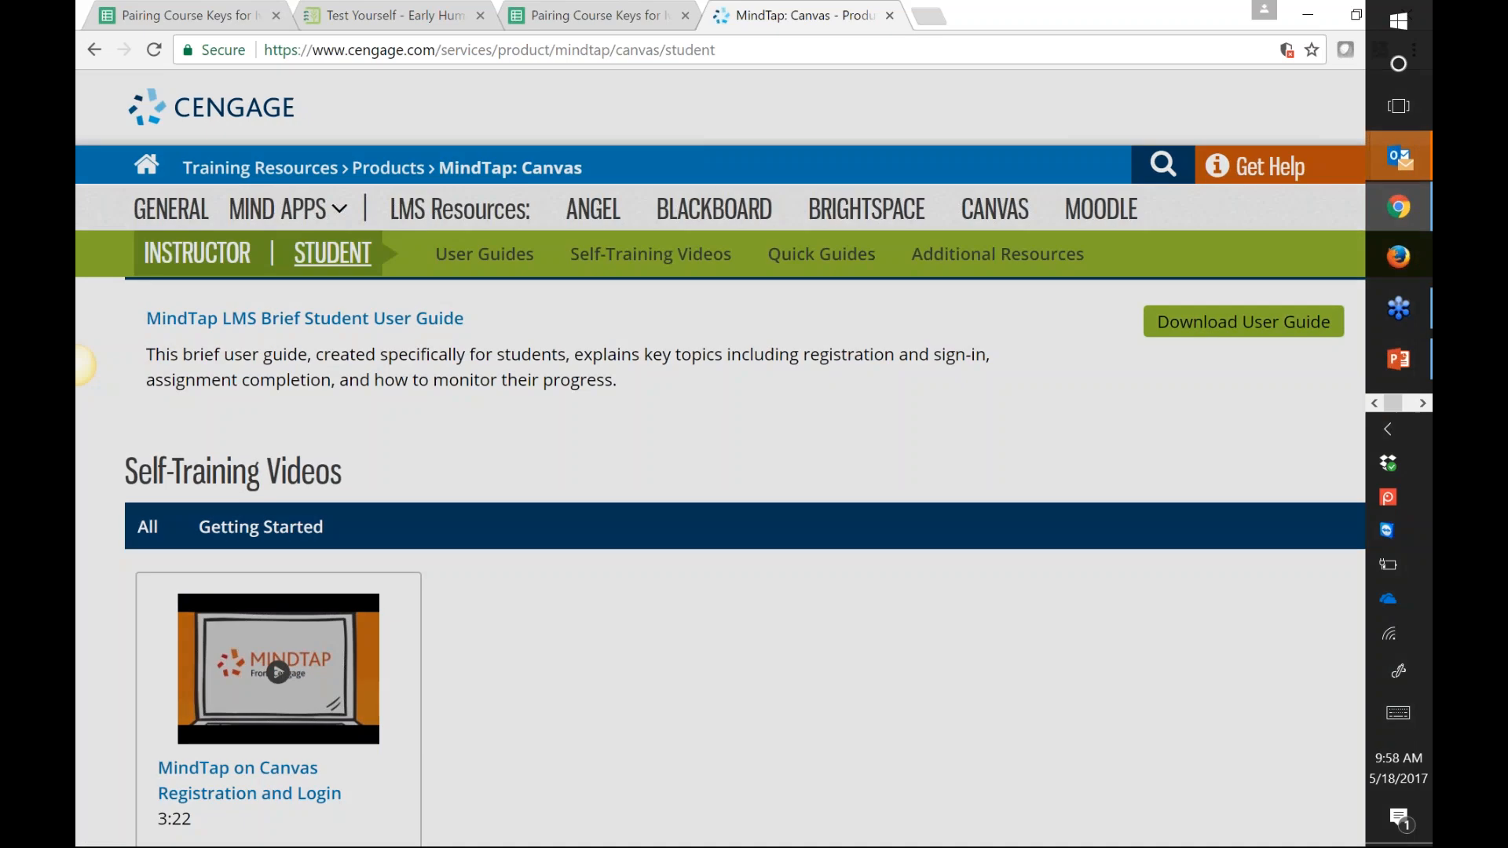
pyautogui.click(1061, 579)
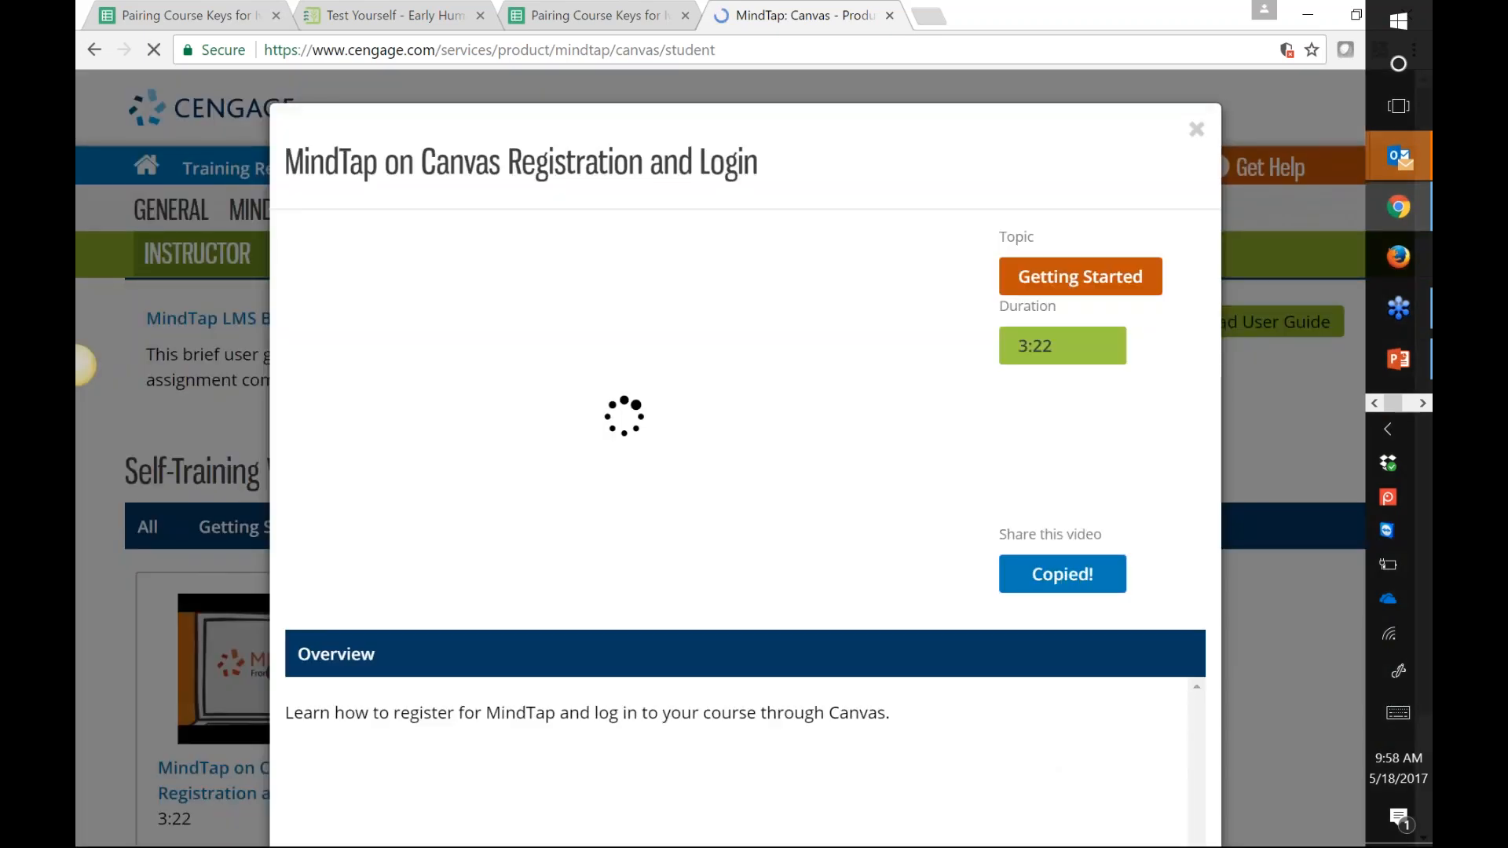
pyautogui.click(1196, 130)
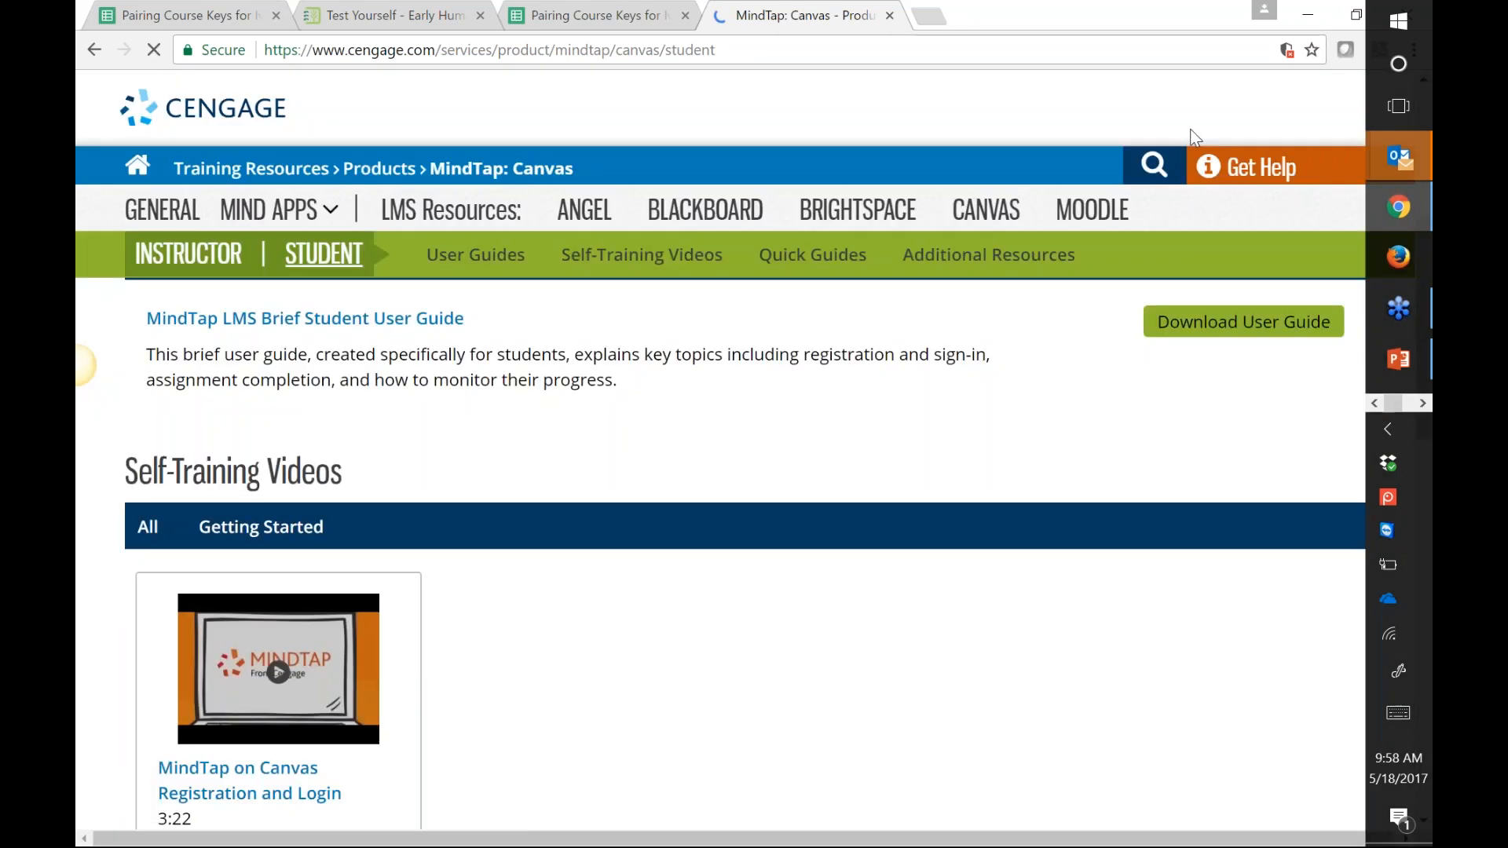
# Step: Open the MindTap on Canvas Student Quick Start Guide from the Quick Guides section
pyautogui.scroll(-4, 767, 421)
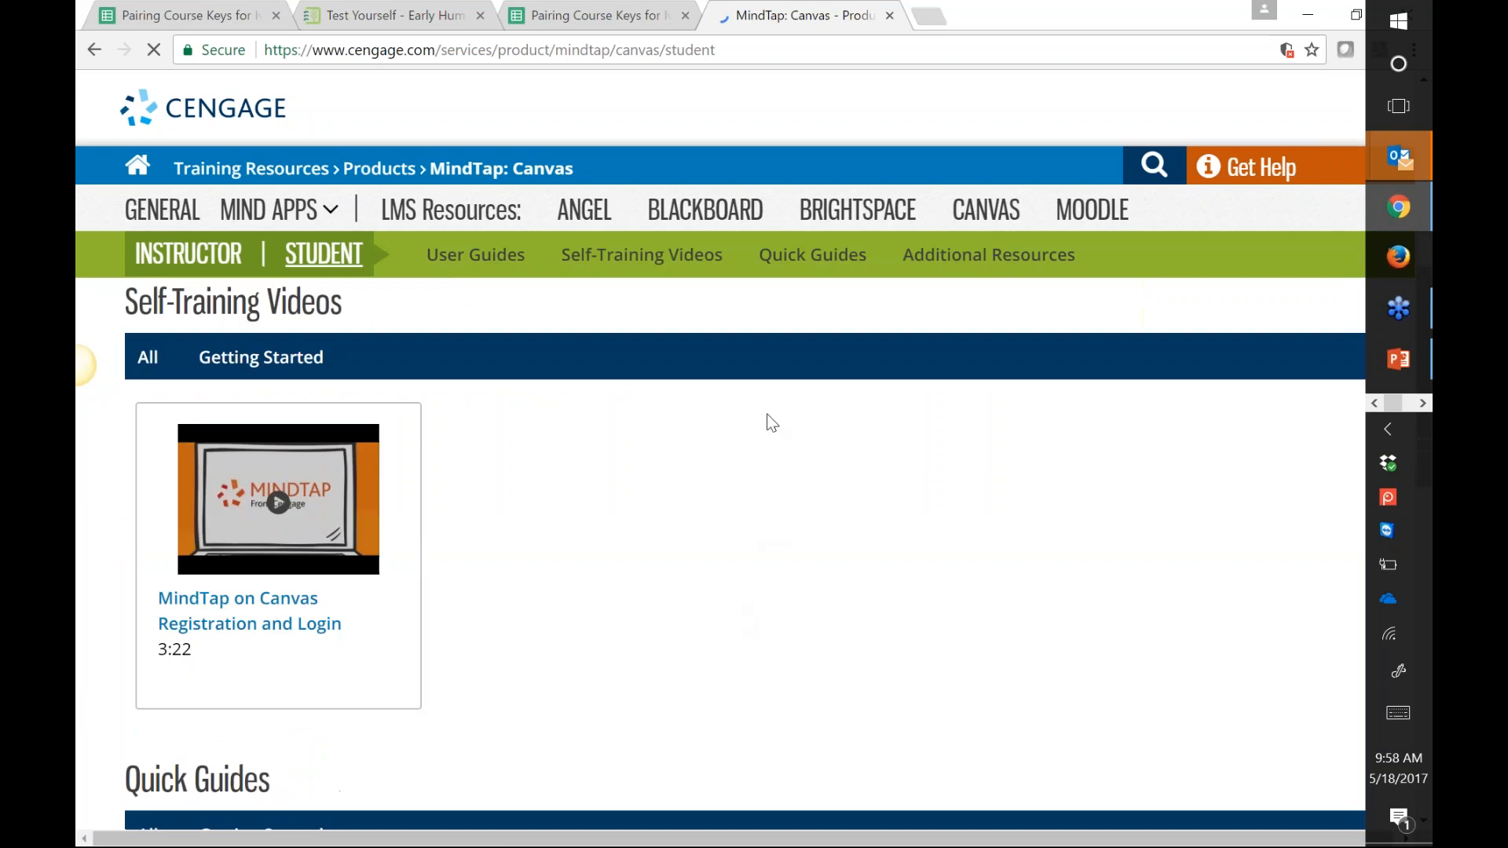
pyautogui.scroll(-2, 767, 415)
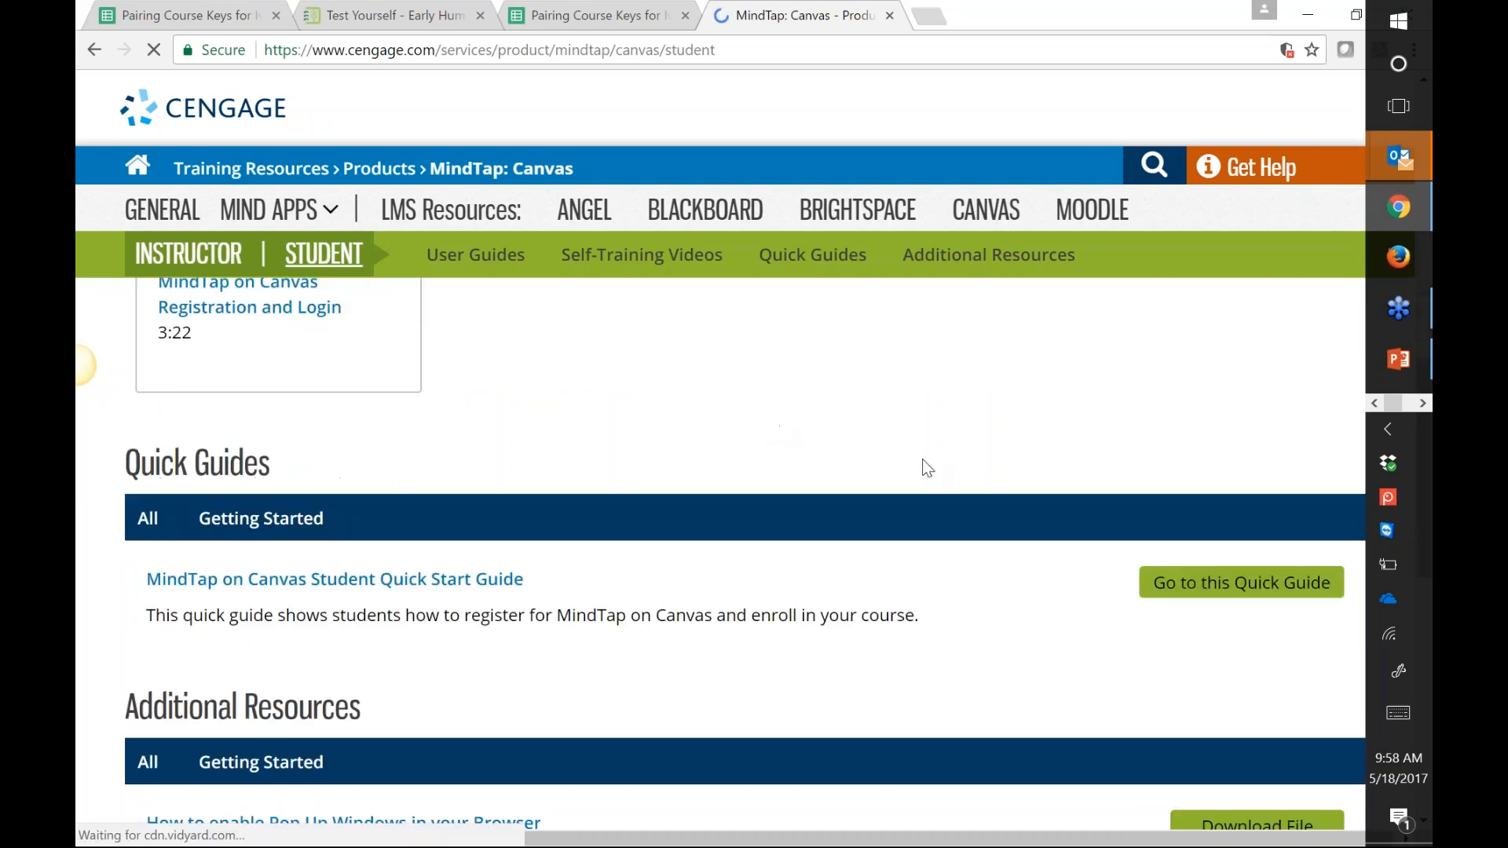
pyautogui.click(357, 569)
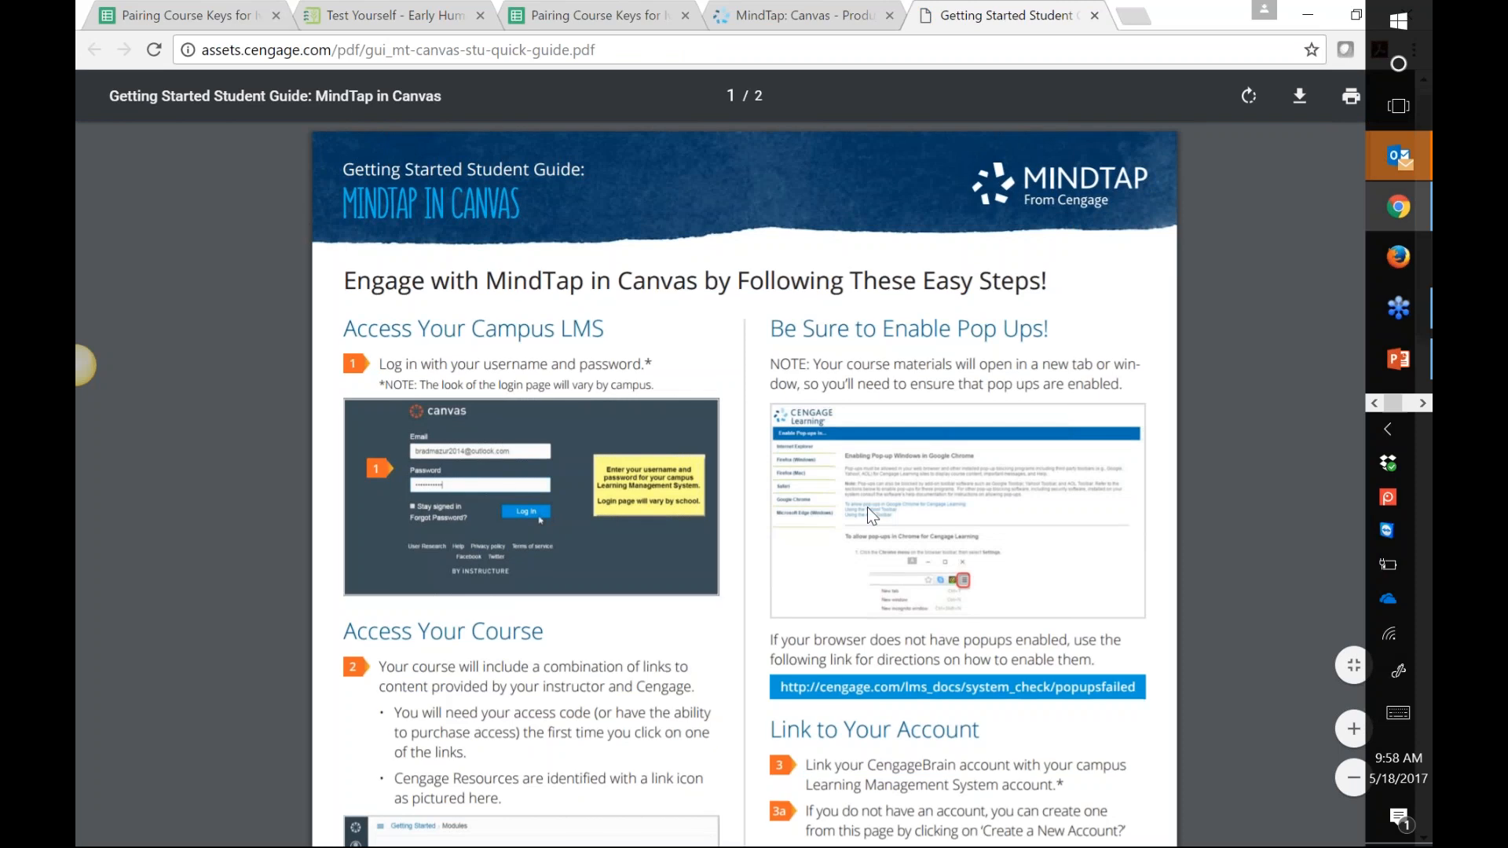
# Step: Scroll the student guide PDF to page 2 and highlight the MindTap Mobile App heading
pyautogui.scroll(-4, 648, 548)
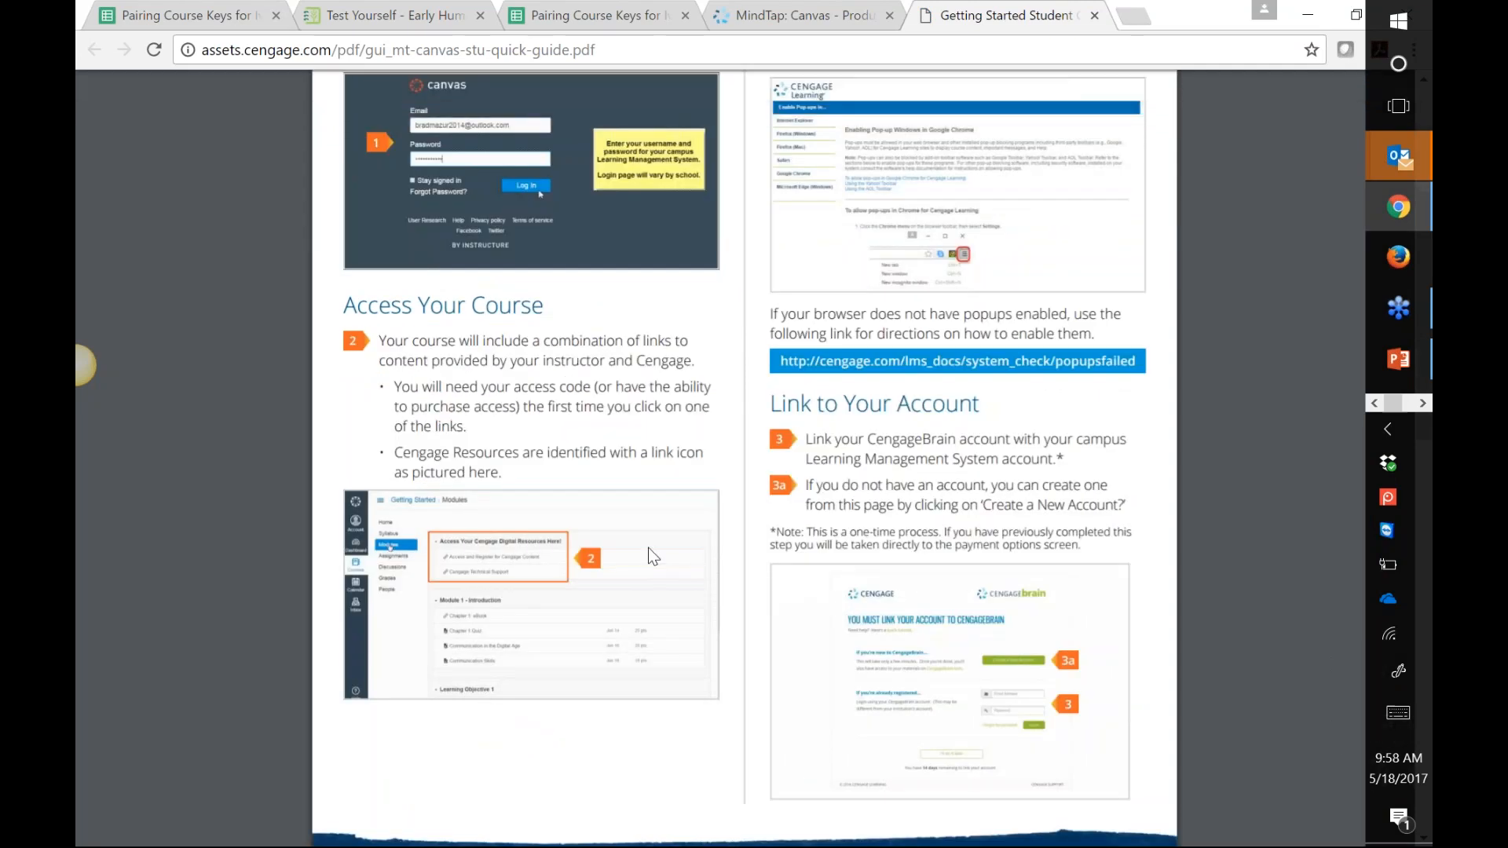
pyautogui.scroll(1, 1213, 537)
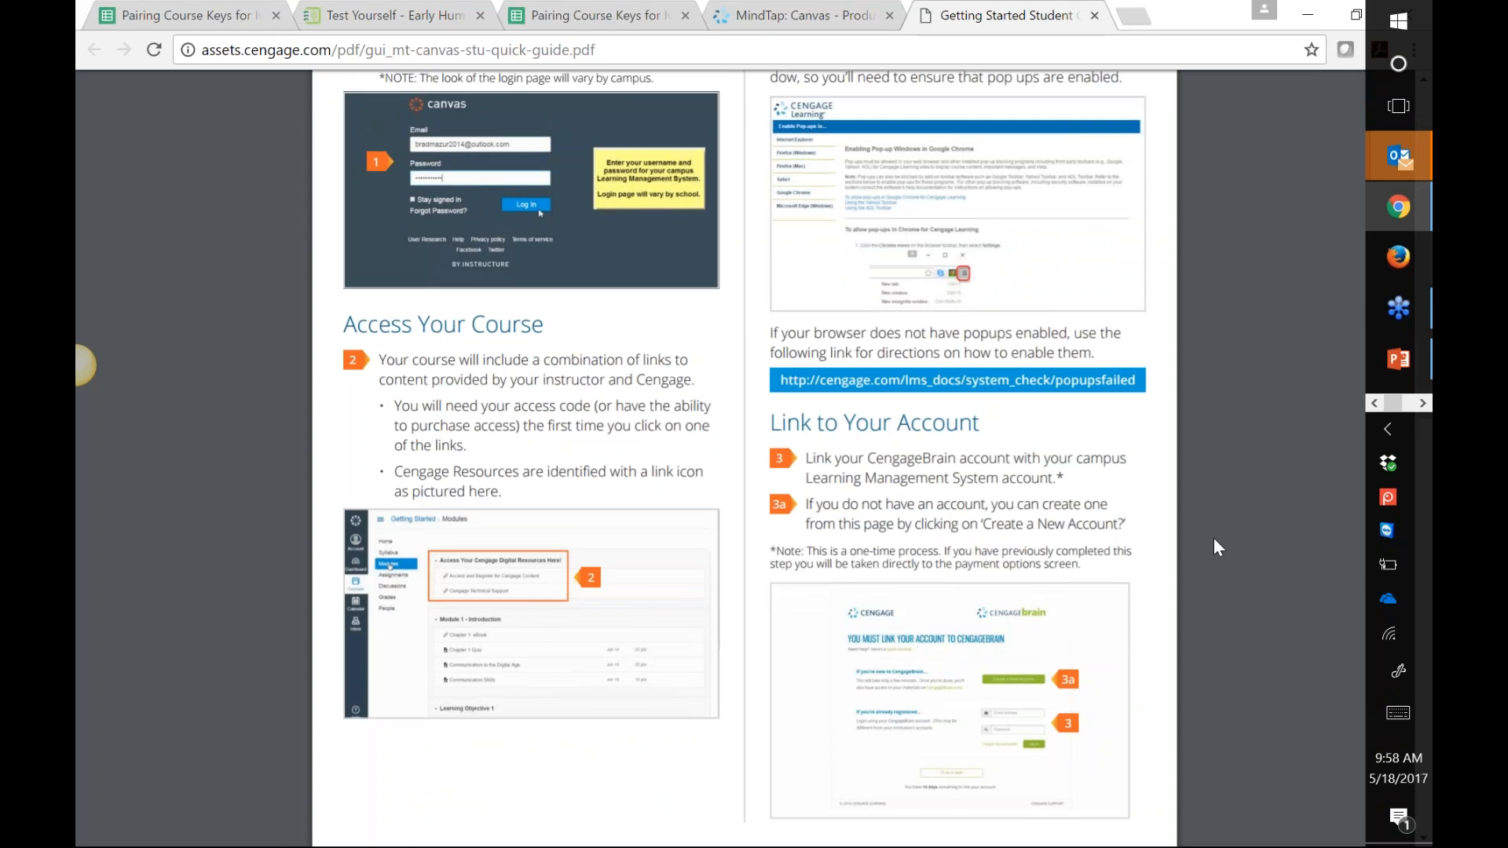
pyautogui.scroll(-1, 1214, 546)
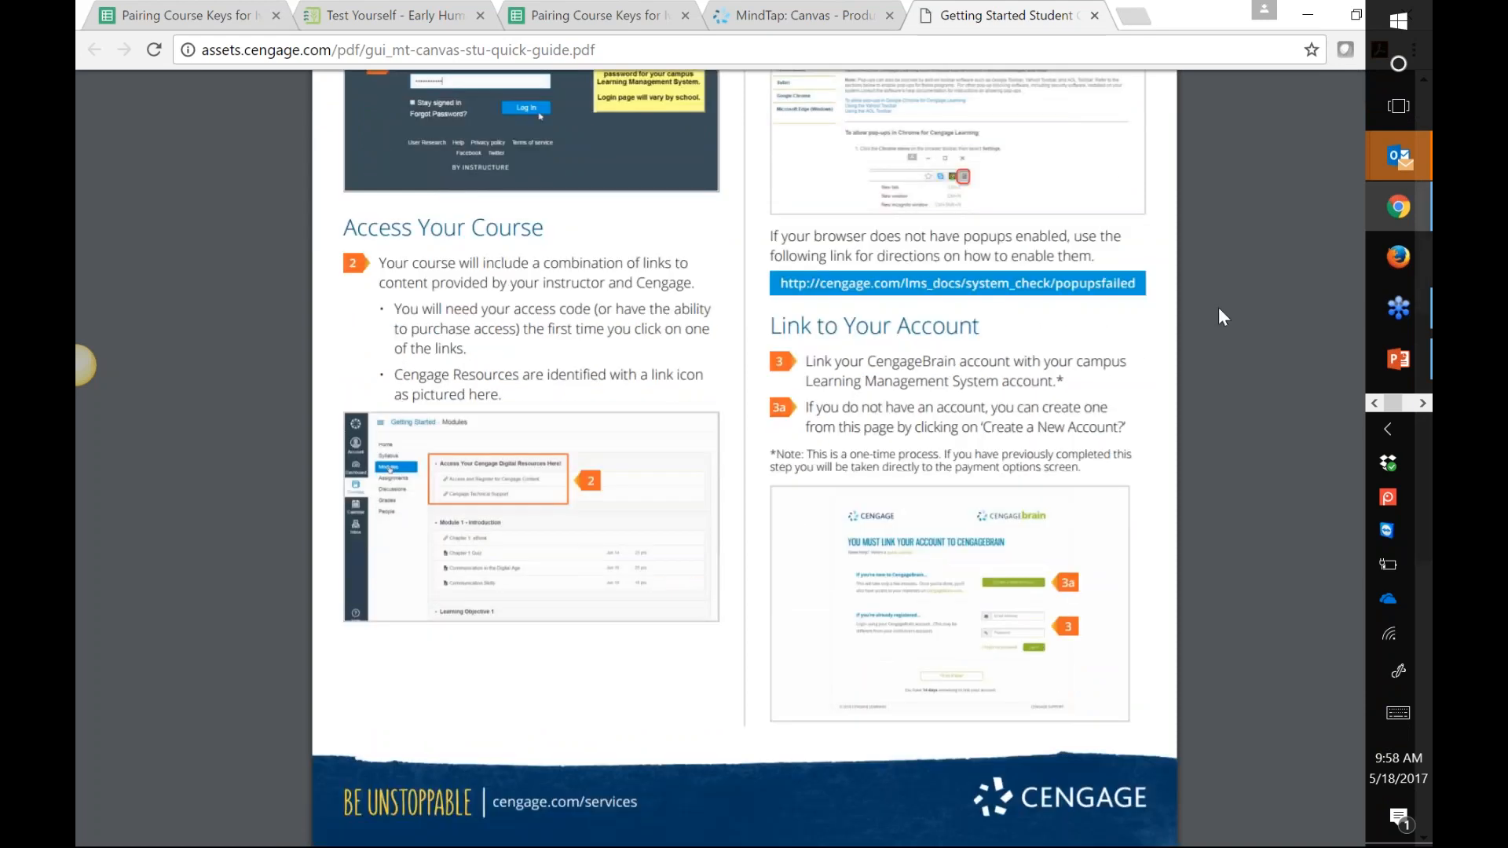
pyautogui.scroll(2, 1209, 606)
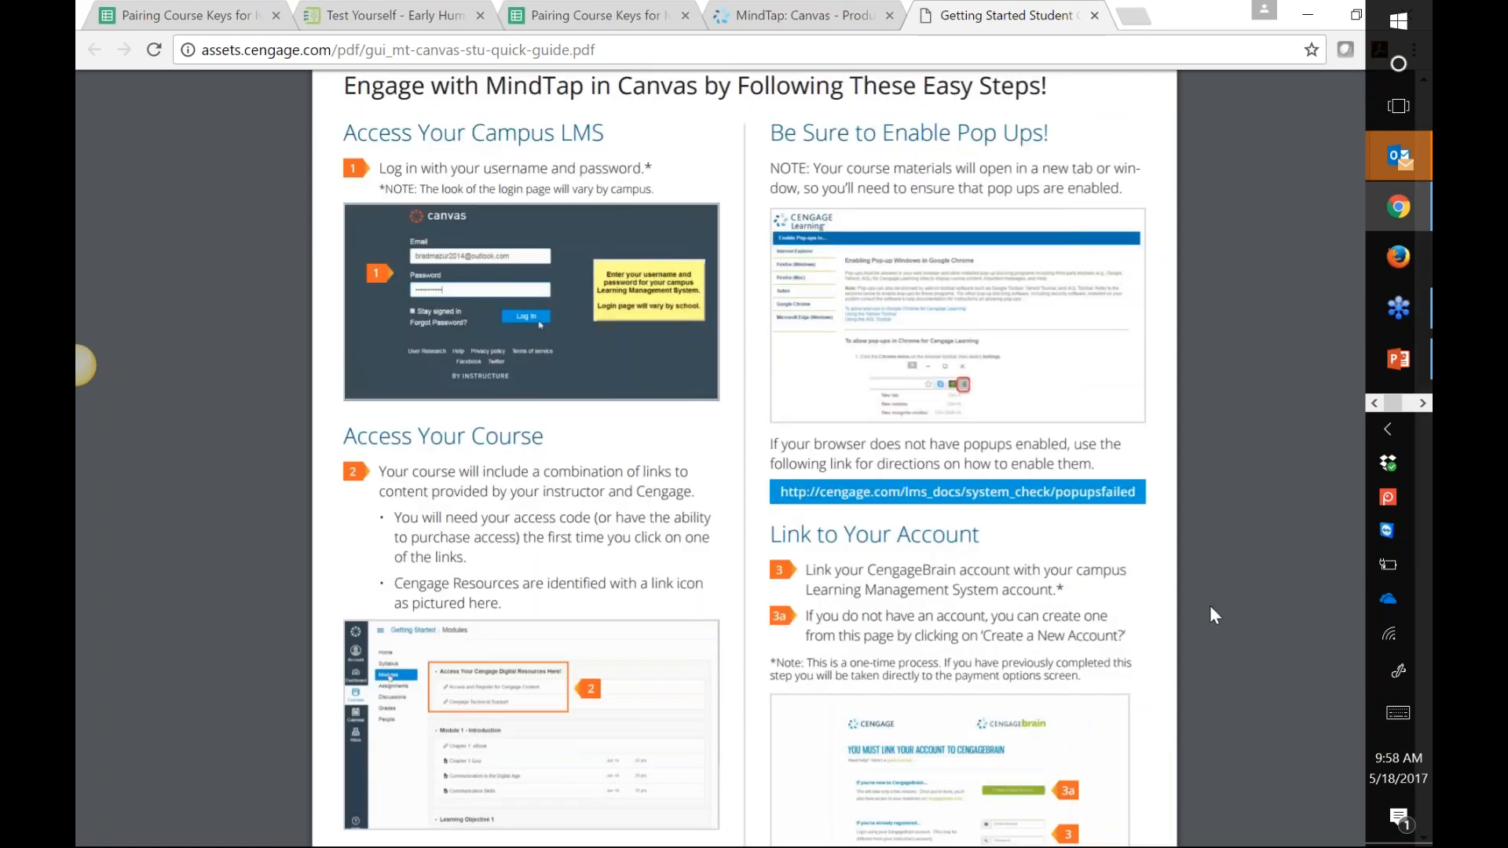
pyautogui.scroll(1, 1210, 606)
pyautogui.moveTo(839, 237); pyautogui.dragTo(1028, 250)
pyautogui.scroll(-7, 1212, 242)
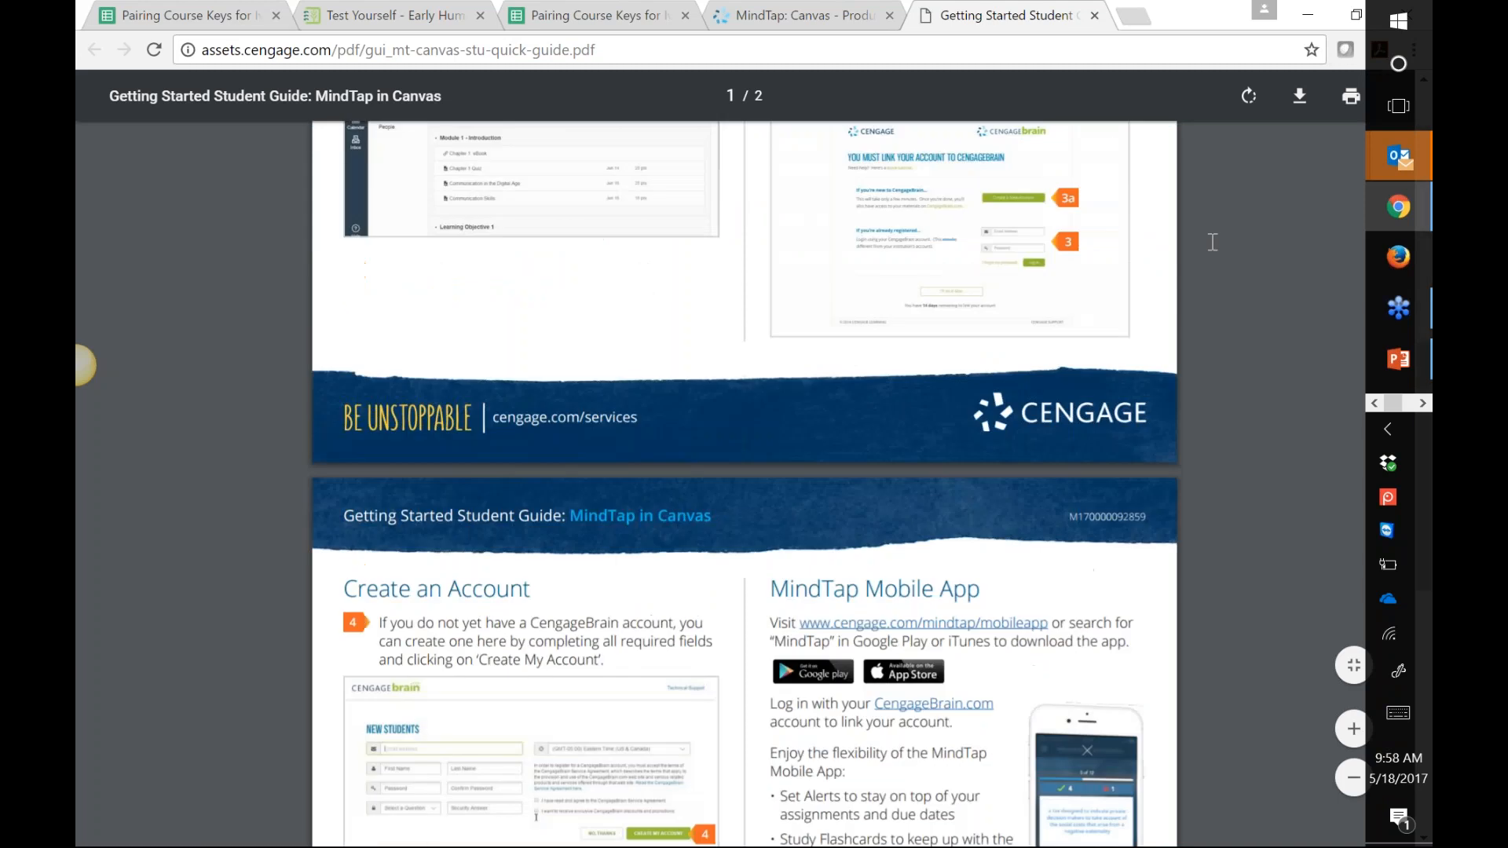
pyautogui.scroll(-4, 1164, 379)
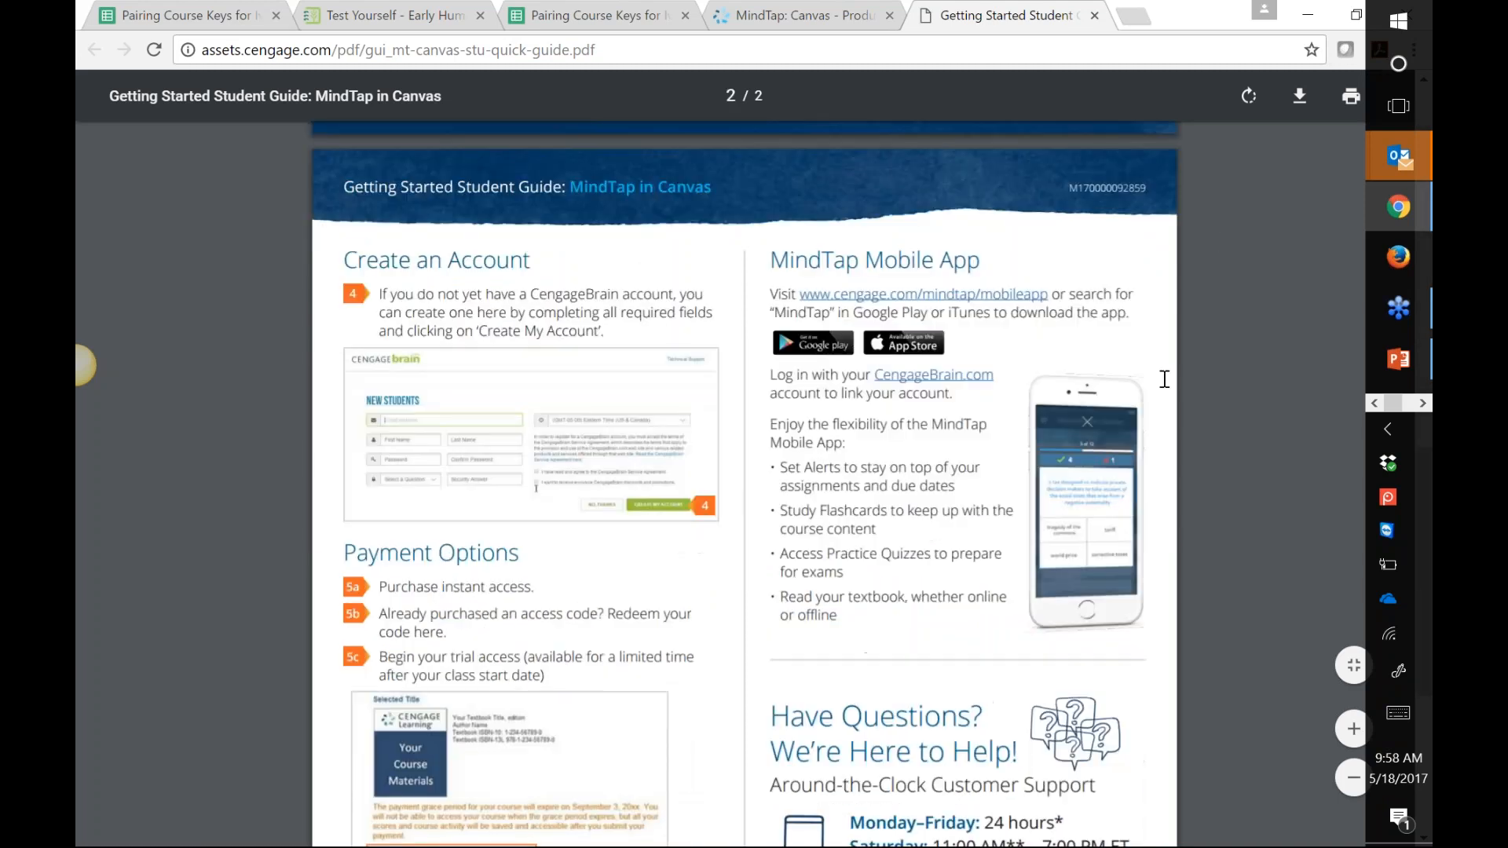
pyautogui.moveTo(771, 248); pyautogui.dragTo(986, 258)
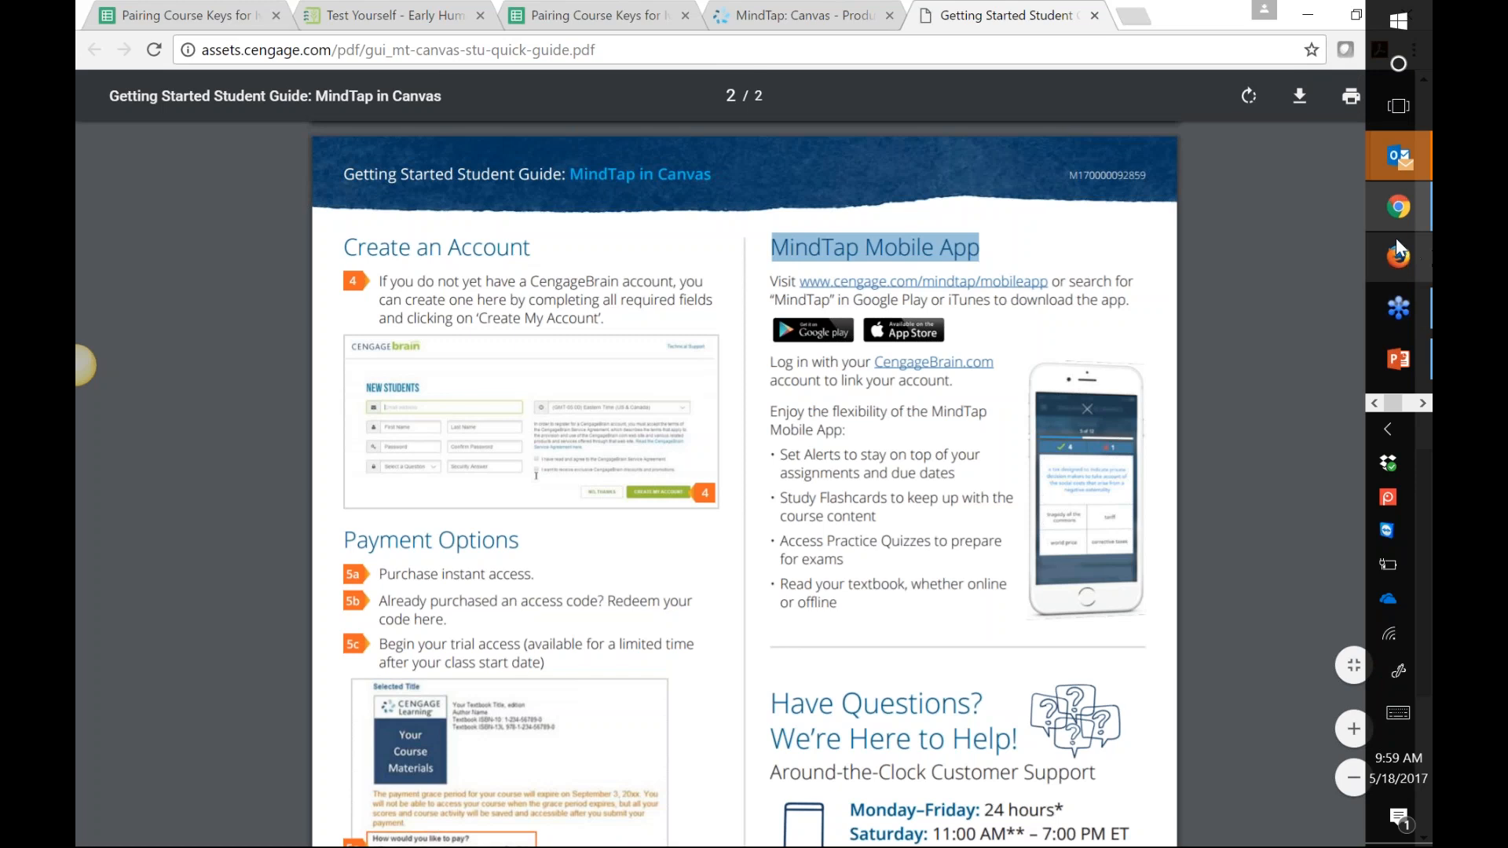
pyautogui.moveTo(1417, 222)
pyautogui.moveTo(1401, 308)
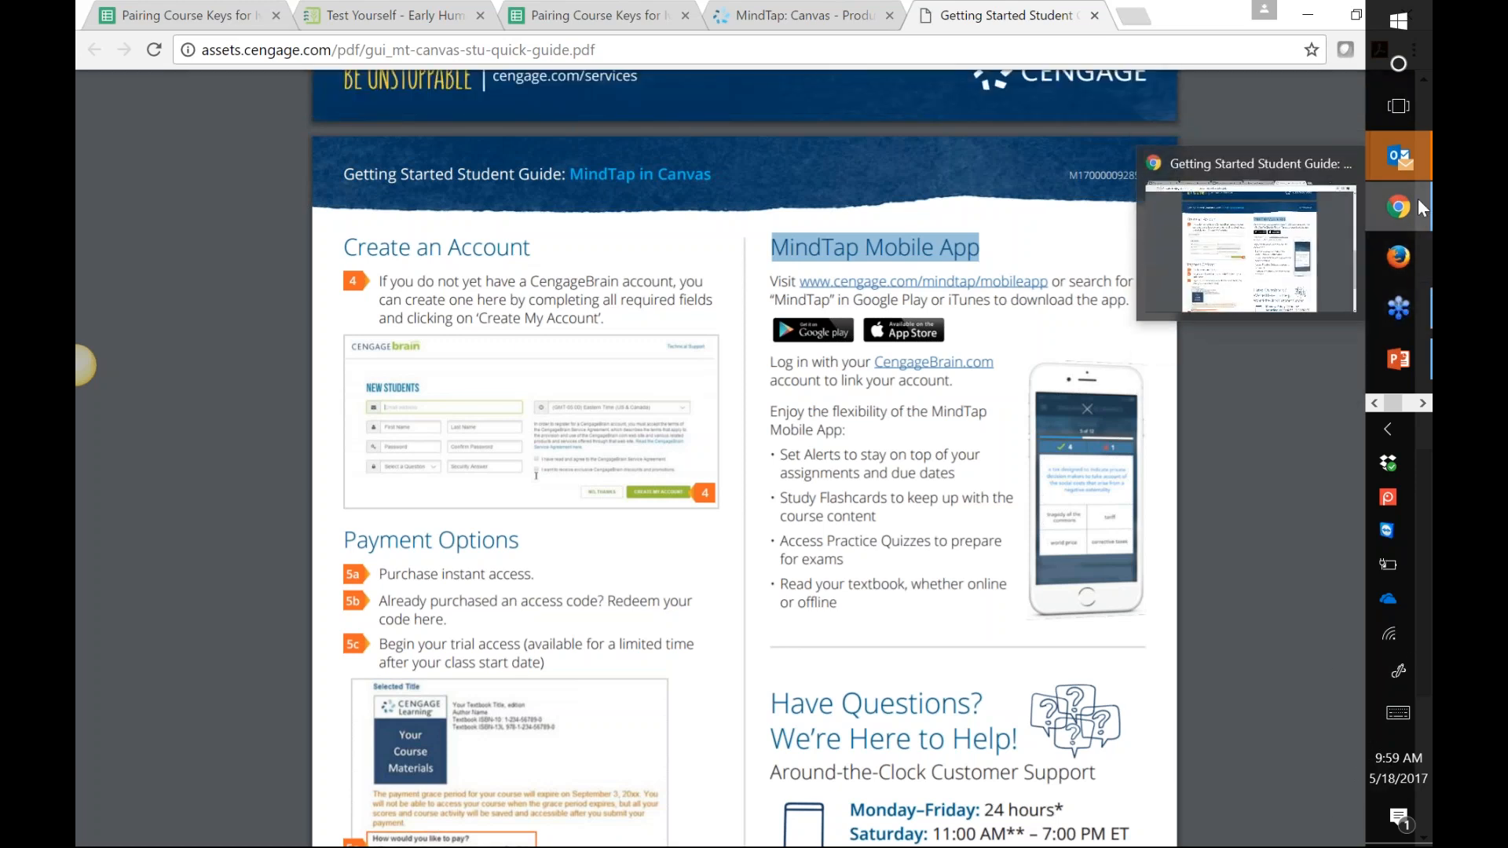
pyautogui.moveTo(1402, 157)
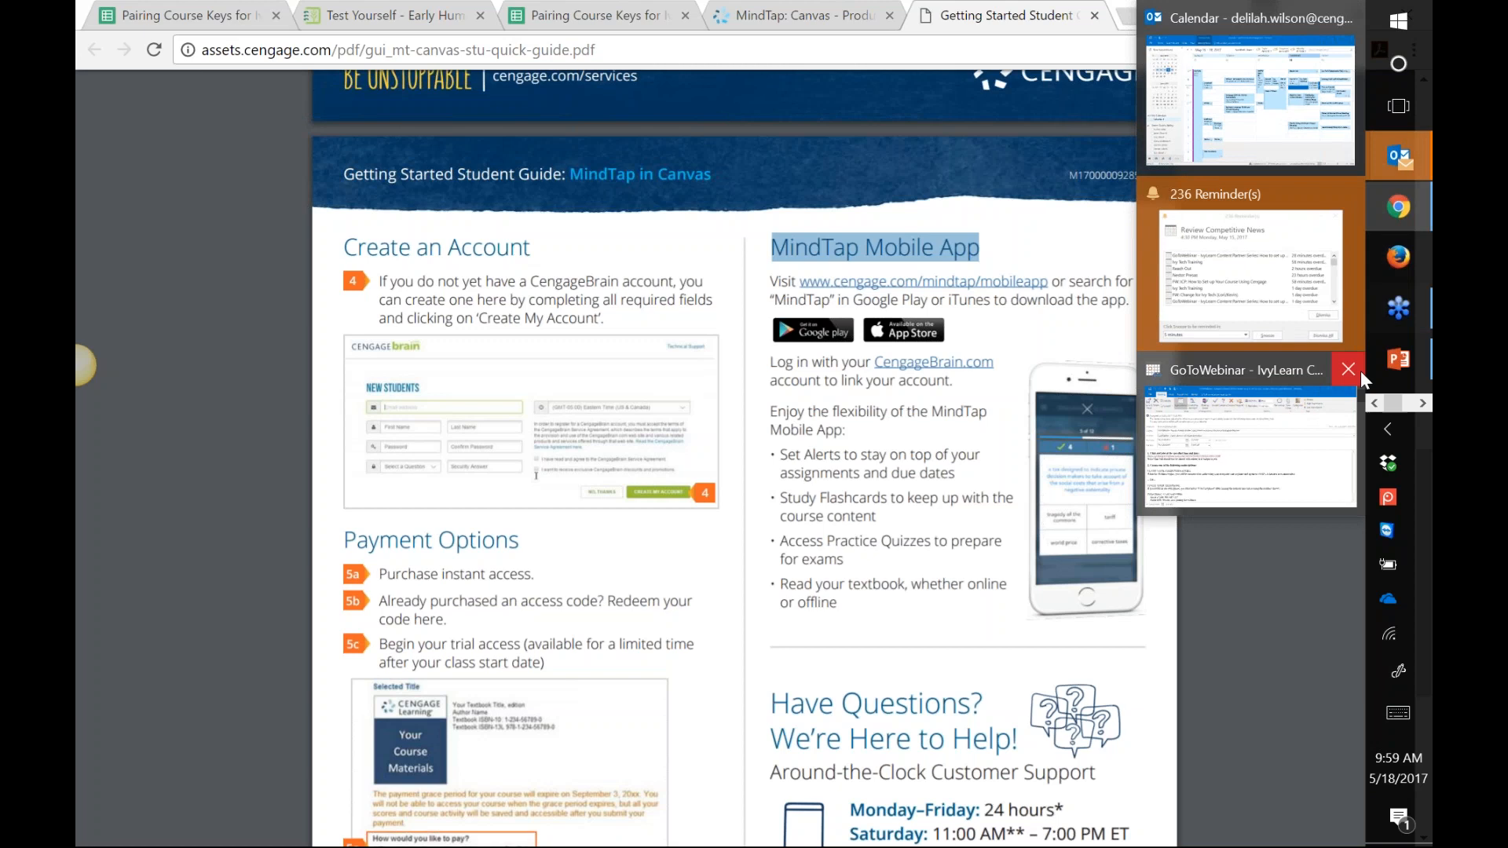
pyautogui.moveTo(1391, 362)
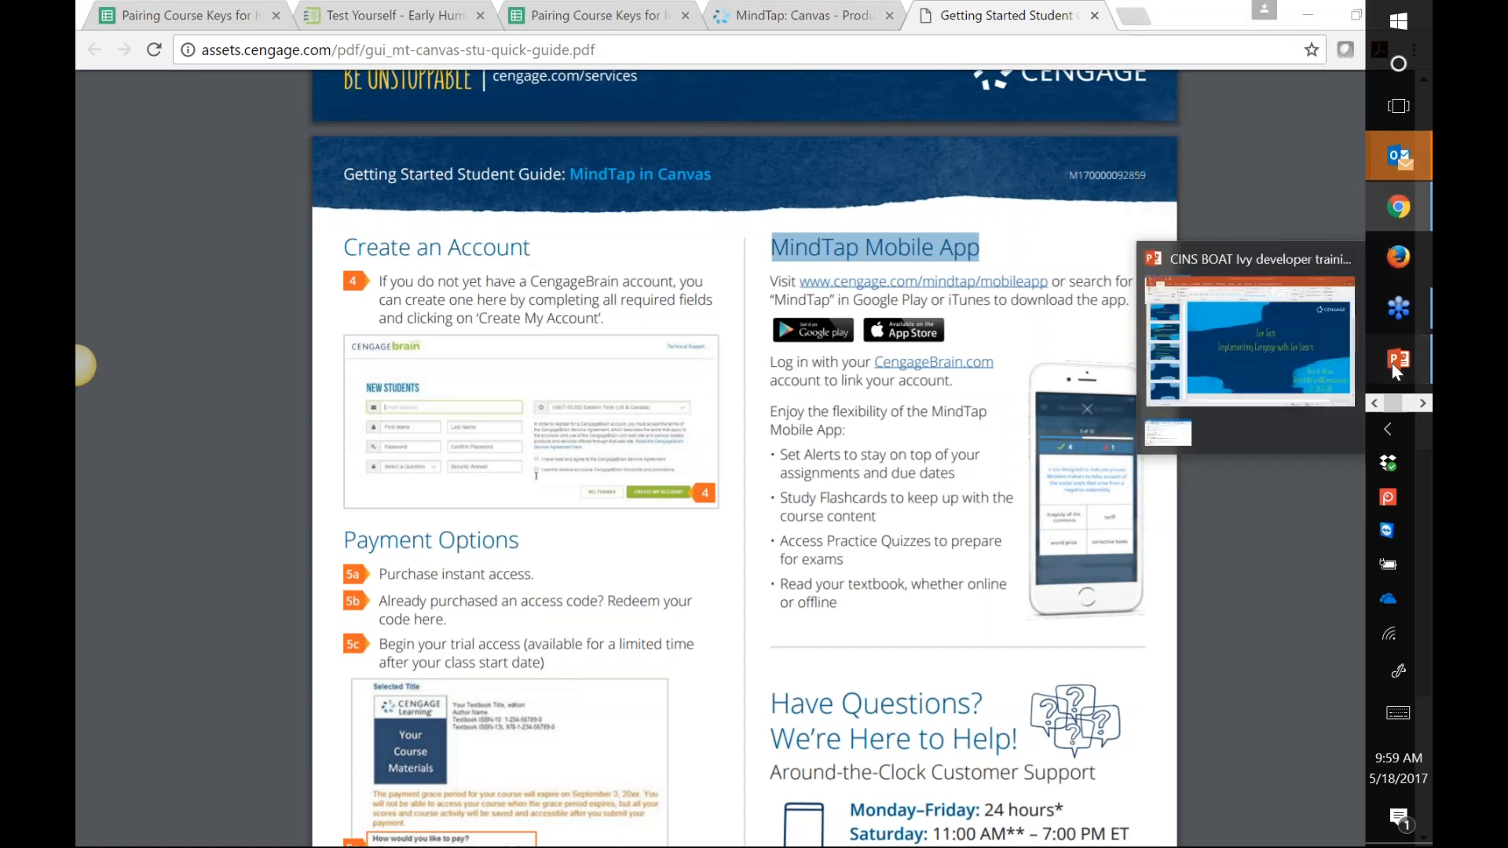